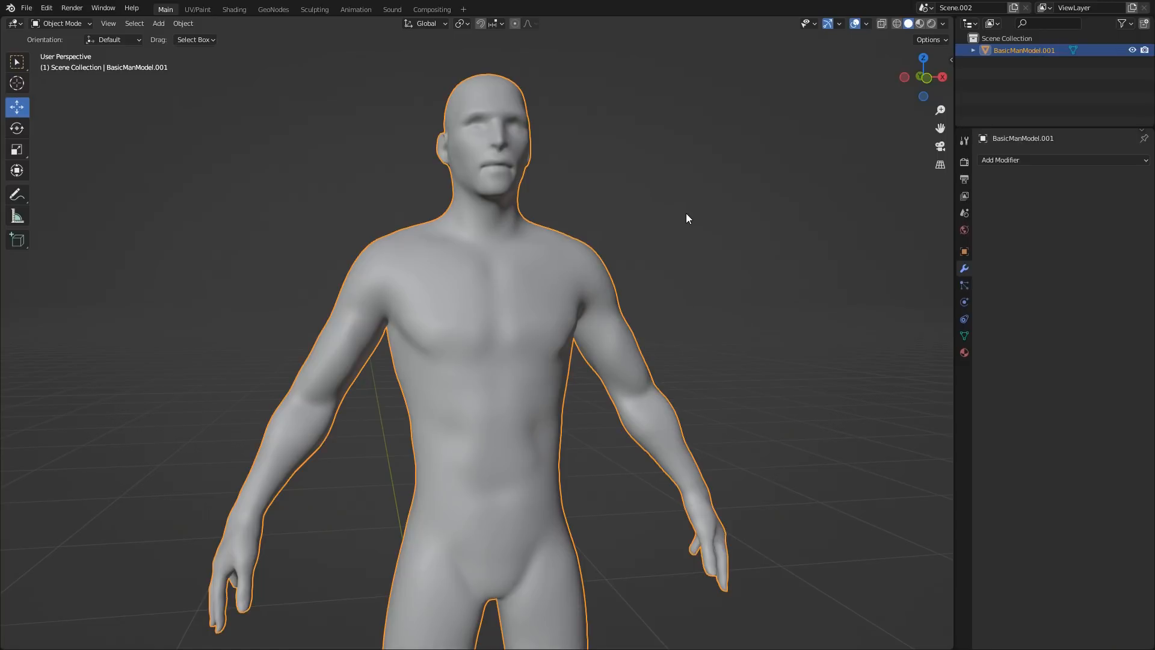
- Add a Bezier curve to the scene with the male body model
{"action": "middle_click_drag", "start_coordinate": [642, 233], "coordinate": [536, 327]}
{"action": "key", "text": "shift+a"}
{"action": "mouse_move", "coordinate": [570, 311]}
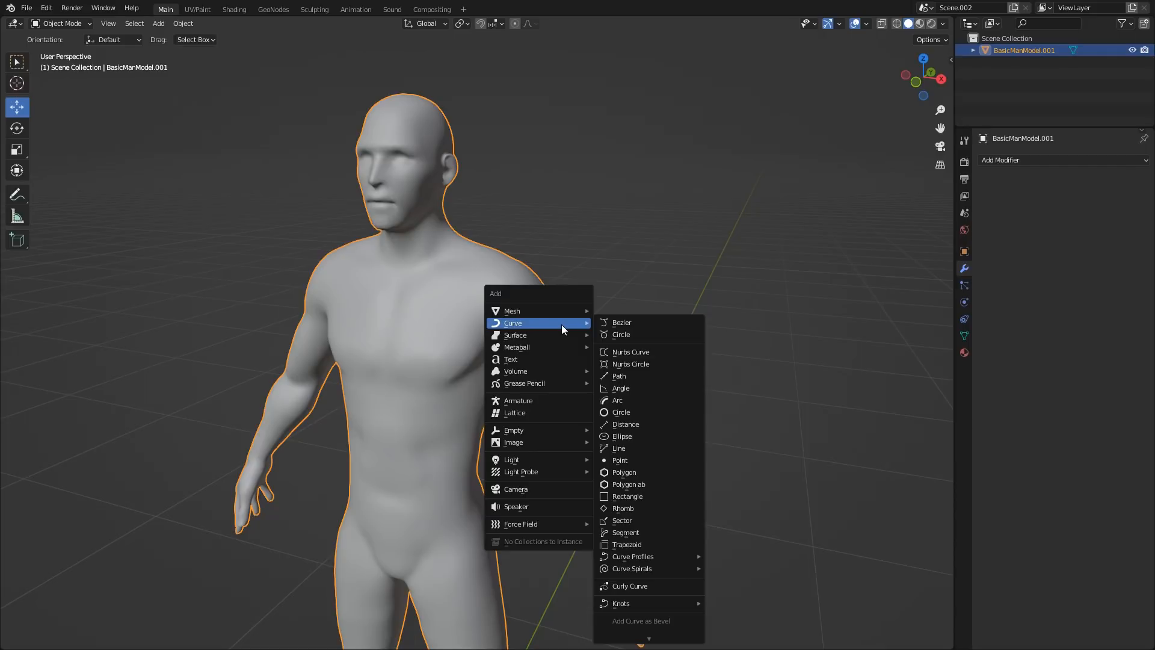
{"action": "left_click", "coordinate": [655, 323]}
{"action": "middle_click_drag", "start_coordinate": [655, 322], "coordinate": [584, 382]}
{"action": "scroll", "coordinate": [581, 337], "scroll_direction": "down", "scroll_amount": 4}
{"action": "scroll", "coordinate": [457, 428], "scroll_direction": "up", "scroll_amount": 2}
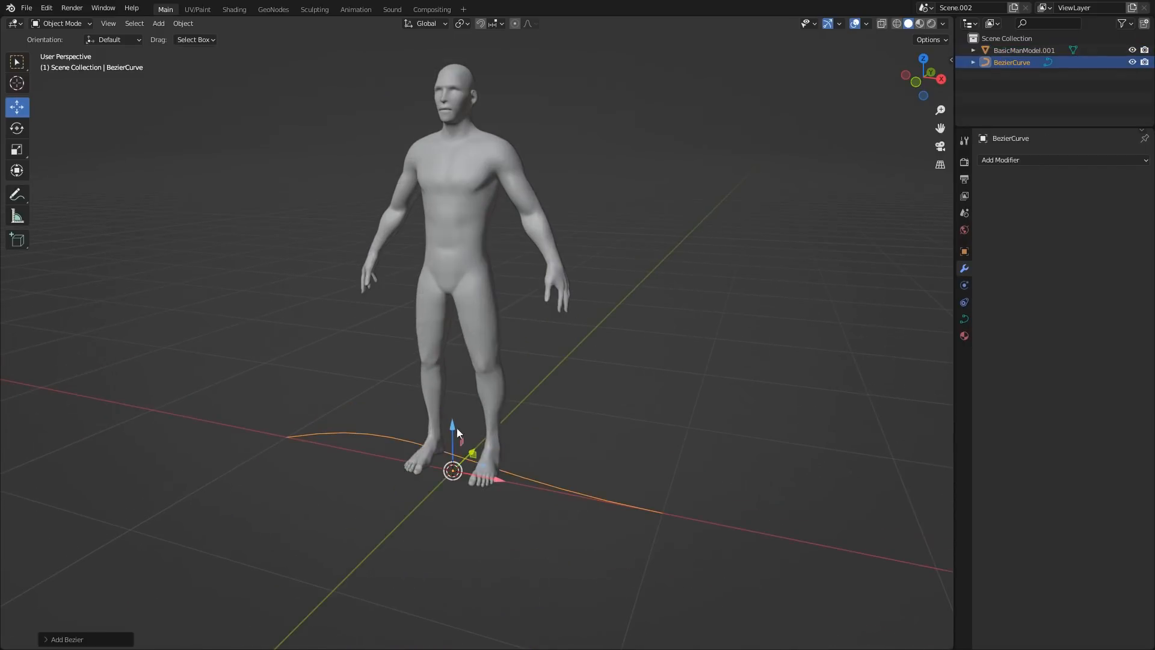
- In Edit Mode, move one end point of the curve to the body's right shoulder
{"action": "key", "text": "Tab"}
{"action": "middle_click_drag", "start_coordinate": [457, 427], "coordinate": [320, 403]}
{"action": "key", "text": "g"}
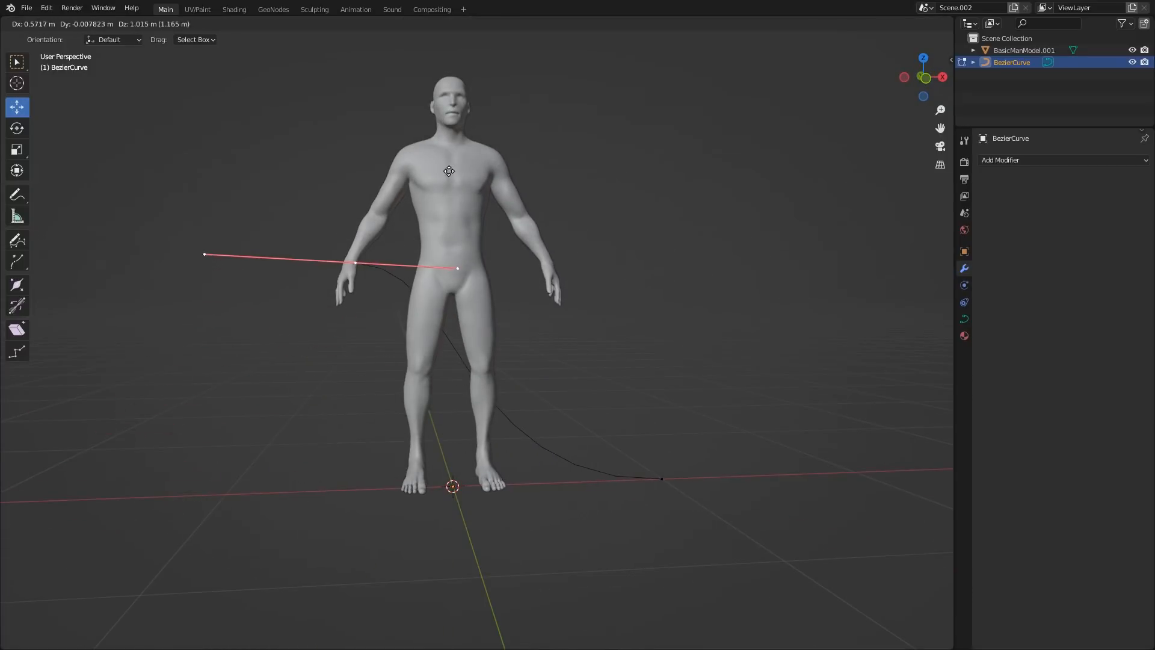
{"action": "left_click", "coordinate": [449, 171]}
{"action": "key", "text": "g"}
{"action": "left_click", "coordinate": [403, 147]}
- Move the other curve end point to the right wrist, then rotate and shrink its handles to line up with the arm
{"action": "middle_click_drag", "start_coordinate": [404, 148], "coordinate": [549, 247]}
{"action": "left_click", "coordinate": [498, 310]}
{"action": "key", "text": "g"}
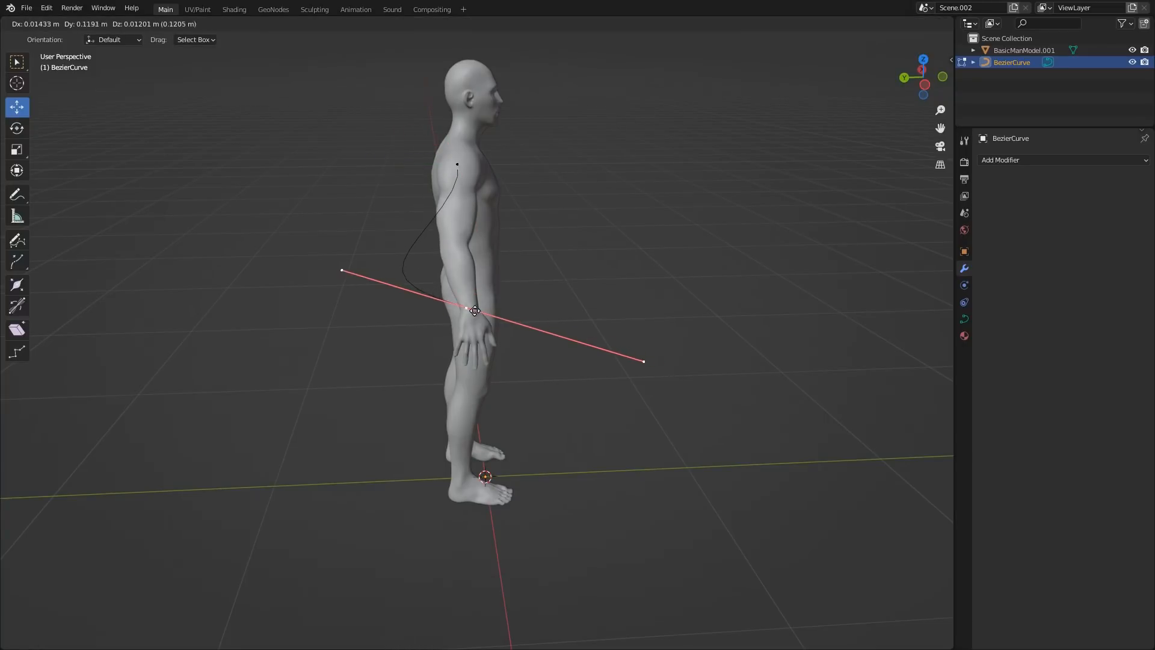
{"action": "left_click", "coordinate": [475, 311]}
{"action": "key", "text": "r"}
{"action": "left_click", "coordinate": [752, 418]}
{"action": "key", "text": "s"}
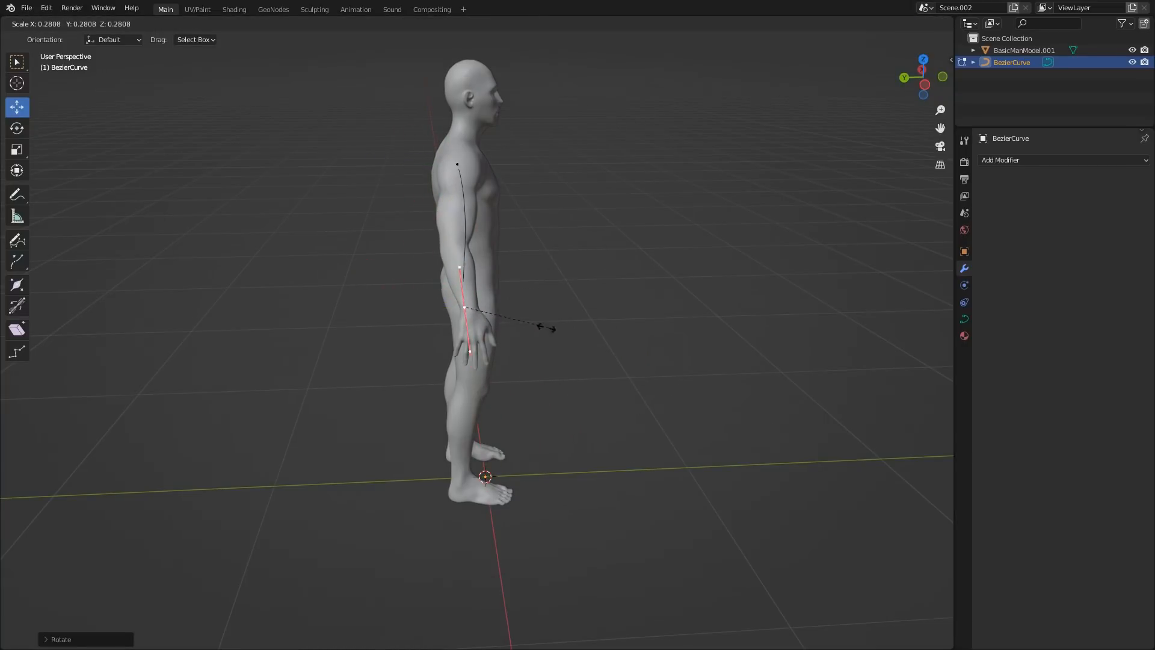
{"action": "left_click", "coordinate": [530, 324]}
- Reposition the upper control point from the side and back views so it sits within the right shoulder
{"action": "middle_click_drag", "start_coordinate": [526, 325], "coordinate": [529, 283]}
{"action": "left_click", "coordinate": [447, 274]}
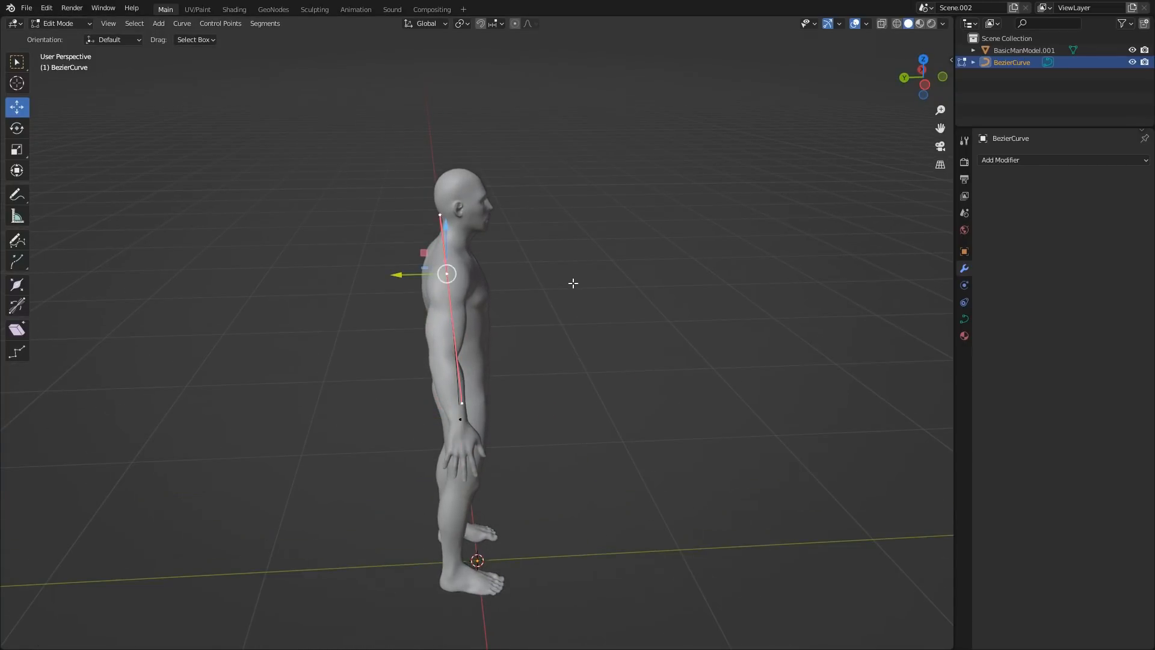
{"action": "scroll", "coordinate": [573, 283], "scroll_direction": "up", "scroll_amount": 4}
{"action": "left_click_drag", "start_coordinate": [467, 279], "coordinate": [391, 283]}
{"action": "middle_click_drag", "start_coordinate": [391, 283], "coordinate": [503, 353]}
{"action": "left_click", "coordinate": [509, 206]}
{"action": "middle_click_drag", "start_coordinate": [509, 208], "coordinate": [526, 229]}
{"action": "key", "text": "g"}
{"action": "left_click", "coordinate": [548, 231]}
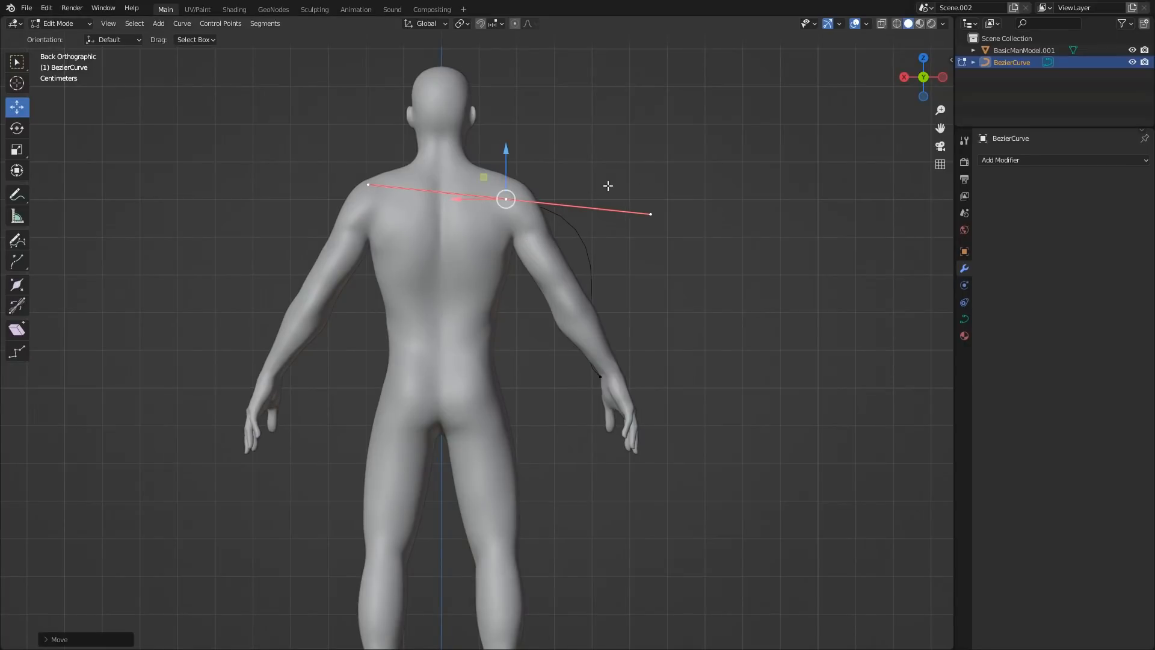
- Move the shoulder point's outer handle down so the curve follows the upper arm
{"action": "left_click", "coordinate": [651, 215]}
{"action": "key", "text": "g"}
{"action": "left_click", "coordinate": [630, 364]}
- In wireframe display, rotate the wrist point's handles along the forearm and move the point inside the wrist
{"action": "key", "text": "shift+z"}
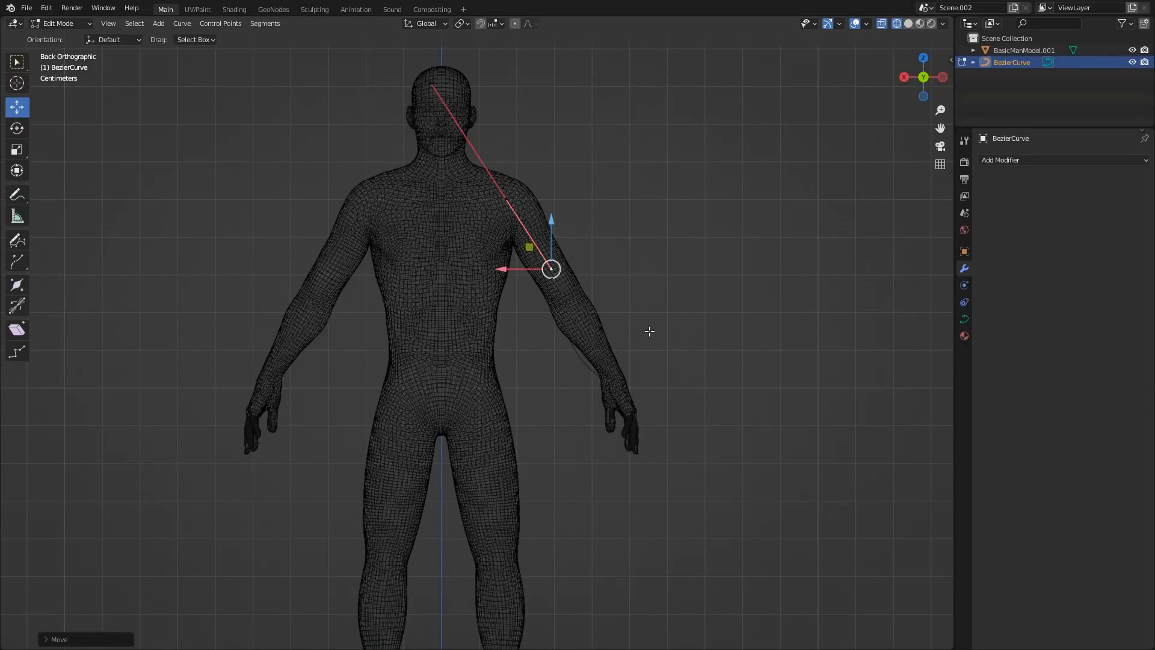
{"action": "left_click", "coordinate": [602, 382]}
{"action": "key", "text": "r"}
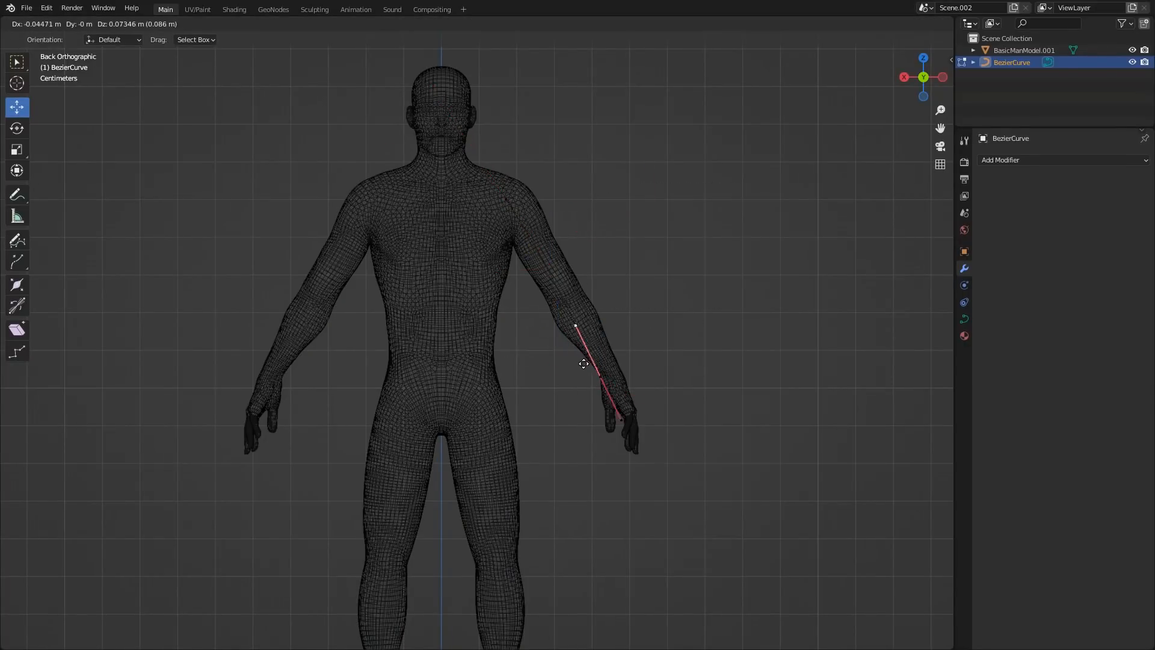
{"action": "left_click", "coordinate": [600, 377]}
{"action": "key", "text": "g"}
{"action": "left_click", "coordinate": [607, 368]}
- Subdivide the curve between the shoulder and wrist points and select the new middle point
{"action": "middle_click_drag", "start_coordinate": [607, 368], "coordinate": [416, 364]}
{"action": "left_click", "coordinate": [429, 213], "text": "shift"}
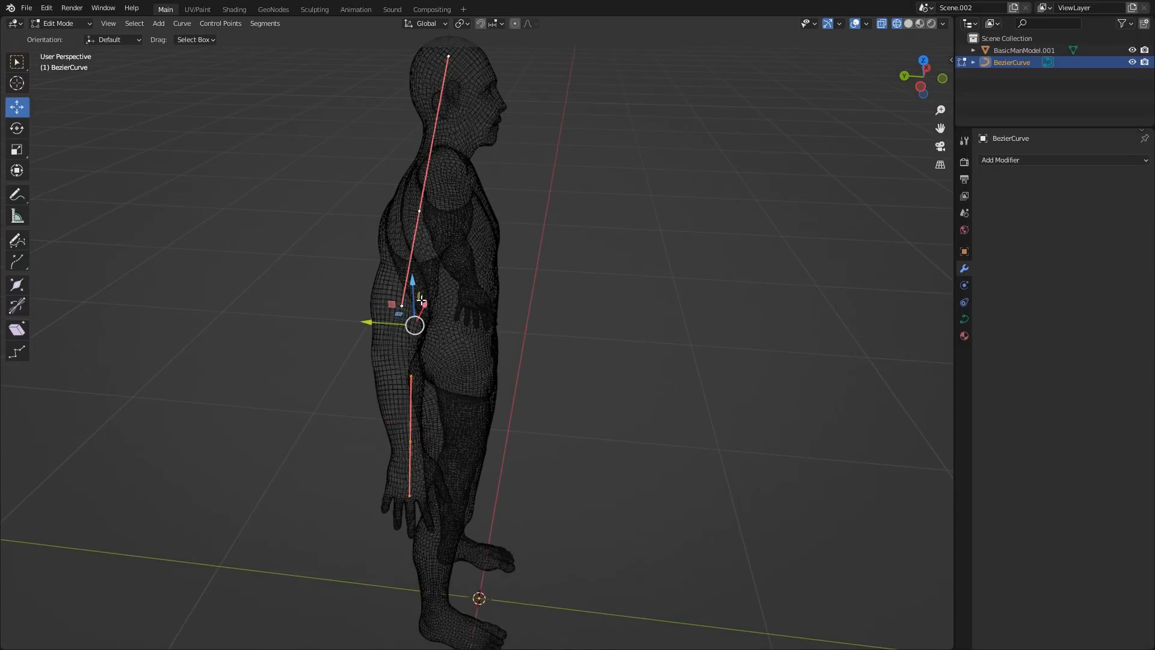
{"action": "right_click", "coordinate": [422, 297]}
{"action": "left_click", "coordinate": [421, 298]}
{"action": "key", "text": "shift+h"}
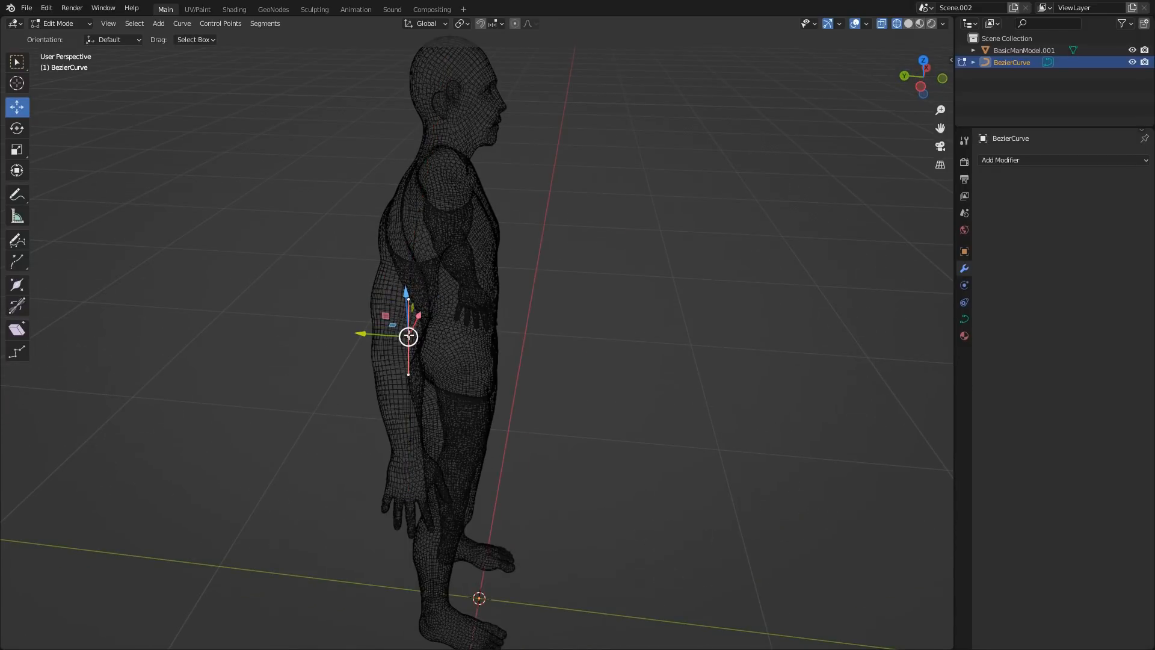
- Move the middle curve point into the right elbow, then restore solid display and Object Mode
{"action": "middle_click_drag", "start_coordinate": [424, 352], "coordinate": [307, 319]}
{"action": "key", "text": "g"}
{"action": "left_click", "coordinate": [443, 353]}
{"action": "key", "text": "shift+z"}
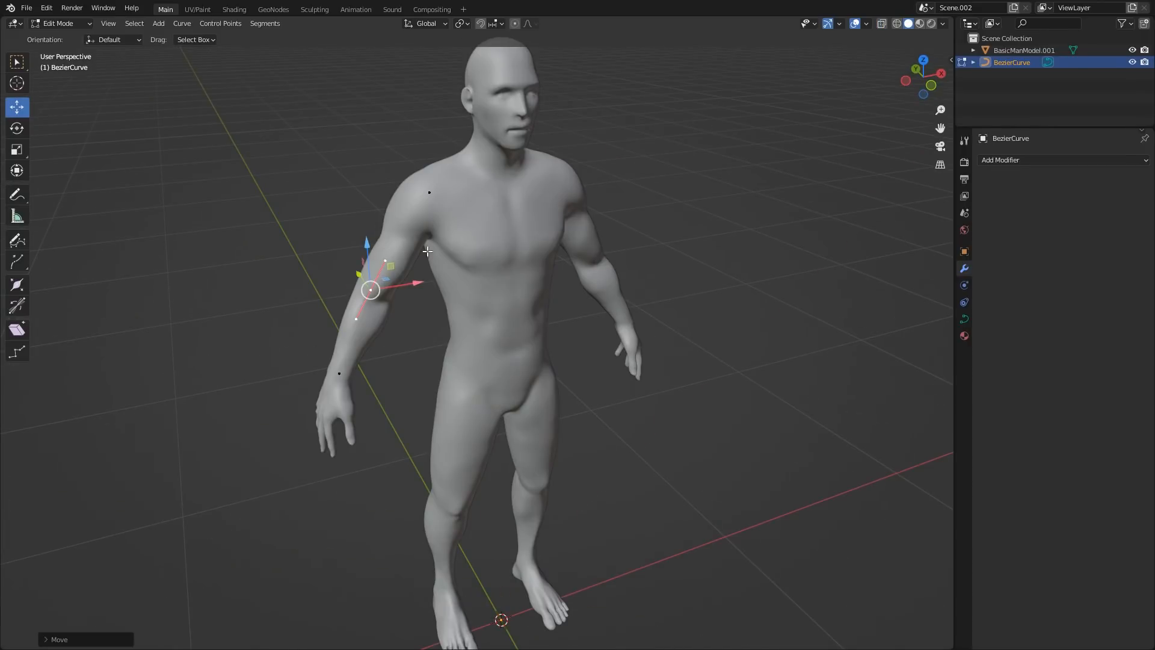
{"action": "key", "text": "Tab"}
{"action": "middle_click_drag", "start_coordinate": [454, 239], "coordinate": [435, 224]}
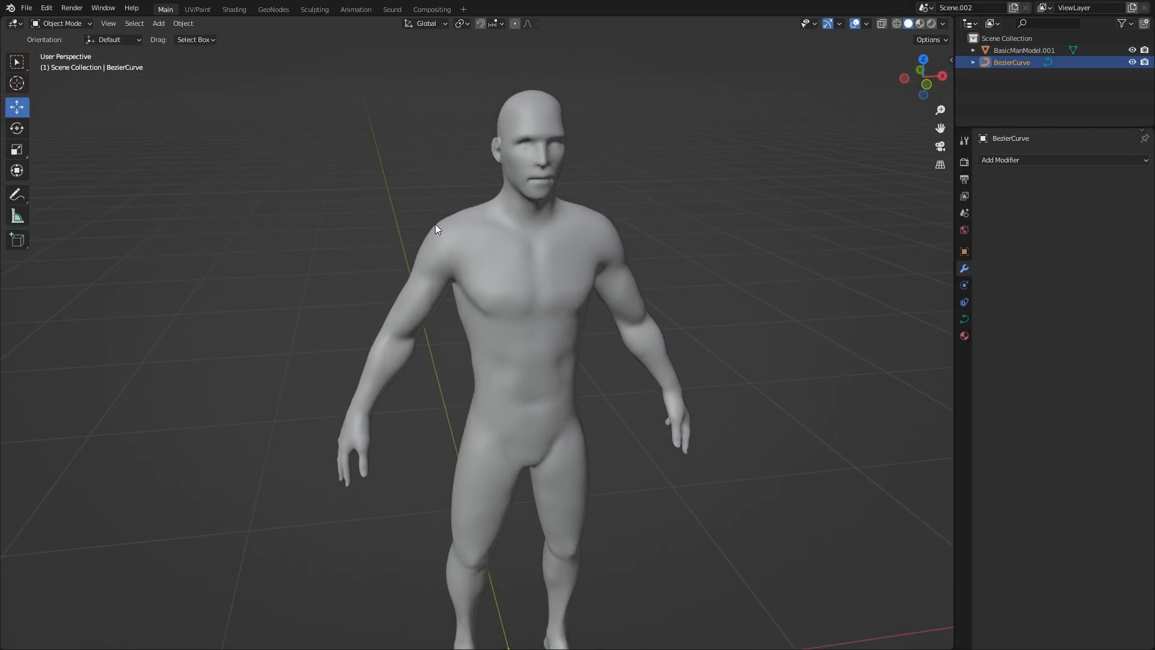
{"action": "scroll", "coordinate": [375, 235], "scroll_direction": "up", "scroll_amount": 2}
- Switch to the GeoNodes workspace and create a new geometry node tree for the Bezier curve
{"action": "left_click", "coordinate": [275, 10]}
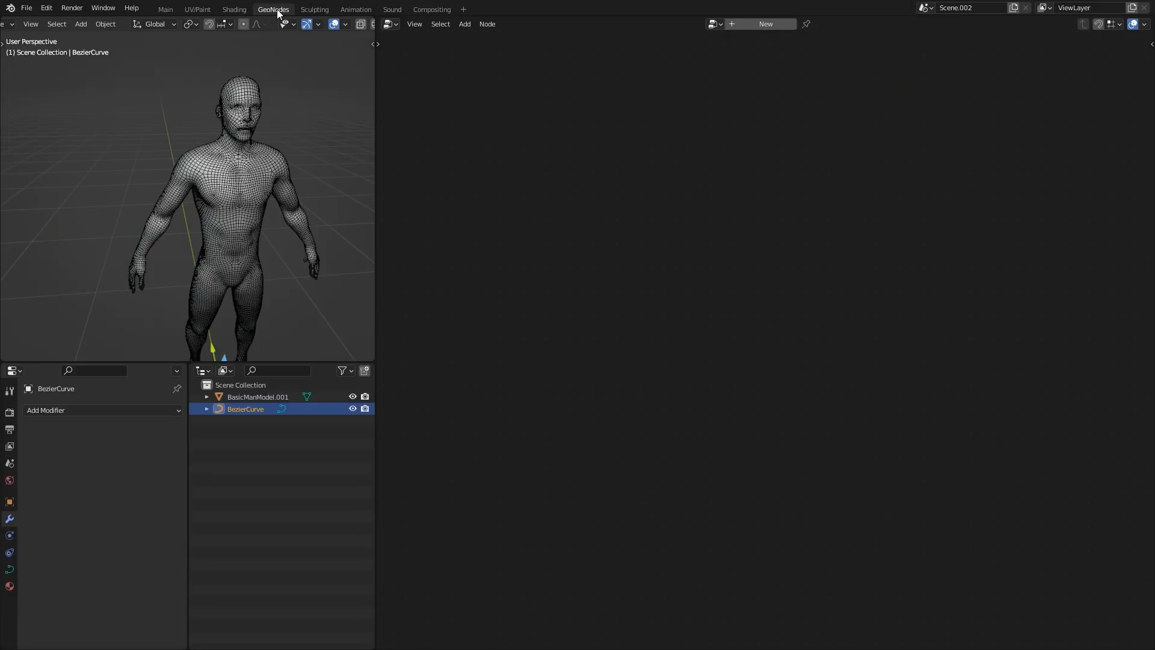
{"action": "left_click", "coordinate": [391, 24]}
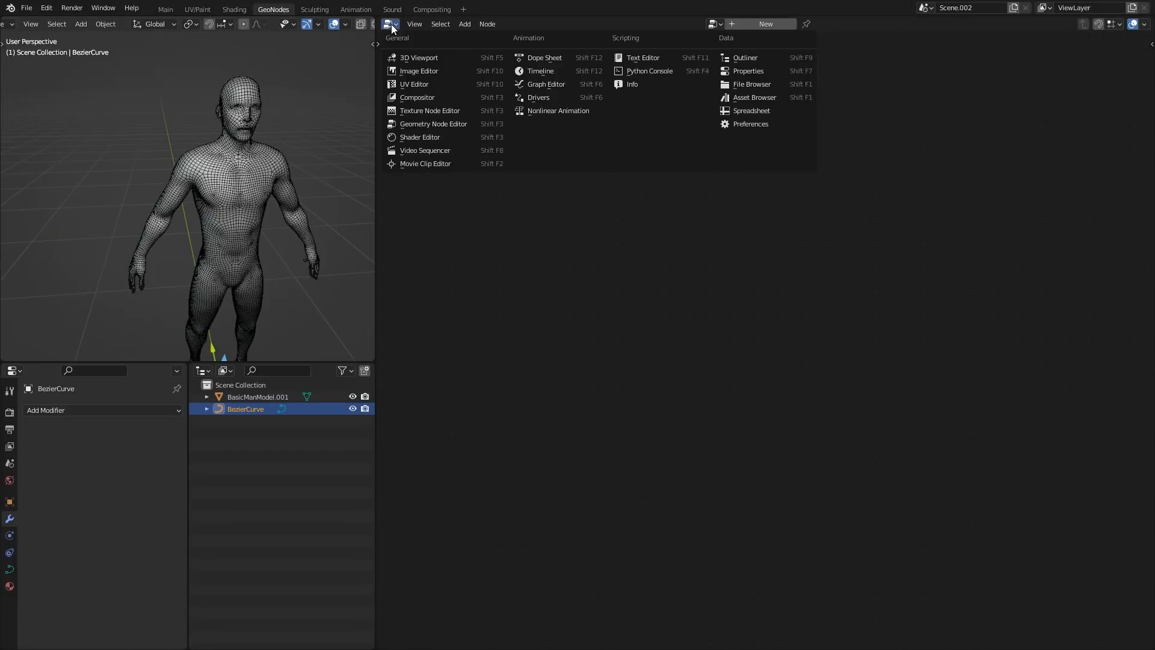
{"action": "left_click", "coordinate": [390, 25]}
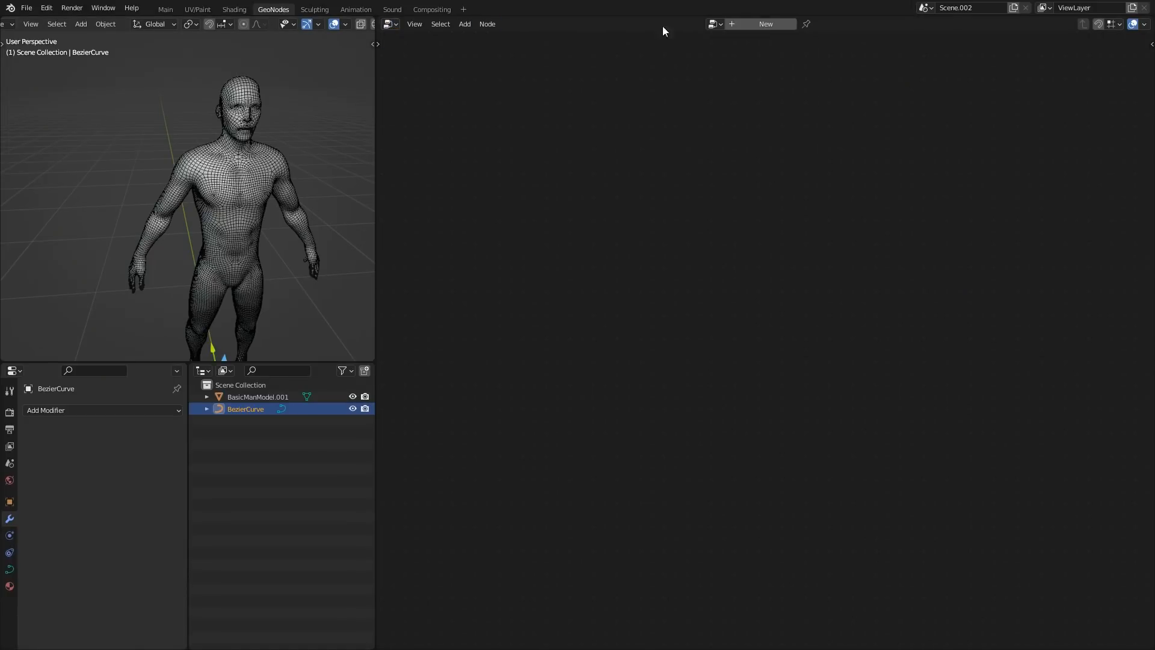
{"action": "left_click", "coordinate": [745, 23]}
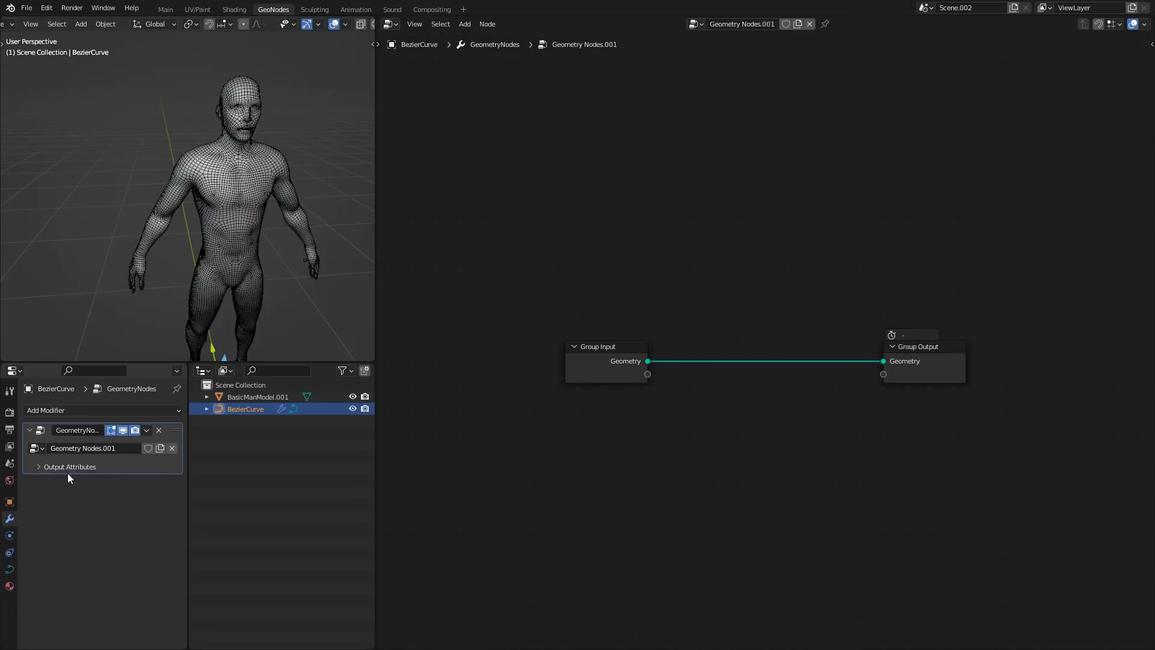
- Spread the nodes apart, placing Group Input lower on one side and Group Output higher on the other
{"action": "middle_click_drag", "start_coordinate": [646, 400], "coordinate": [571, 365]}
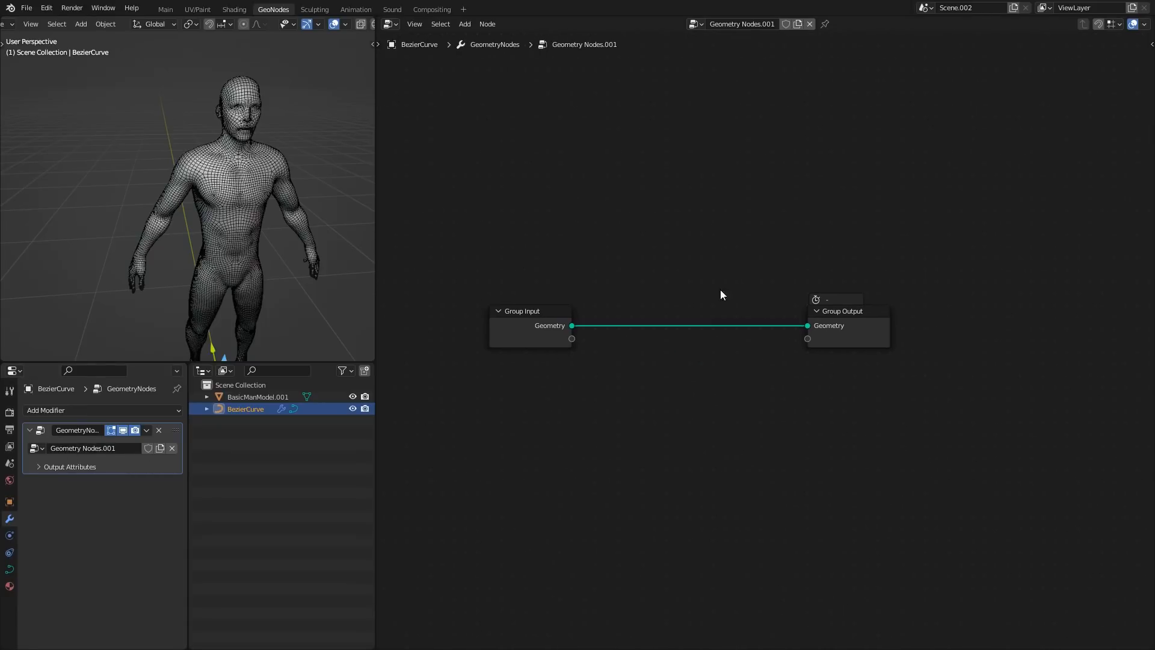
{"action": "left_click_drag", "start_coordinate": [720, 290], "coordinate": [878, 427]}
{"action": "left_click_drag", "start_coordinate": [601, 287], "coordinate": [474, 414]}
{"action": "key", "text": "g"}
{"action": "left_click", "coordinate": [549, 521]}
{"action": "left_click_drag", "start_coordinate": [746, 283], "coordinate": [832, 410]}
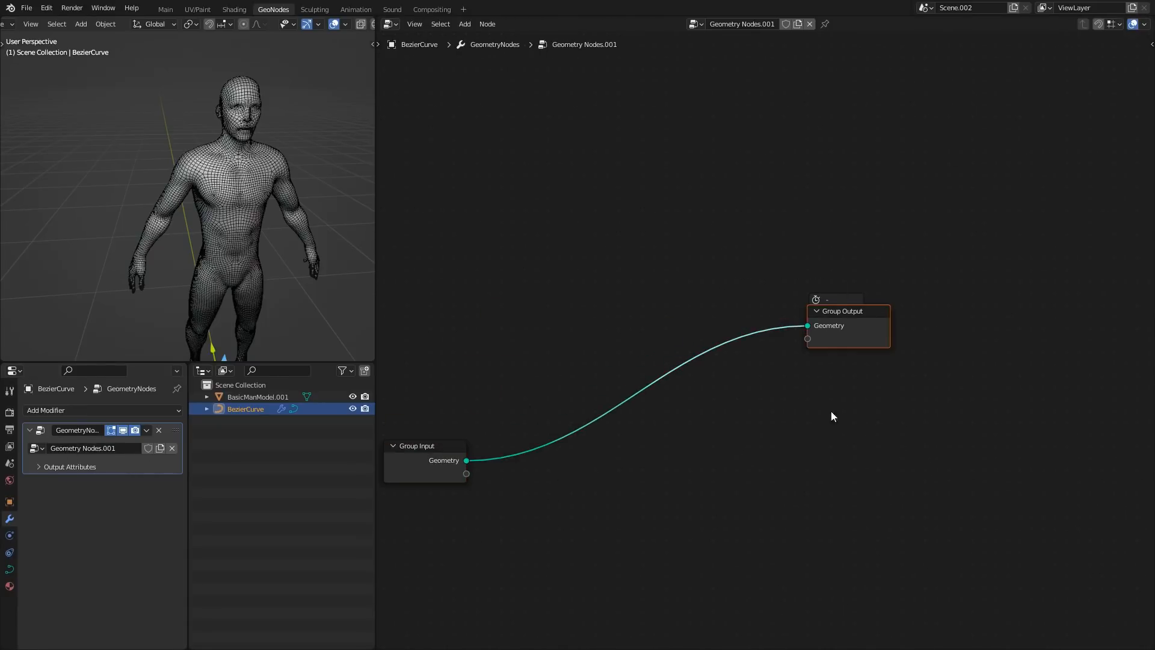
{"action": "key", "text": "g"}
{"action": "left_click", "coordinate": [876, 343]}
{"action": "left_click", "coordinate": [717, 433]}
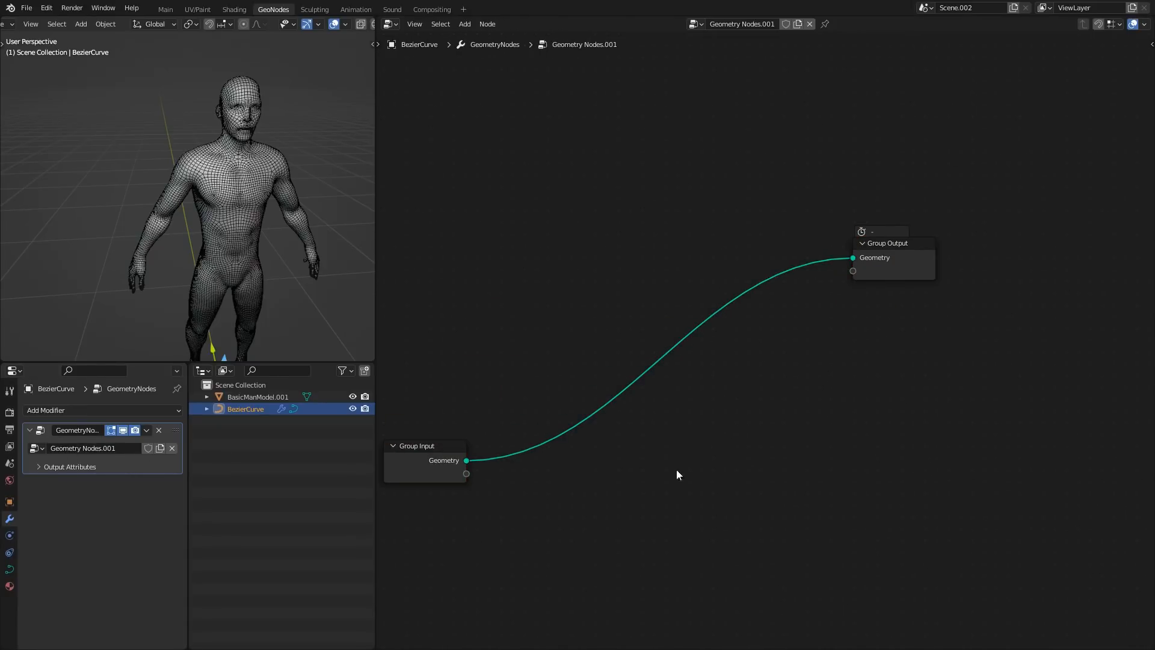
- Move the Group Input node up level with the Group Output node
{"action": "middle_click_drag", "start_coordinate": [695, 491], "coordinate": [600, 451]}
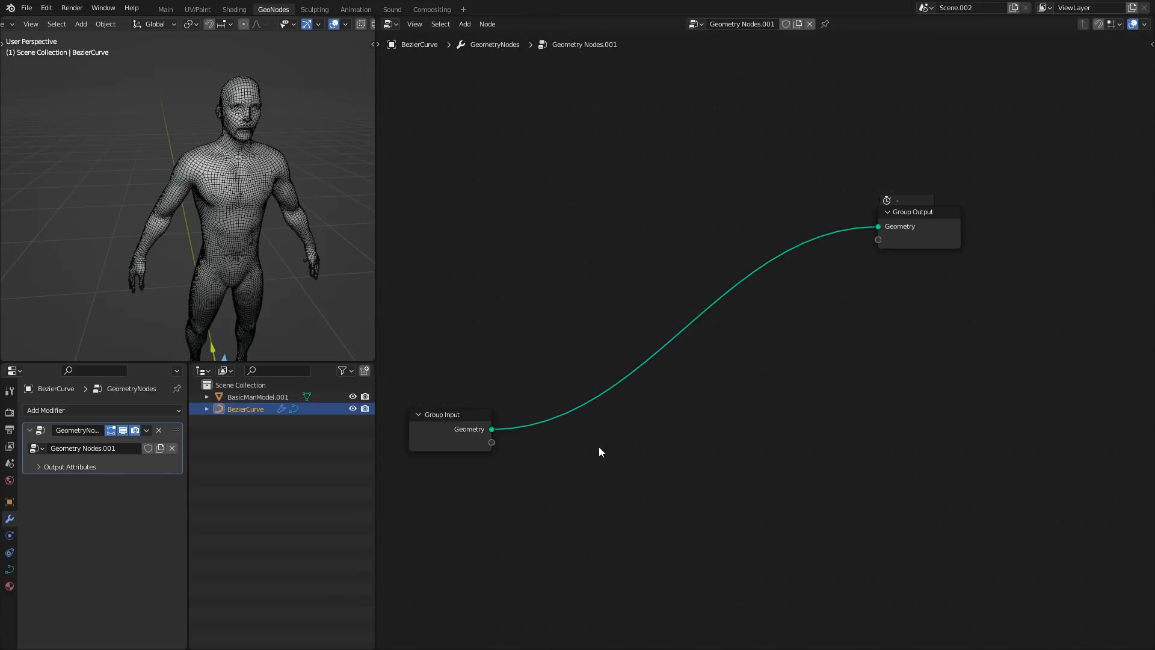
{"action": "left_click_drag", "start_coordinate": [605, 488], "coordinate": [456, 394]}
{"action": "key", "text": "g"}
{"action": "left_click", "coordinate": [521, 216]}
- Annotate the node editor below the nodes with a curved line, a square and an arrow from the square to the curve
{"action": "middle_click_drag", "start_coordinate": [668, 427], "coordinate": [617, 291]}
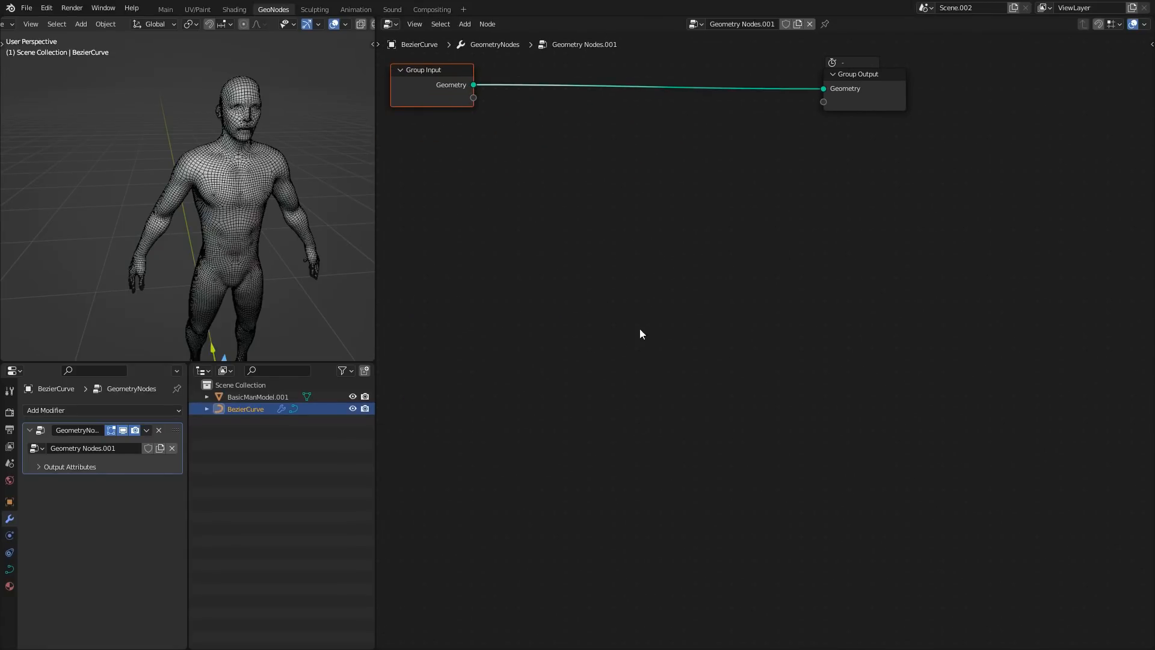
{"action": "left_click_drag", "start_coordinate": [534, 458], "coordinate": [752, 284]}
{"action": "mouse_move", "coordinate": [811, 442]}
{"action": "left_mouse_down"}
{"action": "mouse_move", "coordinate": [879, 495]}
{"action": "mouse_move", "coordinate": [803, 498]}
{"action": "mouse_move", "coordinate": [801, 436]}
{"action": "mouse_move", "coordinate": [815, 440]}
{"action": "mouse_move", "coordinate": [710, 304]}
{"action": "left_mouse_up"}
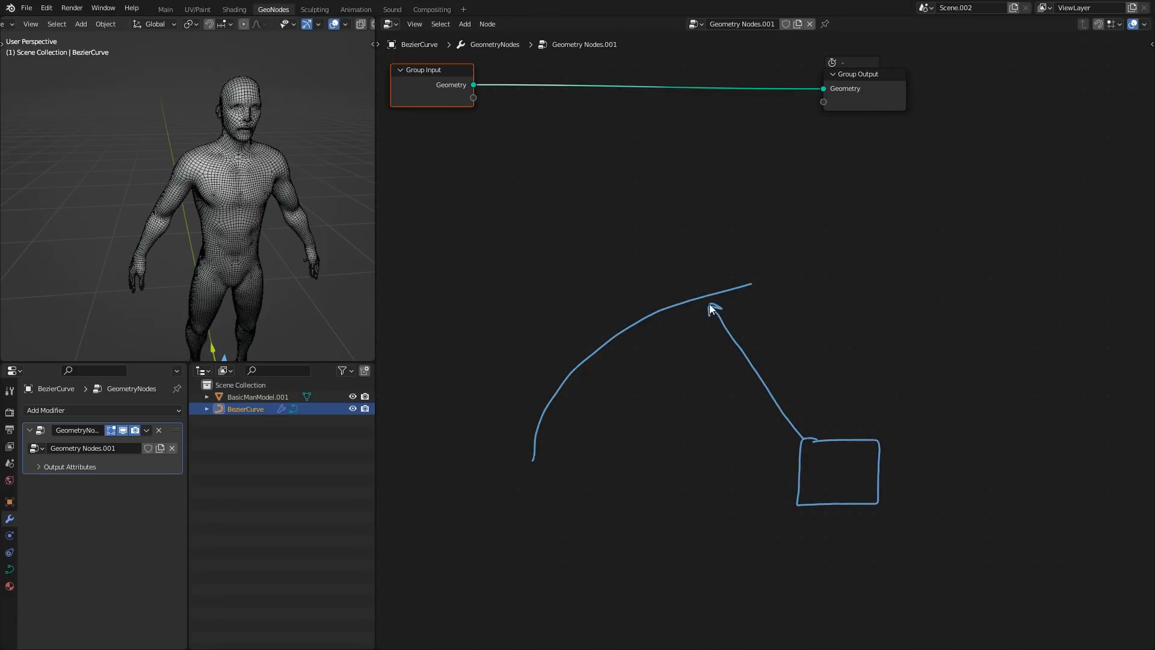
{"action": "middle_click_drag", "start_coordinate": [691, 306], "coordinate": [678, 333]}
{"action": "scroll", "coordinate": [699, 305], "scroll_direction": "up", "scroll_amount": 1}
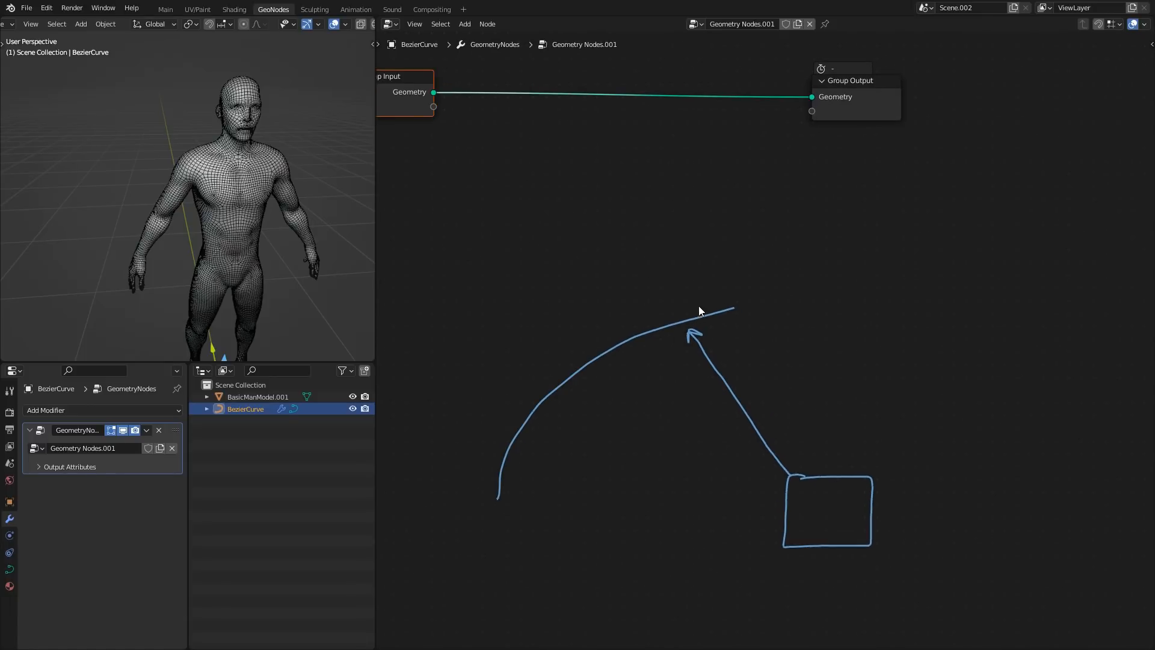
- Draw annotation circles around the arrow's tip on the curve and around the square
{"action": "mouse_move", "coordinate": [691, 299]}
{"action": "left_mouse_down"}
{"action": "mouse_move", "coordinate": [693, 351]}
{"action": "mouse_move", "coordinate": [684, 286]}
{"action": "left_mouse_up"}
{"action": "middle_click_drag", "start_coordinate": [707, 403], "coordinate": [596, 303]}
{"action": "middle_click_drag", "start_coordinate": [662, 370], "coordinate": [721, 398]}
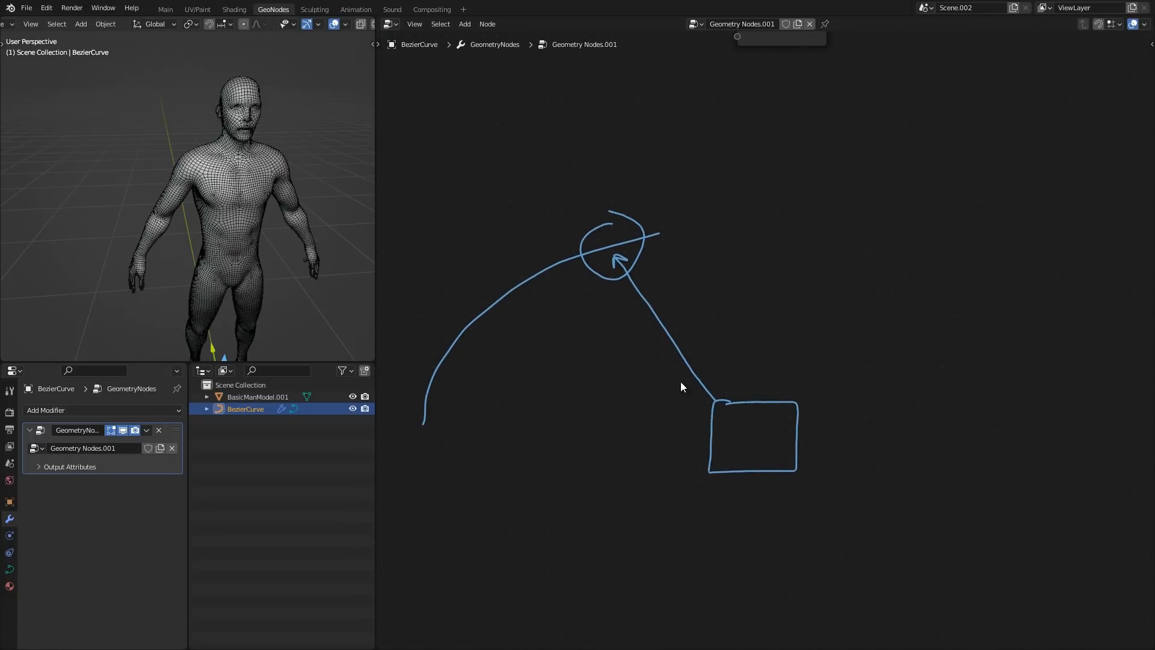
{"action": "mouse_move", "coordinate": [690, 378]}
{"action": "left_mouse_down"}
{"action": "mouse_move", "coordinate": [821, 495]}
{"action": "mouse_move", "coordinate": [692, 385]}
{"action": "left_mouse_up"}
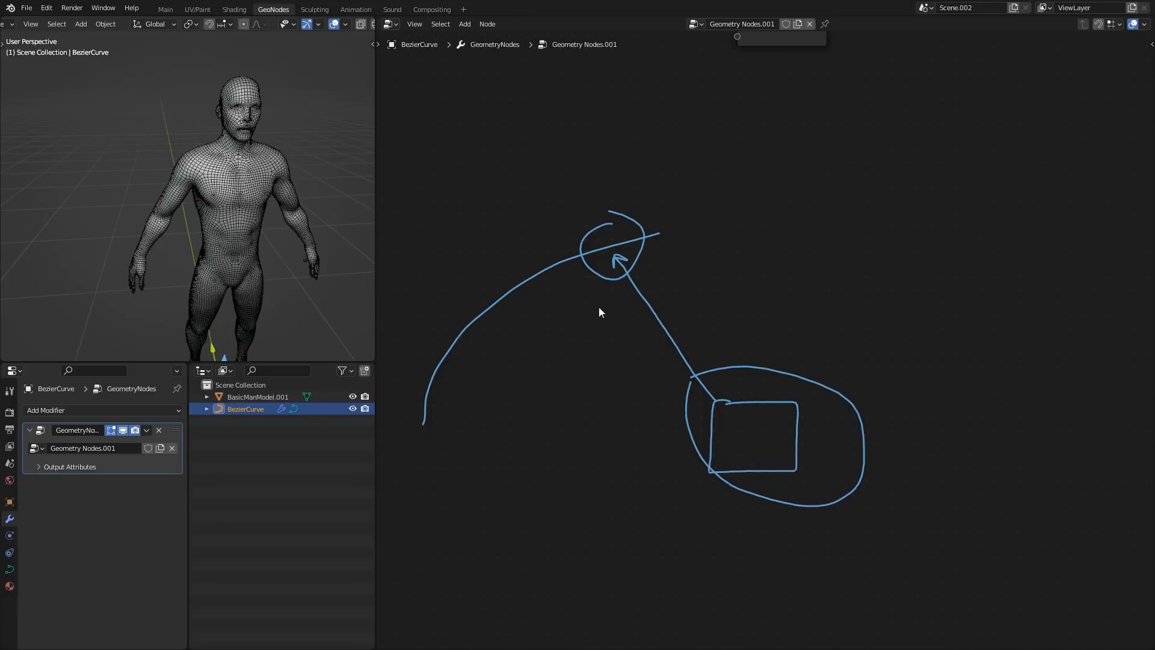
- Add a Transfer Attribute node below the Group Output node and check its data type options
{"action": "middle_click_drag", "start_coordinate": [598, 312], "coordinate": [766, 509]}
{"action": "key", "text": "shift+a"}
{"action": "type", "text": "trans"}
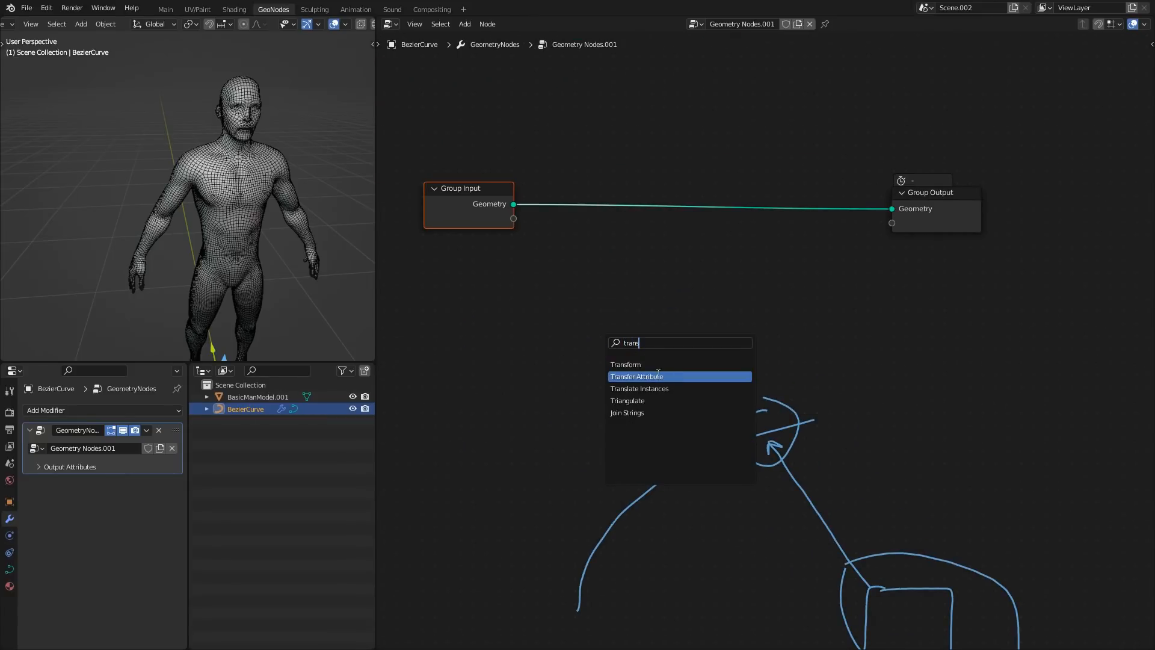
{"action": "left_click", "coordinate": [656, 376]}
{"action": "left_click", "coordinate": [970, 377]}
{"action": "middle_click_drag", "start_coordinate": [970, 378], "coordinate": [708, 339]}
{"action": "scroll", "coordinate": [689, 387], "scroll_direction": "up", "scroll_amount": 1}
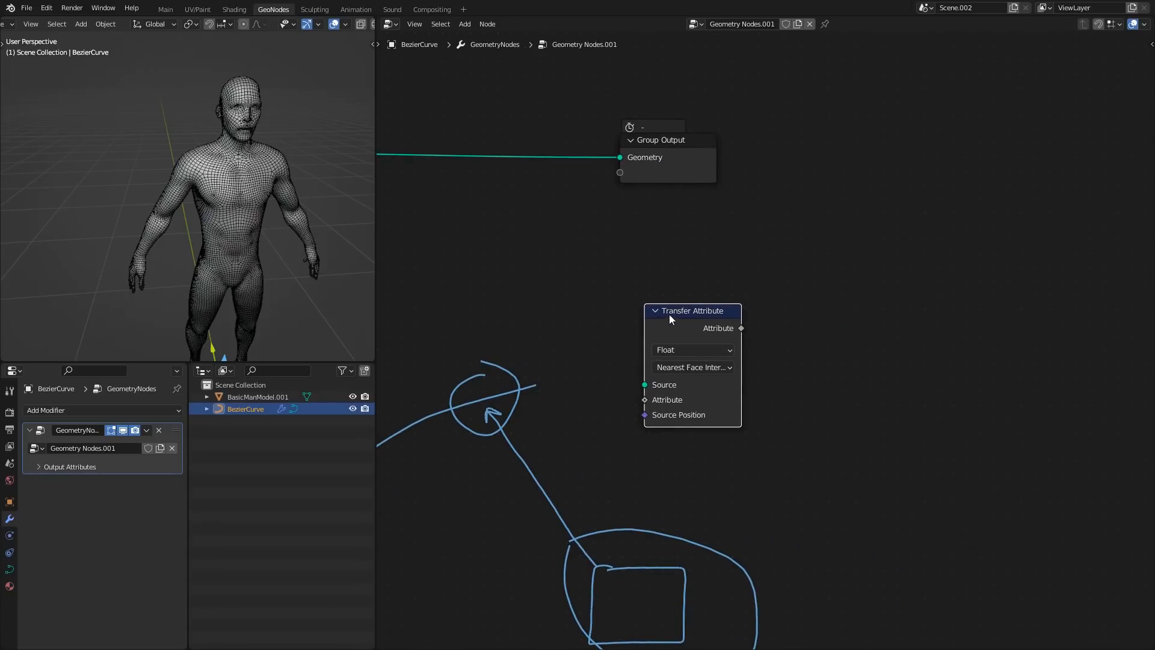
{"action": "left_click_drag", "start_coordinate": [669, 314], "coordinate": [691, 302]}
{"action": "left_click", "coordinate": [700, 354]}
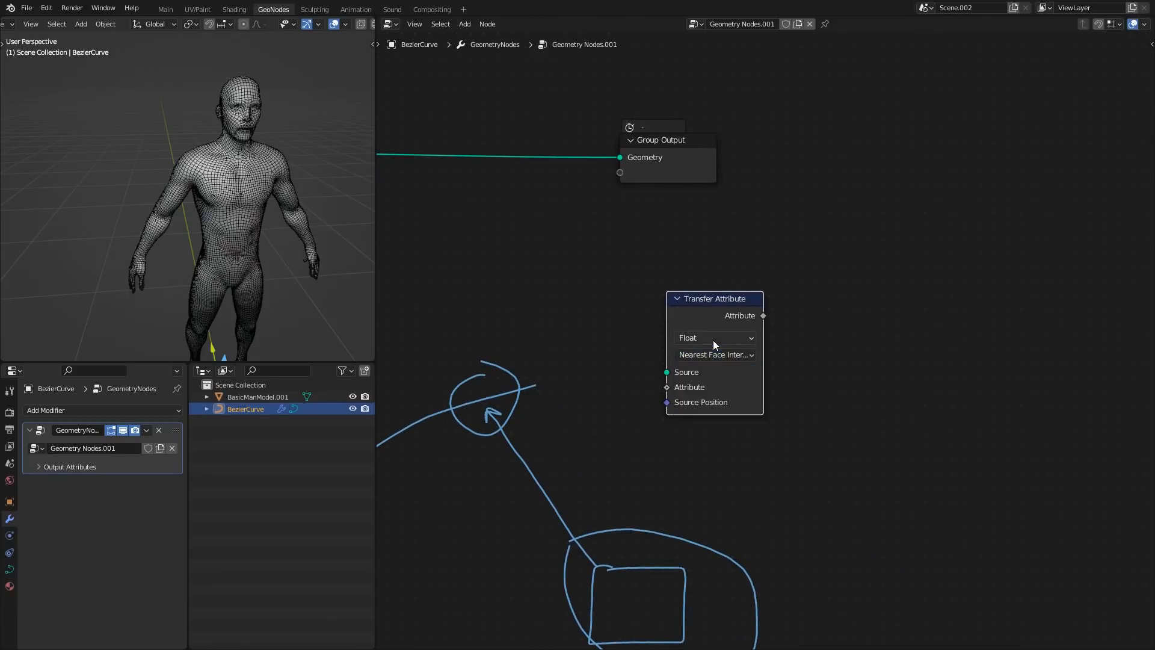
{"action": "left_click", "coordinate": [713, 340]}
{"action": "left_click", "coordinate": [713, 340]}
- Delete the Transfer Attribute node
{"action": "mouse_move", "coordinate": [556, 417]}
{"action": "middle_mouse_down"}
{"action": "mouse_move", "coordinate": [732, 402]}
{"action": "mouse_move", "coordinate": [734, 380]}
{"action": "middle_mouse_up"}
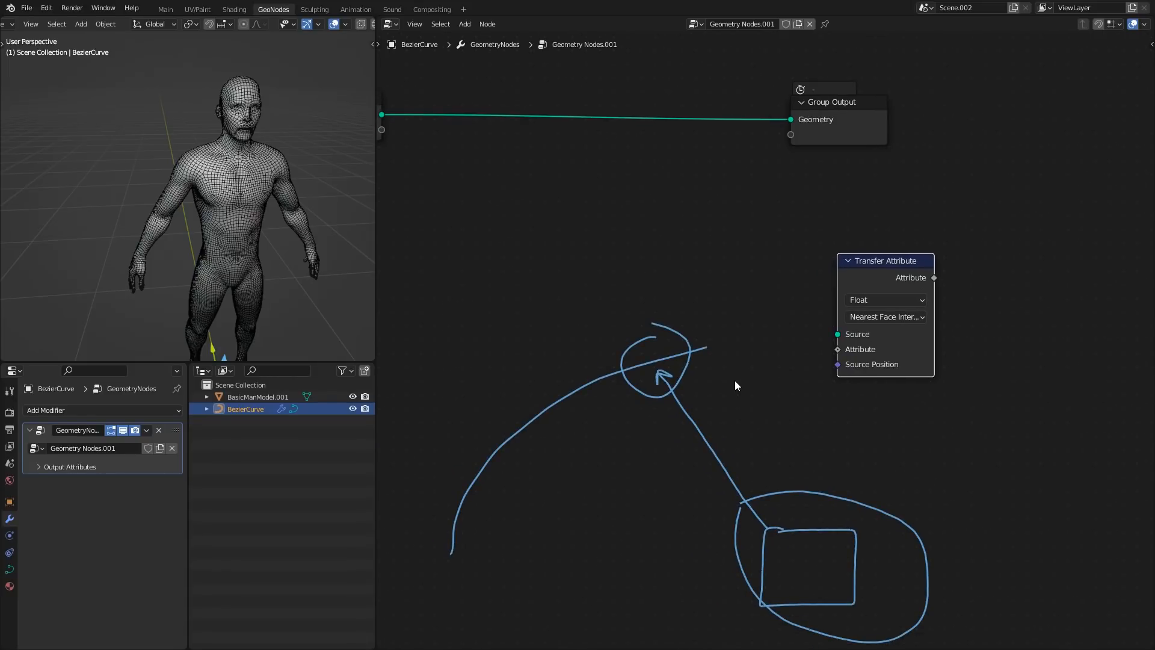
{"action": "middle_click_drag", "start_coordinate": [822, 386], "coordinate": [778, 391]}
{"action": "scroll", "coordinate": [778, 391], "scroll_direction": "down", "scroll_amount": 3}
{"action": "key", "text": "x"}
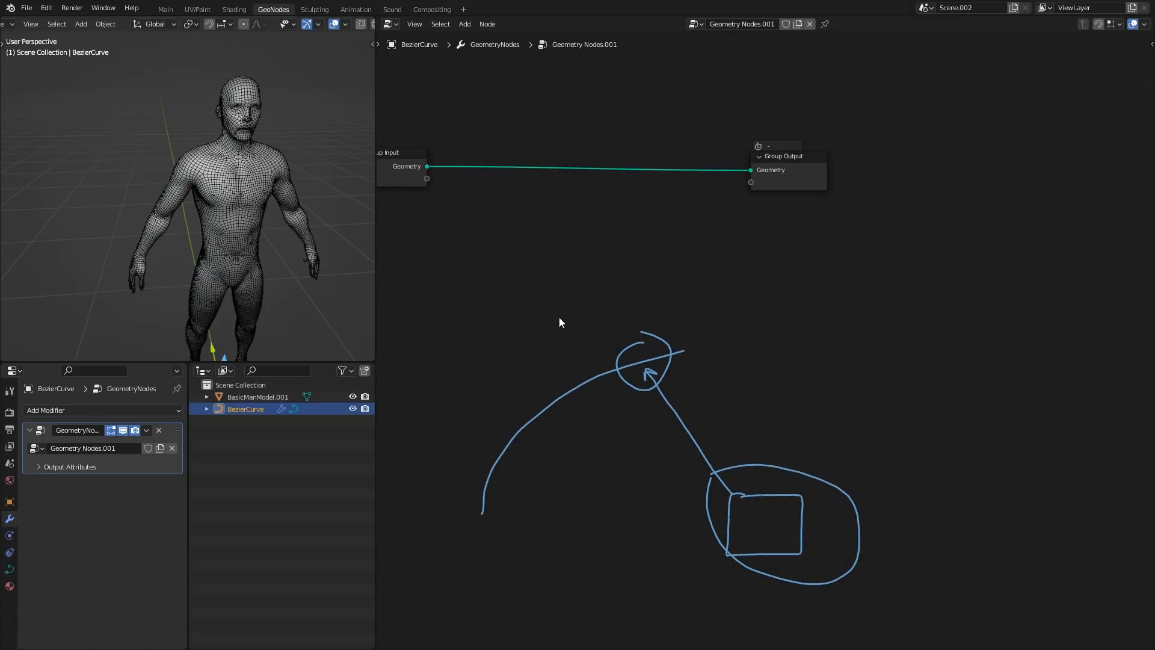
- Move the Group Input node below the level of Group Output, leaving room between them for new nodes
{"action": "middle_click_drag", "start_coordinate": [560, 319], "coordinate": [721, 386]}
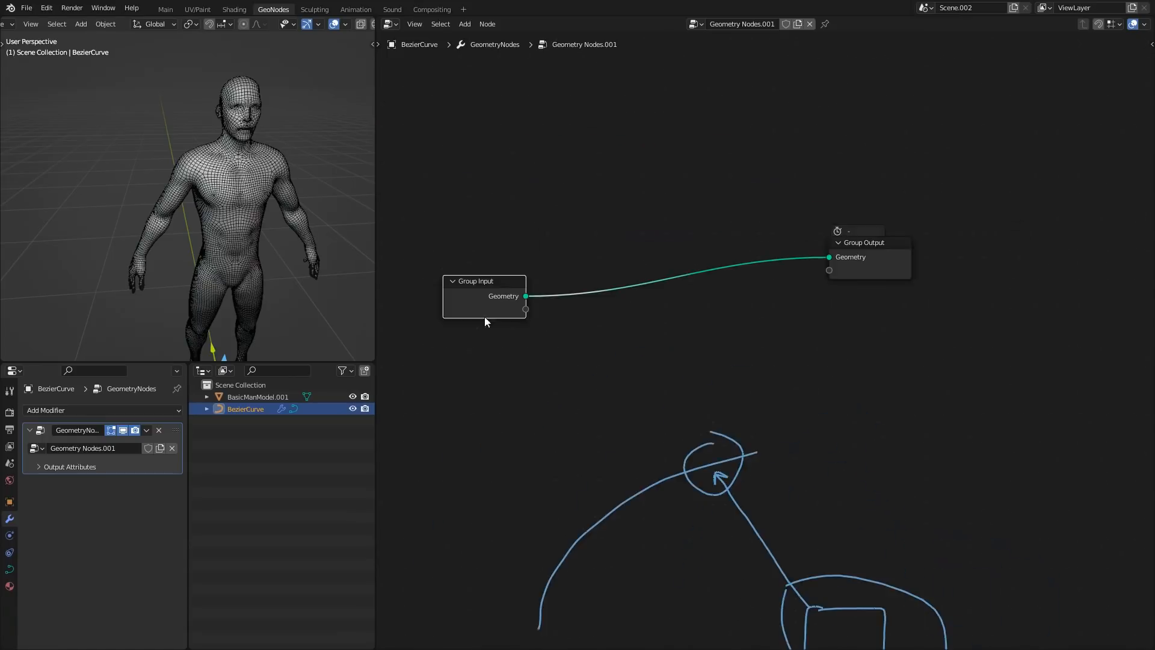
{"action": "middle_click_drag", "start_coordinate": [485, 317], "coordinate": [658, 280]}
{"action": "left_click_drag", "start_coordinate": [657, 264], "coordinate": [527, 340]}
{"action": "left_click", "coordinate": [678, 361]}
- Insert a Curve to Points node into the link between Group Input and Group Output
{"action": "key", "text": "shift+a"}
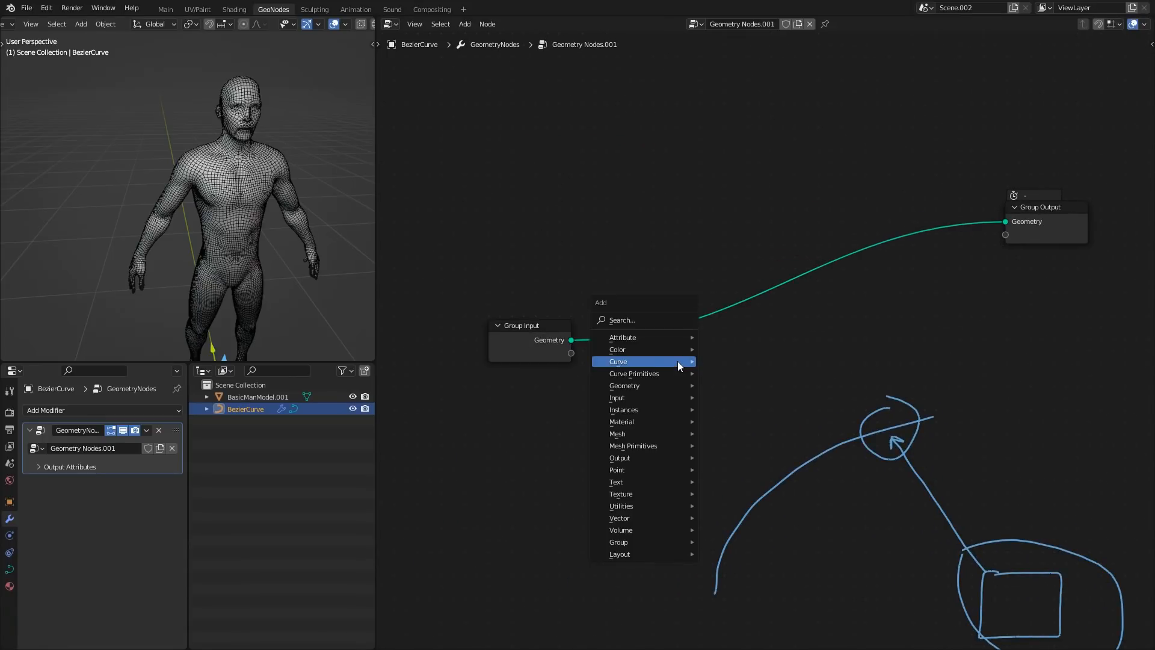
{"action": "mouse_move", "coordinate": [678, 361]}
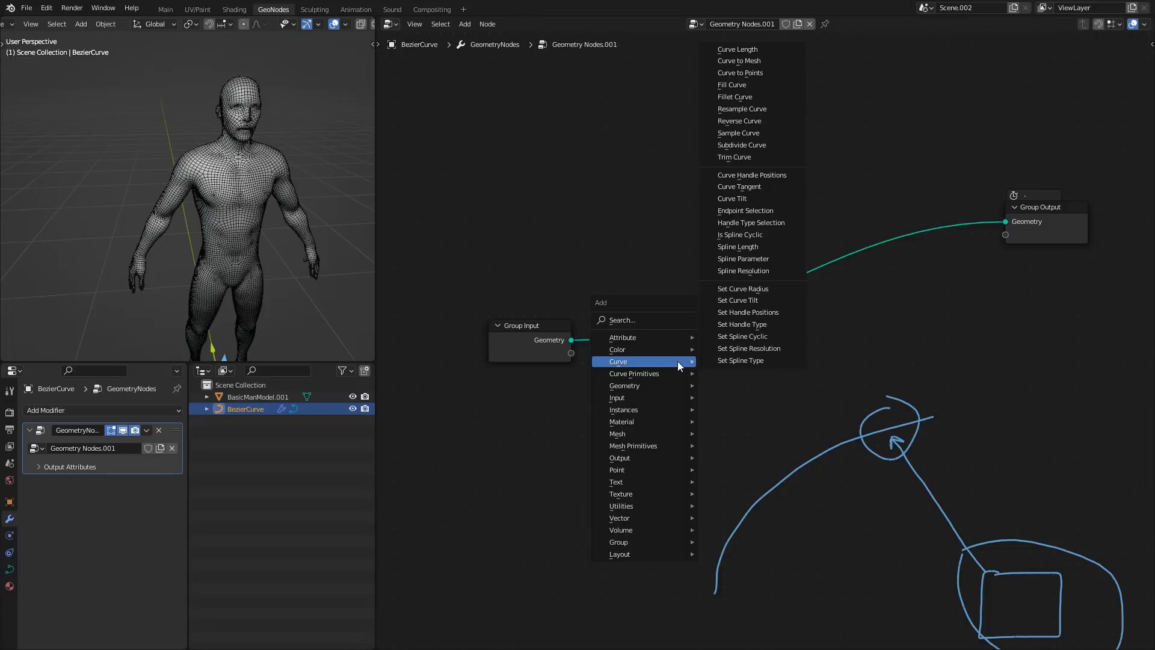
{"action": "type", "text": "curve"}
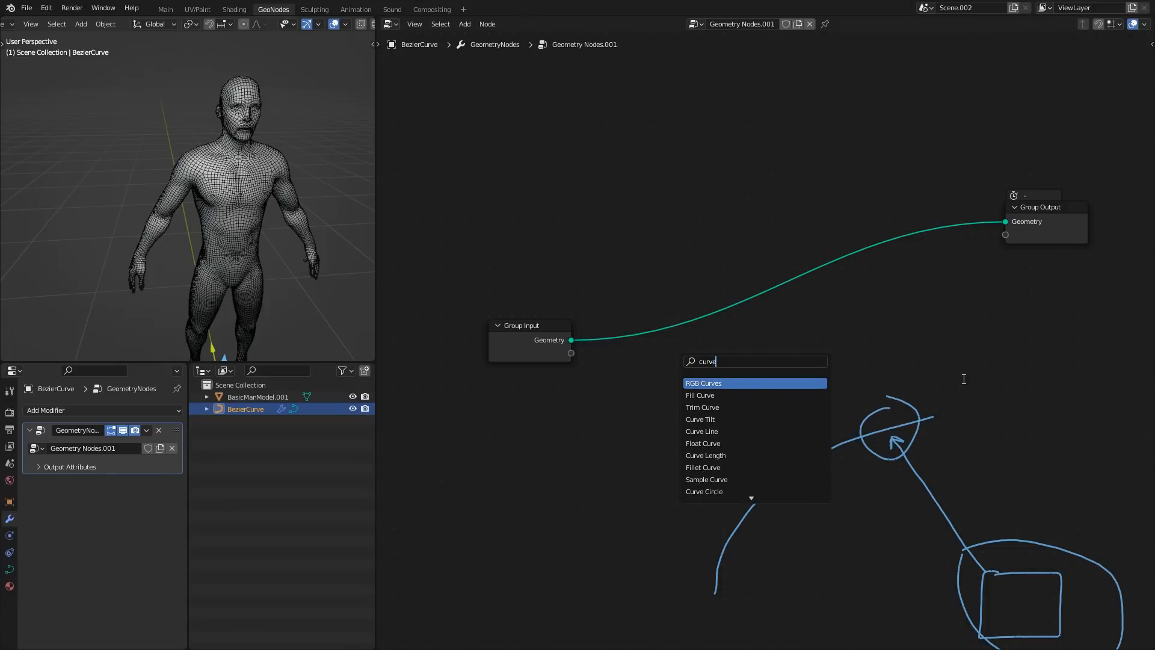
{"action": "type", "text": " to"}
{"action": "key", "text": "Down"}
{"action": "key", "text": "Down"}
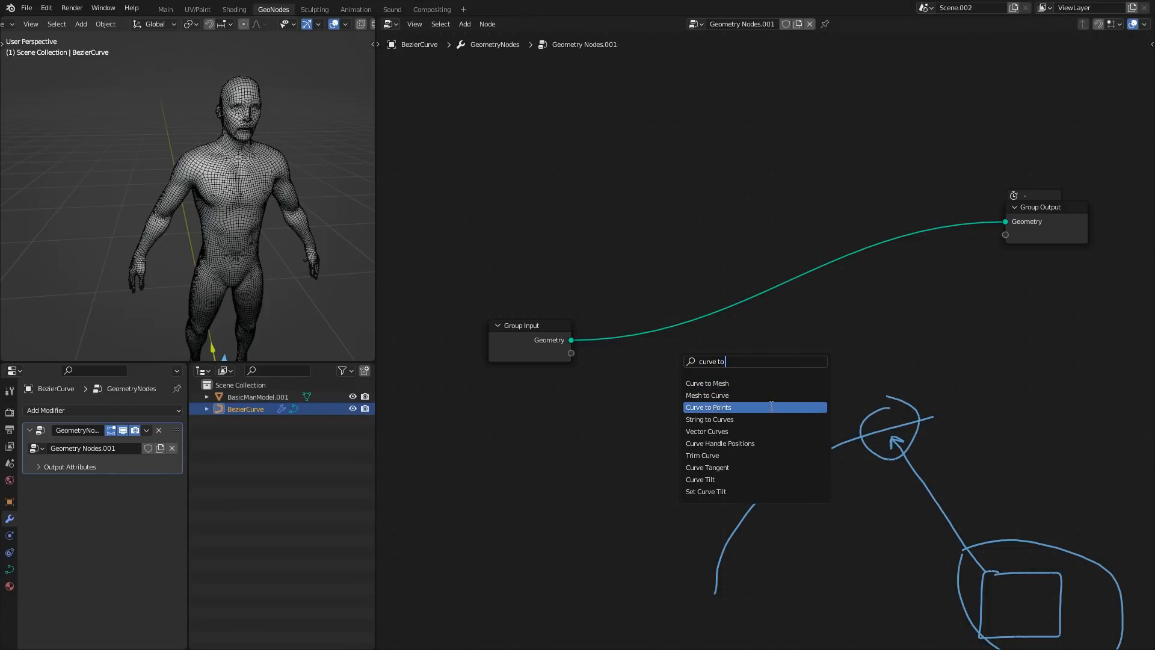
{"action": "key", "text": "Return"}
- Spread out Group Input and Curve to Points, with Group Input lower, leaving room between them for another node
{"action": "left_click_drag", "start_coordinate": [500, 386], "coordinate": [505, 463]}
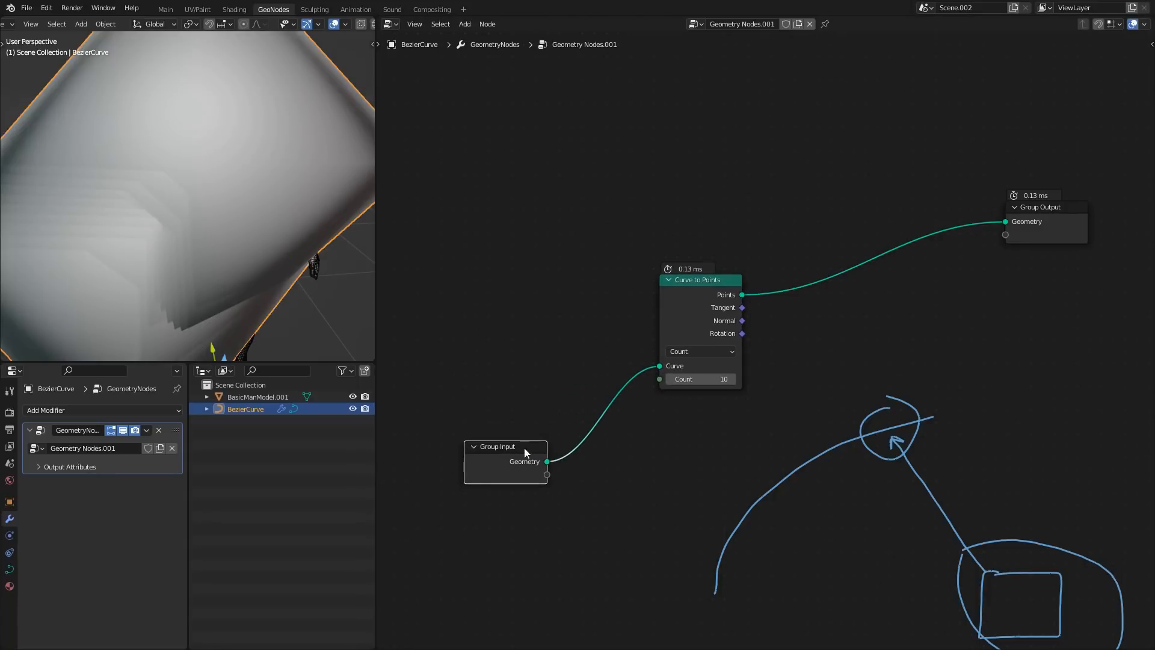
{"action": "left_click_drag", "start_coordinate": [683, 310], "coordinate": [680, 291]}
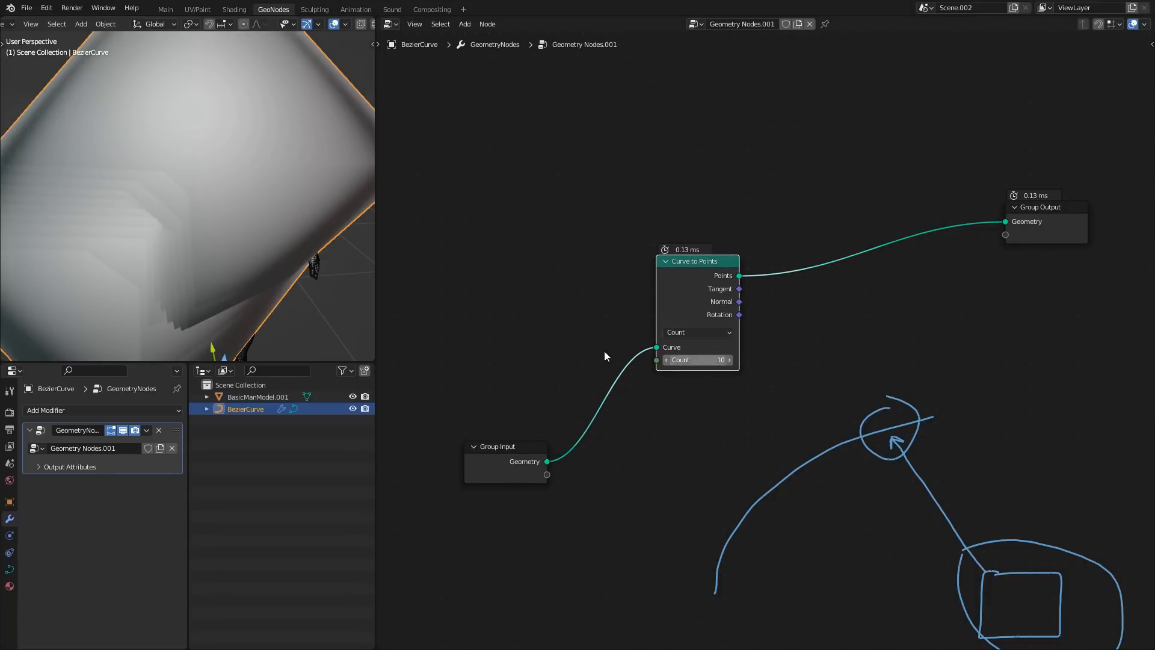
{"action": "middle_click_drag", "start_coordinate": [557, 420], "coordinate": [685, 364]}
{"action": "left_click_drag", "start_coordinate": [608, 406], "coordinate": [504, 428]}
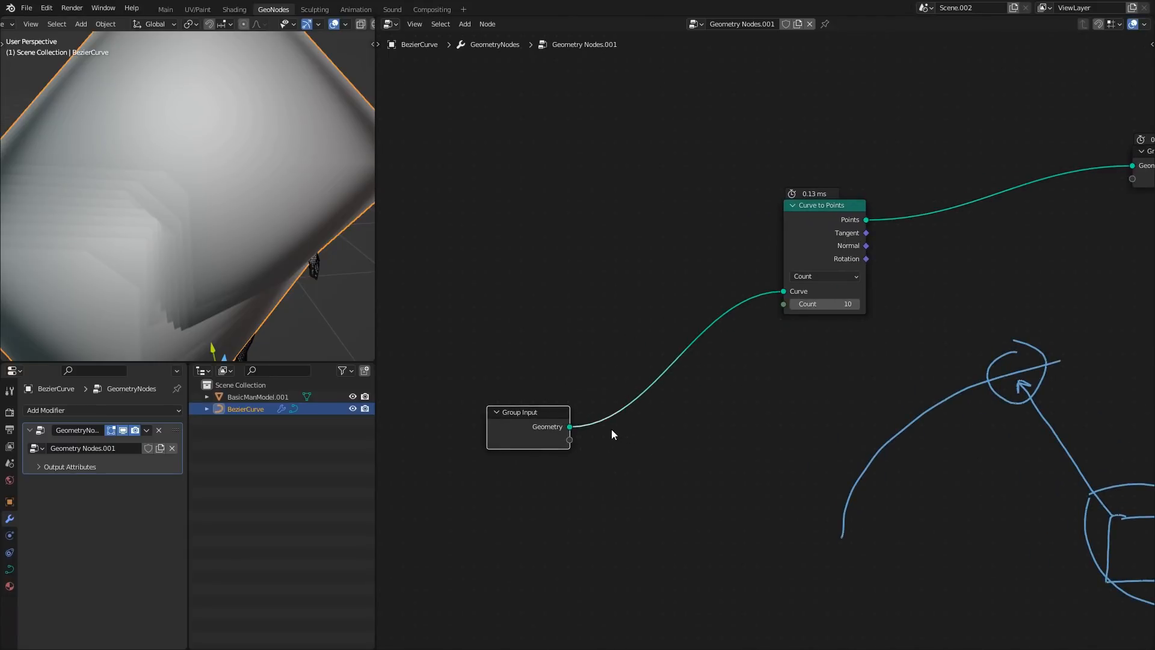
{"action": "middle_click_drag", "start_coordinate": [611, 428], "coordinate": [547, 361]}
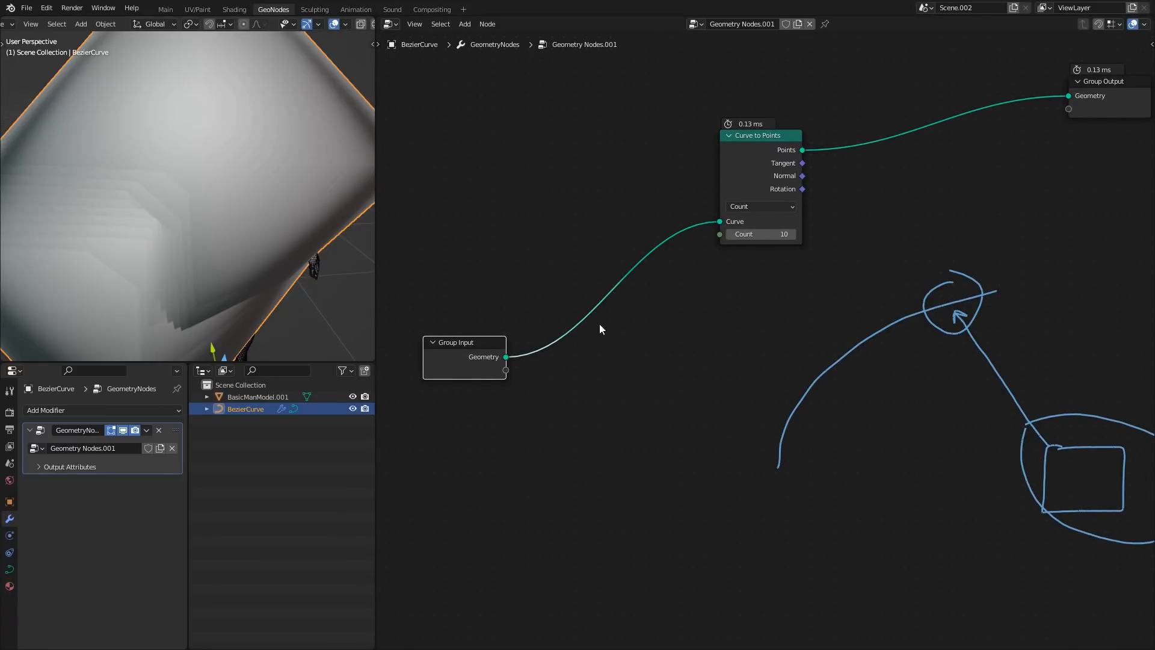
{"action": "middle_click_drag", "start_coordinate": [602, 325], "coordinate": [513, 407]}
{"action": "mouse_move", "coordinate": [655, 217]}
{"action": "left_mouse_down"}
{"action": "mouse_move", "coordinate": [651, 206]}
{"action": "mouse_move", "coordinate": [652, 220]}
{"action": "left_mouse_up"}
{"action": "middle_click_drag", "start_coordinate": [571, 386], "coordinate": [647, 349]}
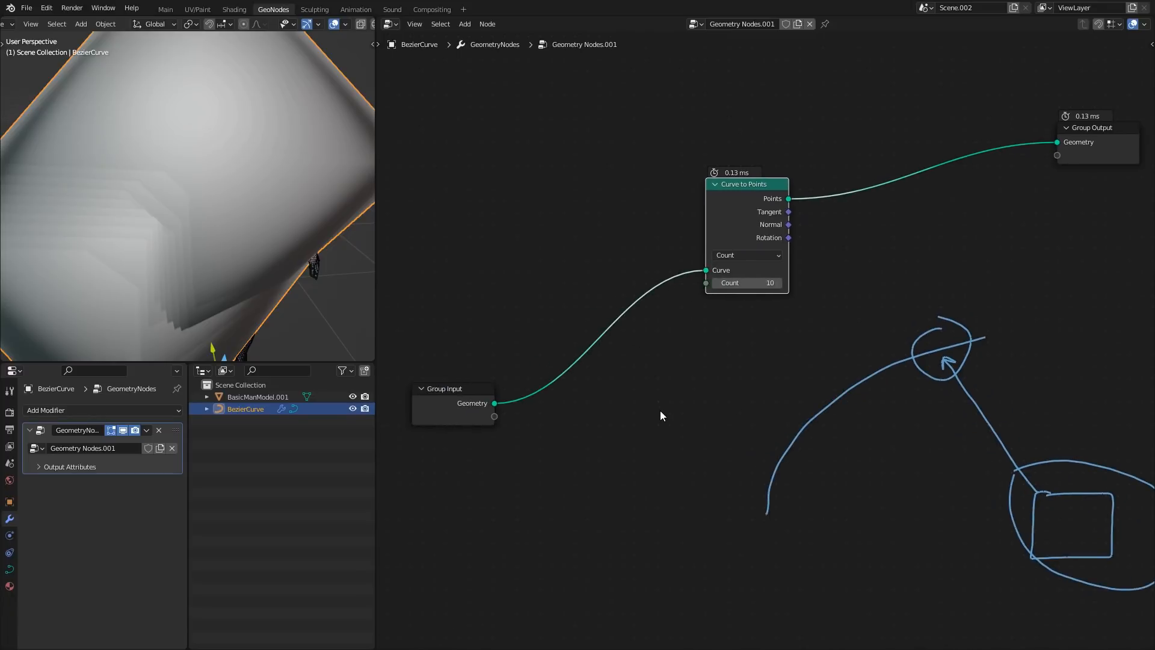
- Insert a Capture Attribute node between Group Input and Curve to Points, and space the nodes out
{"action": "left_click", "coordinate": [660, 412]}
{"action": "key", "text": "shift+a"}
{"action": "type", "text": "captu"}
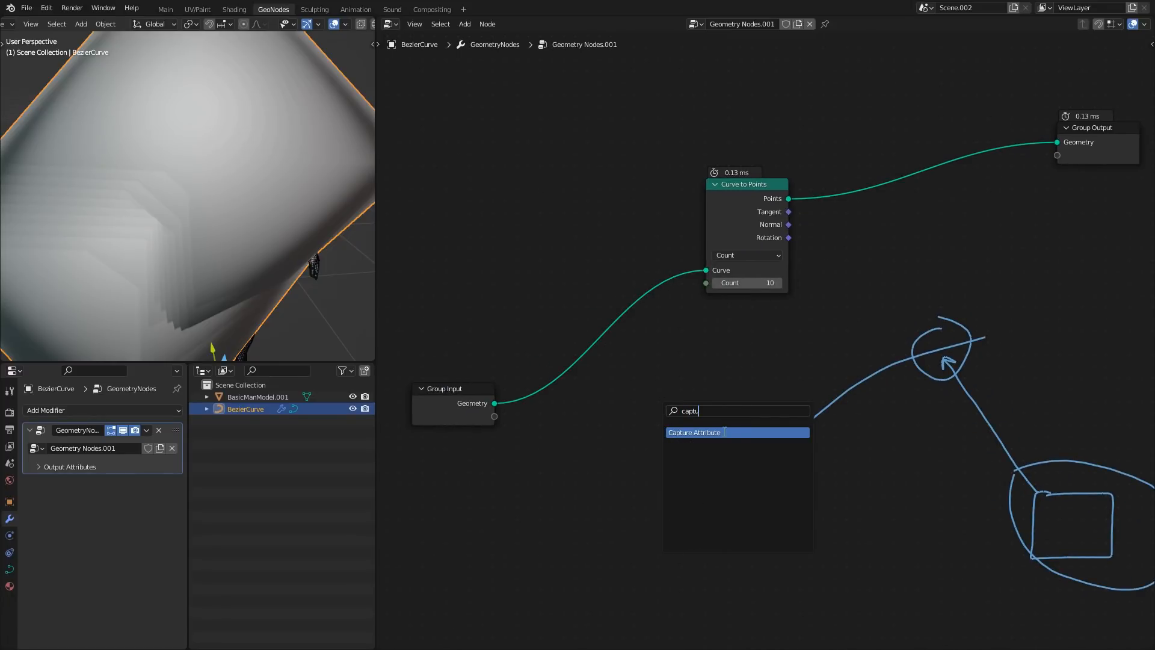
{"action": "left_click", "coordinate": [724, 433]}
{"action": "left_click", "coordinate": [640, 349]}
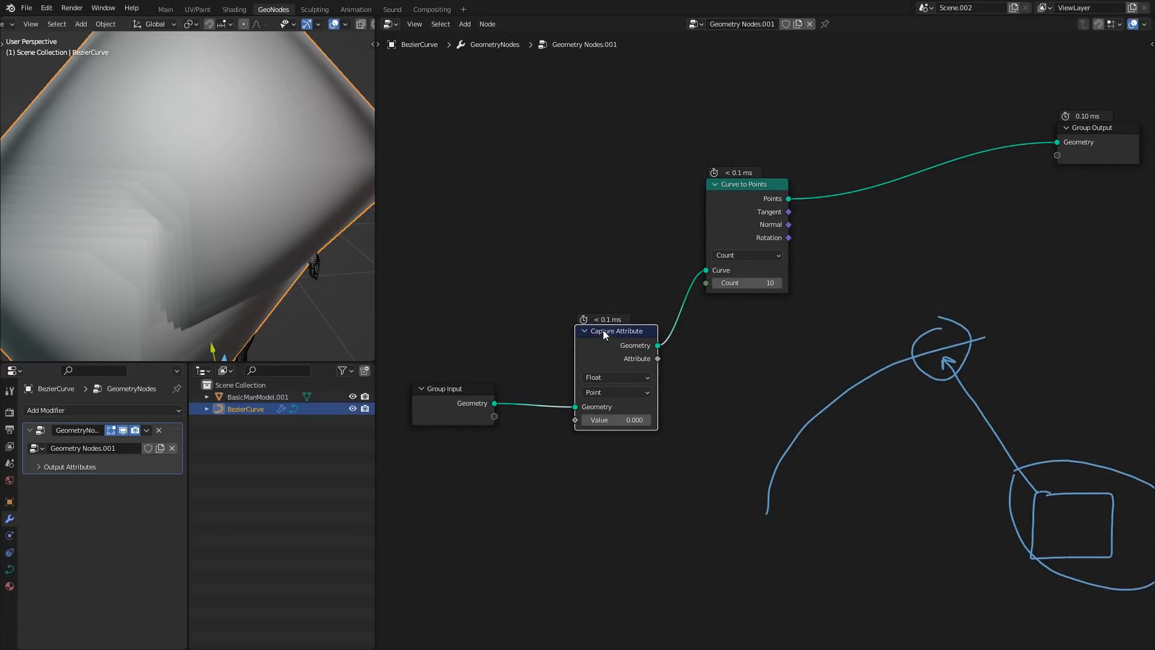
{"action": "middle_click_drag", "start_coordinate": [603, 330], "coordinate": [629, 311]}
{"action": "left_click_drag", "start_coordinate": [492, 383], "coordinate": [494, 413]}
{"action": "left_click_drag", "start_coordinate": [629, 313], "coordinate": [606, 268]}
- Add a Radius node above Group Input and connect it to the Capture Attribute node's Value
{"action": "left_click", "coordinate": [630, 425]}
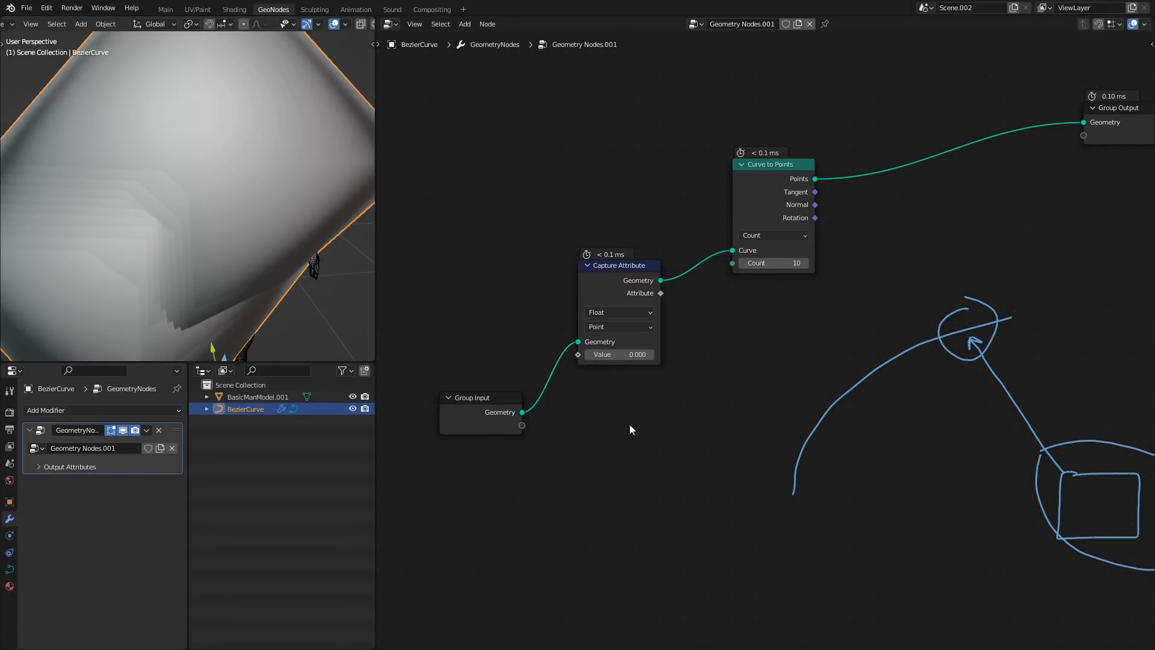
{"action": "key", "text": "shift+a"}
{"action": "type", "text": "radius"}
{"action": "key", "text": "Return"}
{"action": "left_click", "coordinate": [514, 345]}
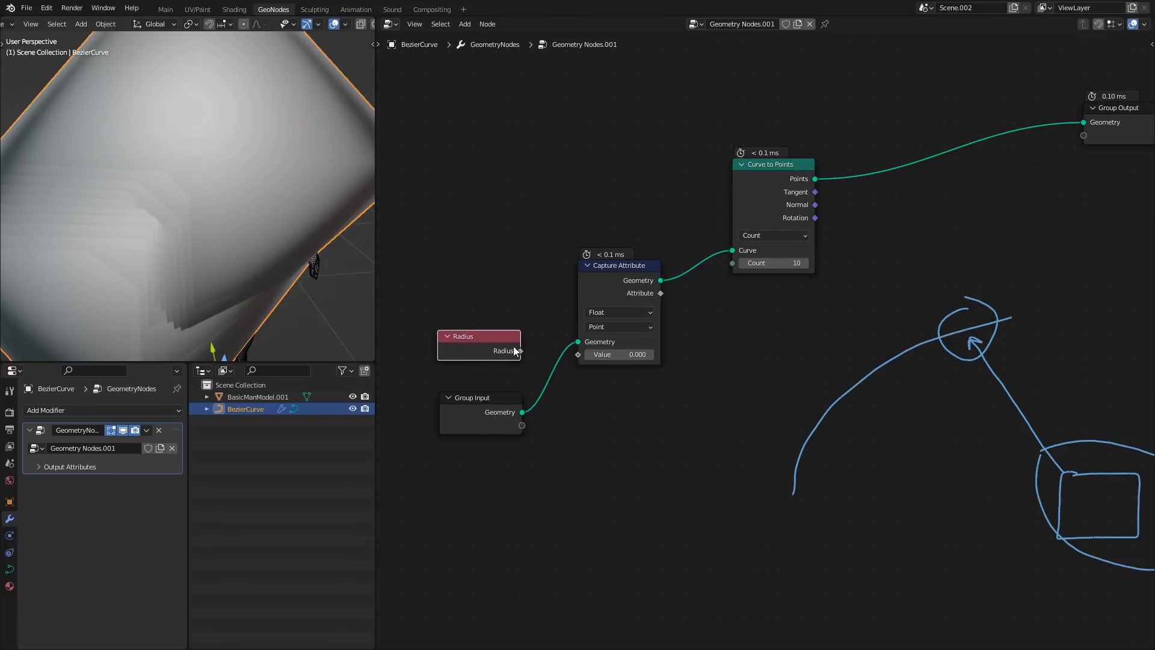
{"action": "left_click_drag", "start_coordinate": [571, 355], "coordinate": [571, 355]}
- Advance the timeline to frame 2 and place a small annotation dot to start a clean annotation frame
{"action": "middle_click_drag", "start_coordinate": [716, 298], "coordinate": [558, 329]}
{"action": "scroll", "coordinate": [586, 338], "scroll_direction": "down", "scroll_amount": 1}
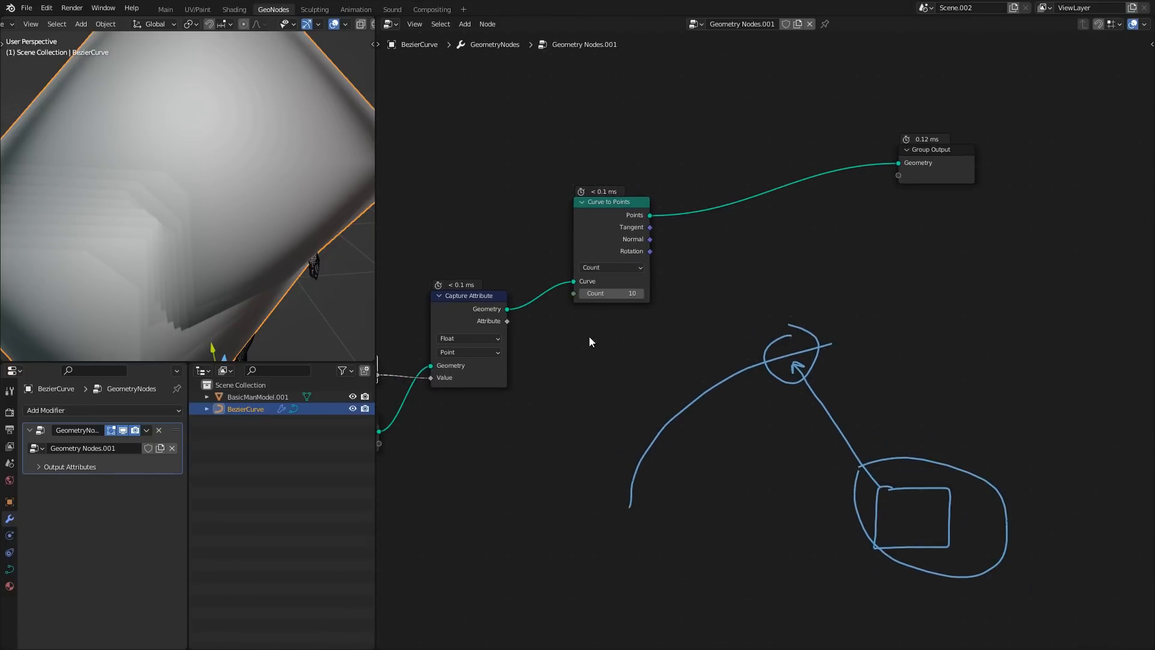
{"action": "middle_click_drag", "start_coordinate": [688, 354], "coordinate": [683, 342]}
{"action": "key", "text": "Right"}
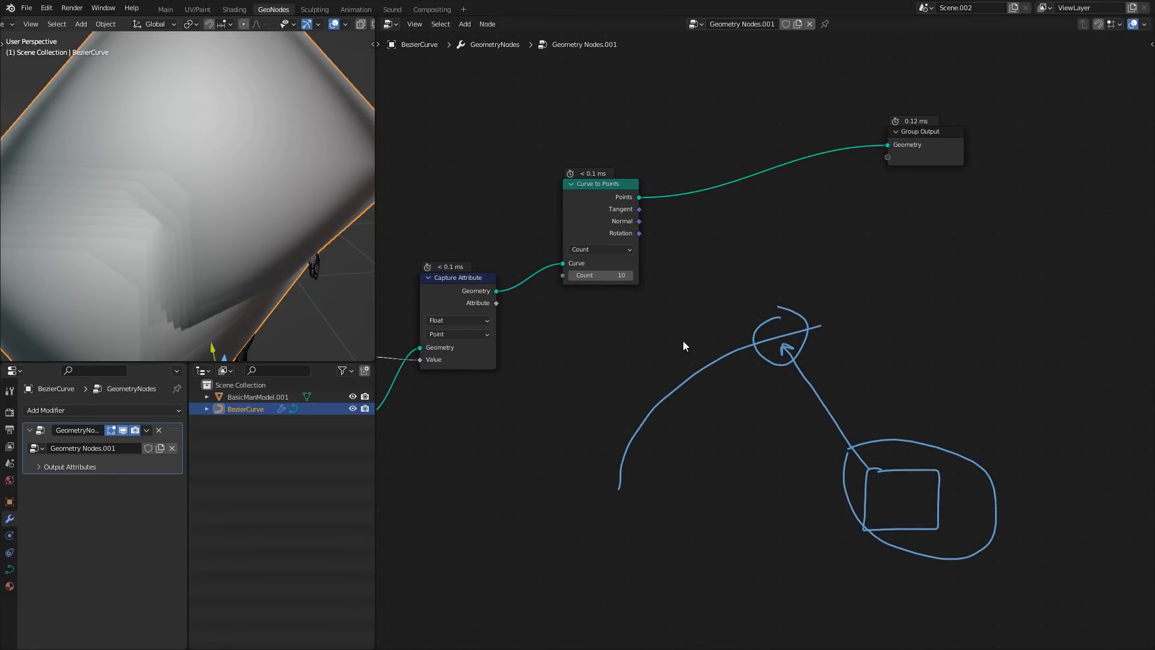
{"action": "left_click", "coordinate": [683, 342]}
- Move the Group Output node higher and farther away, and cut its link from Curve to Points
{"action": "middle_click_drag", "start_coordinate": [971, 156], "coordinate": [921, 241]}
{"action": "left_click", "coordinate": [905, 221]}
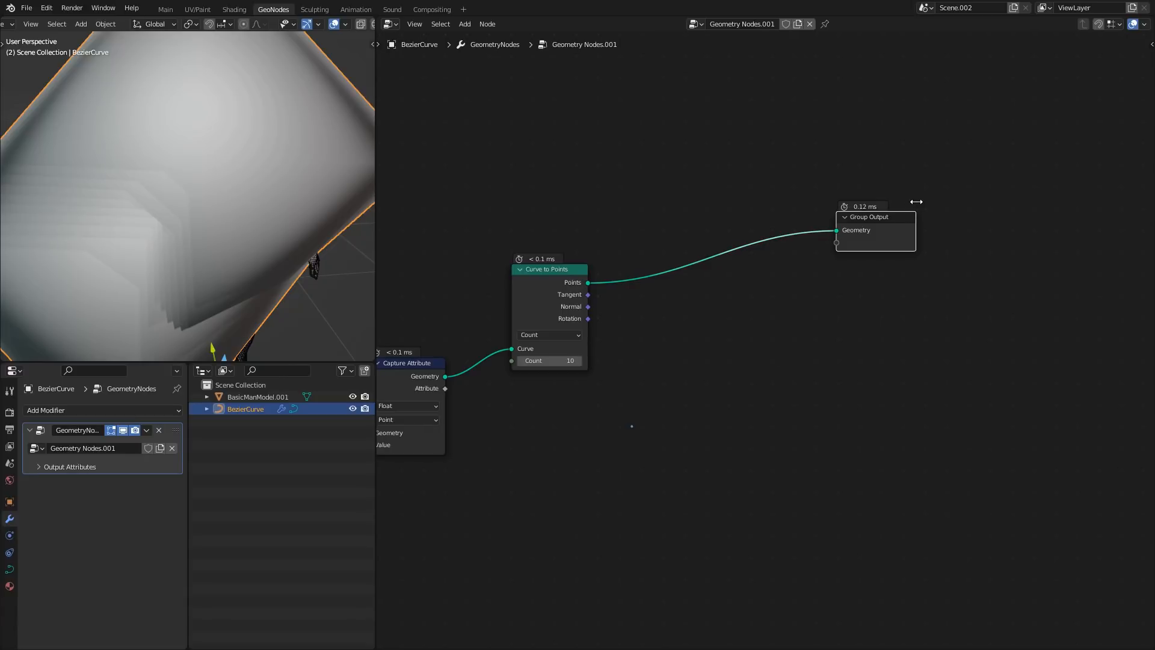
{"action": "left_click_drag", "start_coordinate": [890, 219], "coordinate": [938, 139]}
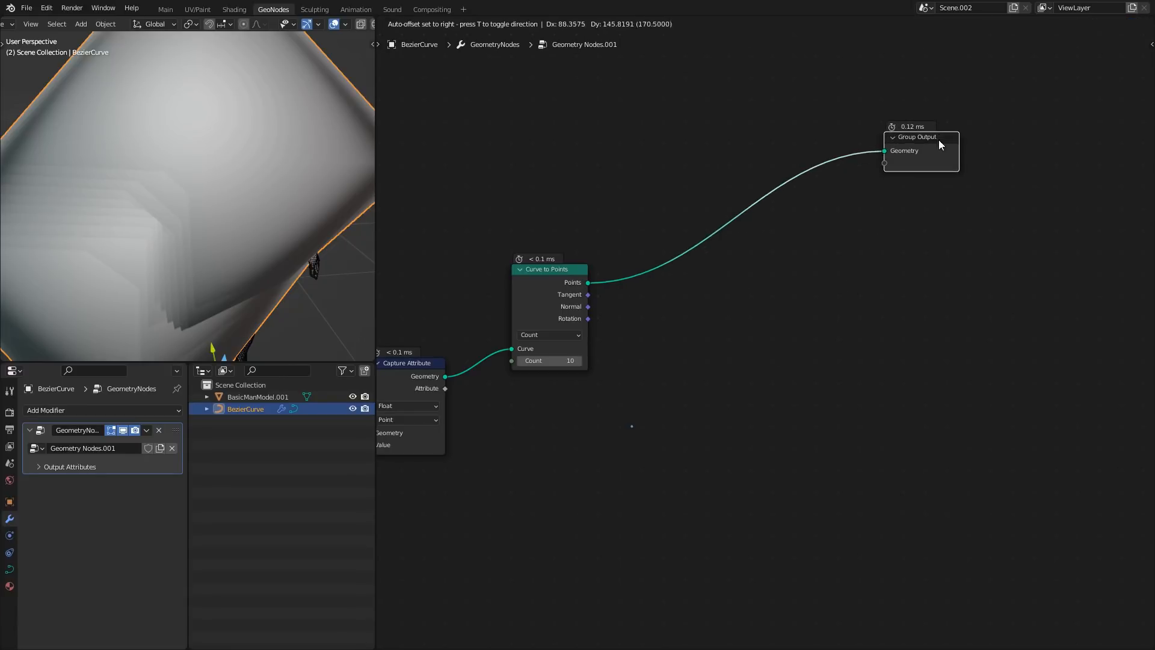
{"action": "middle_click_drag", "start_coordinate": [809, 328], "coordinate": [736, 290]}
{"action": "left_click", "coordinate": [536, 242]}
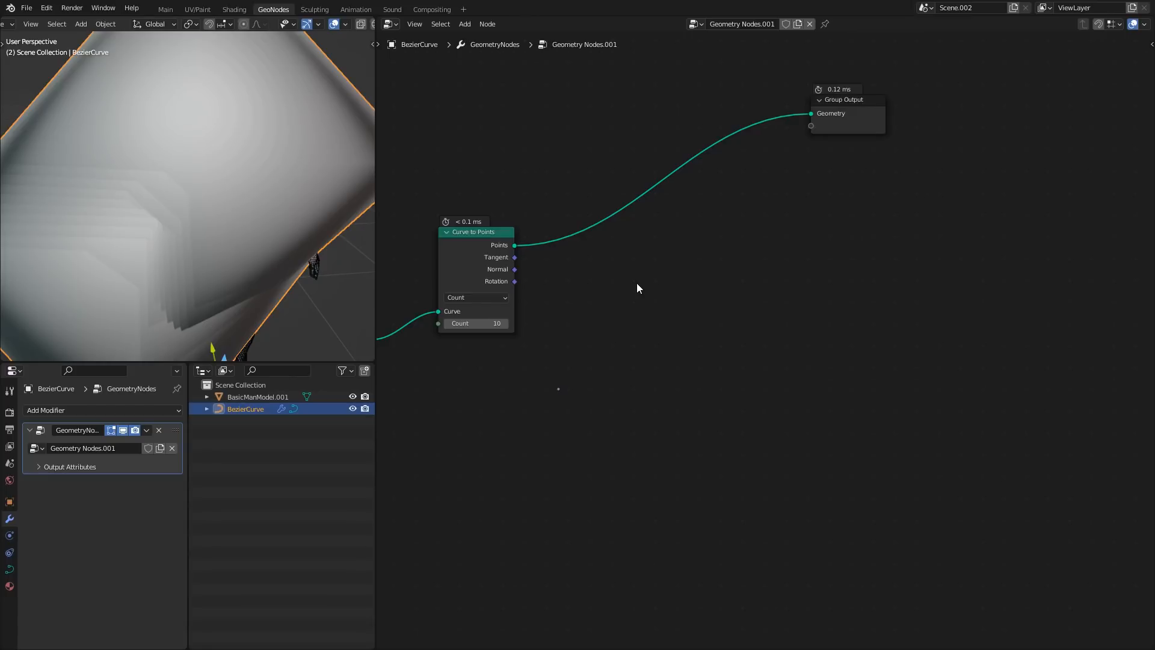
{"action": "right_click_drag", "start_coordinate": [772, 162], "coordinate": [707, 92], "text": "ctrl"}
{"action": "middle_click_drag", "start_coordinate": [491, 242], "coordinate": [552, 236]}
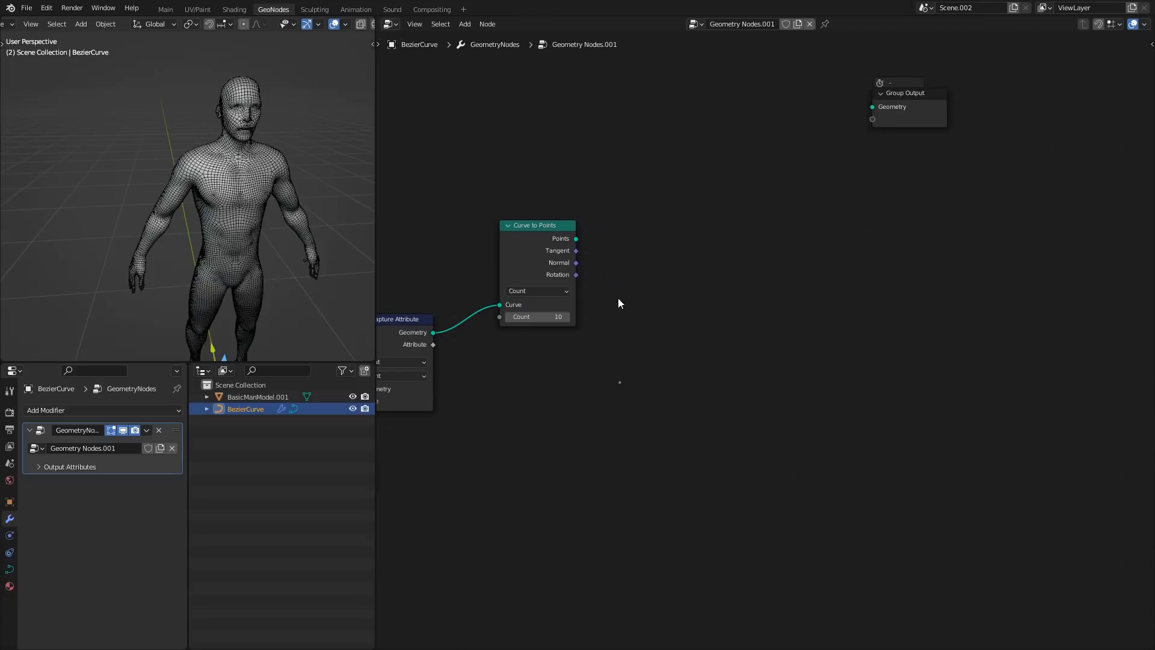
- Add an Object Info node below Curve to Points and set its object to BasicManModel.001
{"action": "middle_click_drag", "start_coordinate": [230, 156], "coordinate": [165, 170], "text": "shift"}
{"action": "scroll", "coordinate": [176, 189], "scroll_direction": "up", "scroll_amount": 1}
{"action": "middle_click_drag", "start_coordinate": [632, 338], "coordinate": [638, 334]}
{"action": "key", "text": "shift+a"}
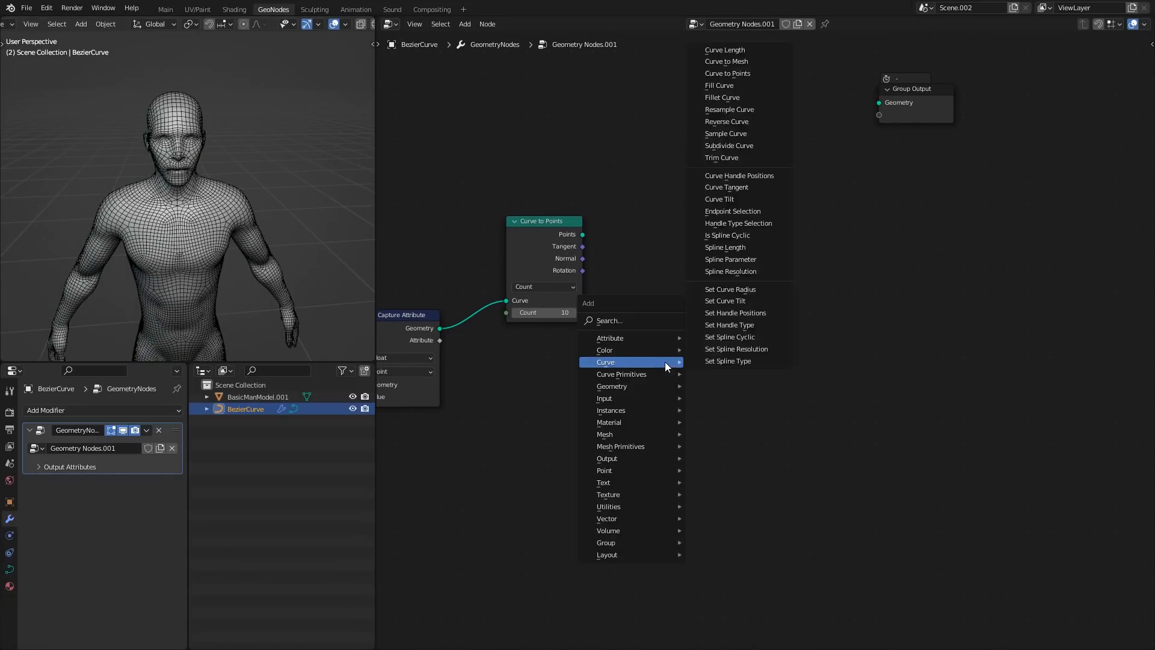
{"action": "type", "text": "obje"}
{"action": "key", "text": "Return"}
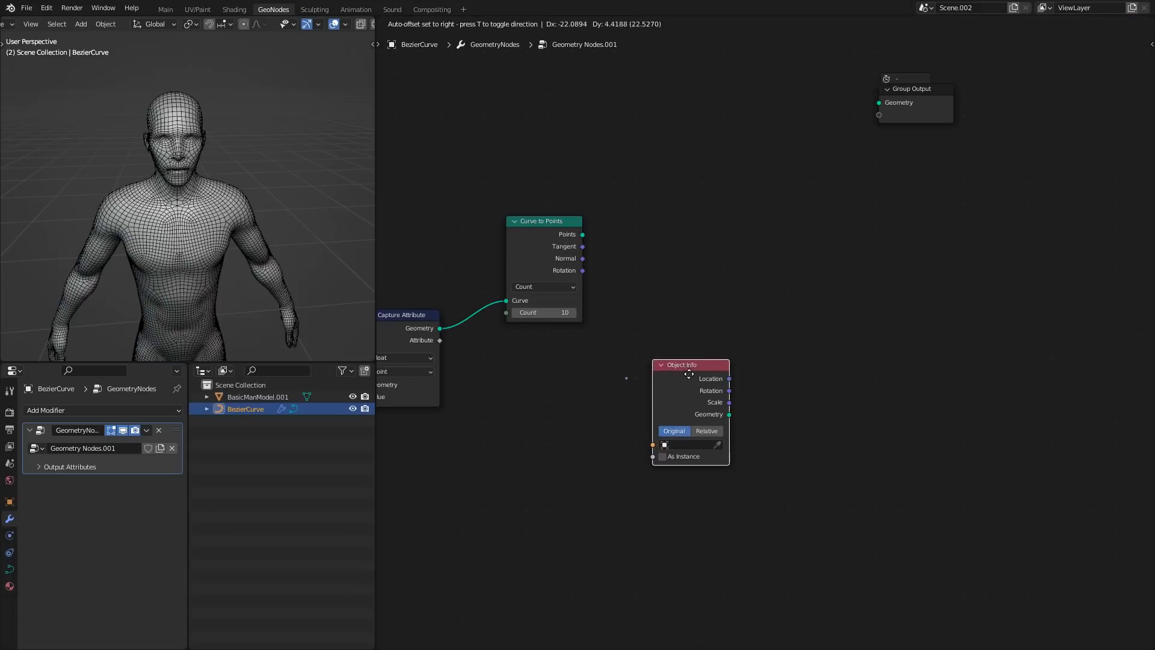
{"action": "left_click", "coordinate": [700, 468]}
{"action": "scroll", "coordinate": [700, 468], "scroll_direction": "up", "scroll_amount": 1}
{"action": "left_click", "coordinate": [688, 455]}
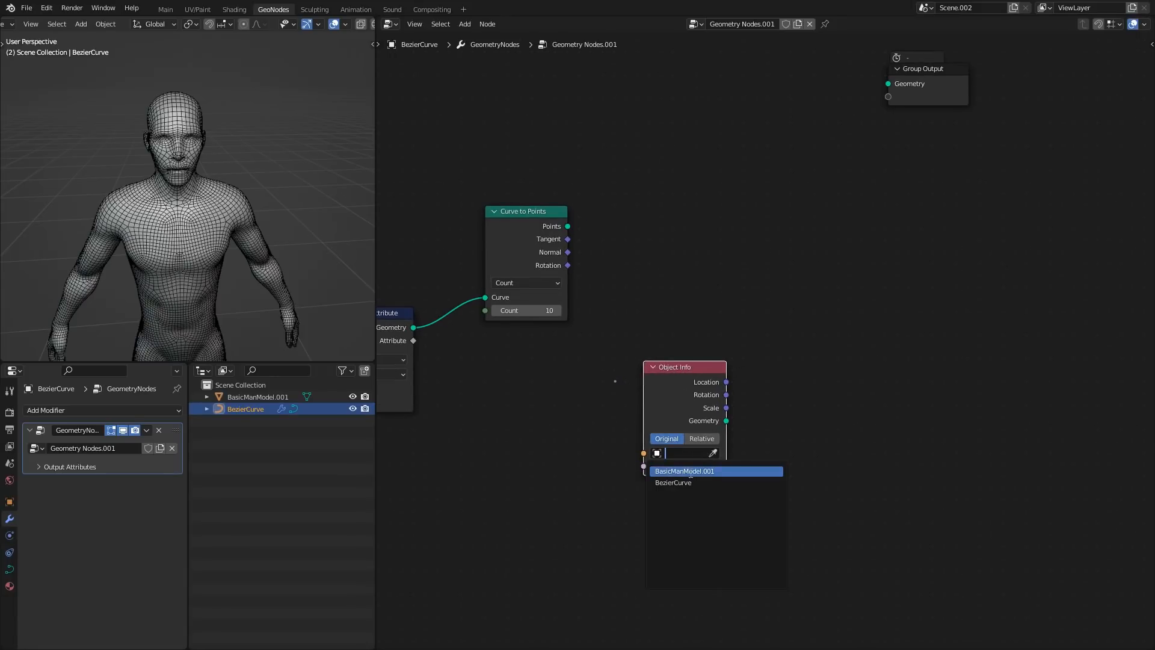
{"action": "left_click", "coordinate": [691, 472]}
- Position the Object Info node beneath Curve to Points and switch its transform space to Relative
{"action": "left_click_drag", "start_coordinate": [680, 377], "coordinate": [589, 452]}
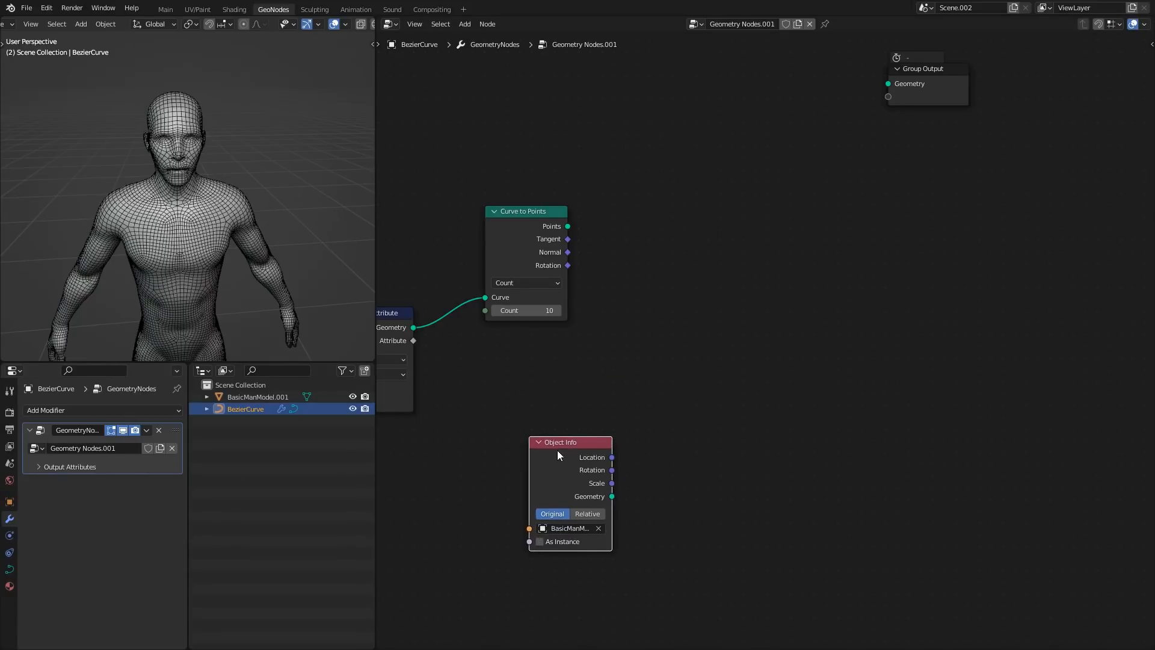
{"action": "left_click_drag", "start_coordinate": [557, 450], "coordinate": [581, 413]}
{"action": "middle_click_drag", "start_coordinate": [551, 479], "coordinate": [794, 447]}
{"action": "left_click_drag", "start_coordinate": [472, 434], "coordinate": [464, 430]}
{"action": "middle_click_drag", "start_coordinate": [760, 419], "coordinate": [542, 479]}
{"action": "left_click_drag", "start_coordinate": [603, 439], "coordinate": [582, 442]}
{"action": "middle_click_drag", "start_coordinate": [737, 442], "coordinate": [616, 395]}
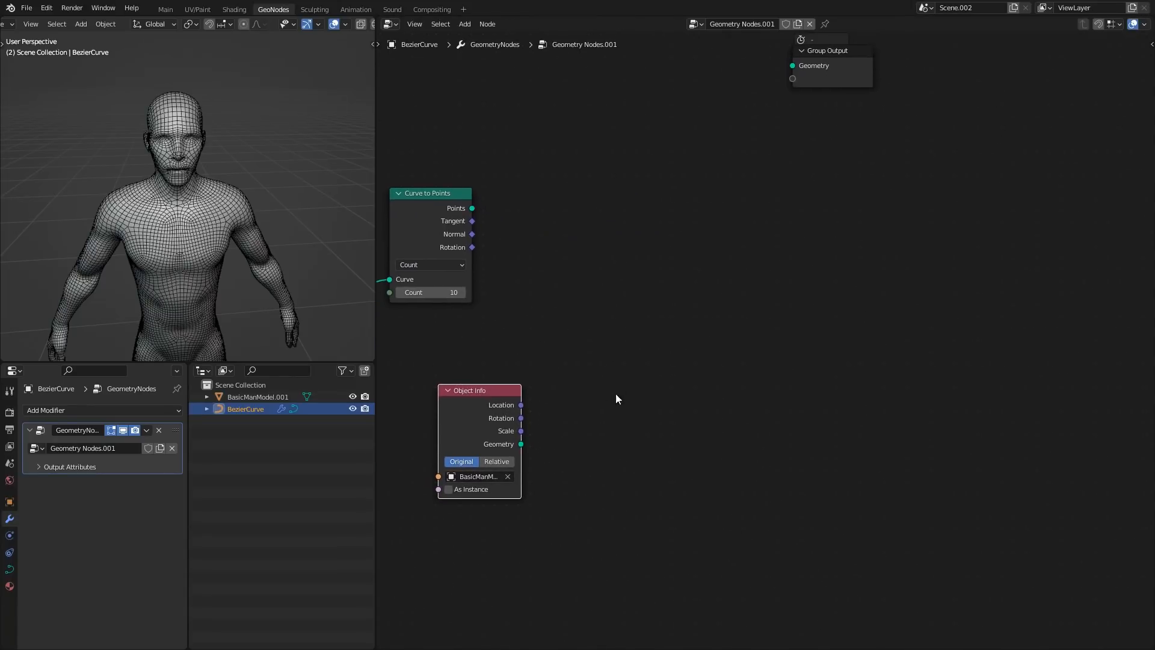
{"action": "left_click_drag", "start_coordinate": [500, 398], "coordinate": [490, 422]}
{"action": "middle_click_drag", "start_coordinate": [507, 478], "coordinate": [613, 409]}
{"action": "scroll", "coordinate": [607, 412], "scroll_direction": "up", "scroll_amount": 3}
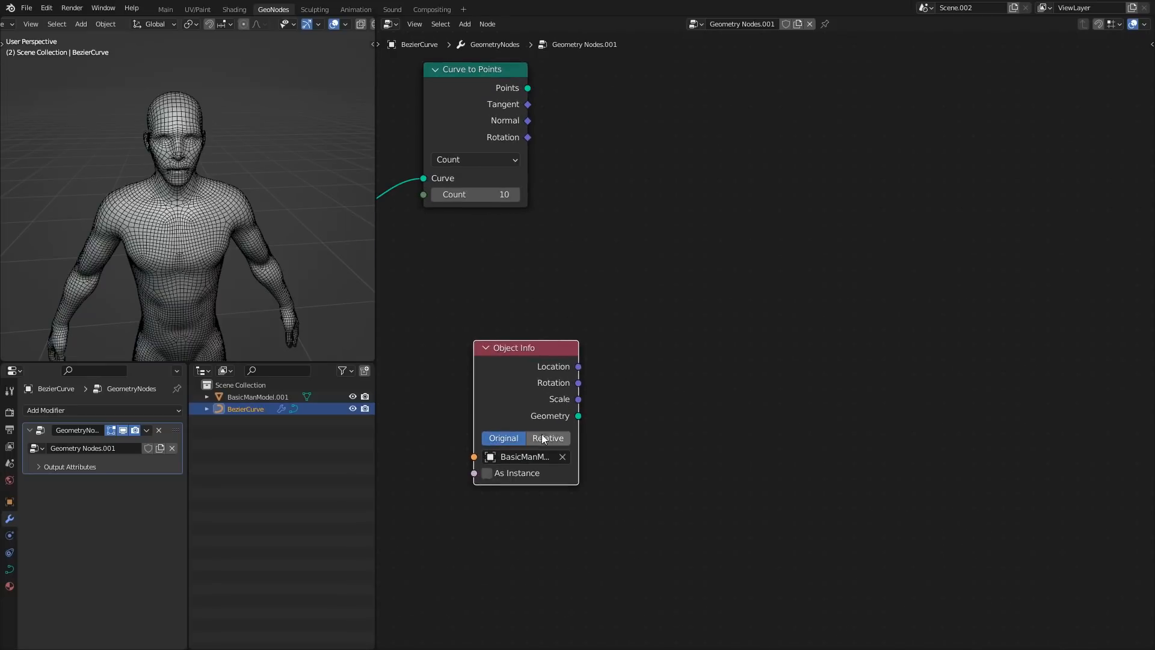
{"action": "left_click", "coordinate": [540, 441]}
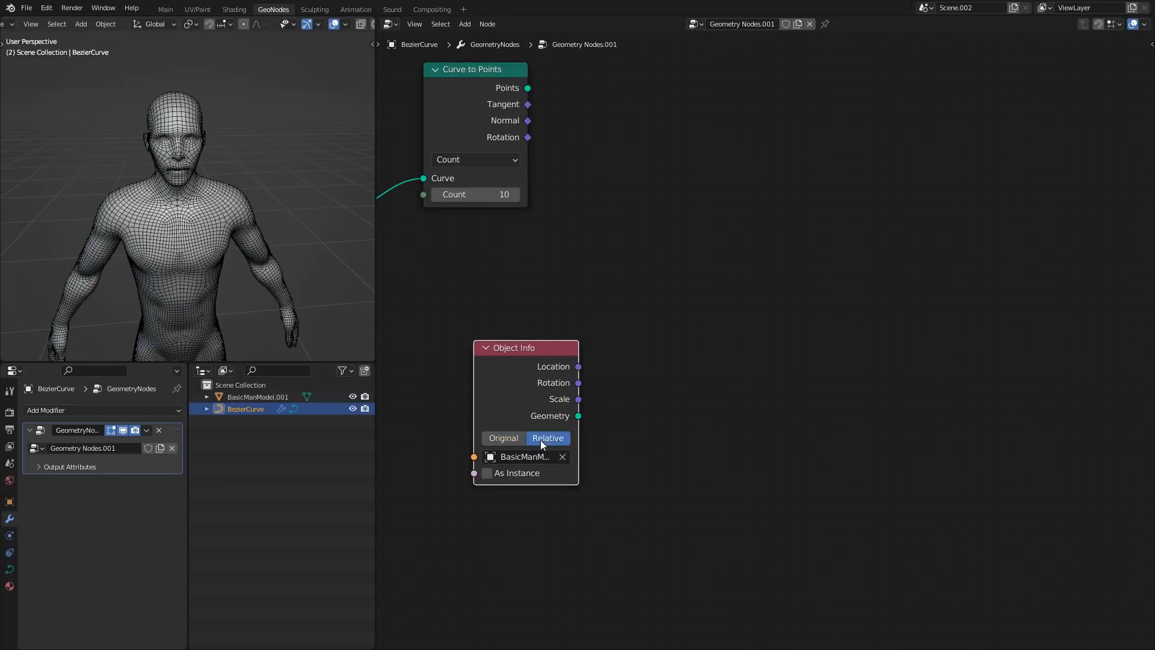
{"action": "left_click", "coordinate": [189, 262]}
{"action": "key", "text": "g"}
{"action": "right_click", "coordinate": [244, 228]}
{"action": "key", "text": "ctrl+z"}
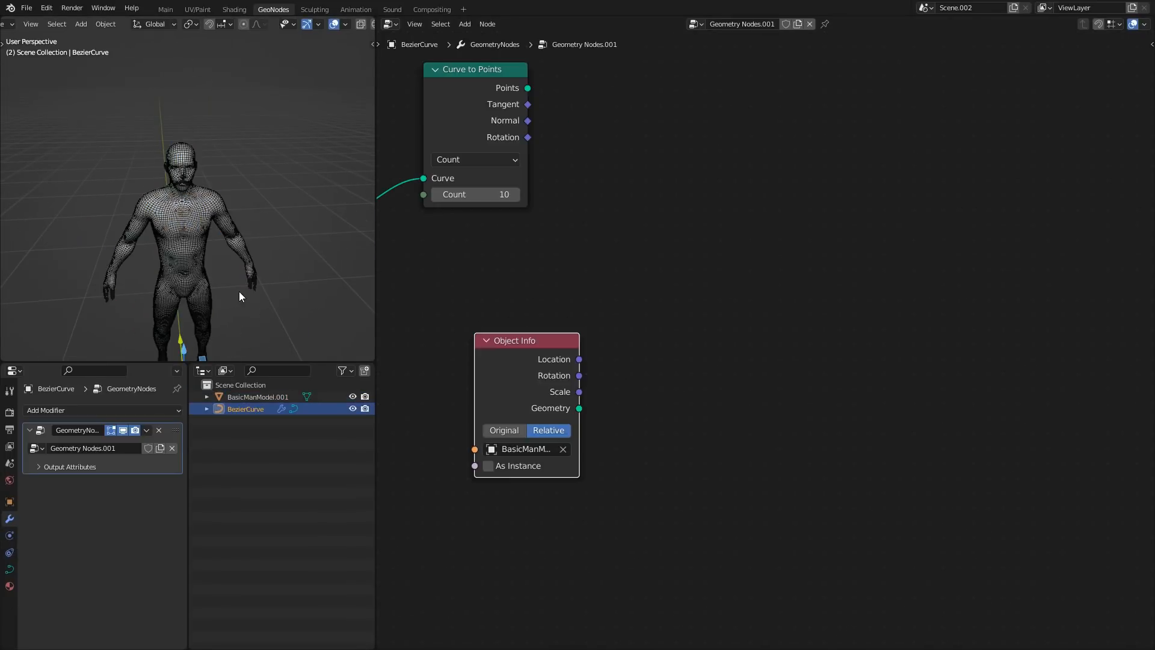
- Move the Group Output node down near the level of Object Info and adjust the Object Info node's position
{"action": "middle_click_drag", "start_coordinate": [588, 275], "coordinate": [580, 370]}
{"action": "scroll", "coordinate": [595, 373], "scroll_direction": "down", "scroll_amount": 4}
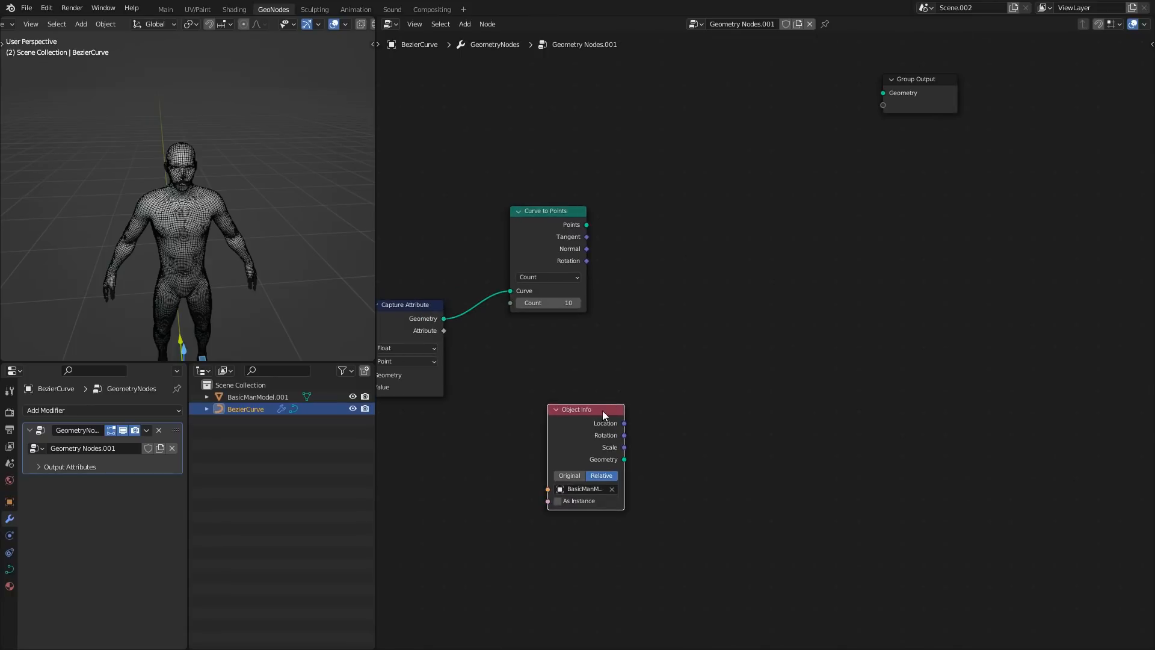
{"action": "left_click_drag", "start_coordinate": [602, 410], "coordinate": [586, 416]}
{"action": "left_click_drag", "start_coordinate": [909, 99], "coordinate": [919, 355]}
{"action": "middle_click_drag", "start_coordinate": [843, 381], "coordinate": [829, 285]}
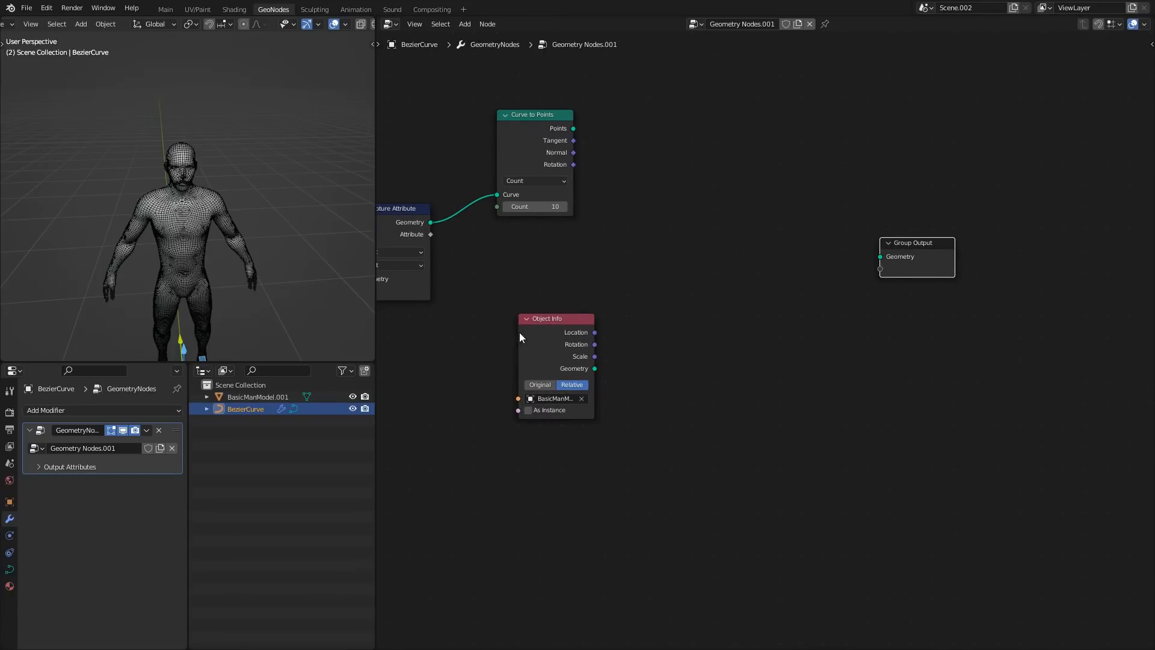
- Hide BasicManModel.001 in the viewport and connect the Object Info geometry to Group Output
{"action": "left_click", "coordinate": [353, 397]}
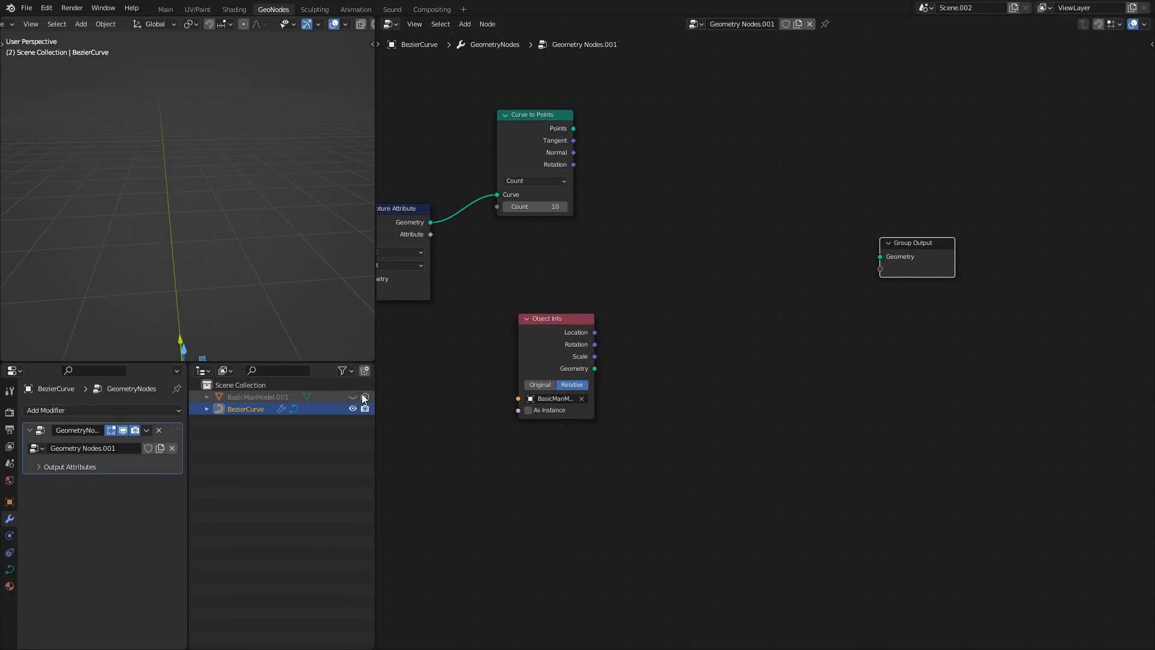
{"action": "left_click_drag", "start_coordinate": [594, 368], "coordinate": [886, 253]}
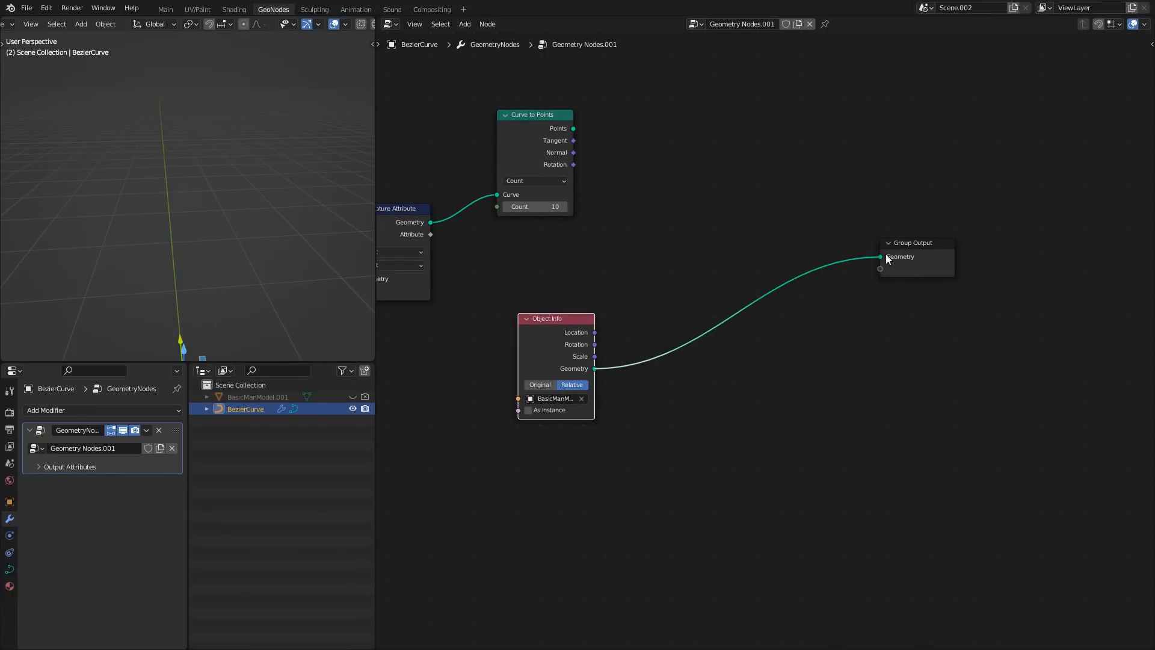
{"action": "scroll", "coordinate": [240, 229], "scroll_direction": "up", "scroll_amount": 2}
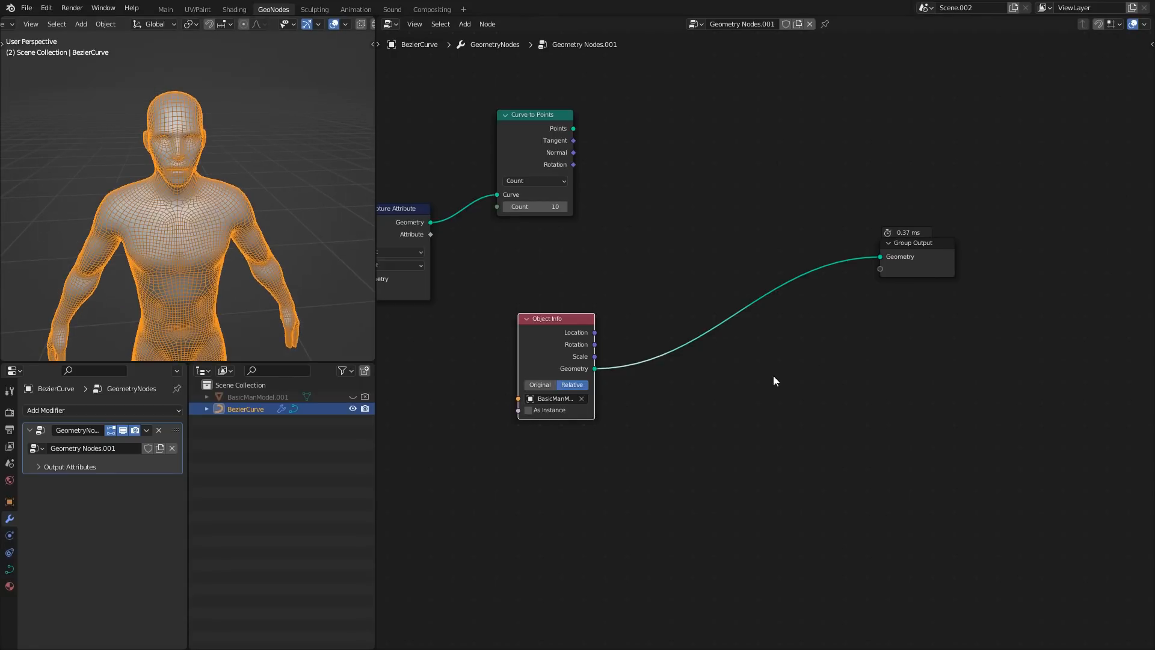
- Insert a Dual Mesh node between Object Info and Group Output, and inspect the mesh around the model's neck
{"action": "middle_click_drag", "start_coordinate": [738, 389], "coordinate": [697, 395]}
{"action": "left_click_drag", "start_coordinate": [522, 338], "coordinate": [493, 377]}
{"action": "left_click", "coordinate": [641, 446]}
{"action": "key", "text": "shift+a"}
{"action": "type", "text": "s"}
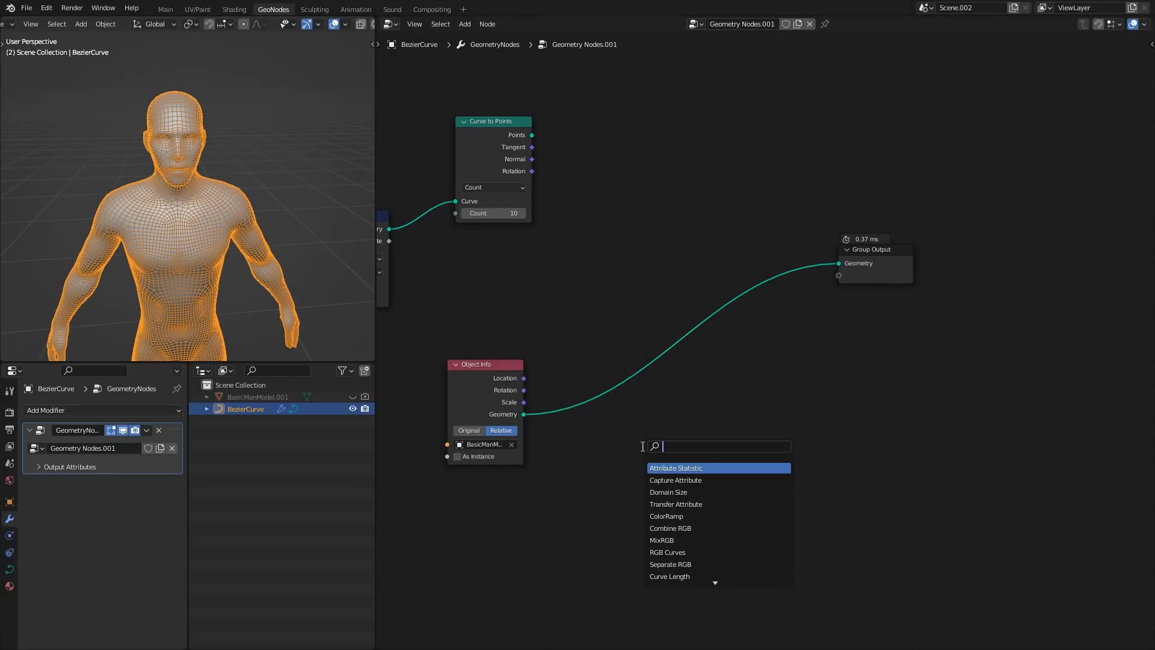
{"action": "type", "text": "dual"}
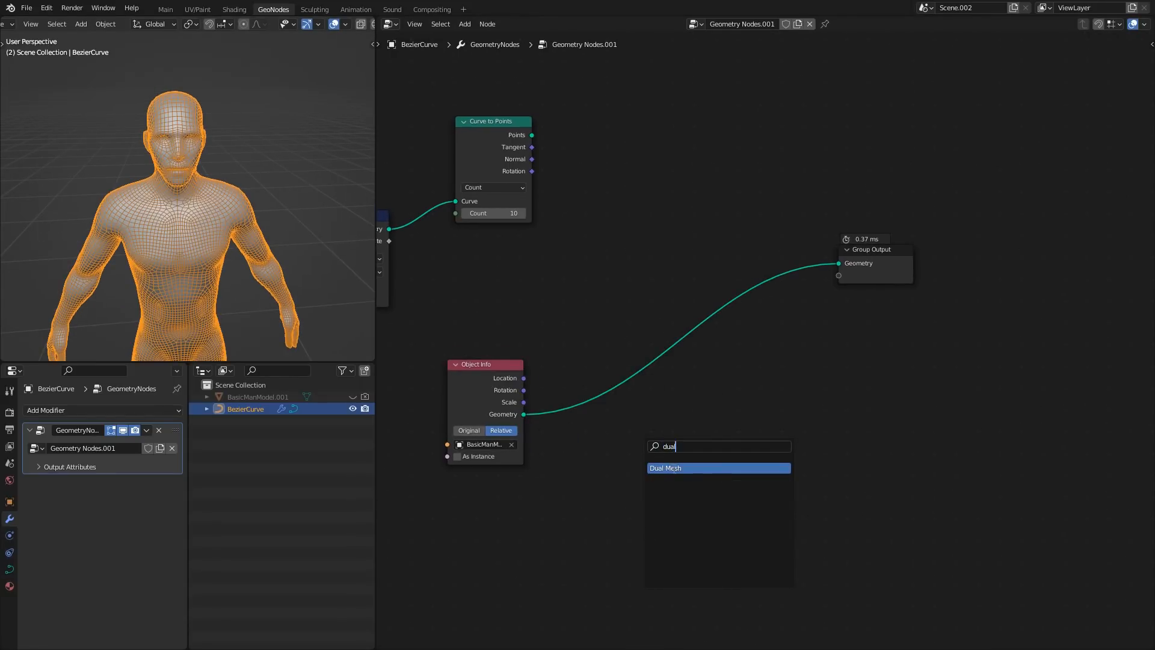
{"action": "key", "text": "Return"}
{"action": "left_click", "coordinate": [664, 376]}
{"action": "scroll", "coordinate": [174, 236], "scroll_direction": "up", "scroll_amount": 5}
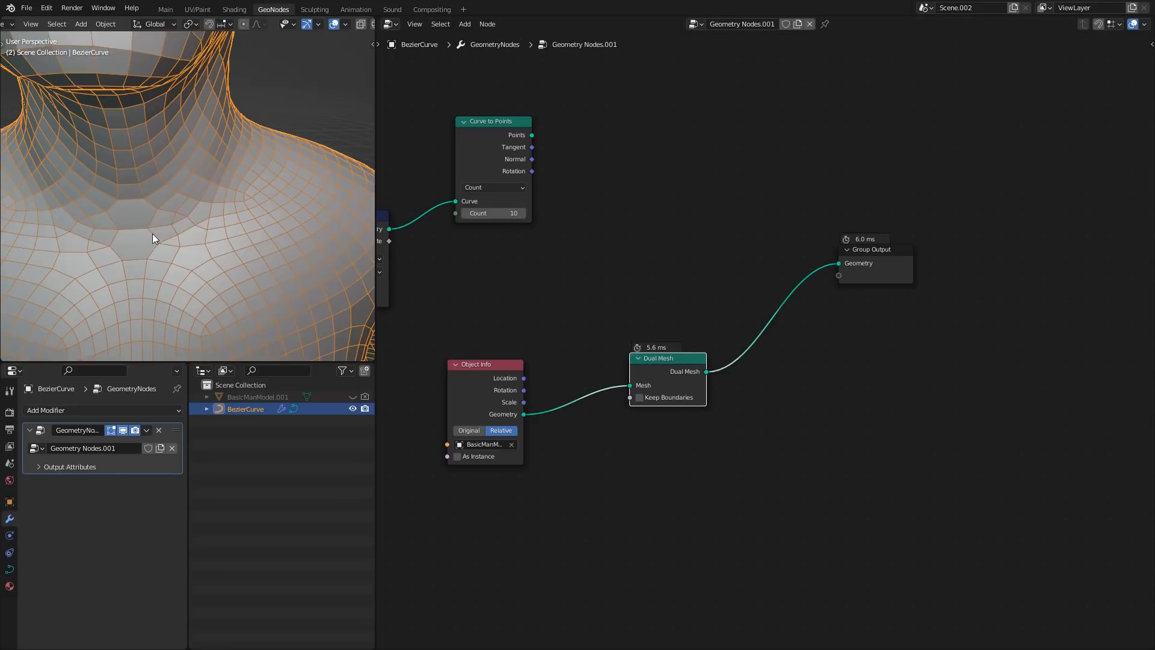
- Compare the neck and shoulder mesh with and without Dual Mesh by repeatedly muting and unmuting the node
{"action": "middle_click_drag", "start_coordinate": [152, 234], "coordinate": [348, 292]}
{"action": "key", "text": "m"}
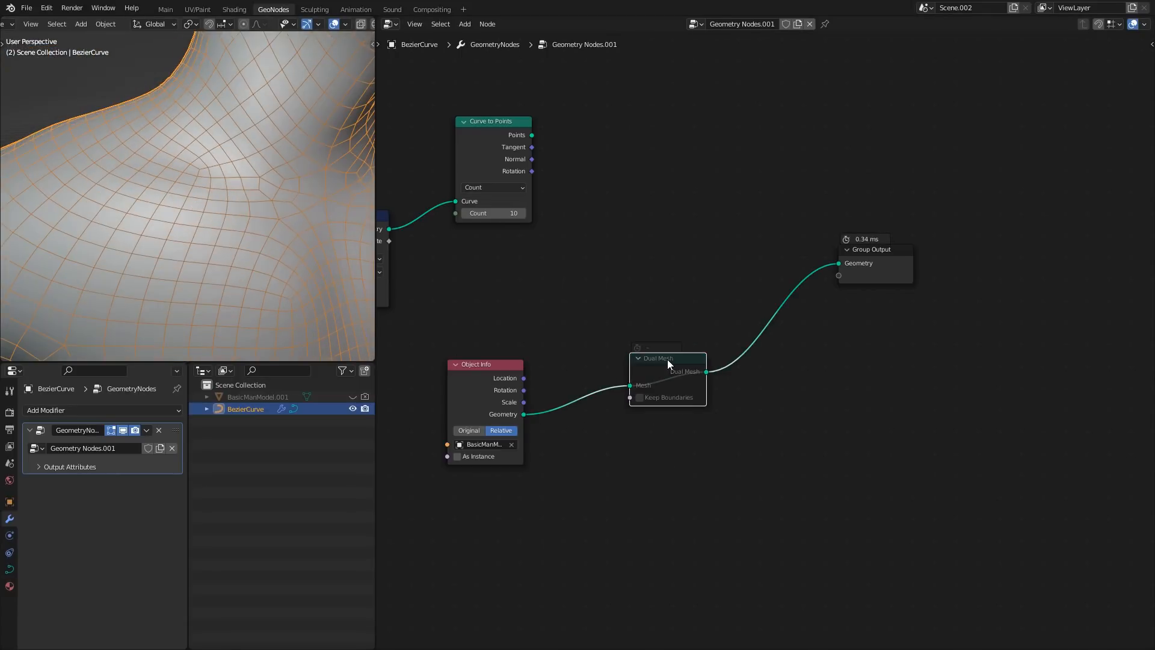
{"action": "key", "text": "m"}
{"action": "key", "text": "m"}
{"action": "key", "text": "m"}
{"action": "key", "text": "m"}
{"action": "key", "text": "m"}
{"action": "key", "text": "m"}
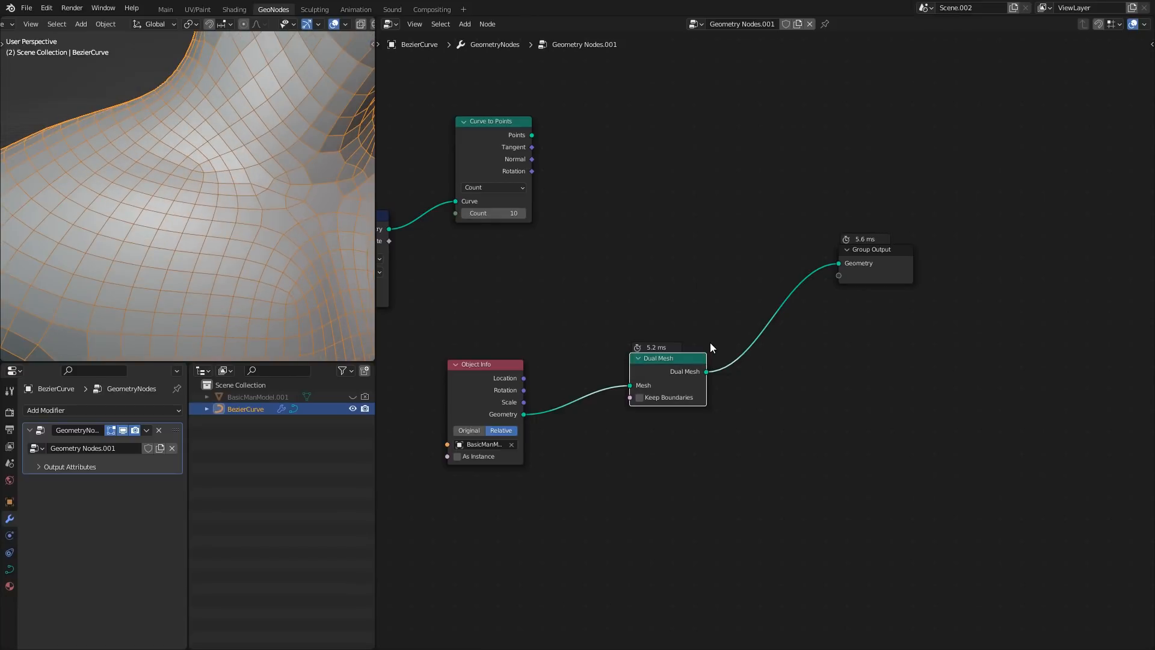
- Move Object Info away from Dual Mesh and insert a Triangulate node on the link between them
{"action": "middle_click_drag", "start_coordinate": [500, 378], "coordinate": [710, 343]}
{"action": "left_click_drag", "start_coordinate": [710, 343], "coordinate": [599, 361]}
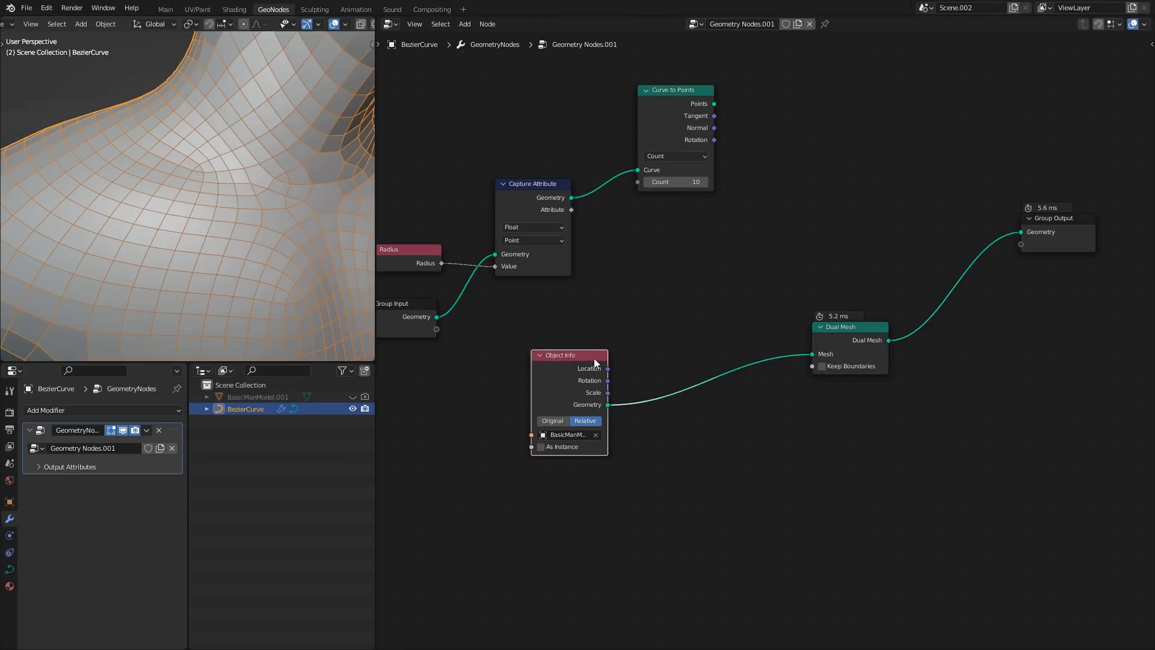
{"action": "key", "text": "shift+a"}
{"action": "type", "text": "tri"}
{"action": "key", "text": "Down"}
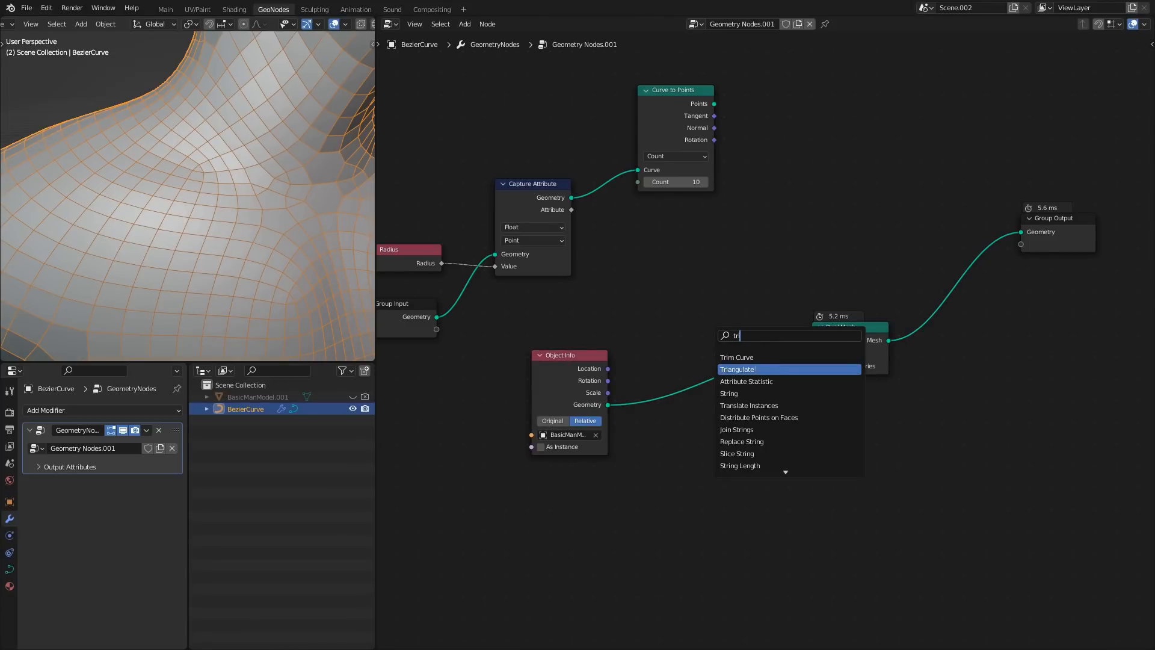
{"action": "key", "text": "Return"}
{"action": "left_click", "coordinate": [721, 394]}
- Lower the Object Info, Triangulate and Dual Mesh chain below the curve nodes, even out its spacing and shift Group Output farther right
{"action": "middle_click_drag", "start_coordinate": [211, 260], "coordinate": [183, 212]}
{"action": "left_click_drag", "start_coordinate": [589, 260], "coordinate": [929, 457]}
{"action": "key", "text": "g"}
{"action": "left_click", "coordinate": [794, 573]}
{"action": "left_click_drag", "start_coordinate": [756, 391], "coordinate": [748, 394]}
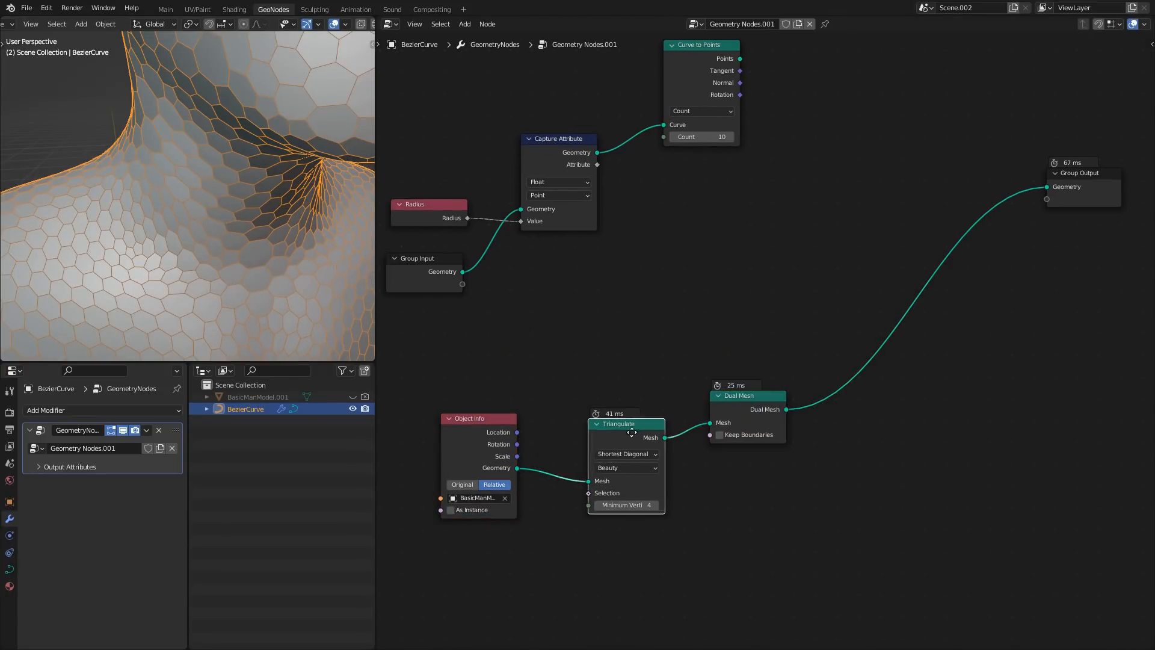
{"action": "left_click_drag", "start_coordinate": [626, 424], "coordinate": [606, 430]}
{"action": "middle_click_drag", "start_coordinate": [782, 301], "coordinate": [609, 377]}
{"action": "left_click_drag", "start_coordinate": [899, 252], "coordinate": [934, 228]}
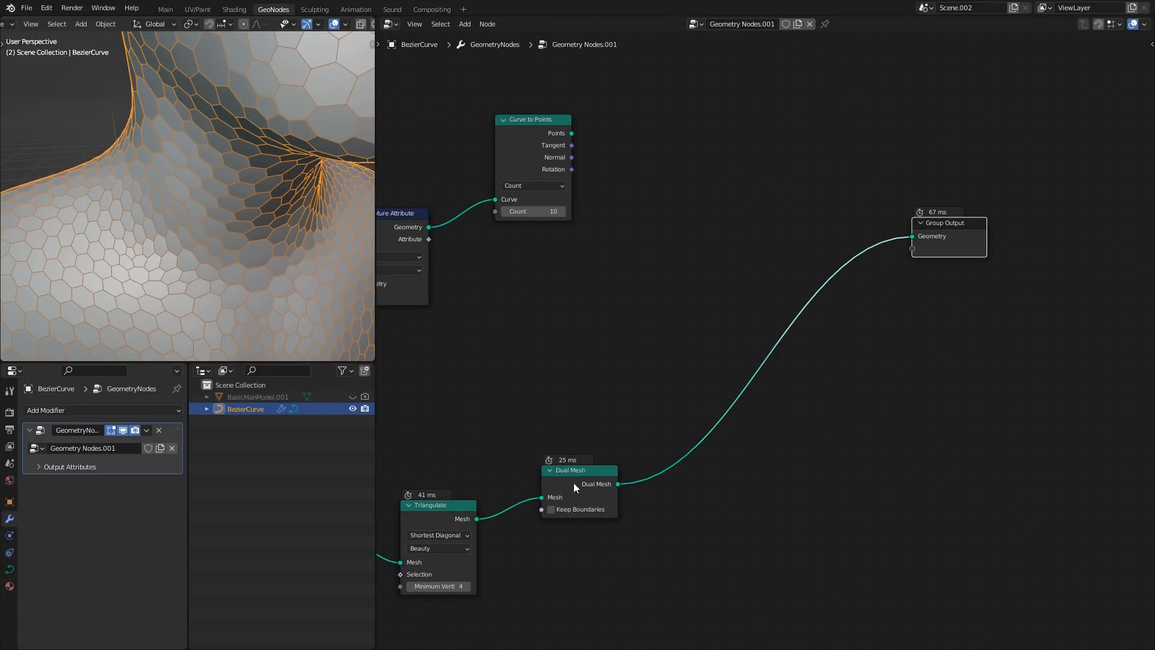
- Insert a Split Edges node between Dual Mesh and Group Output
{"action": "middle_click_drag", "start_coordinate": [206, 315], "coordinate": [196, 255]}
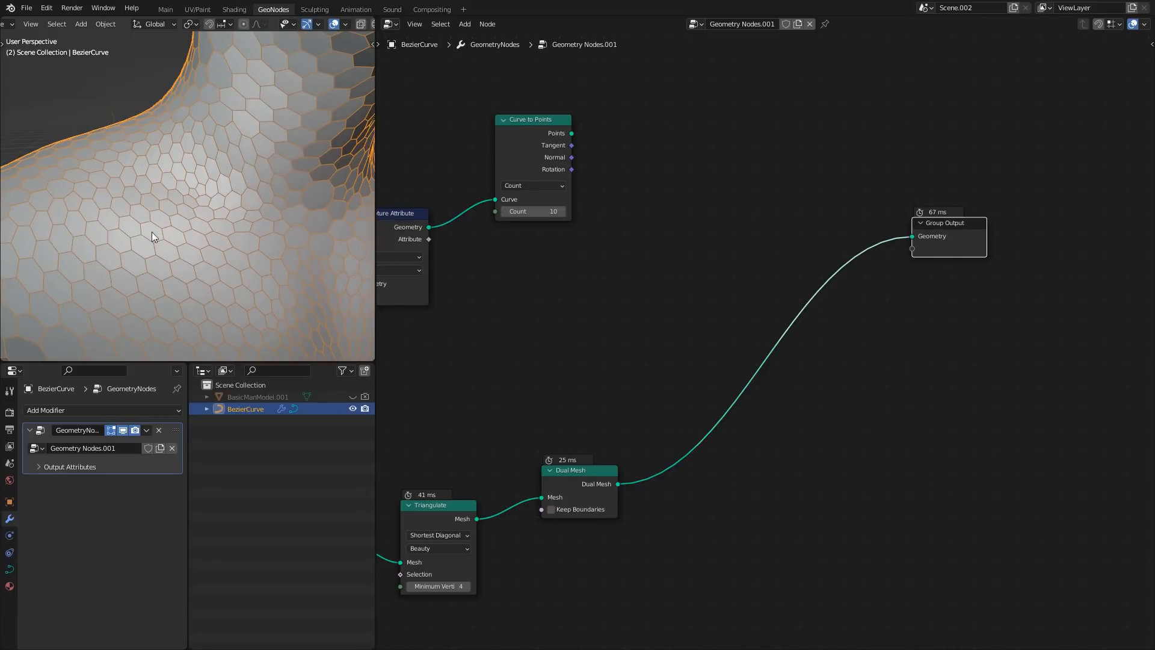
{"action": "left_click", "coordinate": [770, 510]}
{"action": "key", "text": "shift+a"}
{"action": "type", "text": "spl"}
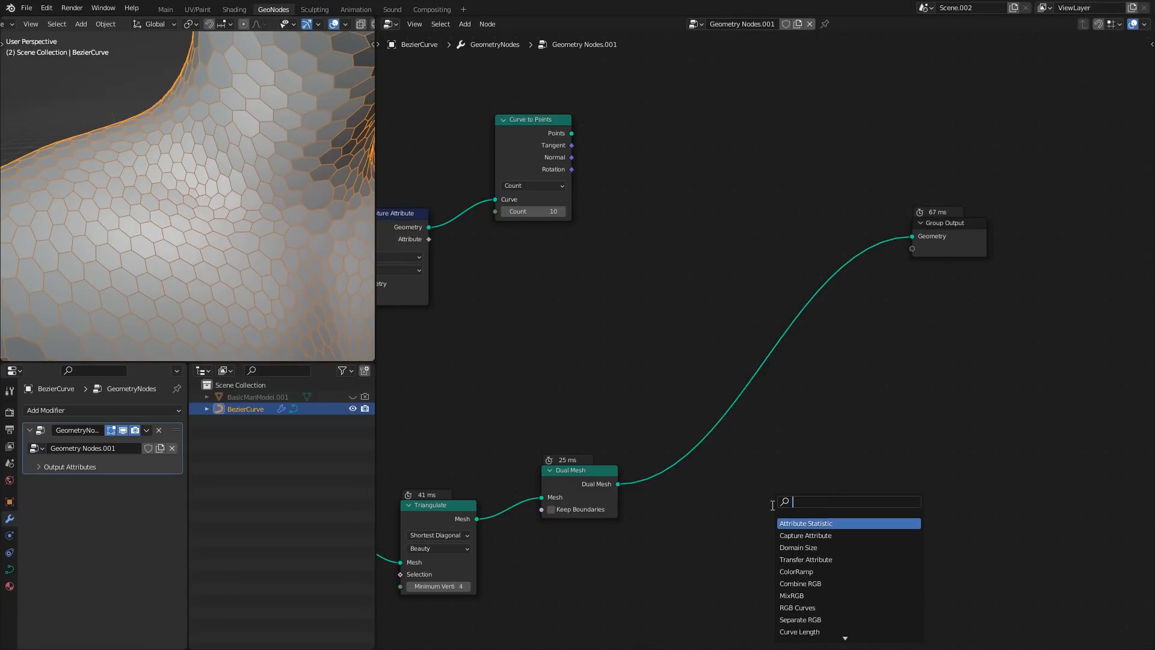
{"action": "key", "text": "Return"}
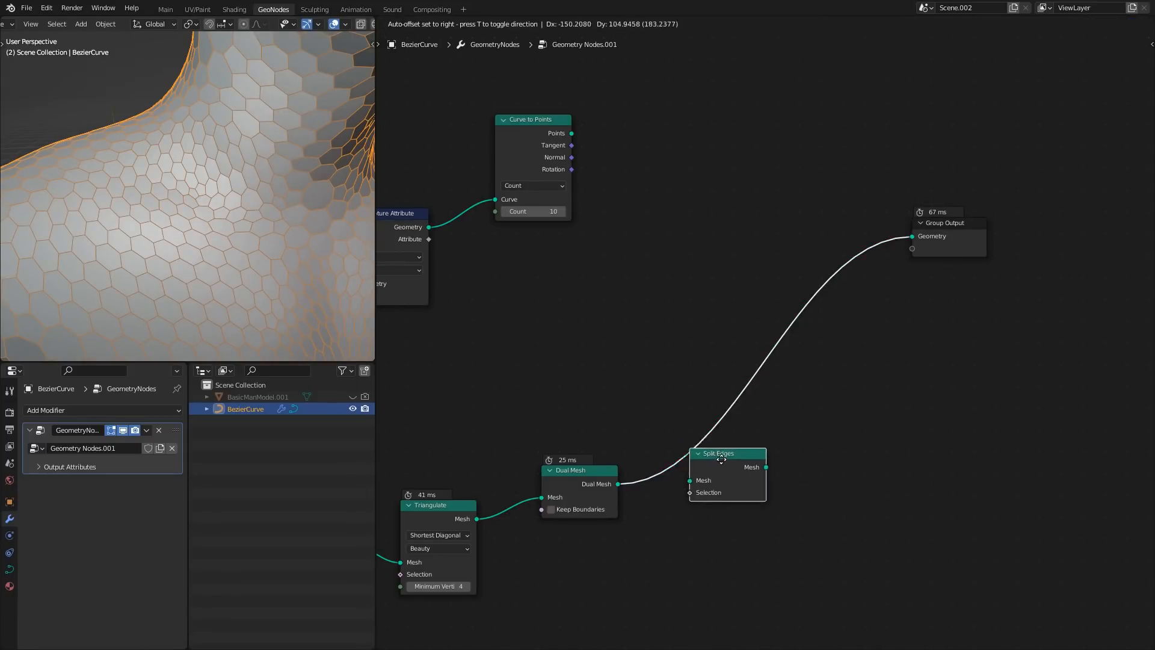
{"action": "left_click", "coordinate": [709, 442]}
- Tidy the spacing of the Object Info, Triangulate and Dual Mesh nodes ahead of Split Edges
{"action": "middle_click_drag", "start_coordinate": [648, 337], "coordinate": [725, 372]}
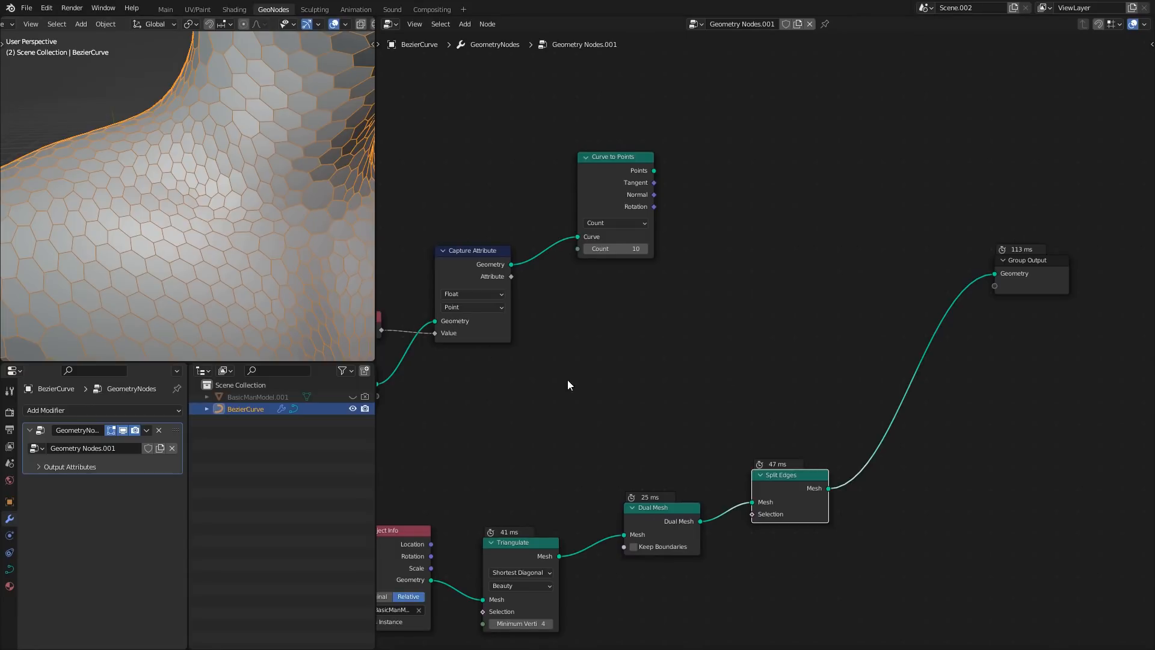
{"action": "middle_click_drag", "start_coordinate": [494, 431], "coordinate": [530, 395]}
{"action": "left_click_drag", "start_coordinate": [431, 405], "coordinate": [670, 571]}
{"action": "key", "text": "g"}
{"action": "left_click", "coordinate": [659, 578]}
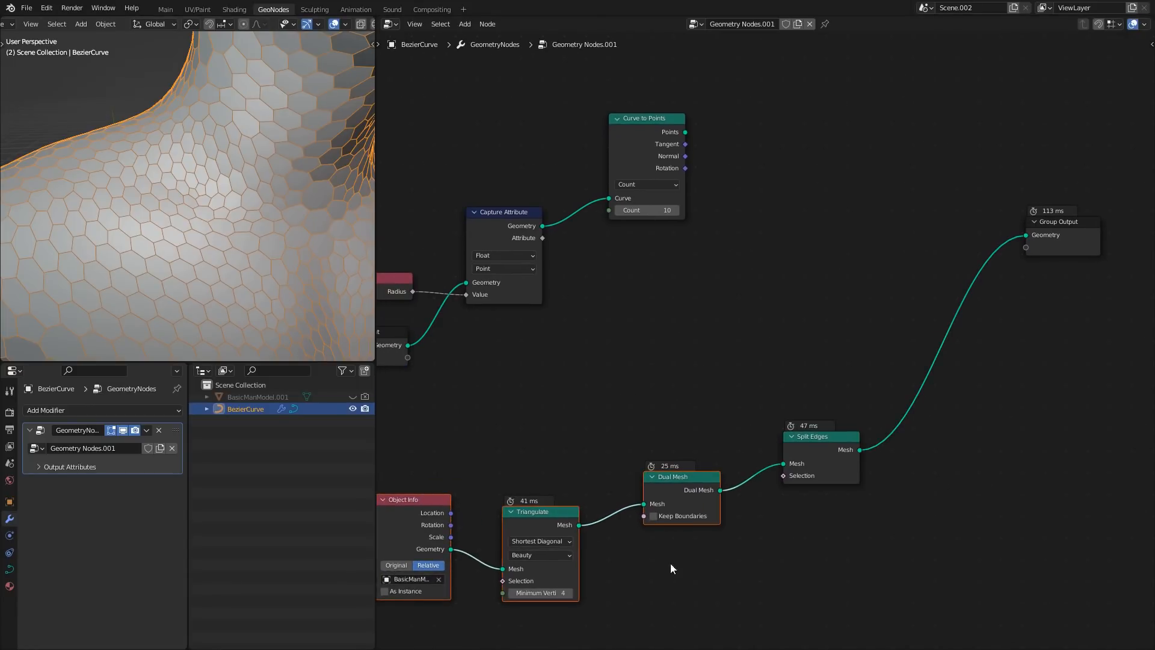
{"action": "left_click_drag", "start_coordinate": [609, 446], "coordinate": [429, 593]}
{"action": "key", "text": "g"}
{"action": "left_click", "coordinate": [437, 583]}
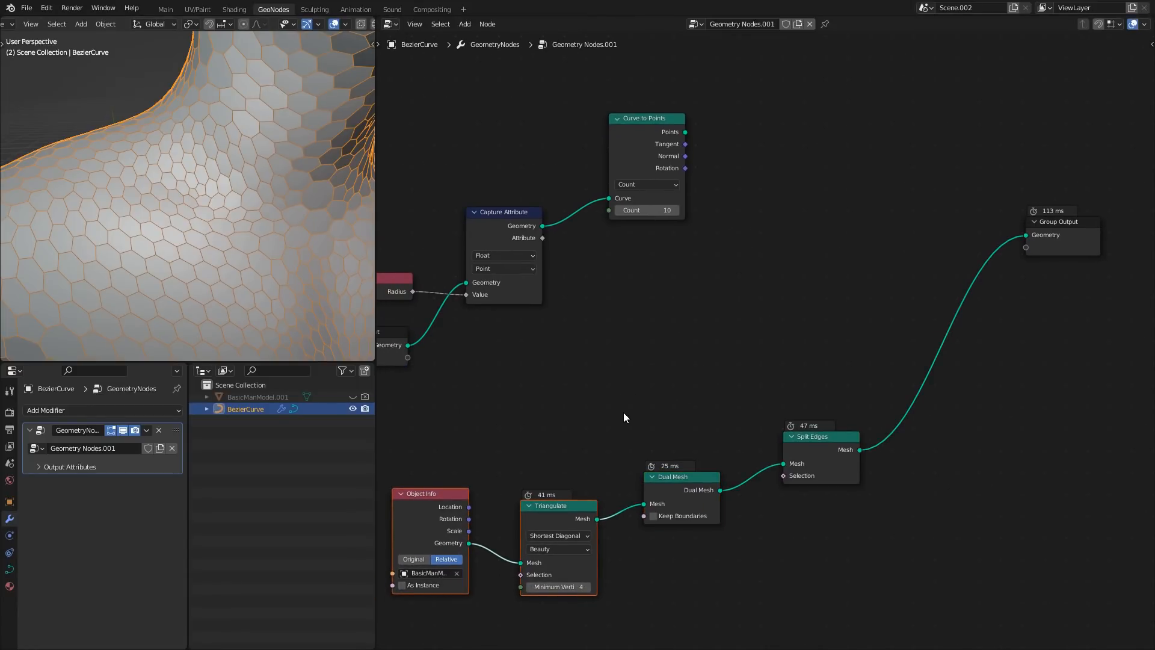
- Inspect the hexagonal mesh around the shoulder and move the curve nodes left to free space beside Curve to Points
{"action": "scroll", "coordinate": [624, 413], "scroll_direction": "down", "scroll_amount": 1}
{"action": "scroll", "coordinate": [232, 233], "scroll_direction": "down", "scroll_amount": 3}
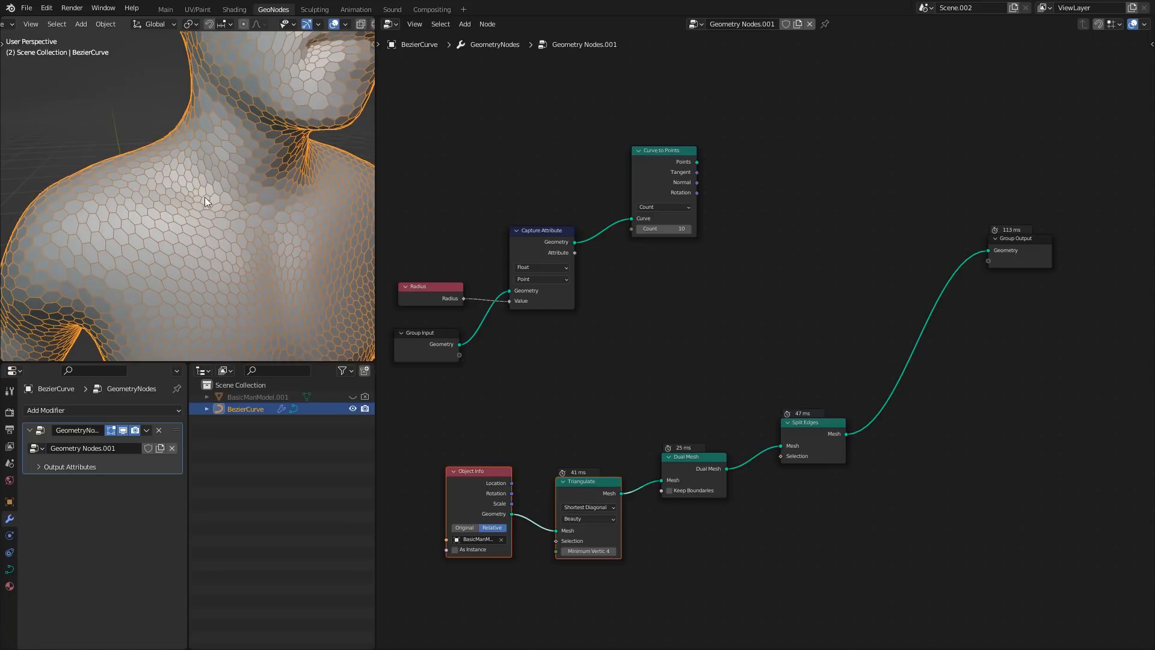
{"action": "middle_click_drag", "start_coordinate": [134, 221], "coordinate": [156, 218]}
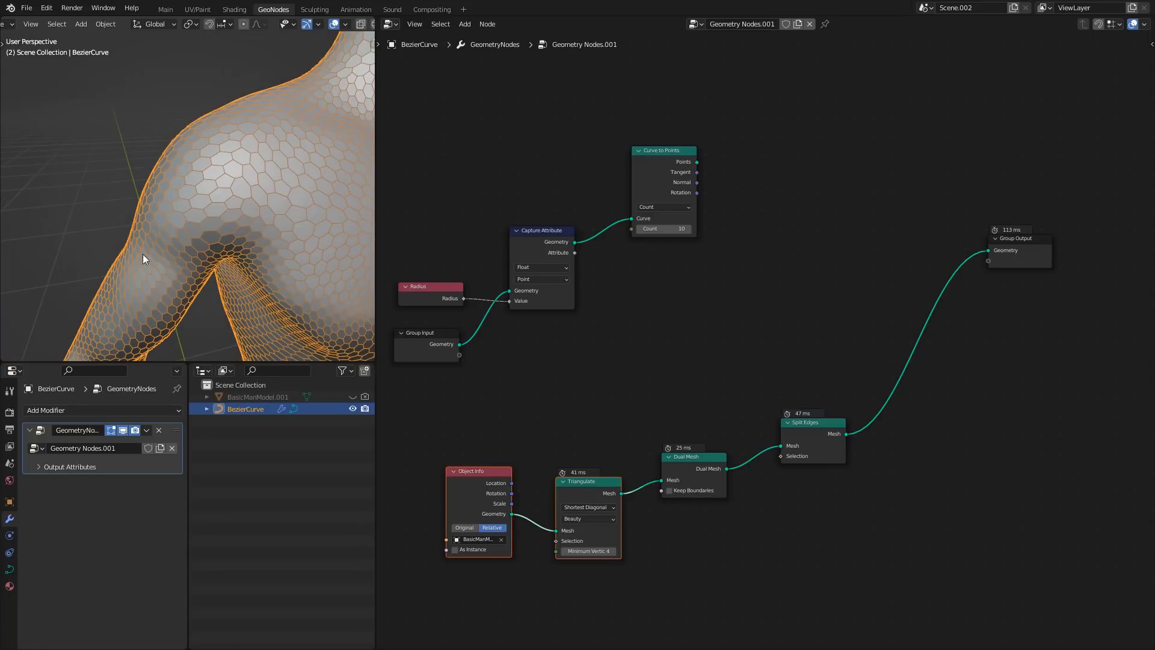
{"action": "middle_click_drag", "start_coordinate": [416, 119], "coordinate": [461, 180]}
{"action": "left_click_drag", "start_coordinate": [461, 181], "coordinate": [736, 417]}
{"action": "key", "text": "g"}
{"action": "left_click", "coordinate": [602, 428]}
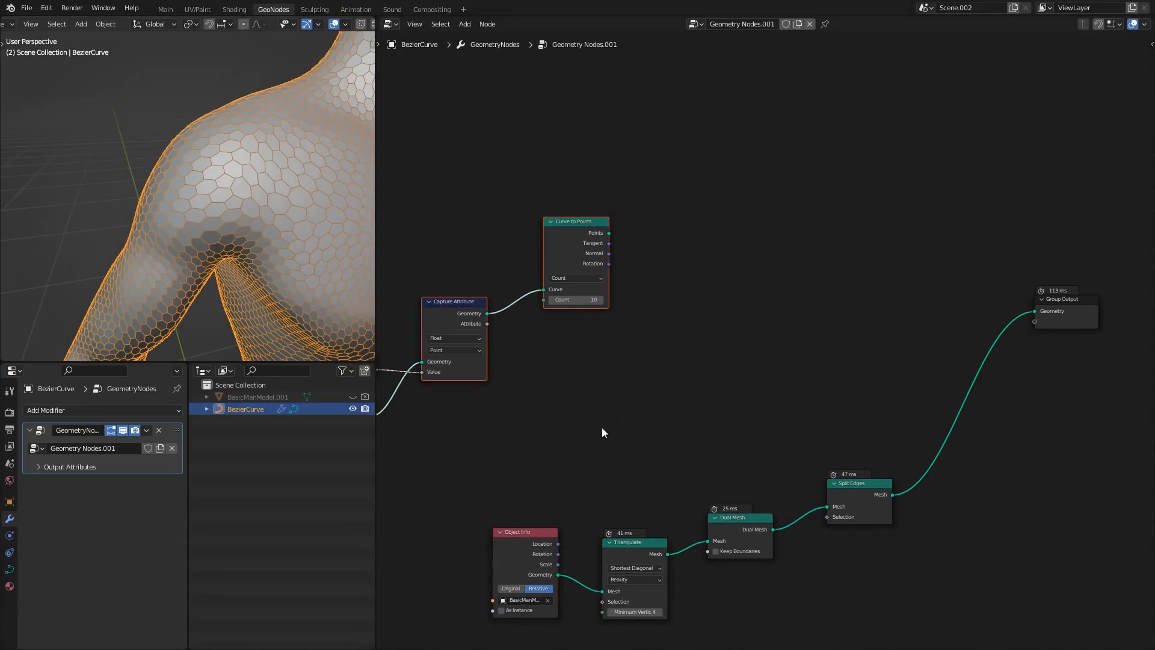
{"action": "left_click", "coordinate": [603, 432]}
{"action": "scroll", "coordinate": [649, 349], "scroll_direction": "up", "scroll_amount": 1}
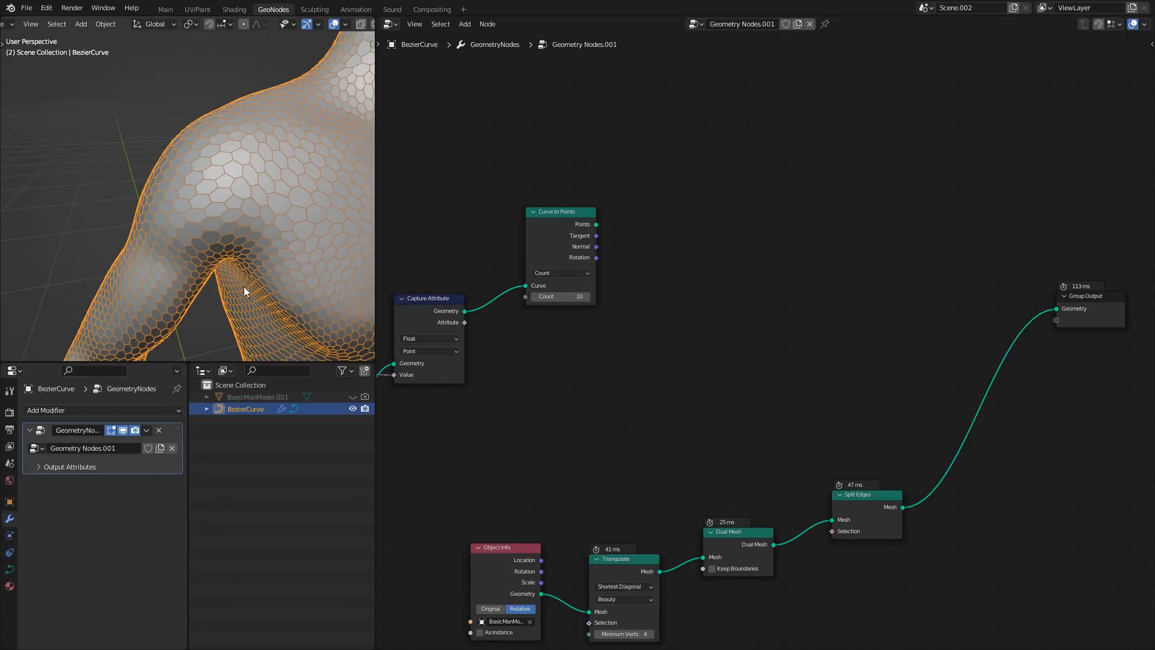
- Add a Transfer Attribute node in the empty area beneath Curve to Points
{"action": "key", "text": "shift+a"}
{"action": "type", "text": "trans"}
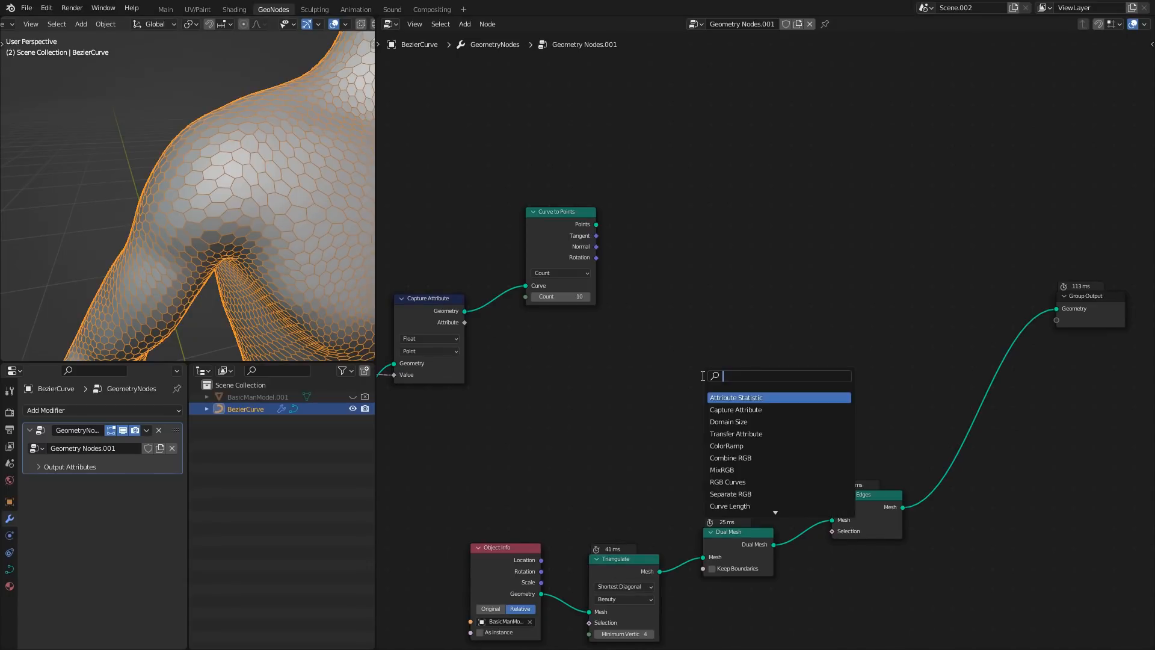
{"action": "key", "text": "Down"}
{"action": "key", "text": "Return"}
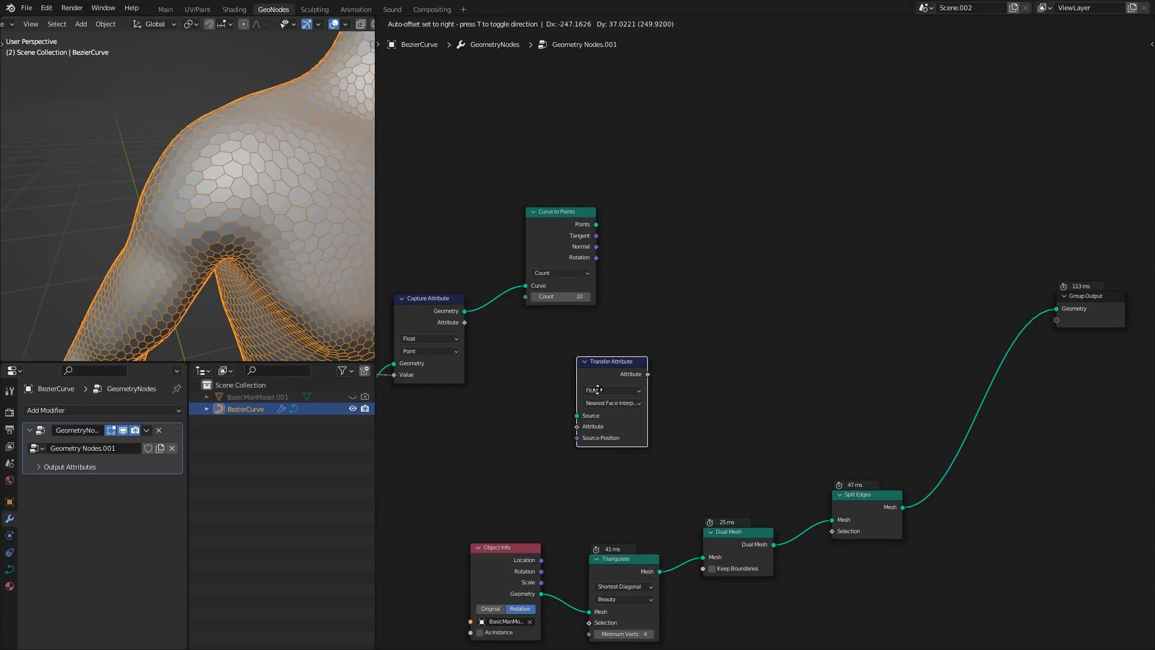
{"action": "left_click", "coordinate": [678, 322]}
- Add a Geometry Proximity node beside Curve to Points, above Transfer Attribute
{"action": "key", "text": "shift+a"}
{"action": "left_click", "coordinate": [677, 321]}
{"action": "type", "text": "geome"}
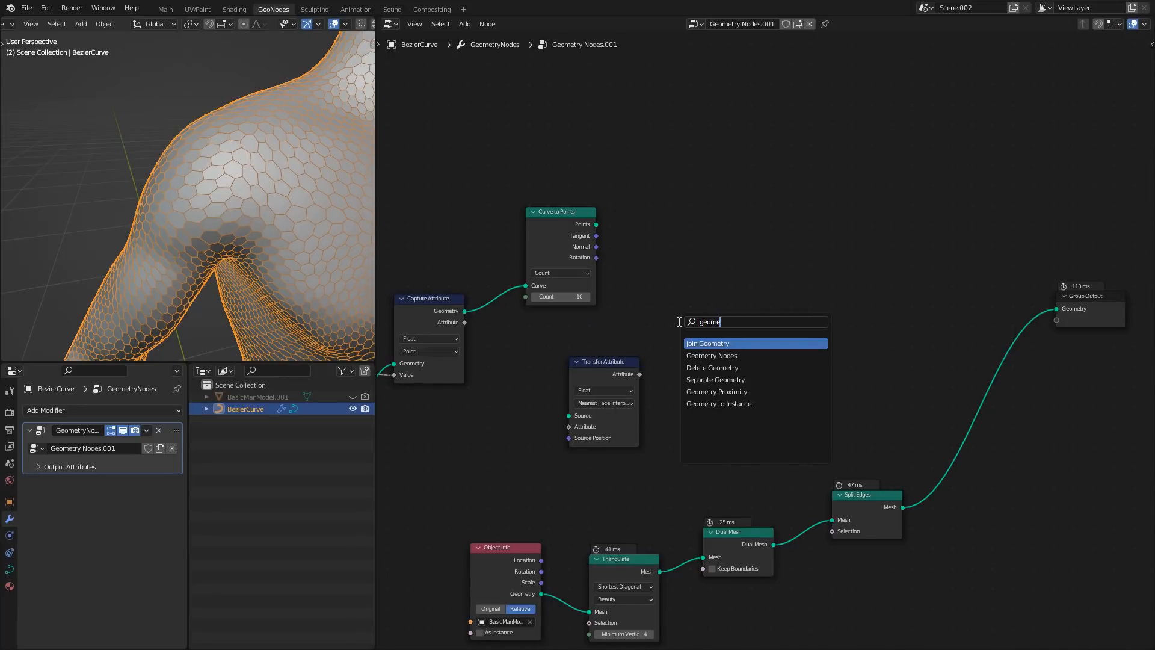
{"action": "left_click", "coordinate": [717, 392]}
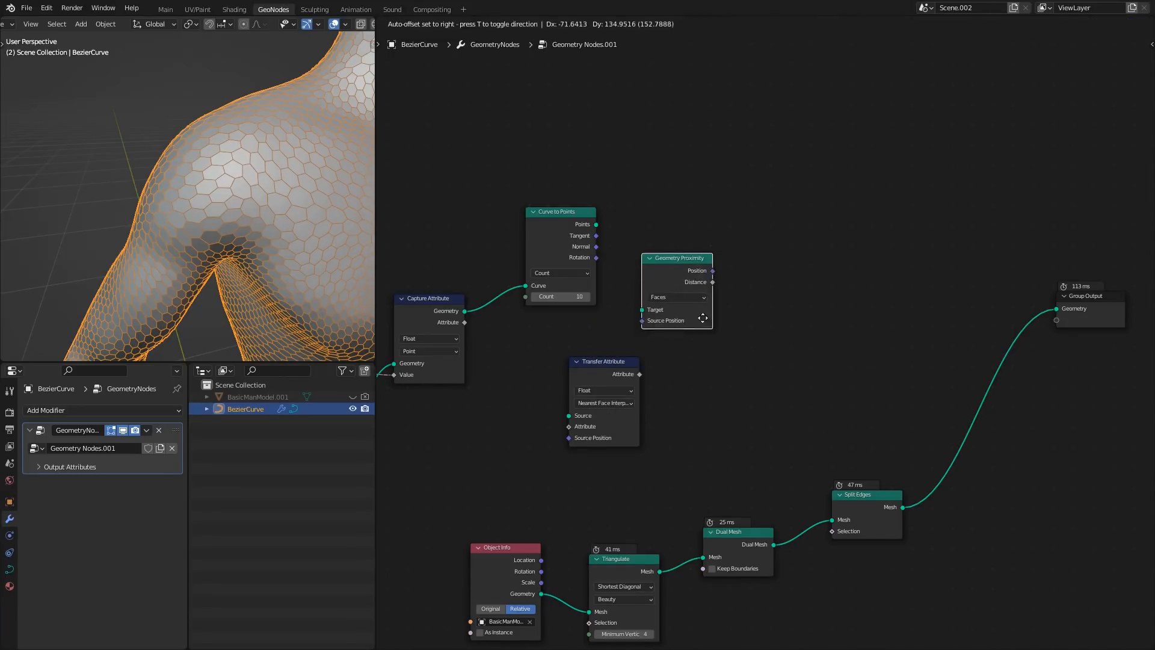
{"action": "left_click", "coordinate": [677, 255]}
- Shift the curve nodes left, connect Curve to Points' Points output to Geometry Proximity's Target and set its target geometry to Points
{"action": "middle_click_drag", "start_coordinate": [566, 318], "coordinate": [719, 325]}
{"action": "left_click_drag", "start_coordinate": [425, 199], "coordinate": [709, 496]}
{"action": "key", "text": "g"}
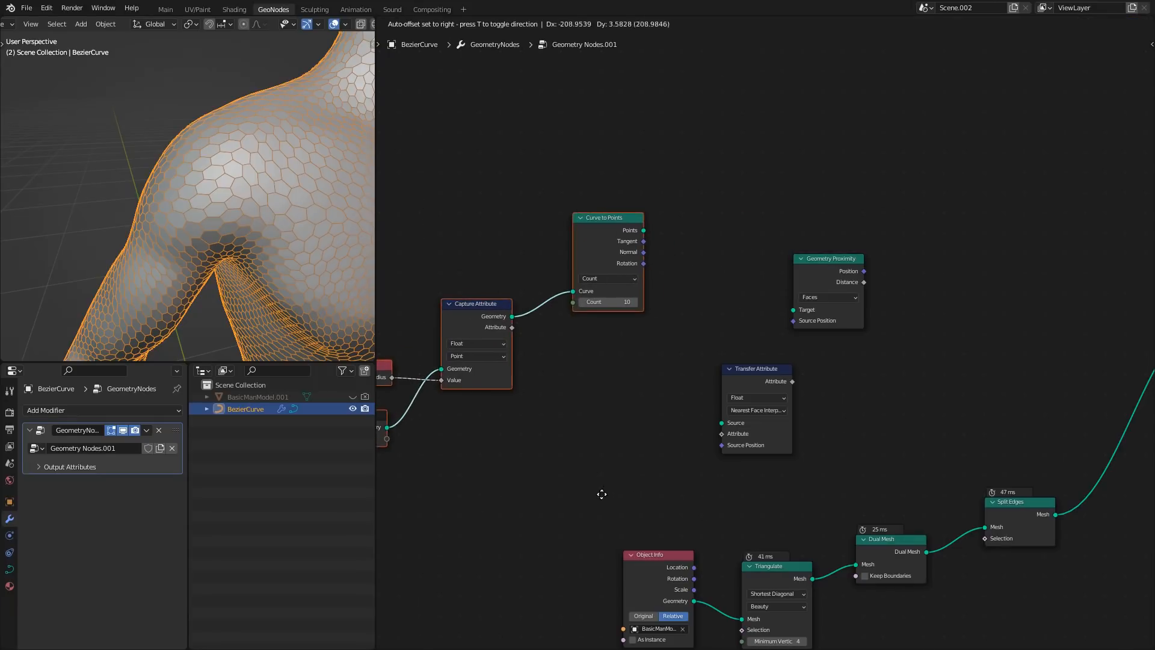
{"action": "left_click", "coordinate": [601, 490]}
{"action": "left_click_drag", "start_coordinate": [644, 230], "coordinate": [794, 310]}
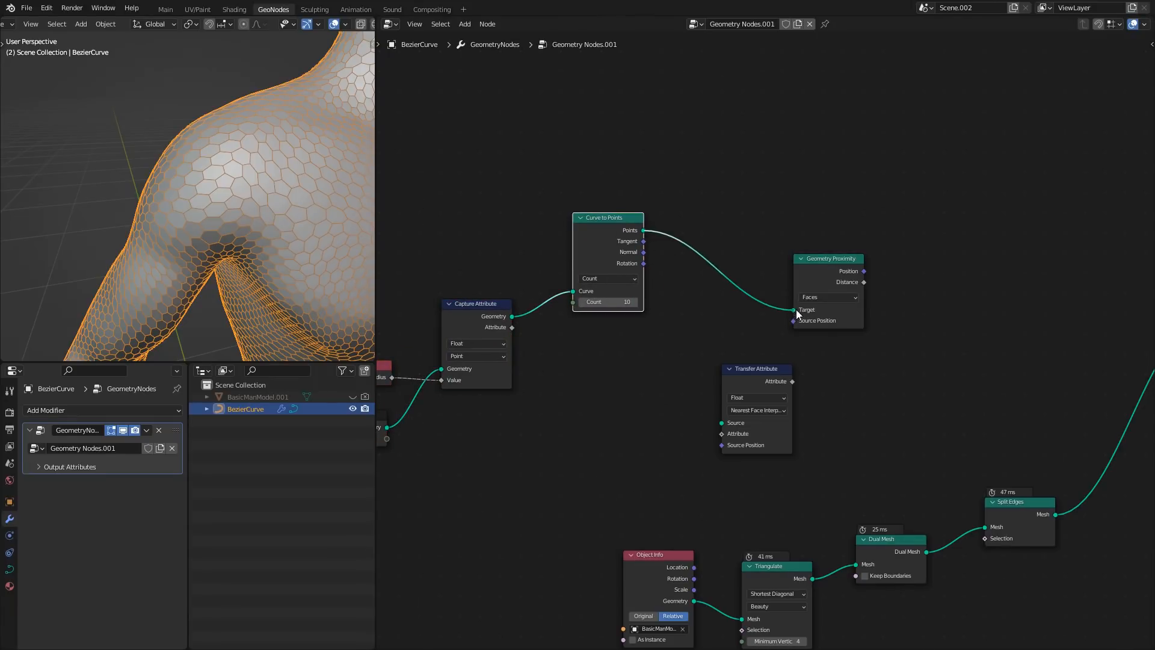
{"action": "left_click_drag", "start_coordinate": [756, 373], "coordinate": [710, 368]}
{"action": "left_click", "coordinate": [814, 296]}
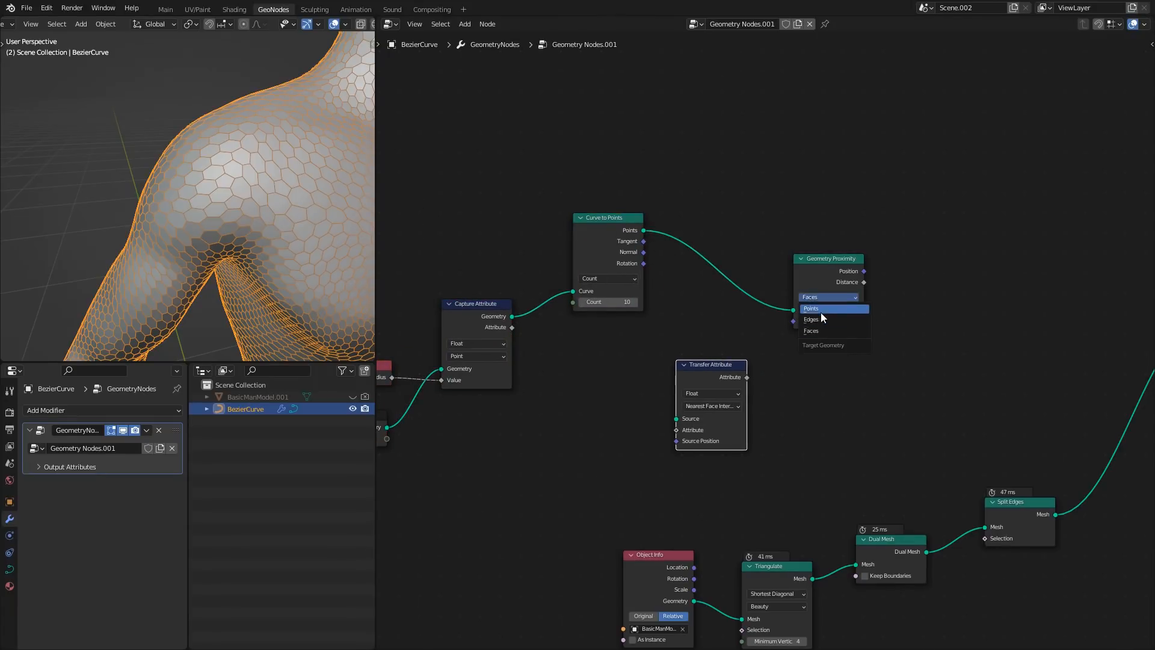
{"action": "left_click", "coordinate": [821, 312]}
- Stack Geometry Proximity above Transfer Attribute and connect Curve to Points' Points output to the Transfer Attribute Source
{"action": "left_click_drag", "start_coordinate": [823, 256], "coordinate": [780, 240]}
{"action": "left_click_drag", "start_coordinate": [690, 371], "coordinate": [755, 356]}
{"action": "middle_click_drag", "start_coordinate": [755, 355], "coordinate": [707, 352]}
{"action": "scroll", "coordinate": [628, 317], "scroll_direction": "up", "scroll_amount": 1}
{"action": "left_click_drag", "start_coordinate": [566, 221], "coordinate": [553, 233]}
{"action": "left_click_drag", "start_coordinate": [620, 276], "coordinate": [686, 405]}
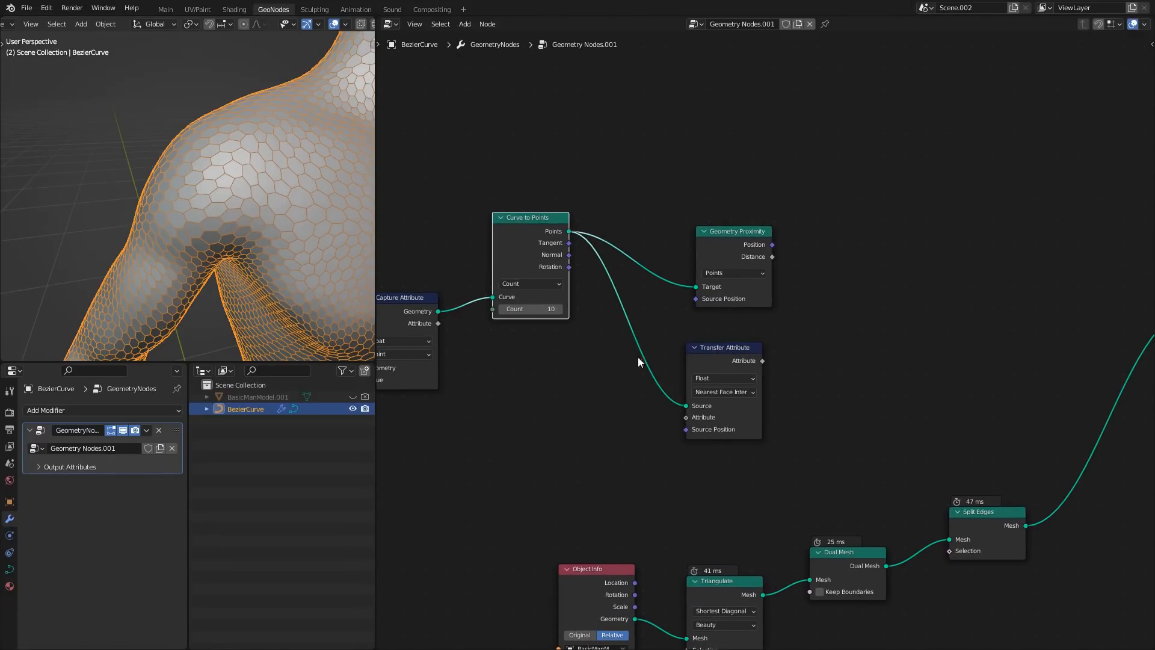
- Connect the captured radius attribute to Transfer Attribute's Attribute input and set its mapping to Nearest
{"action": "middle_click_drag", "start_coordinate": [526, 380], "coordinate": [701, 341]}
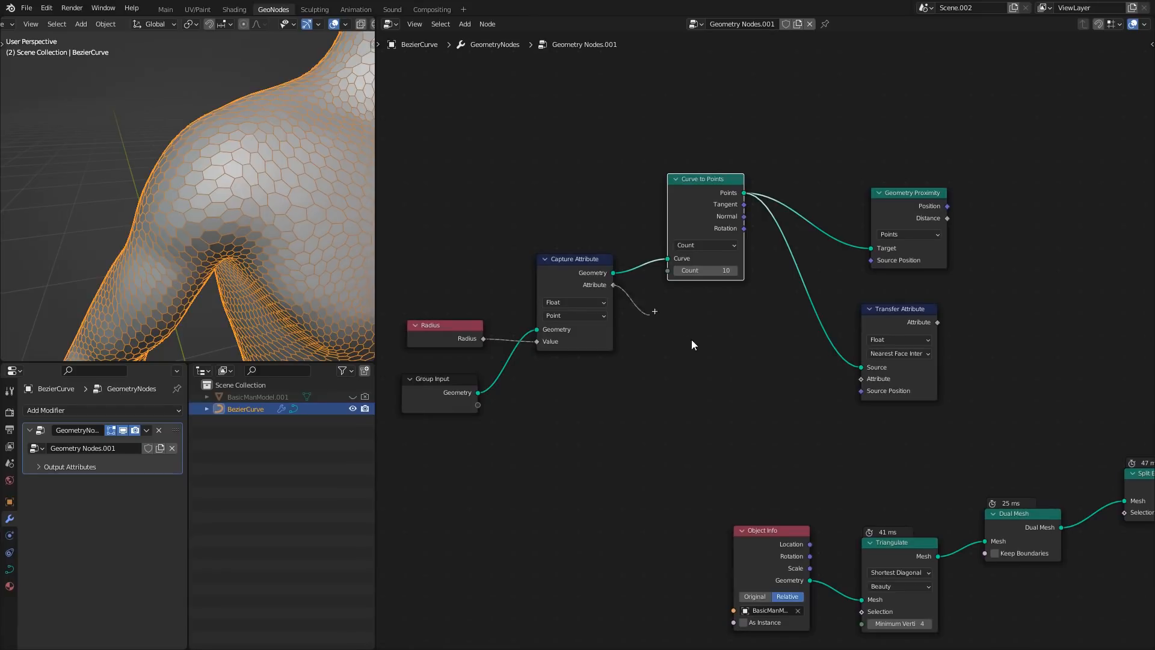
{"action": "left_click_drag", "start_coordinate": [692, 344], "coordinate": [862, 378]}
{"action": "middle_click_drag", "start_coordinate": [868, 380], "coordinate": [674, 403]}
{"action": "scroll", "coordinate": [706, 366], "scroll_direction": "up", "scroll_amount": 1}
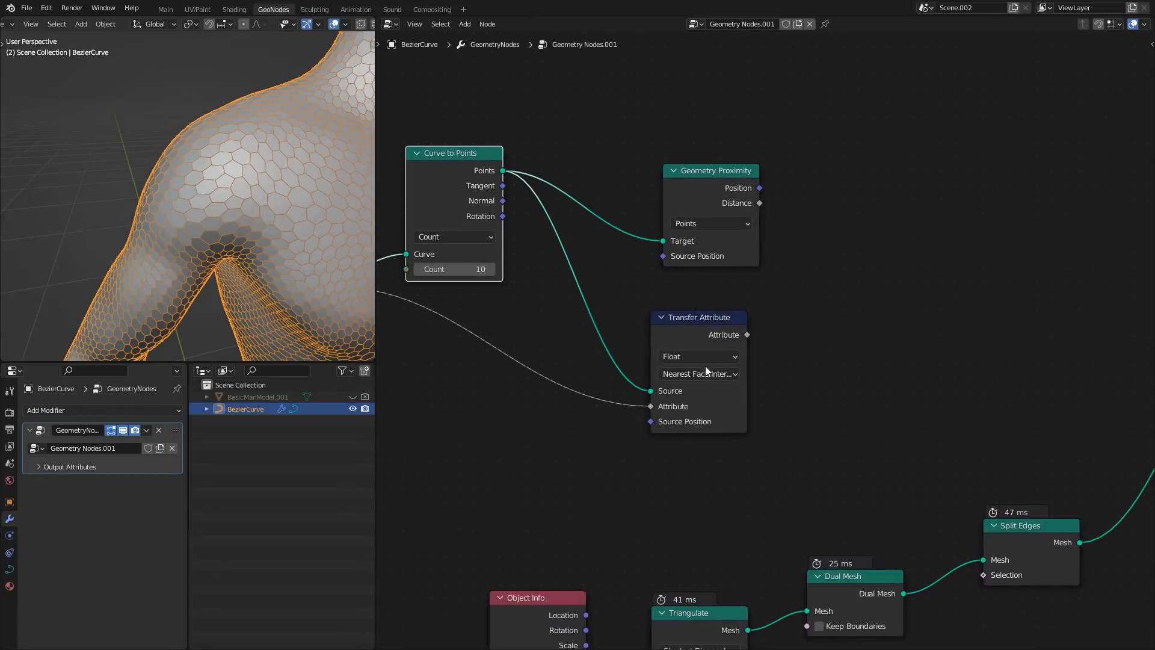
{"action": "left_click", "coordinate": [705, 371]}
{"action": "left_click", "coordinate": [690, 403]}
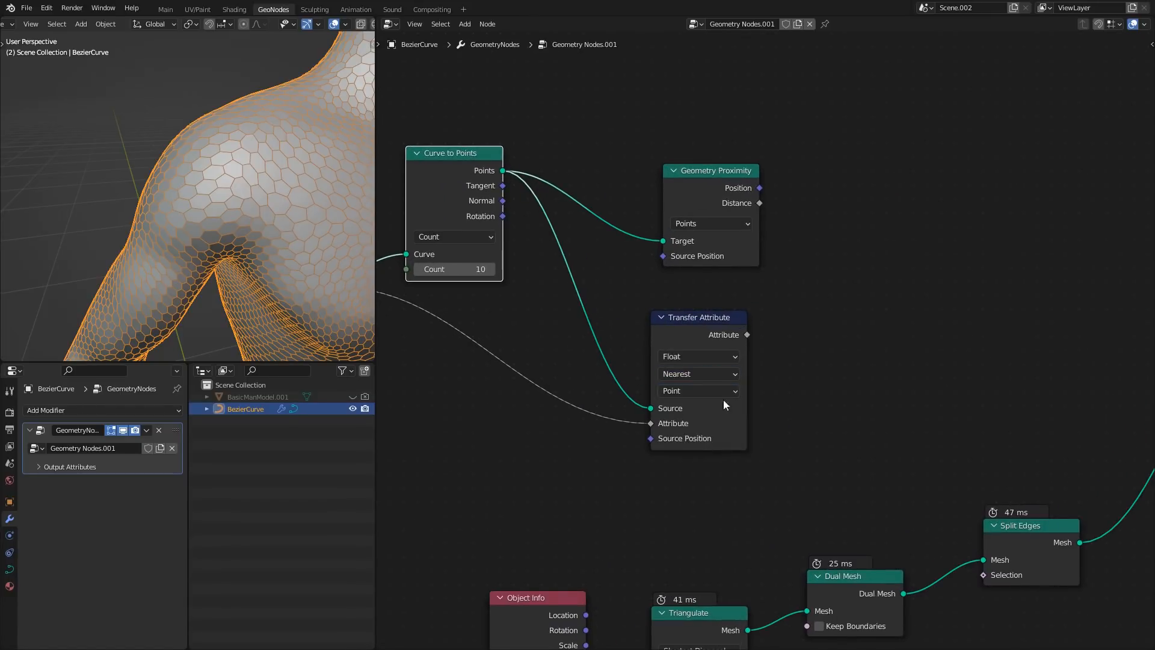
- Align Geometry Proximity with Transfer Attribute and label the Transfer Attribute node "Radius of closest point"
{"action": "middle_click_drag", "start_coordinate": [723, 399], "coordinate": [632, 418]}
{"action": "left_click_drag", "start_coordinate": [616, 203], "coordinate": [595, 189]}
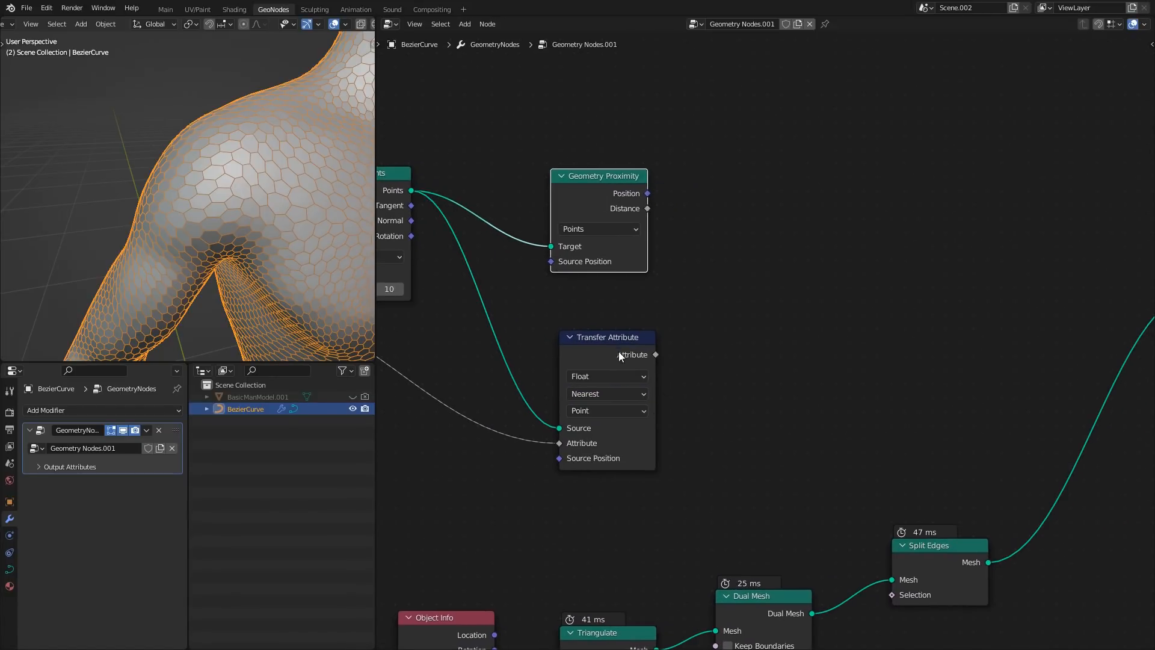
{"action": "left_click_drag", "start_coordinate": [619, 344], "coordinate": [612, 344]}
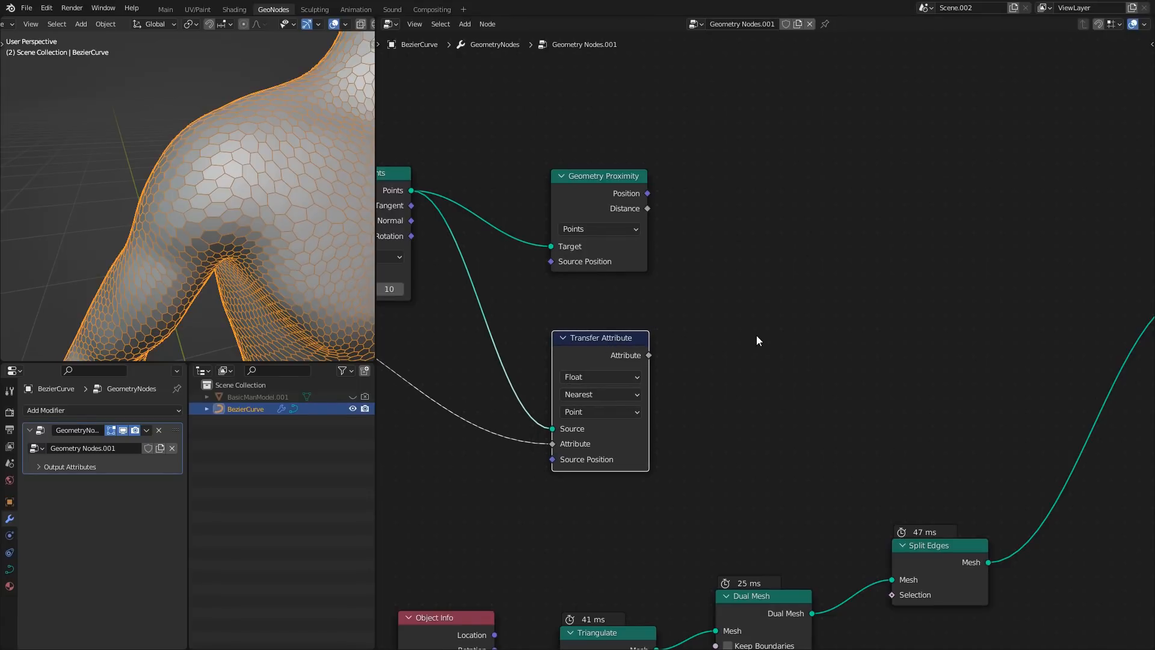
{"action": "key", "text": "F2"}
{"action": "type", "text": "Radius of closest point"}
{"action": "key", "text": "Return"}
- Label the Geometry Proximity node "Dist to closest"
{"action": "left_click", "coordinate": [594, 173]}
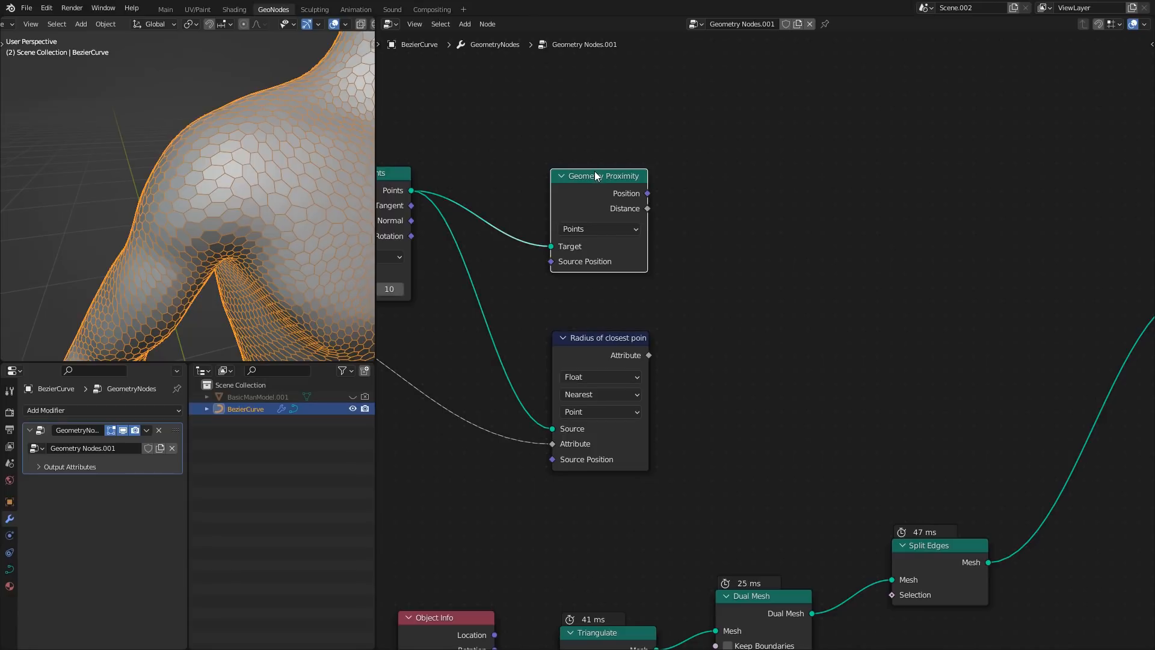
{"action": "key", "text": "F2"}
{"action": "type", "text": "Dist to closest"}
{"action": "key", "text": "Return"}
- Bring the two labelled nodes closer together and move them up as a pair
{"action": "left_click_drag", "start_coordinate": [583, 355], "coordinate": [579, 334]}
{"action": "middle_click_drag", "start_coordinate": [577, 218], "coordinate": [564, 325]}
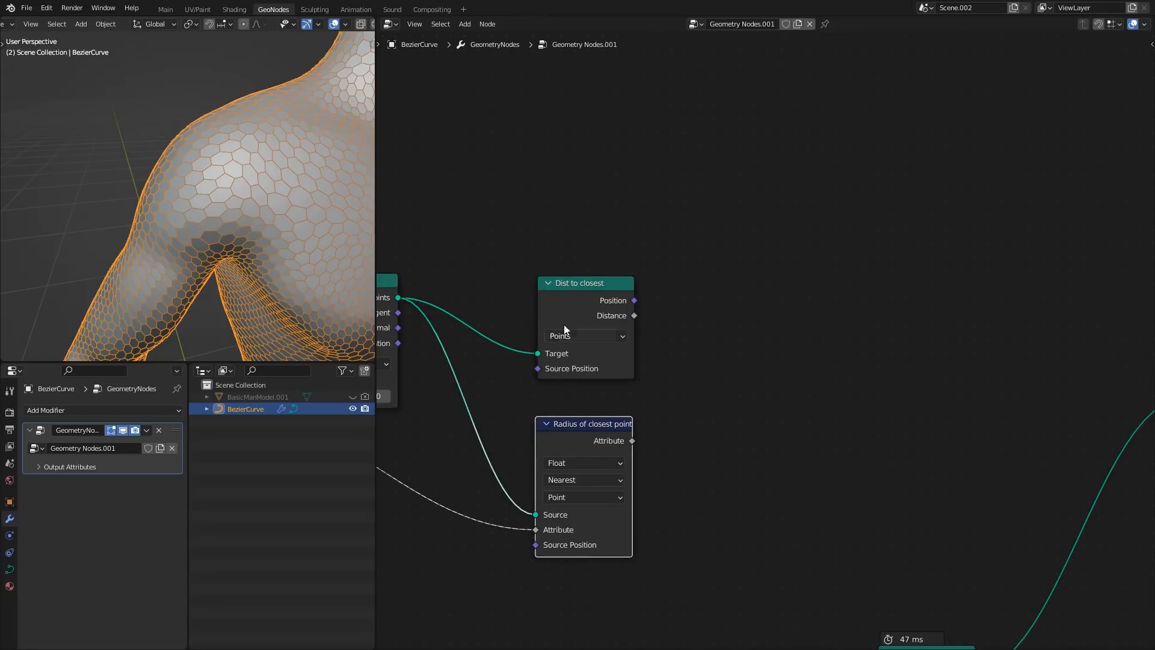
{"action": "left_click_drag", "start_coordinate": [573, 249], "coordinate": [686, 518]}
{"action": "key", "text": "g"}
{"action": "left_click", "coordinate": [673, 438]}
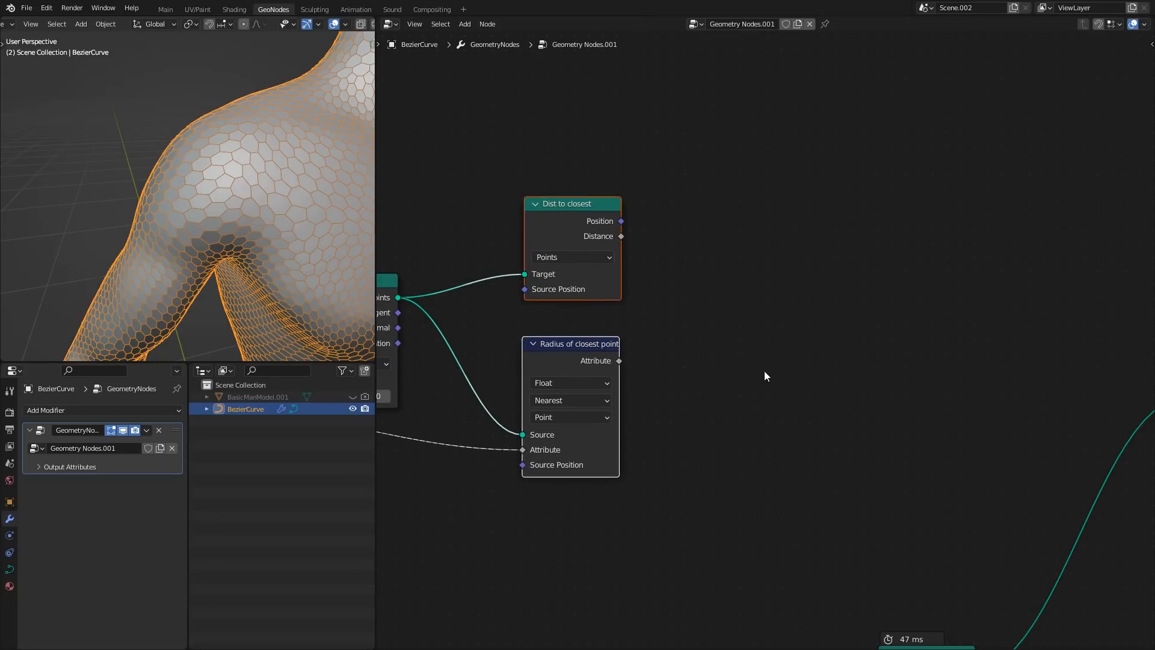
- Add a Math node beside the labelled nodes and connect the Distance output of "Dist to closest" to its first value
{"action": "left_click", "coordinate": [764, 370]}
{"action": "key", "text": "shift+a"}
{"action": "left_click", "coordinate": [764, 371]}
{"action": "type", "text": "mat"}
{"action": "left_click", "coordinate": [804, 392]}
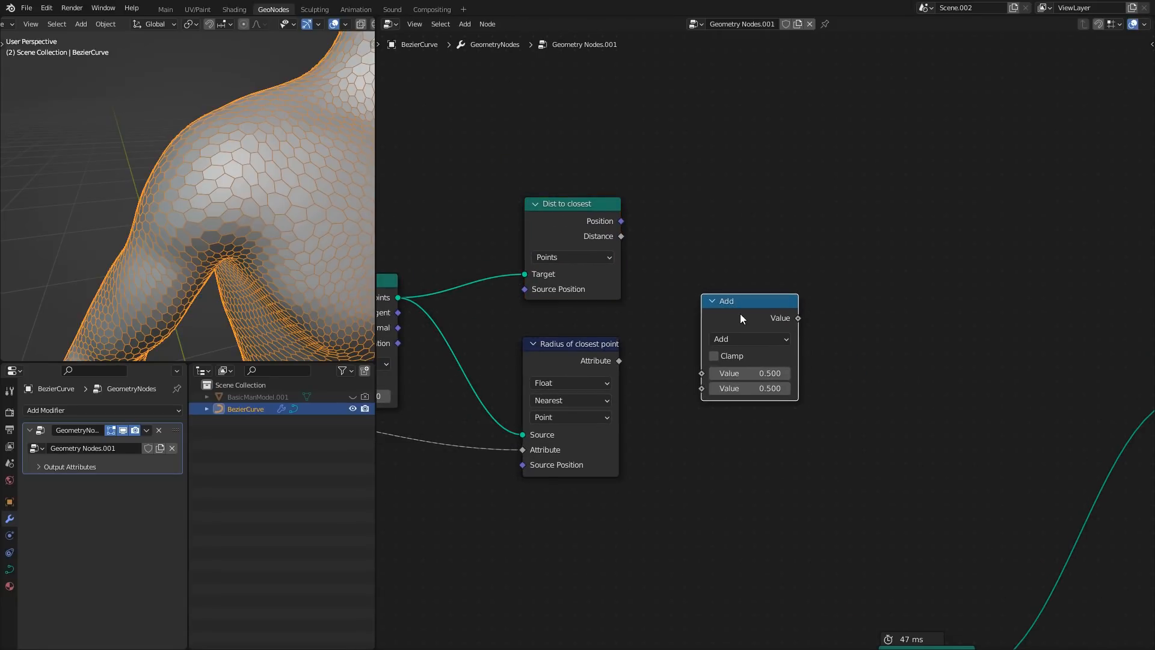
{"action": "left_click_drag", "start_coordinate": [693, 364], "coordinate": [694, 366]}
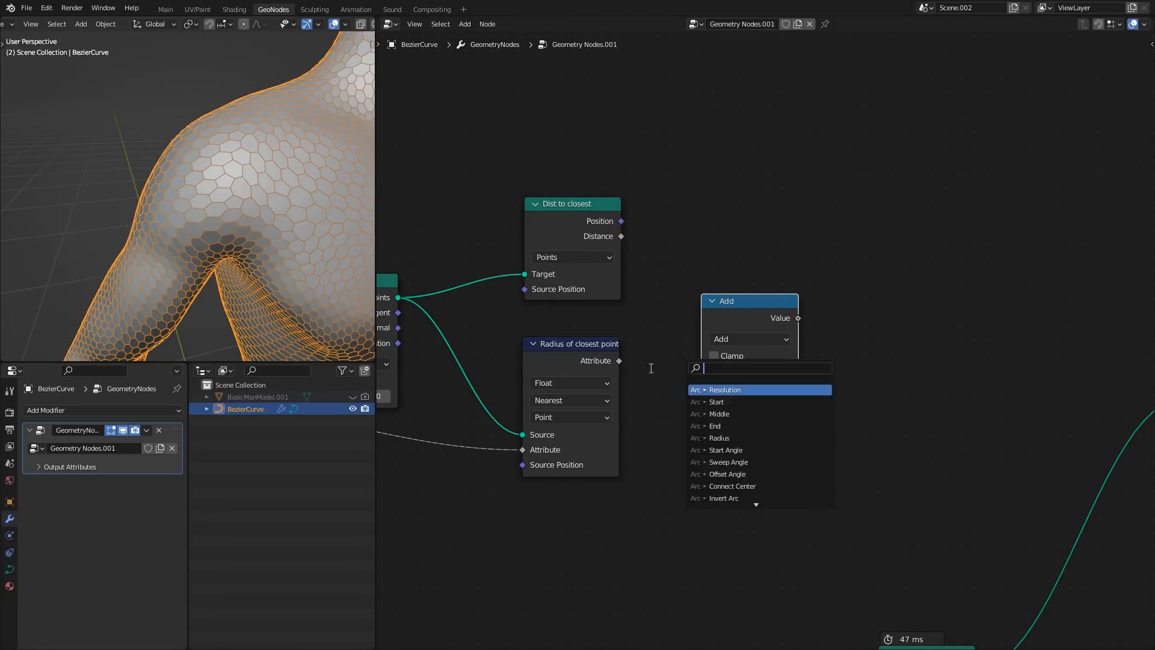
{"action": "left_click_drag", "start_coordinate": [621, 237], "coordinate": [702, 373]}
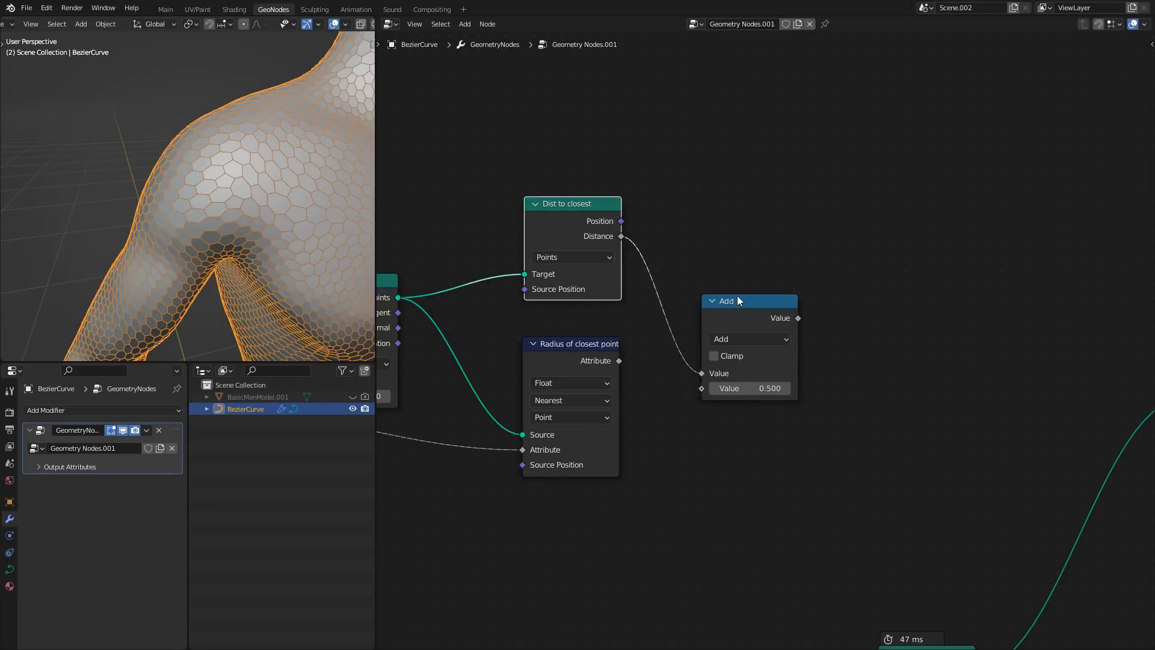
- Connect the "Radius of closest point" attribute to the Math node's second value and set the operation to Greater Than
{"action": "left_click_drag", "start_coordinate": [738, 298], "coordinate": [720, 258]}
{"action": "left_click_drag", "start_coordinate": [619, 360], "coordinate": [682, 347]}
{"action": "left_click", "coordinate": [719, 299]}
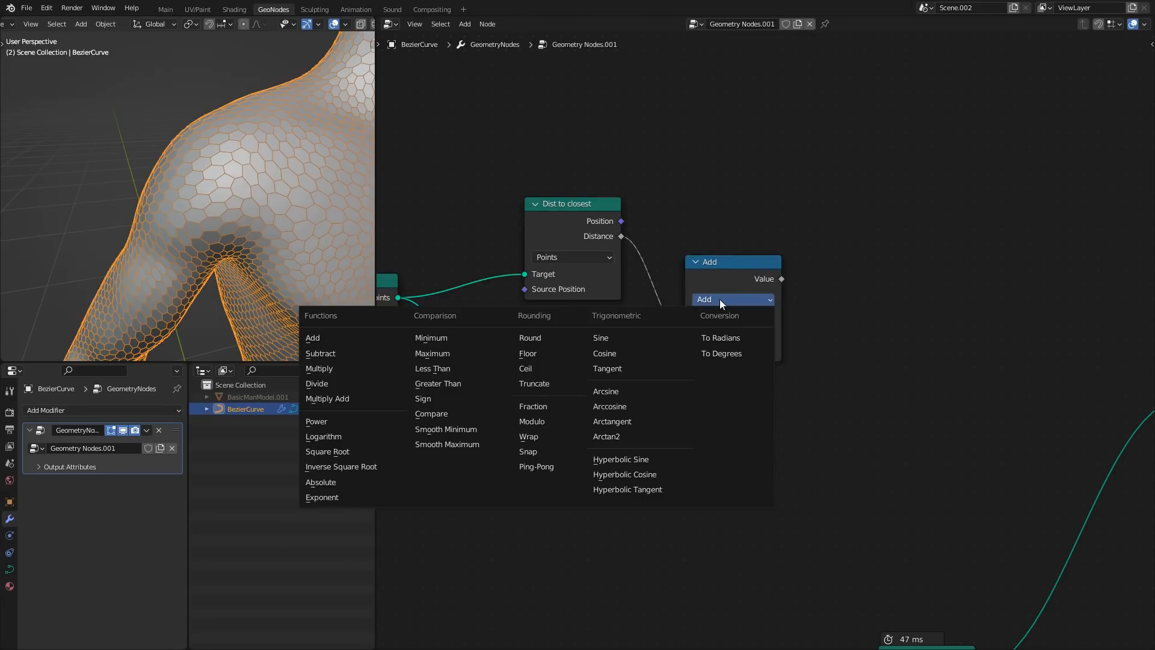
{"action": "left_click", "coordinate": [468, 385]}
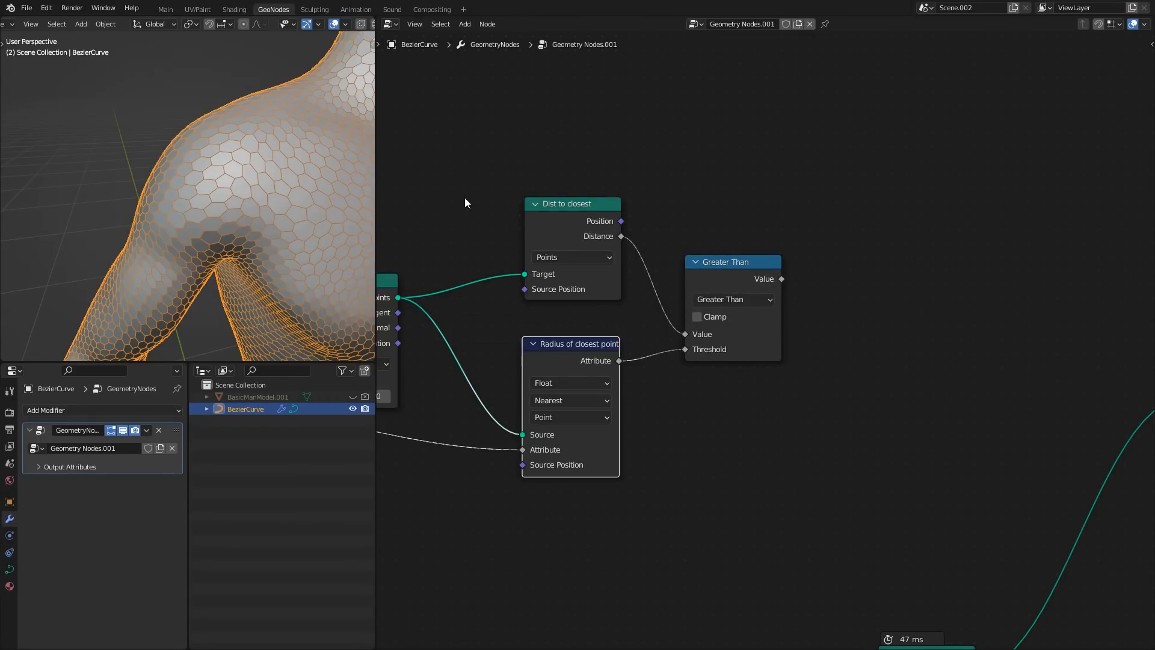
{"action": "left_click", "coordinate": [742, 282]}
- Move the body mesh node chain, from Object Info to Split Edges, up beneath the distance comparison nodes
{"action": "scroll", "coordinate": [776, 358], "scroll_direction": "down", "scroll_amount": 4}
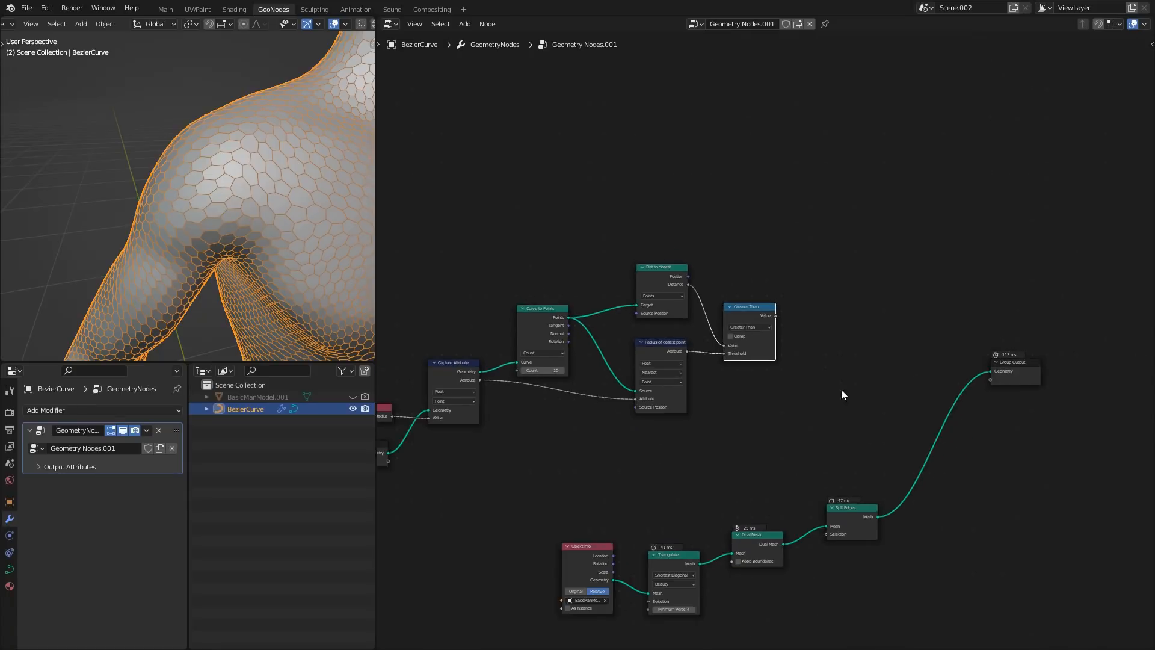
{"action": "middle_click_drag", "start_coordinate": [841, 390], "coordinate": [822, 327]}
{"action": "scroll", "coordinate": [289, 234], "scroll_direction": "down", "scroll_amount": 5}
{"action": "middle_click_drag", "start_coordinate": [284, 236], "coordinate": [225, 208], "text": "shift"}
{"action": "left_click_drag", "start_coordinate": [480, 565], "coordinate": [869, 422]}
{"action": "key", "text": "g"}
{"action": "left_click", "coordinate": [972, 308]}
- Shift the mesh nodes and Group Output over and pull Object Info back, opening a gap before Triangulate
{"action": "left_click_drag", "start_coordinate": [565, 481], "coordinate": [934, 367]}
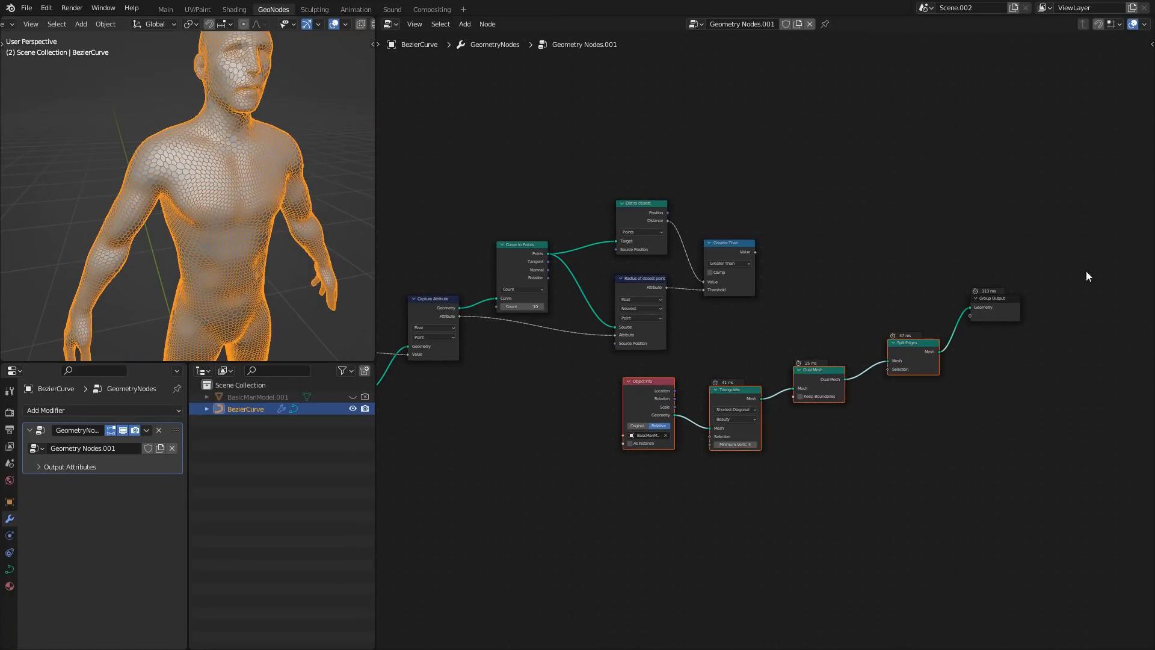
{"action": "left_click_drag", "start_coordinate": [1077, 267], "coordinate": [840, 404], "text": "shift"}
{"action": "key", "text": "g"}
{"action": "left_click", "coordinate": [813, 472]}
{"action": "left_click", "coordinate": [750, 405]}
{"action": "left_click_drag", "start_coordinate": [751, 404], "coordinate": [630, 410]}
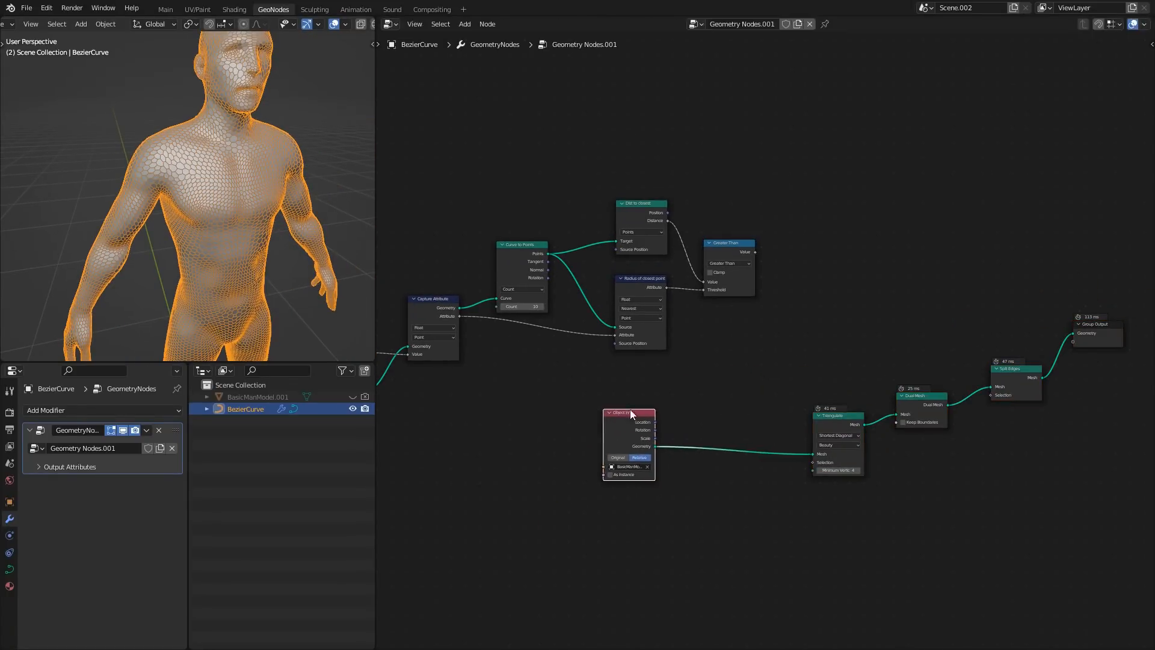
- Insert a Delete Geometry node between Object Info and Triangulate and connect the Greater Than result to its Selection
{"action": "scroll", "coordinate": [741, 396], "scroll_direction": "up", "scroll_amount": 1}
{"action": "key", "text": "shift+a"}
{"action": "type", "text": "geoem"}
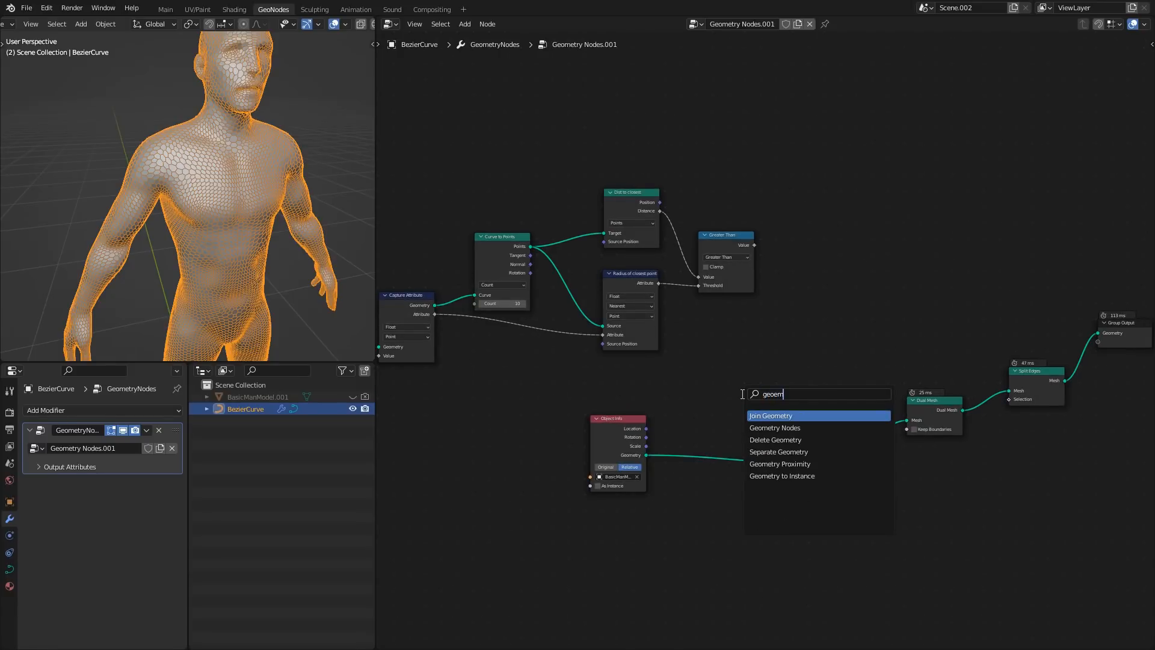
{"action": "left_click", "coordinate": [776, 440]}
{"action": "left_click", "coordinate": [776, 460]}
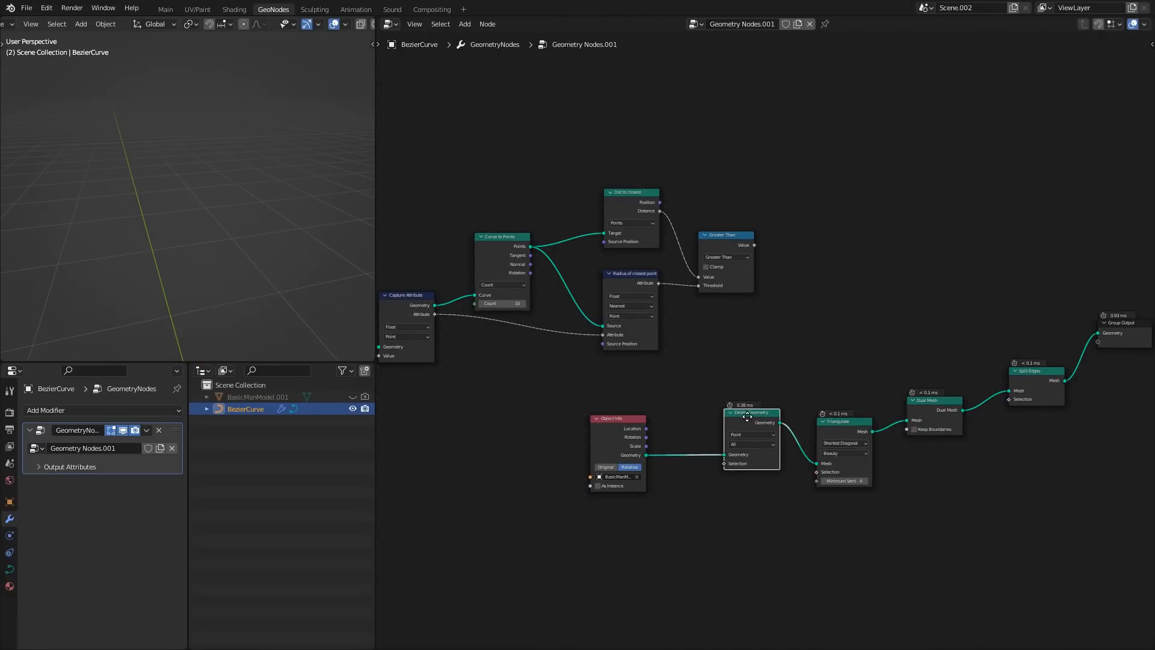
{"action": "left_click_drag", "start_coordinate": [748, 416], "coordinate": [749, 406]}
{"action": "left_click_drag", "start_coordinate": [754, 245], "coordinate": [726, 453]}
- Put the arm curve in edit mode and adjust the radius of its arm points with the Radius tool
{"action": "scroll", "coordinate": [263, 221], "scroll_direction": "up", "scroll_amount": 3}
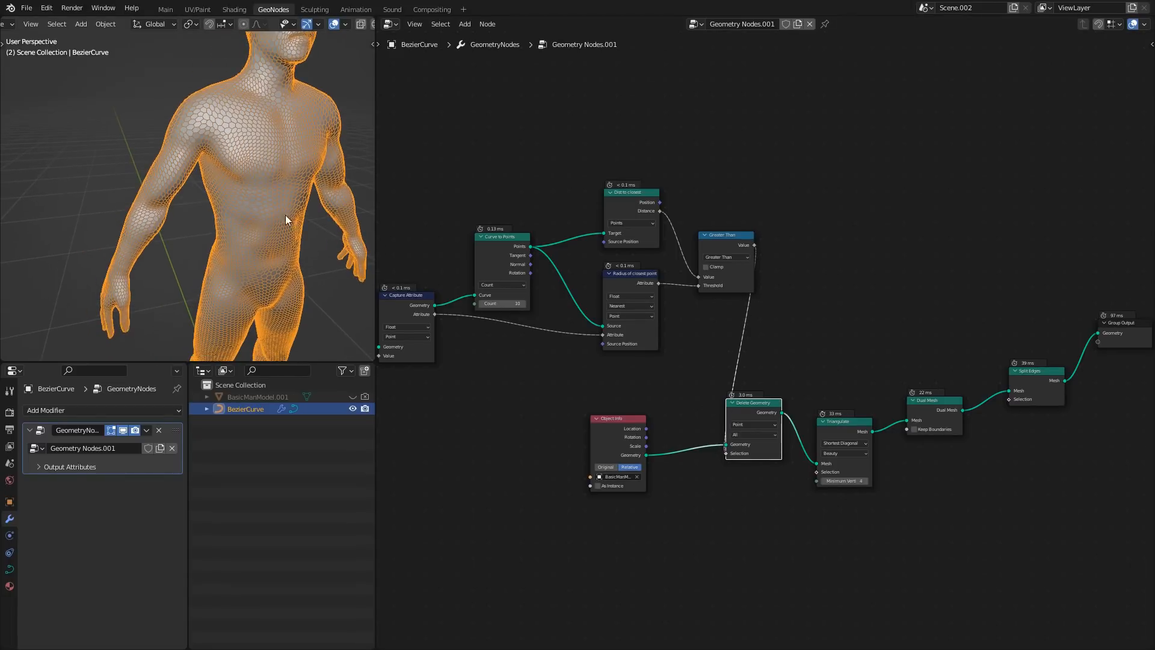
{"action": "middle_click_drag", "start_coordinate": [285, 215], "coordinate": [196, 157]}
{"action": "scroll", "coordinate": [222, 199], "scroll_direction": "down", "scroll_amount": 5}
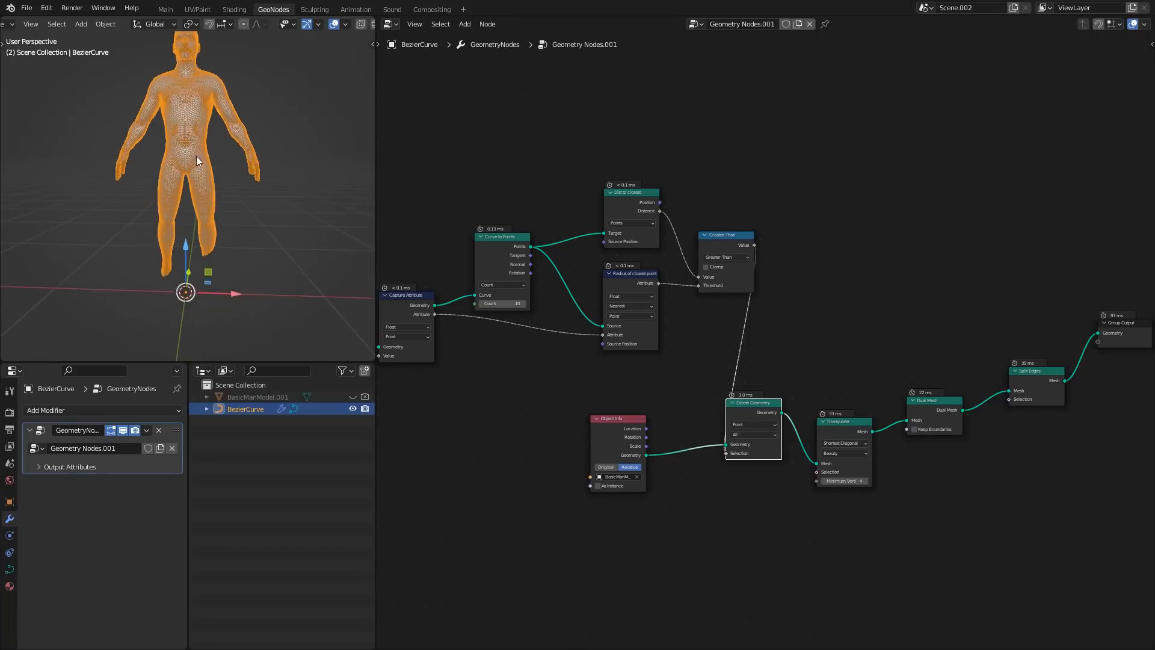
{"action": "scroll", "coordinate": [164, 146], "scroll_direction": "up", "scroll_amount": 1}
{"action": "mouse_move", "coordinate": [172, 90]}
{"action": "middle_mouse_down", "text": "shift"}
{"action": "mouse_move", "coordinate": [181, 150]}
{"action": "mouse_move", "coordinate": [213, 178]}
{"action": "middle_mouse_up", "text": "shift"}
{"action": "key", "text": "Tab"}
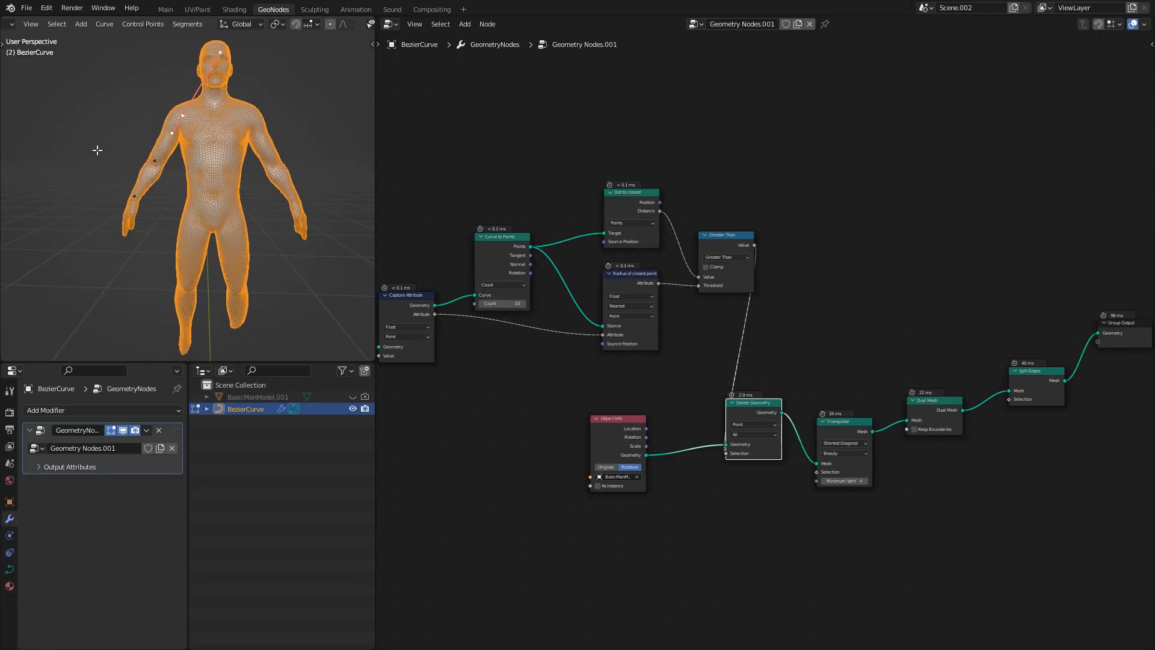
{"action": "key", "text": "t"}
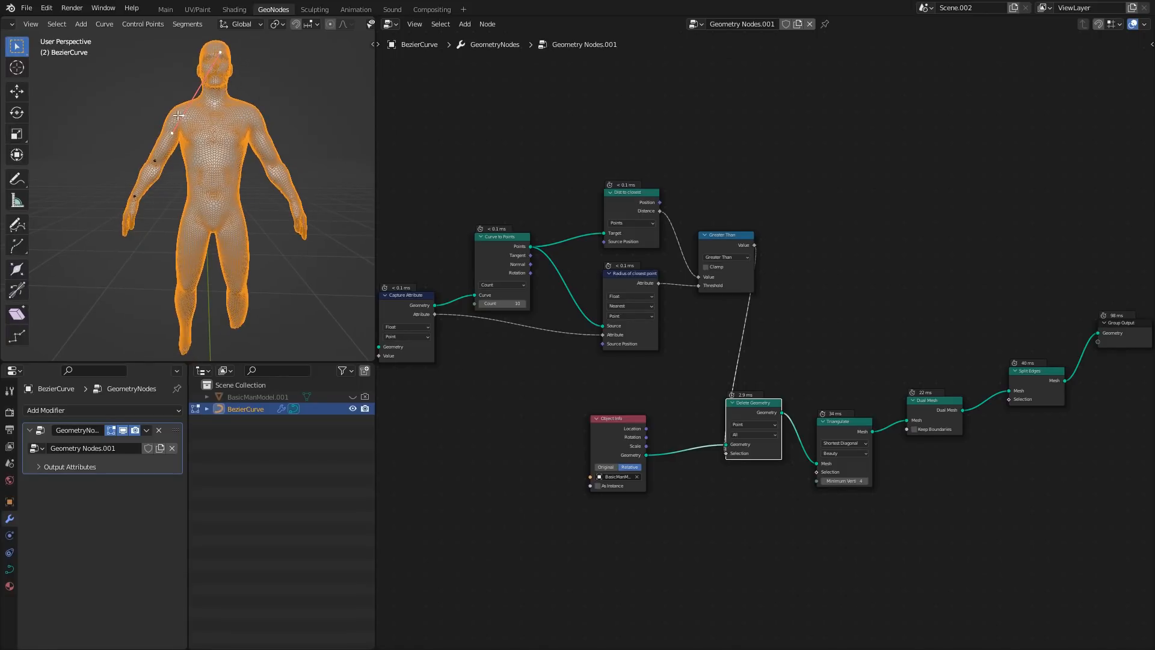
{"action": "left_click", "coordinate": [16, 269]}
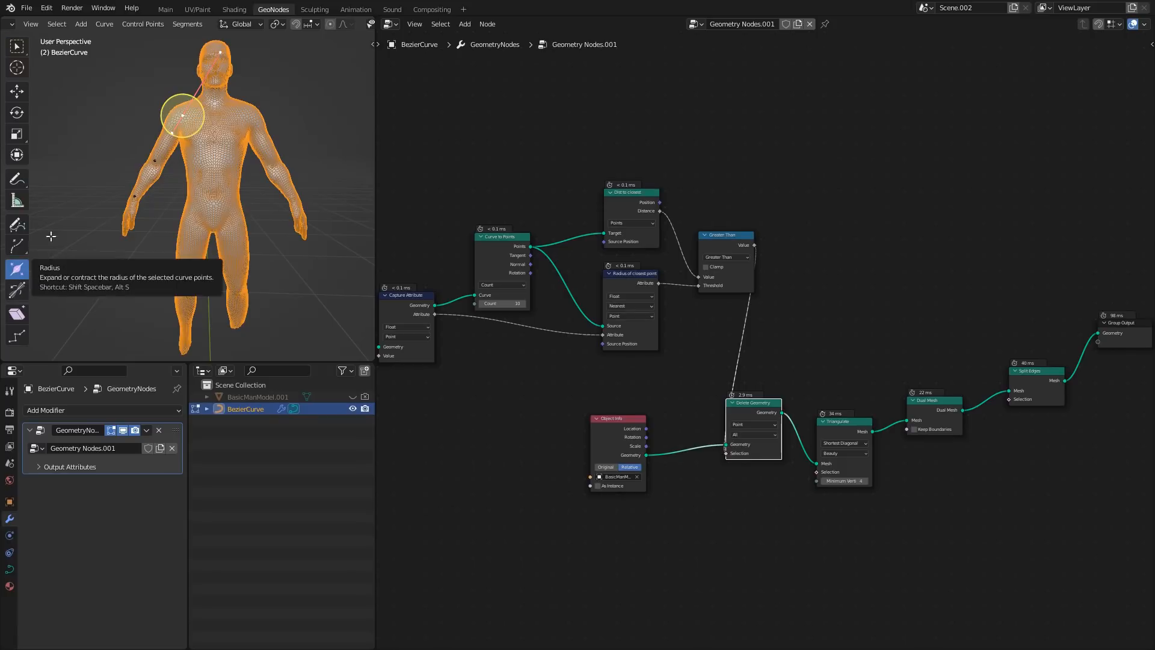
{"action": "left_click_drag", "start_coordinate": [194, 122], "coordinate": [187, 124]}
{"action": "left_click_drag", "start_coordinate": [157, 169], "coordinate": [138, 196]}
{"action": "left_click", "coordinate": [134, 197]}
- Scale the shoulder curve point's radius by 0.419 and return to object mode
{"action": "scroll", "coordinate": [190, 116], "scroll_direction": "up", "scroll_amount": 2}
{"action": "left_click", "coordinate": [183, 92]}
{"action": "middle_click_drag", "start_coordinate": [188, 84], "coordinate": [193, 190], "text": "shift"}
{"action": "left_click_drag", "start_coordinate": [196, 208], "coordinate": [186, 212]}
{"action": "key", "text": "g"}
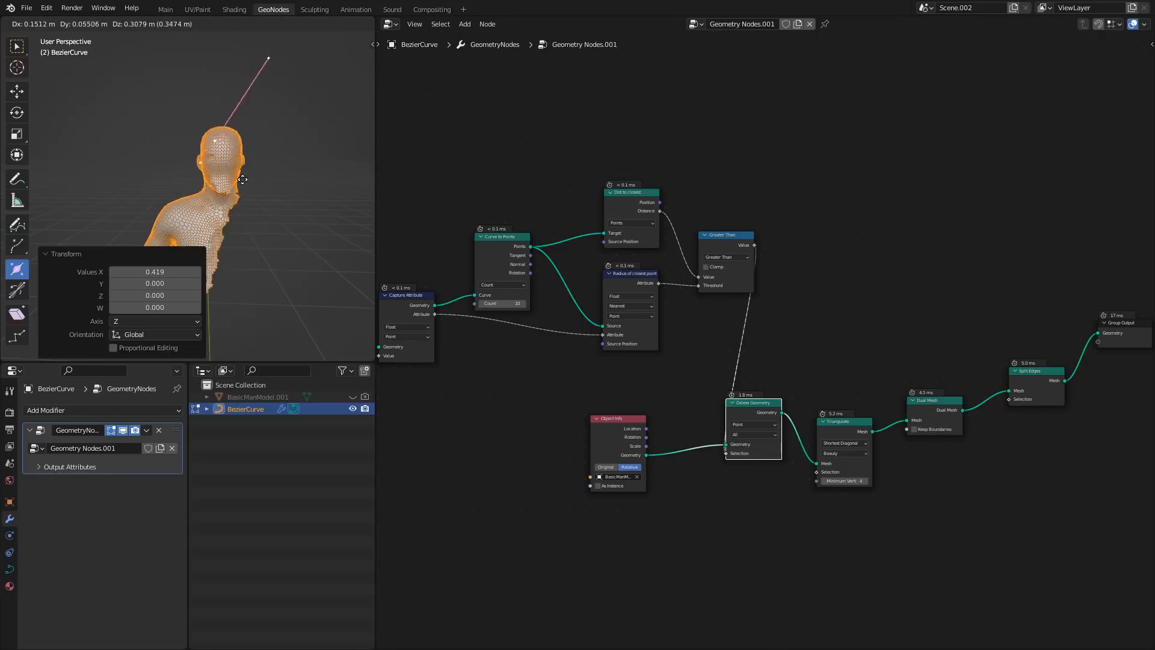
{"action": "right_click", "coordinate": [254, 216]}
{"action": "middle_click_drag", "start_coordinate": [243, 231], "coordinate": [237, 204], "text": "shift"}
{"action": "scroll", "coordinate": [249, 164], "scroll_direction": "up", "scroll_amount": 2}
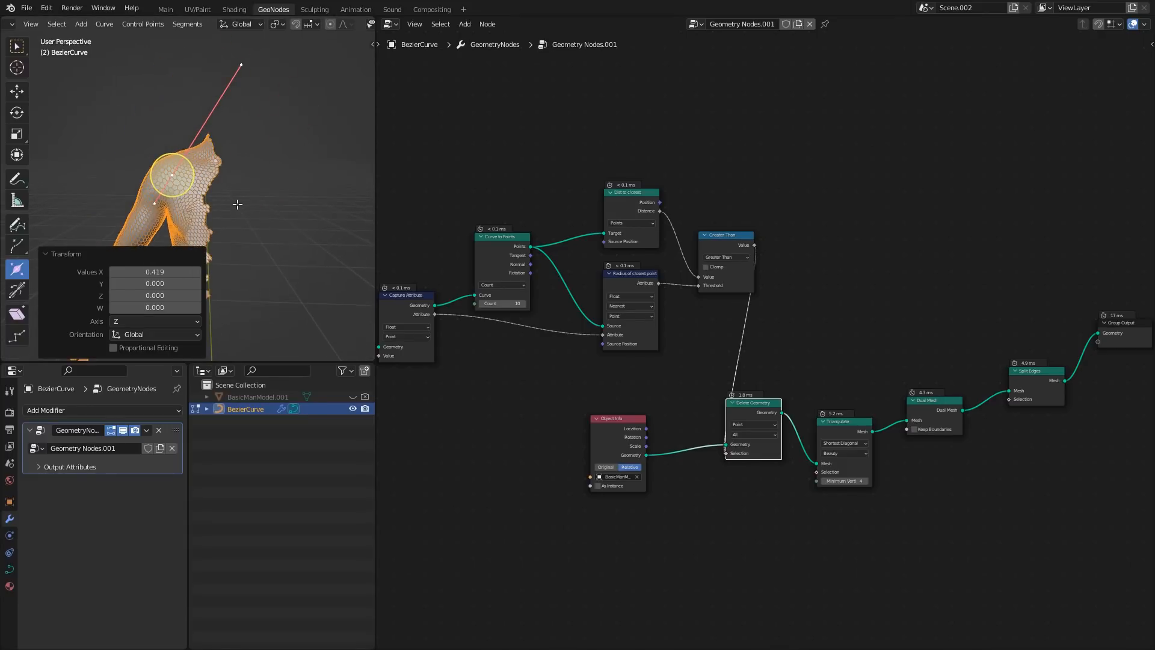
{"action": "scroll", "coordinate": [250, 204], "scroll_direction": "up", "scroll_amount": 1}
{"action": "key", "text": "Tab"}
- Unhide the BasicManModel.001 body and examine where the trimmed hexagonal mesh overlaps it around the neck and chest
{"action": "left_click", "coordinate": [353, 396]}
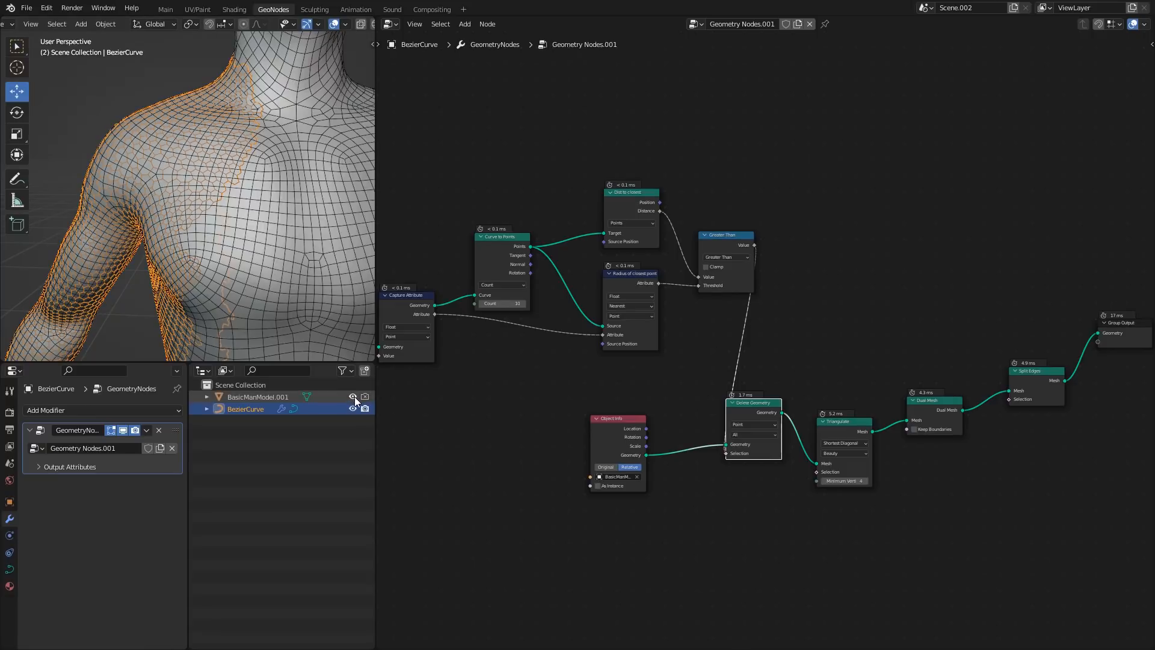
{"action": "middle_click_drag", "start_coordinate": [243, 87], "coordinate": [203, 172], "text": "shift"}
{"action": "scroll", "coordinate": [202, 186], "scroll_direction": "up", "scroll_amount": 5}
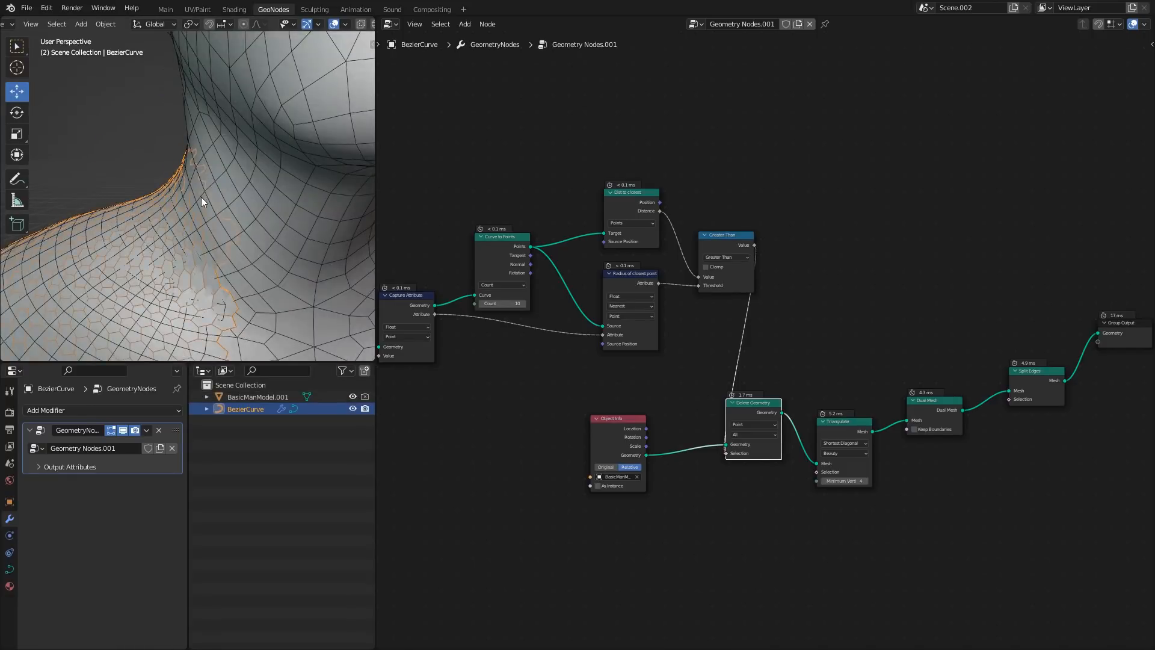
{"action": "scroll", "coordinate": [205, 222], "scroll_direction": "down", "scroll_amount": 7}
{"action": "middle_click_drag", "start_coordinate": [207, 234], "coordinate": [208, 164], "text": "shift"}
- Move the mesh chain from Object Info to Split Edges away from the comparison nodes and place Group Output at its end
{"action": "middle_click_drag", "start_coordinate": [627, 252], "coordinate": [616, 236]}
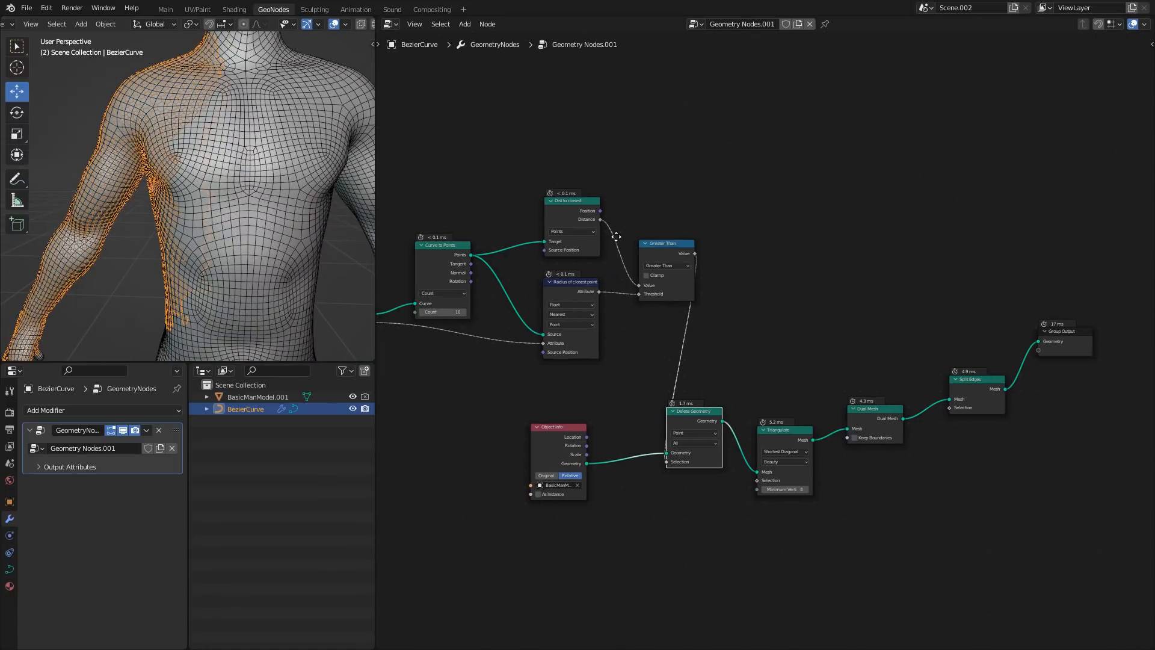
{"action": "left_click_drag", "start_coordinate": [508, 564], "coordinate": [982, 396]}
{"action": "key", "text": "g"}
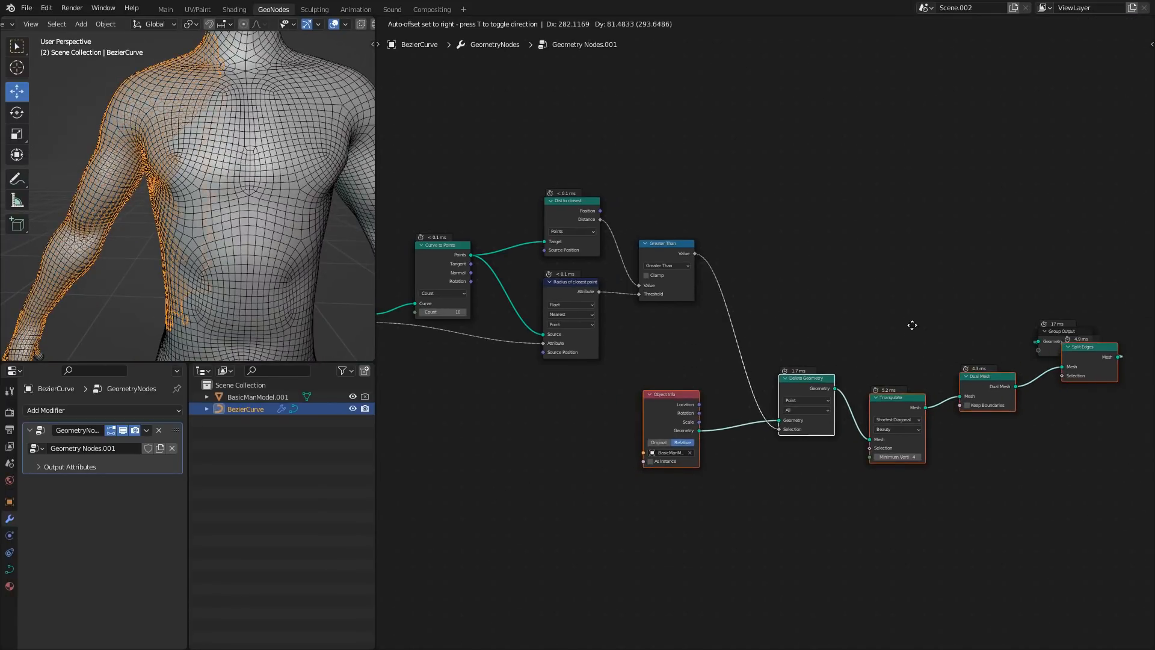
{"action": "left_click", "coordinate": [918, 318]}
{"action": "left_click", "coordinate": [1050, 339]}
{"action": "middle_click_drag", "start_coordinate": [1013, 332], "coordinate": [846, 344]}
{"action": "key", "text": "g"}
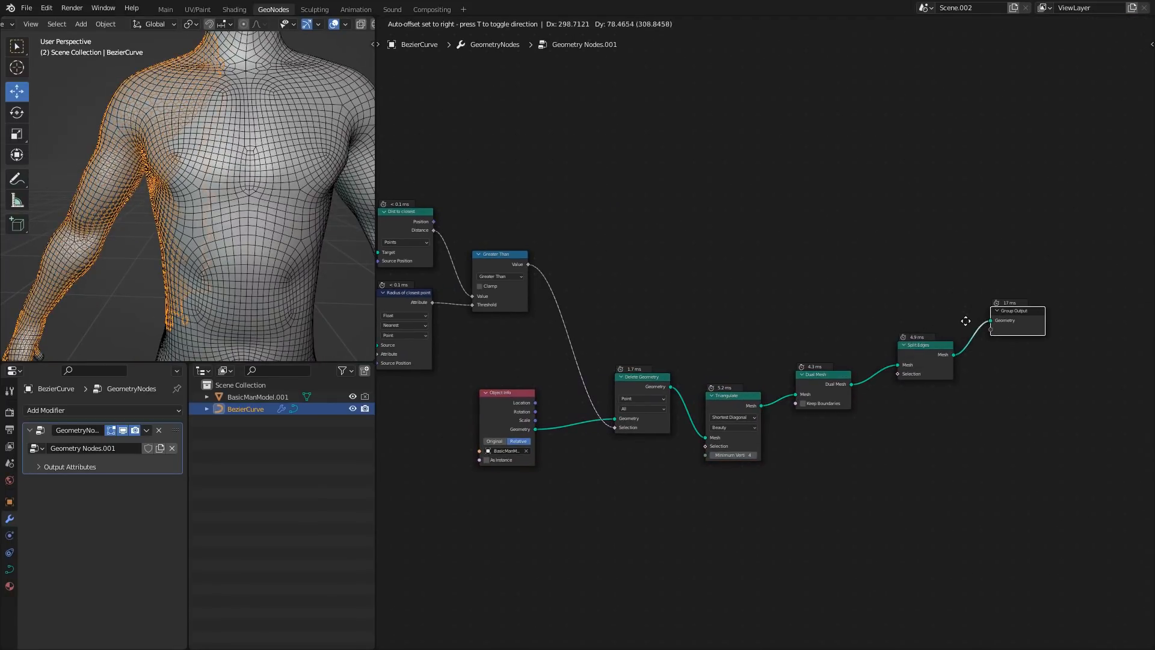
{"action": "left_click", "coordinate": [963, 316]}
- Add a Map Range node above the Greater Than and Delete Geometry nodes
{"action": "middle_click_drag", "start_coordinate": [582, 270], "coordinate": [666, 303]}
{"action": "middle_click_drag", "start_coordinate": [218, 93], "coordinate": [214, 153], "text": "shift"}
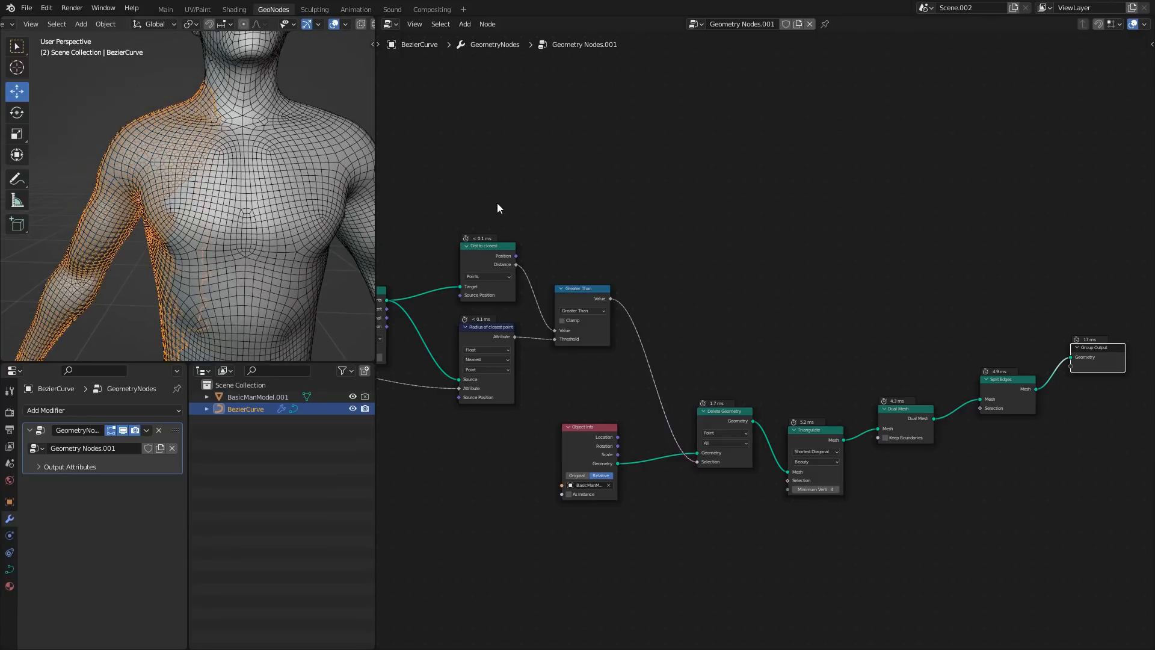
{"action": "middle_click_drag", "start_coordinate": [600, 231], "coordinate": [573, 269]}
{"action": "scroll", "coordinate": [572, 269], "scroll_direction": "up", "scroll_amount": 2}
{"action": "middle_click_drag", "start_coordinate": [503, 283], "coordinate": [685, 266]}
{"action": "scroll", "coordinate": [683, 269], "scroll_direction": "up", "scroll_amount": 1}
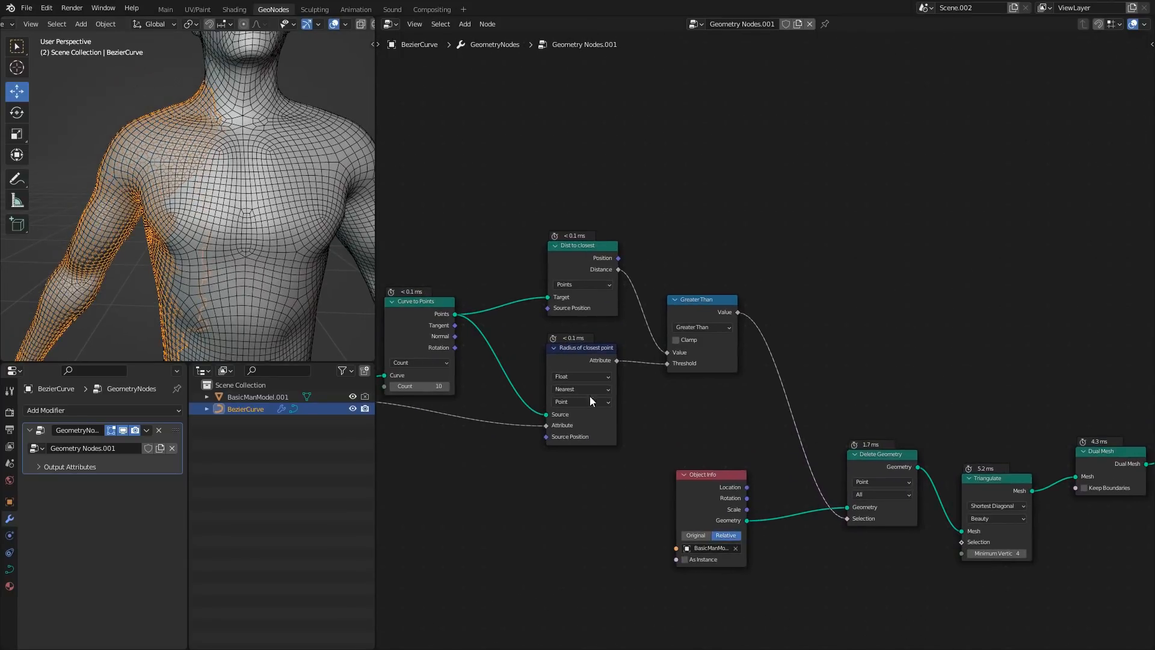
{"action": "middle_click_drag", "start_coordinate": [697, 175], "coordinate": [538, 325]}
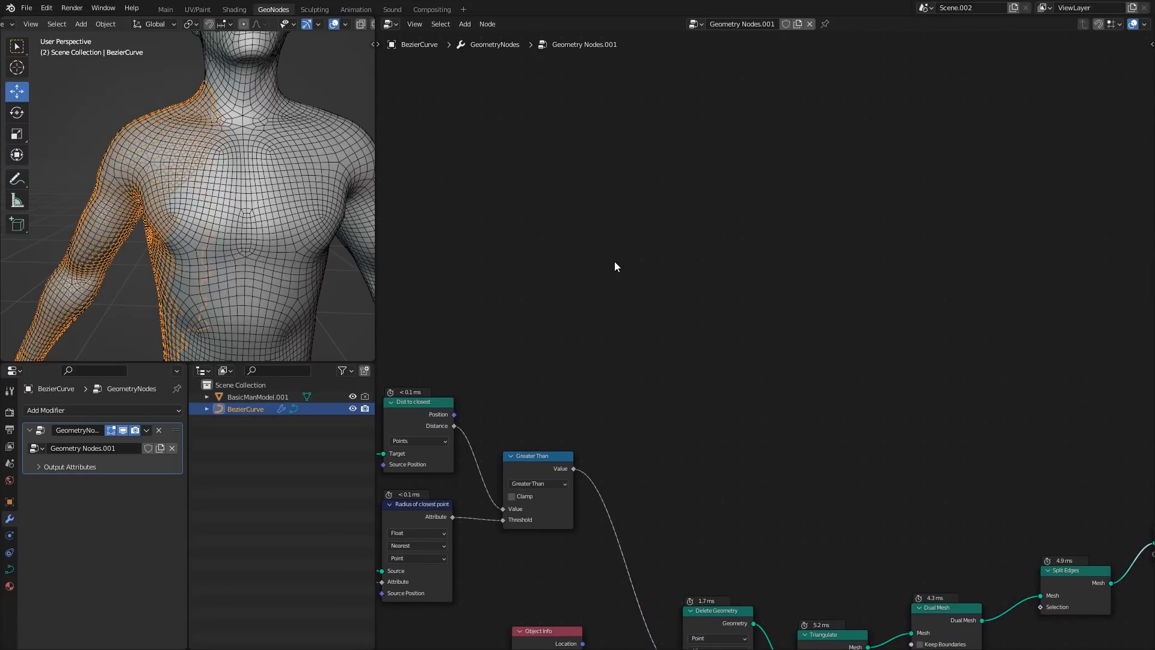
{"action": "middle_click_drag", "start_coordinate": [573, 412], "coordinate": [608, 315]}
{"action": "key", "text": "shift+a"}
{"action": "left_click", "coordinate": [687, 308]}
{"action": "type", "text": "map"}
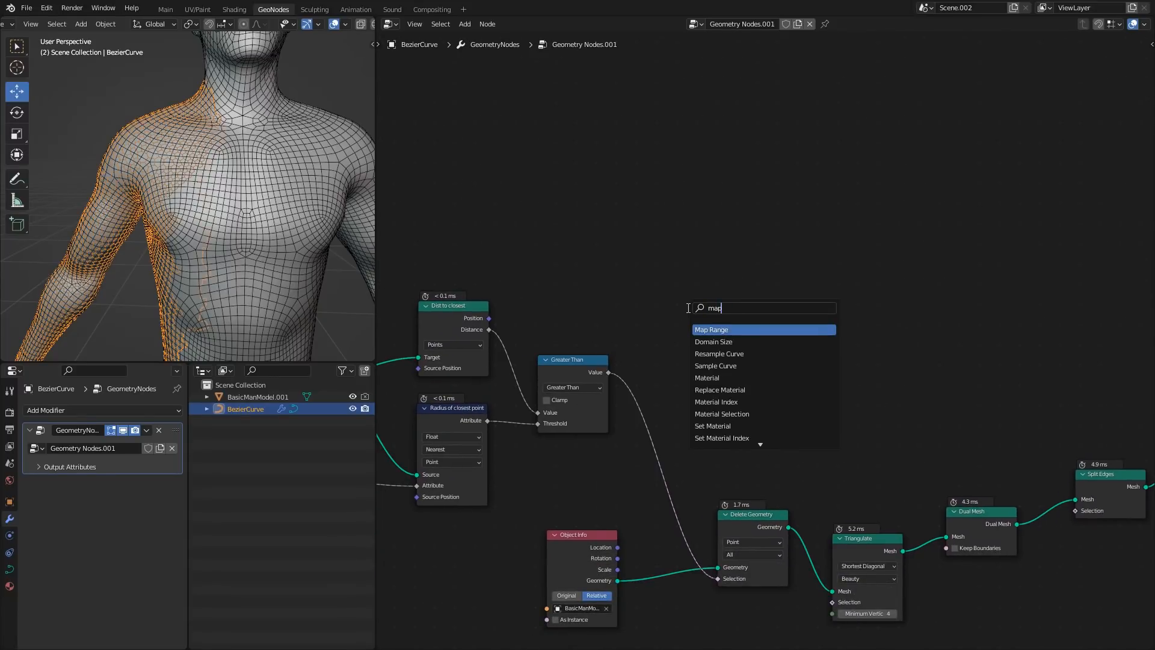
{"action": "key", "text": "Return"}
{"action": "left_click", "coordinate": [693, 269]}
- Connect the closest distance to Map Range's Value and the closest point's radius to From Max, spacing the nodes apart
{"action": "scroll", "coordinate": [553, 362], "scroll_direction": "up", "scroll_amount": 1}
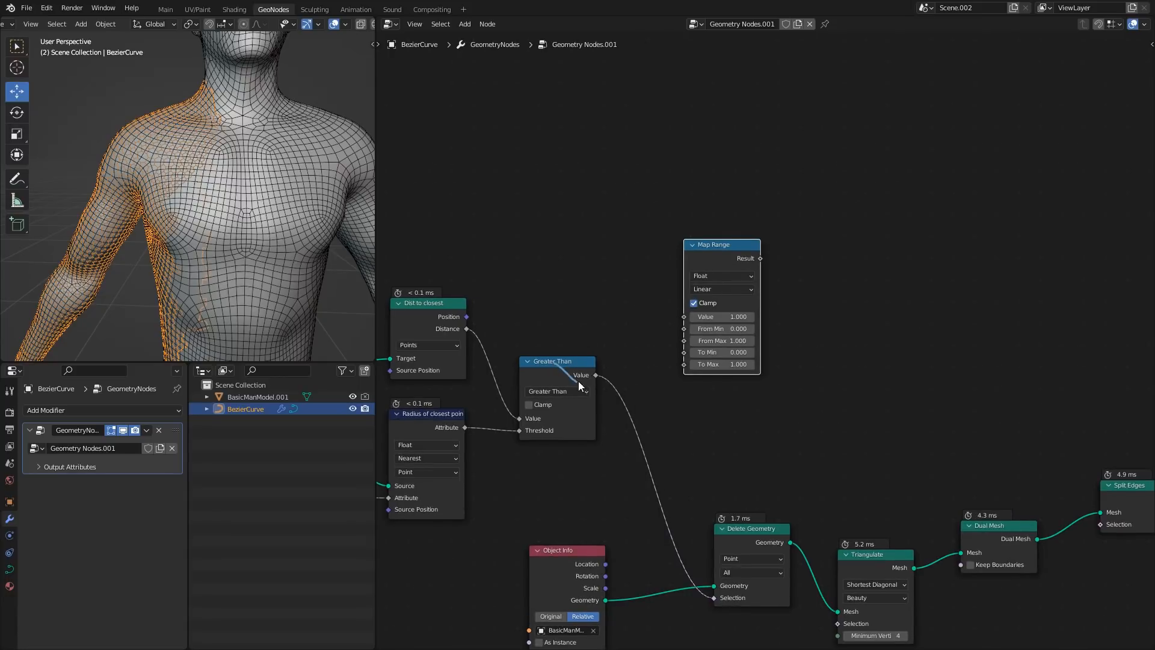
{"action": "left_click_drag", "start_coordinate": [552, 363], "coordinate": [606, 429]}
{"action": "middle_click_drag", "start_coordinate": [567, 388], "coordinate": [667, 366]}
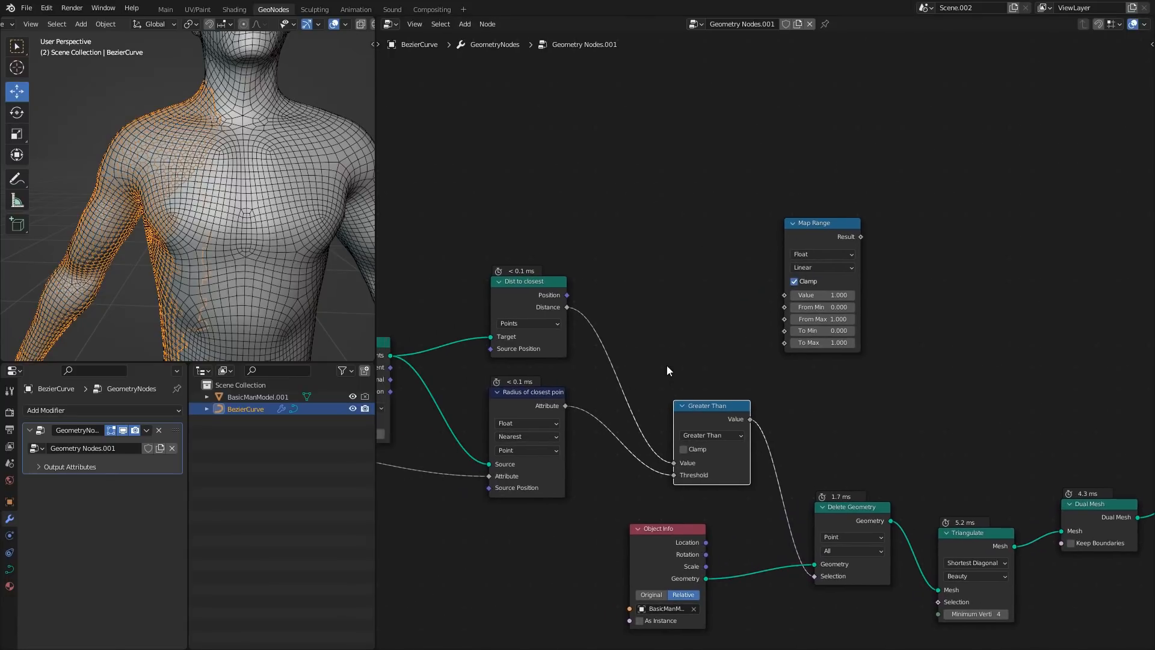
{"action": "scroll", "coordinate": [667, 366], "scroll_direction": "up", "scroll_amount": 1}
{"action": "left_click_drag", "start_coordinate": [551, 304], "coordinate": [785, 291]}
{"action": "left_click_drag", "start_coordinate": [814, 212], "coordinate": [821, 172]}
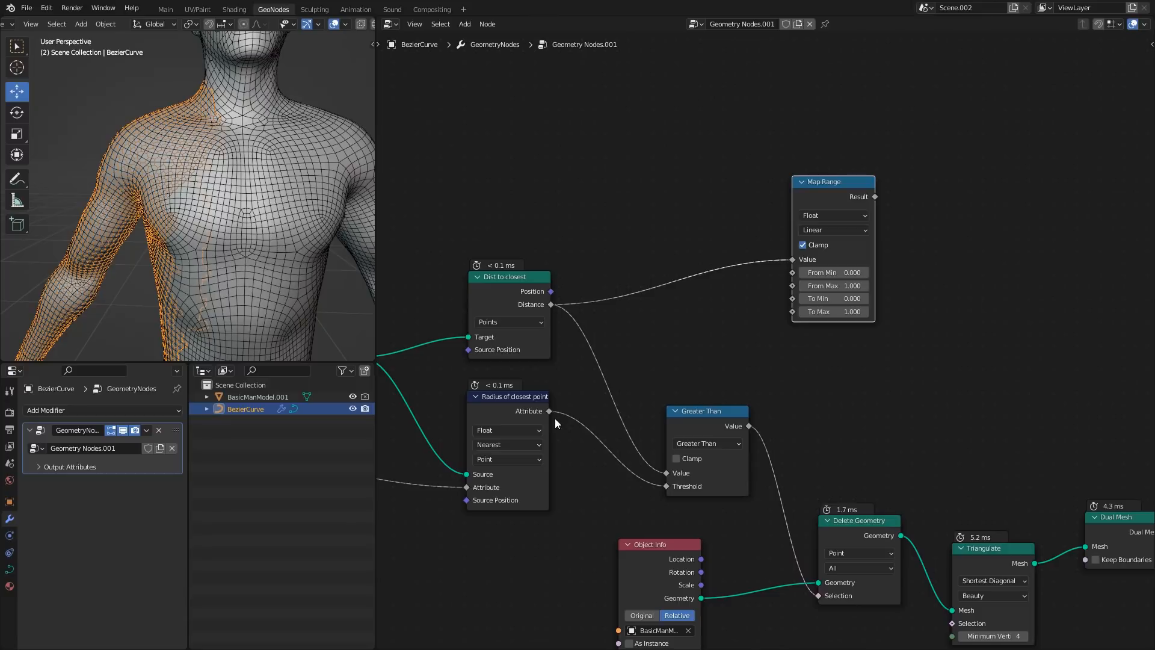
{"action": "left_click_drag", "start_coordinate": [555, 419], "coordinate": [782, 293]}
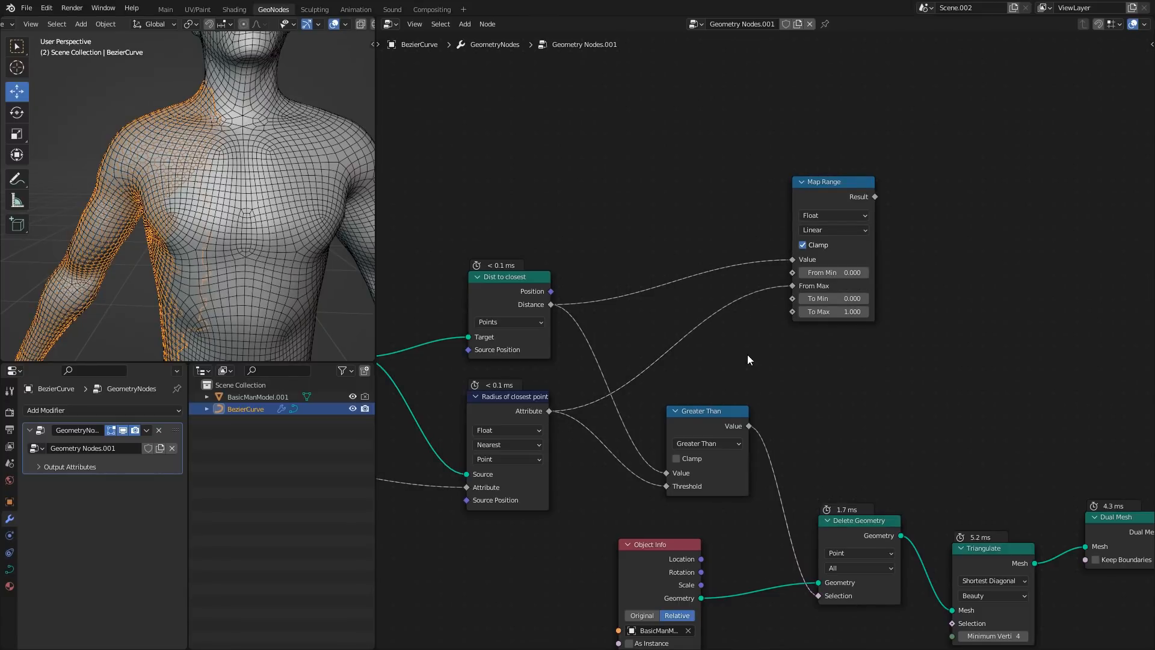
- Add a Math node between "Dist to closest" and Map Range and connect the radius attribute to its first value
{"action": "key", "text": "shift+a"}
{"action": "type", "text": "mat"}
{"action": "key", "text": "Return"}
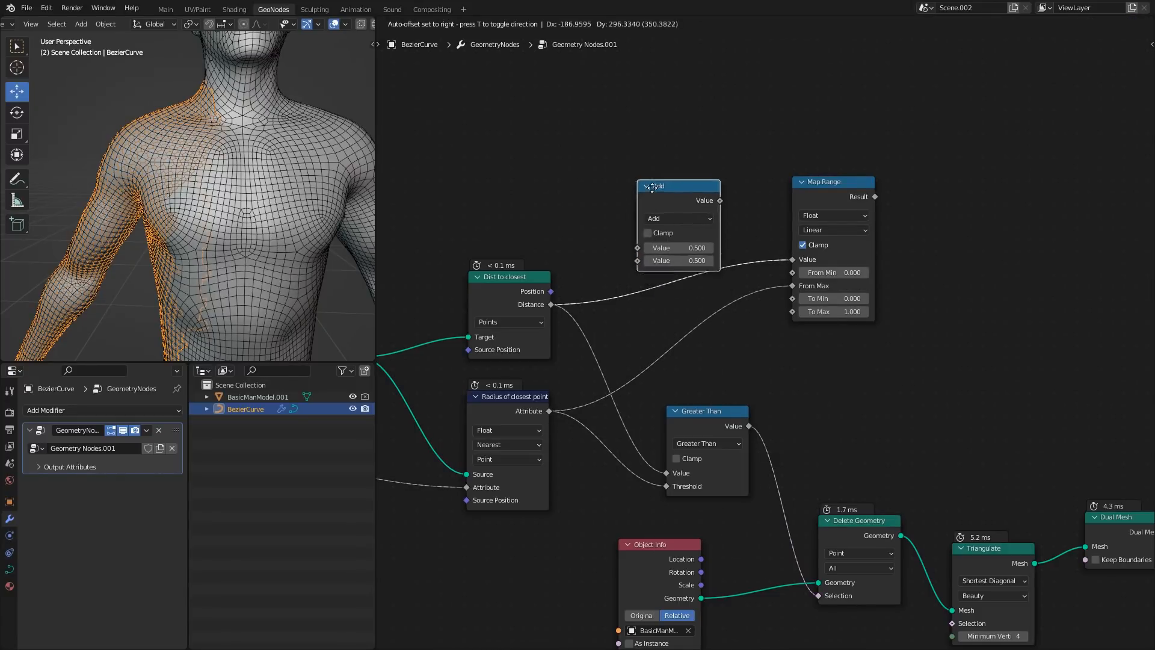
{"action": "left_click", "coordinate": [637, 174]}
{"action": "middle_click_drag", "start_coordinate": [576, 320], "coordinate": [628, 373]}
{"action": "left_click_drag", "start_coordinate": [604, 462], "coordinate": [685, 285]}
- Set the new Math node to Subtract with a second value of 0.020 and connect its result to Map Range's From Min
{"action": "left_click", "coordinate": [704, 259]}
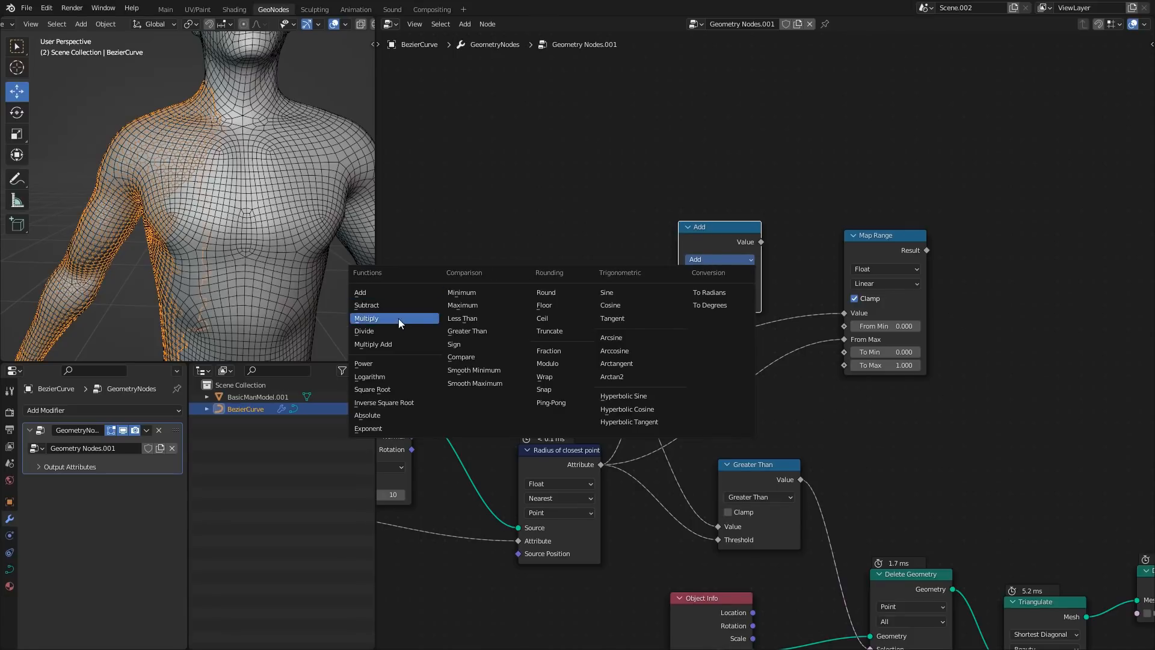
{"action": "left_click", "coordinate": [366, 305]}
{"action": "left_click", "coordinate": [719, 302]}
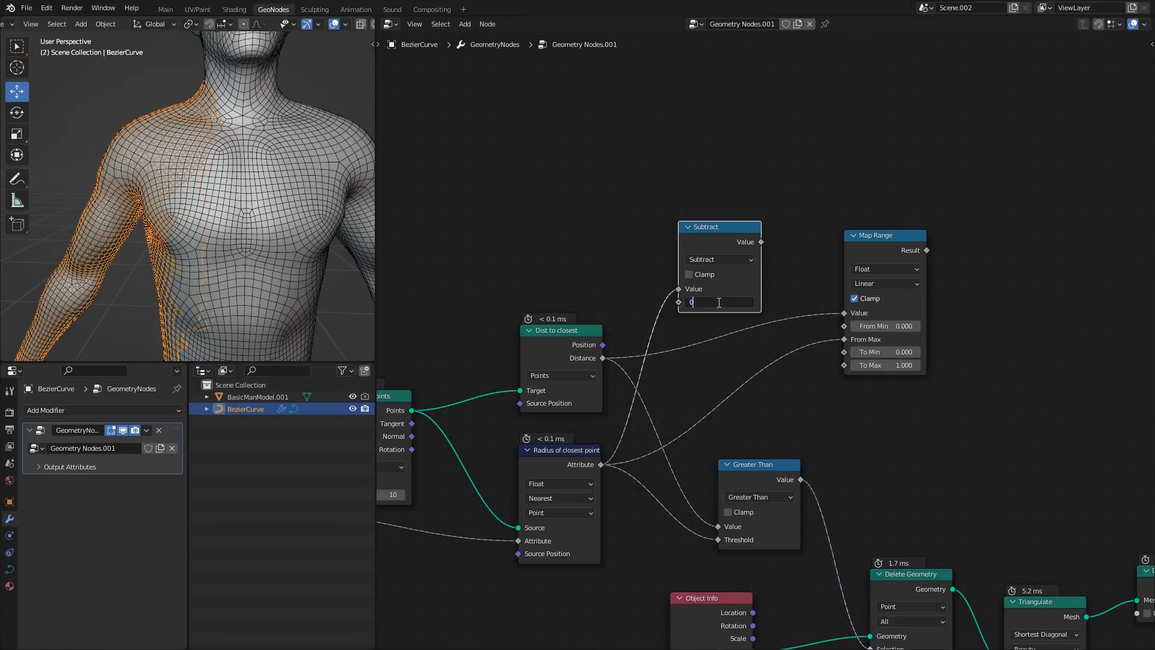
{"action": "type", "text": "0.020"}
{"action": "key", "text": "Return"}
{"action": "middle_click_drag", "start_coordinate": [761, 241], "coordinate": [708, 234]}
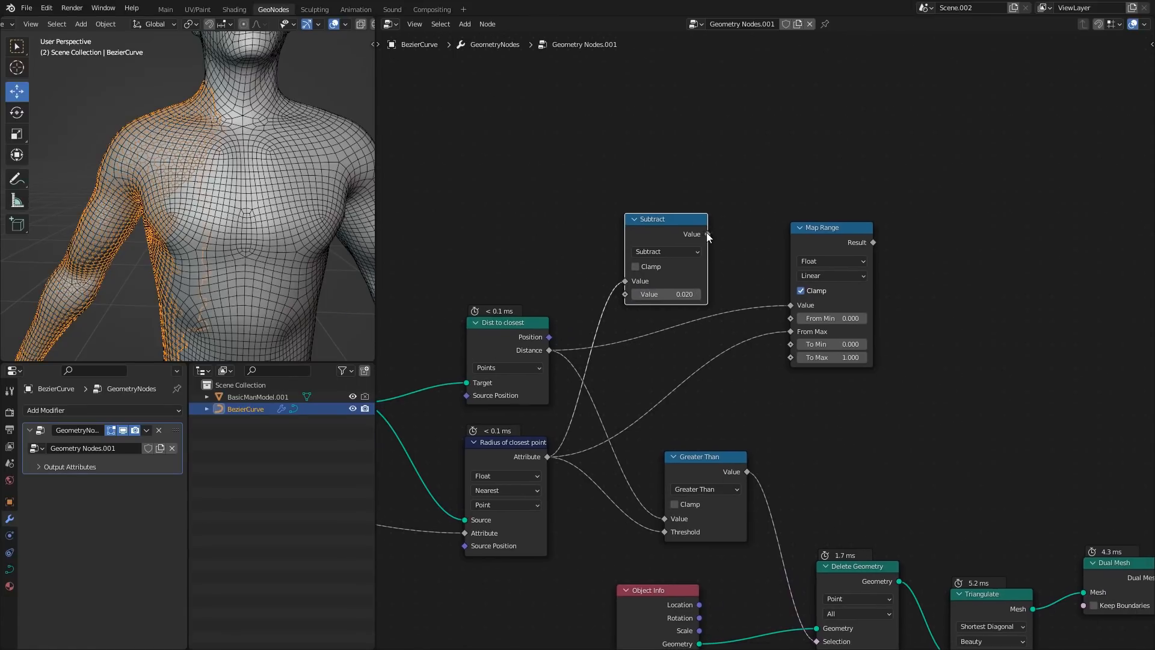
{"action": "left_click_drag", "start_coordinate": [708, 233], "coordinate": [791, 319]}
- Try extruding an extra point from the shoulder end of the arm curve, deleting it again before leaving edit mode
{"action": "middle_click_drag", "start_coordinate": [854, 177], "coordinate": [794, 197]}
{"action": "mouse_move", "coordinate": [265, 155]}
{"action": "middle_mouse_down"}
{"action": "mouse_move", "coordinate": [200, 165]}
{"action": "mouse_move", "coordinate": [212, 166]}
{"action": "middle_mouse_up"}
{"action": "key", "text": "Tab"}
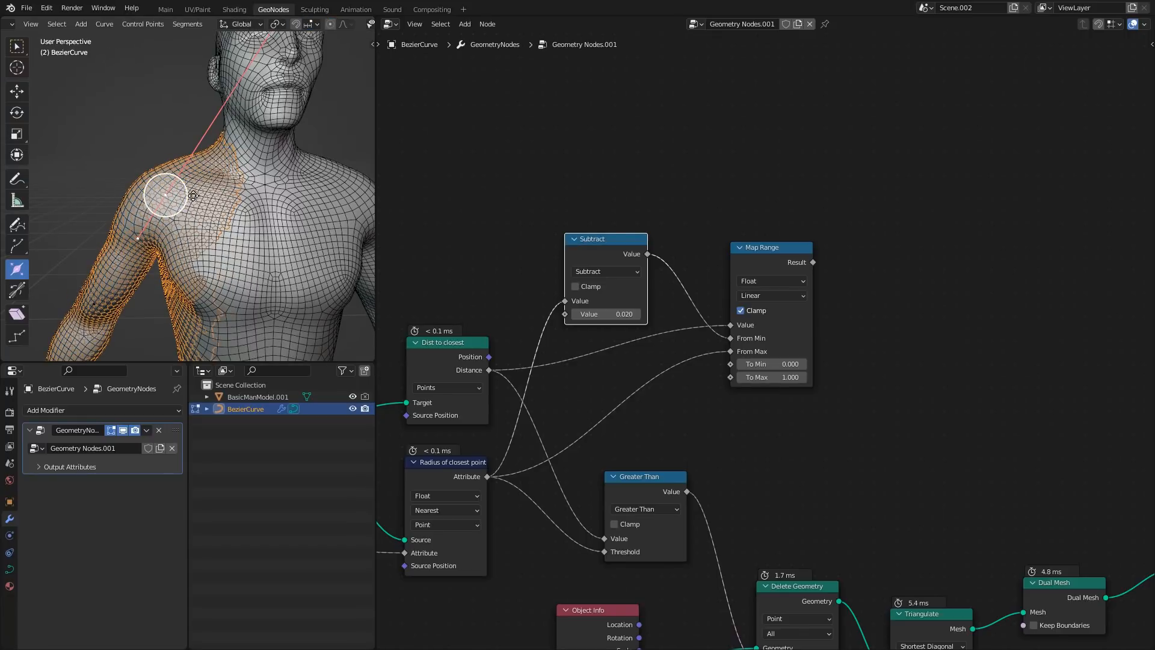
{"action": "key", "text": "g"}
{"action": "left_click", "coordinate": [230, 149]}
{"action": "key", "text": "x"}
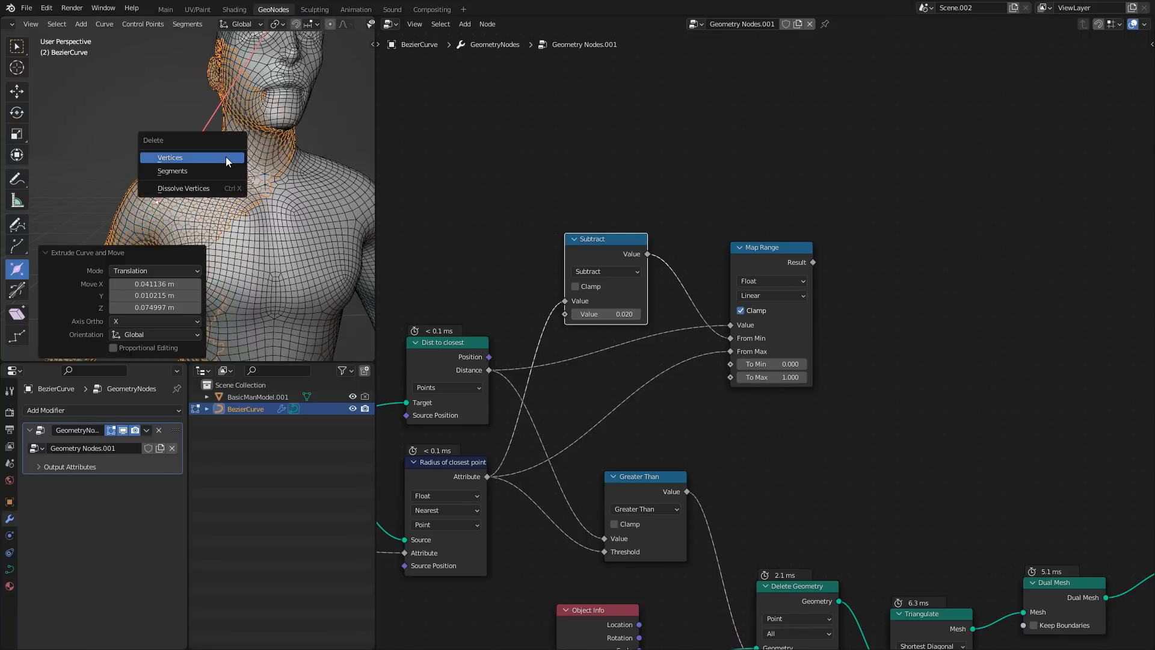
{"action": "left_click", "coordinate": [226, 157]}
{"action": "key", "text": "Tab"}
- Draw a small X annotation on the body's shoulder with the Annotate tool
{"action": "left_click", "coordinate": [23, 180]}
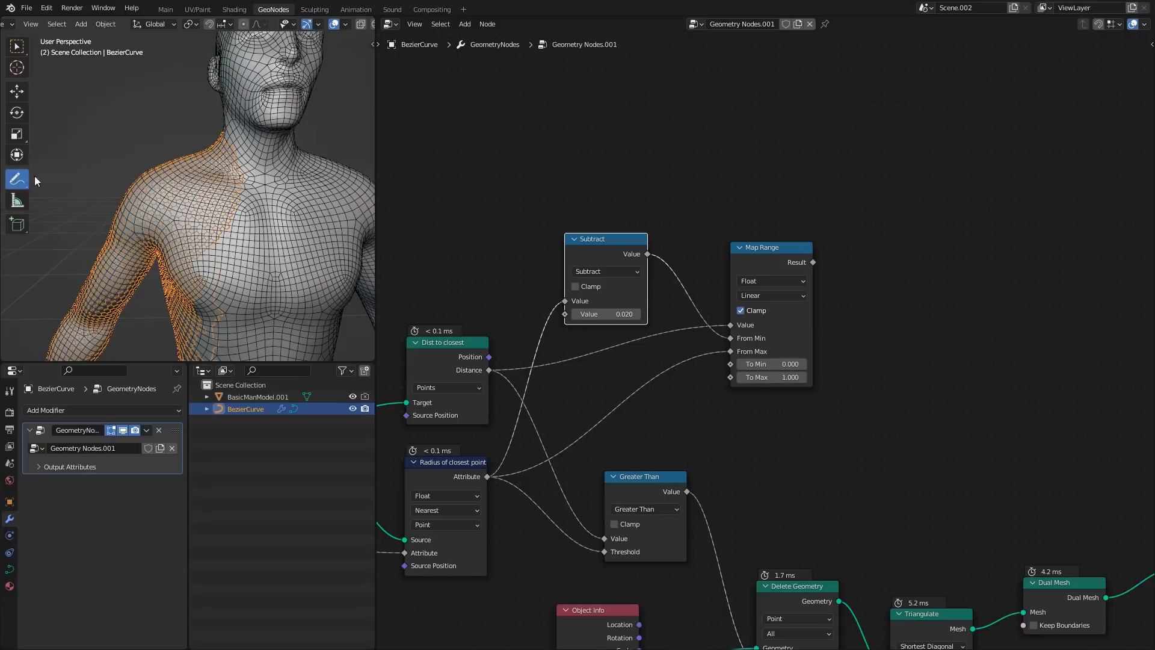
{"action": "middle_click_drag", "start_coordinate": [250, 129], "coordinate": [186, 163]}
{"action": "left_click_drag", "start_coordinate": [167, 182], "coordinate": [170, 190]}
{"action": "scroll", "coordinate": [194, 193], "scroll_direction": "up", "scroll_amount": 3}
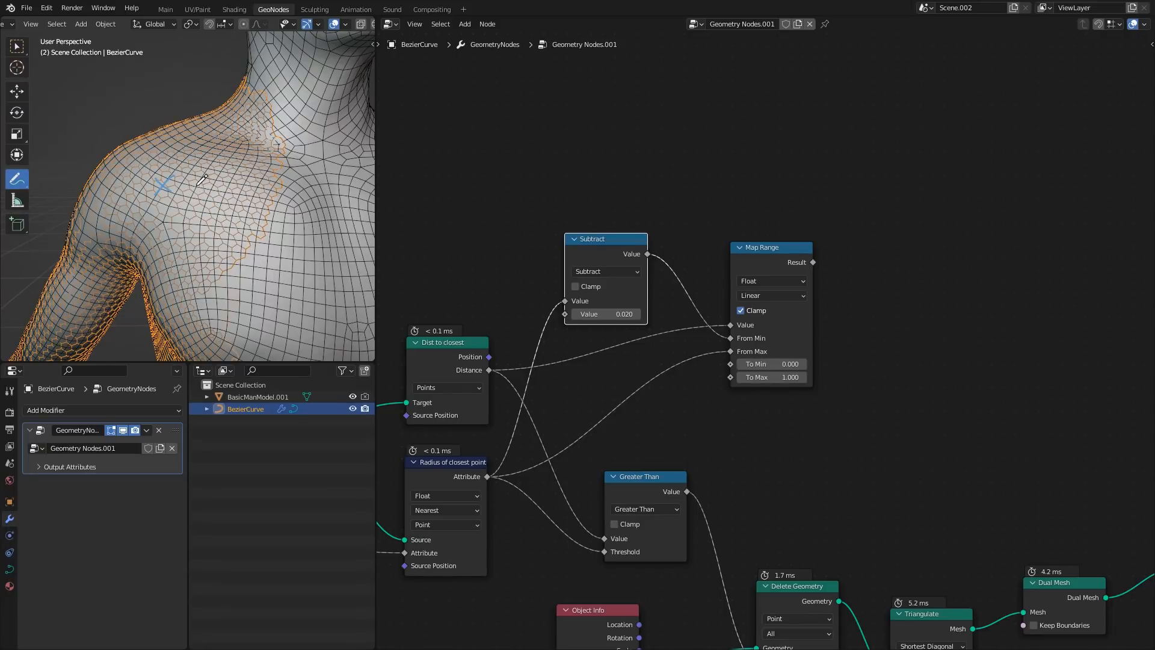
- Sketch a bent curve line ending in a dot, plus a separate small square, in the empty area of the node editor
{"action": "scroll", "coordinate": [202, 180], "scroll_direction": "down", "scroll_amount": 3}
{"action": "middle_click_drag", "start_coordinate": [680, 156], "coordinate": [557, 255]}
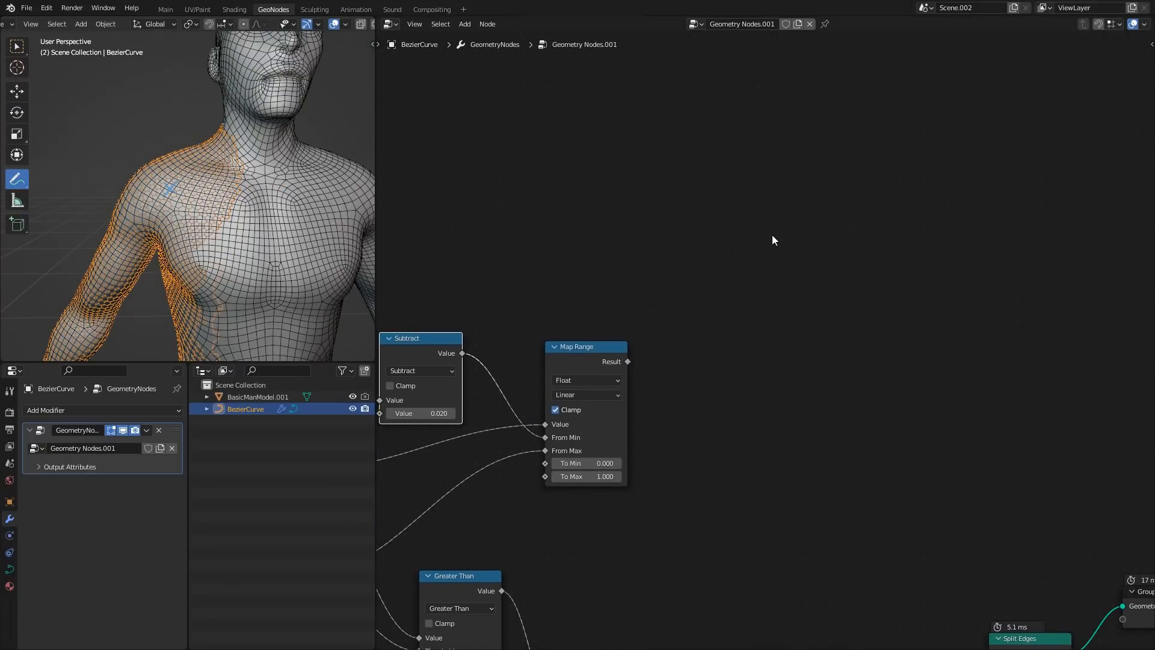
{"action": "middle_click_drag", "start_coordinate": [764, 233], "coordinate": [649, 280]}
{"action": "mouse_move", "coordinate": [584, 197]}
{"action": "left_mouse_down"}
{"action": "mouse_move", "coordinate": [737, 218]}
{"action": "mouse_move", "coordinate": [800, 316]}
{"action": "left_mouse_up"}
{"action": "middle_click_drag", "start_coordinate": [800, 316], "coordinate": [709, 305]}
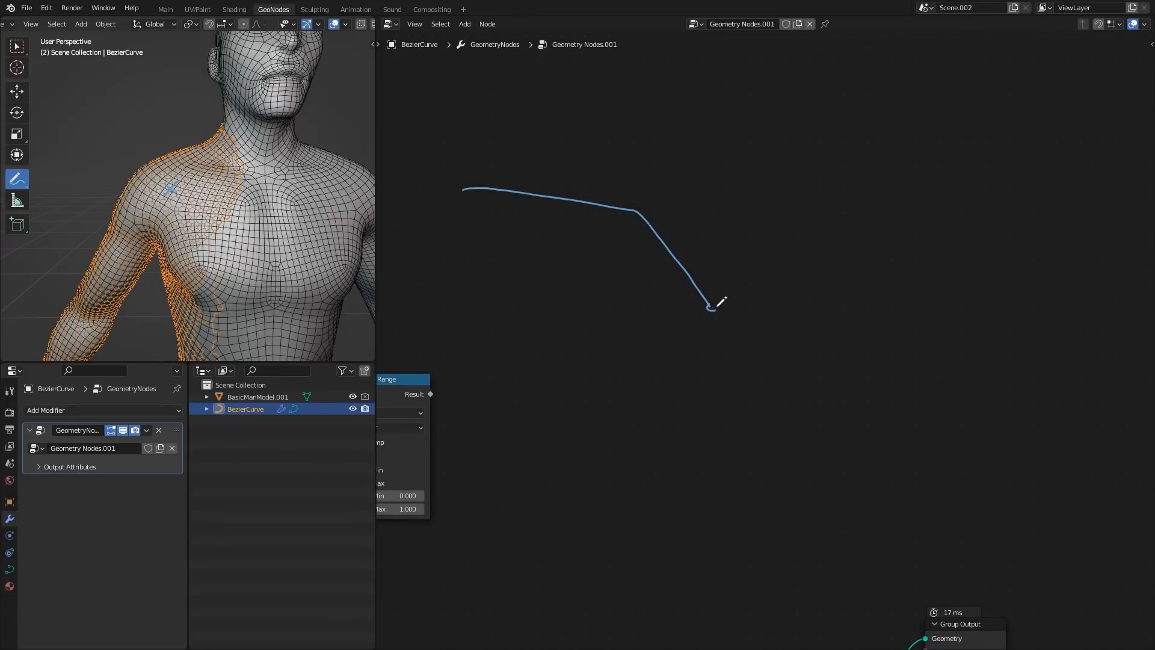
{"action": "left_click", "coordinate": [710, 308]}
{"action": "mouse_move", "coordinate": [876, 318]}
{"action": "left_mouse_down"}
{"action": "mouse_move", "coordinate": [911, 313]}
{"action": "mouse_move", "coordinate": [915, 357]}
{"action": "mouse_move", "coordinate": [861, 328]}
{"action": "mouse_move", "coordinate": [884, 315]}
{"action": "left_mouse_up"}
{"action": "middle_click_drag", "start_coordinate": [802, 289], "coordinate": [797, 283]}
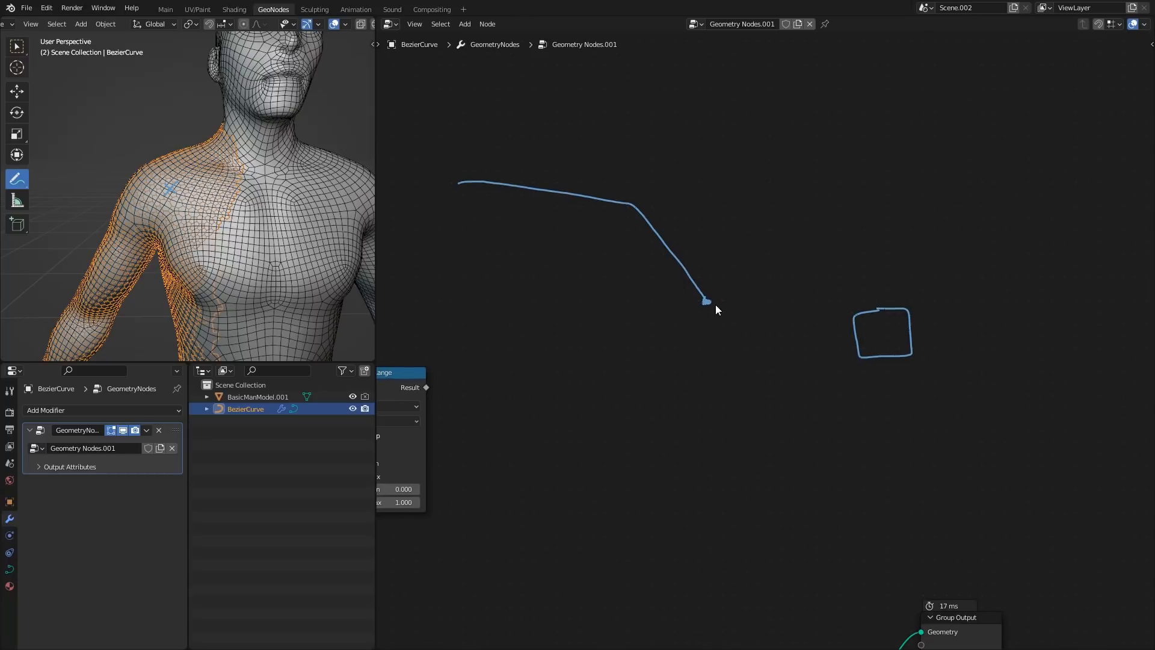
- Draw an arrow from the dot into the square, add a D label, and undo the extra stroke
{"action": "mouse_move", "coordinate": [759, 312]}
{"action": "left_mouse_down"}
{"action": "mouse_move", "coordinate": [883, 335]}
{"action": "mouse_move", "coordinate": [913, 383]}
{"action": "left_mouse_up"}
{"action": "mouse_move", "coordinate": [719, 164]}
{"action": "left_mouse_down"}
{"action": "mouse_move", "coordinate": [784, 186]}
{"action": "mouse_move", "coordinate": [801, 205]}
{"action": "left_mouse_up"}
{"action": "key", "text": "ctrl+z"}
{"action": "middle_click_drag", "start_coordinate": [799, 320], "coordinate": [774, 331]}
{"action": "scroll", "coordinate": [757, 314], "scroll_direction": "up", "scroll_amount": 1}
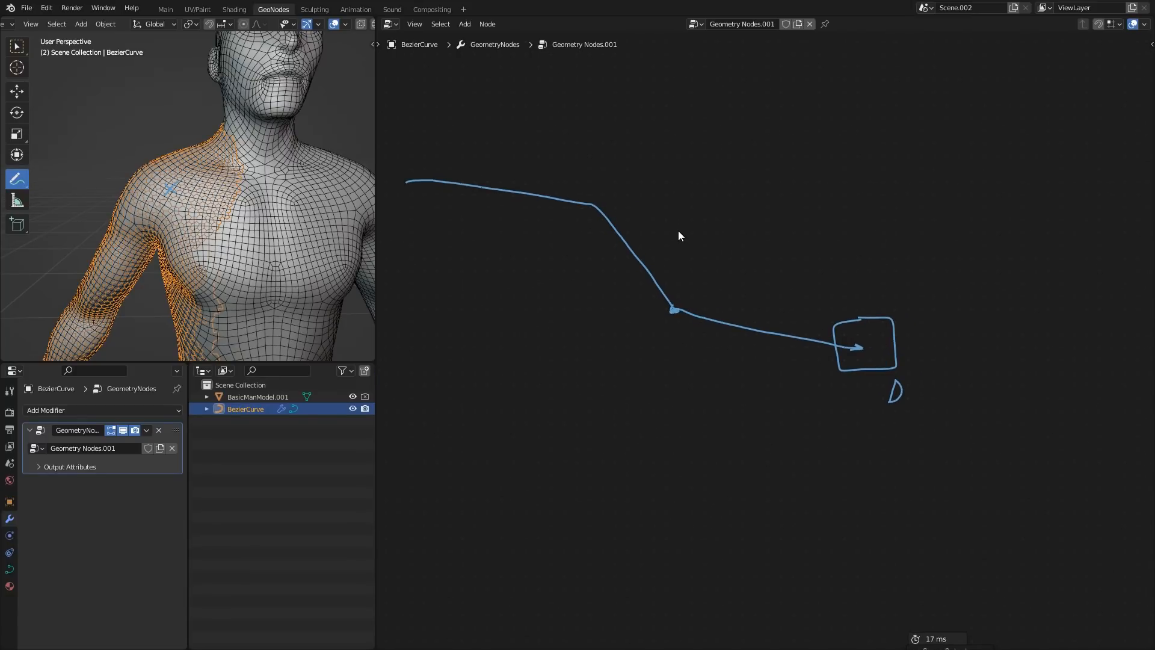
{"action": "scroll", "coordinate": [678, 230], "scroll_direction": "down", "scroll_amount": 3}
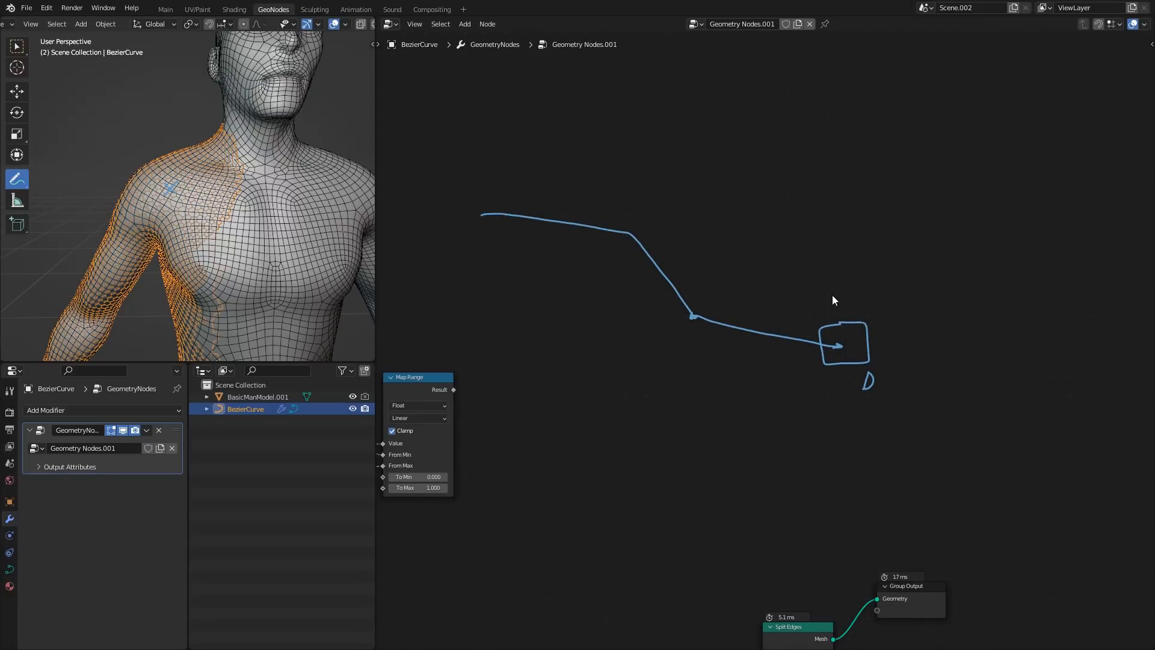
- Erase the square and its D label, and sketch a shorter arrow from the dot to a new small square
{"action": "mouse_move", "coordinate": [832, 299]}
{"action": "left_mouse_down", "text": "ctrl"}
{"action": "mouse_move", "coordinate": [838, 345]}
{"action": "mouse_move", "coordinate": [767, 336]}
{"action": "mouse_move", "coordinate": [793, 341]}
{"action": "mouse_move", "coordinate": [760, 321]}
{"action": "left_mouse_up", "text": "ctrl"}
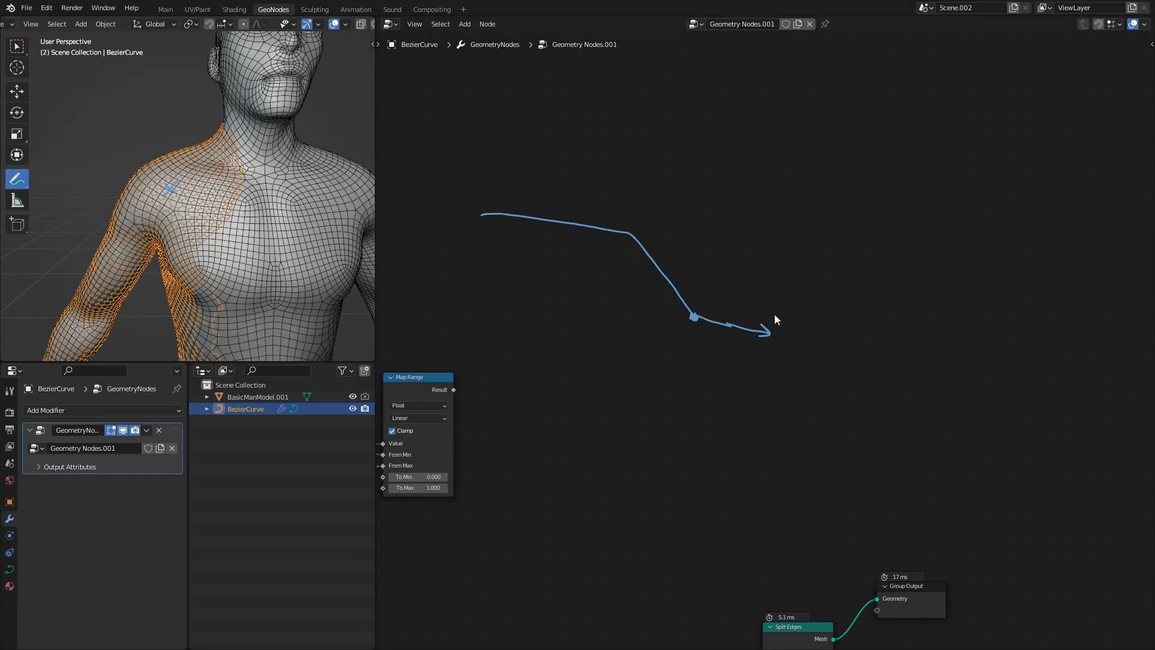
{"action": "scroll", "coordinate": [779, 337], "scroll_direction": "up", "scroll_amount": 1}
{"action": "mouse_move", "coordinate": [775, 334]}
{"action": "left_mouse_down"}
{"action": "mouse_move", "coordinate": [784, 303]}
{"action": "mouse_move", "coordinate": [823, 308]}
{"action": "mouse_move", "coordinate": [817, 345]}
{"action": "mouse_move", "coordinate": [782, 332]}
{"action": "left_mouse_up"}
{"action": "middle_click_drag", "start_coordinate": [741, 291], "coordinate": [718, 296]}
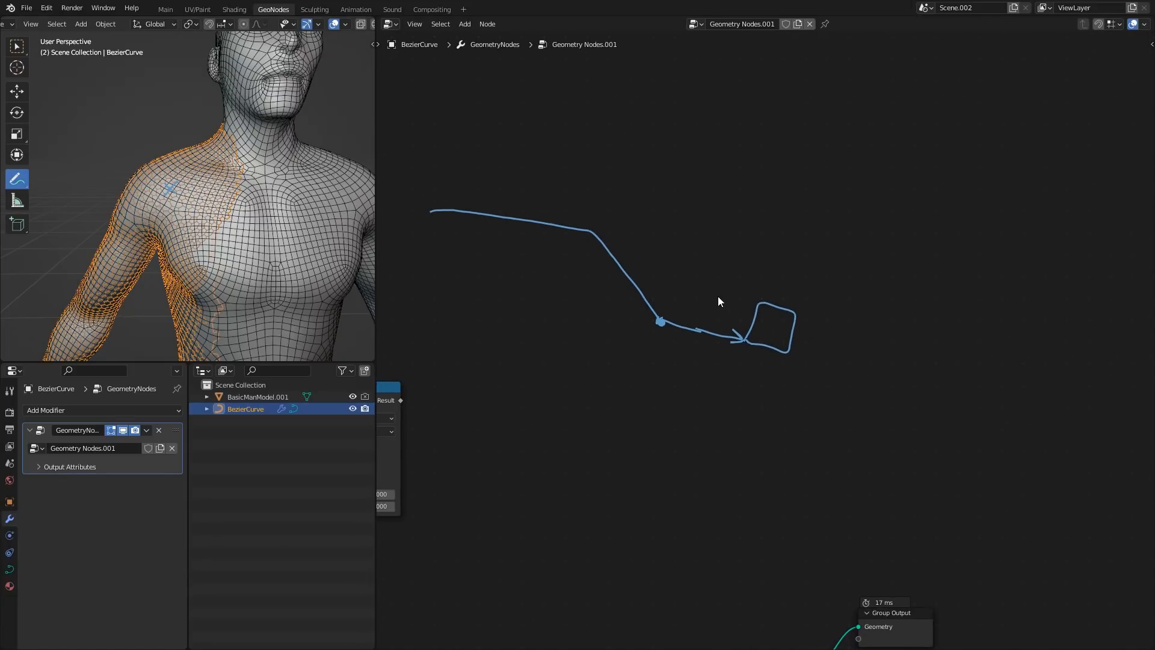
- Draw a large circle around the dot and square labelled R, and label the arrow D
{"action": "scroll", "coordinate": [716, 283], "scroll_direction": "up", "scroll_amount": 1}
{"action": "mouse_move", "coordinate": [682, 206]}
{"action": "left_mouse_down"}
{"action": "mouse_move", "coordinate": [800, 250]}
{"action": "mouse_move", "coordinate": [828, 395]}
{"action": "mouse_move", "coordinate": [696, 439]}
{"action": "mouse_move", "coordinate": [558, 385]}
{"action": "mouse_move", "coordinate": [611, 228]}
{"action": "mouse_move", "coordinate": [684, 199]}
{"action": "left_mouse_up"}
{"action": "mouse_move", "coordinate": [817, 247]}
{"action": "left_mouse_down"}
{"action": "mouse_move", "coordinate": [828, 219]}
{"action": "mouse_move", "coordinate": [828, 236]}
{"action": "left_mouse_up"}
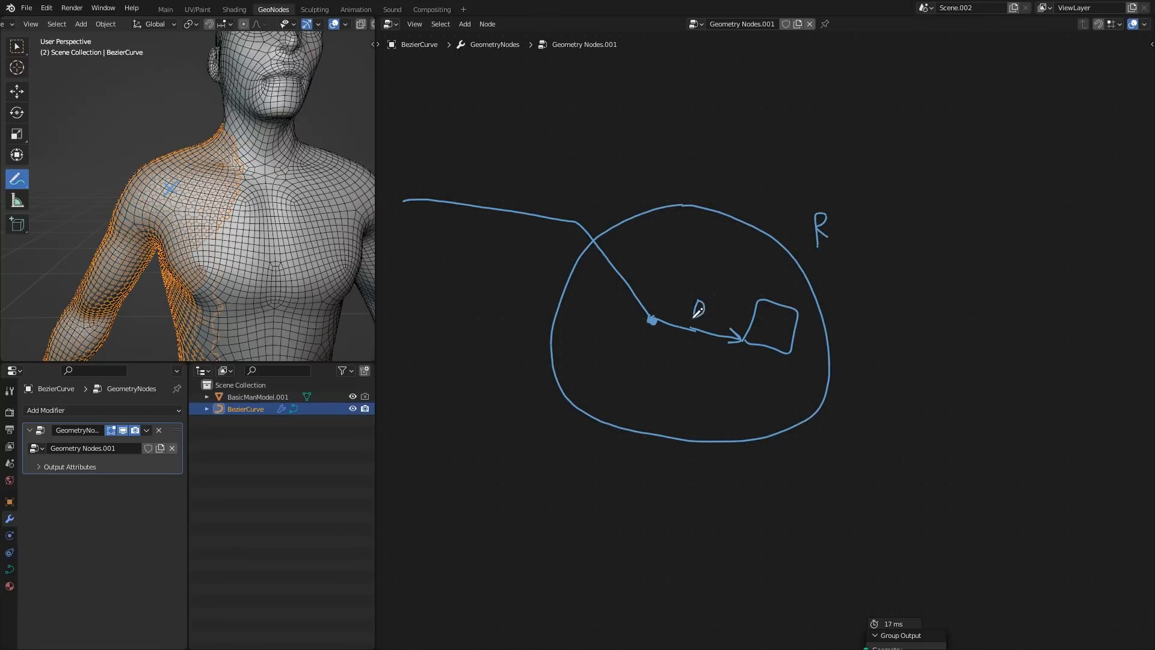
{"action": "left_click_drag", "start_coordinate": [698, 309], "coordinate": [700, 302]}
{"action": "scroll", "coordinate": [699, 302], "scroll_direction": "up", "scroll_amount": 4}
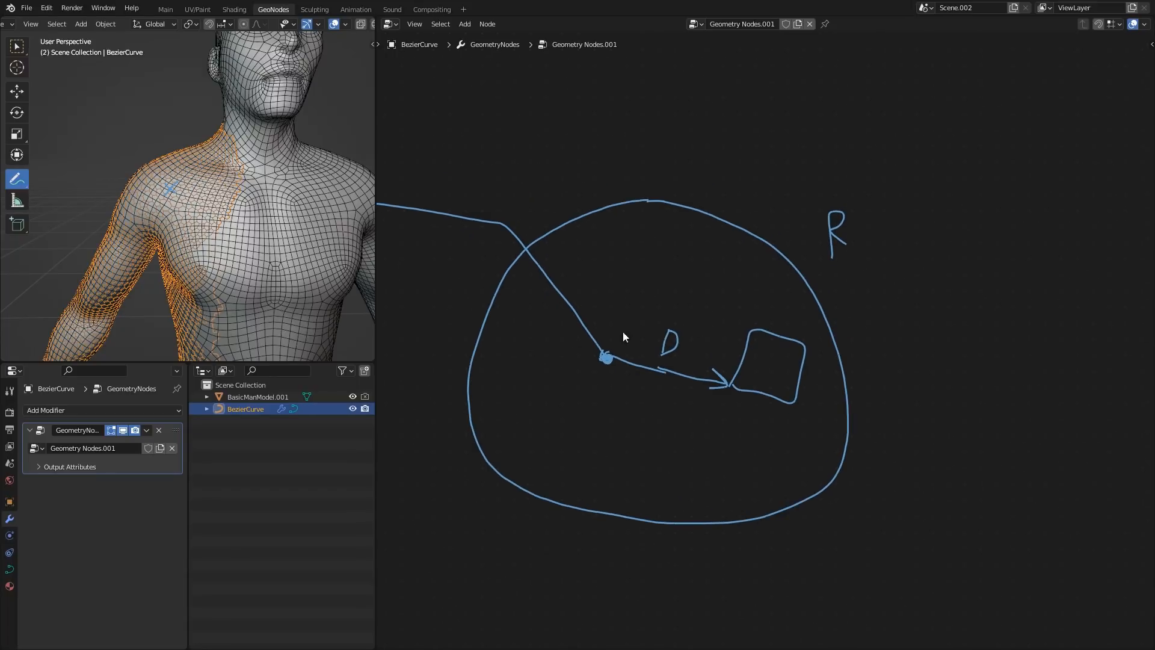
- Mark the arrow's start 0 and its tip X, and draw a dashed circle inside the large one
{"action": "left_click_drag", "start_coordinate": [603, 371], "coordinate": [602, 385]}
{"action": "mouse_move", "coordinate": [562, 302]}
{"action": "left_mouse_down"}
{"action": "mouse_move", "coordinate": [629, 274]}
{"action": "mouse_move", "coordinate": [716, 297]}
{"action": "left_mouse_up"}
{"action": "left_click_drag", "start_coordinate": [688, 467], "coordinate": [564, 425]}
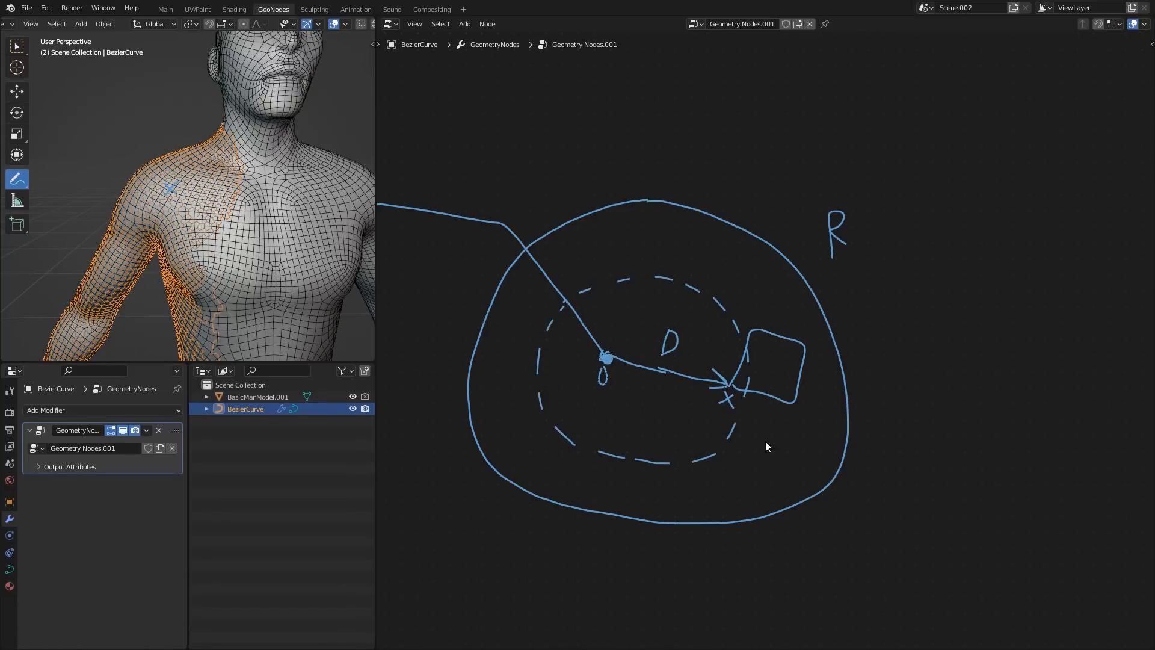
- Label the dashed circle R-A and draw a double-headed arrow between the two circles marked 0 and 1
{"action": "left_click_drag", "start_coordinate": [742, 456], "coordinate": [746, 421]}
{"action": "middle_click_drag", "start_coordinate": [762, 448], "coordinate": [698, 428]}
{"action": "left_click_drag", "start_coordinate": [697, 429], "coordinate": [731, 429]}
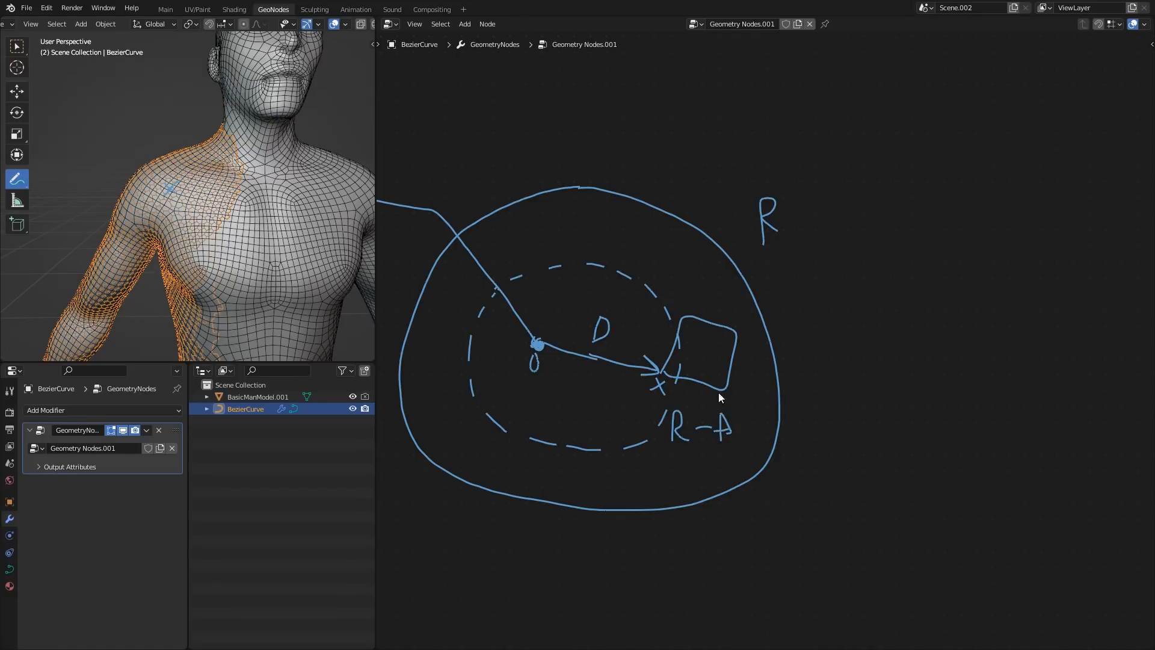
{"action": "middle_click_drag", "start_coordinate": [720, 397], "coordinate": [730, 413]}
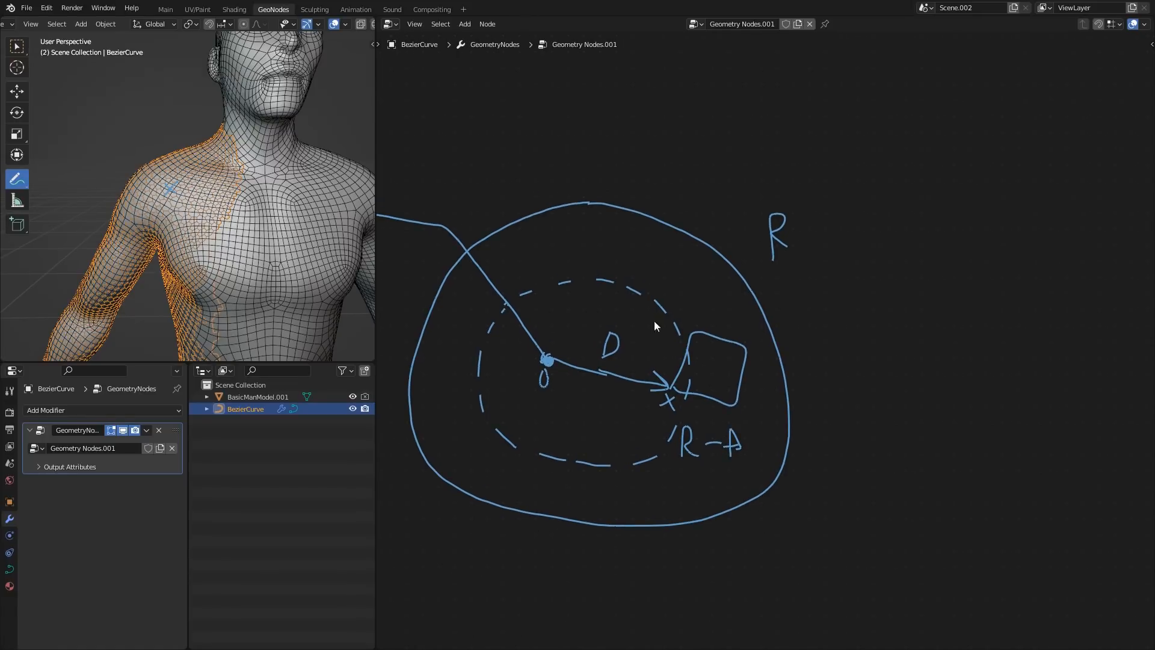
{"action": "left_click_drag", "start_coordinate": [617, 279], "coordinate": [630, 236]}
{"action": "left_click_drag", "start_coordinate": [642, 228], "coordinate": [647, 223]}
{"action": "scroll", "coordinate": [801, 336], "scroll_direction": "down", "scroll_amount": 1}
{"action": "mouse_move", "coordinate": [696, 291]}
{"action": "middle_mouse_down"}
{"action": "mouse_move", "coordinate": [752, 284]}
{"action": "mouse_move", "coordinate": [794, 336]}
{"action": "middle_mouse_up"}
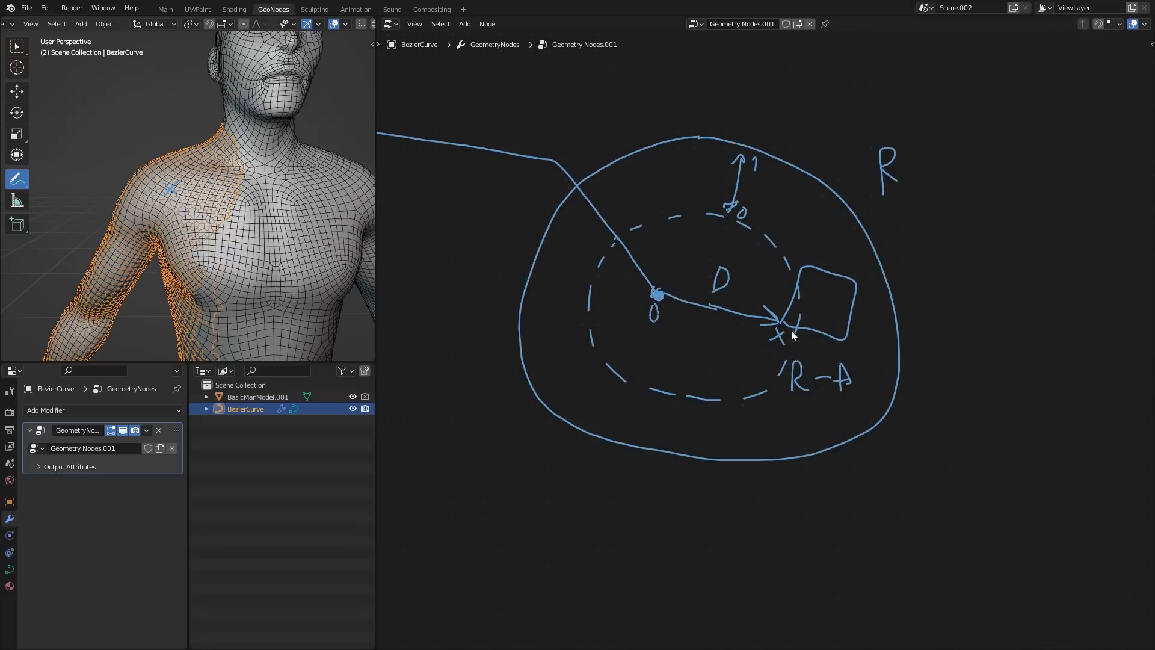
- Draw freehand annotation boxes around the Subtract node and the "Radius of closest point" node
{"action": "scroll", "coordinate": [773, 386], "scroll_direction": "down", "scroll_amount": 1}
{"action": "scroll", "coordinate": [638, 384], "scroll_direction": "down", "scroll_amount": 1}
{"action": "mouse_move", "coordinate": [638, 385]}
{"action": "middle_mouse_down"}
{"action": "mouse_move", "coordinate": [924, 329]}
{"action": "mouse_move", "coordinate": [1121, 346]}
{"action": "middle_mouse_up"}
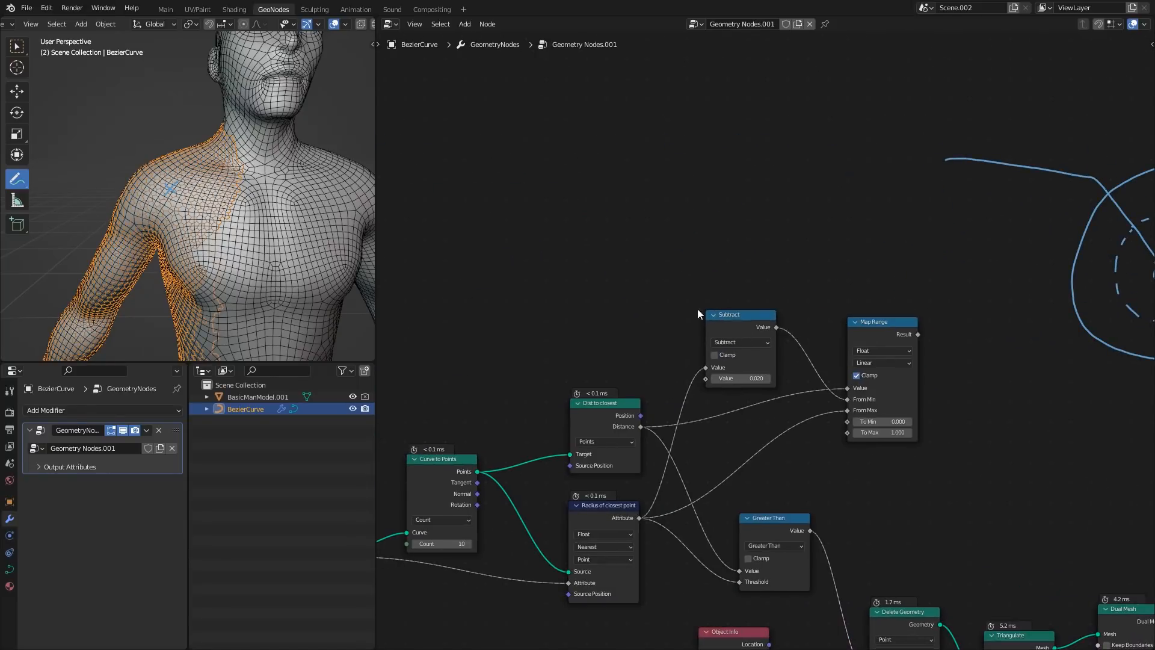
{"action": "mouse_move", "coordinate": [681, 298]}
{"action": "left_mouse_down"}
{"action": "mouse_move", "coordinate": [772, 297]}
{"action": "mouse_move", "coordinate": [703, 407]}
{"action": "mouse_move", "coordinate": [686, 305]}
{"action": "left_mouse_up"}
{"action": "middle_click_drag", "start_coordinate": [863, 355], "coordinate": [546, 343]}
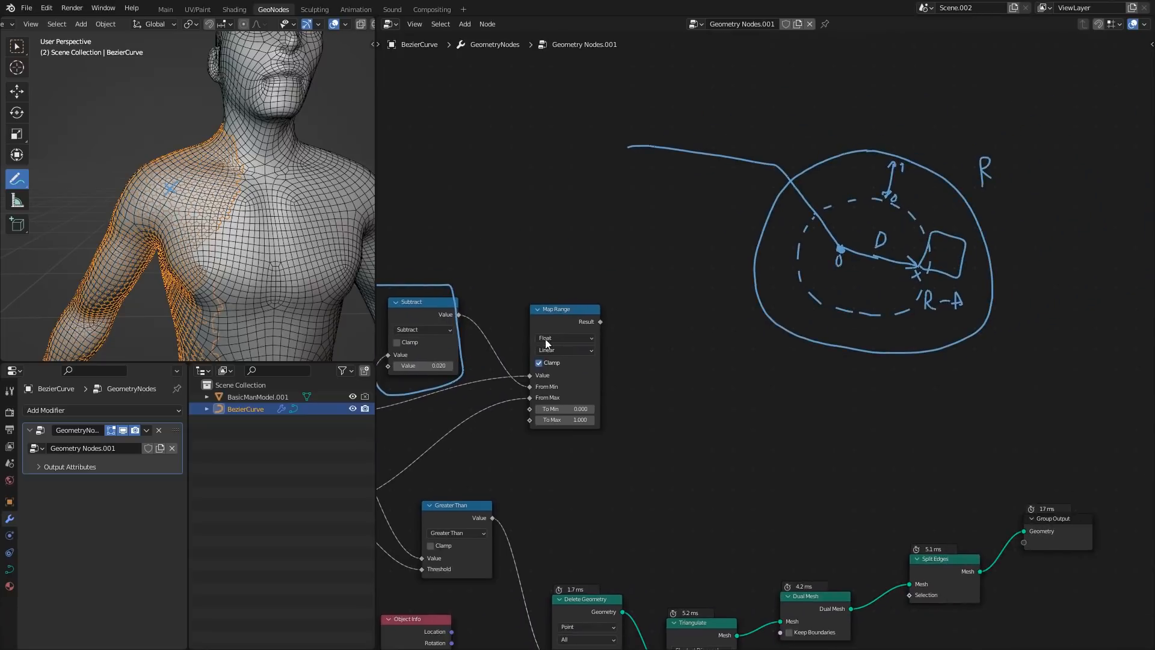
{"action": "middle_click_drag", "start_coordinate": [508, 418], "coordinate": [835, 287]}
{"action": "mouse_move", "coordinate": [623, 343]}
{"action": "left_mouse_down"}
{"action": "mouse_move", "coordinate": [661, 349]}
{"action": "mouse_move", "coordinate": [650, 461]}
{"action": "mouse_move", "coordinate": [569, 359]}
{"action": "mouse_move", "coordinate": [601, 346]}
{"action": "left_mouse_up"}
{"action": "middle_click_drag", "start_coordinate": [811, 308], "coordinate": [444, 436]}
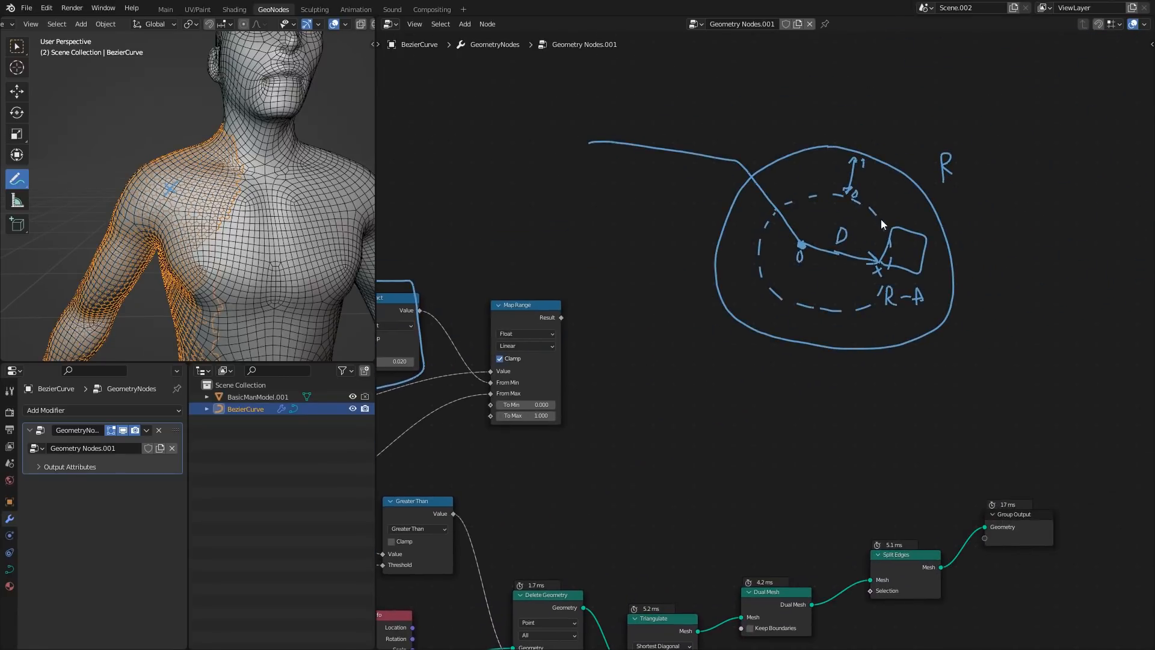
- Draw a freehand annotation box around the "Dist to closest" node
{"action": "left_click_drag", "start_coordinate": [867, 246], "coordinate": [833, 242]}
{"action": "middle_click_drag", "start_coordinate": [476, 319], "coordinate": [854, 294]}
{"action": "scroll", "coordinate": [775, 310], "scroll_direction": "up", "scroll_amount": 1}
{"action": "mouse_move", "coordinate": [570, 342]}
{"action": "left_mouse_down"}
{"action": "mouse_move", "coordinate": [661, 390]}
{"action": "mouse_move", "coordinate": [580, 432]}
{"action": "mouse_move", "coordinate": [559, 361]}
{"action": "left_mouse_up"}
{"action": "middle_click_drag", "start_coordinate": [897, 285], "coordinate": [710, 258]}
{"action": "scroll", "coordinate": [713, 240], "scroll_direction": "up", "scroll_amount": 3}
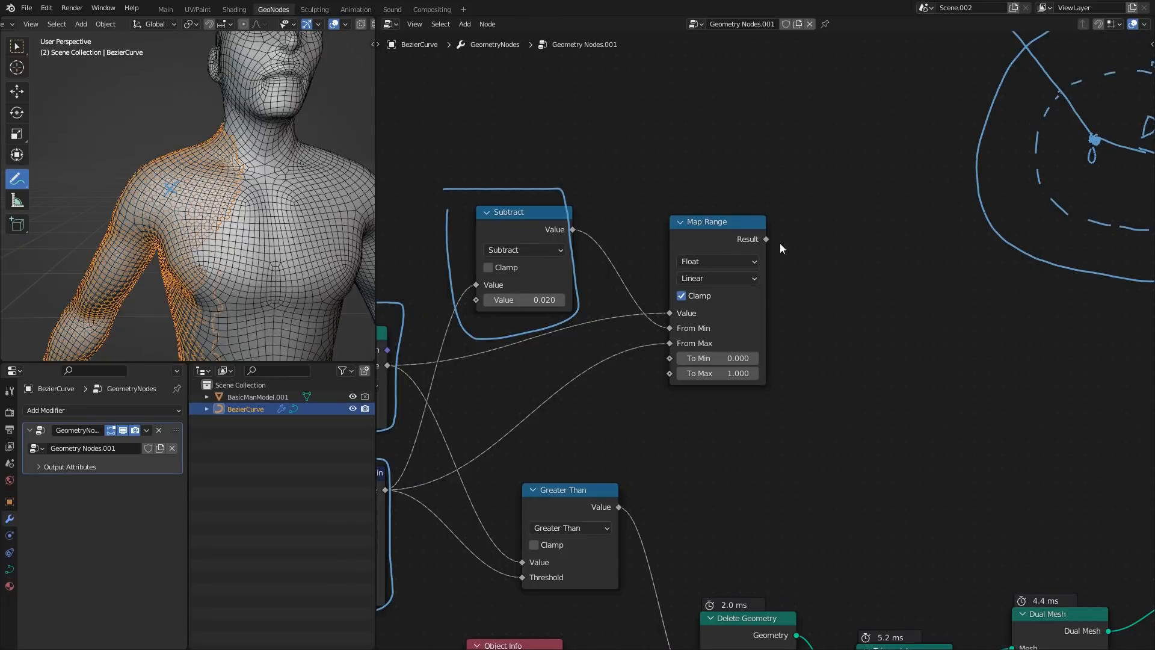
- Trace the link from the "Radius of closest point" attribute to Map Range's From Max with an annotation stroke
{"action": "middle_click_drag", "start_coordinate": [780, 243], "coordinate": [479, 359]}
{"action": "scroll", "coordinate": [629, 311], "scroll_direction": "down", "scroll_amount": 3}
{"action": "middle_click_drag", "start_coordinate": [629, 312], "coordinate": [876, 207]}
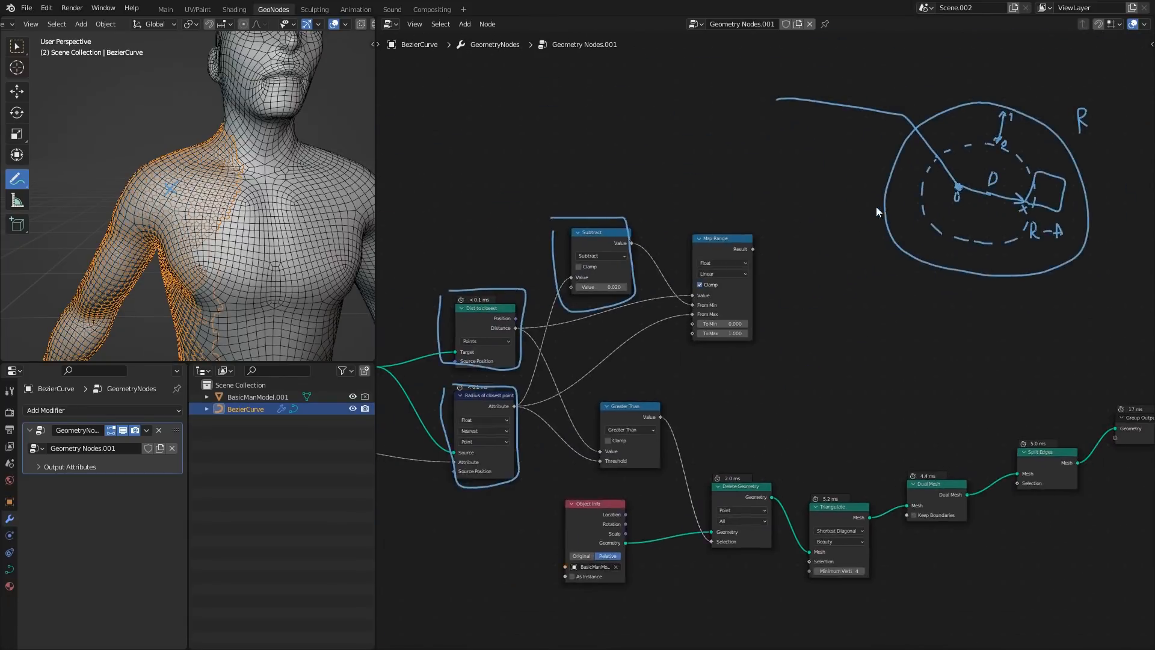
{"action": "scroll", "coordinate": [719, 301], "scroll_direction": "up", "scroll_amount": 3}
{"action": "middle_click_drag", "start_coordinate": [718, 301], "coordinate": [835, 319]}
{"action": "middle_click_drag", "start_coordinate": [757, 340], "coordinate": [695, 369]}
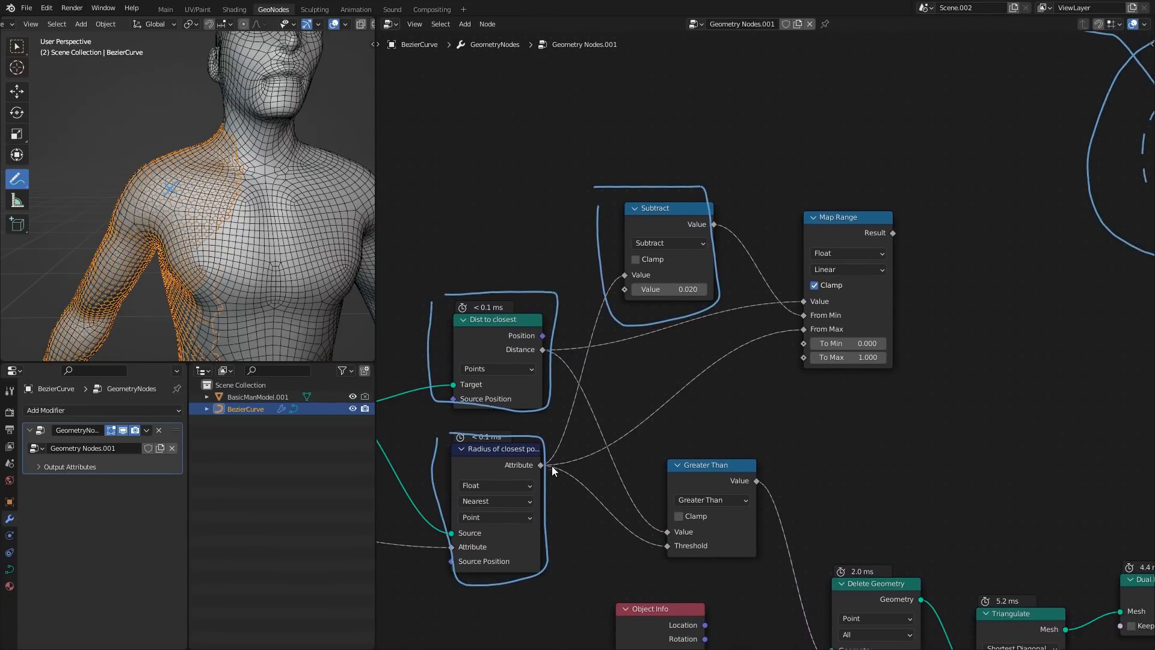
{"action": "mouse_move", "coordinate": [541, 465]}
{"action": "left_mouse_down"}
{"action": "mouse_move", "coordinate": [710, 360]}
{"action": "mouse_move", "coordinate": [794, 327]}
{"action": "left_mouse_up"}
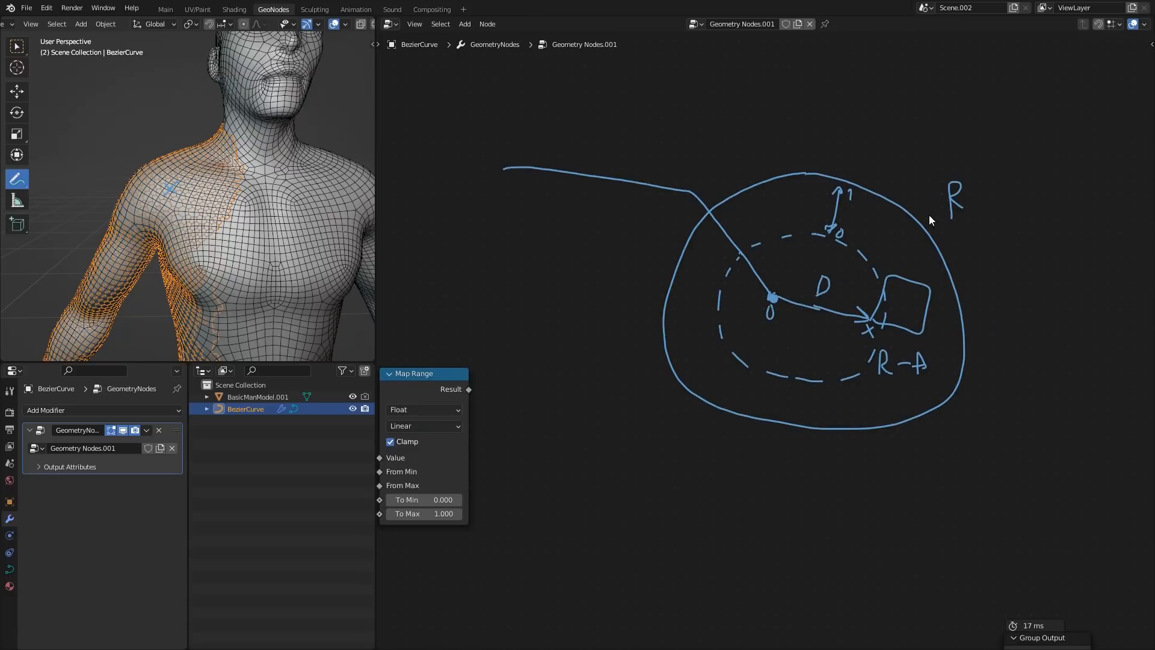
- Underline To Max and From Max on the Map Range node with annotation strokes
{"action": "mouse_move", "coordinate": [935, 179]}
{"action": "left_mouse_down"}
{"action": "mouse_move", "coordinate": [932, 209]}
{"action": "mouse_move", "coordinate": [947, 206]}
{"action": "left_mouse_up"}
{"action": "middle_click_drag", "start_coordinate": [603, 297], "coordinate": [821, 179]}
{"action": "scroll", "coordinate": [765, 339], "scroll_direction": "up", "scroll_amount": 2}
{"action": "left_click_drag", "start_coordinate": [624, 411], "coordinate": [659, 415]}
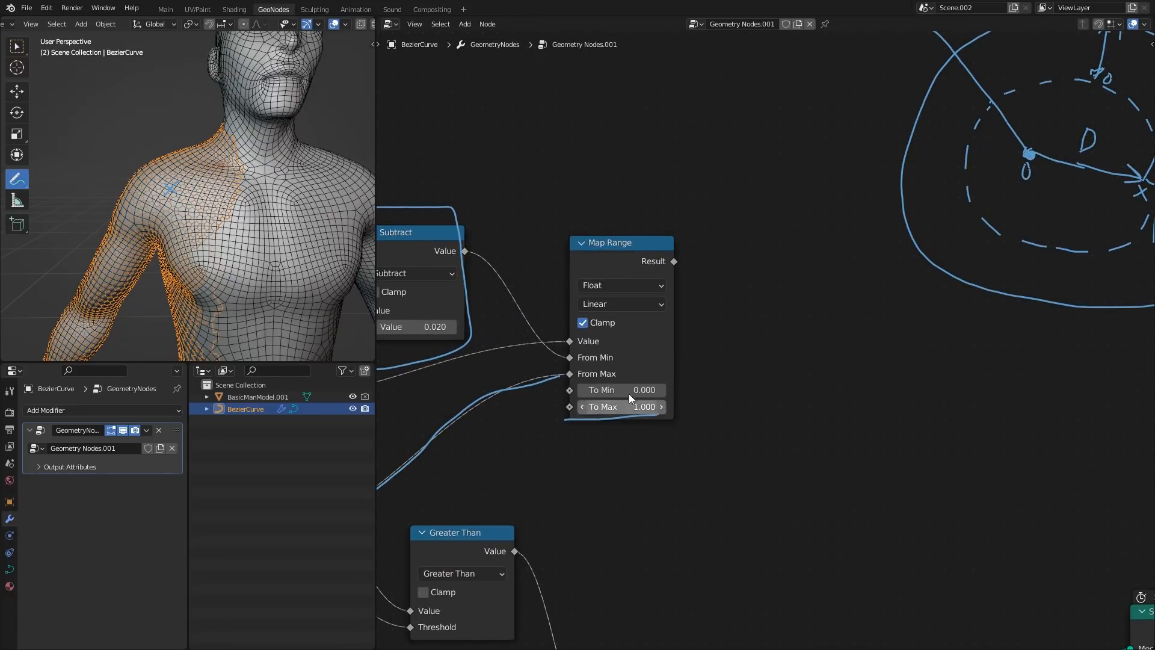
{"action": "left_click_drag", "start_coordinate": [565, 379], "coordinate": [617, 377]}
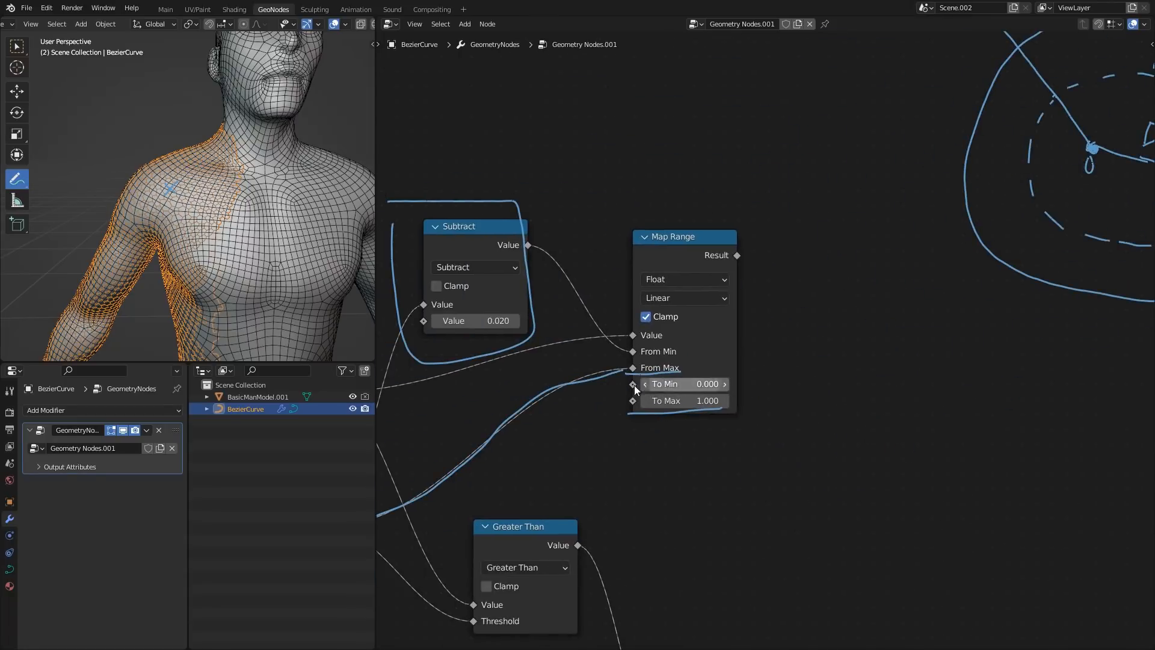
- Underline Map Range's From Min and To Min and the Subtract node's 0.020 value with annotation strokes
{"action": "middle_click_drag", "start_coordinate": [395, 455], "coordinate": [633, 387]}
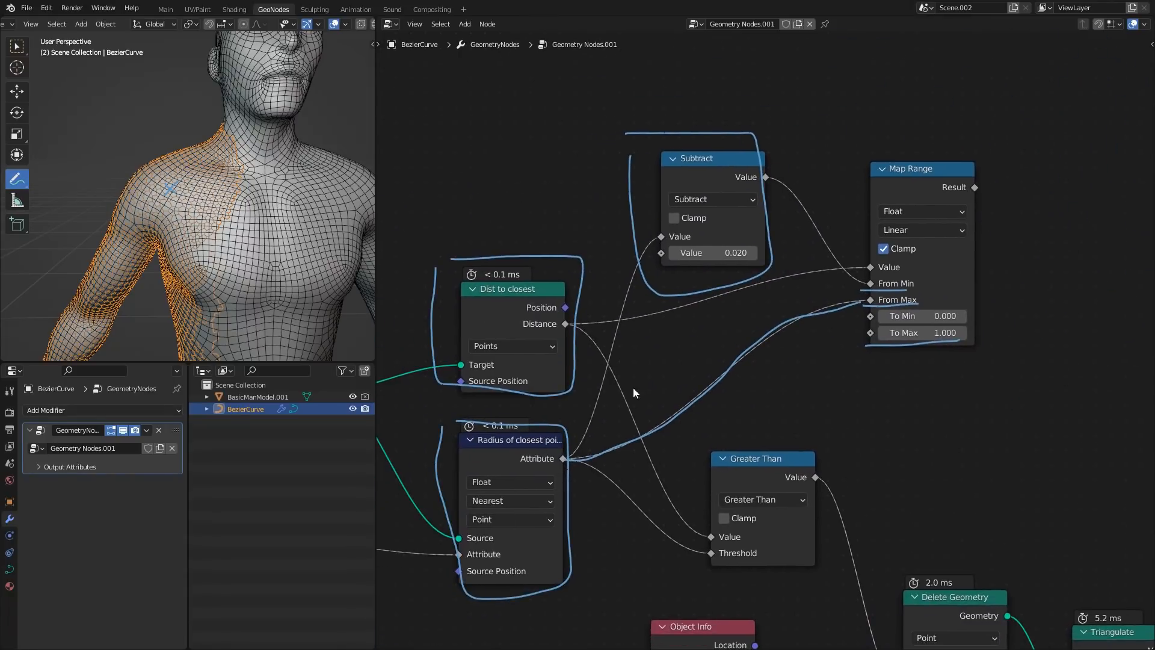
{"action": "left_click_drag", "start_coordinate": [661, 269], "coordinate": [737, 267]}
{"action": "middle_click_drag", "start_coordinate": [731, 268], "coordinate": [415, 302]}
{"action": "scroll", "coordinate": [415, 302], "scroll_direction": "up", "scroll_amount": 2}
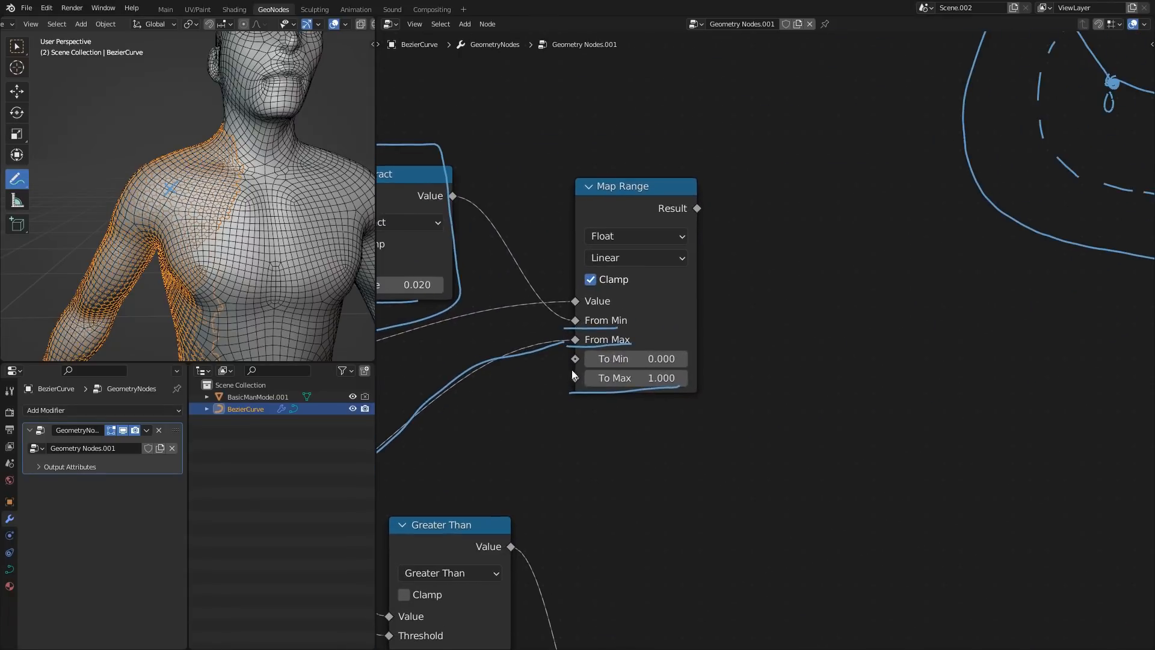
{"action": "left_click_drag", "start_coordinate": [563, 369], "coordinate": [687, 366]}
{"action": "middle_click_drag", "start_coordinate": [719, 285], "coordinate": [790, 360]}
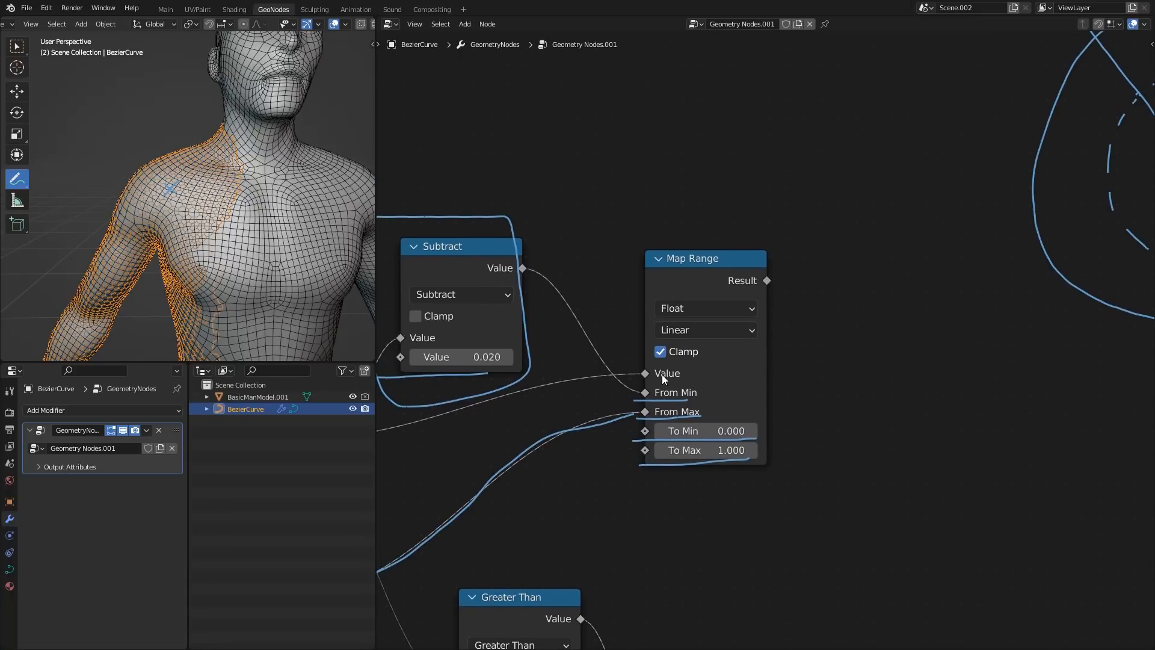
- Draw an annotation line from the Distance output of "Dist to closest" to the inputs of Map Range
{"action": "scroll", "coordinate": [659, 374], "scroll_direction": "down", "scroll_amount": 4}
{"action": "middle_click_drag", "start_coordinate": [391, 431], "coordinate": [574, 363]}
{"action": "scroll", "coordinate": [574, 362], "scroll_direction": "up", "scroll_amount": 2}
{"action": "left_click_drag", "start_coordinate": [599, 368], "coordinate": [901, 304]}
{"action": "scroll", "coordinate": [888, 314], "scroll_direction": "down", "scroll_amount": 3}
{"action": "middle_click_drag", "start_coordinate": [957, 317], "coordinate": [782, 416]}
{"action": "scroll", "coordinate": [807, 391], "scroll_direction": "down", "scroll_amount": 4}
{"action": "mouse_move", "coordinate": [850, 345]}
{"action": "middle_mouse_down"}
{"action": "mouse_move", "coordinate": [801, 354]}
{"action": "mouse_move", "coordinate": [897, 271]}
{"action": "middle_mouse_up"}
{"action": "scroll", "coordinate": [861, 300], "scroll_direction": "up", "scroll_amount": 3}
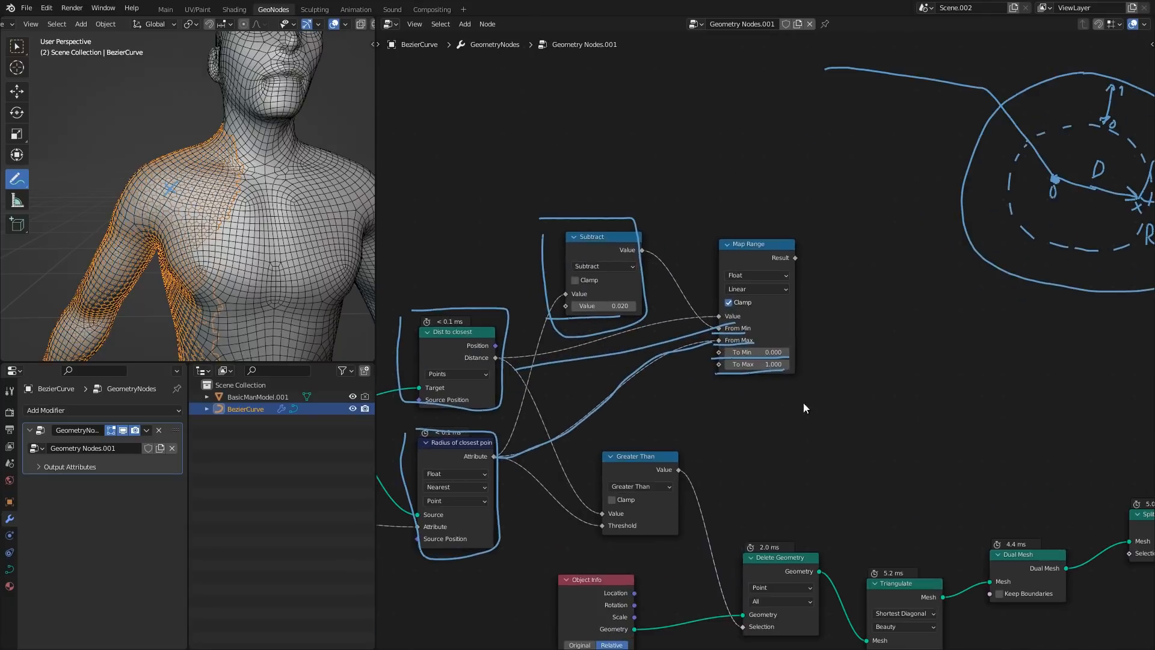
- Advance to frame 3 and move Split Edges and Group Output apart to make room between them
{"action": "key", "text": "Right"}
{"action": "middle_click_drag", "start_coordinate": [817, 388], "coordinate": [671, 315]}
{"action": "scroll", "coordinate": [700, 323], "scroll_direction": "down", "scroll_amount": 2}
{"action": "left_click_drag", "start_coordinate": [850, 373], "coordinate": [827, 385]}
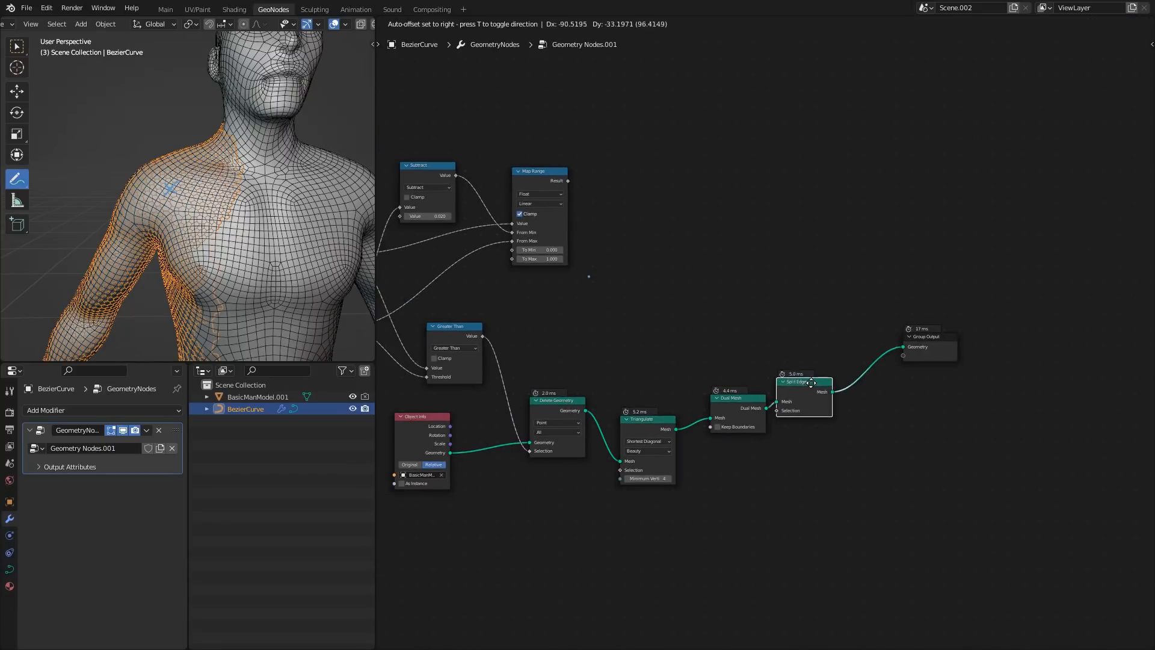
{"action": "left_click_drag", "start_coordinate": [926, 337], "coordinate": [957, 245]}
{"action": "middle_click_drag", "start_coordinate": [765, 291], "coordinate": [708, 324]}
{"action": "key", "text": "shift+a"}
{"action": "type", "text": "trans"}
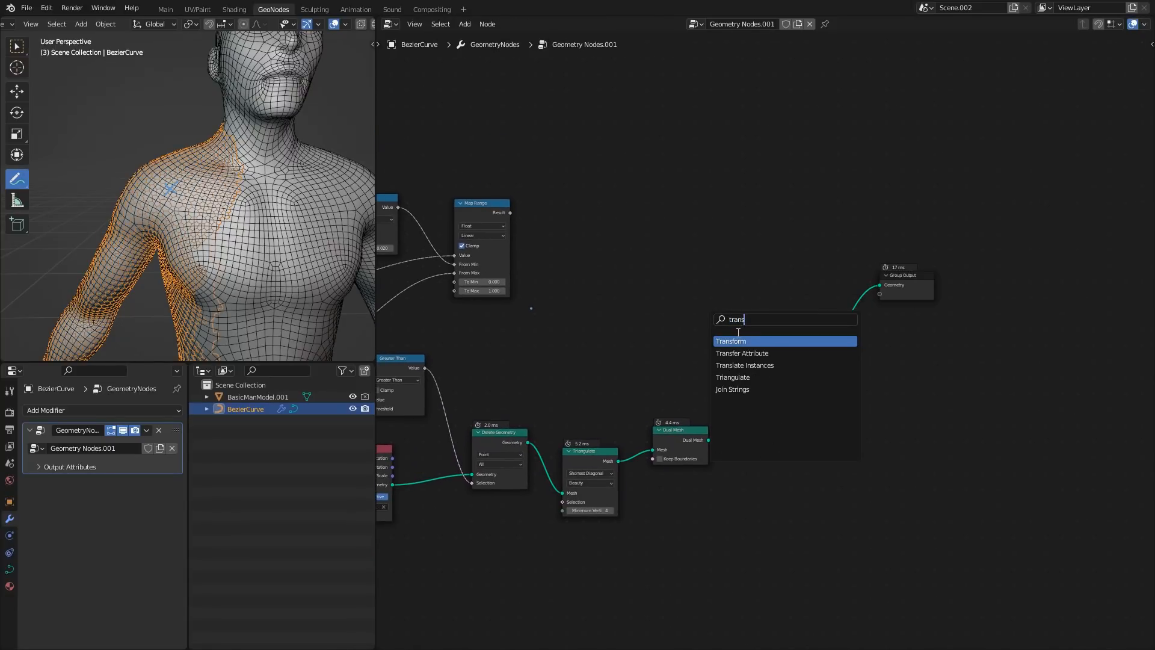
{"action": "key", "text": "Escape"}
- Shift Group Output slightly and insert a Set Position node on the link between Split Edges and Group Output
{"action": "left_click_drag", "start_coordinate": [883, 290], "coordinate": [904, 287]}
{"action": "key", "text": "shift+a"}
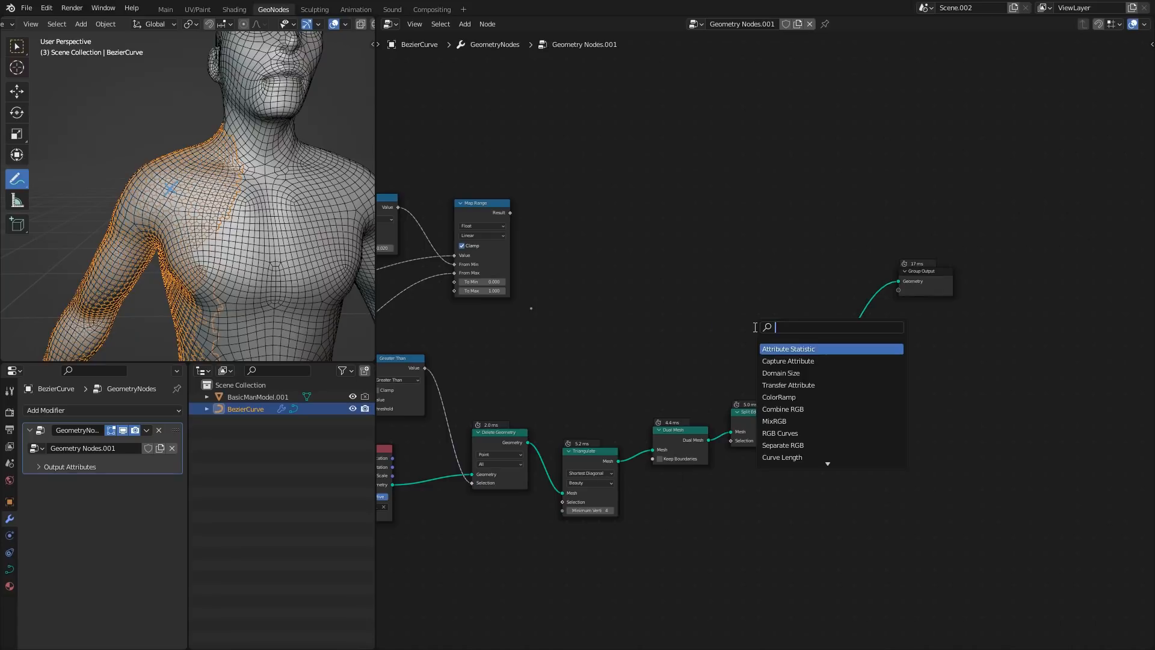
{"action": "type", "text": "set pos"}
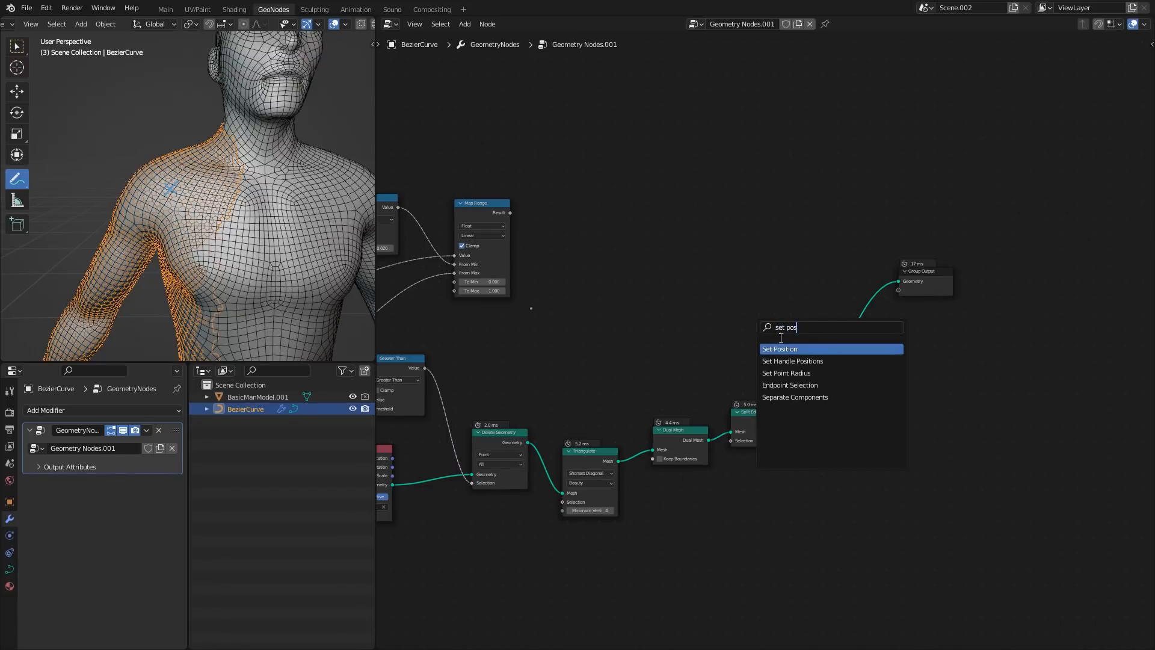
{"action": "key", "text": "Return"}
{"action": "left_click", "coordinate": [850, 305]}
{"action": "middle_click_drag", "start_coordinate": [850, 304], "coordinate": [824, 317]}
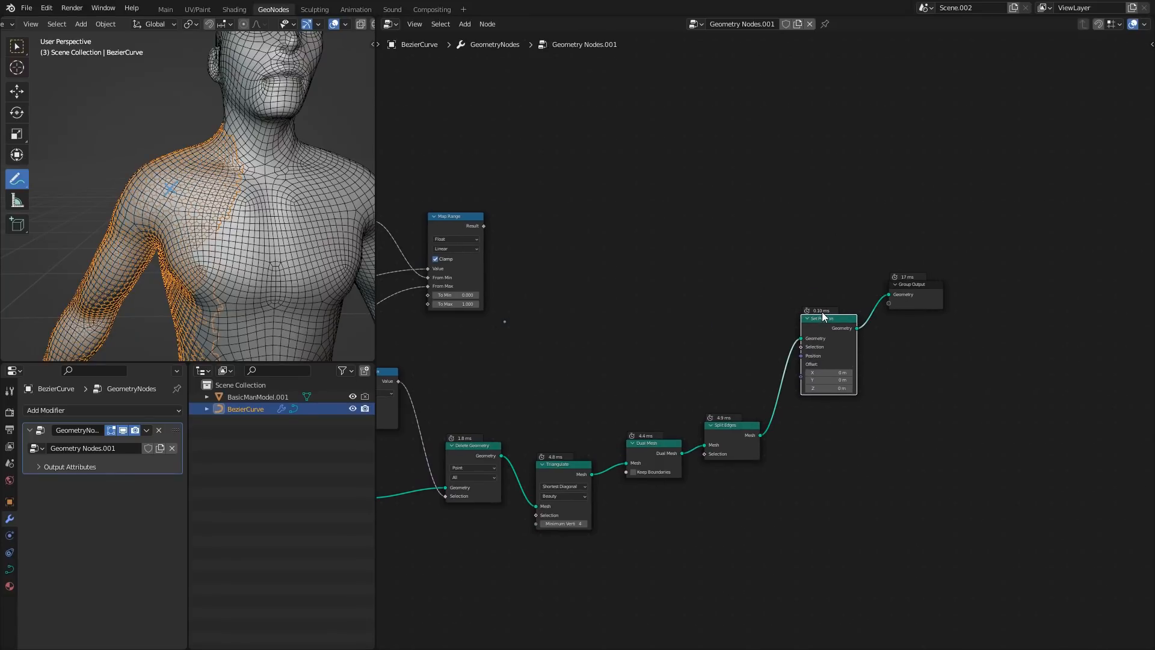
{"action": "scroll", "coordinate": [590, 288], "scroll_direction": "up", "scroll_amount": 1}
- Add a Normal node beside Set Position and connect its Normal output to Set Position's Offset
{"action": "key", "text": "shift+a"}
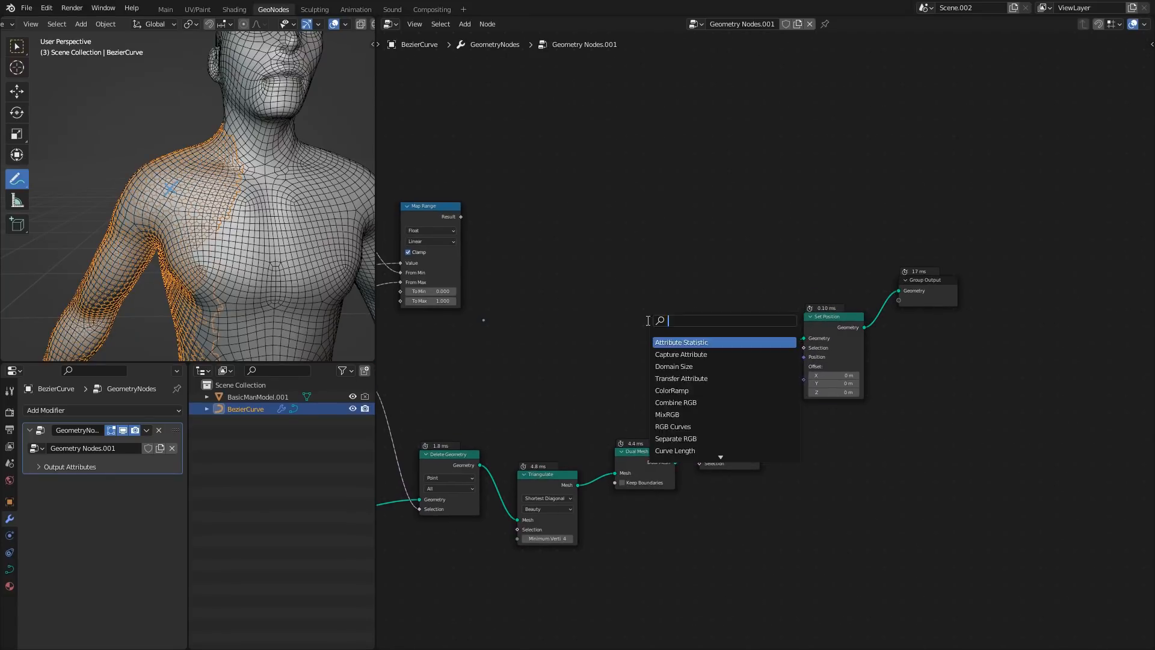
{"action": "type", "text": "nor"}
{"action": "key", "text": "Return"}
{"action": "left_click", "coordinate": [696, 346]}
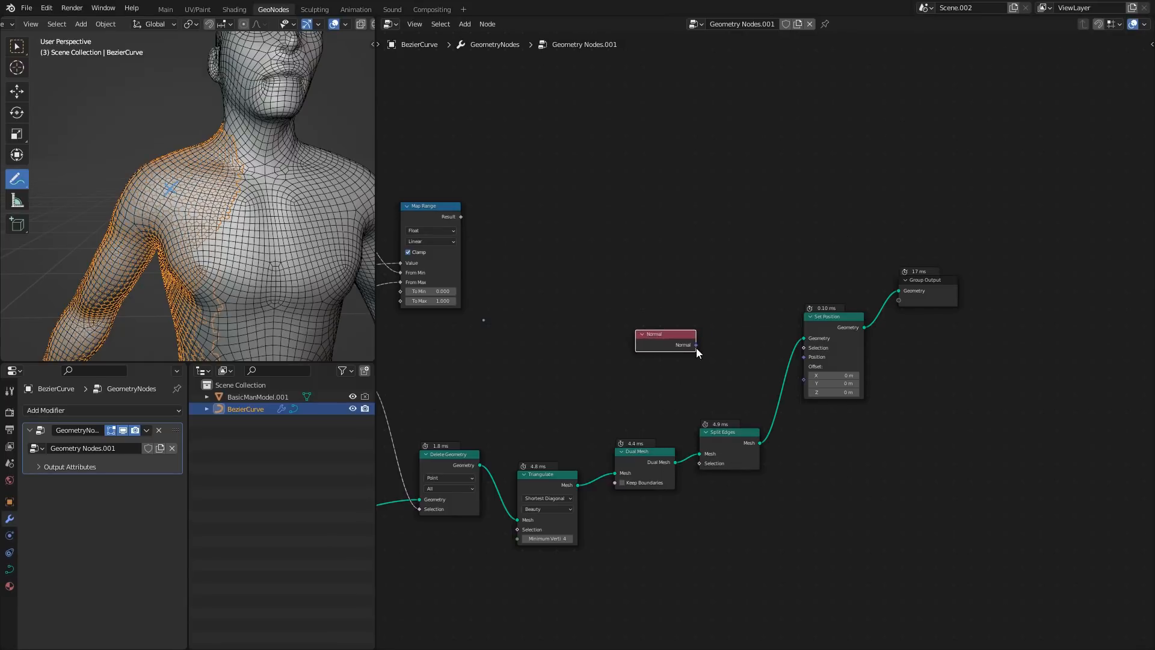
{"action": "left_click_drag", "start_coordinate": [695, 345], "coordinate": [806, 378]}
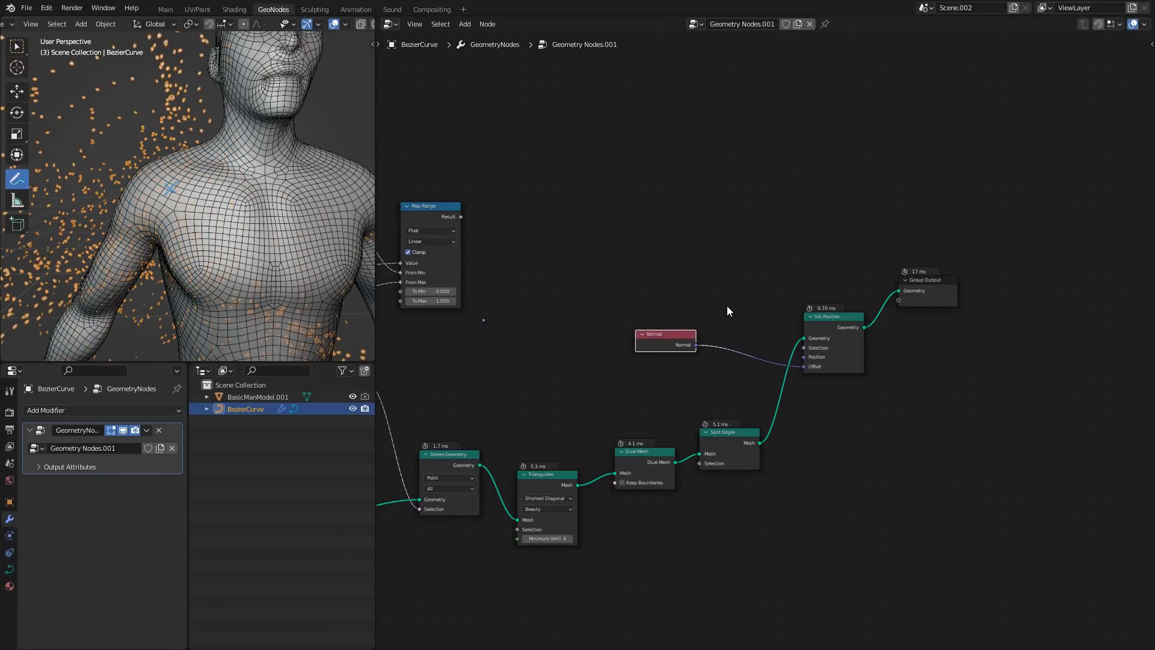
{"action": "left_click_drag", "start_coordinate": [681, 338], "coordinate": [669, 344]}
{"action": "scroll", "coordinate": [669, 344], "scroll_direction": "up", "scroll_amount": 1}
{"action": "middle_click_drag", "start_coordinate": [664, 276], "coordinate": [672, 463]}
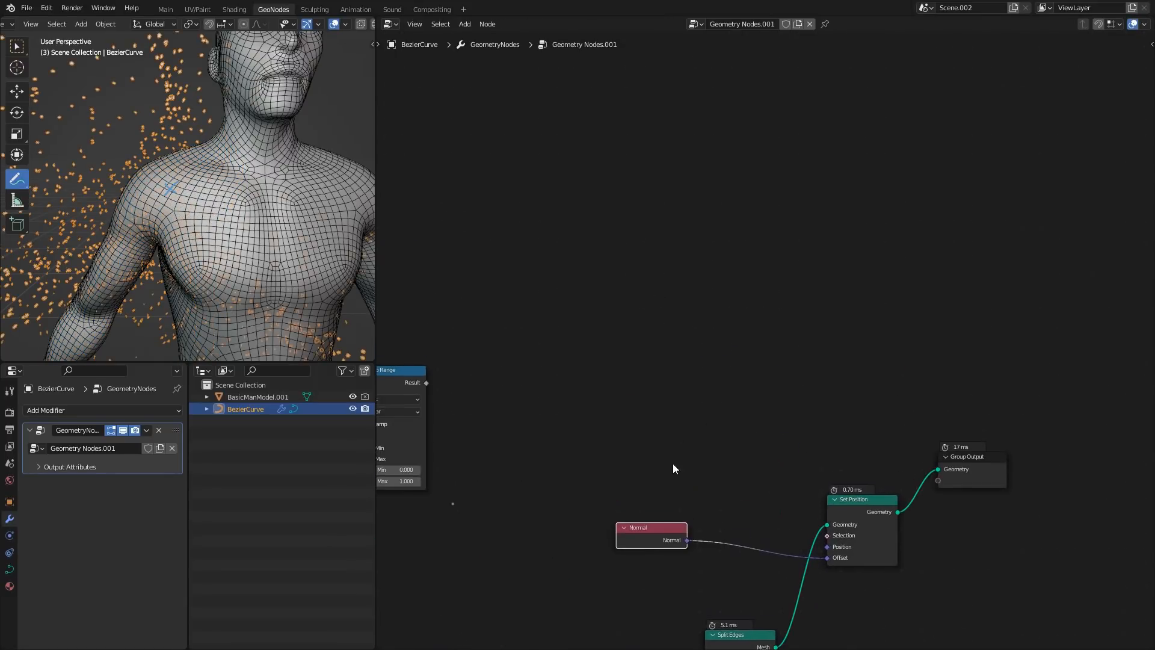
{"action": "mouse_move", "coordinate": [724, 222]}
{"action": "left_mouse_down"}
{"action": "mouse_move", "coordinate": [760, 215]}
{"action": "mouse_move", "coordinate": [769, 247]}
{"action": "mouse_move", "coordinate": [717, 246]}
{"action": "left_mouse_up"}
{"action": "middle_click_drag", "start_coordinate": [756, 226], "coordinate": [740, 247]}
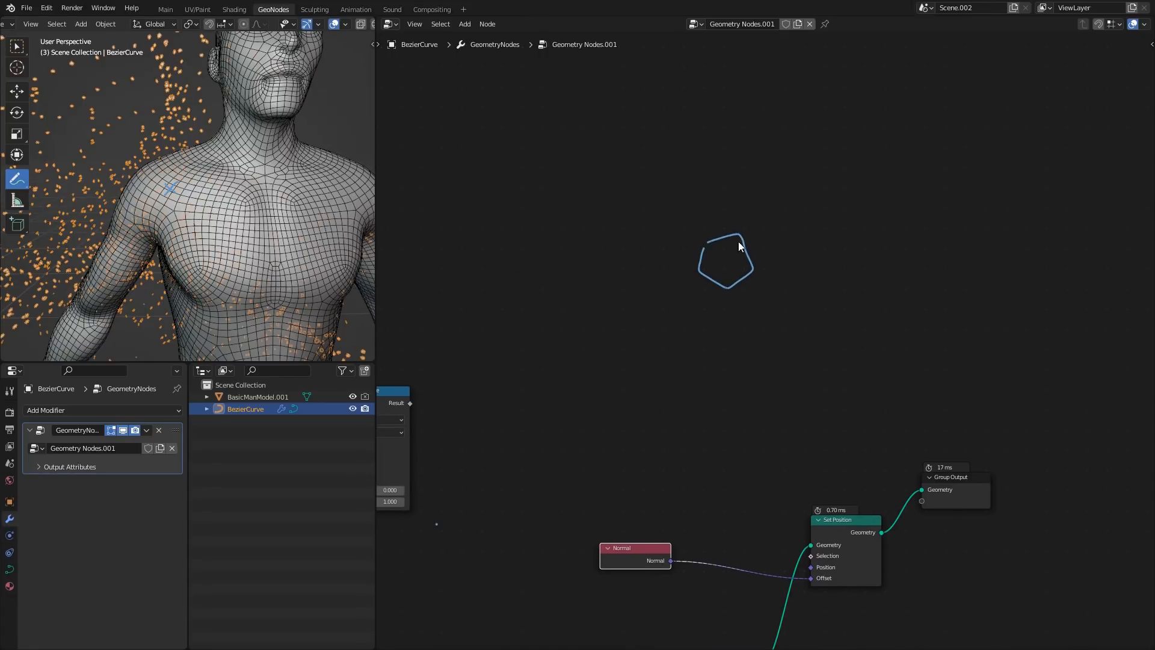
{"action": "mouse_move", "coordinate": [705, 248]}
{"action": "right_mouse_down"}
{"action": "mouse_move", "coordinate": [737, 249]}
{"action": "mouse_move", "coordinate": [726, 276]}
{"action": "right_mouse_up"}
- Sketch annotation lines of a bent surface with arrows for the face normals in the empty space above the nodes
{"action": "mouse_move", "coordinate": [628, 192]}
{"action": "left_mouse_down"}
{"action": "mouse_move", "coordinate": [750, 207]}
{"action": "mouse_move", "coordinate": [831, 344]}
{"action": "left_mouse_up"}
{"action": "left_click_drag", "start_coordinate": [728, 332], "coordinate": [782, 376]}
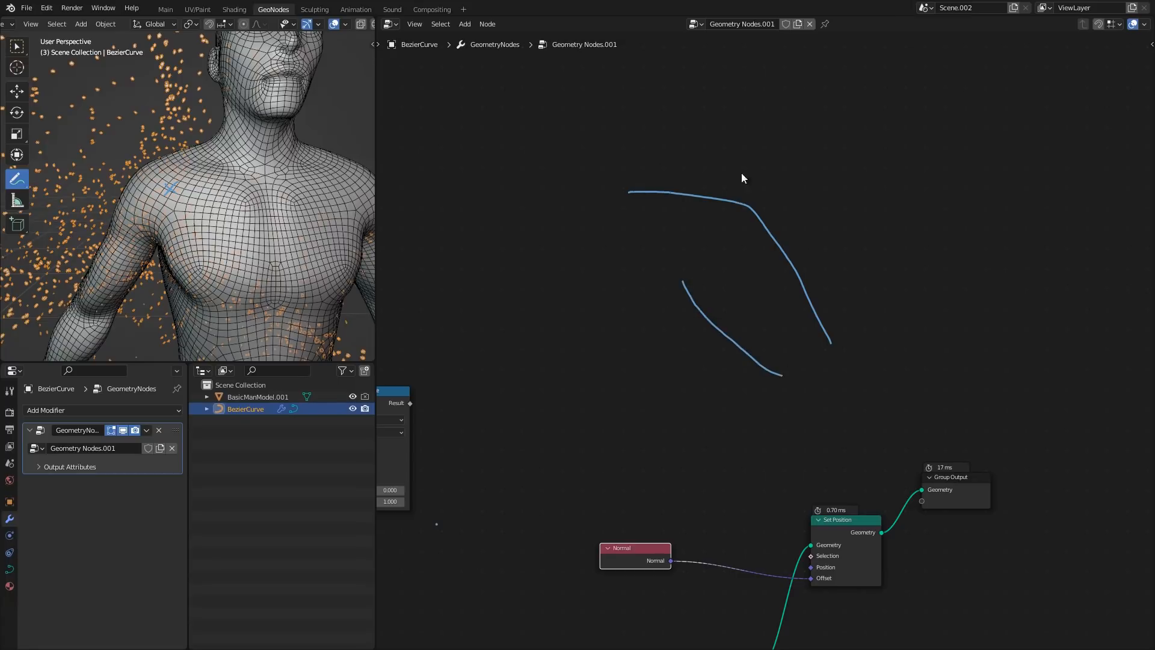
{"action": "left_click_drag", "start_coordinate": [705, 313], "coordinate": [702, 409]}
{"action": "left_click_drag", "start_coordinate": [774, 256], "coordinate": [814, 243]}
{"action": "left_click_drag", "start_coordinate": [742, 334], "coordinate": [726, 371]}
{"action": "middle_click_drag", "start_coordinate": [733, 392], "coordinate": [682, 243]}
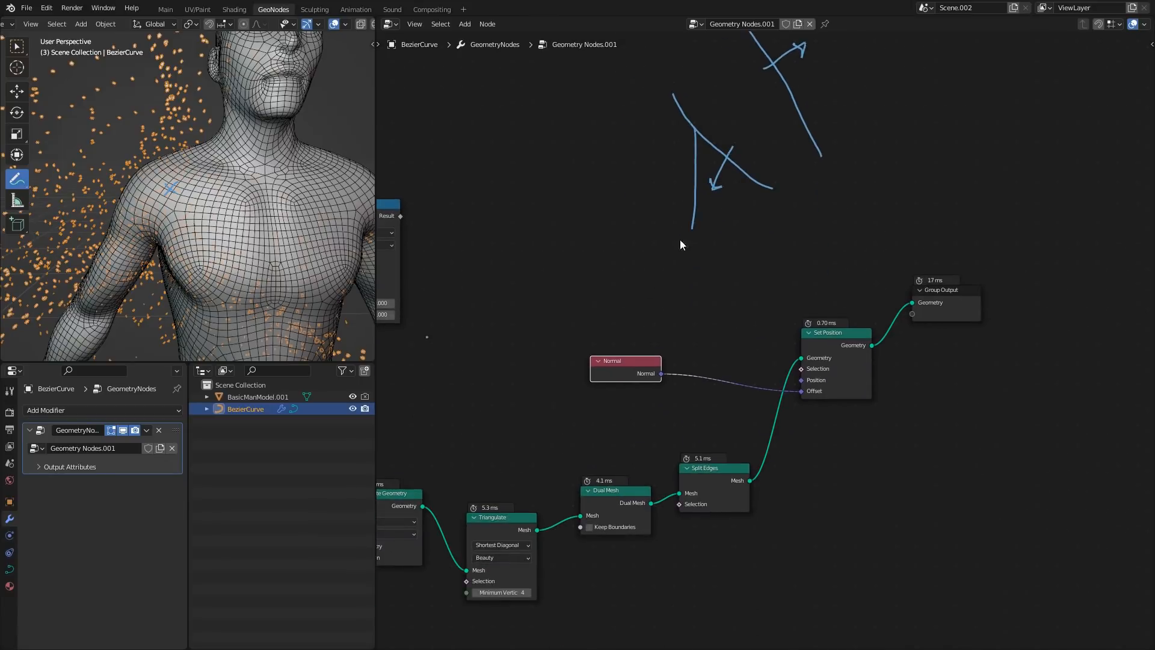
{"action": "scroll", "coordinate": [785, 371], "scroll_direction": "up", "scroll_amount": 2}
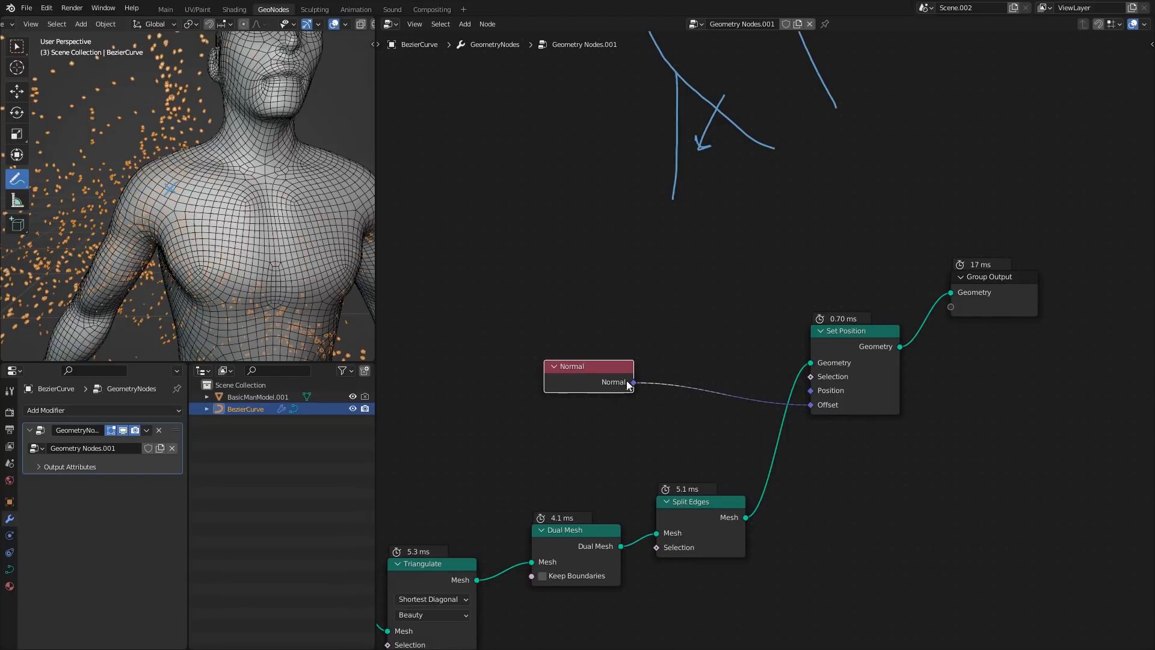
{"action": "scroll", "coordinate": [666, 383], "scroll_direction": "down", "scroll_amount": 1}
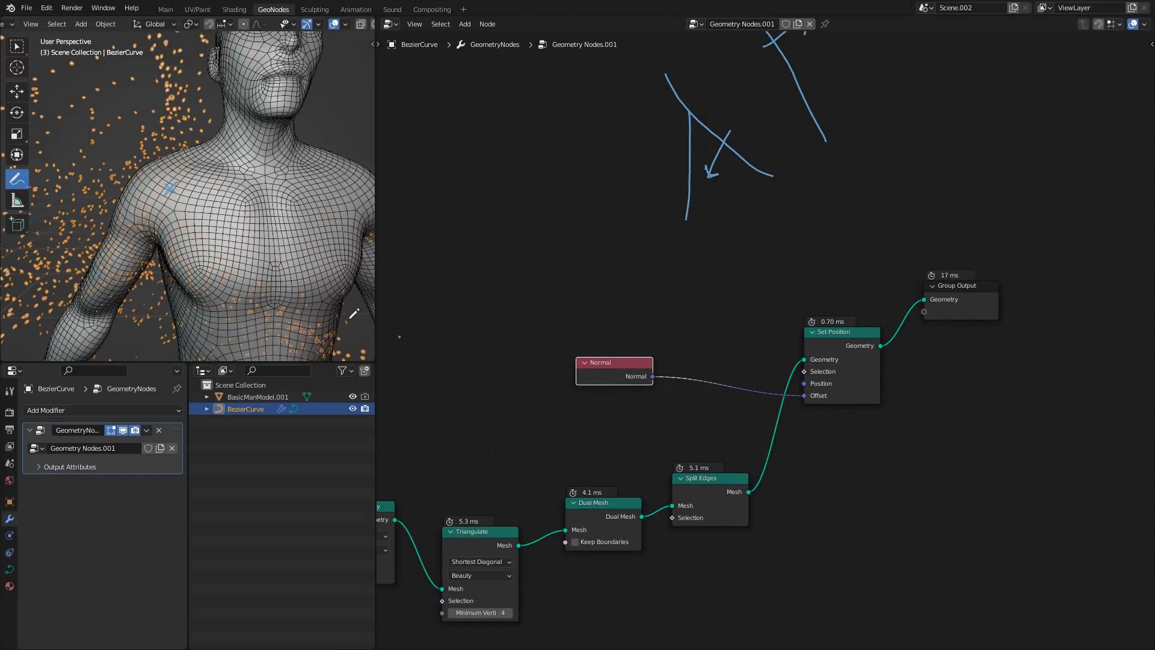
- Insert a Vector Math node set to Scale between Normal and Set Position, with a scale of 0.030, and move Normal beside it
{"action": "scroll", "coordinate": [199, 266], "scroll_direction": "down", "scroll_amount": 8}
{"action": "scroll", "coordinate": [206, 260], "scroll_direction": "up", "scroll_amount": 8}
{"action": "key", "text": "shift+a"}
{"action": "type", "text": "vect"}
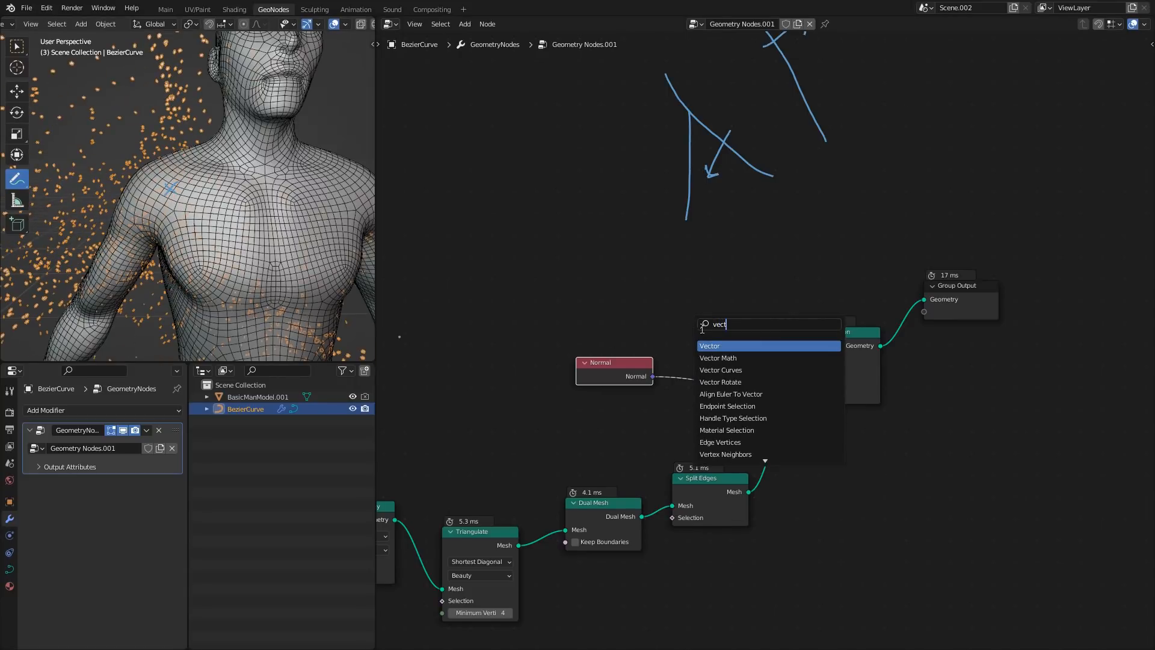
{"action": "left_click", "coordinate": [724, 358]}
{"action": "left_click", "coordinate": [719, 337]}
{"action": "left_click", "coordinate": [730, 341]}
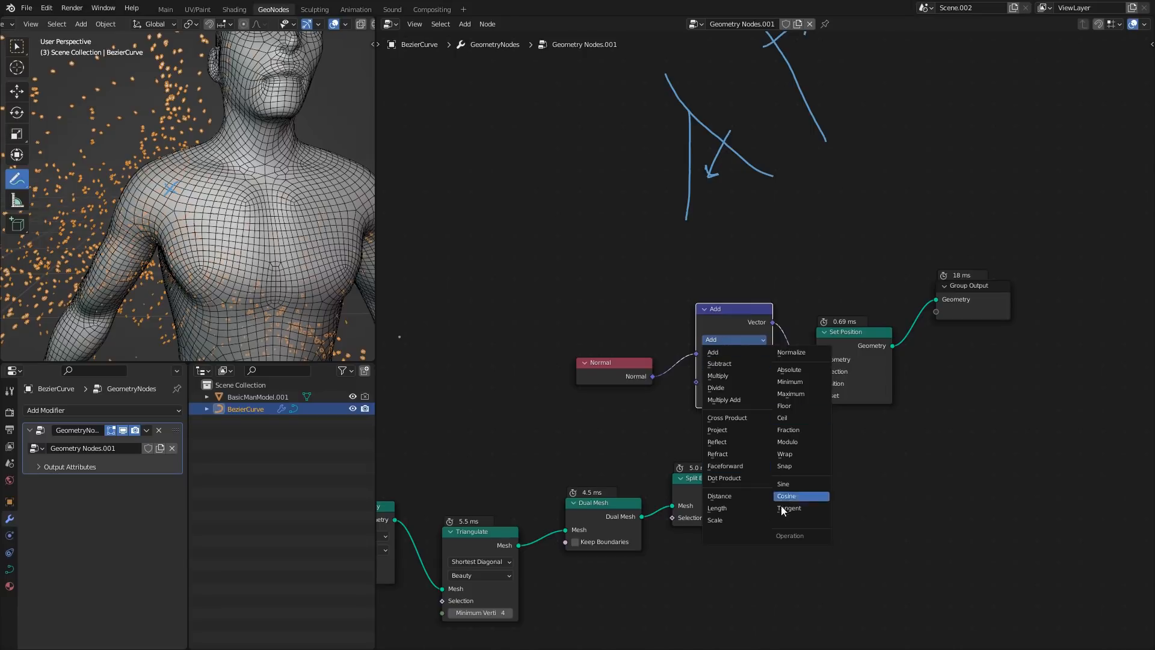
{"action": "left_click", "coordinate": [716, 520]}
{"action": "left_click_drag", "start_coordinate": [750, 369], "coordinate": [655, 304]}
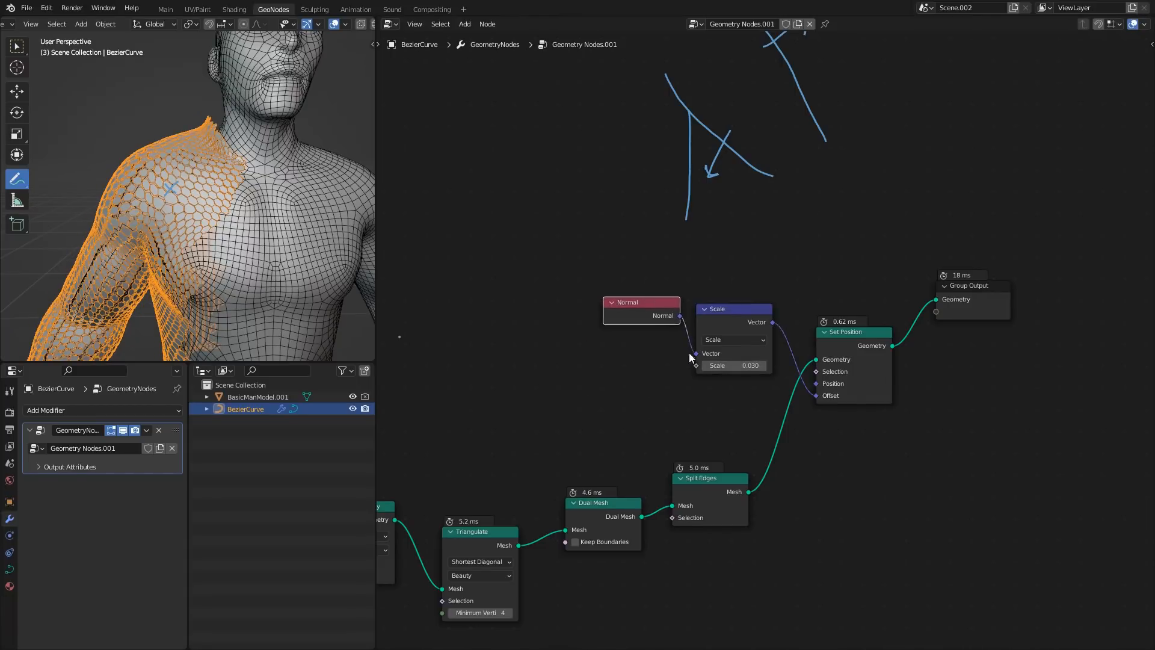
- Connect Map Range's Result to the Scale input of the Vector Math node that scales the normals
{"action": "middle_click_drag", "start_coordinate": [661, 359], "coordinate": [875, 383]}
{"action": "left_click_drag", "start_coordinate": [584, 231], "coordinate": [909, 389]}
{"action": "scroll", "coordinate": [240, 243], "scroll_direction": "down", "scroll_amount": 5}
{"action": "scroll", "coordinate": [240, 243], "scroll_direction": "up", "scroll_amount": 5}
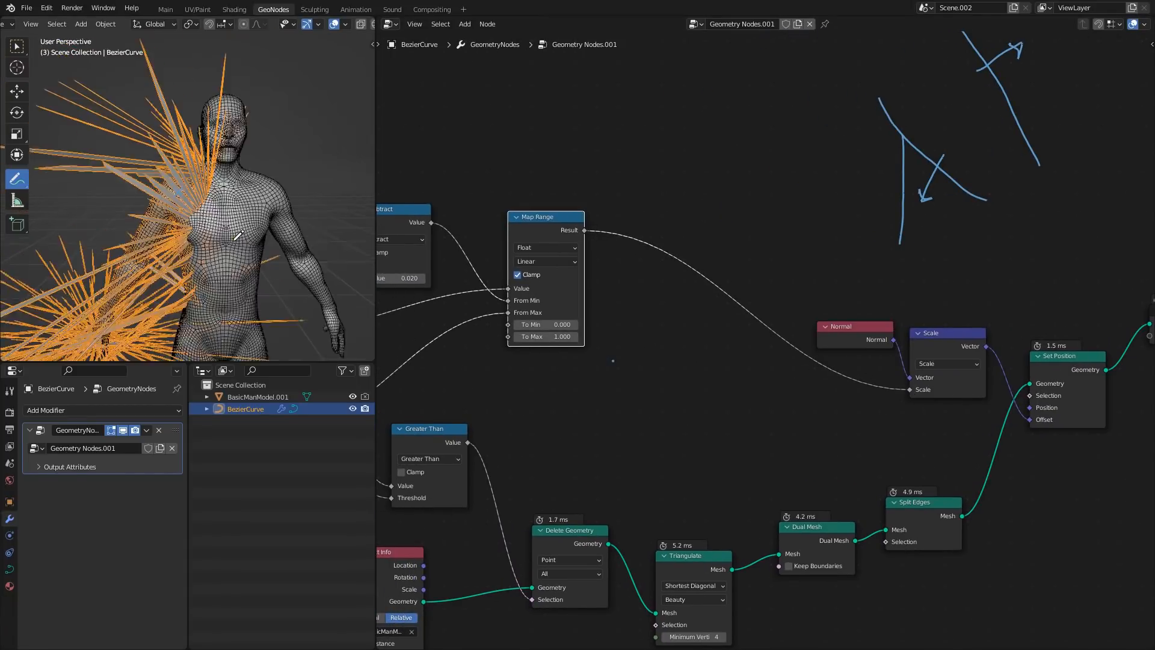
- Insert a Math node set to Multiply with a value of 0.090 between Map Range and the Scale node
{"action": "middle_click_drag", "start_coordinate": [661, 319], "coordinate": [617, 320]}
{"action": "key", "text": "shift+a"}
{"action": "type", "text": "mat"}
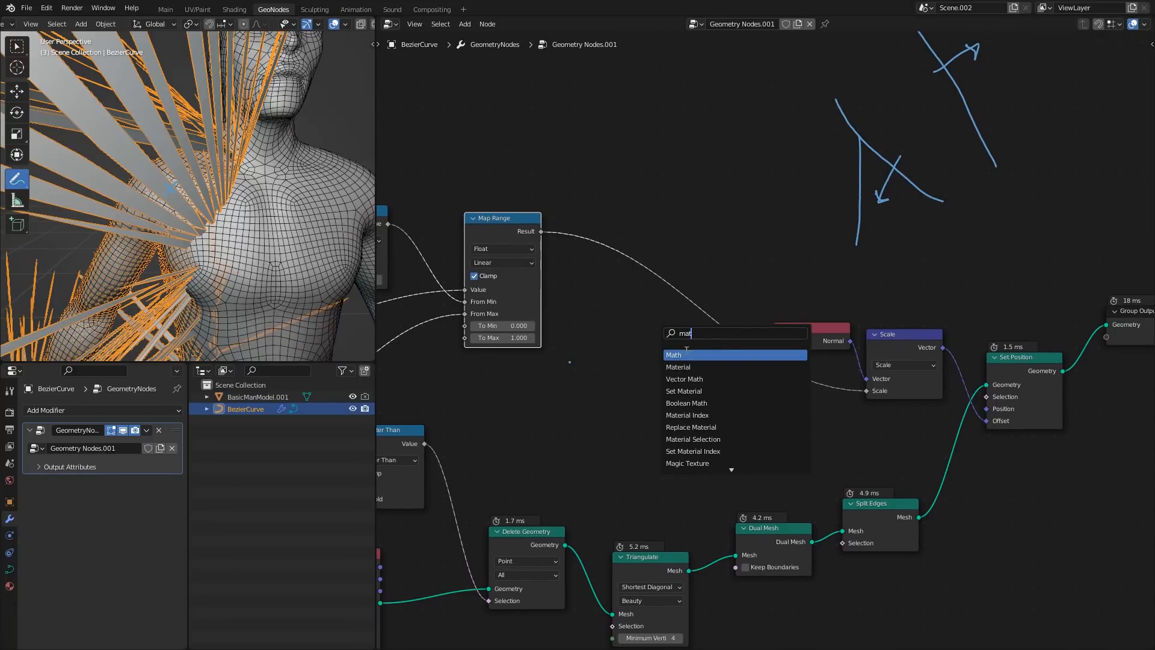
{"action": "key", "text": "Return"}
{"action": "left_click", "coordinate": [688, 327]}
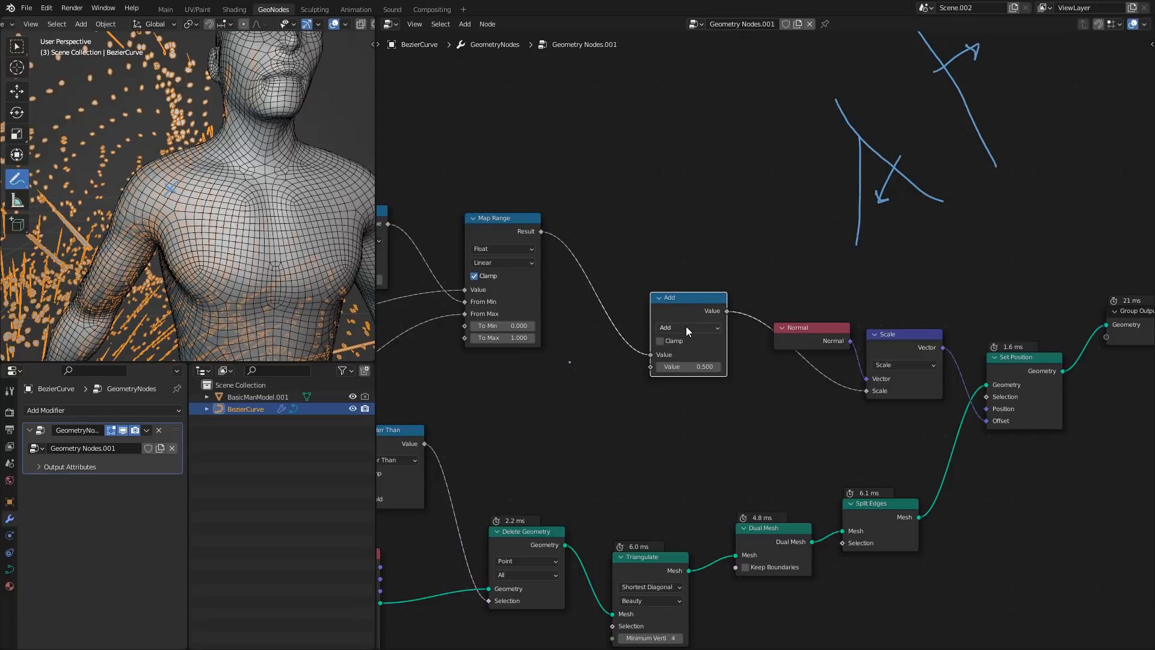
{"action": "left_click", "coordinate": [688, 326]}
{"action": "left_click", "coordinate": [696, 381]}
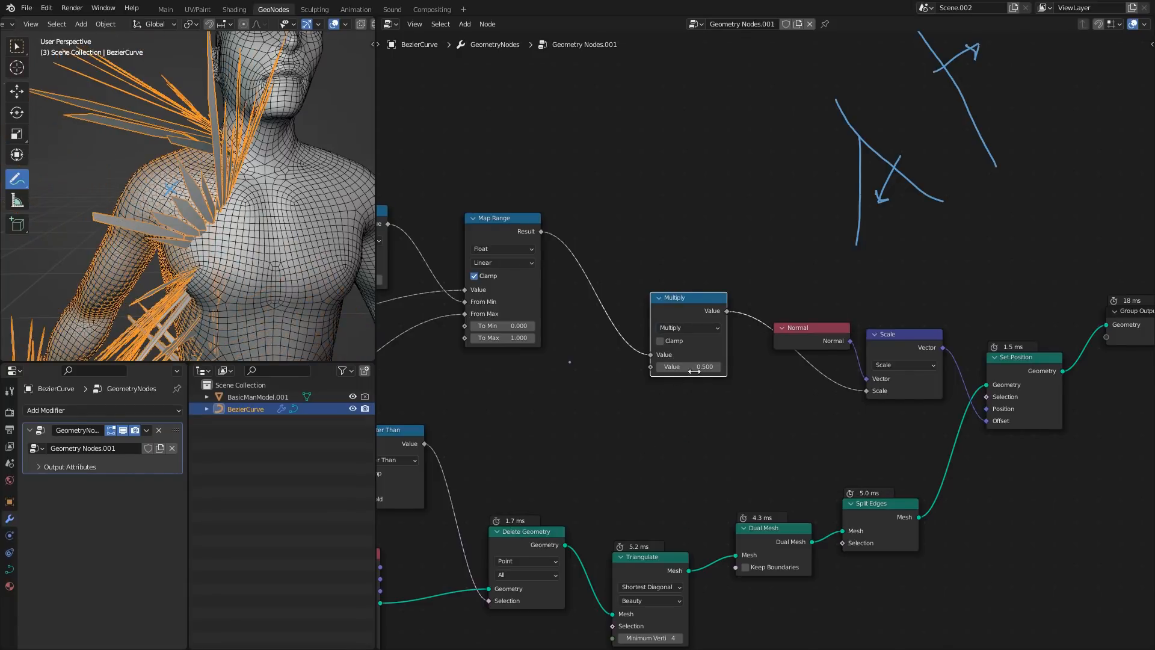
{"action": "mouse_move", "coordinate": [694, 367]}
{"action": "left_mouse_down"}
{"action": "mouse_move", "coordinate": [648, 368]}
{"action": "mouse_move", "coordinate": [701, 368]}
{"action": "left_mouse_up"}
- Set the value of the Subtract node feeding Map Range's From Min to 0.050
{"action": "middle_click_drag", "start_coordinate": [590, 377], "coordinate": [799, 408]}
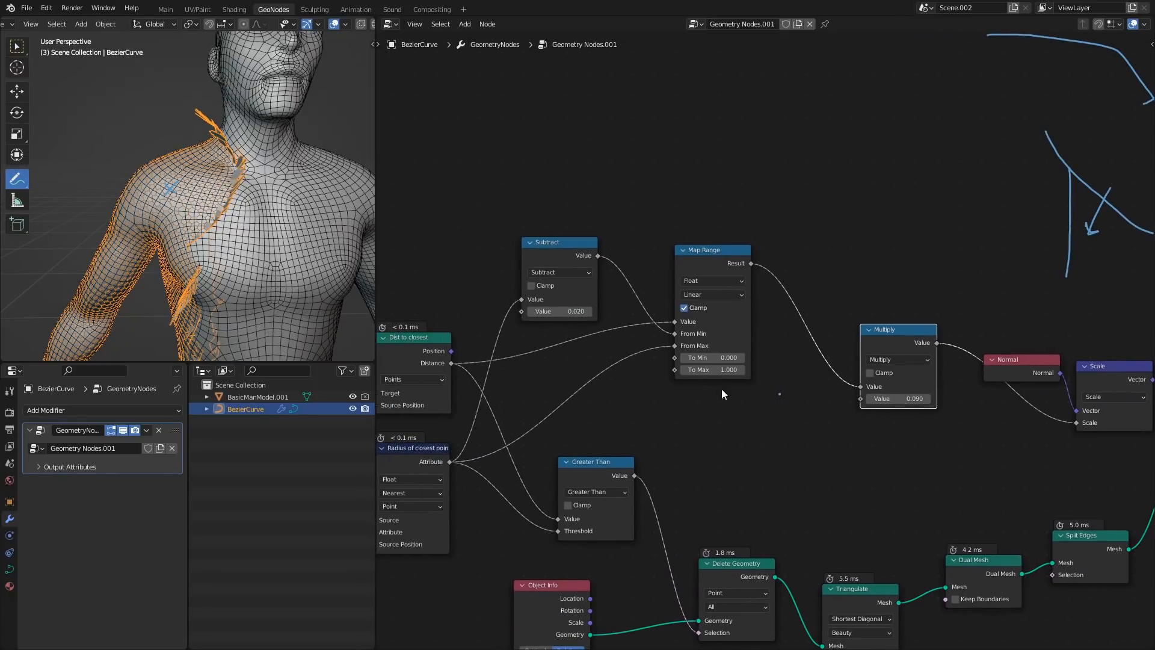
{"action": "mouse_move", "coordinate": [620, 338]}
{"action": "middle_mouse_down"}
{"action": "mouse_move", "coordinate": [691, 335]}
{"action": "mouse_move", "coordinate": [803, 383]}
{"action": "middle_mouse_up"}
{"action": "scroll", "coordinate": [765, 340], "scroll_direction": "up", "scroll_amount": 2}
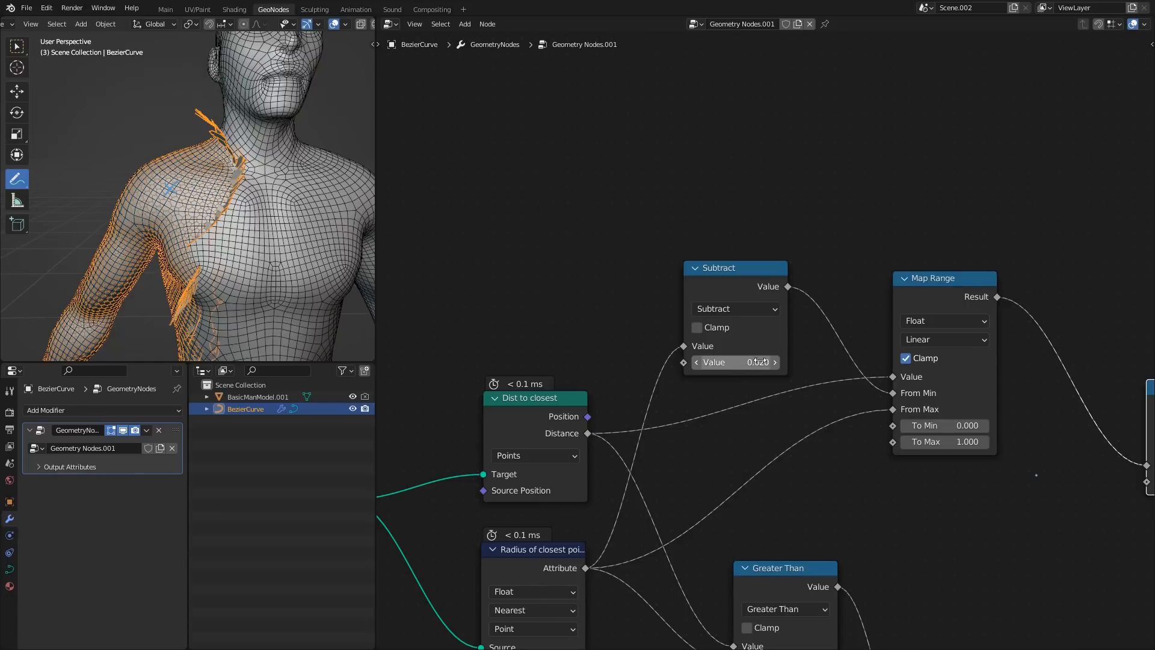
{"action": "middle_click_drag", "start_coordinate": [937, 267], "coordinate": [620, 419]}
{"action": "middle_click_drag", "start_coordinate": [495, 427], "coordinate": [800, 284]}
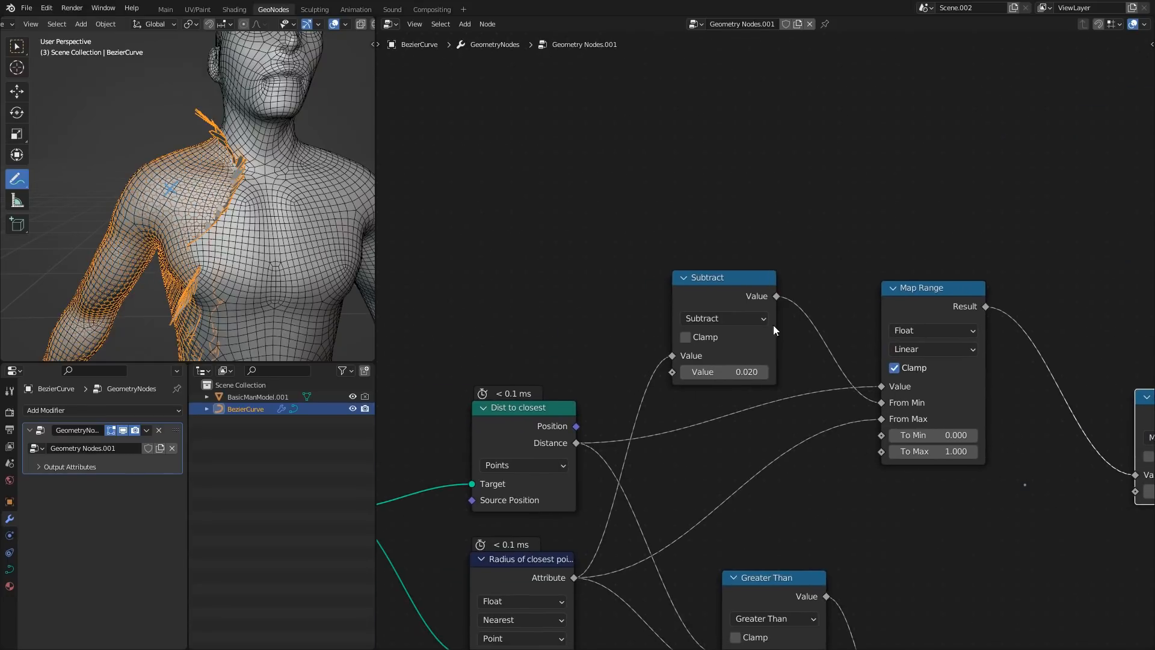
{"action": "mouse_move", "coordinate": [734, 368]}
{"action": "left_mouse_down"}
{"action": "mouse_move", "coordinate": [767, 368]}
{"action": "mouse_move", "coordinate": [755, 368]}
{"action": "left_mouse_up"}
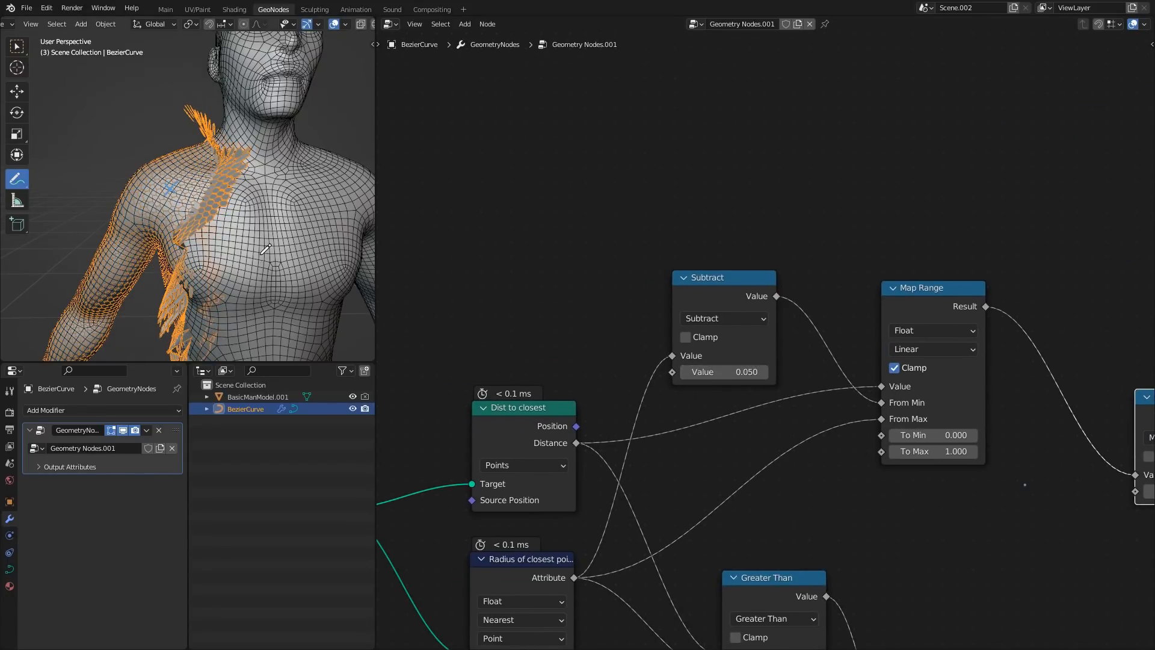
- Enter edit mode on the arm's Bezier curve and scale the shoulder control point's radius by about 0.873
{"action": "middle_click_drag", "start_coordinate": [266, 249], "coordinate": [262, 126], "text": "shift"}
{"action": "middle_click_drag", "start_coordinate": [162, 199], "coordinate": [252, 208]}
{"action": "key", "text": "g"}
{"action": "middle_click_drag", "start_coordinate": [255, 162], "coordinate": [277, 218], "text": "shift"}
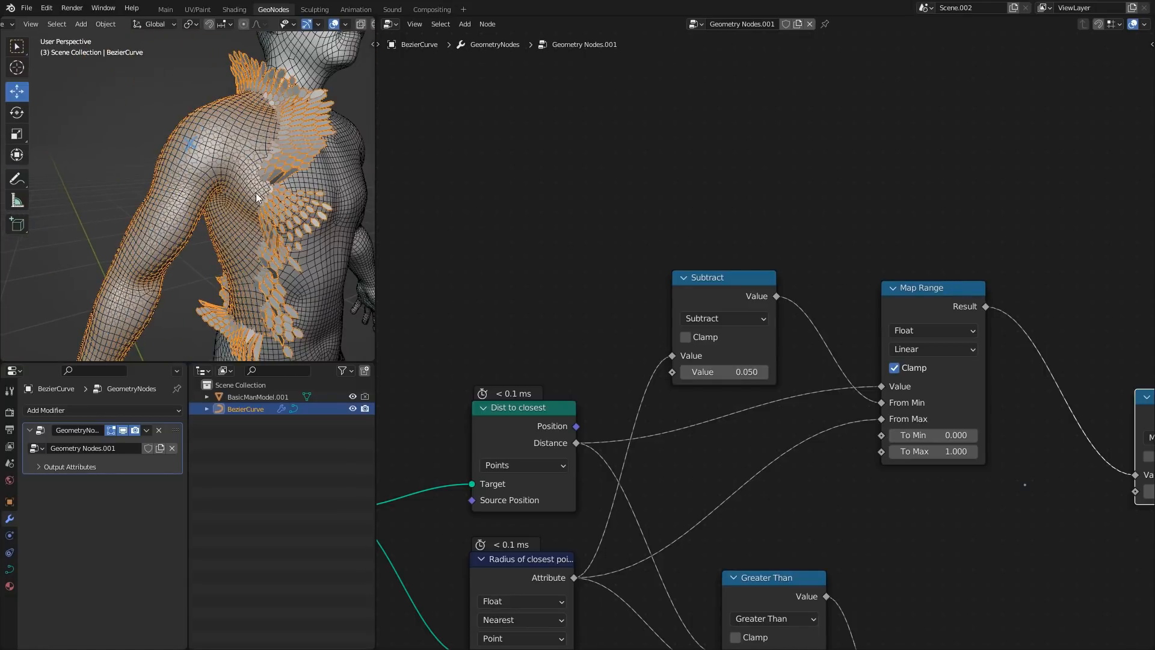
{"action": "key", "text": "Tab"}
{"action": "left_click", "coordinate": [217, 143]}
{"action": "middle_click_drag", "start_coordinate": [230, 142], "coordinate": [207, 140]}
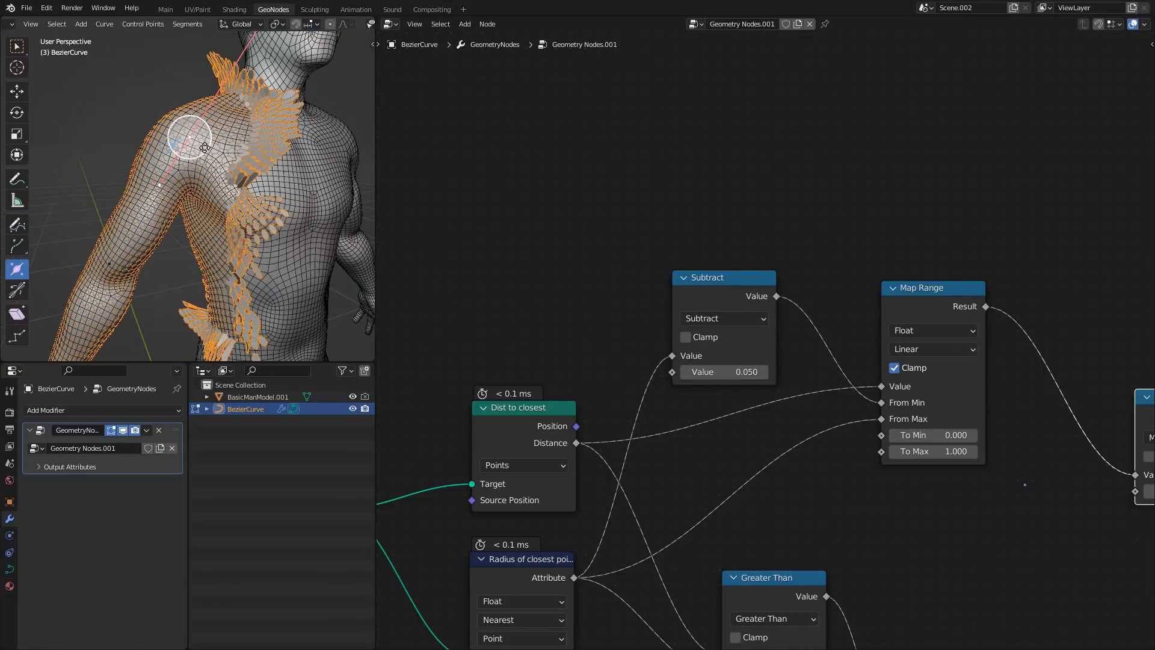
{"action": "left_click_drag", "start_coordinate": [205, 147], "coordinate": [158, 188]}
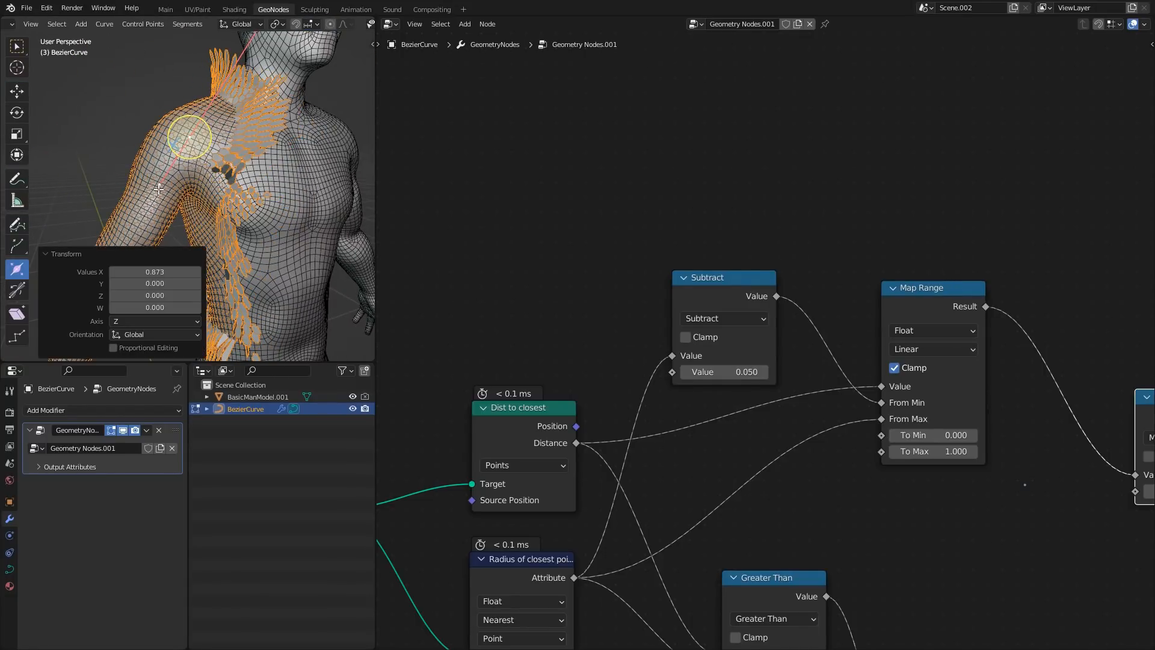
- Scale the elbow control point's radius by about 0.385 and adjust the radius of the point further down the arm
{"action": "middle_click_drag", "start_coordinate": [159, 188], "coordinate": [191, 176]}
{"action": "left_click", "coordinate": [151, 142]}
{"action": "left_click_drag", "start_coordinate": [152, 143], "coordinate": [159, 148]}
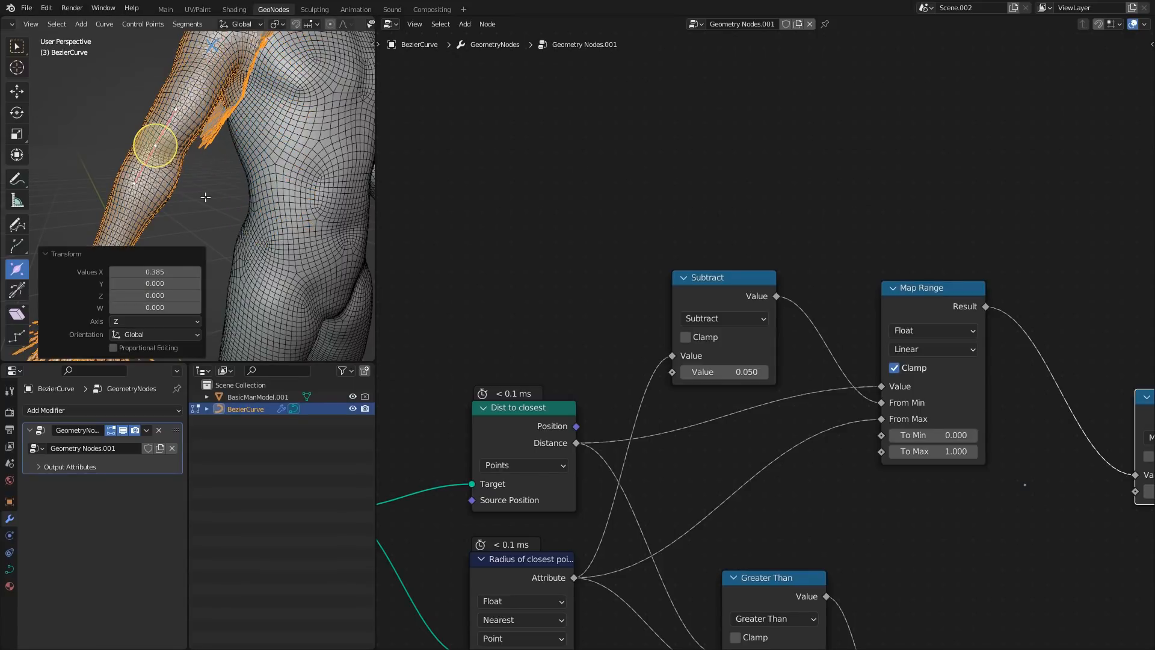
{"action": "middle_click_drag", "start_coordinate": [206, 196], "coordinate": [222, 128], "text": "shift"}
{"action": "left_click", "coordinate": [148, 109]}
{"action": "mouse_move", "coordinate": [162, 90]}
{"action": "left_mouse_down"}
{"action": "mouse_move", "coordinate": [172, 97]}
{"action": "mouse_move", "coordinate": [155, 86]}
{"action": "mouse_move", "coordinate": [168, 87]}
{"action": "left_mouse_up"}
- Select the shoulder control point and reposition it several times to shift where the hexagon edge falls on the shoulder
{"action": "middle_click_drag", "start_coordinate": [263, 111], "coordinate": [176, 154], "text": "shift"}
{"action": "left_click", "coordinate": [144, 179]}
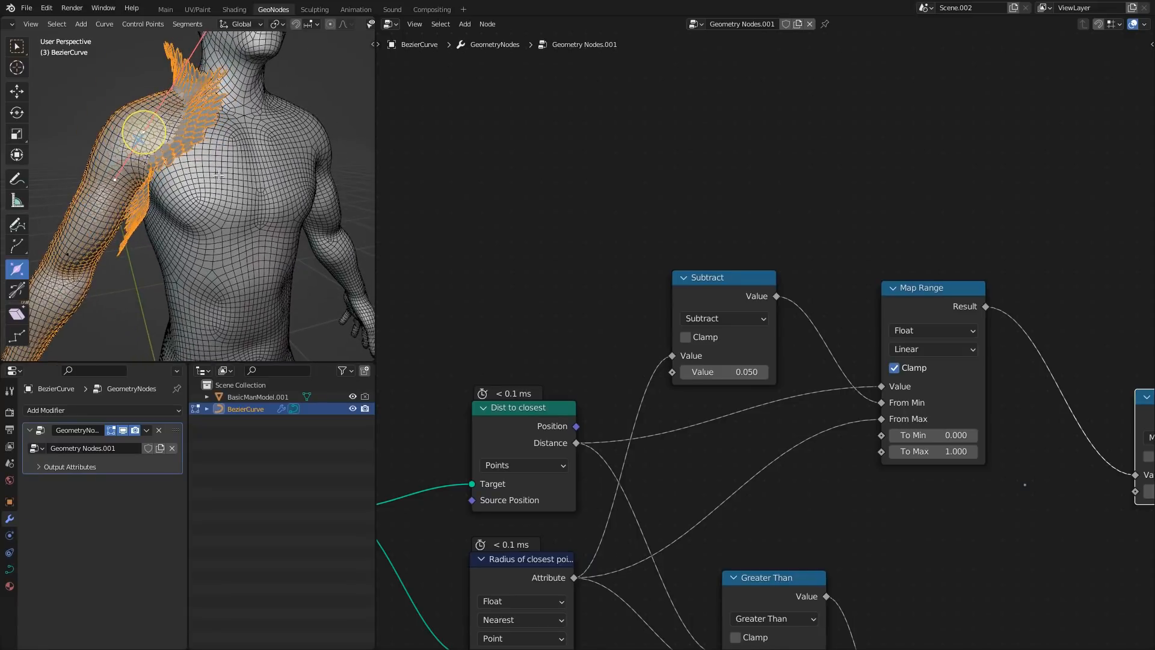
{"action": "key", "text": "g"}
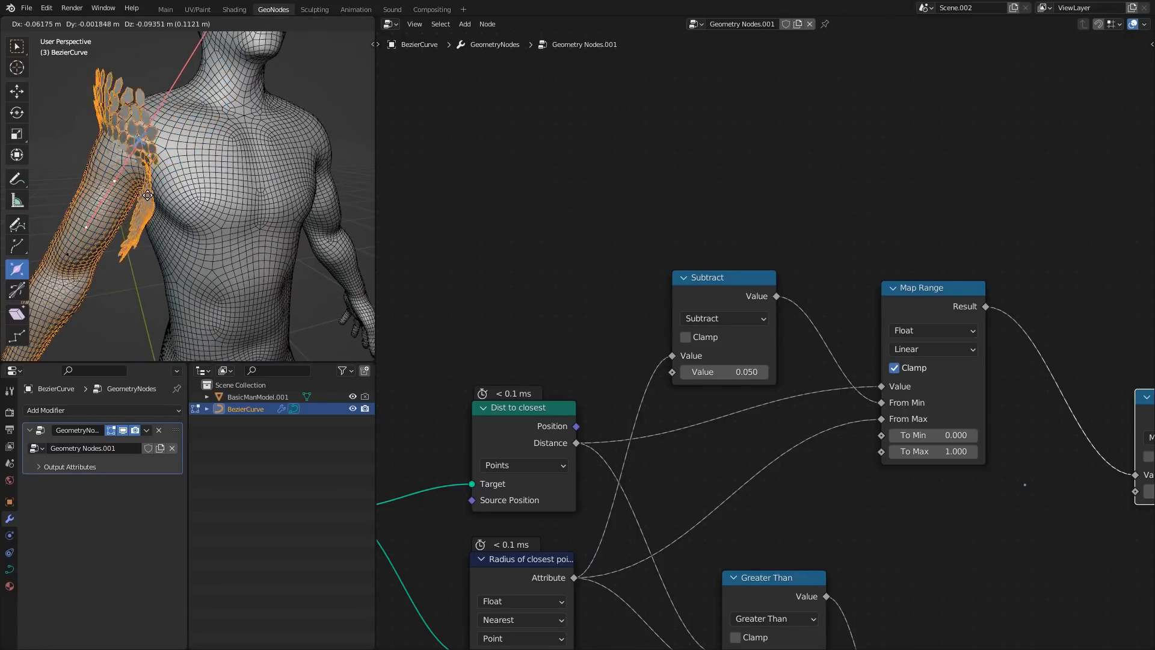
{"action": "left_click", "coordinate": [151, 198]}
{"action": "scroll", "coordinate": [267, 135], "scroll_direction": "down", "scroll_amount": 2}
{"action": "key", "text": "g"}
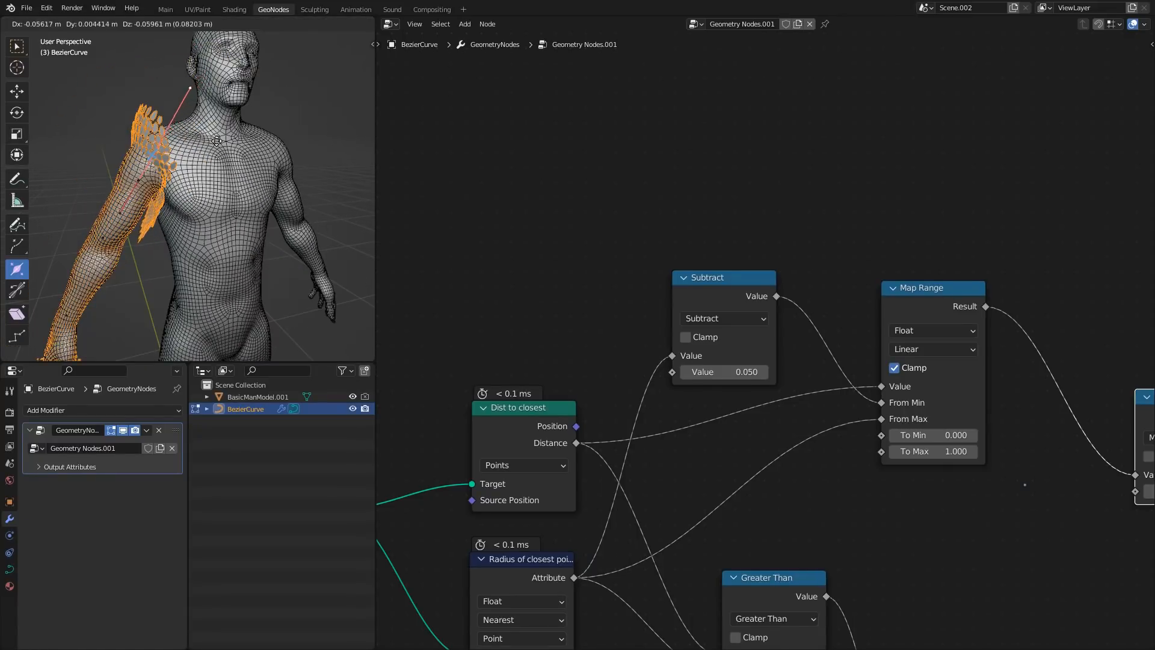
{"action": "left_click", "coordinate": [162, 132]}
{"action": "middle_click_drag", "start_coordinate": [161, 132], "coordinate": [144, 171]}
{"action": "key", "text": "g"}
{"action": "left_click", "coordinate": [237, 189]}
{"action": "left_click", "coordinate": [267, 184]}
{"action": "key", "text": "g"}
{"action": "left_click", "coordinate": [198, 154]}
{"action": "key", "text": "g"}
{"action": "left_click", "coordinate": [245, 183]}
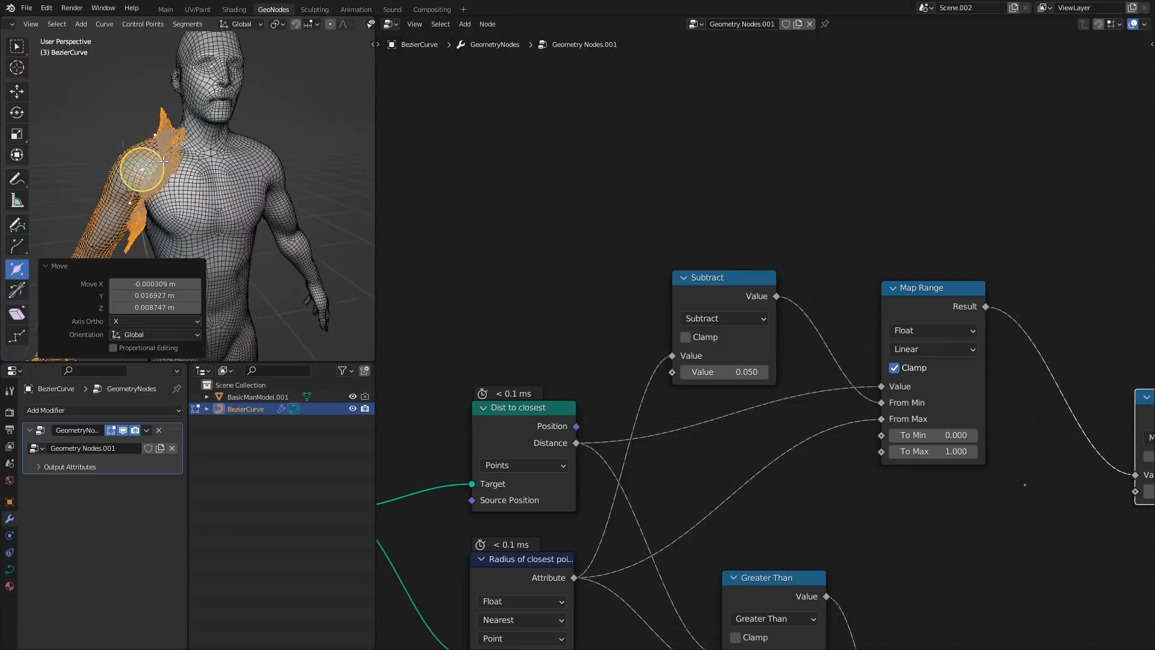
- Scale the shoulder control point's radius up by about 1.689 and back down by about 0.624
{"action": "scroll", "coordinate": [139, 168], "scroll_direction": "up", "scroll_amount": 3}
{"action": "mouse_move", "coordinate": [127, 154]}
{"action": "left_mouse_down"}
{"action": "mouse_move", "coordinate": [180, 170]}
{"action": "mouse_move", "coordinate": [125, 165]}
{"action": "mouse_move", "coordinate": [138, 166]}
{"action": "left_mouse_up"}
{"action": "middle_click_drag", "start_coordinate": [138, 164], "coordinate": [208, 219]}
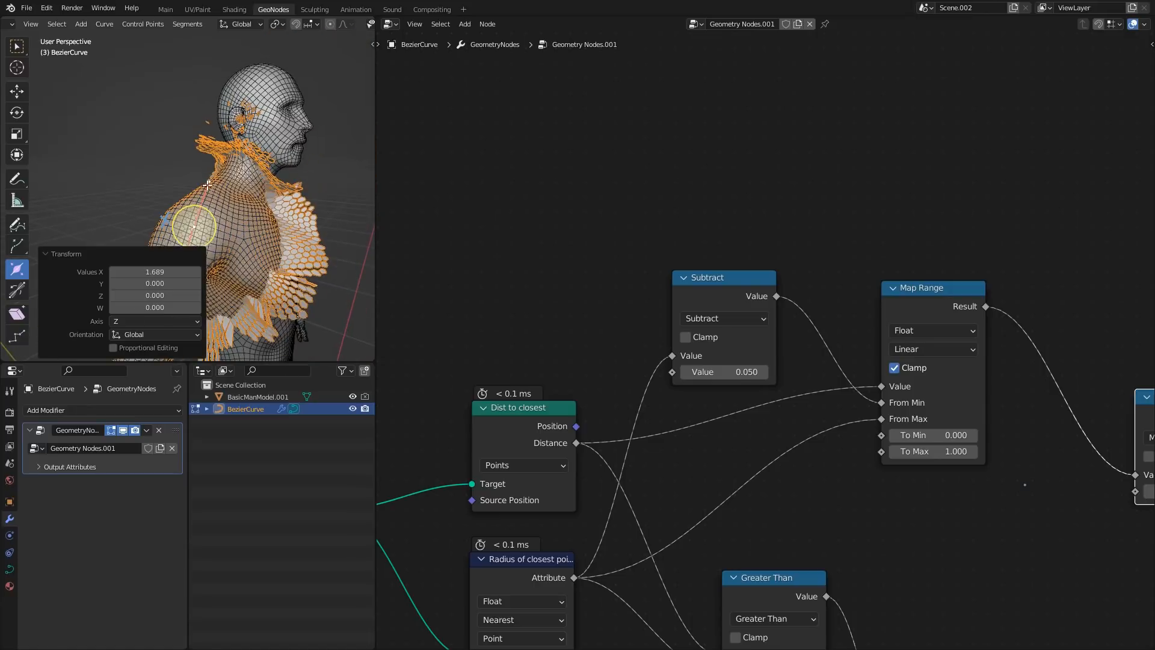
{"action": "key", "text": "alt+s"}
{"action": "left_click_drag", "start_coordinate": [218, 214], "coordinate": [200, 219]}
{"action": "left_click", "coordinate": [201, 221]}
{"action": "middle_click_drag", "start_coordinate": [201, 220], "coordinate": [174, 160]}
{"action": "scroll", "coordinate": [672, 261], "scroll_direction": "down", "scroll_amount": 2}
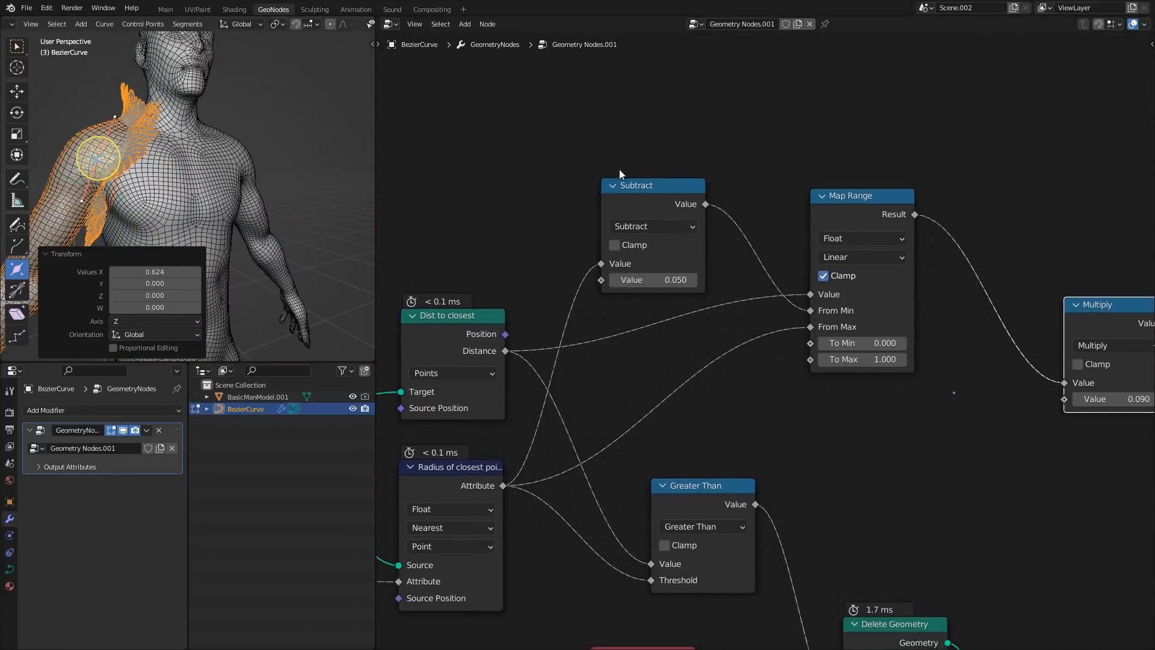
- Move Multiply closer to the Scale node and insert a Math node set to Power between Map Range and Multiply
{"action": "scroll", "coordinate": [662, 253], "scroll_direction": "right", "scroll_amount": 5, "text": "ctrl"}
{"action": "left_click_drag", "start_coordinate": [727, 337], "coordinate": [795, 402]}
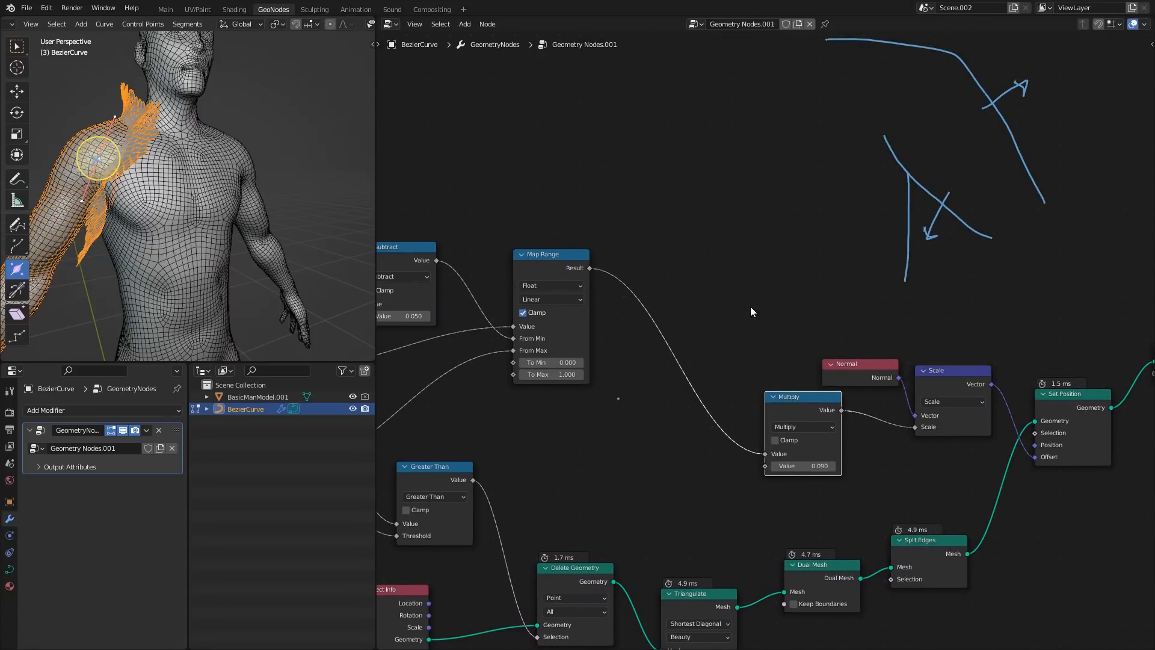
{"action": "key", "text": "shift+a"}
{"action": "type", "text": "m"}
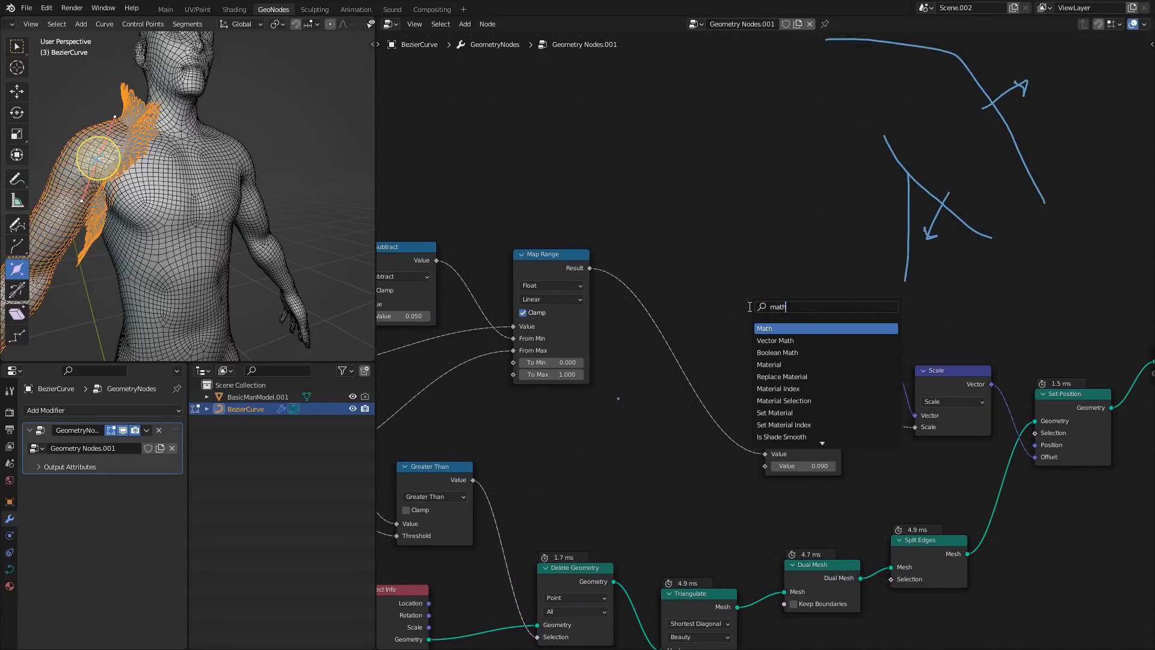
{"action": "type", "text": "ath"}
{"action": "key", "text": "Return"}
{"action": "left_click", "coordinate": [686, 346]}
{"action": "left_click", "coordinate": [688, 353]}
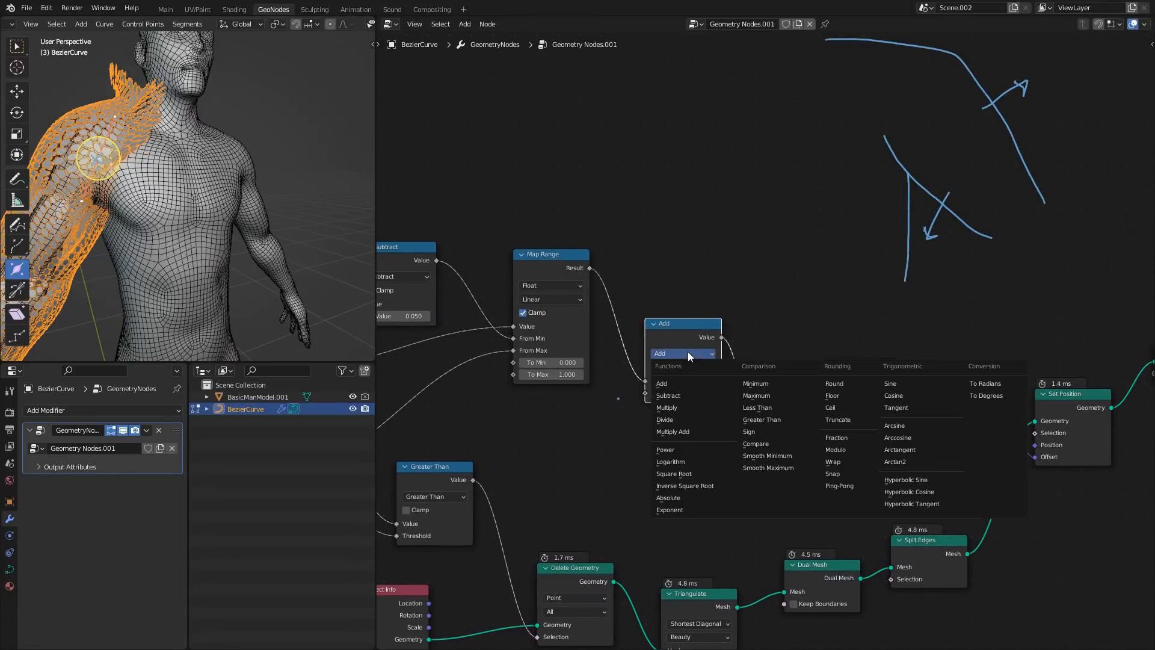
{"action": "left_click", "coordinate": [689, 450]}
- Try an exponent of 2 on the Power node and settle on an exponent of 4
{"action": "left_click", "coordinate": [690, 394]}
{"action": "type", "text": "2"}
{"action": "key", "text": "Return"}
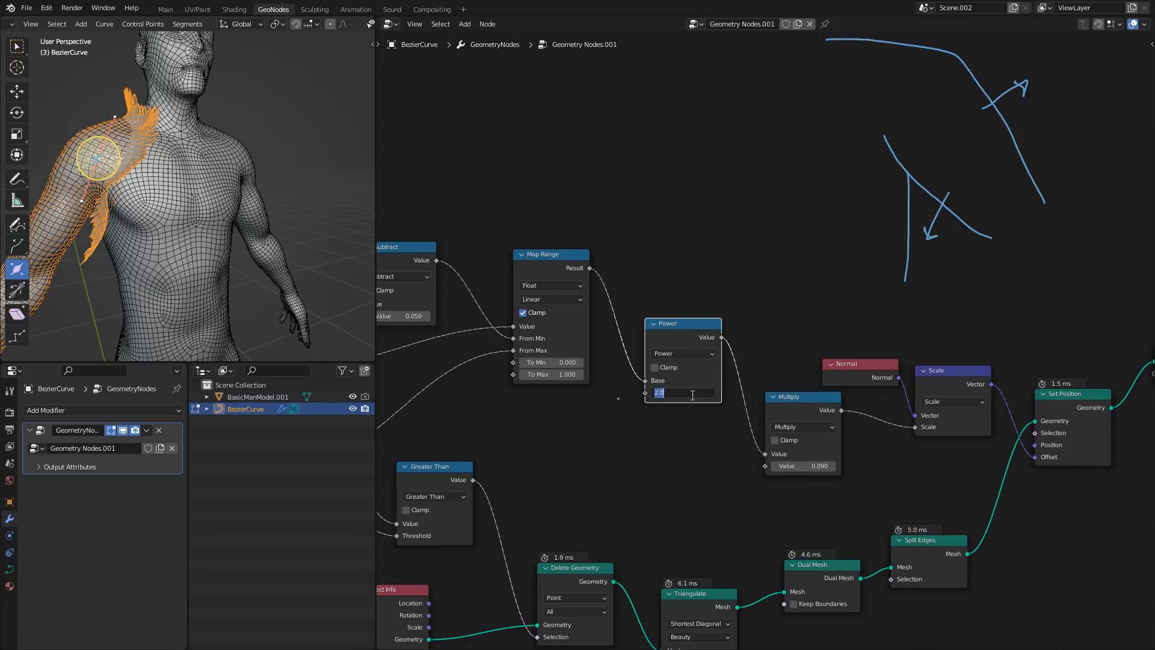
{"action": "type", "text": "4"}
{"action": "key", "text": "Return"}
- Scale the shoulder control point's radius by about 0.897 and view the flared hexagon edge up close
{"action": "middle_click_drag", "start_coordinate": [296, 154], "coordinate": [174, 140]}
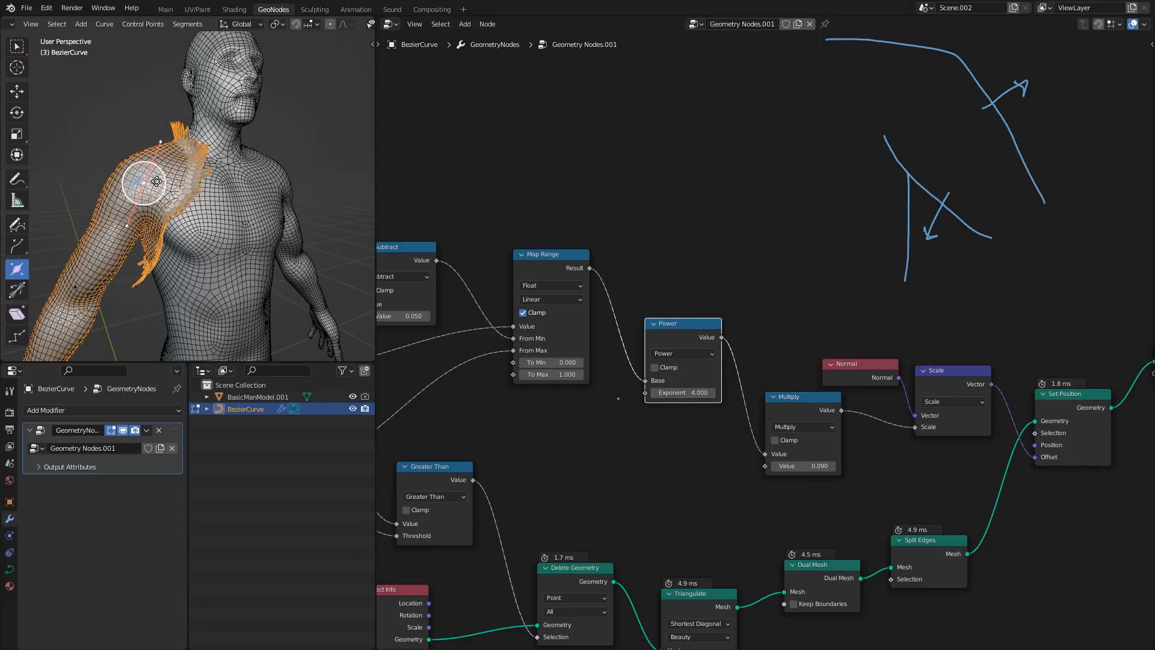
{"action": "left_click_drag", "start_coordinate": [156, 181], "coordinate": [155, 182]}
{"action": "scroll", "coordinate": [155, 183], "scroll_direction": "up", "scroll_amount": 4}
{"action": "middle_click_drag", "start_coordinate": [155, 182], "coordinate": [201, 96]}
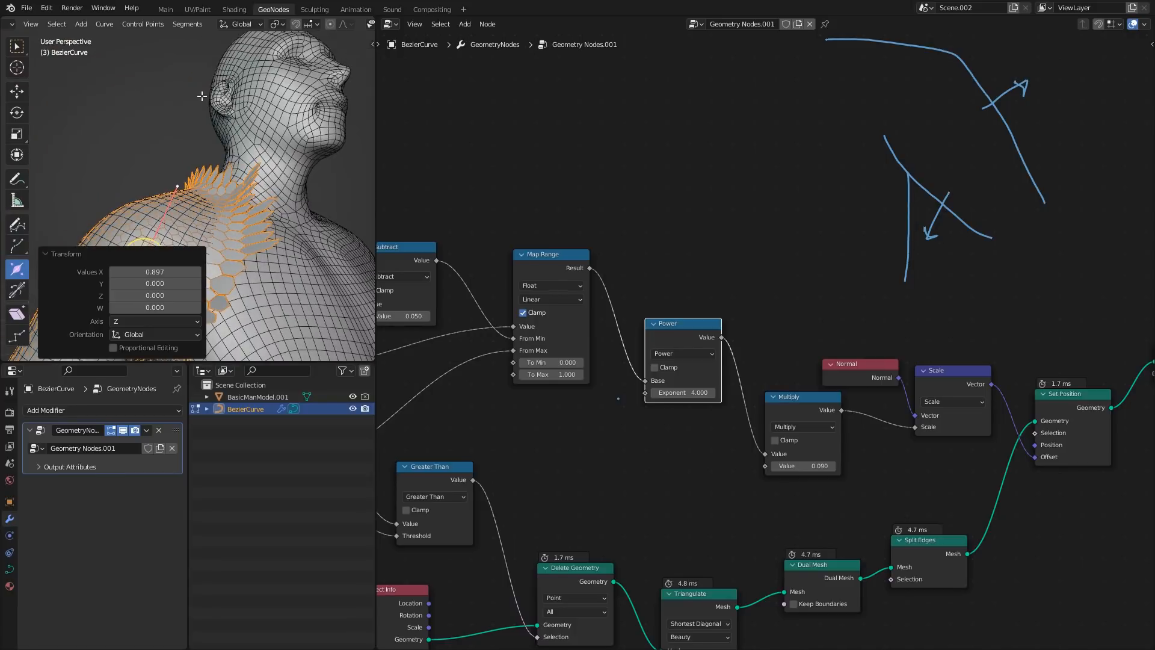
- Sketch annotations above the nodes showing a curved edge, straight slopes, and an arrow leading to a curved falloff
{"action": "left_click_drag", "start_coordinate": [655, 222], "coordinate": [639, 244]}
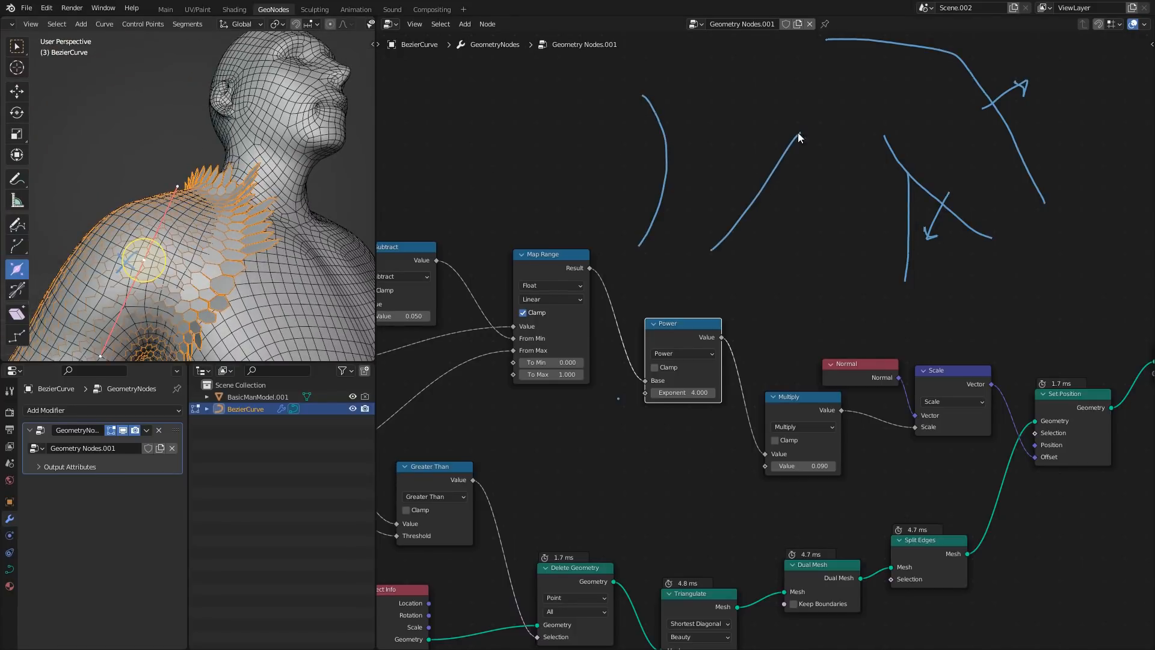
{"action": "middle_click_drag", "start_coordinate": [687, 344], "coordinate": [659, 370]}
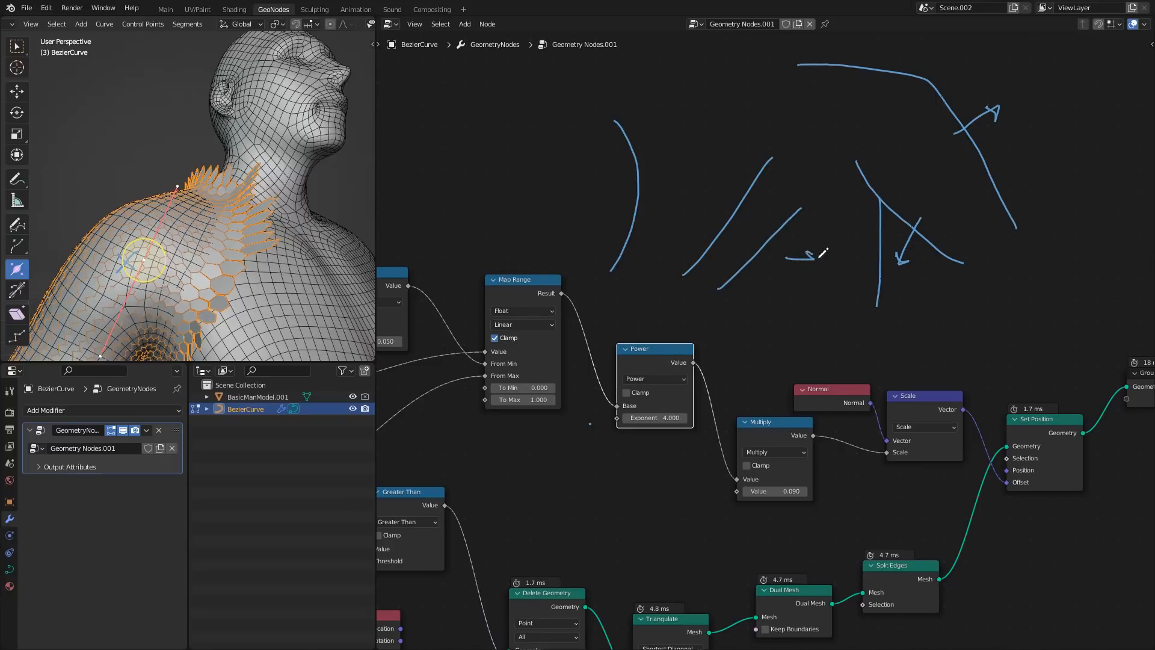
{"action": "middle_click_drag", "start_coordinate": [855, 236], "coordinate": [826, 272]}
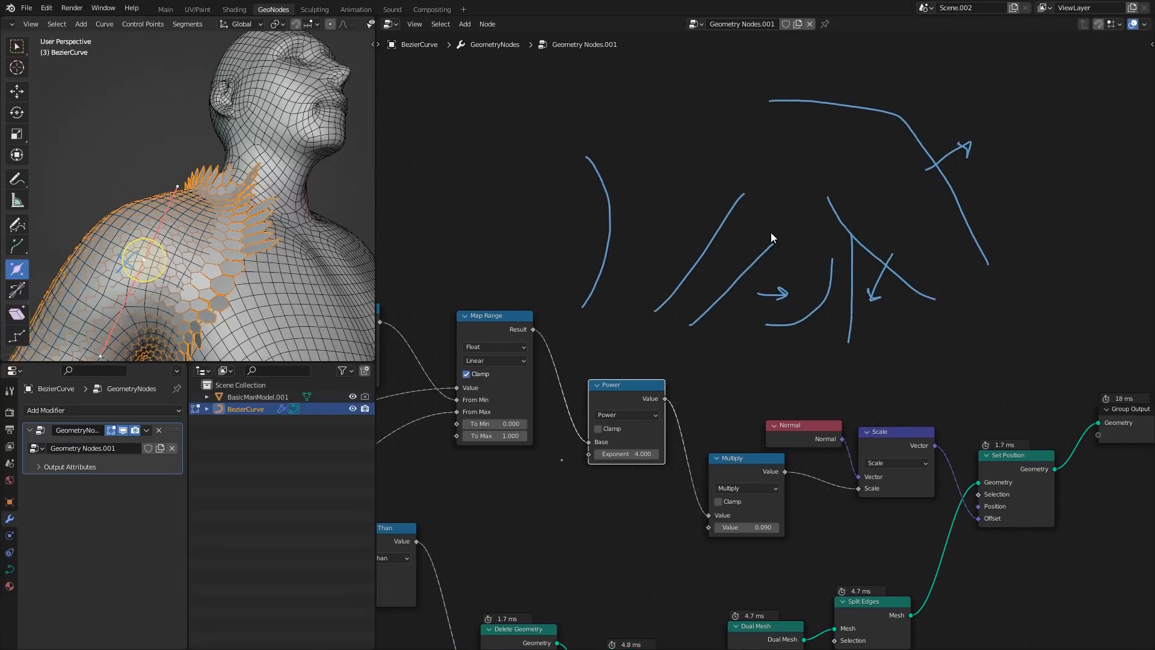
- Advance to frame 4 and scale the shoulder control point's radius by about 1.136
{"action": "key", "text": "Right"}
{"action": "scroll", "coordinate": [698, 270], "scroll_direction": "down", "scroll_amount": 1}
{"action": "mouse_move", "coordinate": [180, 198]}
{"action": "middle_mouse_down"}
{"action": "mouse_move", "coordinate": [108, 253]}
{"action": "mouse_move", "coordinate": [181, 176]}
{"action": "middle_mouse_up"}
{"action": "key", "text": "alt+s"}
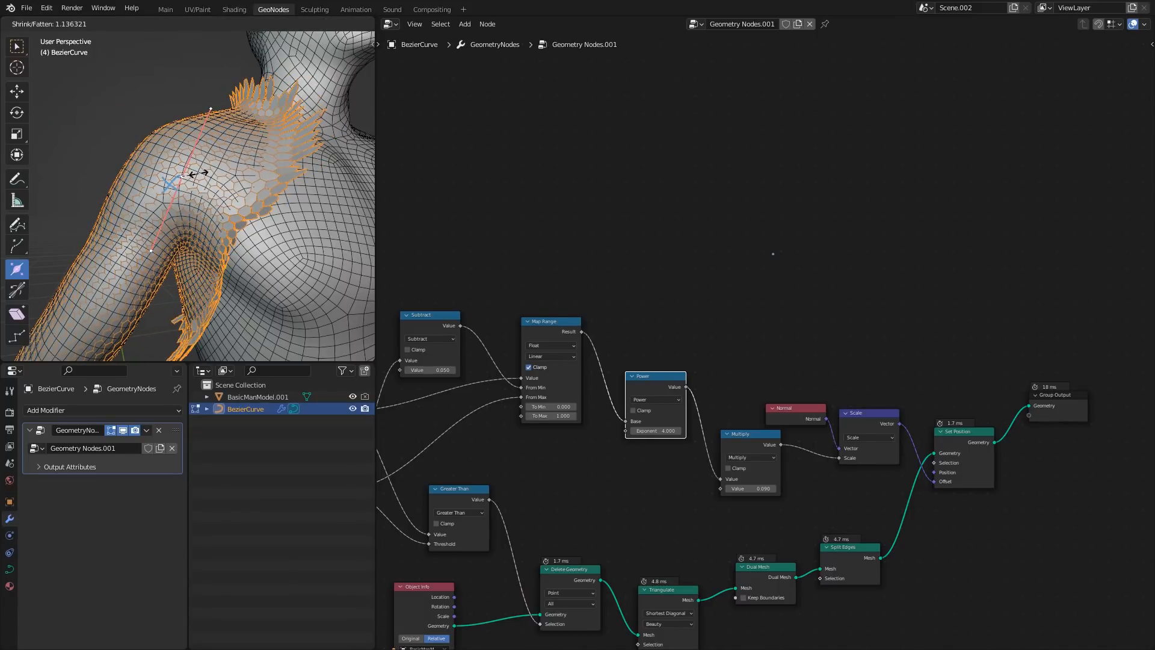
{"action": "left_click", "coordinate": [183, 176]}
- Move the Group Output node farther from Set Position and shift Set Position slightly down to make room for another node
{"action": "scroll", "coordinate": [673, 272], "scroll_direction": "down", "scroll_amount": 3}
{"action": "left_click_drag", "start_coordinate": [753, 282], "coordinate": [885, 241]}
{"action": "scroll", "coordinate": [836, 265], "scroll_direction": "up", "scroll_amount": 1}
{"action": "middle_click_drag", "start_coordinate": [653, 308], "coordinate": [672, 377]}
{"action": "left_click_drag", "start_coordinate": [671, 376], "coordinate": [676, 409]}
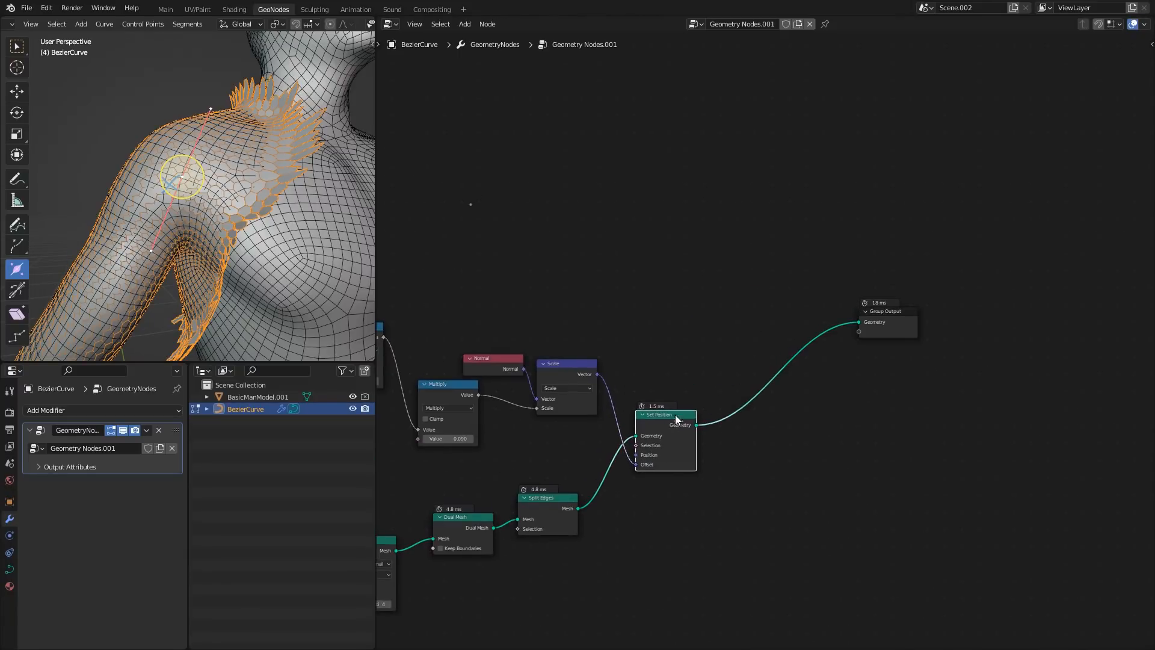
- Insert a Scale Elements node between Set Position and Group Output, and space these last two nodes farther along the tree
{"action": "key", "text": "shift+a"}
{"action": "left_click", "coordinate": [719, 351]}
{"action": "type", "text": "scal"}
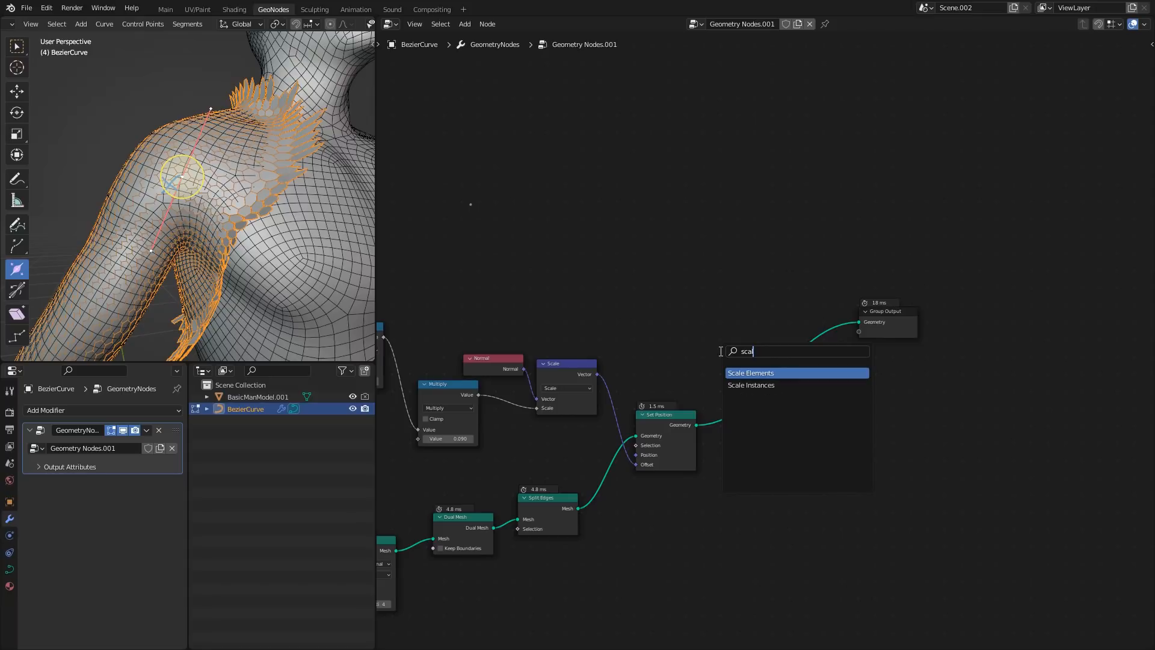
{"action": "key", "text": "Return"}
{"action": "scroll", "coordinate": [758, 337], "scroll_direction": "up", "scroll_amount": 1}
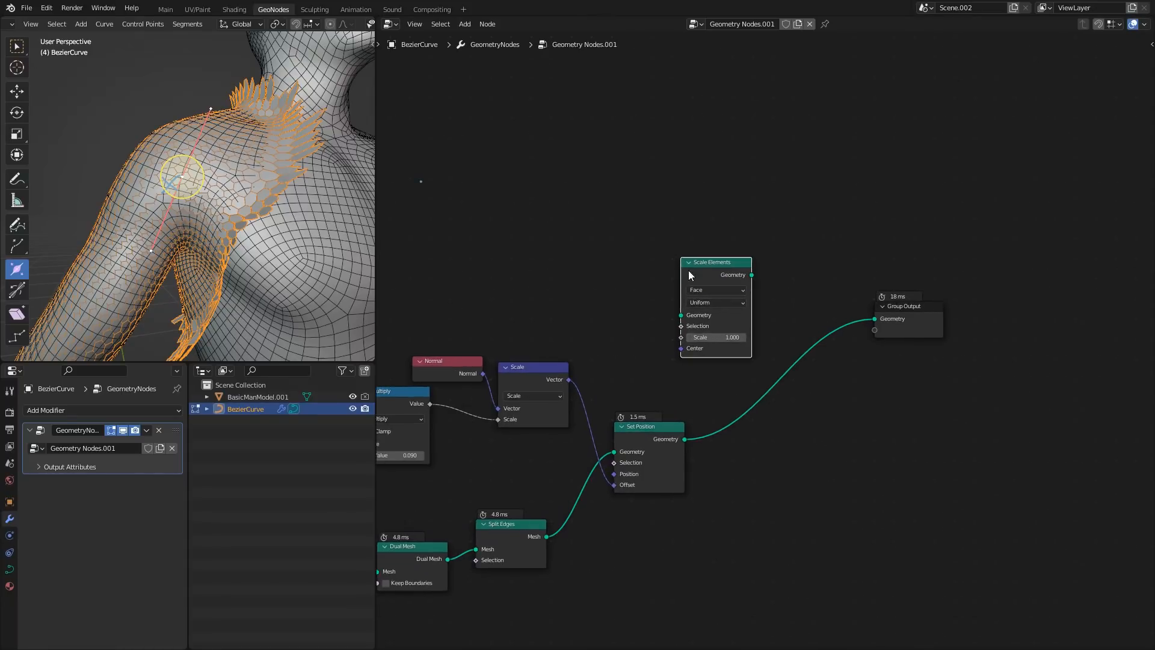
{"action": "left_click", "coordinate": [795, 335]}
{"action": "middle_click_drag", "start_coordinate": [754, 335], "coordinate": [817, 312]}
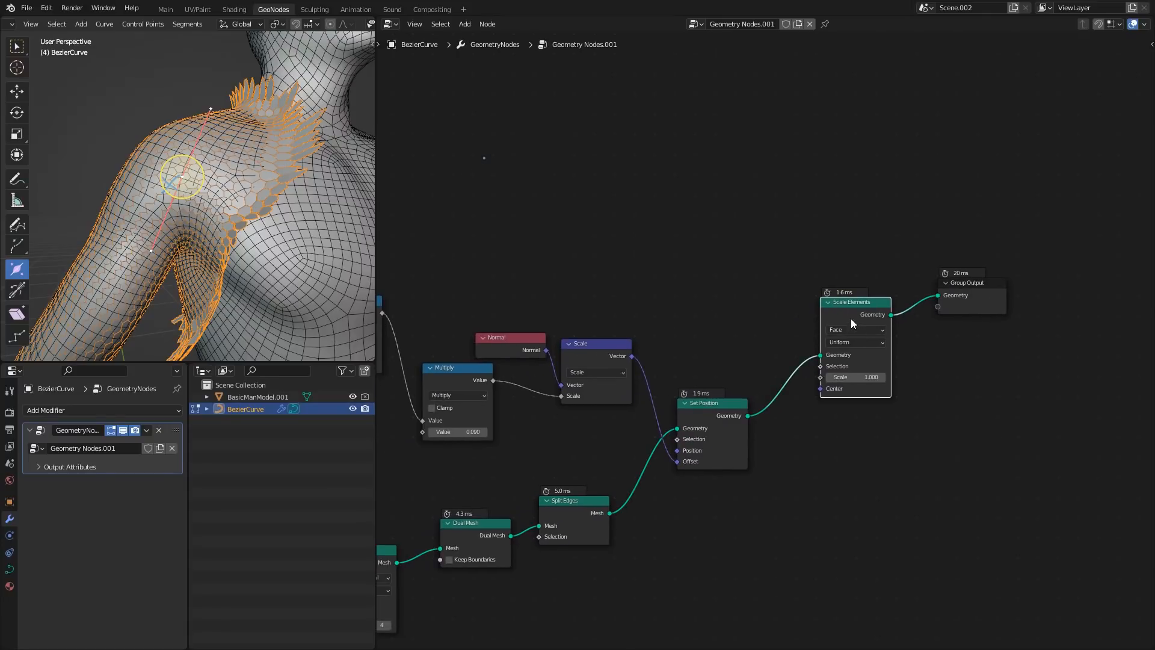
{"action": "left_click_drag", "start_coordinate": [774, 259], "coordinate": [1019, 391]}
{"action": "key", "text": "g"}
{"action": "left_click", "coordinate": [975, 341]}
{"action": "middle_click_drag", "start_coordinate": [687, 267], "coordinate": [862, 302]}
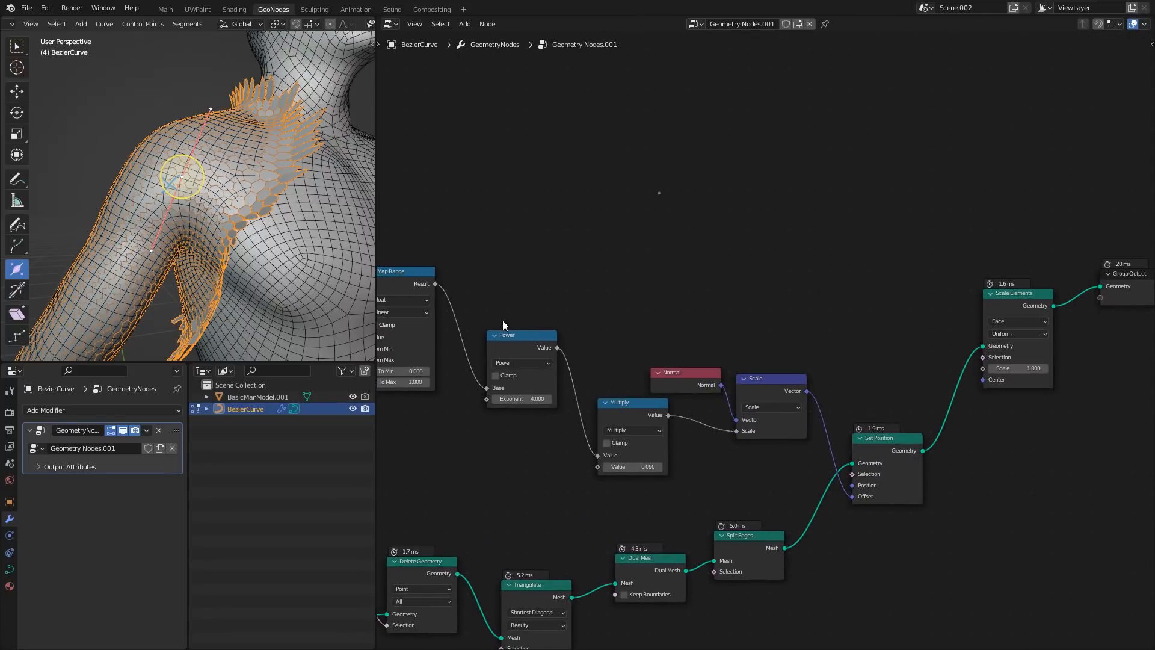
- Duplicate the Multiply node above the chain, feed it the Map Range result, and connect its output to the Scale input of Scale Elements
{"action": "middle_click_drag", "start_coordinate": [503, 320], "coordinate": [633, 357]}
{"action": "key", "text": "shift+d"}
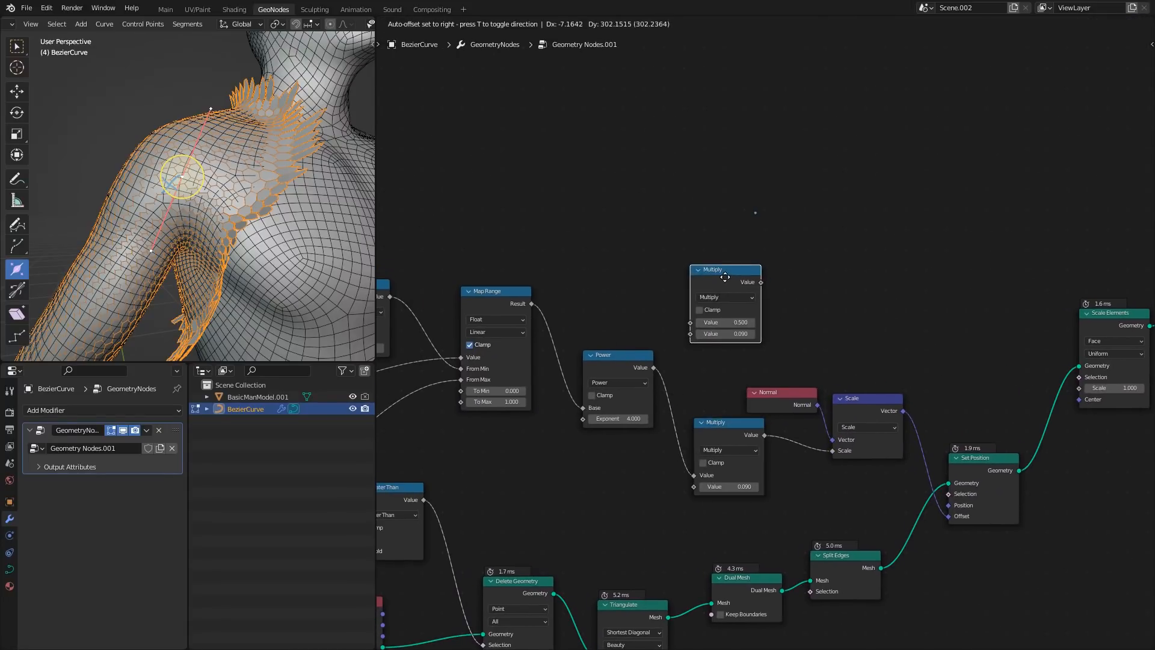
{"action": "left_click", "coordinate": [724, 276]}
{"action": "middle_click_drag", "start_coordinate": [564, 319], "coordinate": [693, 331]}
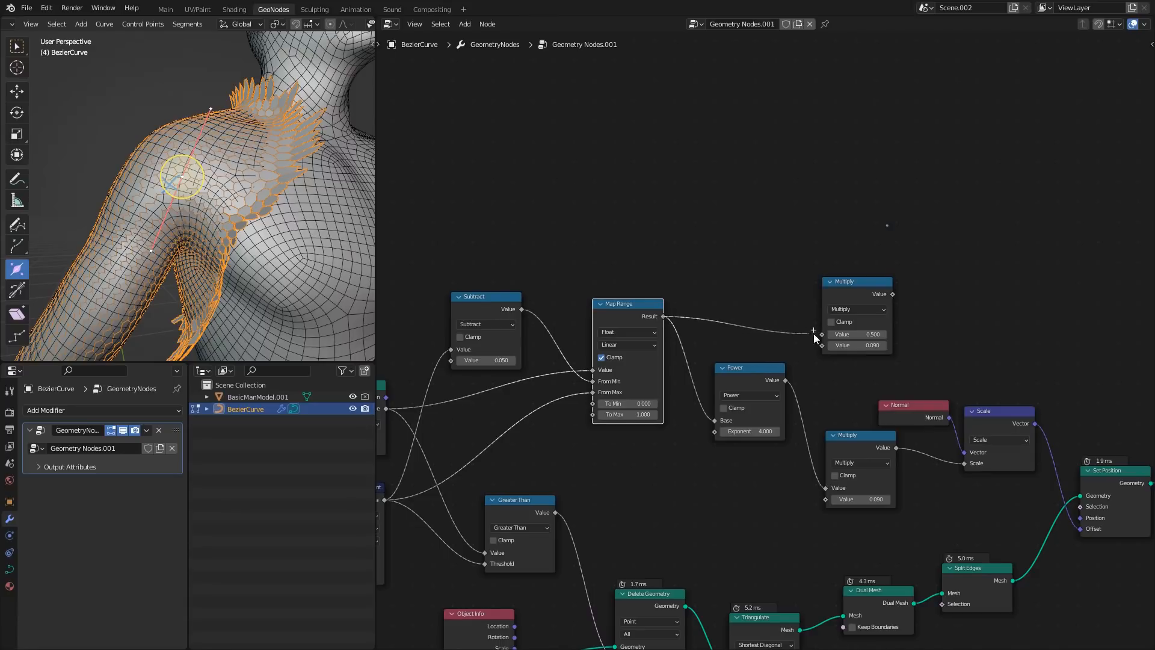
{"action": "left_click_drag", "start_coordinate": [814, 334], "coordinate": [822, 335]}
{"action": "middle_click_drag", "start_coordinate": [876, 327], "coordinate": [529, 355]}
{"action": "left_click_drag", "start_coordinate": [536, 312], "coordinate": [825, 406]}
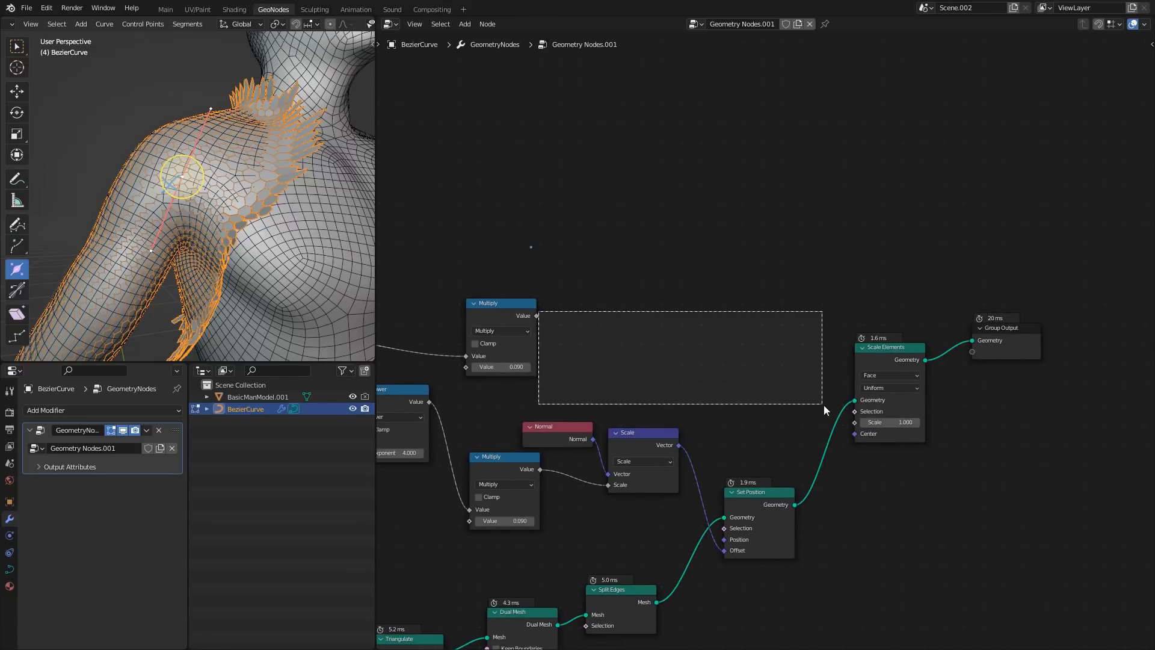
{"action": "left_click_drag", "start_coordinate": [537, 316], "coordinate": [856, 427]}
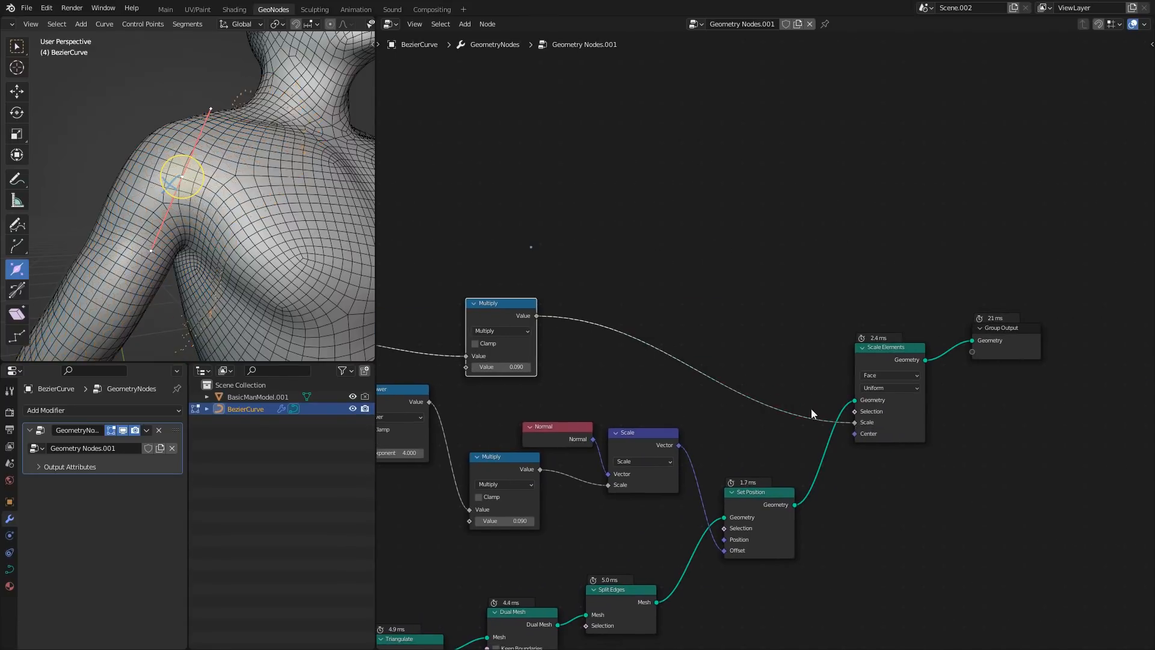
- Change the duplicated math node to Subtract and make it calculate 1 minus the Map Range result
{"action": "middle_click_drag", "start_coordinate": [545, 313], "coordinate": [660, 316]}
{"action": "left_click_drag", "start_coordinate": [624, 310], "coordinate": [662, 328], "text": "alt"}
{"action": "left_click", "coordinate": [655, 350]}
{"action": "left_click", "coordinate": [657, 394]}
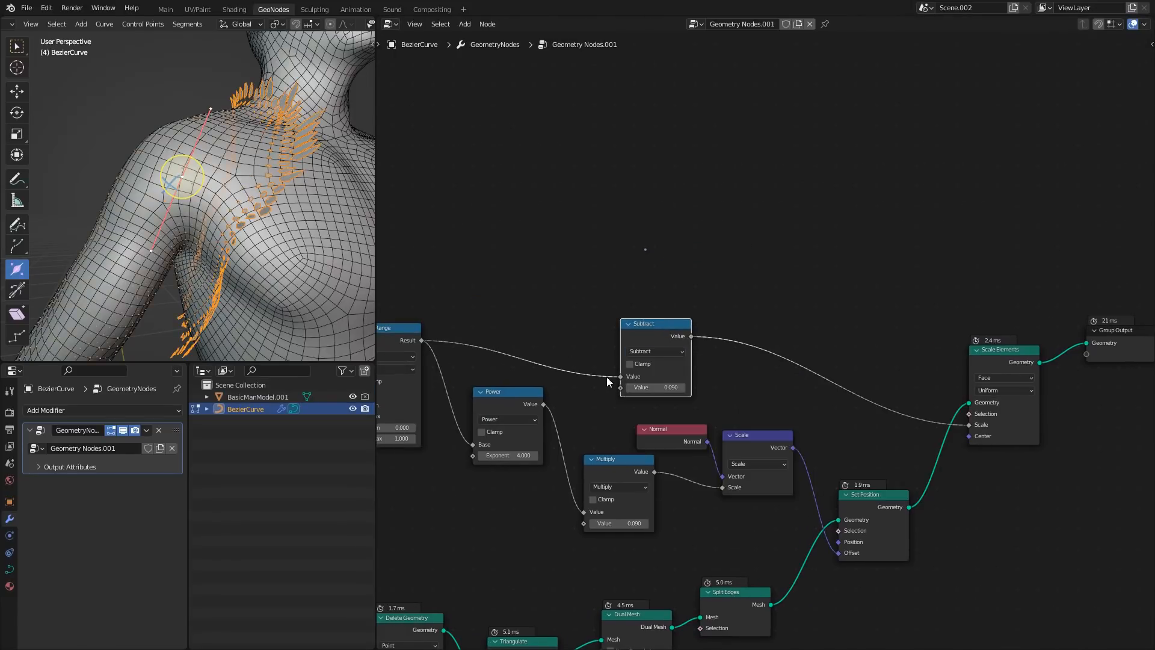
{"action": "left_click_drag", "start_coordinate": [617, 392], "coordinate": [621, 387]}
{"action": "type", "text": "1"}
{"action": "key", "text": "Return"}
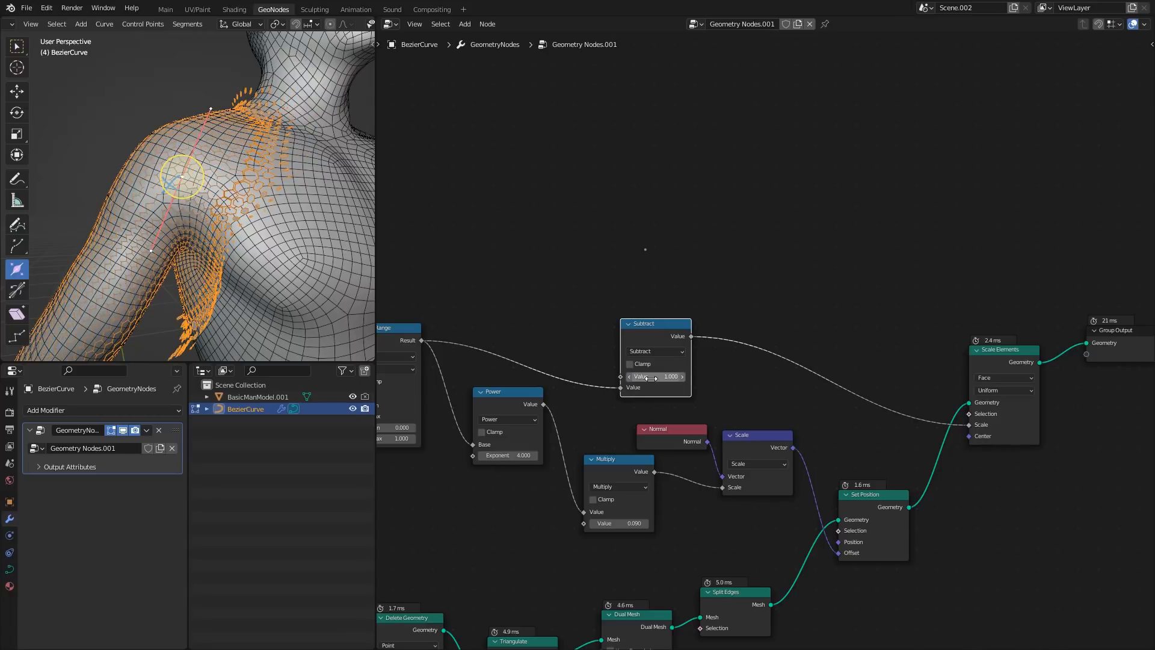
- Scale the shoulder control point's radius by 1.030 and again by 1.019 while viewing the shrinking hexagons up close
{"action": "middle_click_drag", "start_coordinate": [535, 401], "coordinate": [698, 371]}
{"action": "scroll", "coordinate": [698, 370], "scroll_direction": "up", "scroll_amount": 2}
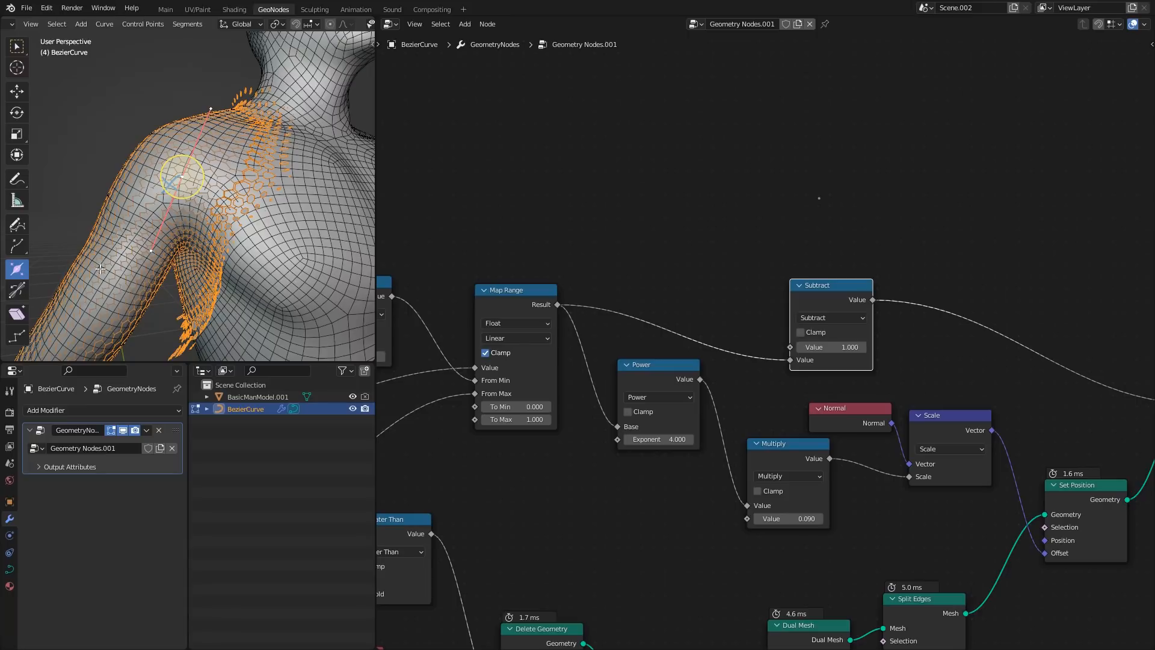
{"action": "left_click_drag", "start_coordinate": [201, 168], "coordinate": [201, 175]}
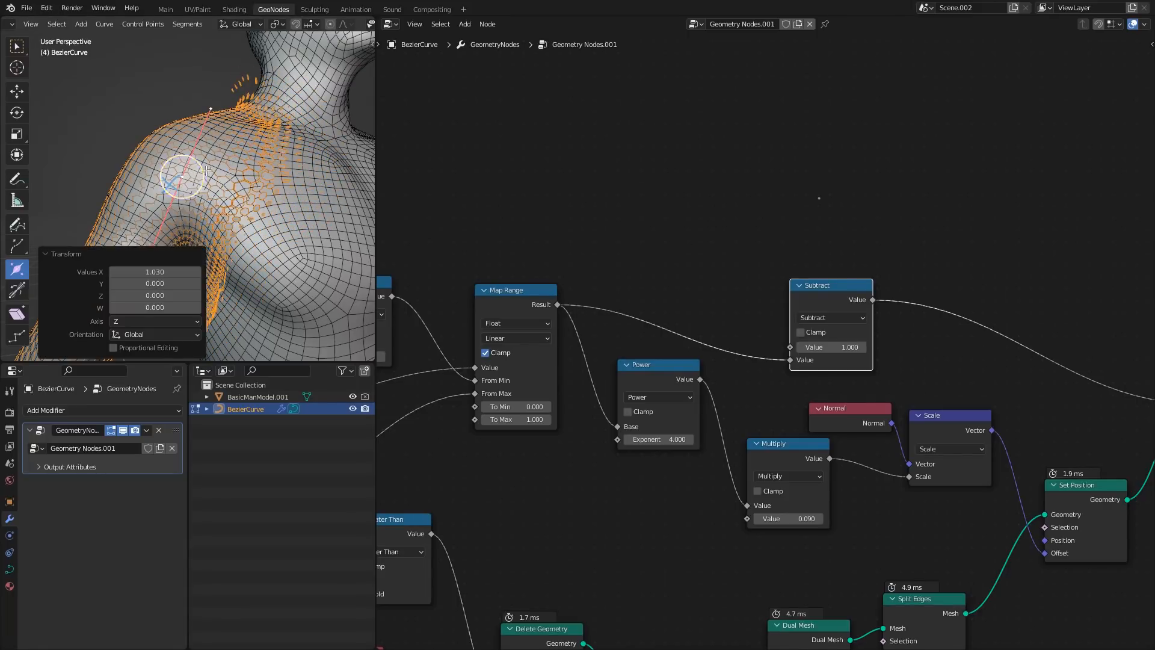
{"action": "middle_click_drag", "start_coordinate": [207, 179], "coordinate": [139, 207]}
{"action": "scroll", "coordinate": [273, 207], "scroll_direction": "up", "scroll_amount": 3}
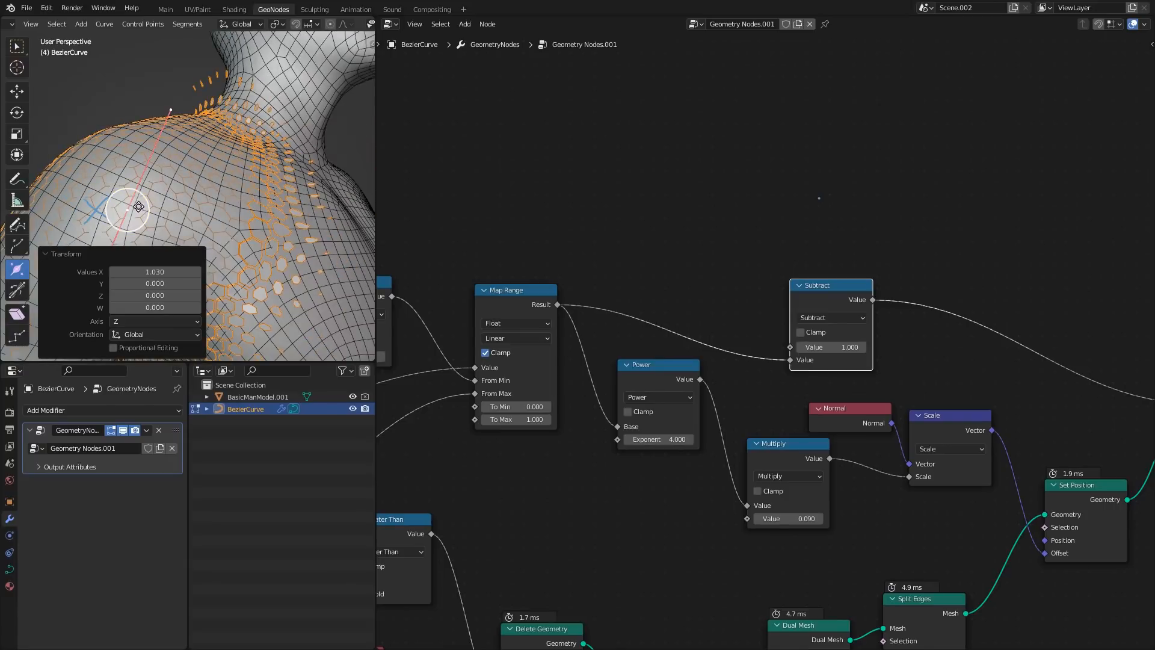
{"action": "left_click_drag", "start_coordinate": [137, 208], "coordinate": [140, 209]}
{"action": "middle_click_drag", "start_coordinate": [146, 205], "coordinate": [173, 180]}
- Shift the shoulder control point slightly down the arm in two moves, then leave Edit Mode and save the file
{"action": "key", "text": "g"}
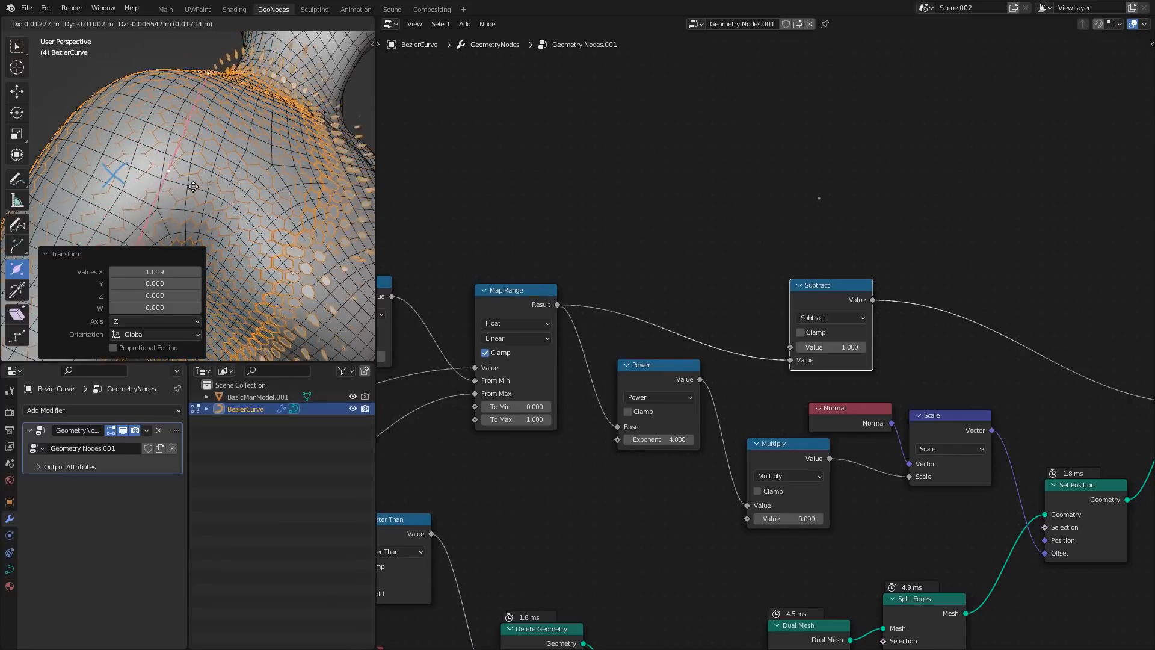
{"action": "left_click", "coordinate": [171, 192]}
{"action": "scroll", "coordinate": [171, 192], "scroll_direction": "down", "scroll_amount": 5}
{"action": "key", "text": "g"}
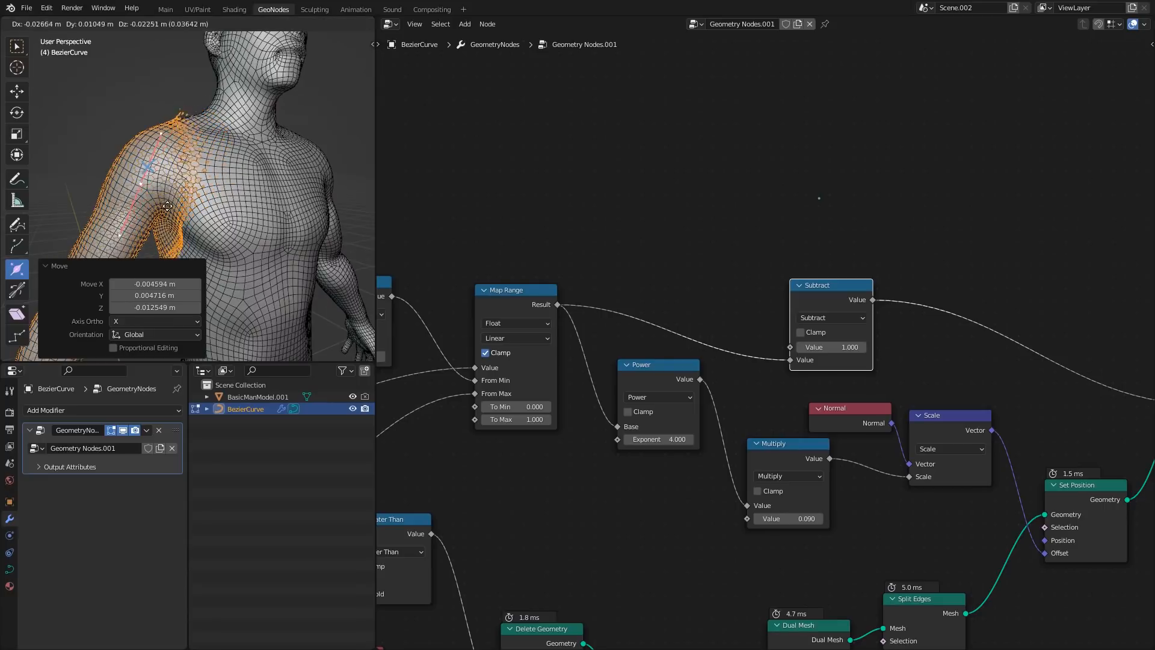
{"action": "left_click", "coordinate": [148, 181]}
{"action": "middle_click_drag", "start_coordinate": [147, 181], "coordinate": [250, 185]}
{"action": "key", "text": "Tab"}
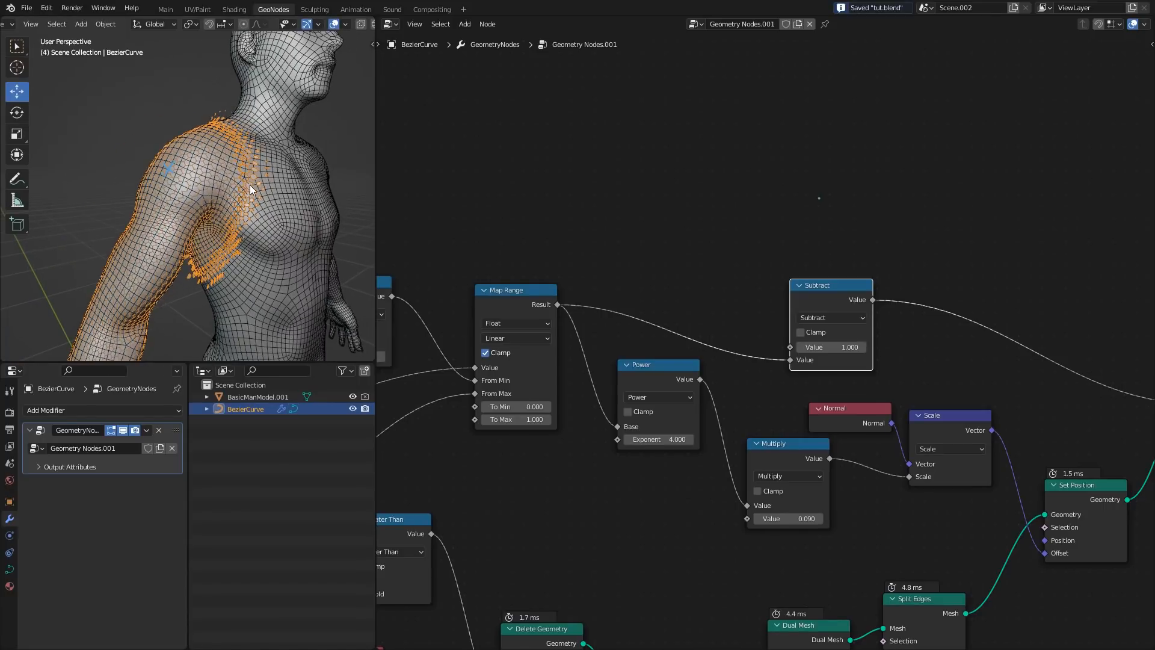
{"action": "scroll", "coordinate": [279, 233], "scroll_direction": "up", "scroll_amount": 2}
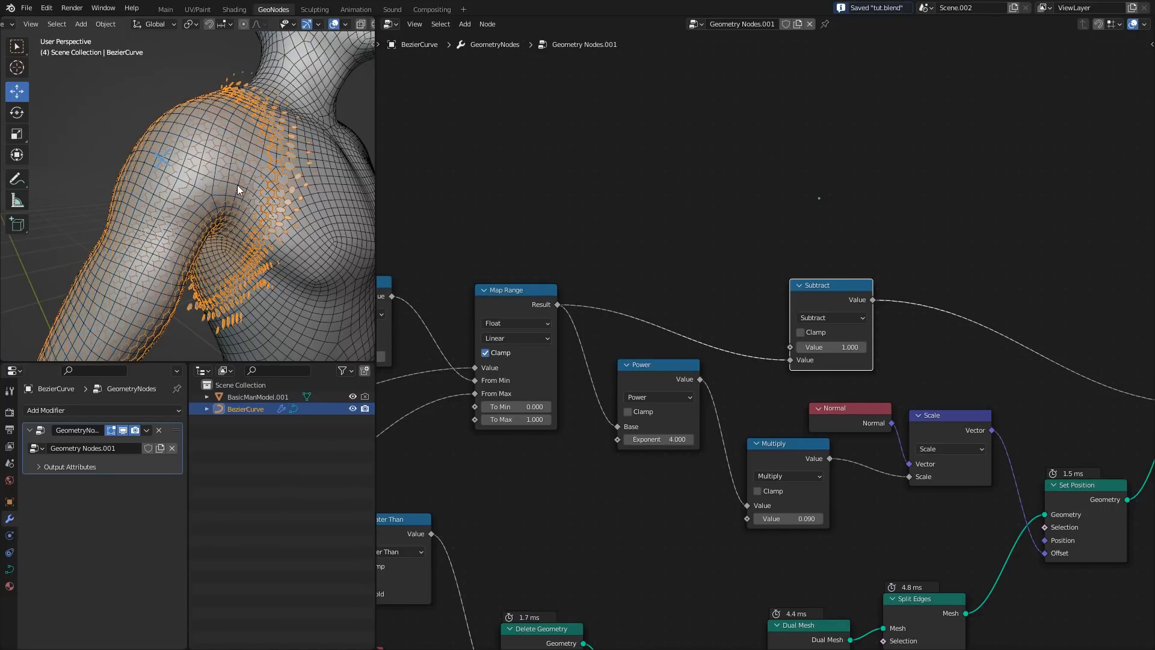
{"action": "scroll", "coordinate": [237, 185], "scroll_direction": "up", "scroll_amount": 1}
- Move Group Output farther away and insert a Set Material node between it and Scale Elements
{"action": "middle_click_drag", "start_coordinate": [1127, 362], "coordinate": [530, 325]}
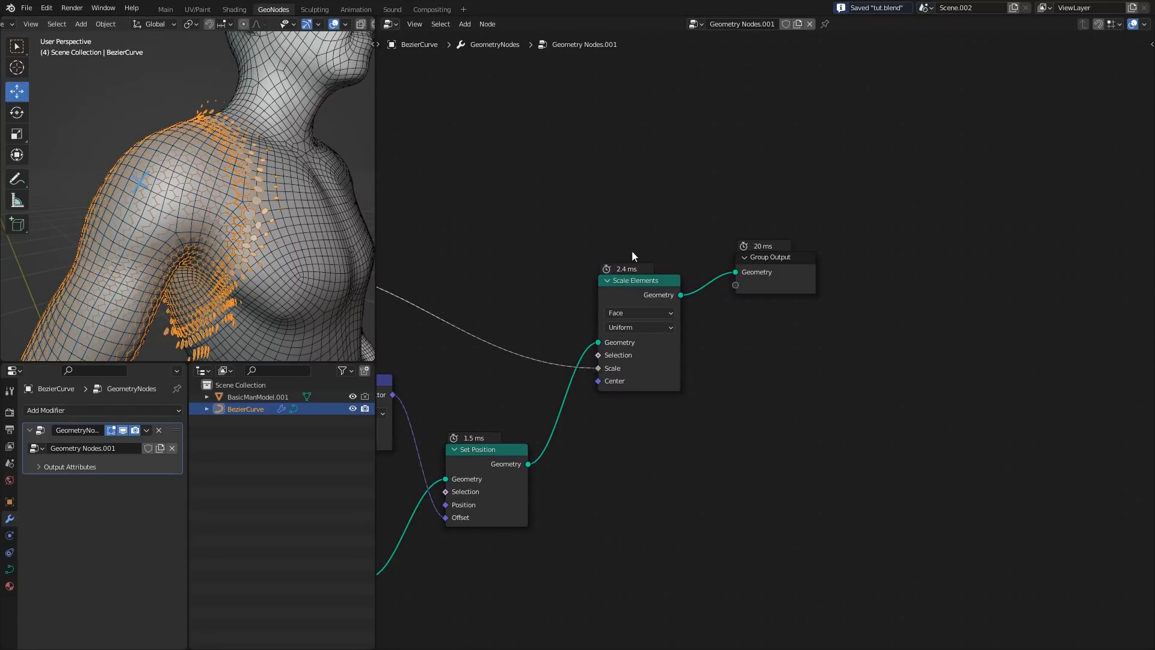
{"action": "left_click_drag", "start_coordinate": [755, 209], "coordinate": [706, 348]}
{"action": "key", "text": "g"}
{"action": "left_click", "coordinate": [866, 341]}
{"action": "left_click", "coordinate": [816, 381]}
{"action": "key", "text": "shift+a"}
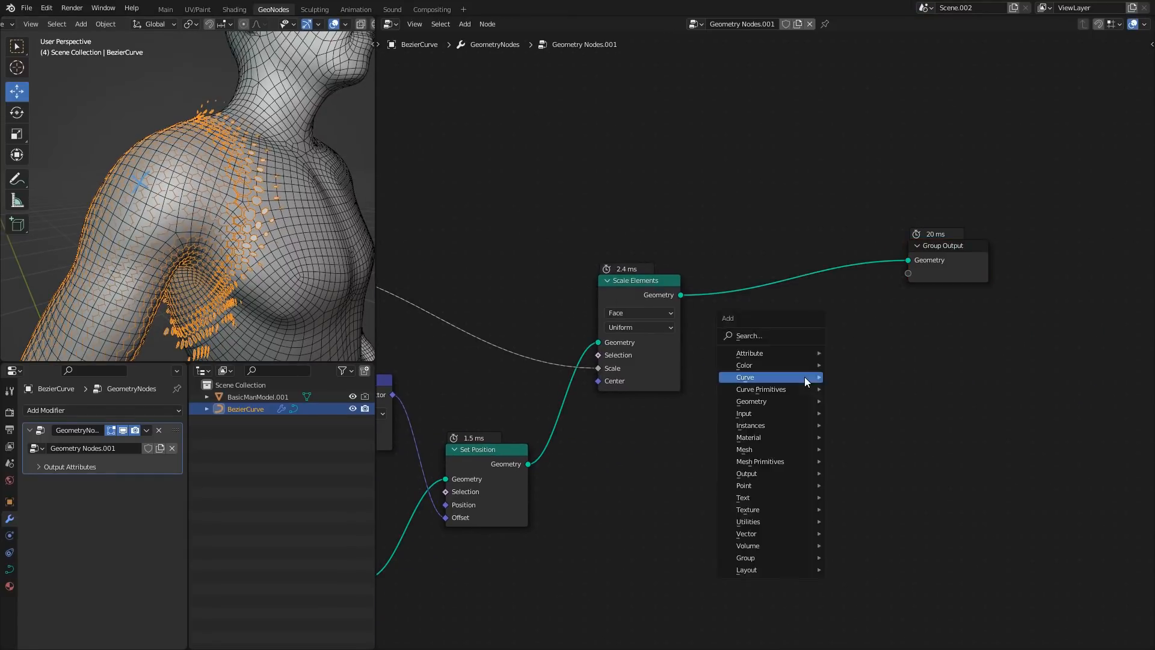
{"action": "type", "text": "set ma"}
{"action": "key", "text": "Return"}
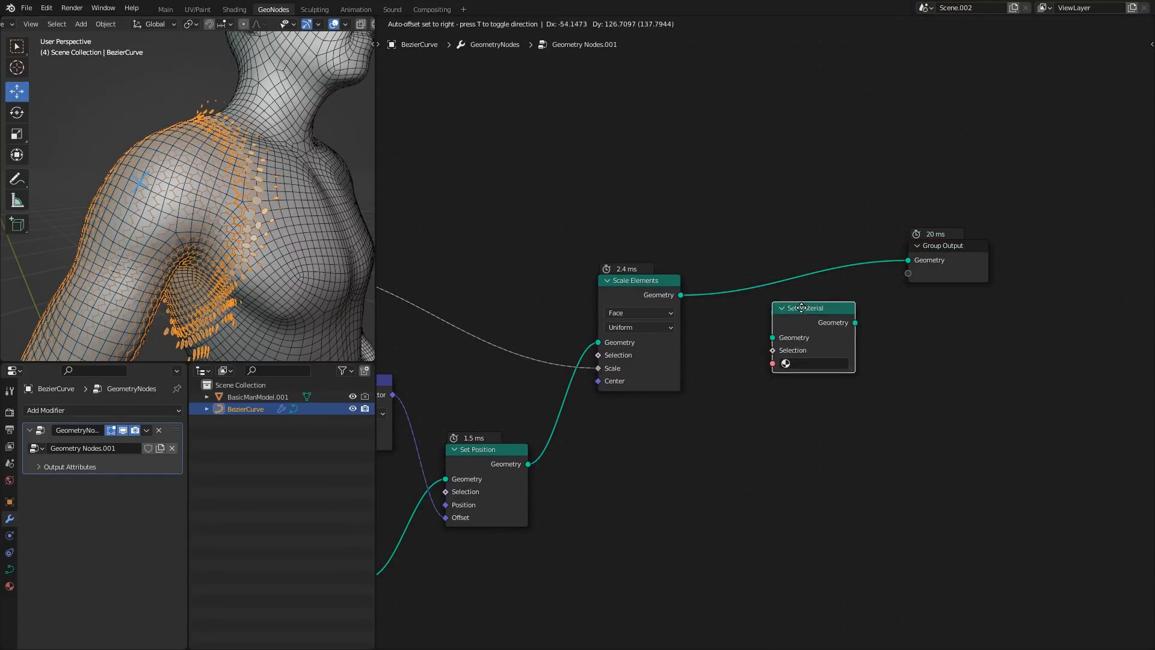
{"action": "left_click", "coordinate": [793, 289]}
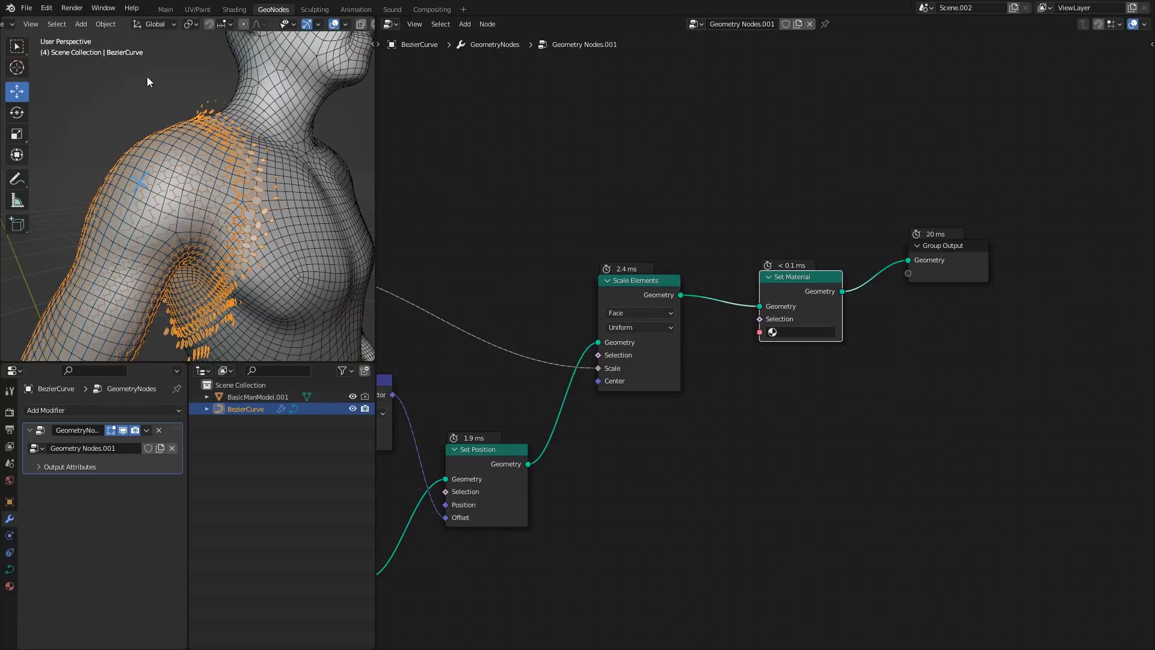
- Create a new material on the curve object and name it New Surface
{"action": "left_click", "coordinate": [9, 586]}
{"action": "left_click", "coordinate": [126, 463]}
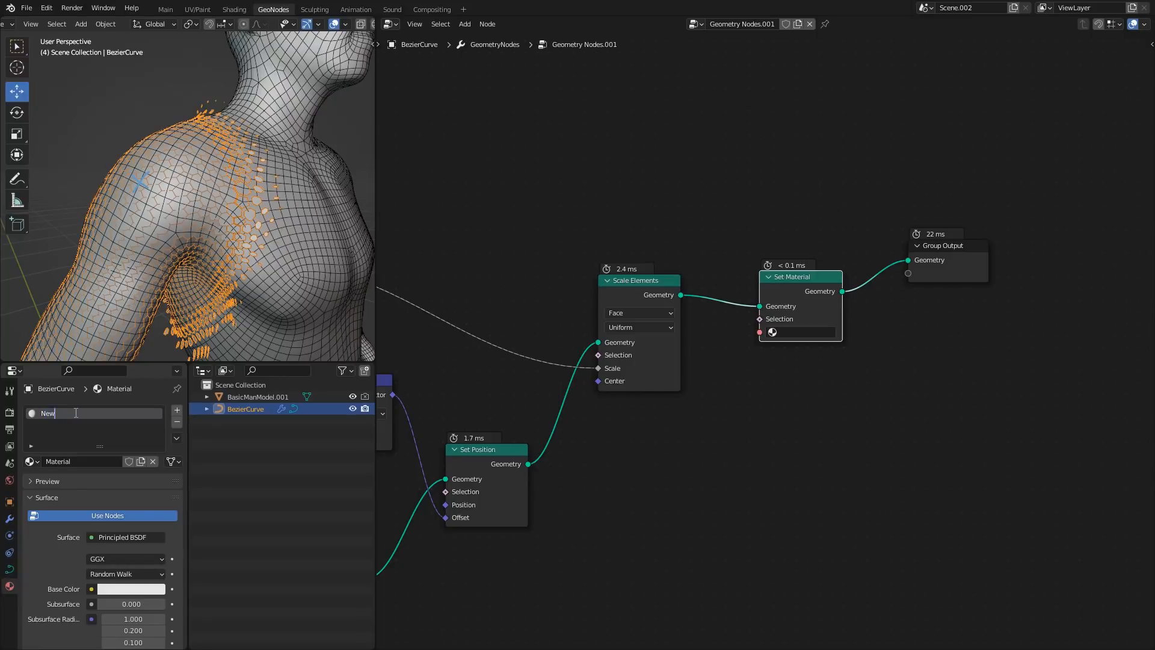
{"action": "left_click", "coordinate": [76, 413]}
{"action": "type", "text": "New Surface"}
{"action": "key", "text": "Return"}
- Give the New Surface material a saturated blue base color, a metallic value of 1.000 and a roughness of 0.254
{"action": "left_click", "coordinate": [131, 589]}
{"action": "left_click", "coordinate": [181, 460]}
{"action": "left_click_drag", "start_coordinate": [181, 461], "coordinate": [186, 439]}
{"action": "scroll", "coordinate": [61, 591], "scroll_direction": "down", "scroll_amount": 5}
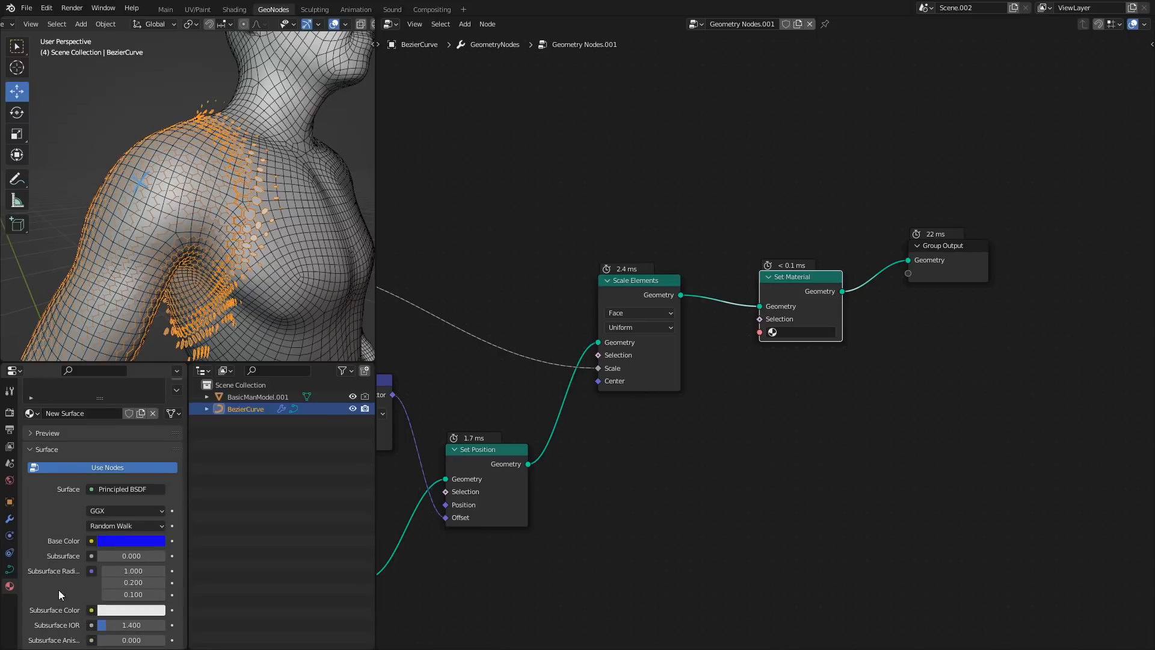
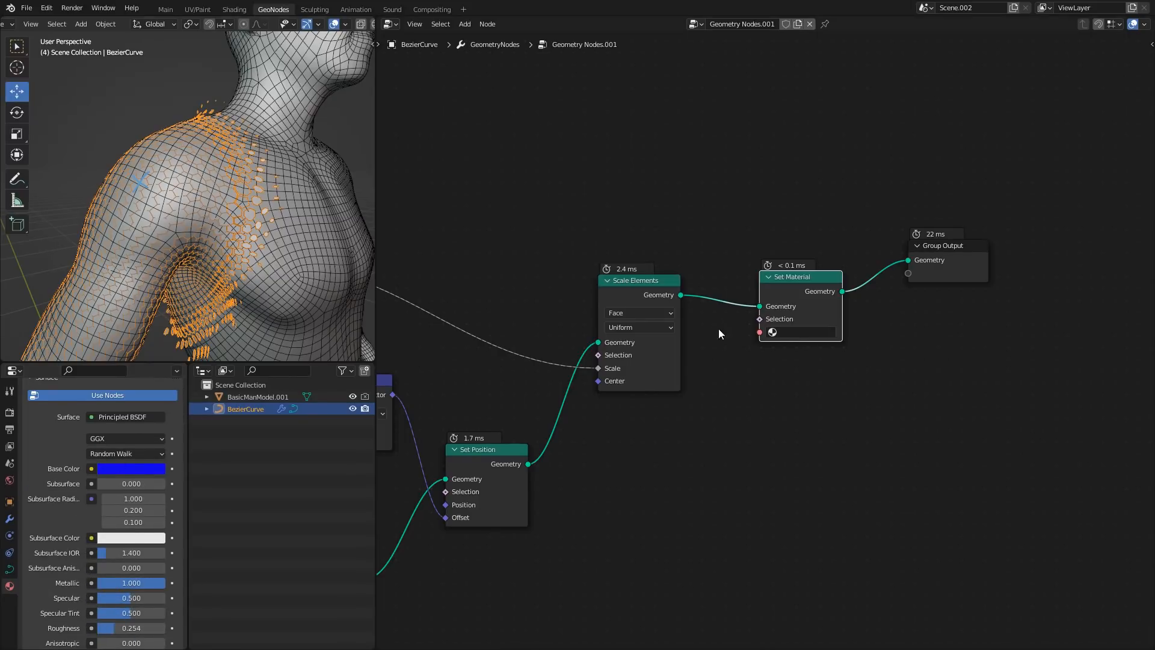
- Assign New Surface in the Set Material node and switch the viewport to Material Preview to inspect the blue hexagons
{"action": "left_click", "coordinate": [813, 362]}
{"action": "middle_click_drag", "start_coordinate": [339, 29], "coordinate": [187, 35]}
{"action": "left_click", "coordinate": [341, 24]}
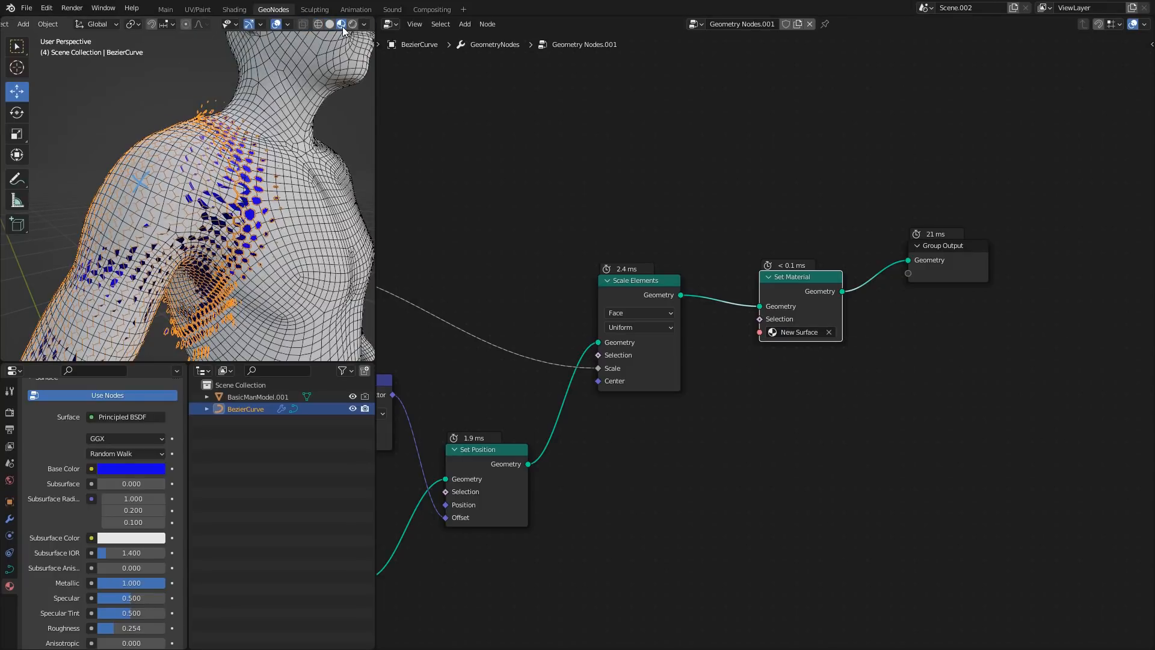
{"action": "middle_click_drag", "start_coordinate": [223, 144], "coordinate": [208, 142]}
{"action": "scroll", "coordinate": [210, 145], "scroll_direction": "up", "scroll_amount": 2}
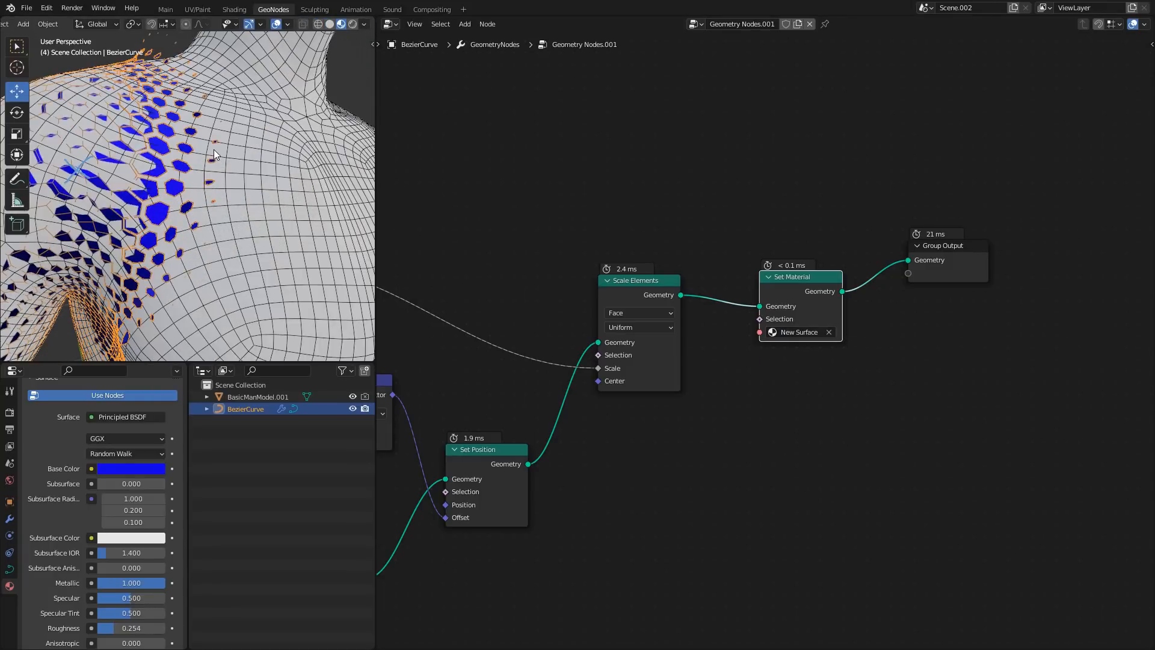
{"action": "scroll", "coordinate": [181, 152], "scroll_direction": "up", "scroll_amount": 3}
{"action": "scroll", "coordinate": [181, 154], "scroll_direction": "down", "scroll_amount": 3}
- In Edit Mode, move the shoulder control point by about -0.023, 0.010 and -0.023 m, then return to Object Mode
{"action": "key", "text": "Tab"}
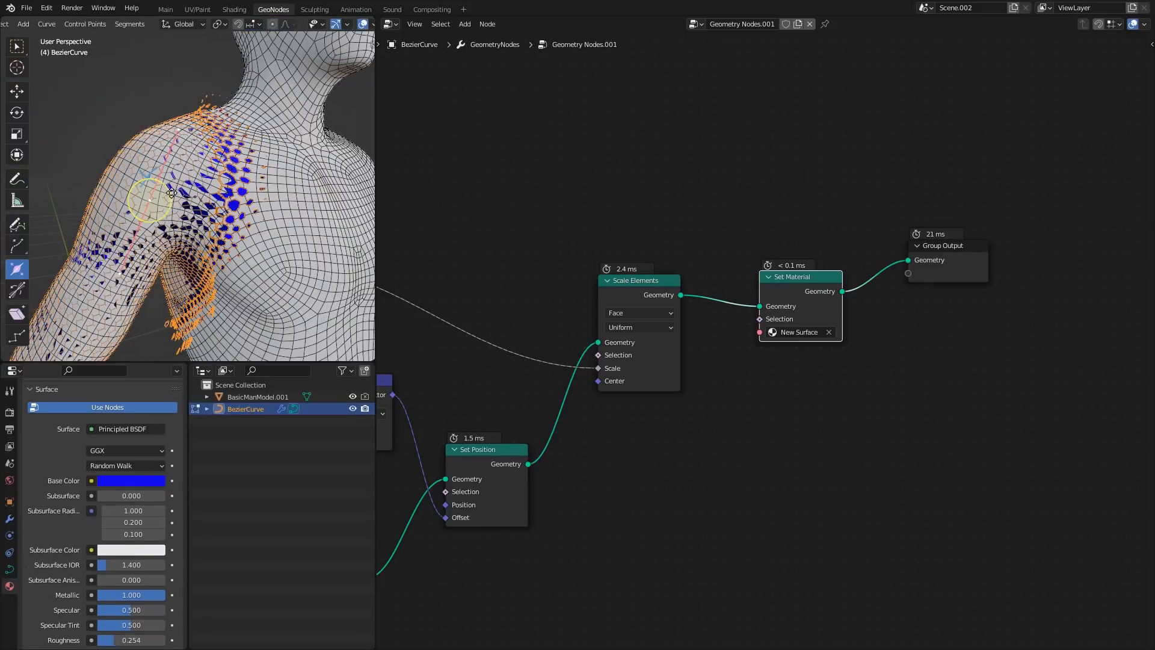
{"action": "key", "text": "g"}
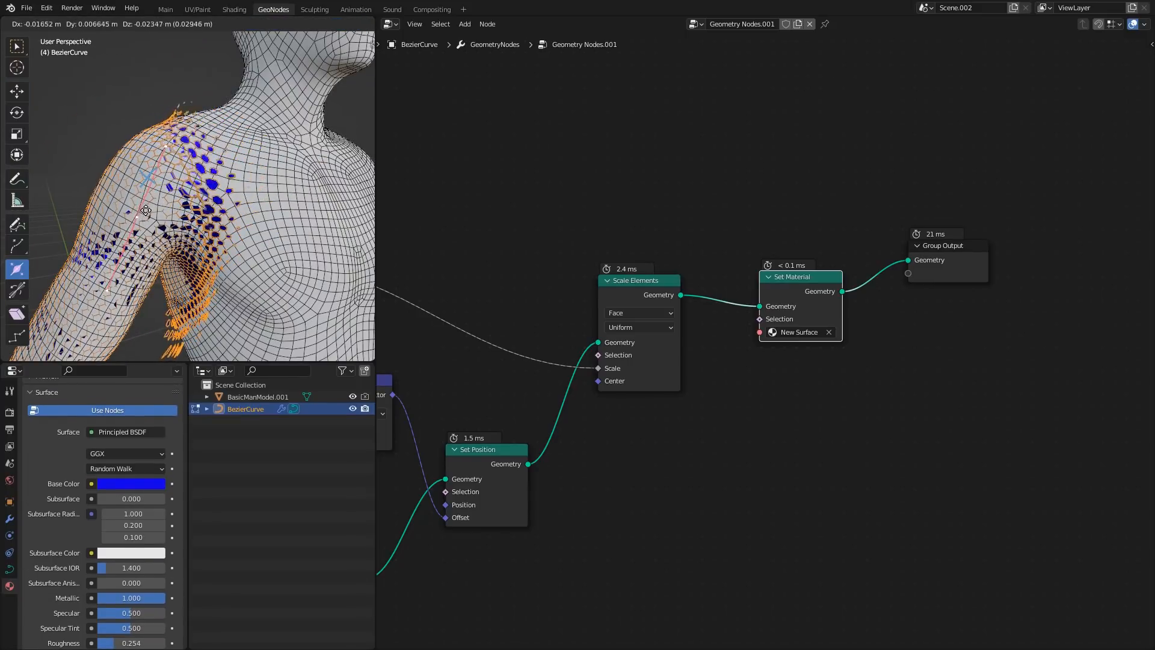
{"action": "left_click", "coordinate": [132, 217]}
{"action": "middle_click_drag", "start_coordinate": [474, 371], "coordinate": [752, 250]}
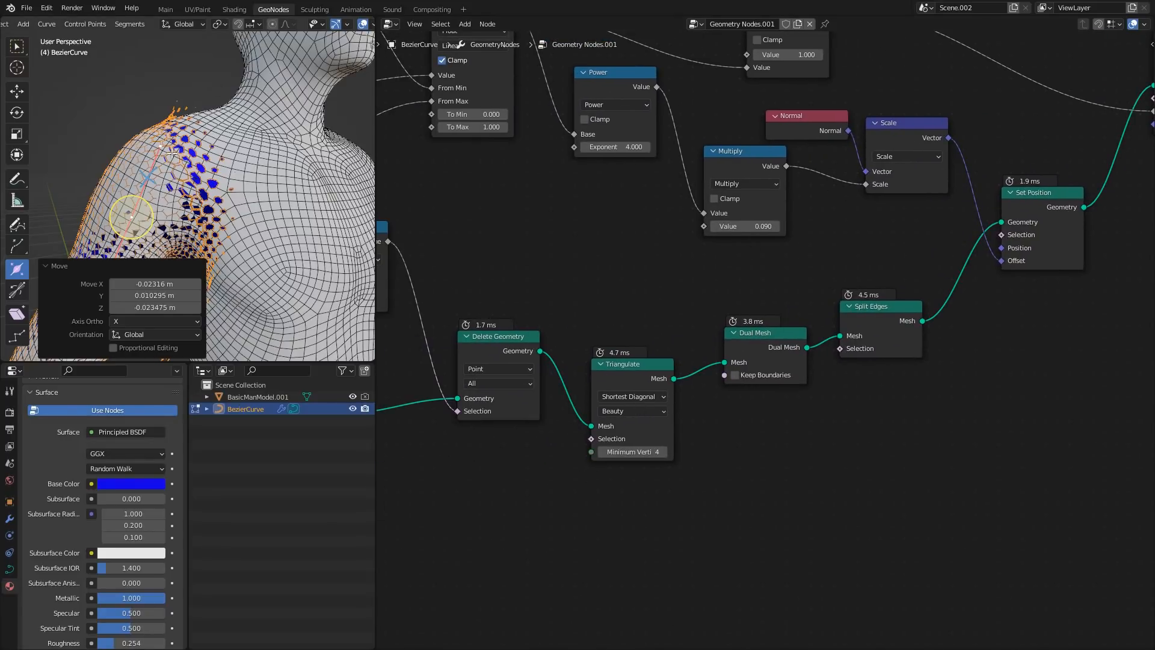
{"action": "mouse_move", "coordinate": [187, 182]}
{"action": "middle_mouse_down"}
{"action": "mouse_move", "coordinate": [205, 145]}
{"action": "mouse_move", "coordinate": [193, 163]}
{"action": "middle_mouse_up"}
{"action": "key", "text": "Tab"}
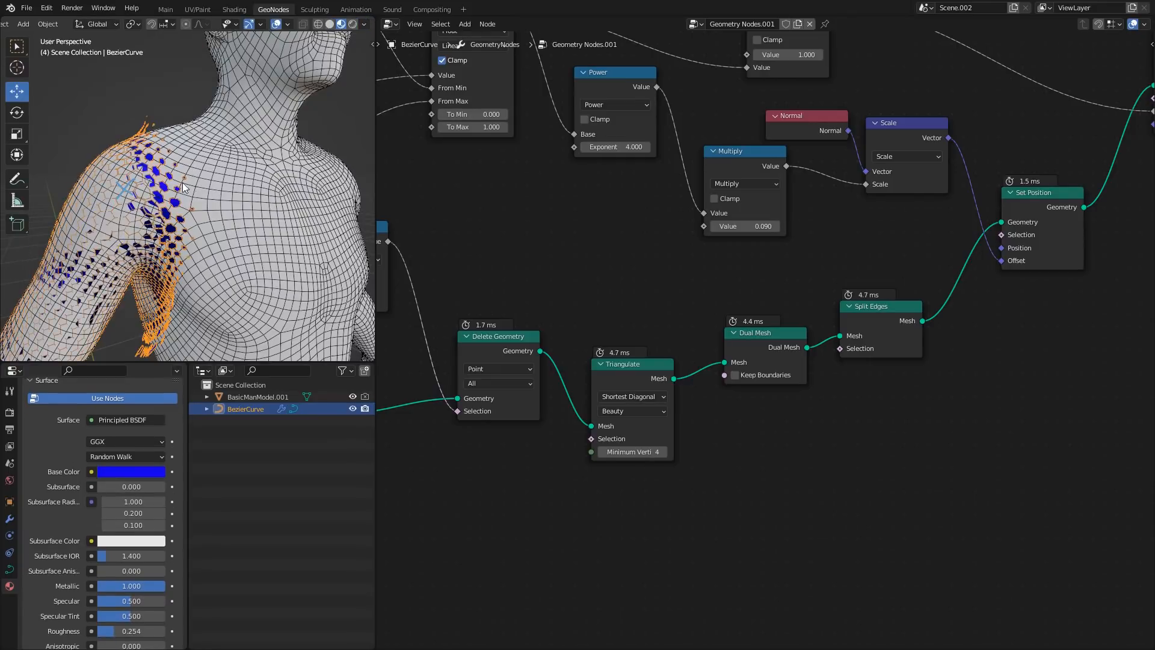
- Add a Solidify modifier after the geometry nodes modifier on the curve and view the thickened hexagons up close
{"action": "scroll", "coordinate": [90, 481], "scroll_direction": "up", "scroll_amount": 5}
{"action": "left_click", "coordinate": [8, 520]}
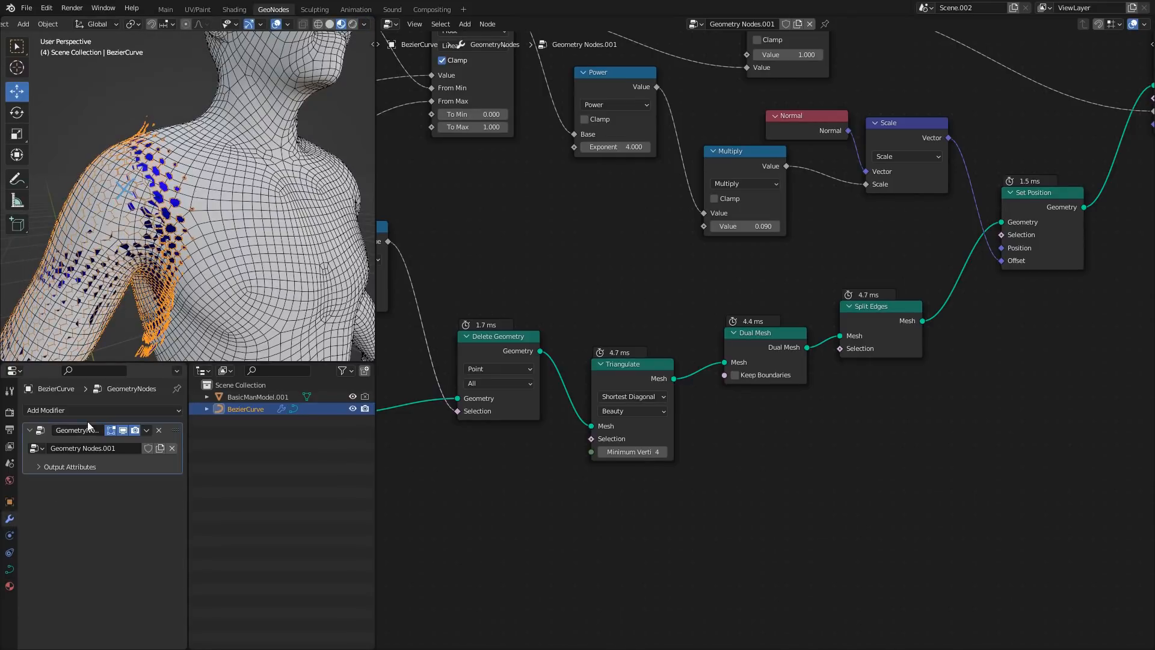
{"action": "left_click", "coordinate": [84, 411]}
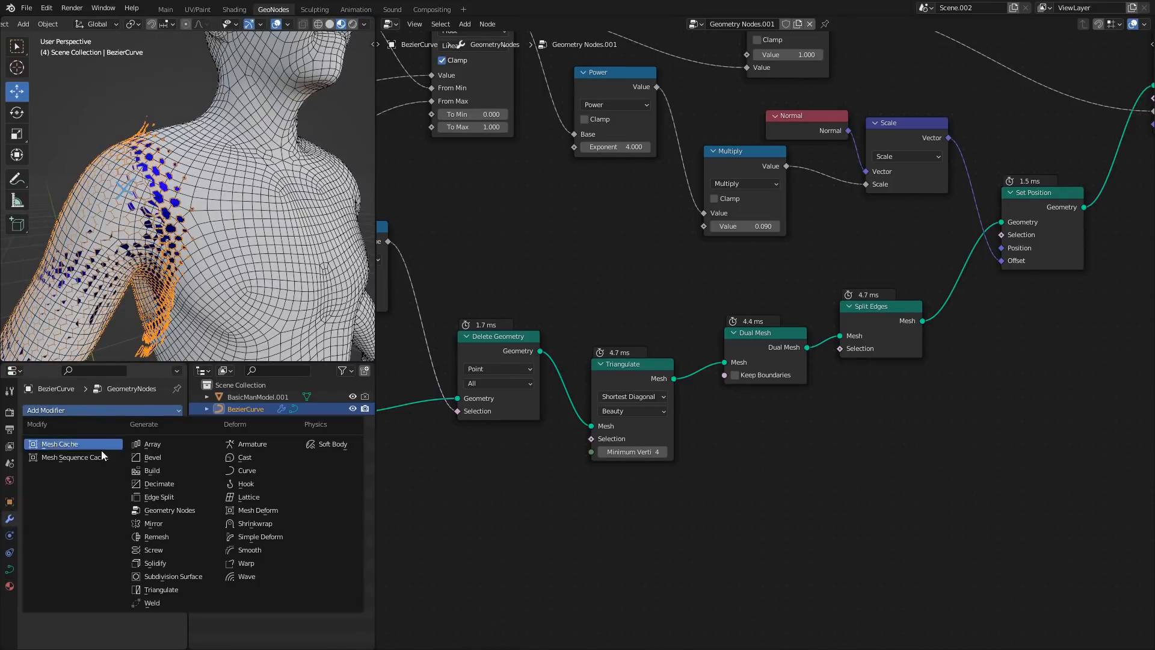
{"action": "left_click", "coordinate": [168, 562]}
{"action": "scroll", "coordinate": [186, 252], "scroll_direction": "up", "scroll_amount": 5}
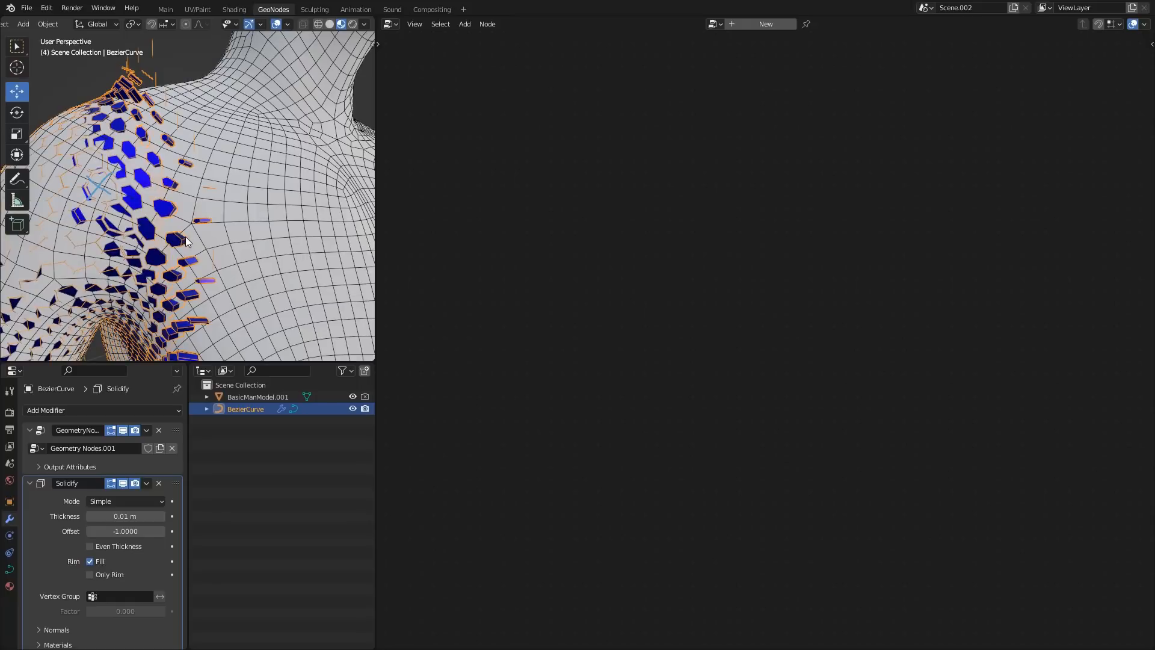
- Set the Solidify modifier's offset to 1.0000 and its thickness to 0.003 m, checking the shoulder with overlays hidden
{"action": "middle_click_drag", "start_coordinate": [189, 239], "coordinate": [181, 231]}
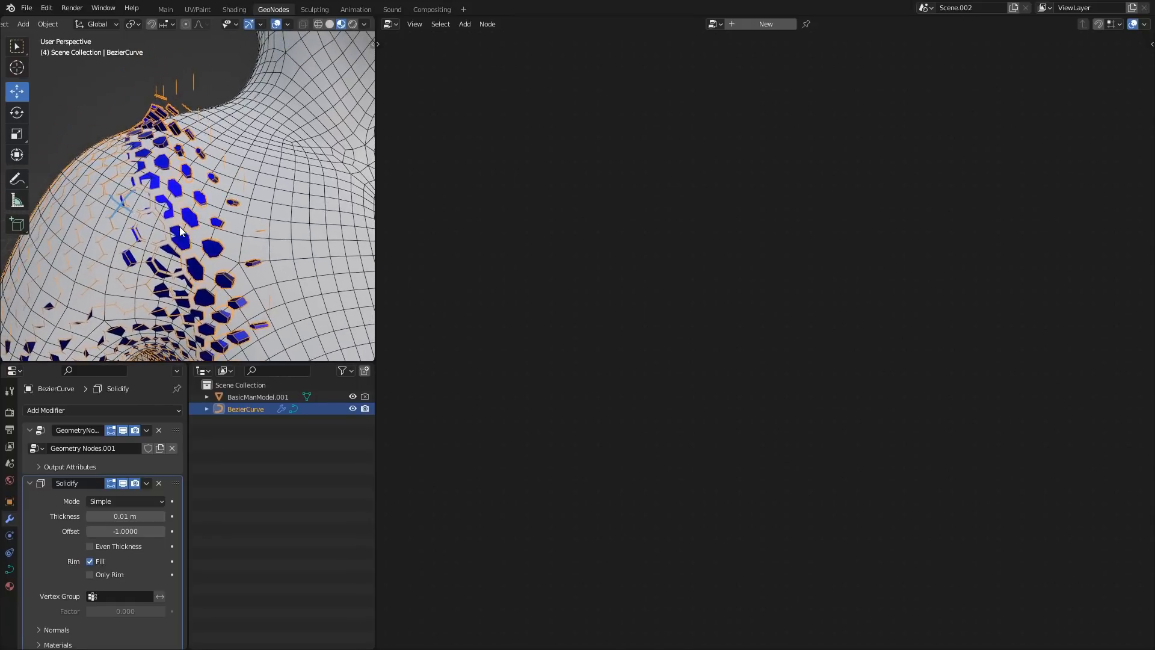
{"action": "scroll", "coordinate": [83, 533], "scroll_direction": "down", "scroll_amount": 2}
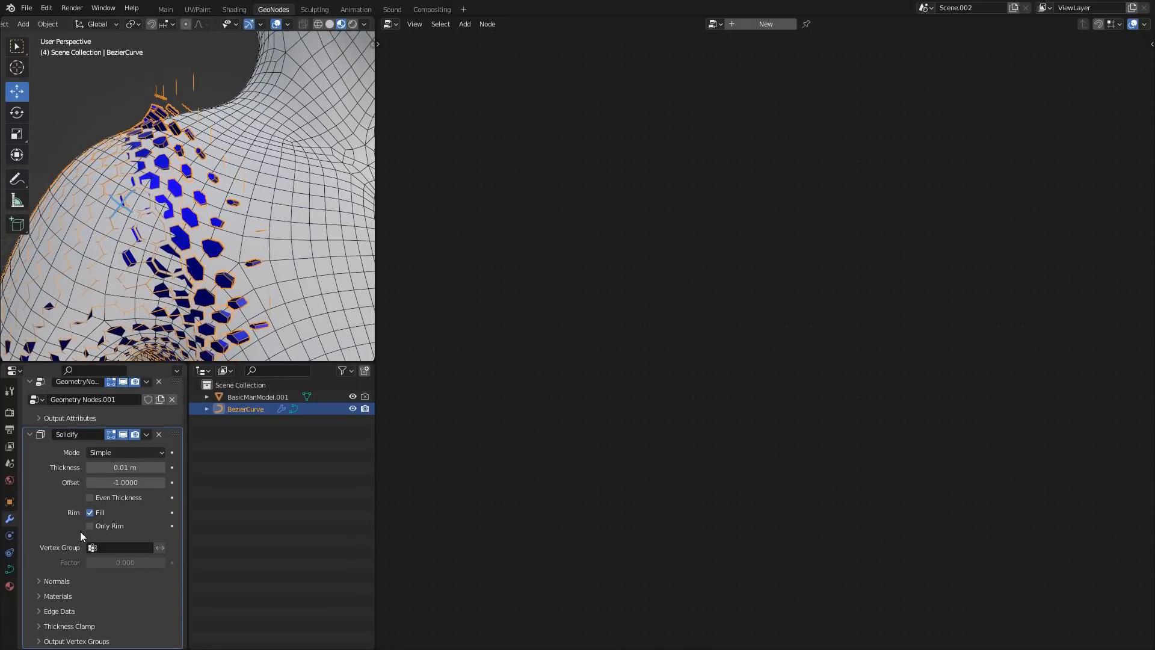
{"action": "left_click", "coordinate": [124, 485]}
{"action": "key", "text": "Return"}
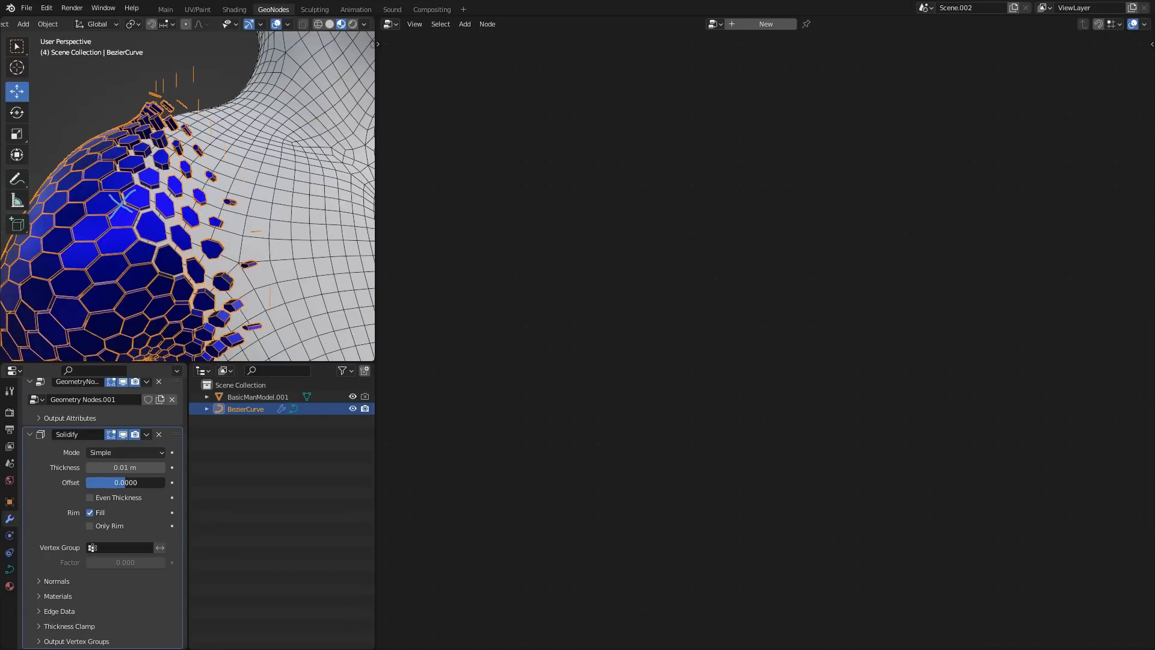
{"action": "mouse_move", "coordinate": [124, 486]}
{"action": "left_mouse_down"}
{"action": "mouse_move", "coordinate": [166, 486]}
{"action": "mouse_move", "coordinate": [113, 467]}
{"action": "mouse_move", "coordinate": [124, 467]}
{"action": "left_mouse_up"}
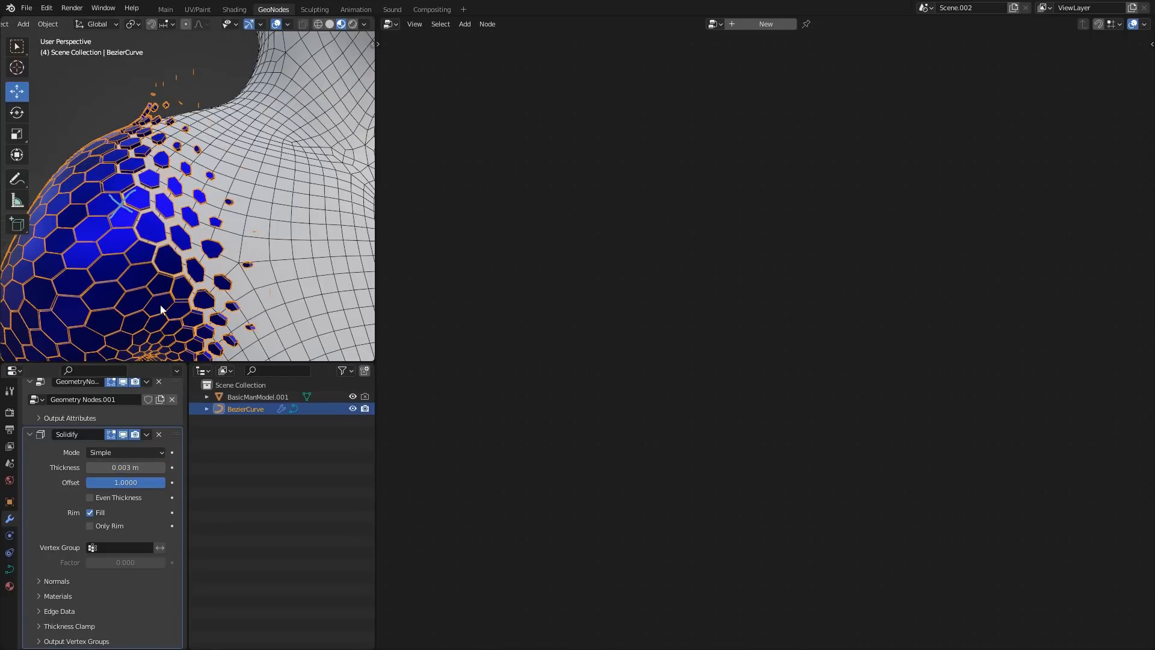
{"action": "scroll", "coordinate": [160, 304], "scroll_direction": "down", "scroll_amount": 5}
{"action": "scroll", "coordinate": [163, 296], "scroll_direction": "up", "scroll_amount": 3}
{"action": "key", "text": "shift+alt+z"}
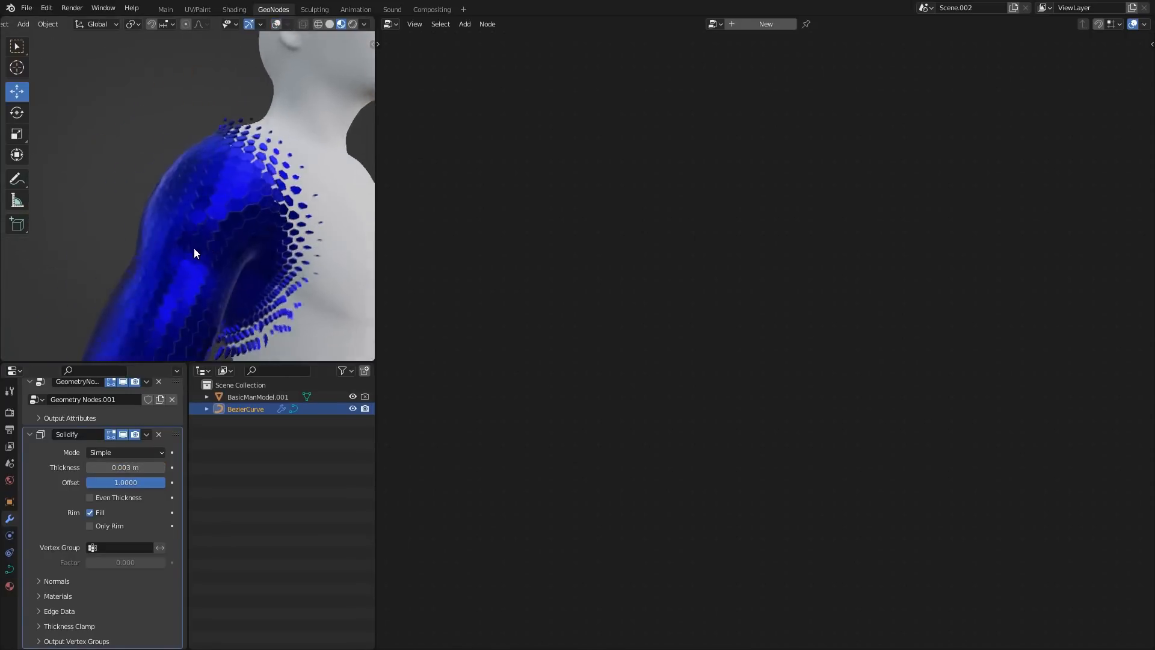
{"action": "middle_click_drag", "start_coordinate": [196, 250], "coordinate": [172, 250]}
{"action": "key", "text": "shift+alt+z"}
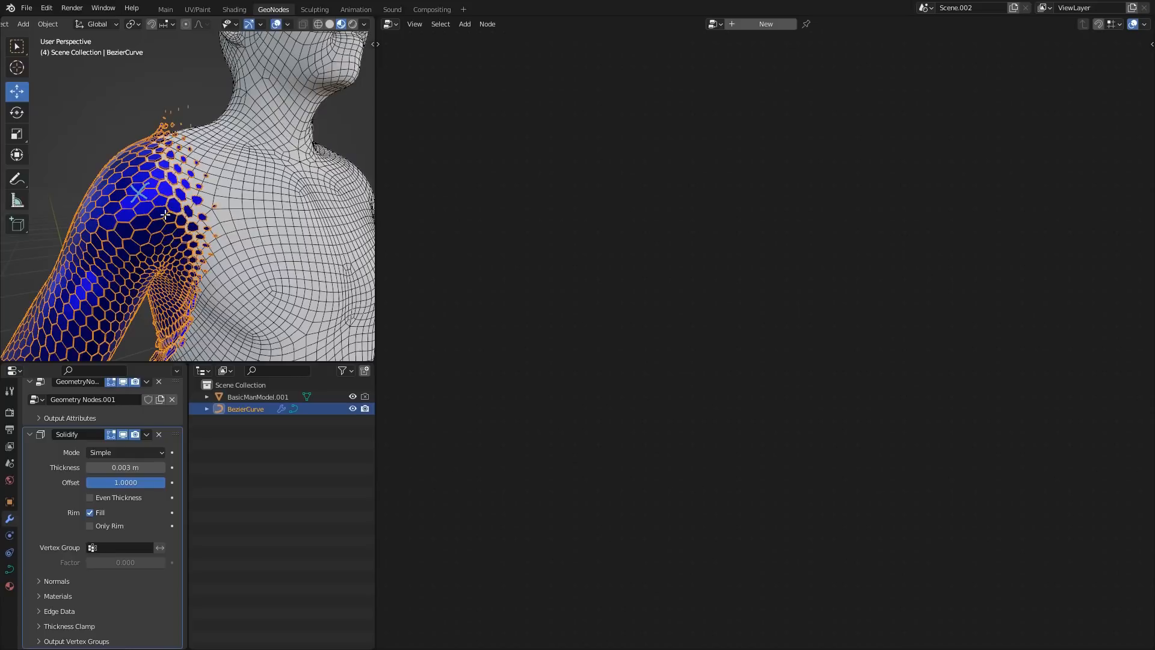
- In Edit Mode, move the curve's shoulder control point by about 0.066, -0.034 and 0.048 m
{"action": "key", "text": "Tab"}
{"action": "key", "text": "shift+alt+z"}
{"action": "key", "text": "g"}
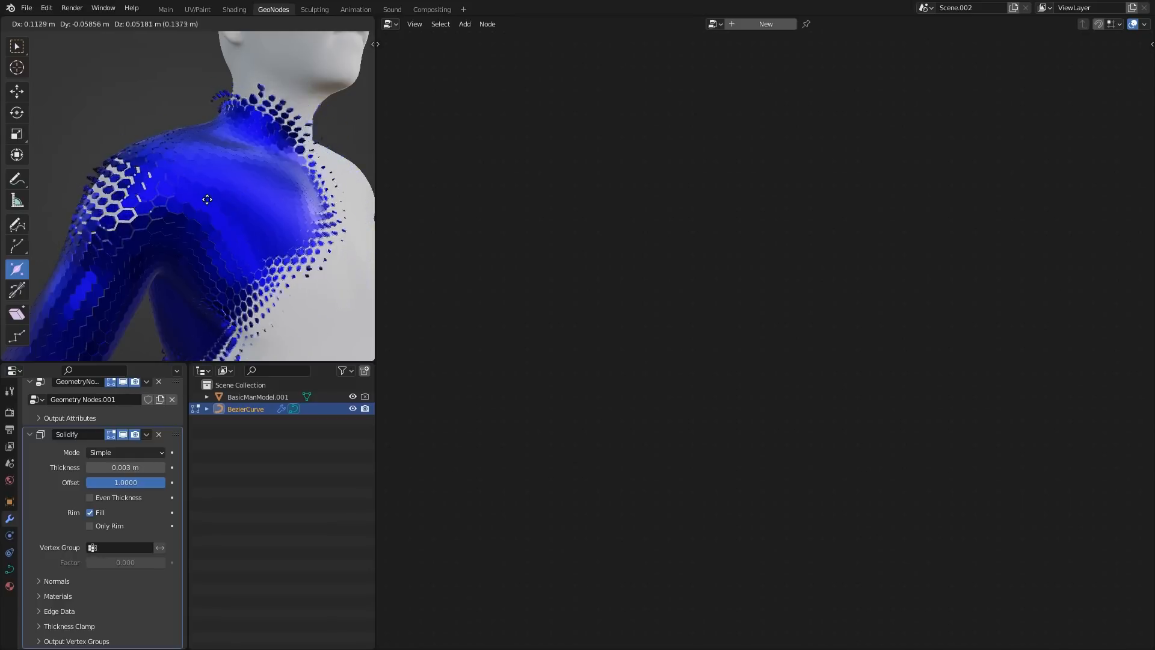
{"action": "left_click", "coordinate": [175, 198]}
{"action": "key", "text": "shift+alt+z"}
{"action": "scroll", "coordinate": [184, 203], "scroll_direction": "down", "scroll_amount": 6}
{"action": "middle_click_drag", "start_coordinate": [198, 248], "coordinate": [190, 188], "text": "shift"}
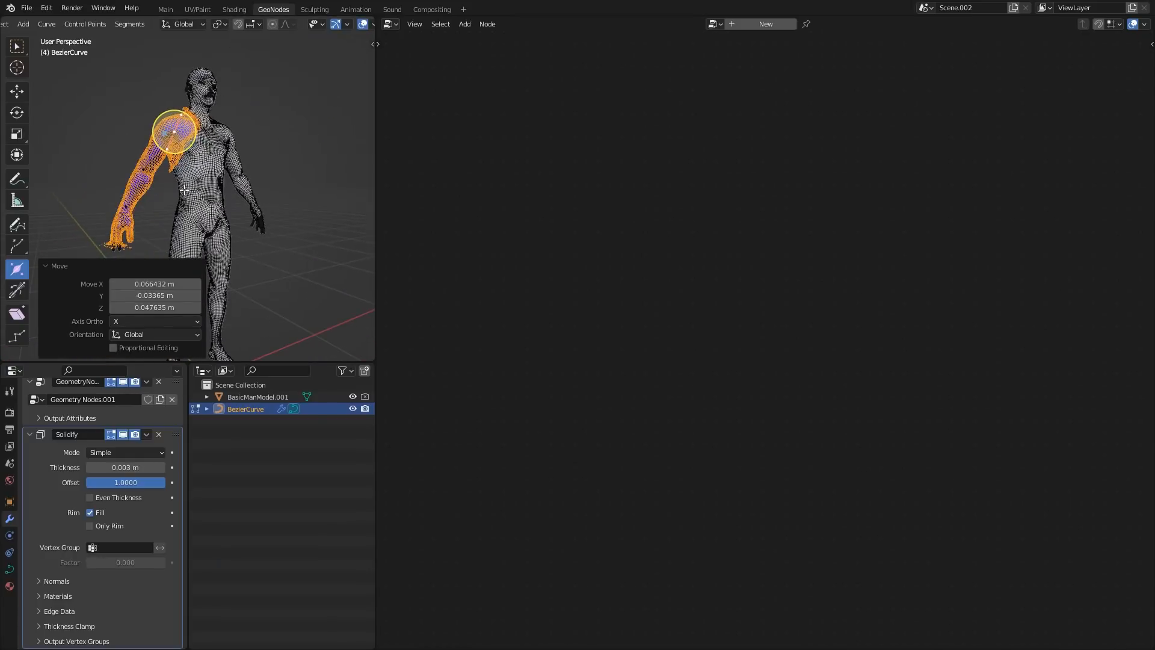
- In the Main workspace with Material Preview shading, use the Radius tool to enlarge the shoulder control point until hexagons cover the torso
{"action": "scroll", "coordinate": [190, 188], "scroll_direction": "up", "scroll_amount": 1}
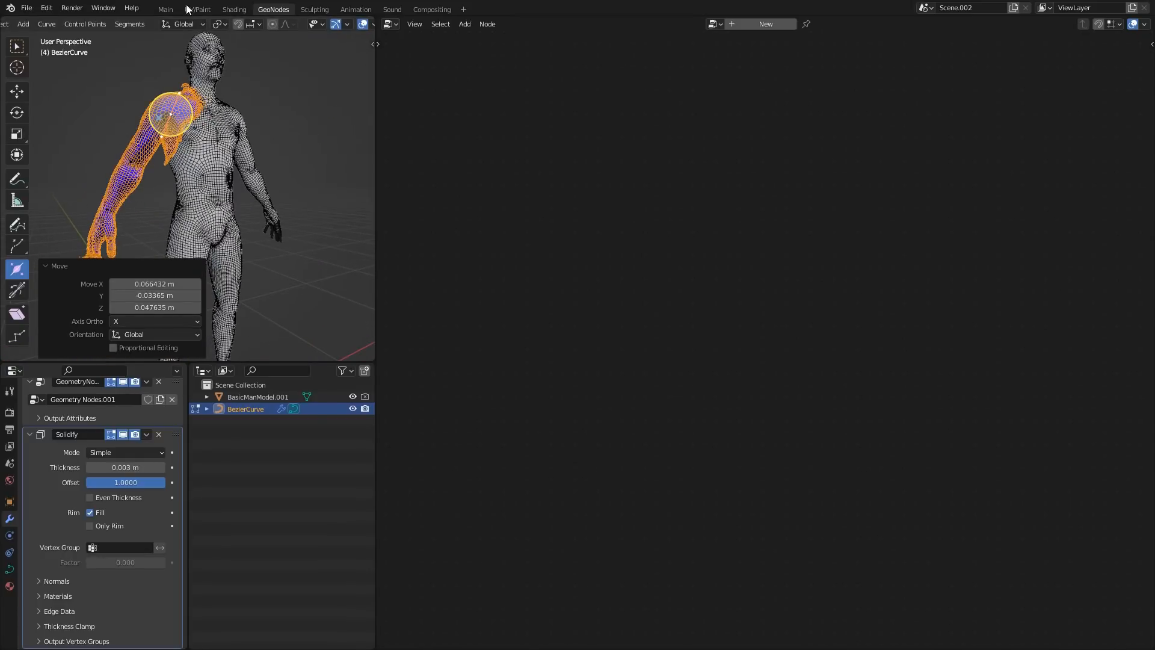
{"action": "left_click", "coordinate": [169, 10]}
{"action": "left_click", "coordinate": [920, 24]}
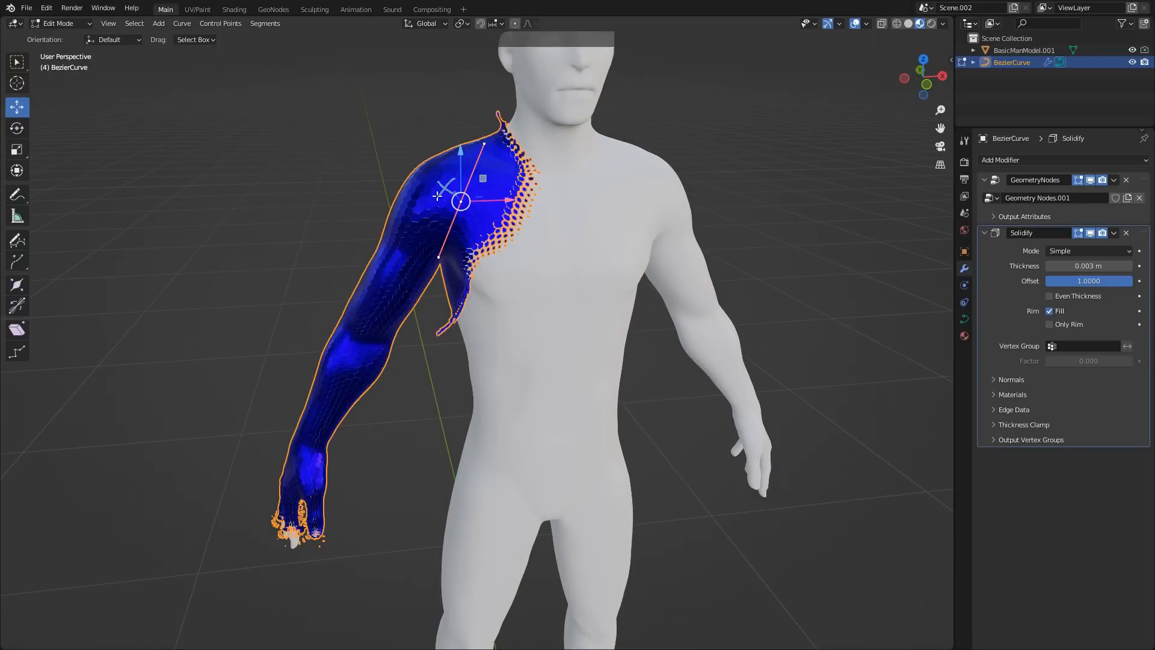
{"action": "left_click", "coordinate": [17, 284]}
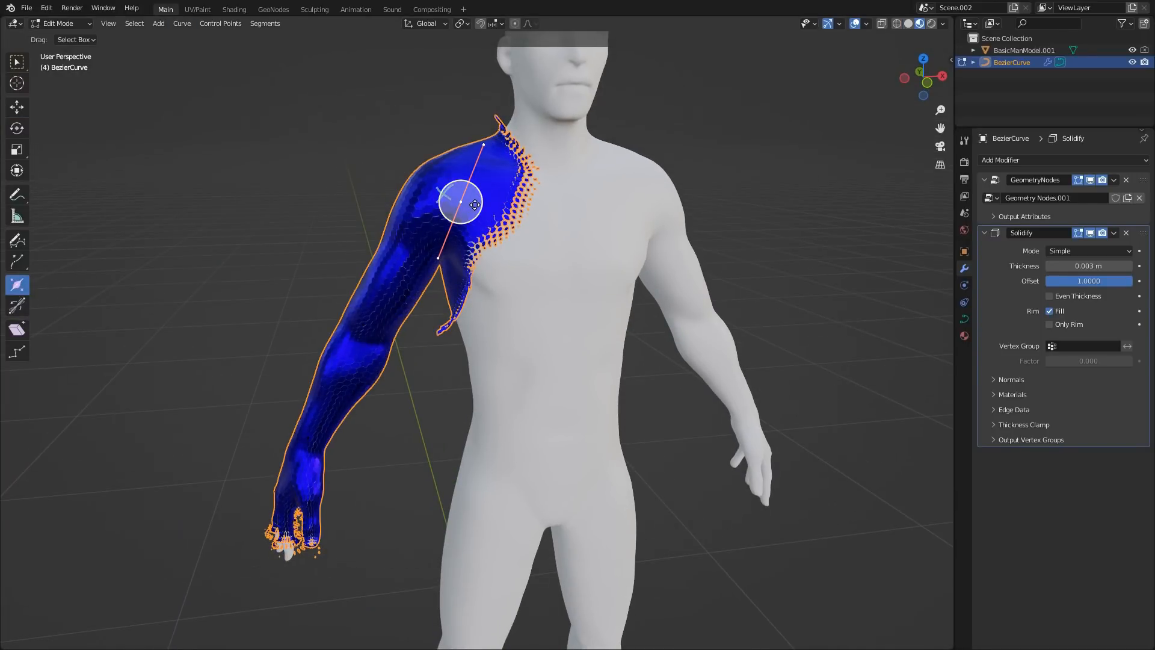
{"action": "left_click_drag", "start_coordinate": [475, 205], "coordinate": [572, 243]}
{"action": "middle_click_drag", "start_coordinate": [640, 476], "coordinate": [623, 377], "text": "shift"}
{"action": "middle_click_drag", "start_coordinate": [451, 303], "coordinate": [531, 427]}
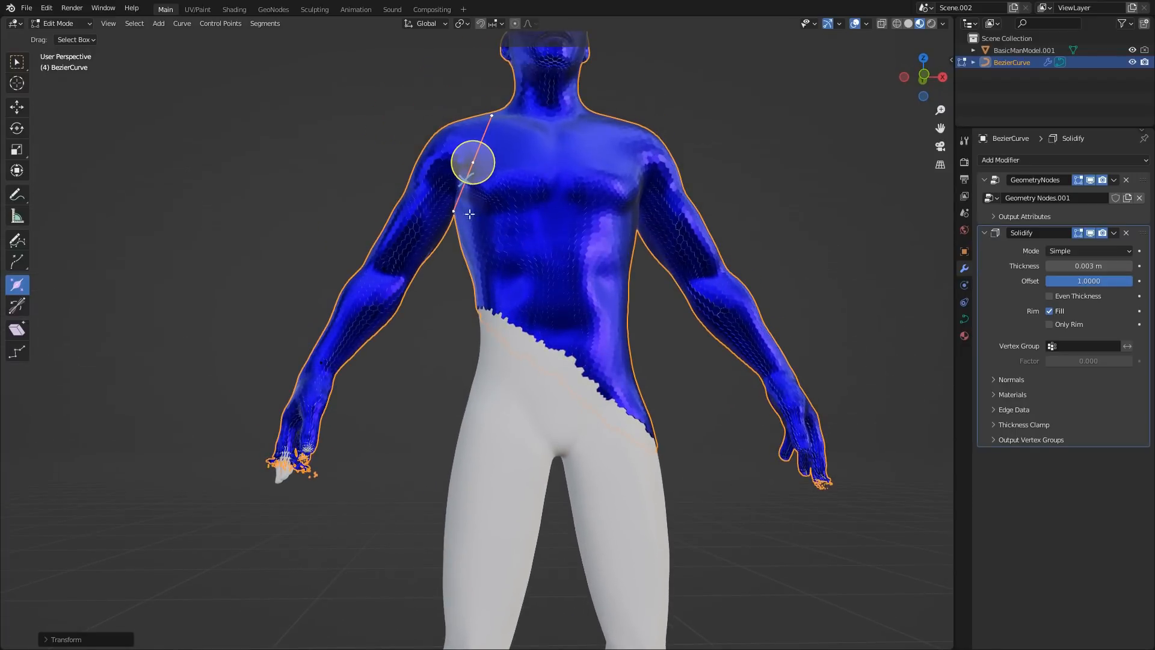
{"action": "middle_click_drag", "start_coordinate": [328, 301], "coordinate": [349, 330]}
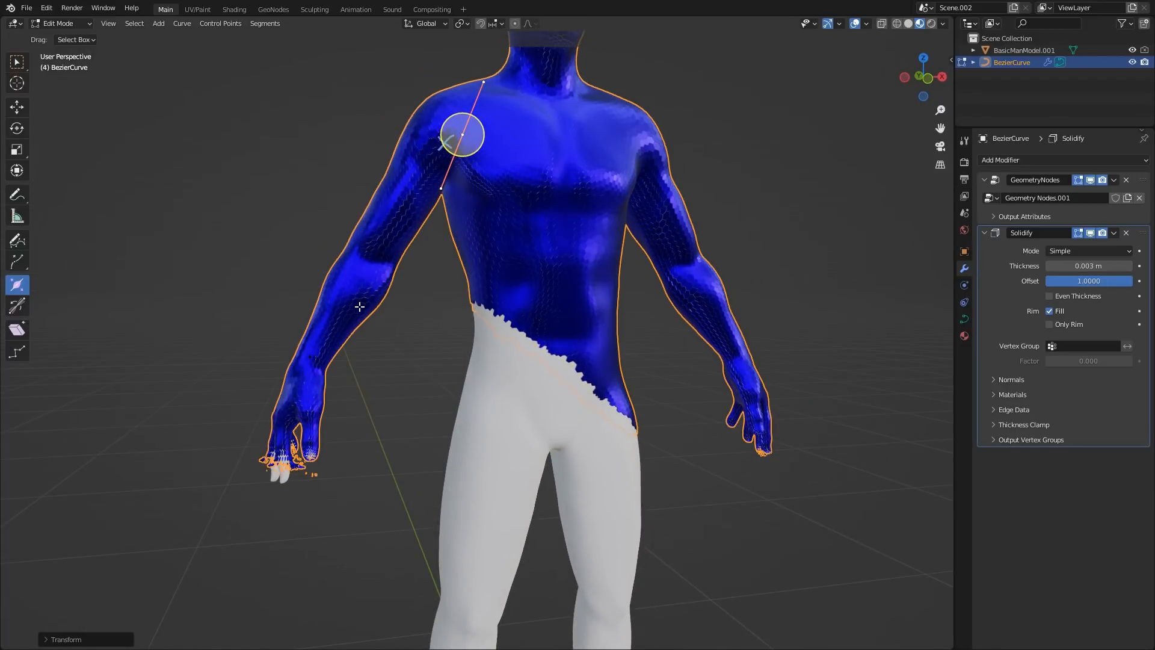
- Adjust the radii of the elbow and wrist control points, shrinking both so the hexagons stop around the fingers
{"action": "key", "text": "alt+s"}
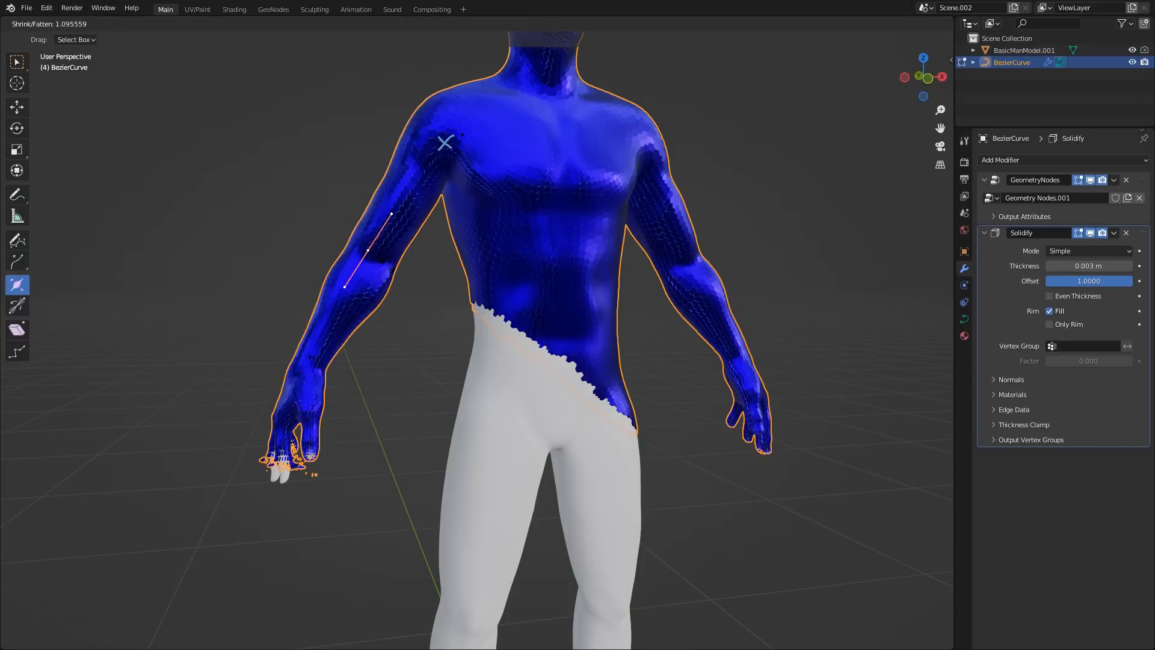
{"action": "left_click", "coordinate": [452, 334]}
{"action": "left_click", "coordinate": [299, 388]}
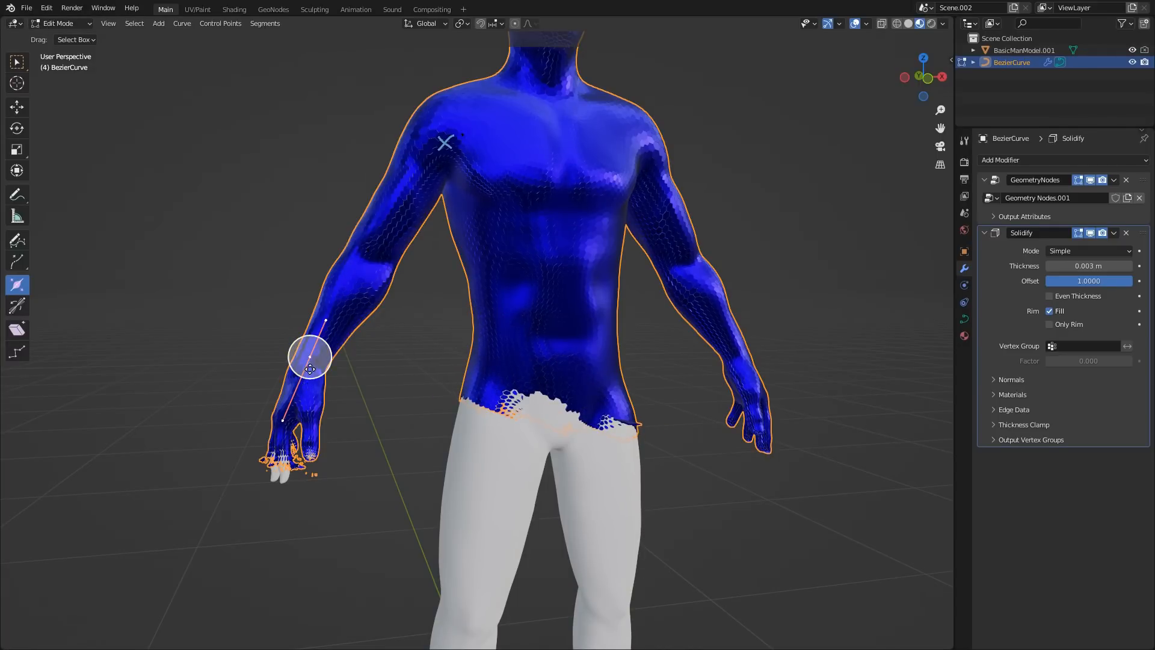
{"action": "key", "text": "alt+s"}
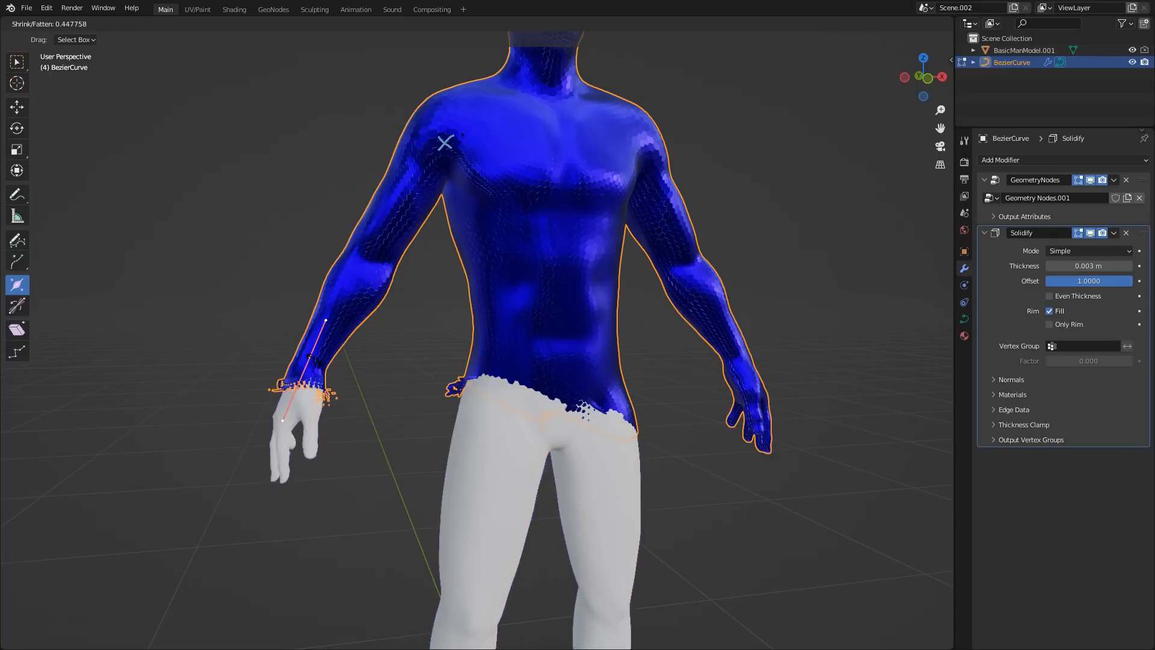
{"action": "left_click", "coordinate": [380, 243]}
{"action": "left_click", "coordinate": [385, 245]}
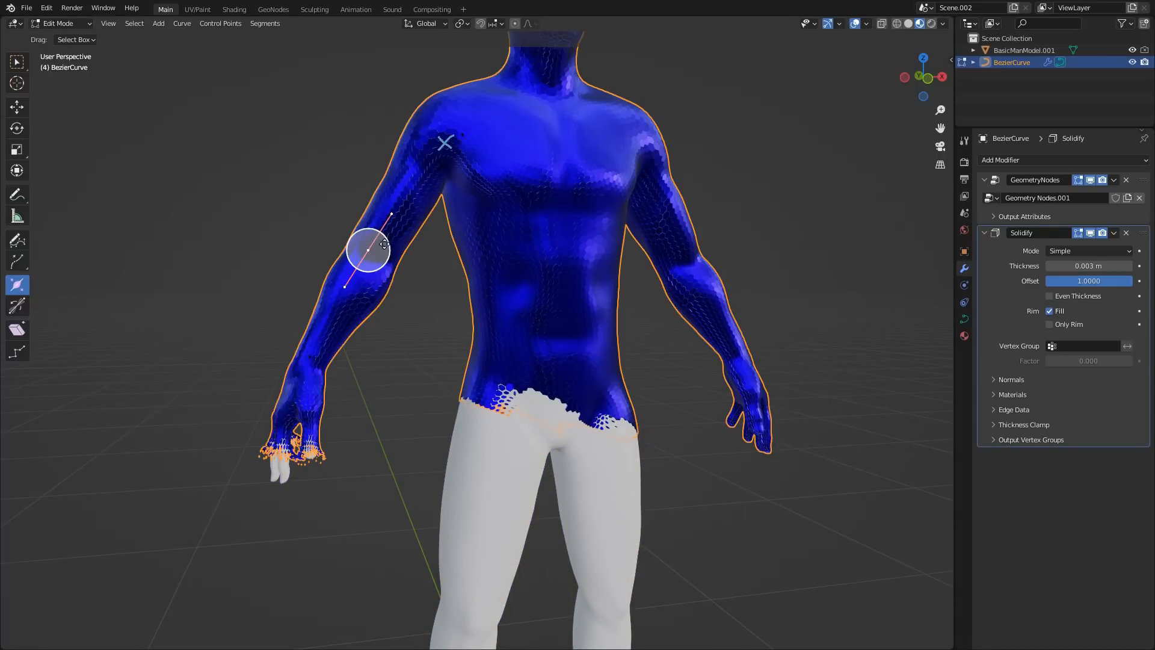
{"action": "left_click_drag", "start_coordinate": [384, 245], "coordinate": [373, 252]}
- Reduce the shoulder control point's radius so the hexagons cover only that side of the chest and neck
{"action": "left_click", "coordinate": [435, 159]}
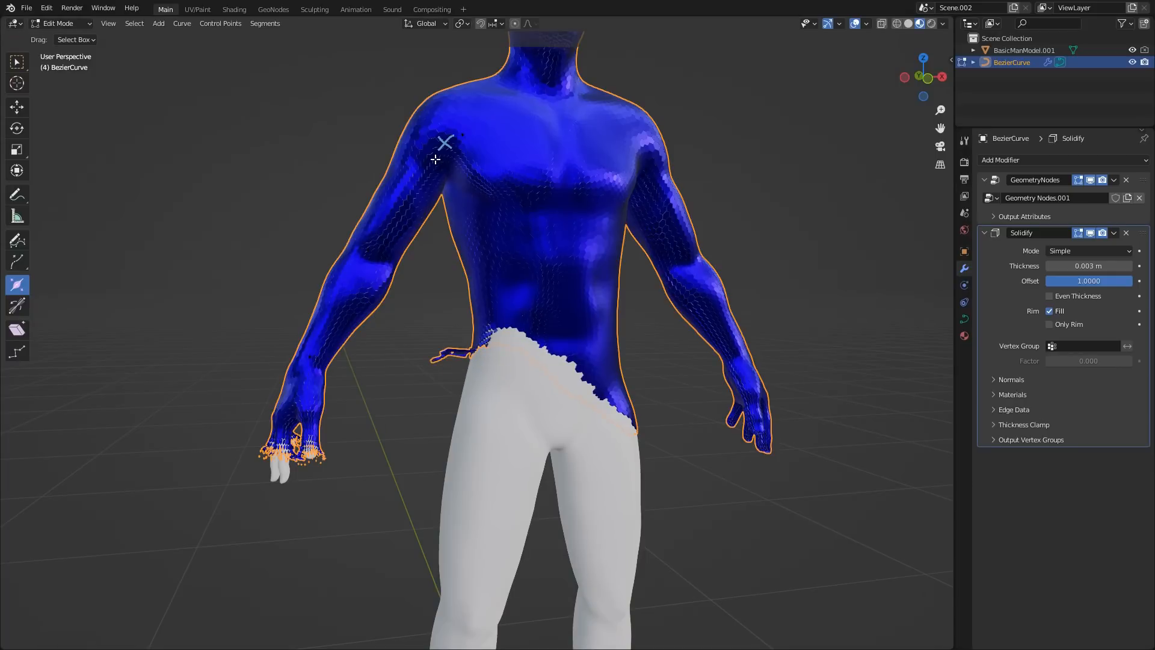
{"action": "left_click_drag", "start_coordinate": [473, 149], "coordinate": [473, 148]}
{"action": "middle_click_drag", "start_coordinate": [479, 166], "coordinate": [485, 258], "text": "shift"}
{"action": "left_click_drag", "start_coordinate": [480, 223], "coordinate": [475, 226]}
{"action": "middle_click_drag", "start_coordinate": [486, 256], "coordinate": [497, 321], "text": "shift"}
{"action": "scroll", "coordinate": [497, 321], "scroll_direction": "up", "scroll_amount": 3}
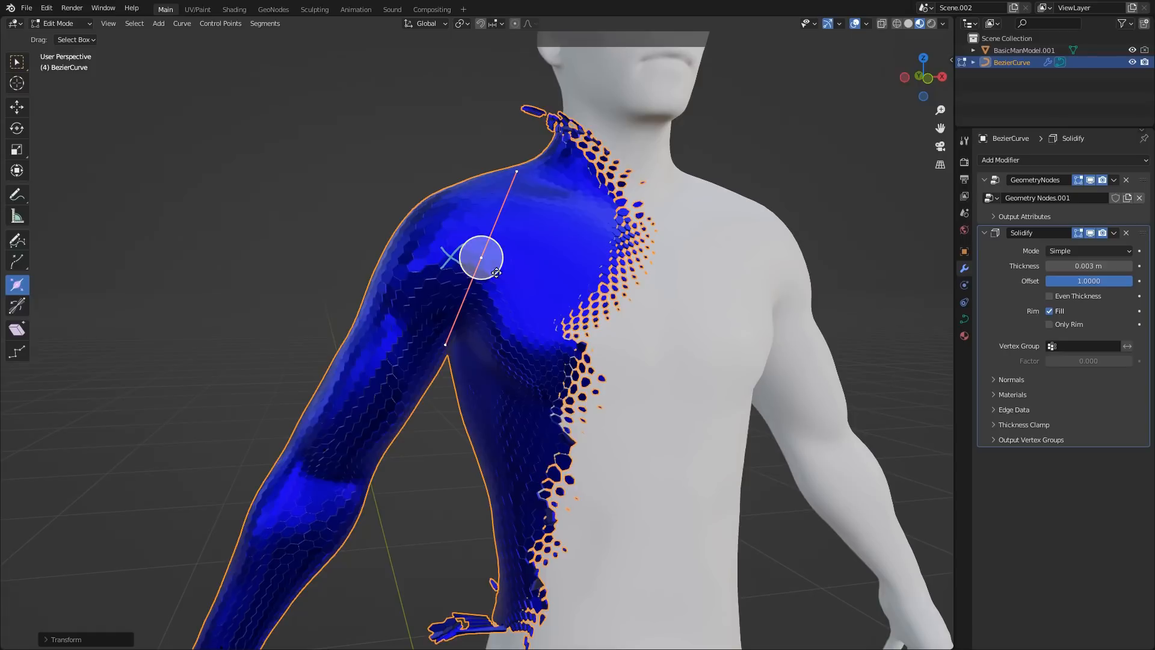
{"action": "left_click_drag", "start_coordinate": [495, 264], "coordinate": [493, 263]}
{"action": "scroll", "coordinate": [494, 263], "scroll_direction": "down", "scroll_amount": 2}
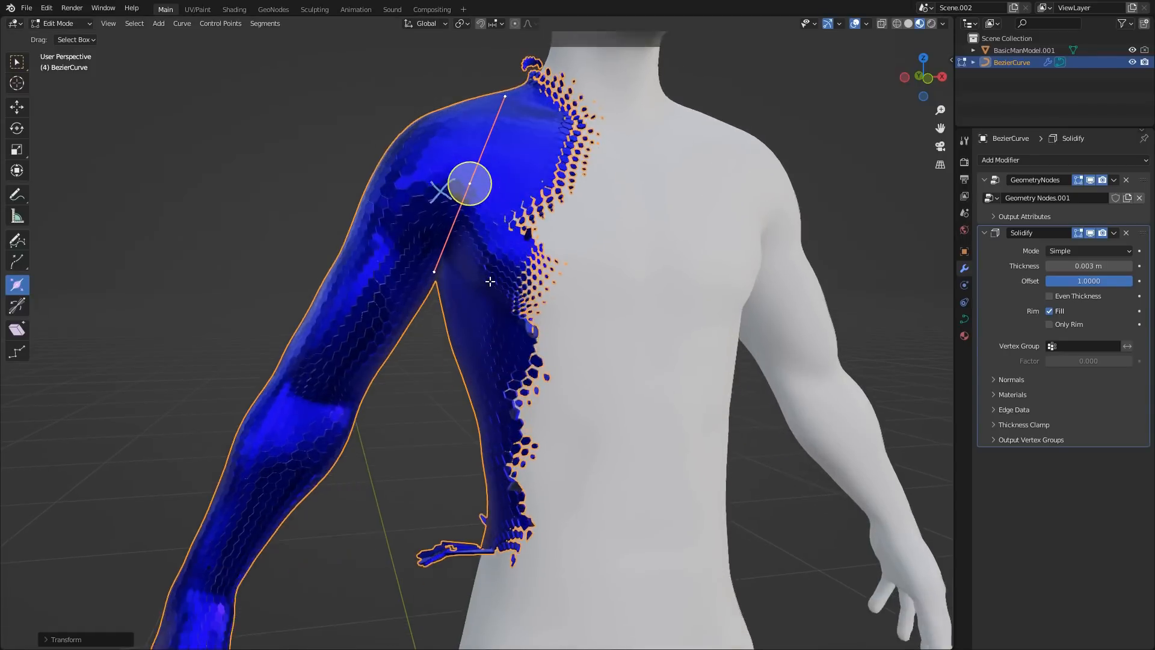
- Extrude a new control point from the shoulder down to that side of the abdomen and enlarge its radius
{"action": "key", "text": "g"}
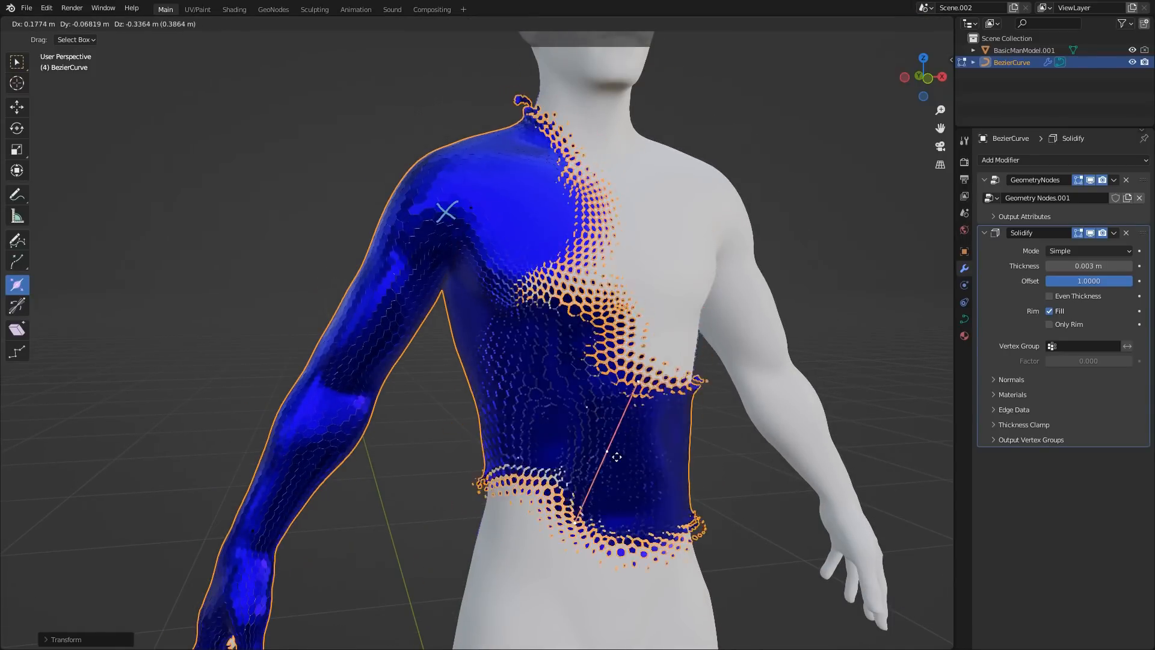
{"action": "left_click", "coordinate": [603, 456]}
{"action": "middle_click_drag", "start_coordinate": [603, 456], "coordinate": [590, 328], "text": "shift"}
{"action": "key", "text": "g"}
{"action": "left_click", "coordinate": [521, 366]}
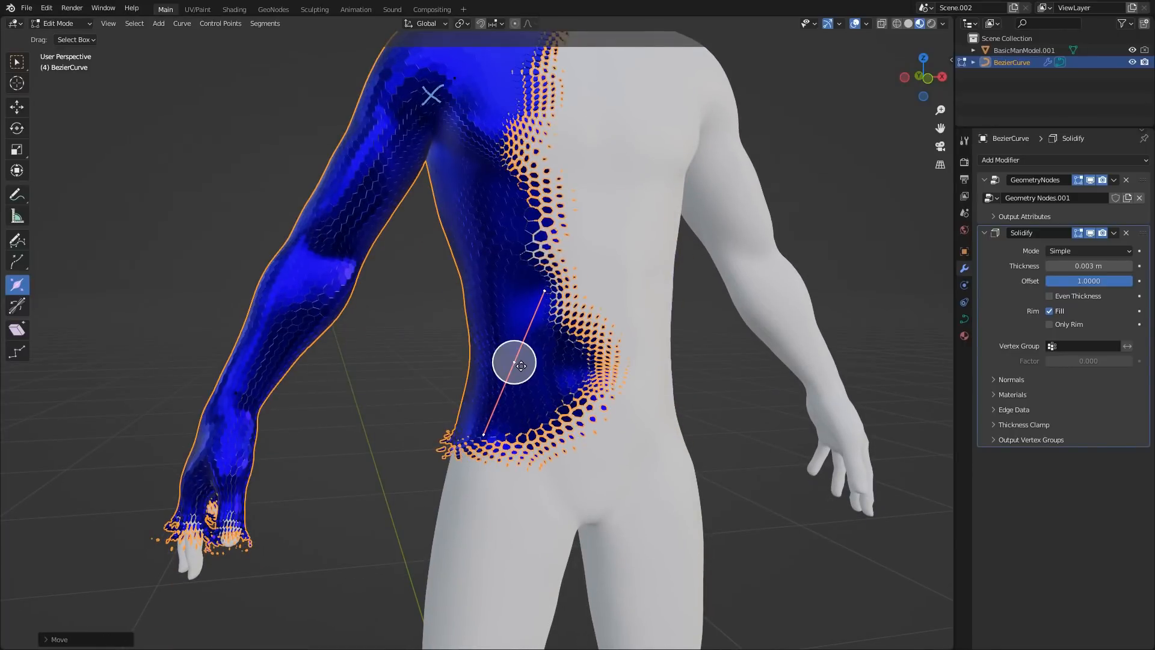
{"action": "middle_click_drag", "start_coordinate": [519, 300], "coordinate": [507, 433], "text": "shift"}
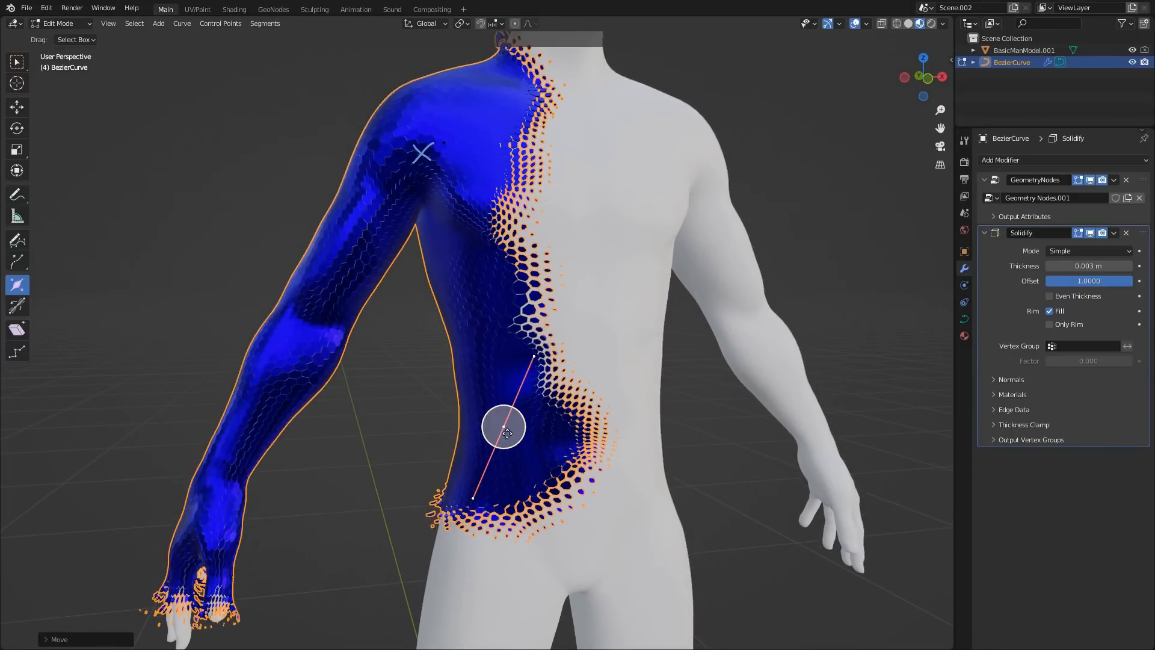
{"action": "left_click_drag", "start_coordinate": [517, 431], "coordinate": [524, 436]}
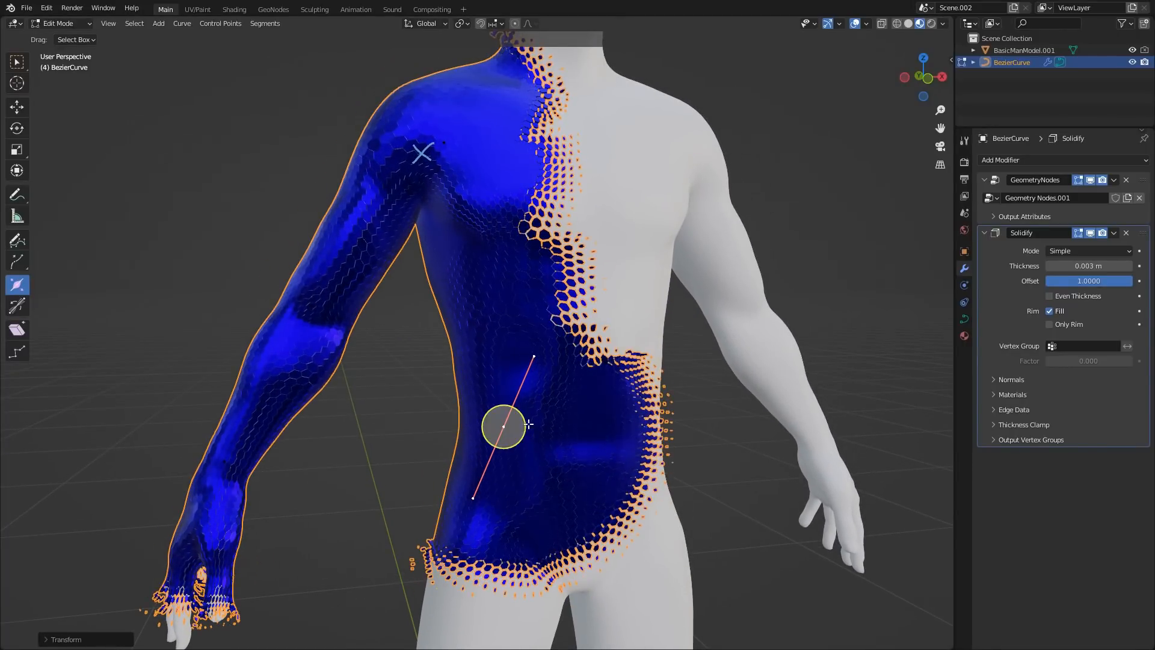
- Extrude another control point from the abdomen down to the thigh and reduce its radius
{"action": "middle_click_drag", "start_coordinate": [524, 436], "coordinate": [526, 199], "text": "shift"}
{"action": "key", "text": "e"}
{"action": "left_click", "coordinate": [489, 470]}
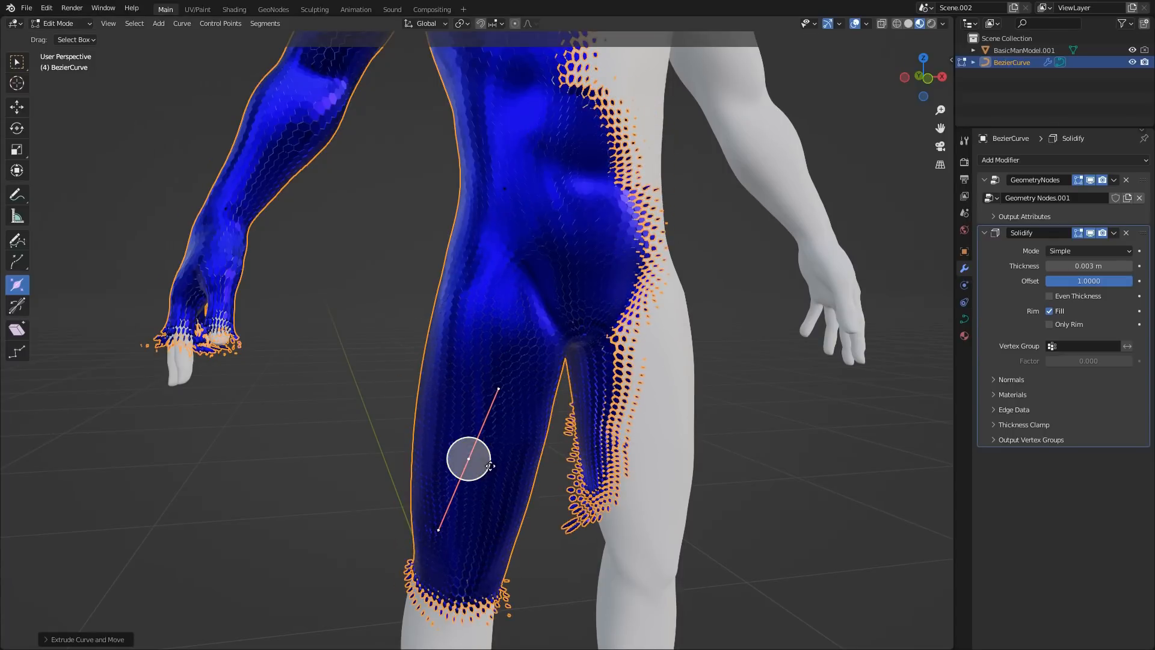
{"action": "left_click_drag", "start_coordinate": [489, 469], "coordinate": [483, 468]}
{"action": "left_click", "coordinate": [483, 468]}
- Extrude a further control point from the thigh to just below the knee and return to Object Mode
{"action": "middle_click_drag", "start_coordinate": [483, 468], "coordinate": [498, 195], "text": "shift"}
{"action": "key", "text": "g"}
{"action": "left_click", "coordinate": [493, 313]}
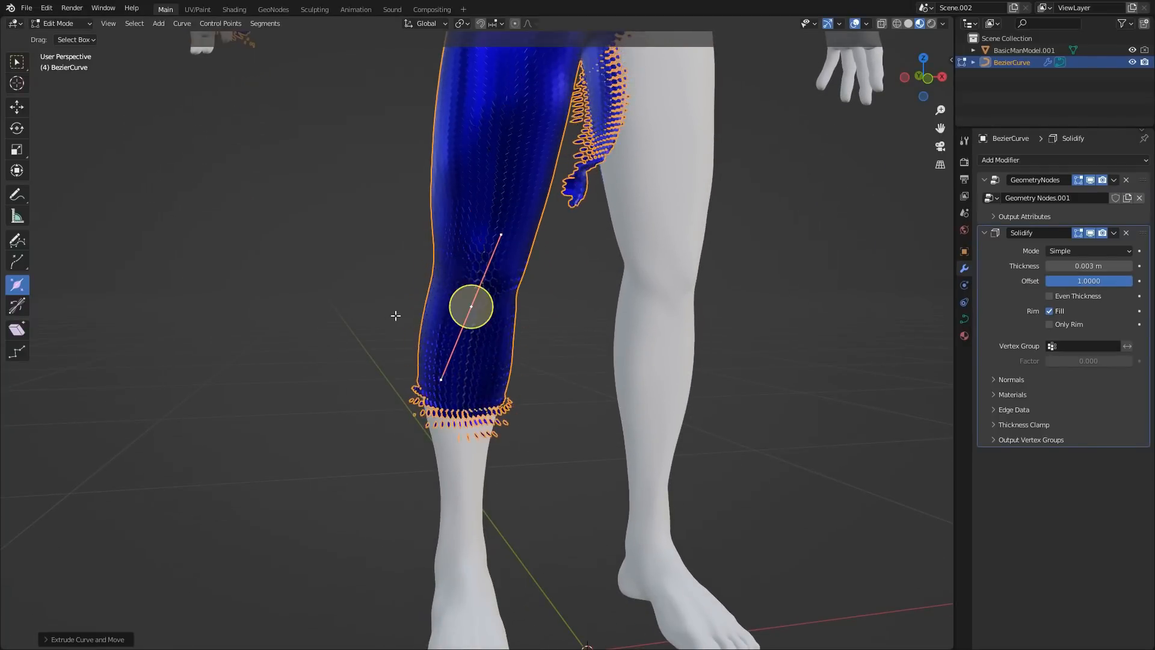
{"action": "middle_click_drag", "start_coordinate": [472, 304], "coordinate": [482, 252]}
{"action": "key", "text": "Tab"}
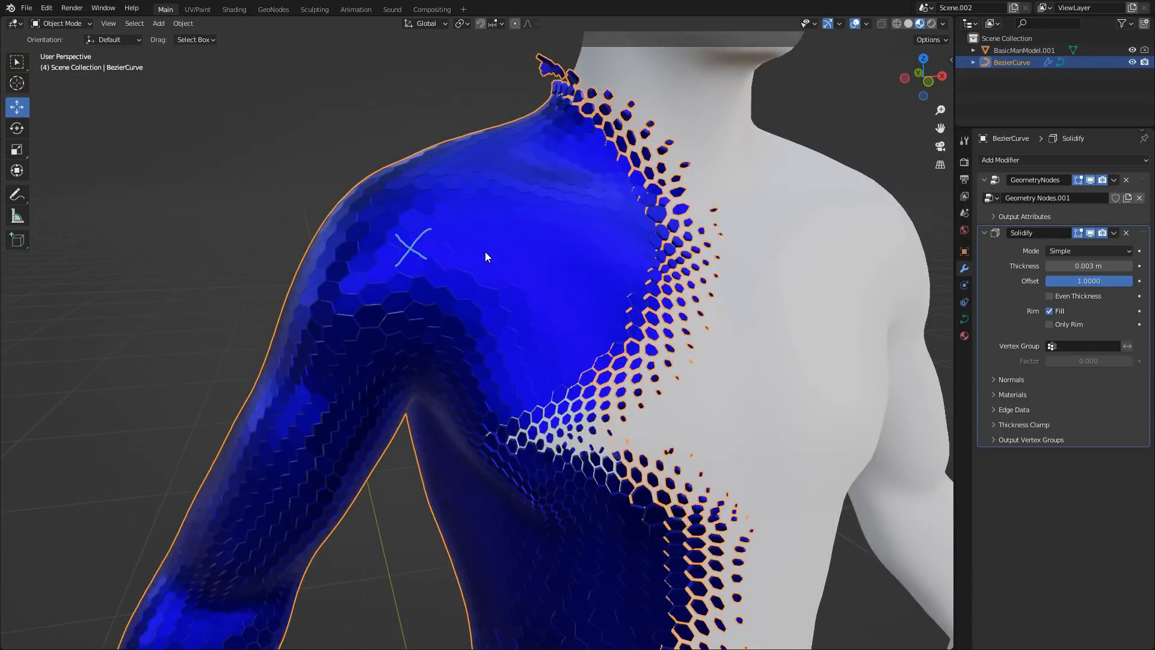
{"action": "scroll", "coordinate": [478, 254], "scroll_direction": "down", "scroll_amount": 2}
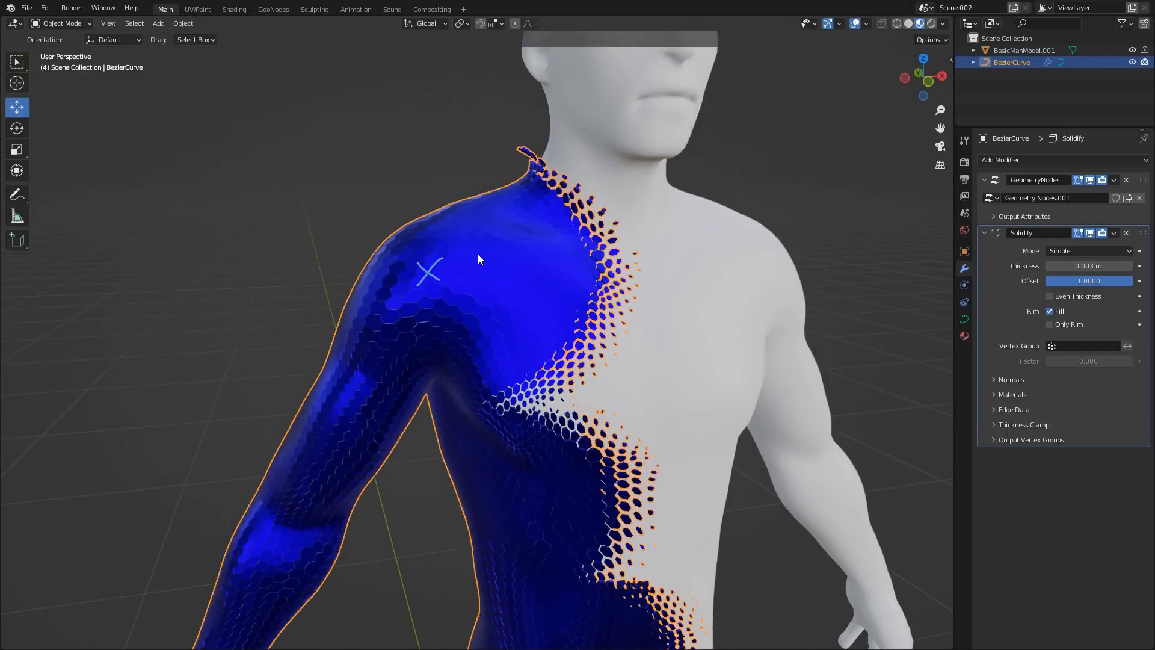
- In the GeoNodes workspace, disable the Solidify modifier's viewport display and make the geometry nodes modifier active to show its node tree
{"action": "left_click", "coordinate": [241, 11]}
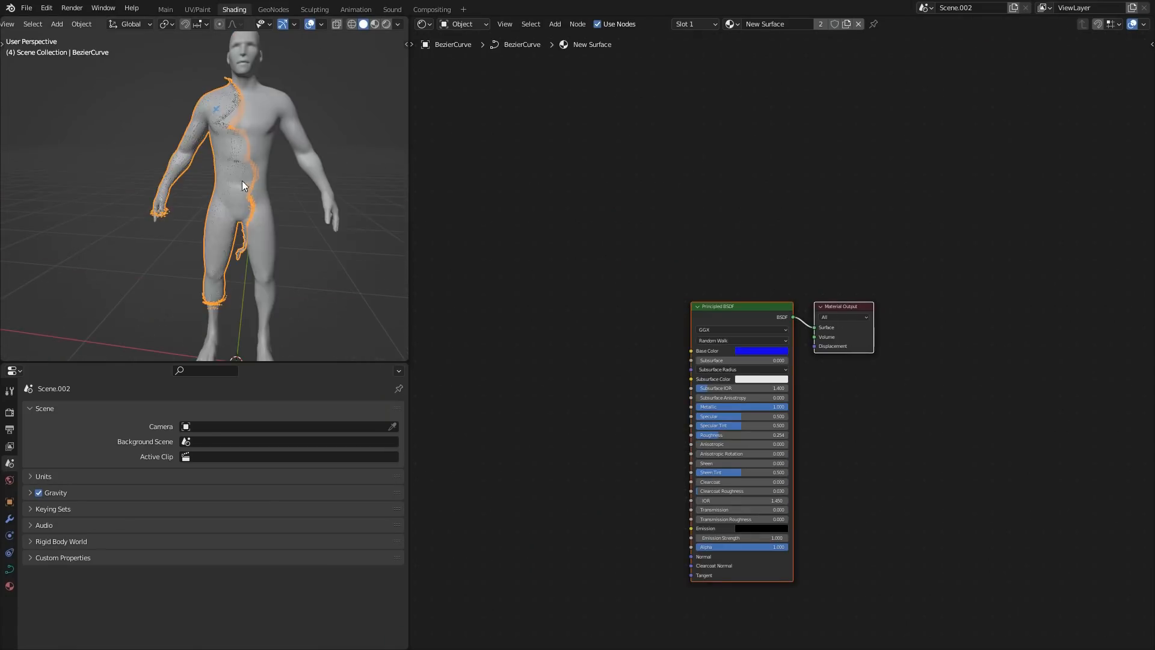
{"action": "left_click", "coordinate": [260, 12]}
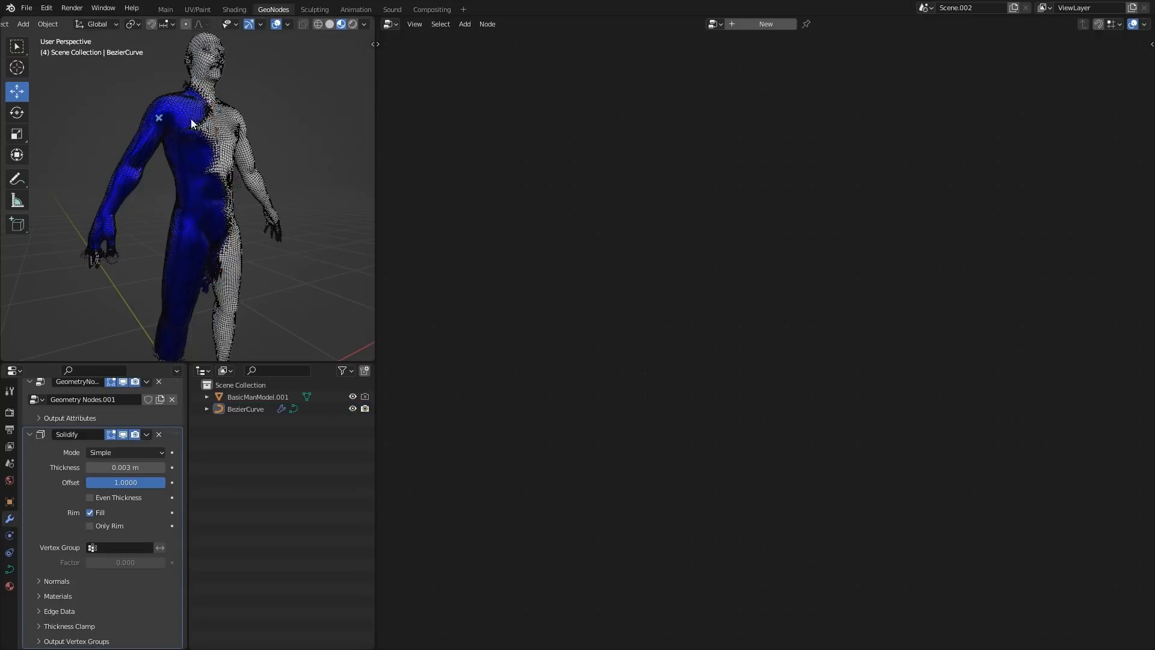
{"action": "left_click", "coordinate": [29, 434]}
{"action": "left_click", "coordinate": [122, 484]}
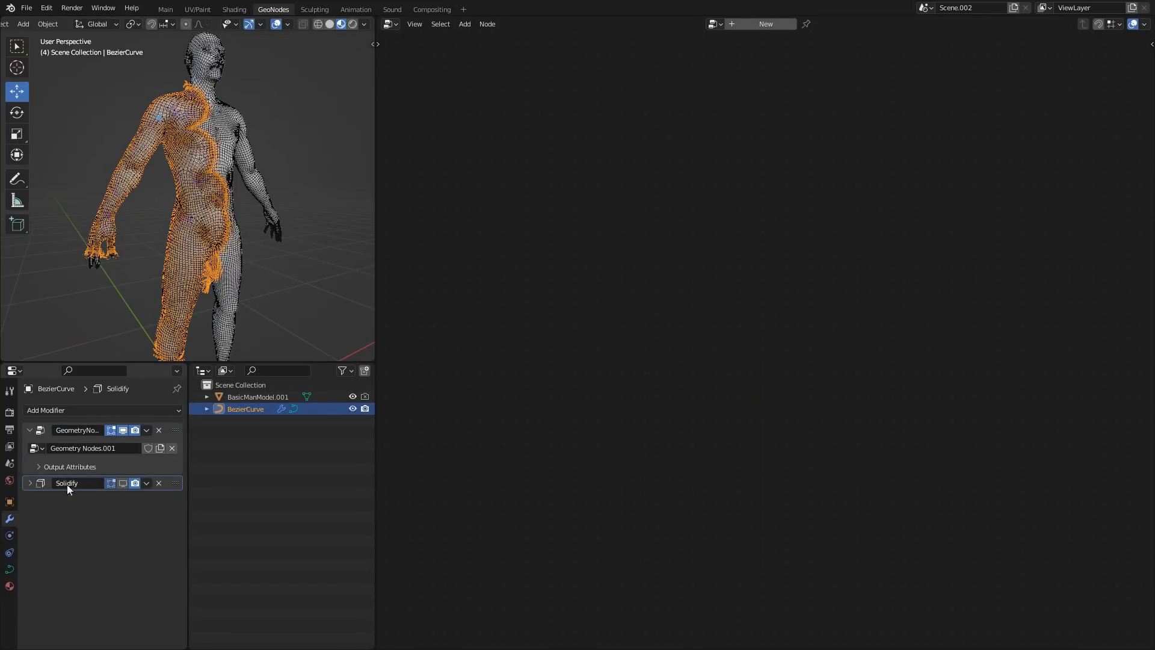
{"action": "left_click", "coordinate": [173, 434]}
{"action": "scroll", "coordinate": [180, 198], "scroll_direction": "up", "scroll_amount": 5}
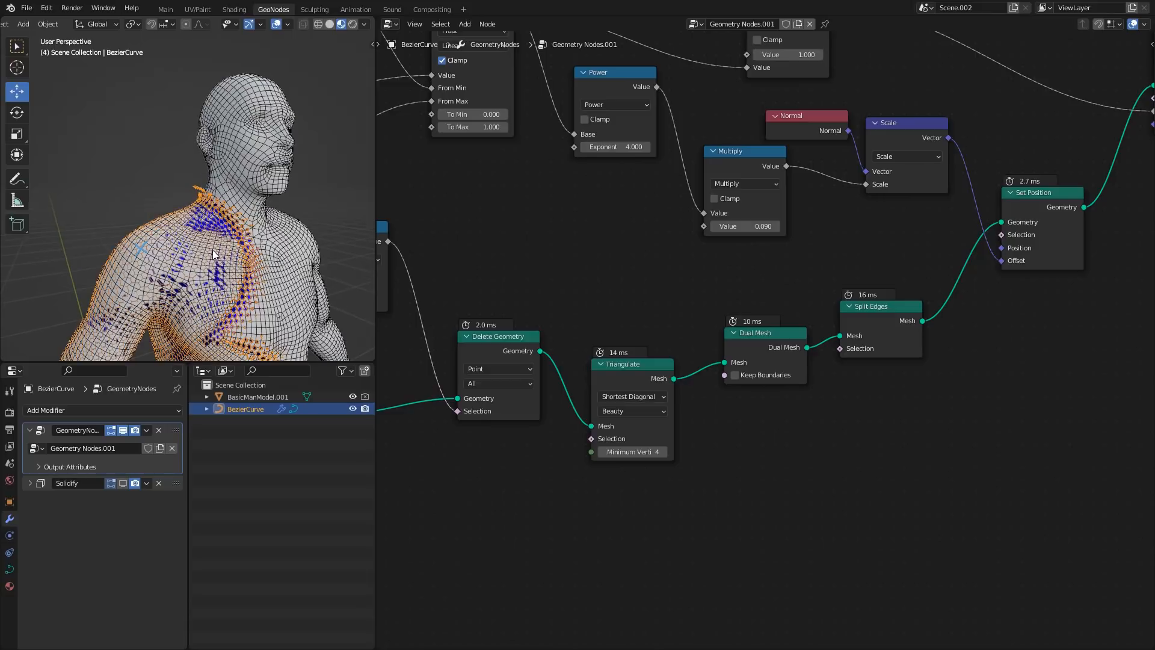
- Mute the Triangulate node between Delete Geometry and Dual Mesh and view the resulting tiles up close
{"action": "middle_click_drag", "start_coordinate": [739, 363], "coordinate": [717, 362]}
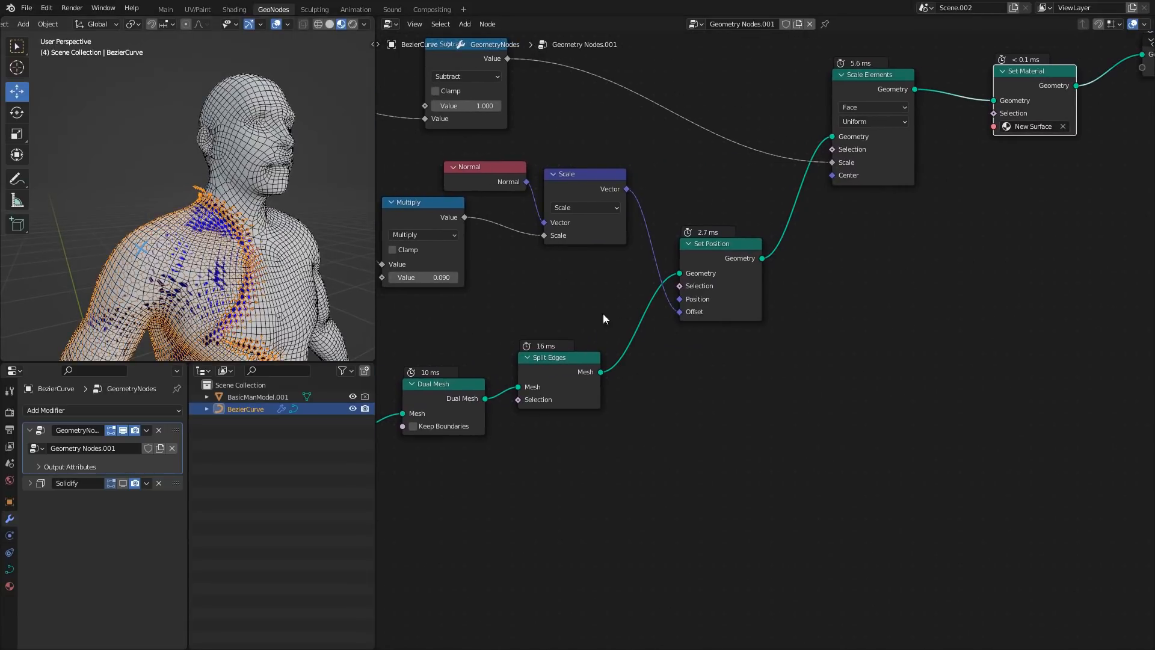
{"action": "middle_click_drag", "start_coordinate": [603, 313], "coordinate": [656, 370]}
{"action": "scroll", "coordinate": [786, 348], "scroll_direction": "up", "scroll_amount": 1}
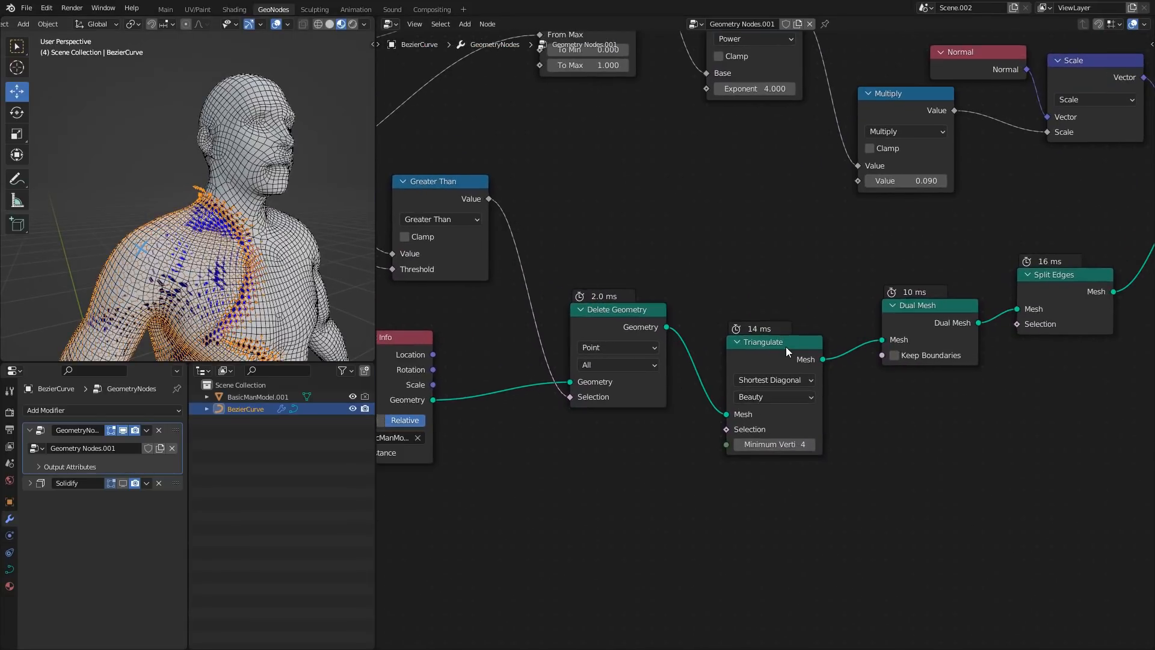
{"action": "left_click", "coordinate": [785, 348]}
{"action": "key", "text": "m"}
{"action": "scroll", "coordinate": [272, 225], "scroll_direction": "up", "scroll_amount": 5}
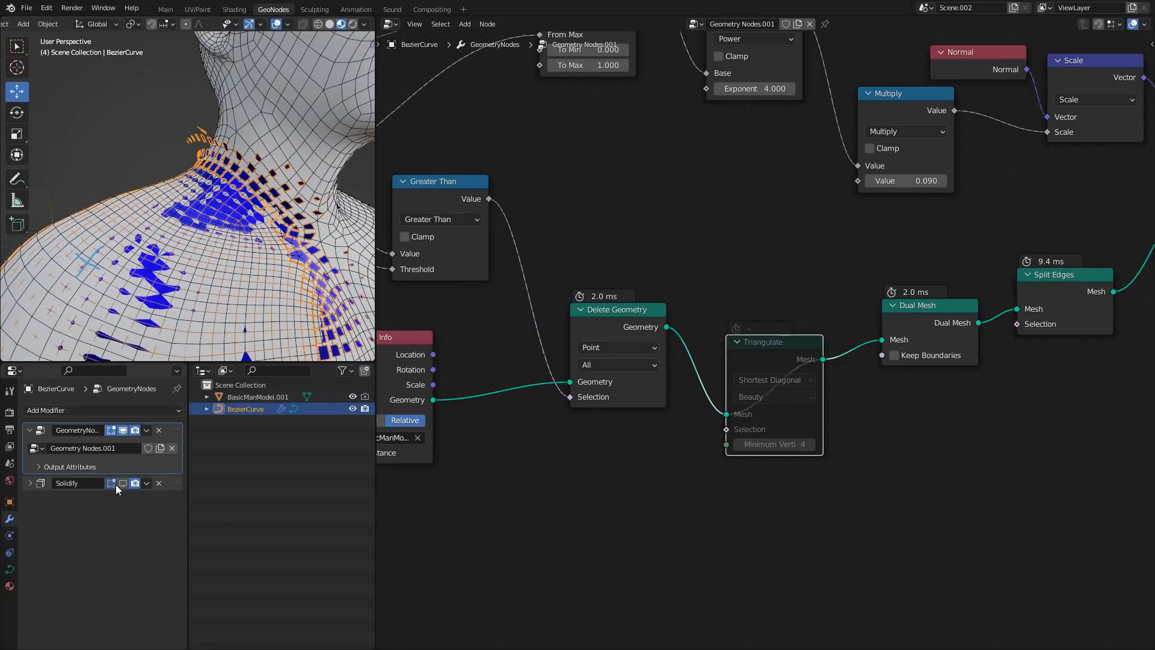
- Turn the Solidify modifier's viewport display back on and mute the Dual Mesh node
{"action": "left_click", "coordinate": [121, 484]}
{"action": "scroll", "coordinate": [230, 258], "scroll_direction": "up", "scroll_amount": 3}
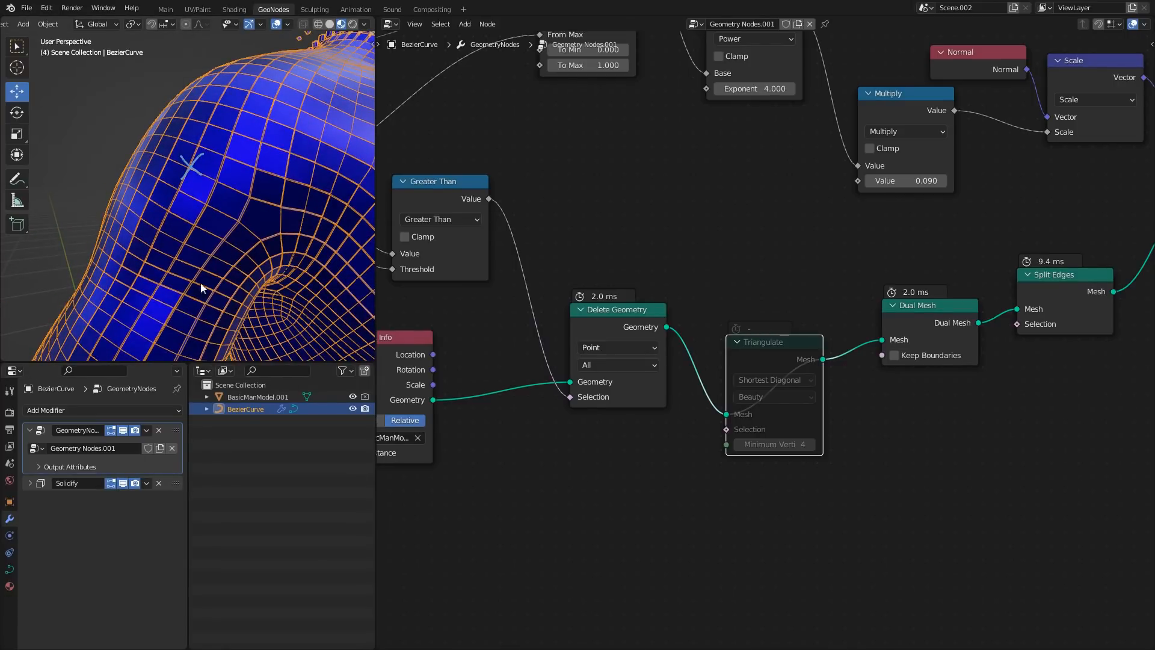
{"action": "middle_click_drag", "start_coordinate": [704, 355], "coordinate": [692, 384]}
{"action": "left_click", "coordinate": [827, 356]}
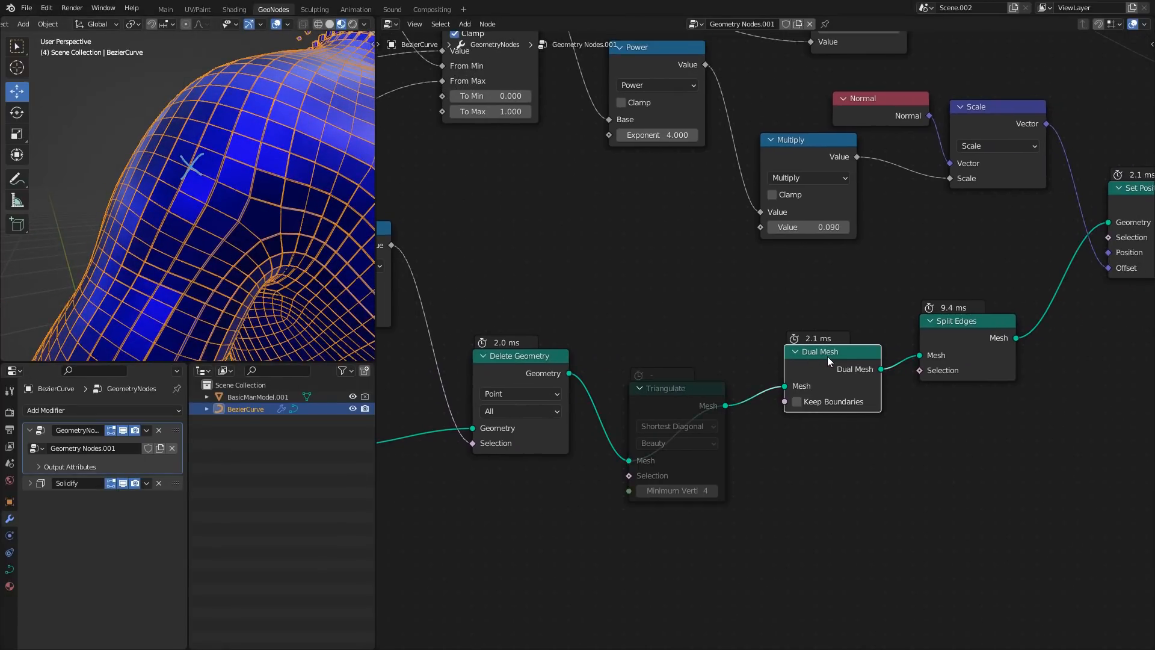
{"action": "key", "text": "m"}
- Unmute the Triangulate node to try triangular tiles and view them on the shoulder
{"action": "left_click", "coordinate": [670, 390]}
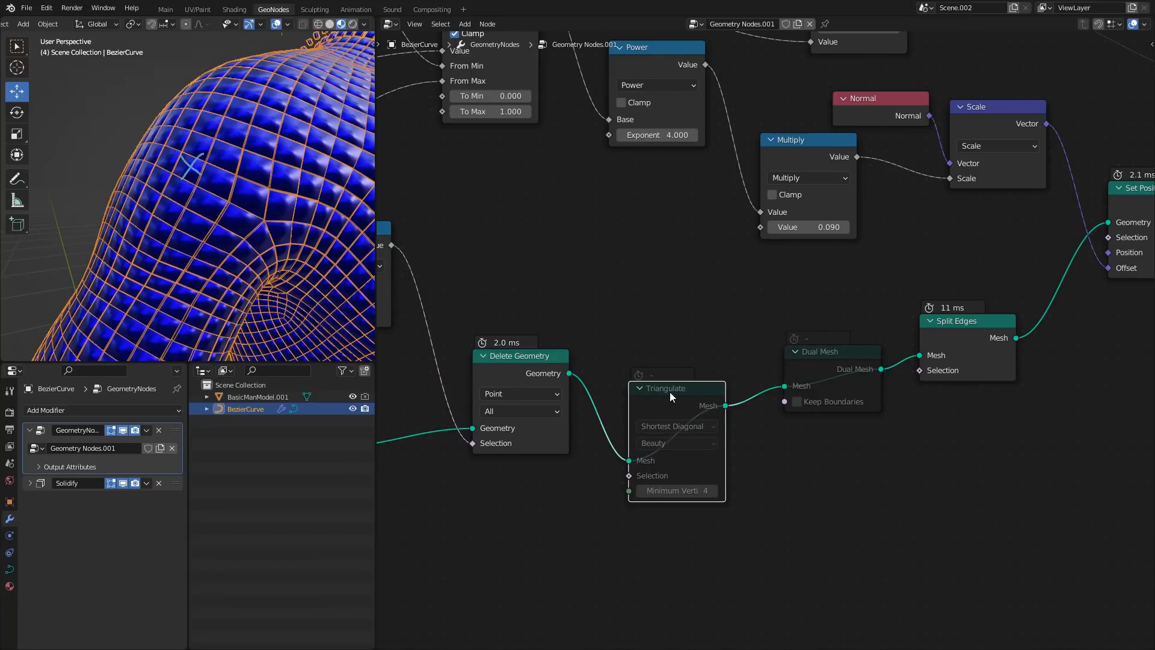
{"action": "key", "text": "m"}
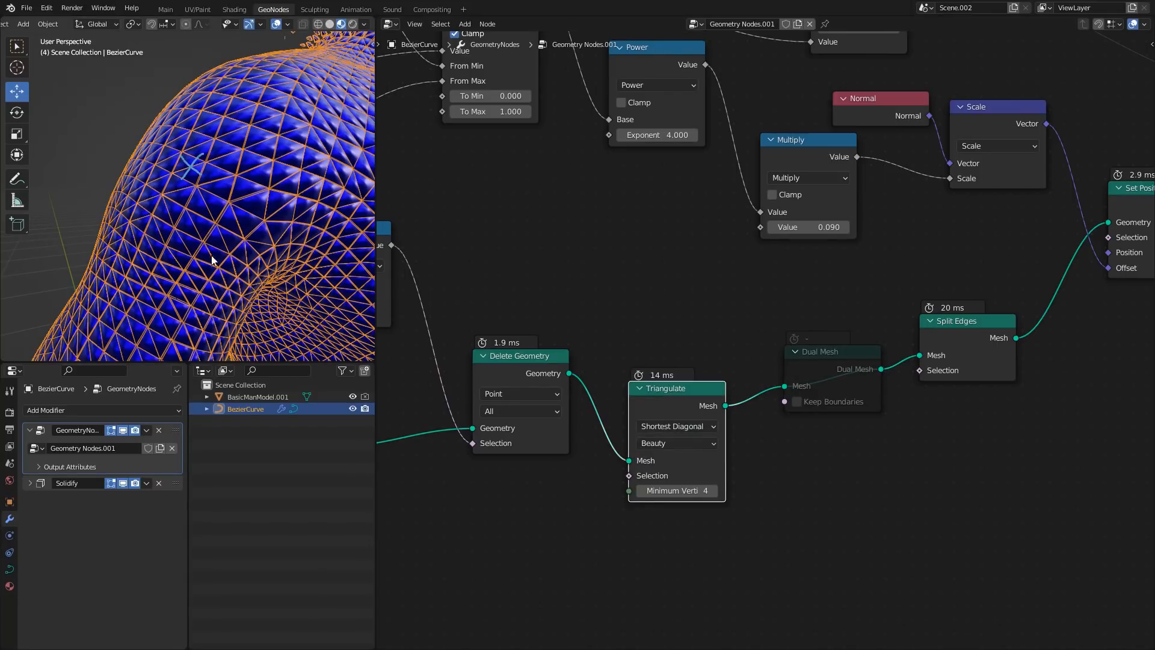
{"action": "middle_click_drag", "start_coordinate": [212, 260], "coordinate": [203, 215]}
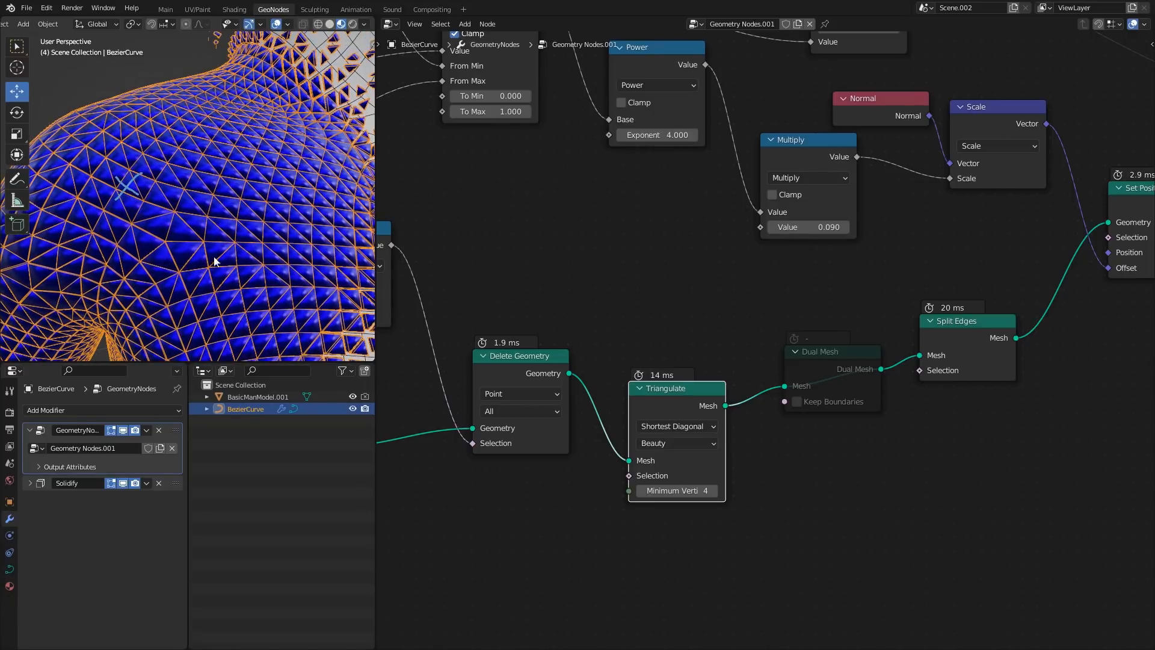
{"action": "scroll", "coordinate": [201, 231], "scroll_direction": "down", "scroll_amount": 4}
{"action": "scroll", "coordinate": [201, 231], "scroll_direction": "up", "scroll_amount": 4}
- Move the Set Material and Group Output nodes away from Scale Elements to make room for another node
{"action": "middle_click_drag", "start_coordinate": [966, 186], "coordinate": [514, 410]}
{"action": "middle_click_drag", "start_coordinate": [756, 337], "coordinate": [529, 442]}
{"action": "middle_click_drag", "start_coordinate": [848, 346], "coordinate": [638, 362]}
{"action": "left_click_drag", "start_coordinate": [657, 223], "coordinate": [923, 445]}
{"action": "key", "text": "g"}
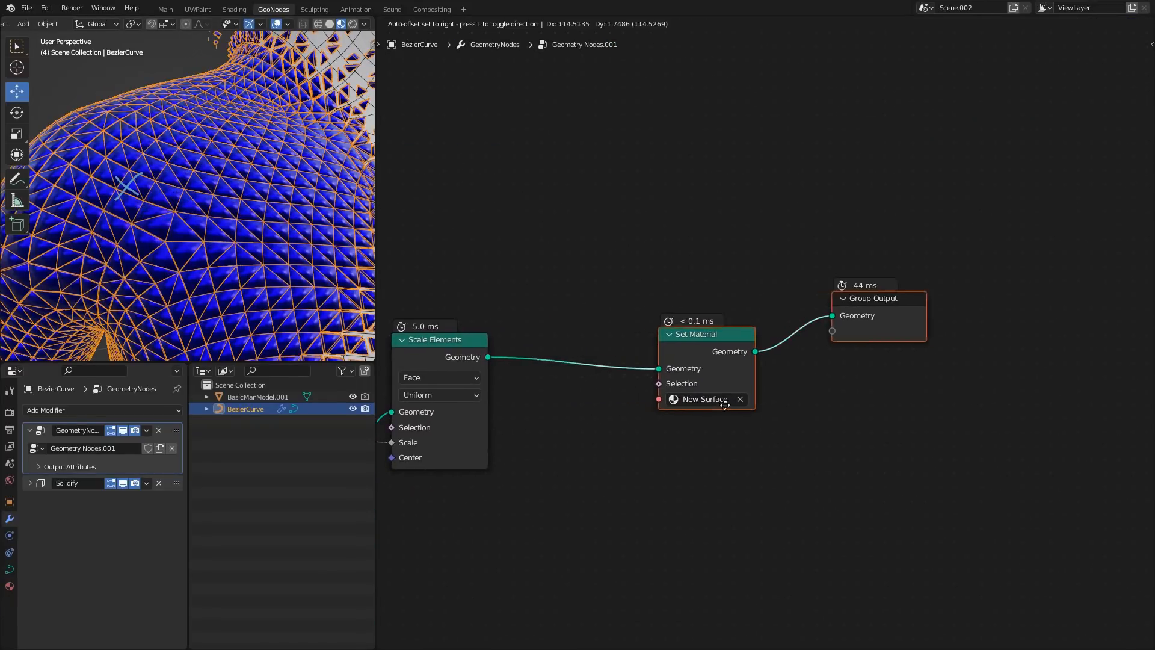
{"action": "left_click", "coordinate": [772, 413]}
- Insert a Set Shade Smooth node between Scale Elements and Set Material with Shade Smooth disabled
{"action": "key", "text": "shift+a"}
{"action": "type", "text": "s"}
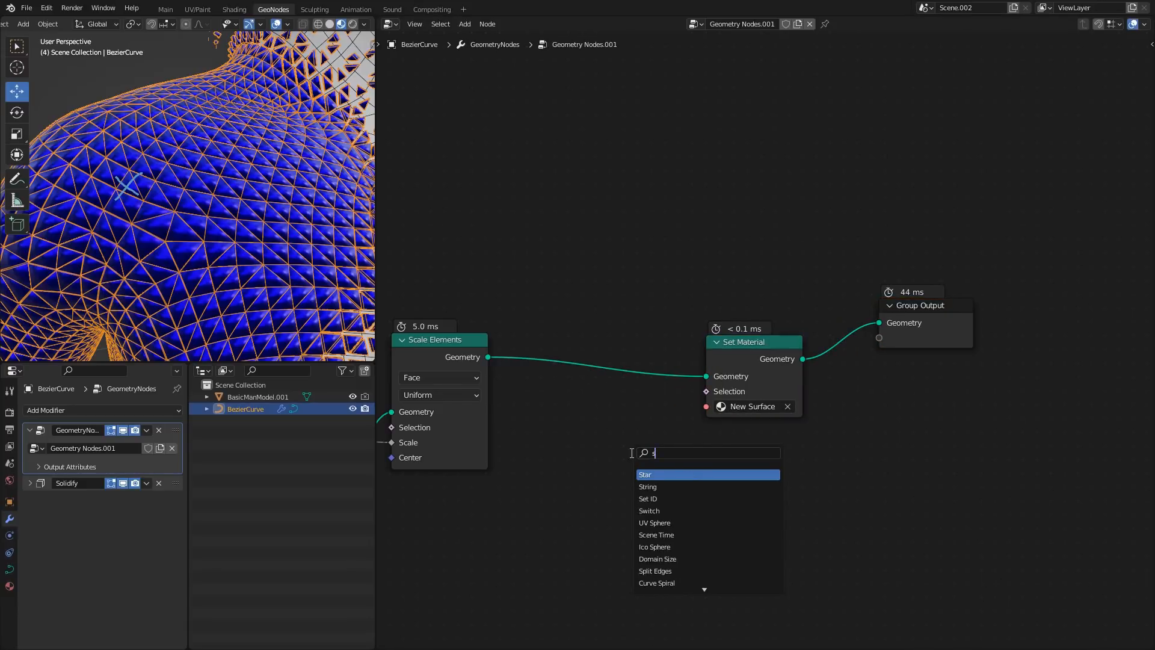
{"action": "type", "text": "et sha"}
{"action": "key", "text": "Return"}
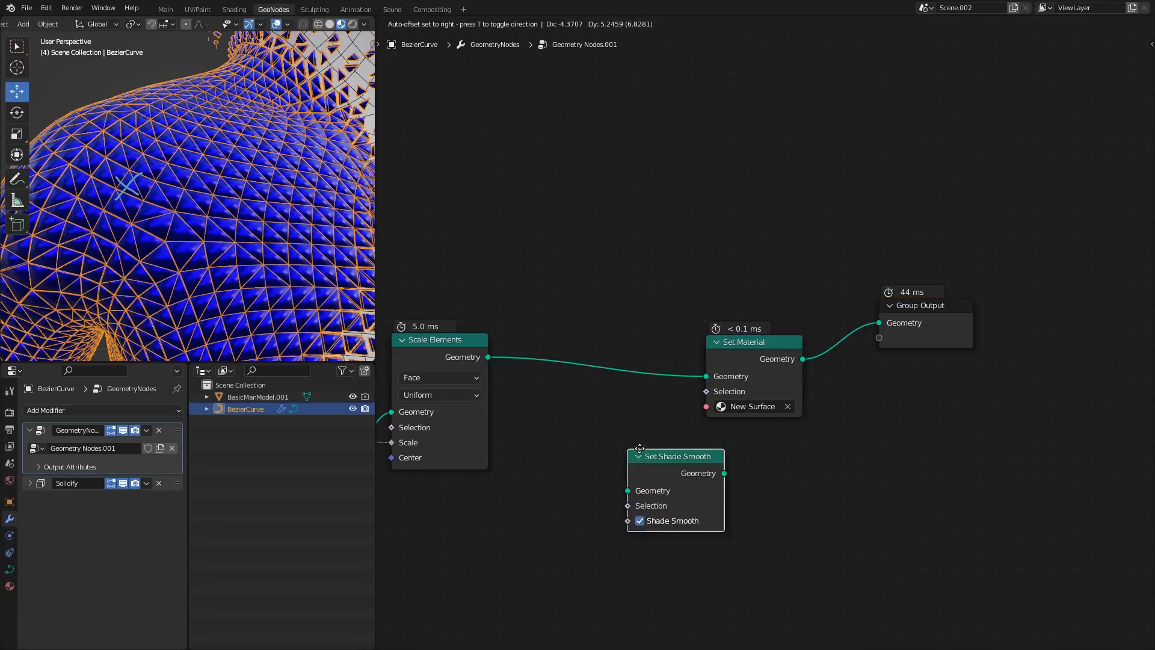
{"action": "left_click", "coordinate": [593, 376]}
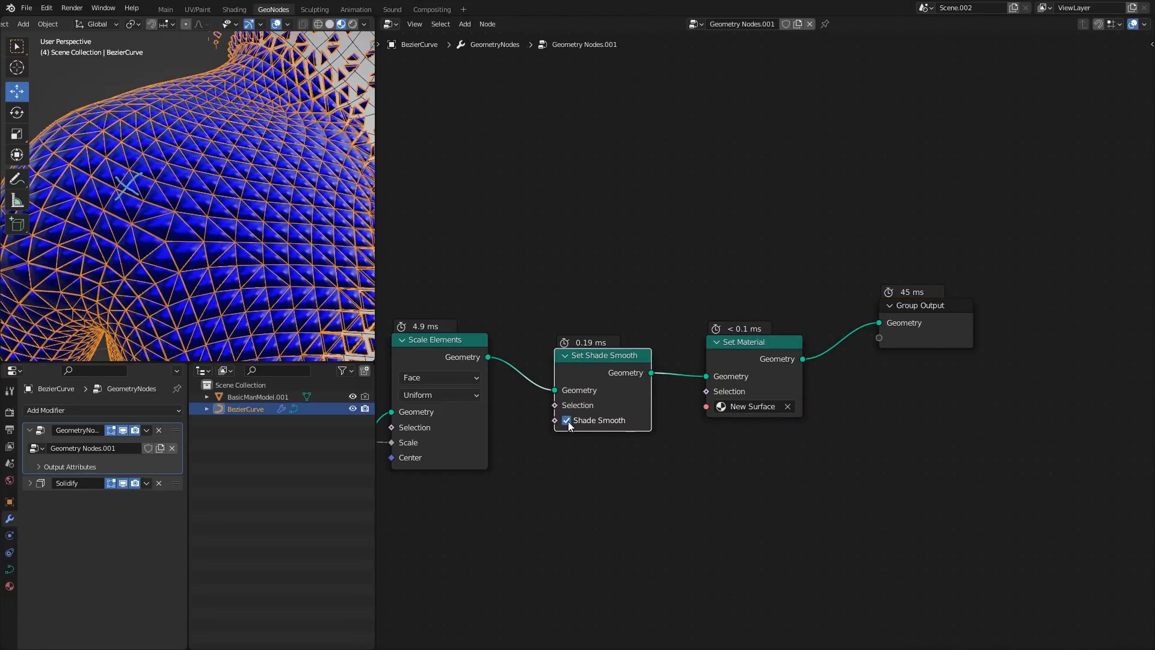
{"action": "left_click", "coordinate": [567, 420]}
{"action": "middle_click_drag", "start_coordinate": [153, 243], "coordinate": [190, 229]}
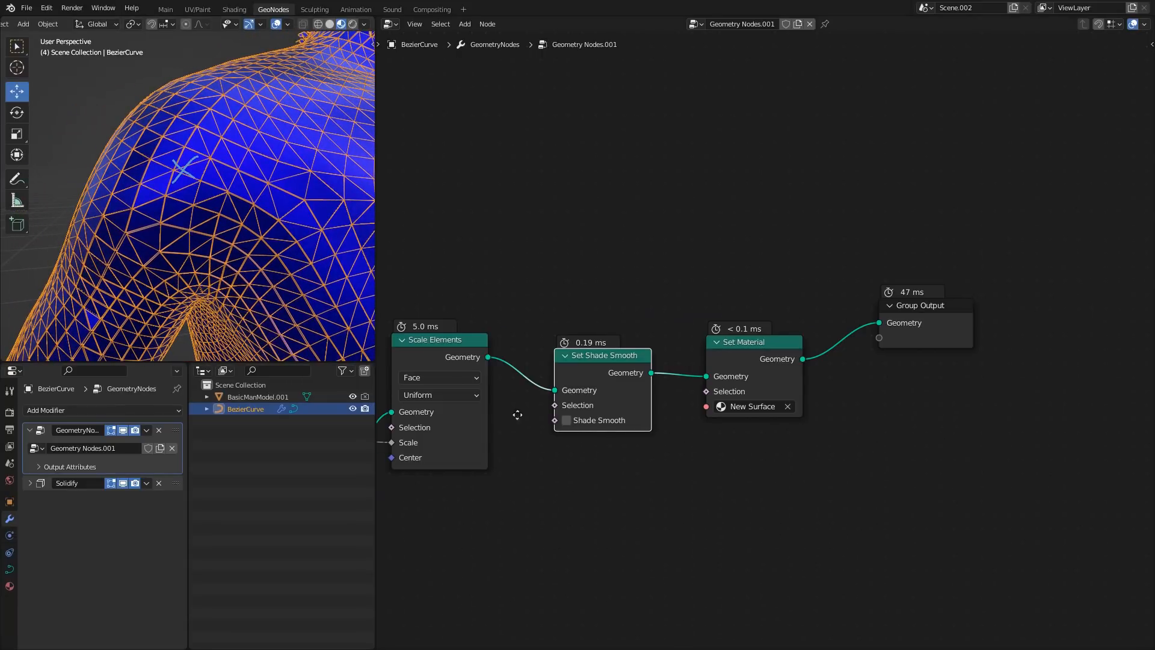
- Unmute the Dual Mesh node, mute Triangulate again and save the file
{"action": "middle_click_drag", "start_coordinate": [517, 414], "coordinate": [738, 373]}
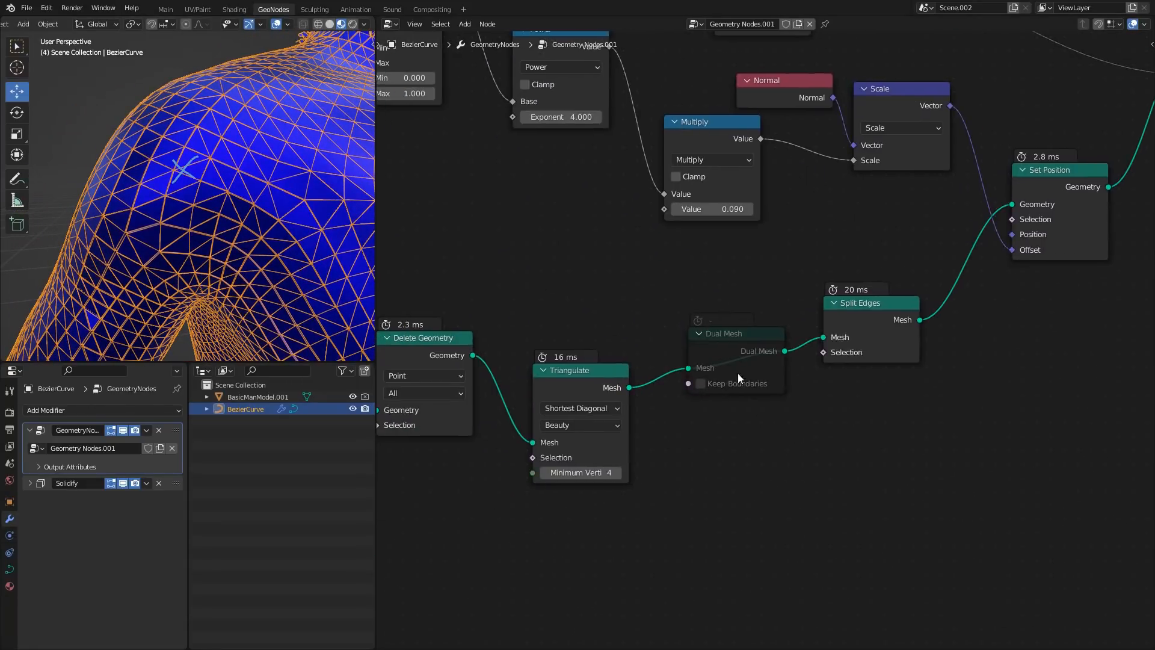
{"action": "left_click", "coordinate": [747, 338]}
{"action": "key", "text": "m"}
{"action": "left_click", "coordinate": [590, 373]}
{"action": "key", "text": "m"}
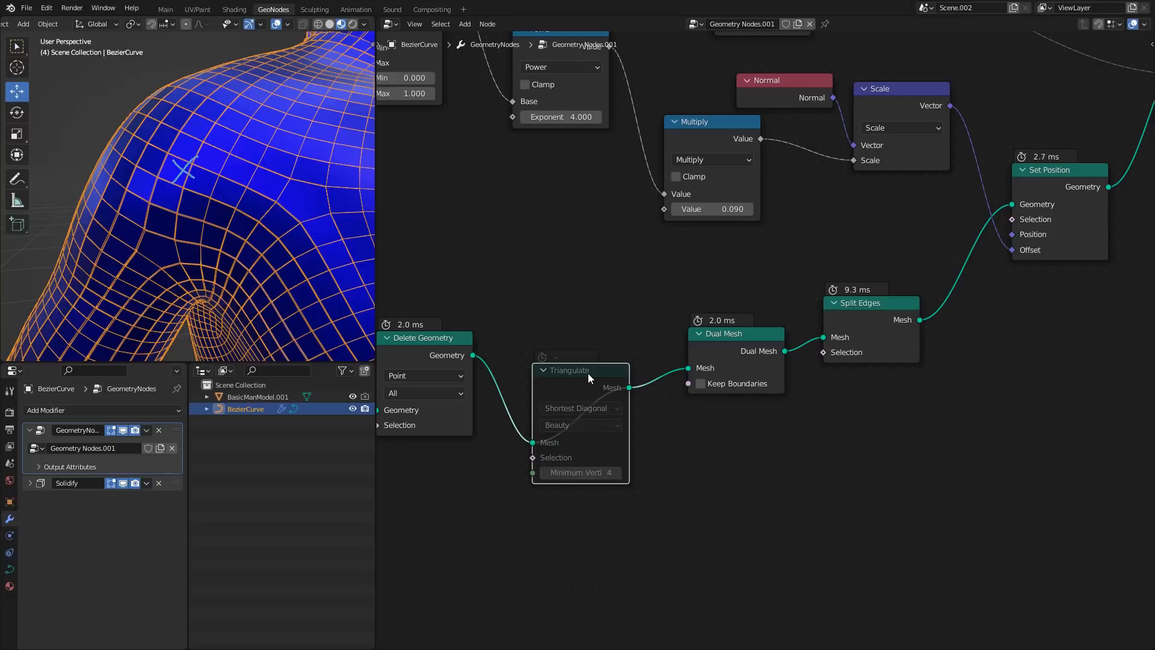
{"action": "key", "text": "ctrl+s"}
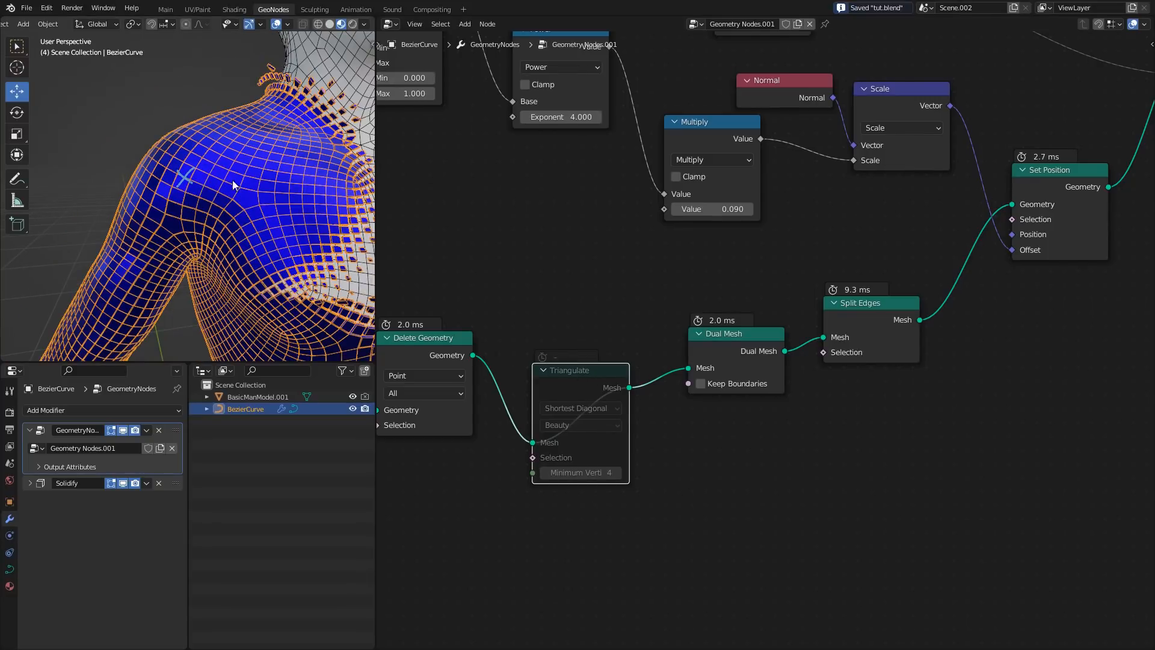
- Examine the flat-shaded square tiles on the shoulder, arm and torso from several angles
{"action": "middle_click_drag", "start_coordinate": [238, 185], "coordinate": [224, 200]}
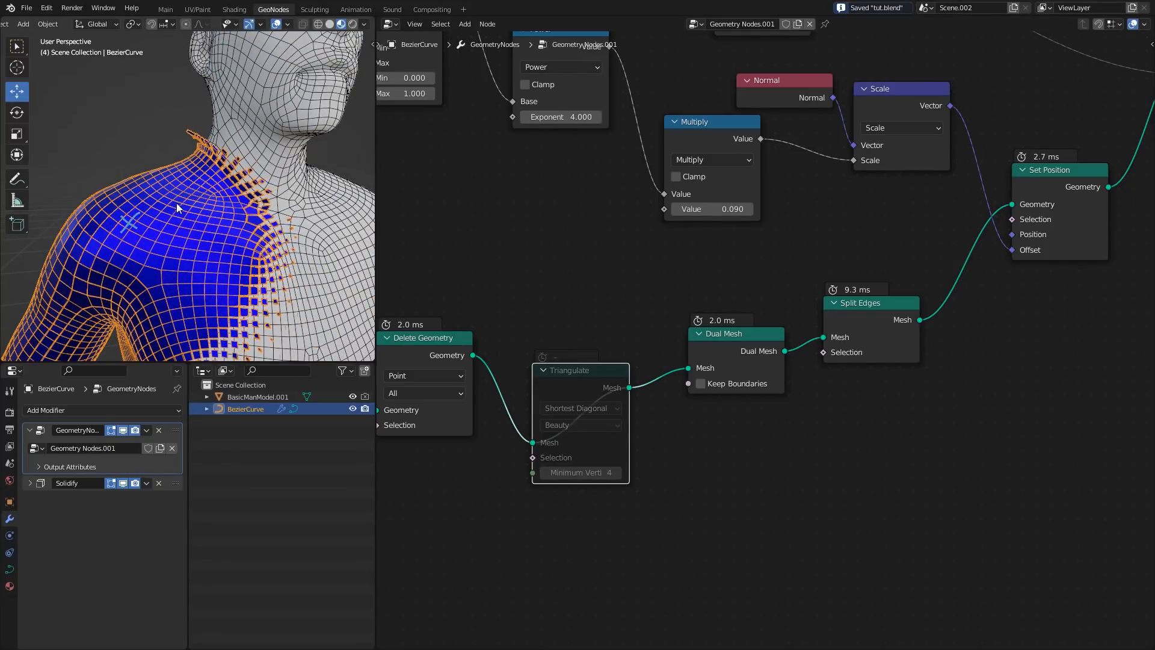
{"action": "middle_click_drag", "start_coordinate": [159, 229], "coordinate": [191, 171]}
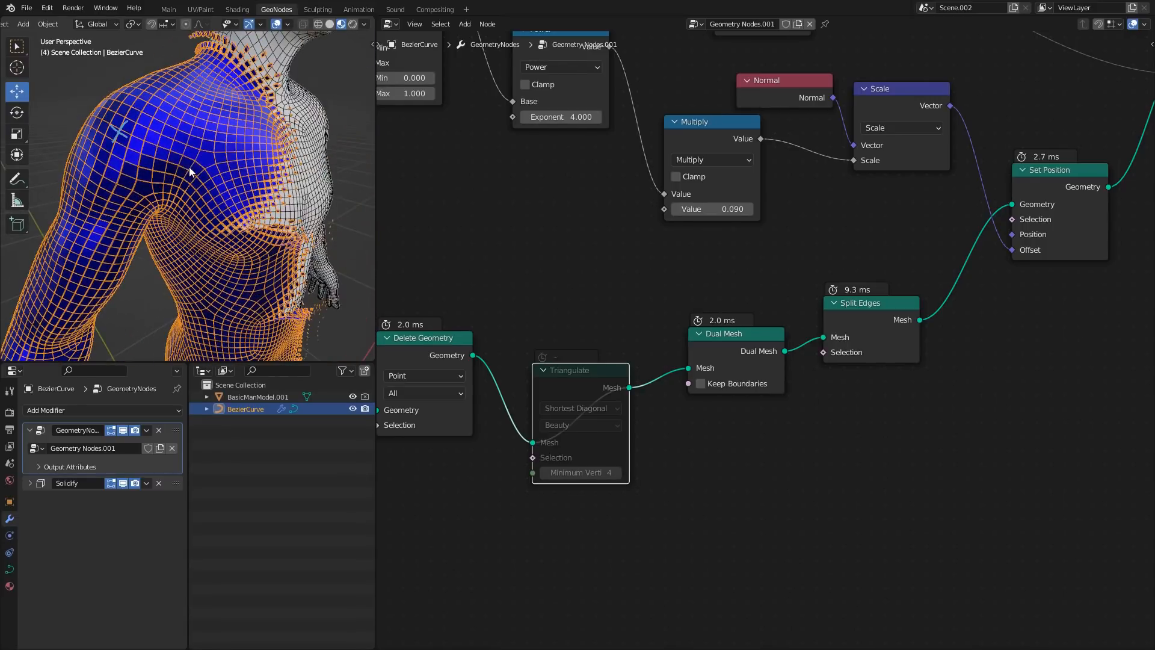
{"action": "middle_click_drag", "start_coordinate": [130, 256], "coordinate": [177, 145], "text": "shift"}
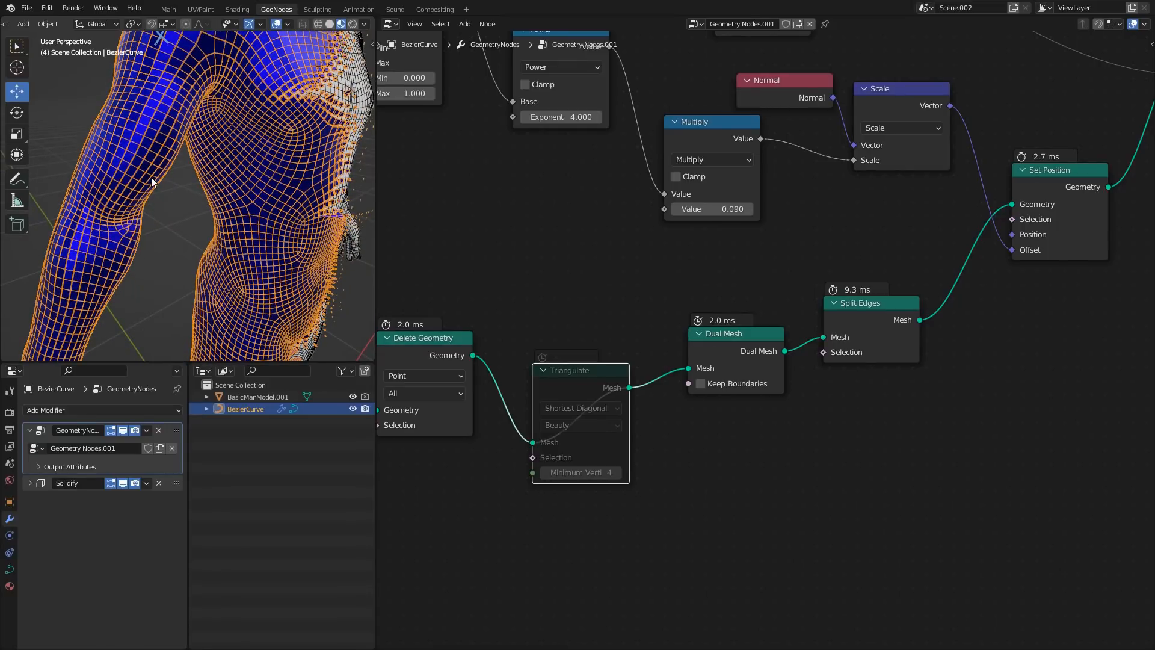
{"action": "middle_click_drag", "start_coordinate": [155, 197], "coordinate": [193, 253], "text": "shift"}
{"action": "middle_click_drag", "start_coordinate": [254, 106], "coordinate": [165, 221], "text": "shift"}
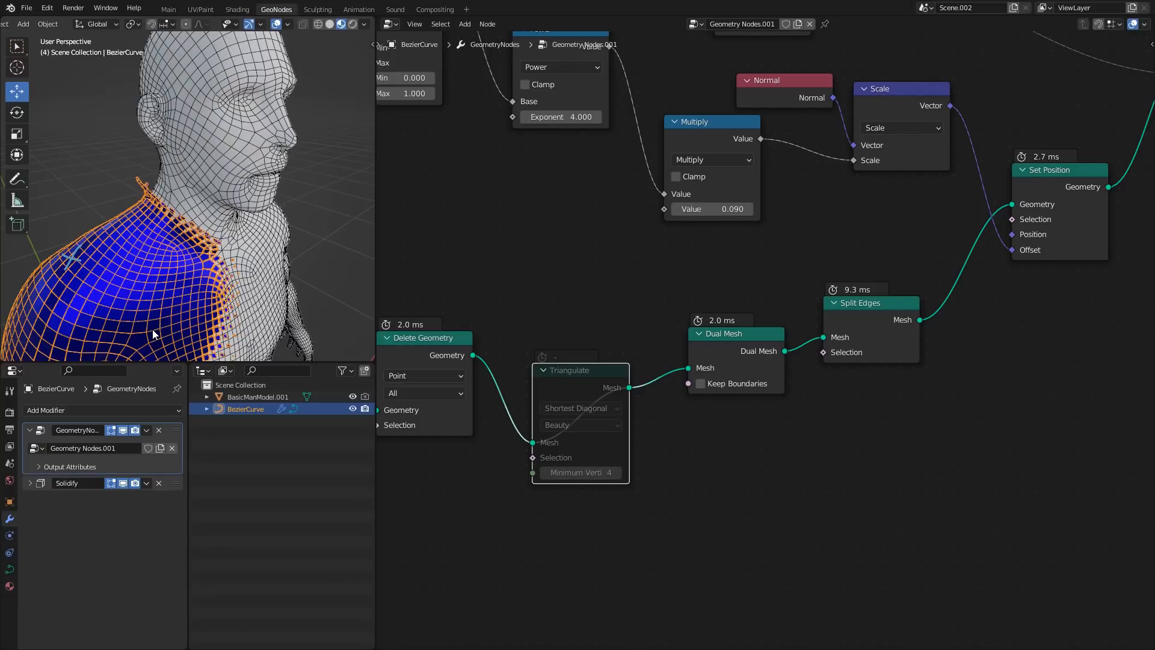
{"action": "middle_click_drag", "start_coordinate": [205, 312], "coordinate": [230, 211]}
{"action": "scroll", "coordinate": [605, 358], "scroll_direction": "down", "scroll_amount": 2}
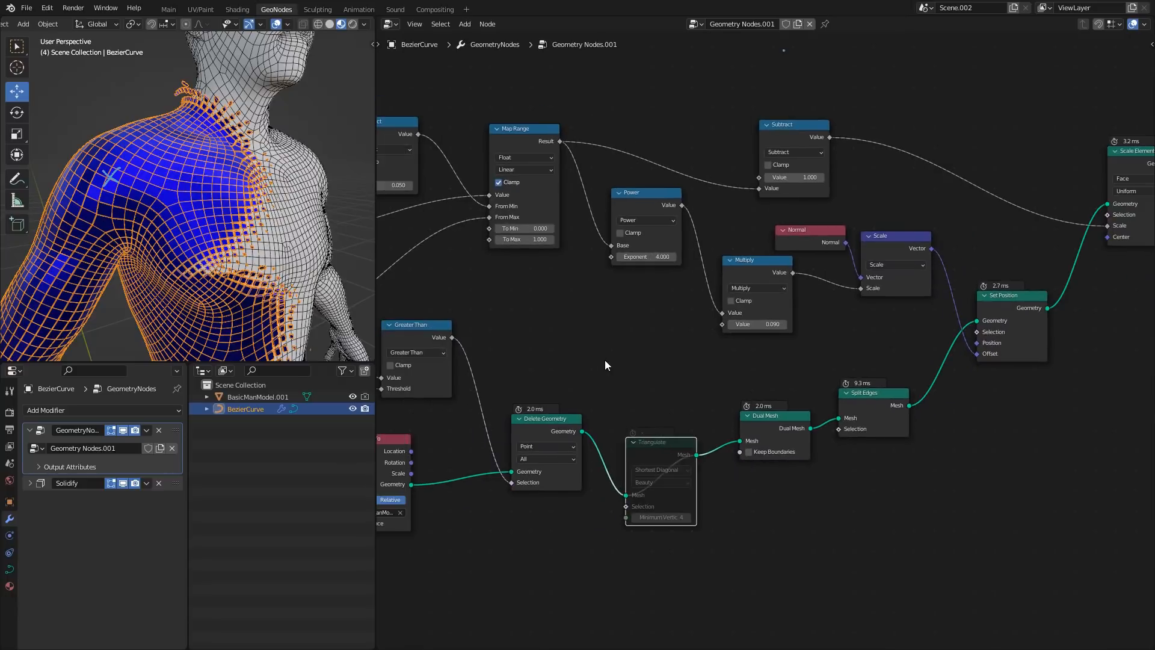
- Save the file and make a separate copy of the geometry node group for a new variation
{"action": "key", "text": "ctrl+s"}
{"action": "scroll", "coordinate": [610, 359], "scroll_direction": "down", "scroll_amount": 1}
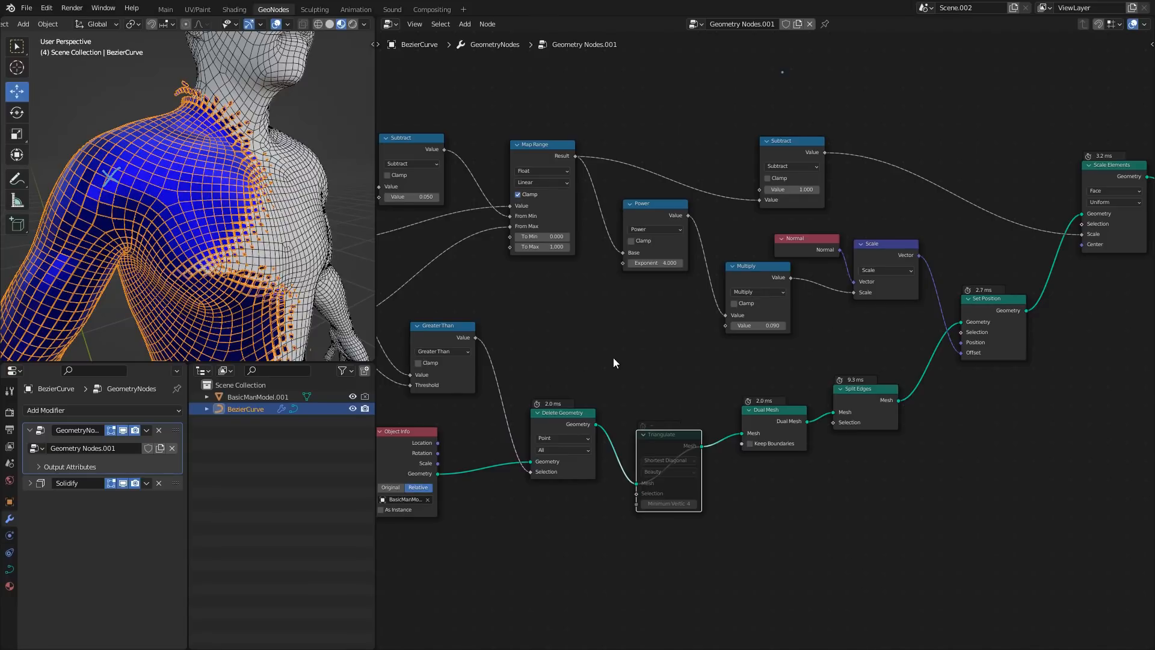
{"action": "scroll", "coordinate": [611, 360], "scroll_direction": "down", "scroll_amount": 3}
{"action": "middle_click_drag", "start_coordinate": [619, 380], "coordinate": [637, 414]}
{"action": "key", "text": "ctrl+s"}
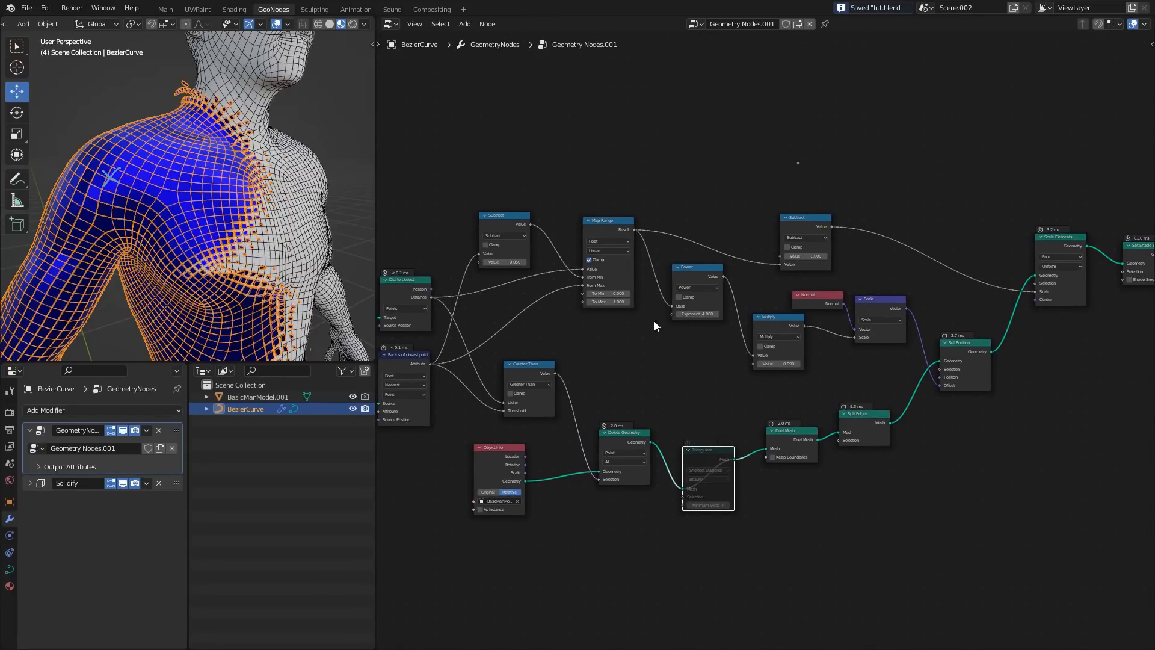
{"action": "middle_click_drag", "start_coordinate": [654, 320], "coordinate": [684, 267]}
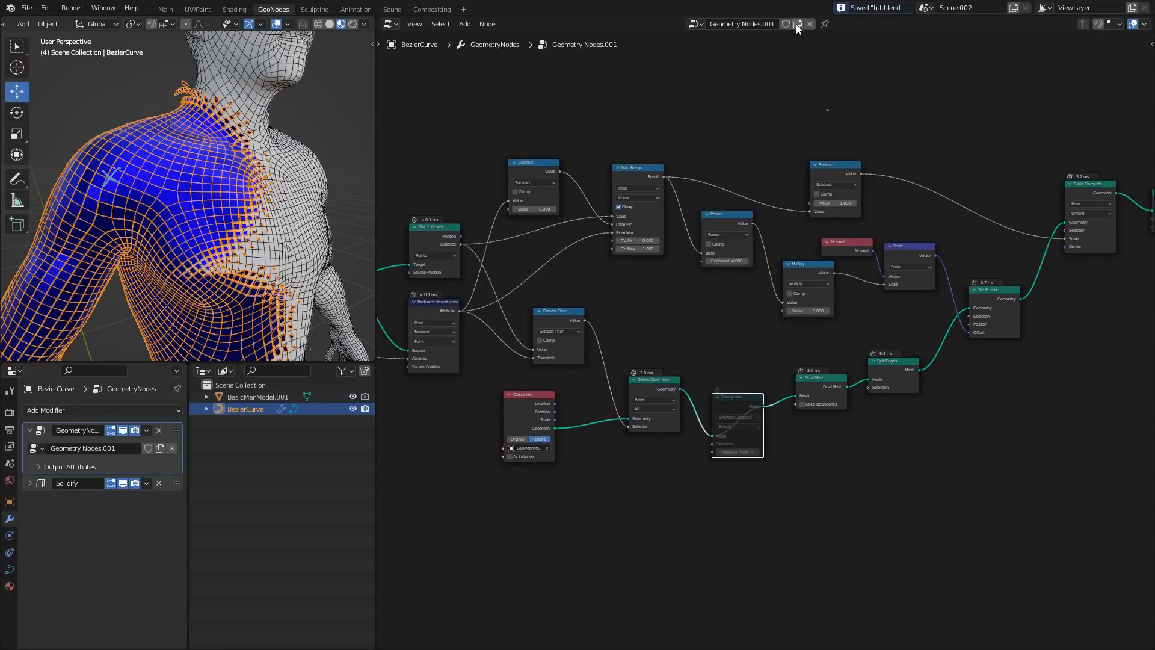
{"action": "middle_click_drag", "start_coordinate": [717, 304], "coordinate": [828, 268]}
{"action": "scroll", "coordinate": [828, 268], "scroll_direction": "down", "scroll_amount": 2}
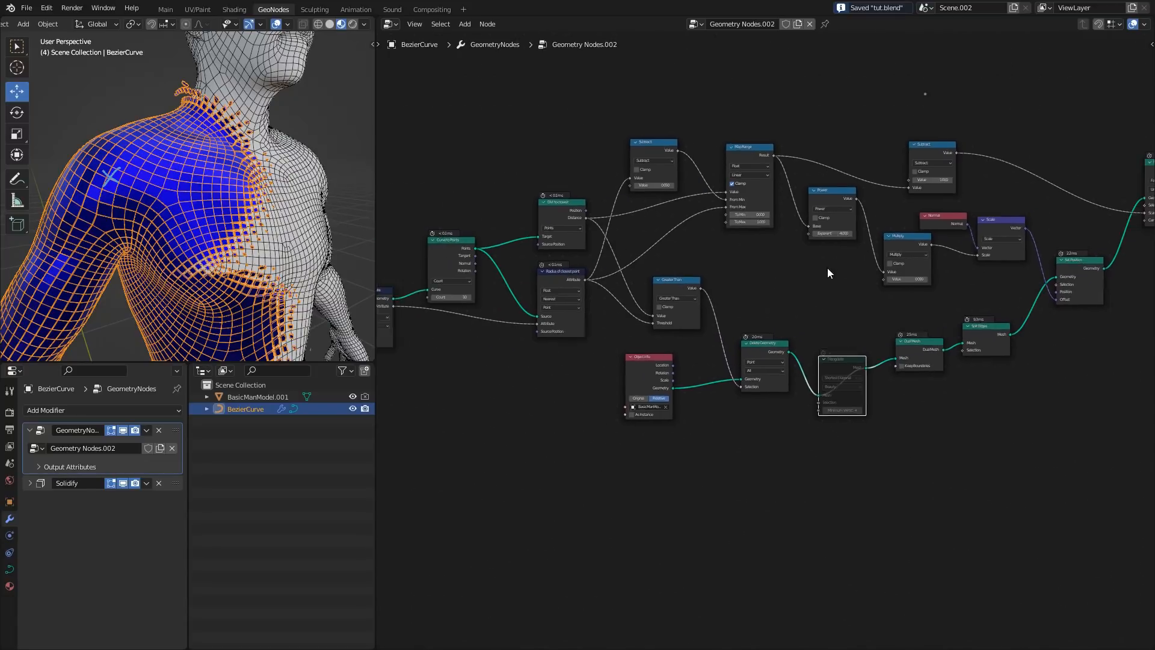
- Delete the Object Info, Delete Geometry, Triangulate, Dual Mesh and Split Edges nodes from the copied node group
{"action": "left_click_drag", "start_coordinate": [630, 459], "coordinate": [908, 374]}
{"action": "middle_click_drag", "start_coordinate": [908, 329], "coordinate": [614, 462]}
{"action": "scroll", "coordinate": [764, 373], "scroll_direction": "up", "scroll_amount": 1}
{"action": "key", "text": "x"}
{"action": "left_click_drag", "start_coordinate": [615, 489], "coordinate": [760, 424]}
{"action": "key", "text": "x"}
{"action": "middle_click_drag", "start_coordinate": [570, 364], "coordinate": [778, 355]}
{"action": "scroll", "coordinate": [770, 341], "scroll_direction": "up", "scroll_amount": 3}
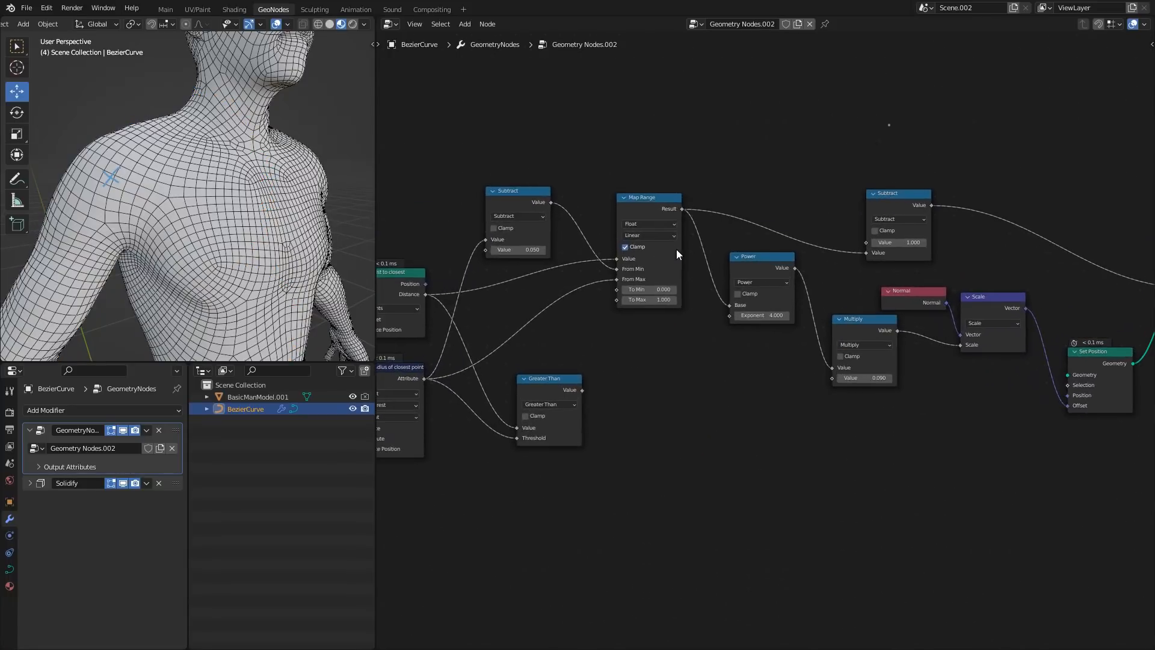
- Delete the Set Position node and everything linking it to the Group Output
{"action": "middle_click_drag", "start_coordinate": [561, 309], "coordinate": [697, 292]}
{"action": "left_click_drag", "start_coordinate": [685, 366], "coordinate": [698, 368]}
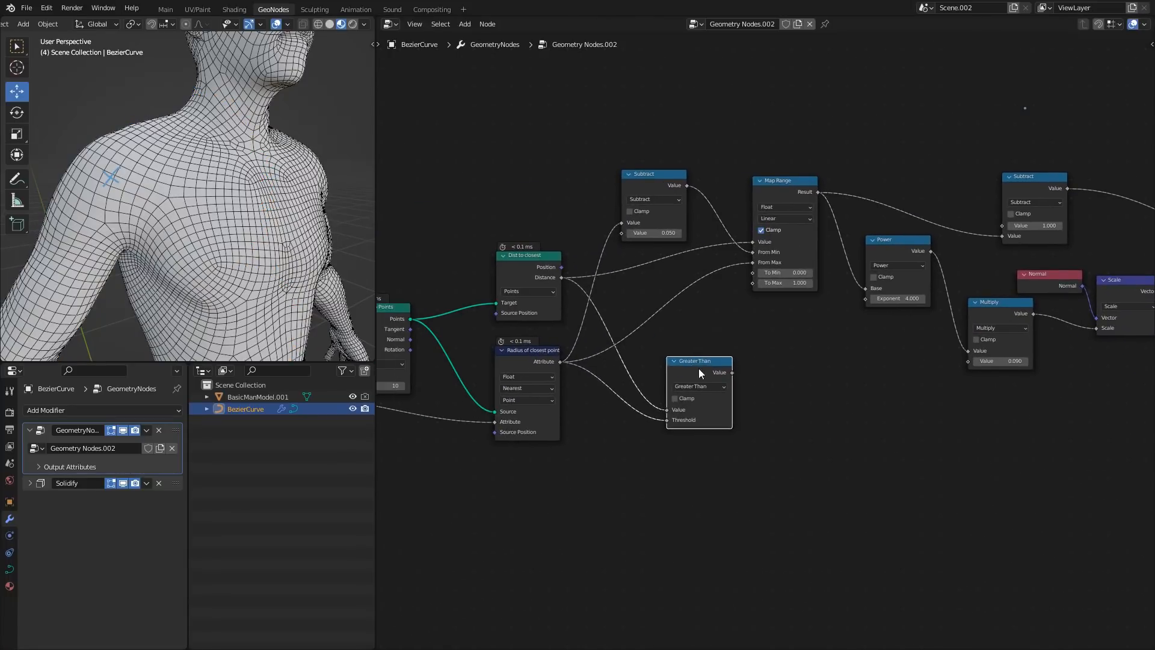
{"action": "scroll", "coordinate": [700, 368], "scroll_direction": "down", "scroll_amount": 2}
{"action": "middle_click_drag", "start_coordinate": [778, 348], "coordinate": [419, 390]}
{"action": "left_click_drag", "start_coordinate": [1003, 247], "coordinate": [734, 499]}
{"action": "key", "text": "x"}
{"action": "left_click_drag", "start_coordinate": [1052, 277], "coordinate": [892, 414]}
{"action": "middle_click_drag", "start_coordinate": [646, 435], "coordinate": [835, 364]}
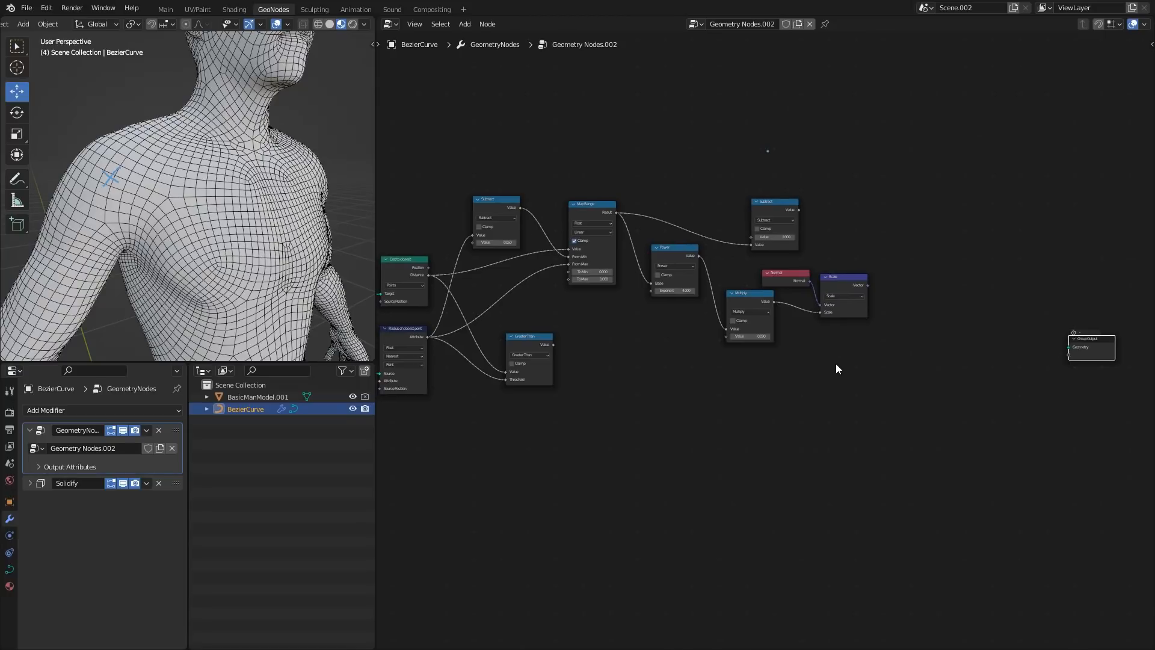
- Delete the Power, Multiply, Normal and Scale nodes and the second Subtract node that follow Map Range
{"action": "middle_click_drag", "start_coordinate": [646, 262], "coordinate": [688, 278]}
{"action": "scroll", "coordinate": [692, 259], "scroll_direction": "up", "scroll_amount": 1}
{"action": "left_click_drag", "start_coordinate": [705, 159], "coordinate": [974, 455]}
{"action": "key", "text": "x"}
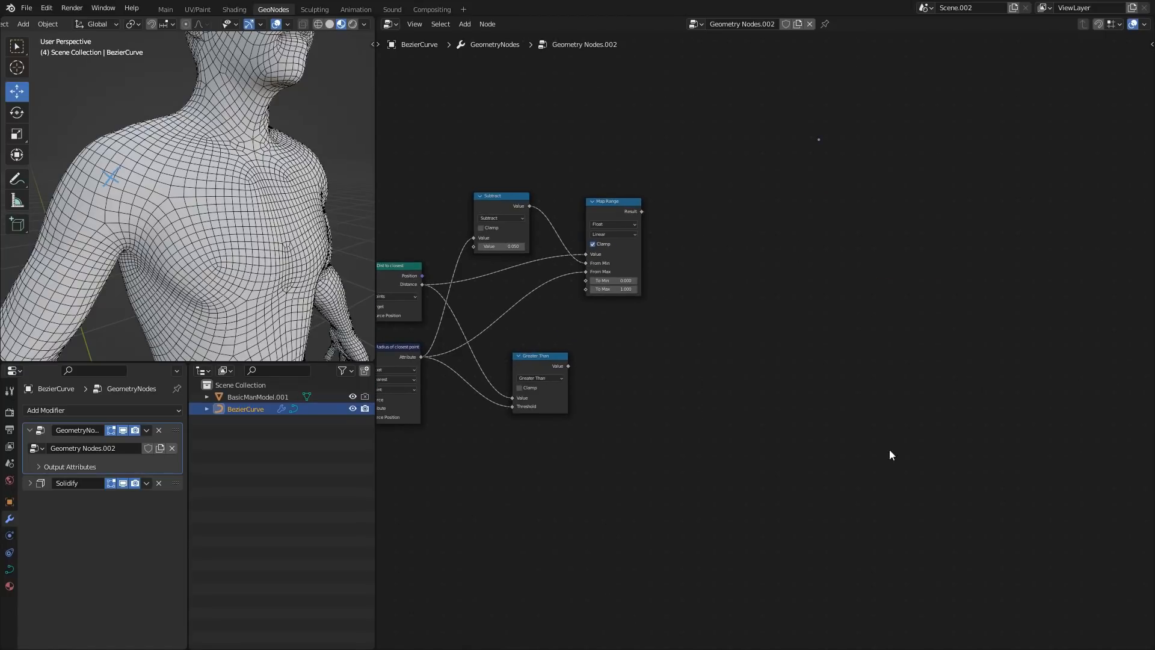
- Move the Group Output node closer to the remaining nodes
{"action": "middle_click_drag", "start_coordinate": [557, 360], "coordinate": [896, 297]}
{"action": "scroll", "coordinate": [662, 325], "scroll_direction": "down", "scroll_amount": 2}
{"action": "middle_click_drag", "start_coordinate": [782, 347], "coordinate": [471, 356]}
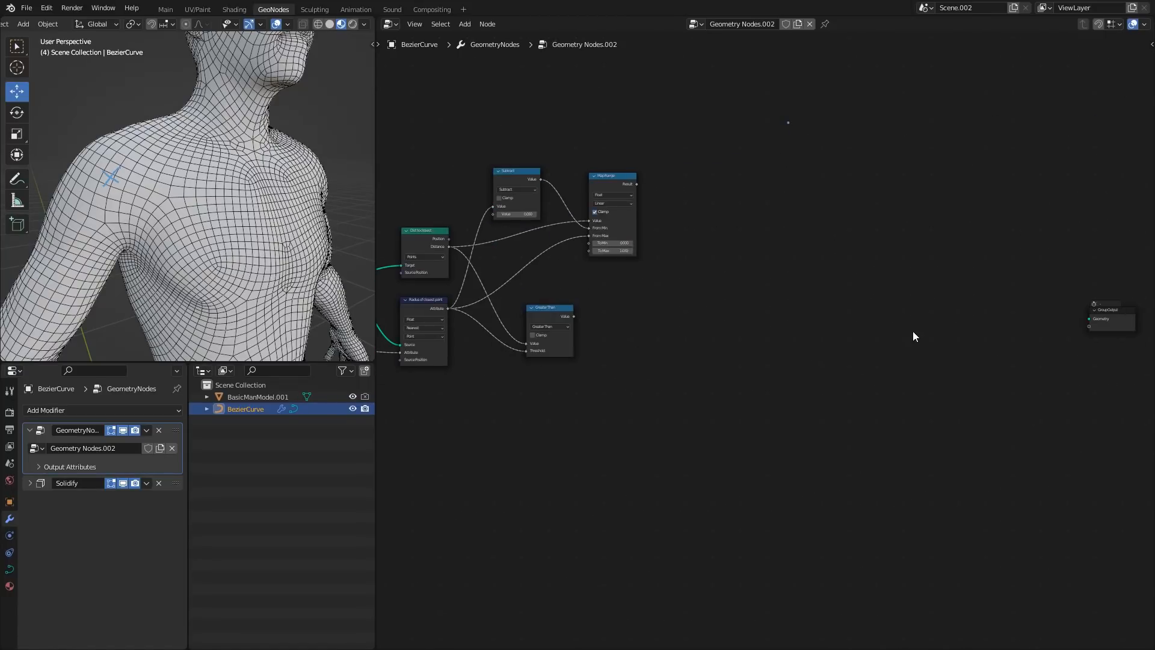
{"action": "left_click_drag", "start_coordinate": [1110, 310], "coordinate": [896, 302]}
{"action": "left_click", "coordinate": [752, 382]}
- Add an Instance on Points node in the empty space before the Group Output
{"action": "scroll", "coordinate": [745, 382], "scroll_direction": "up", "scroll_amount": 1}
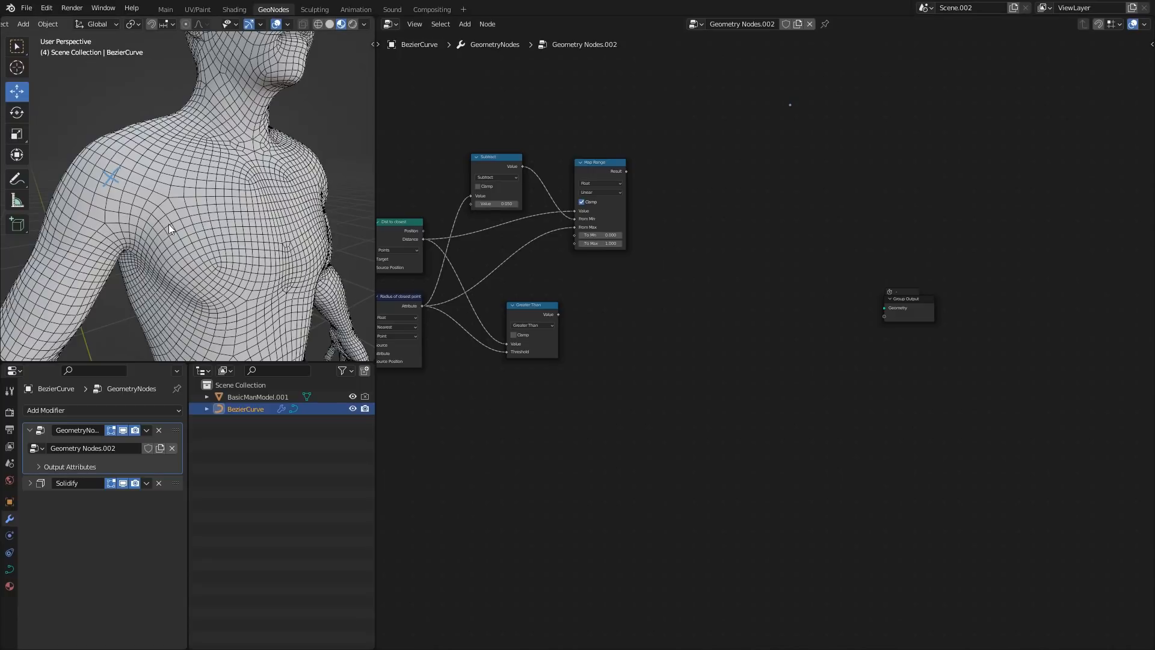
{"action": "key", "text": "shift+a"}
{"action": "type", "text": "ins"}
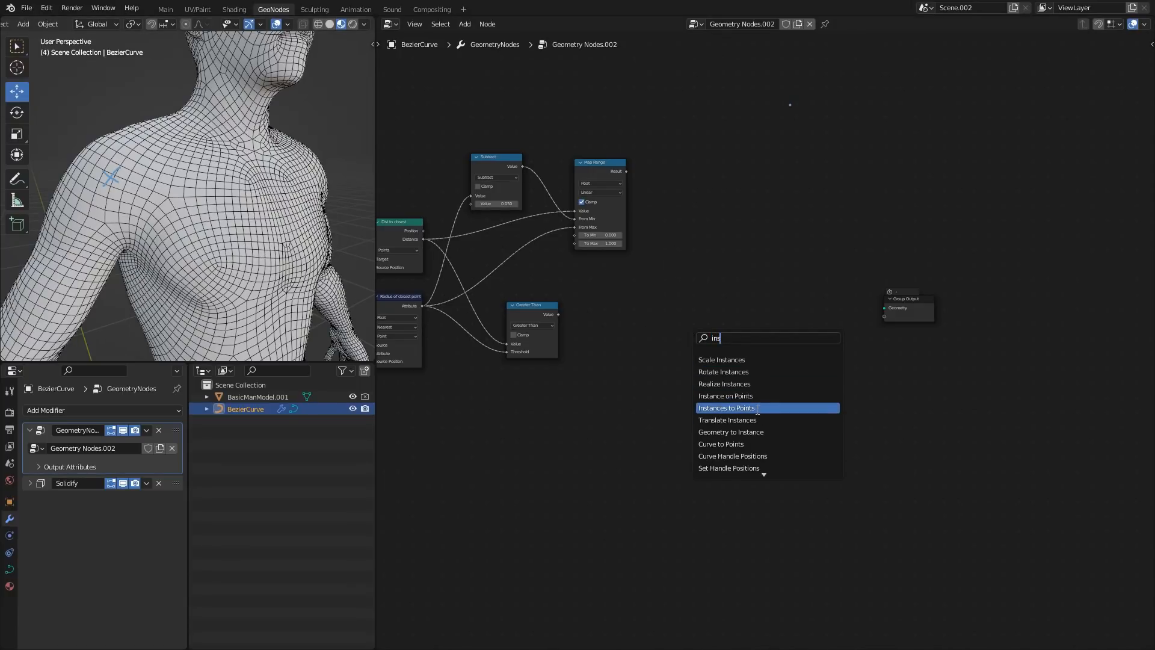
{"action": "left_click", "coordinate": [740, 396]}
{"action": "left_click", "coordinate": [799, 363]}
{"action": "scroll", "coordinate": [604, 386], "scroll_direction": "up", "scroll_amount": 2}
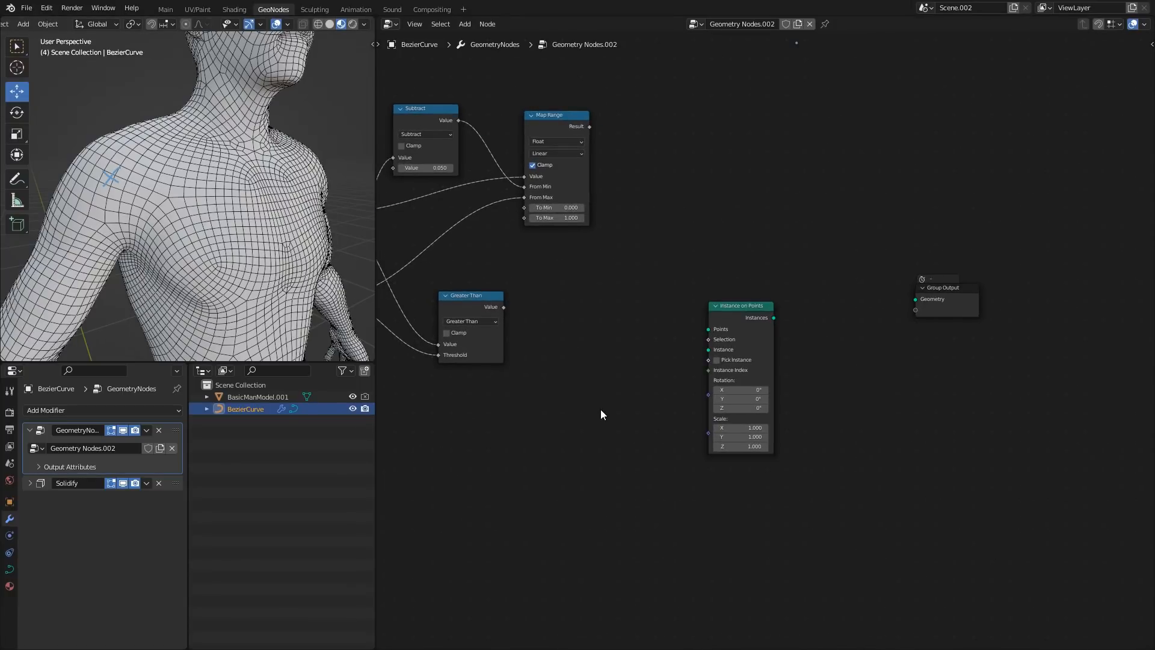
{"action": "key", "text": "shift+a"}
{"action": "type", "text": "box"}
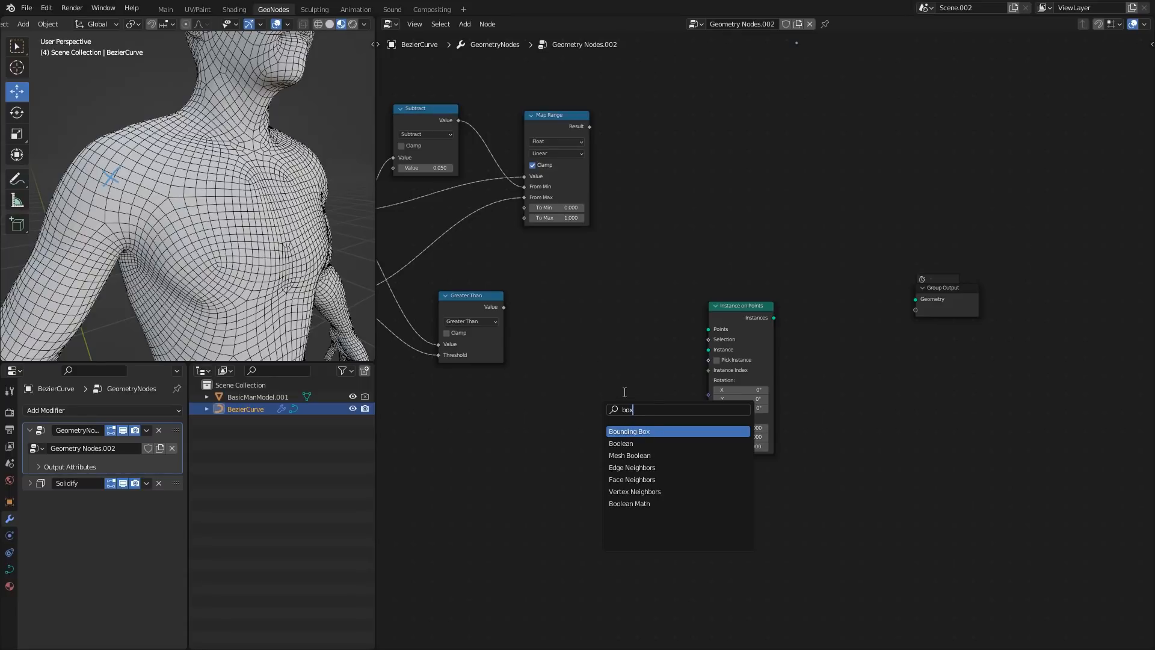
{"action": "key", "text": "Escape"}
- Add a Cube mesh node, collapse it, and connect its mesh to the Instance input of Instance on Points
{"action": "key", "text": "shift+a"}
{"action": "type", "text": "cube"}
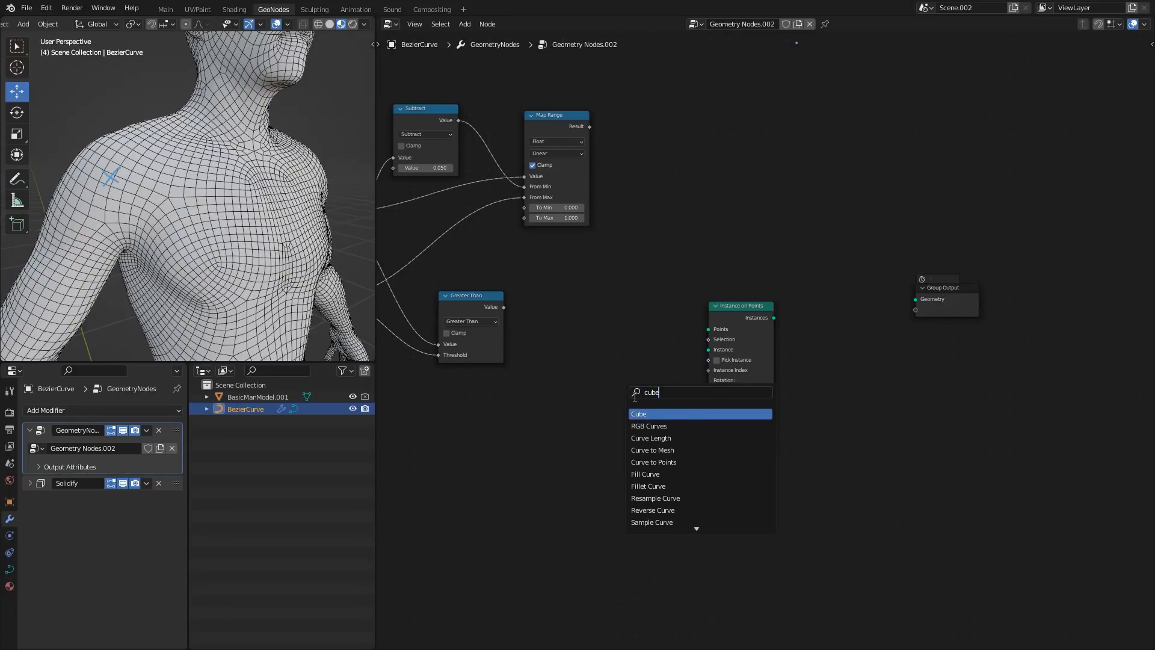
{"action": "key", "text": "Return"}
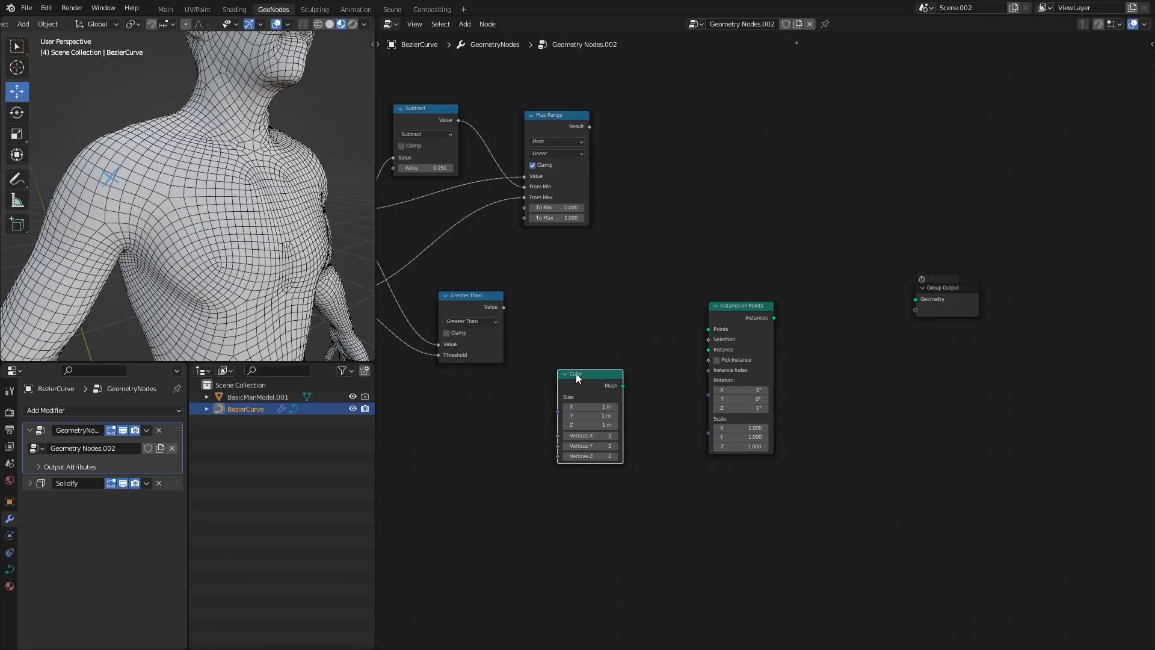
{"action": "left_click", "coordinate": [565, 374]}
{"action": "left_click_drag", "start_coordinate": [620, 374], "coordinate": [679, 360]}
{"action": "middle_click_drag", "start_coordinate": [678, 356], "coordinate": [767, 342]}
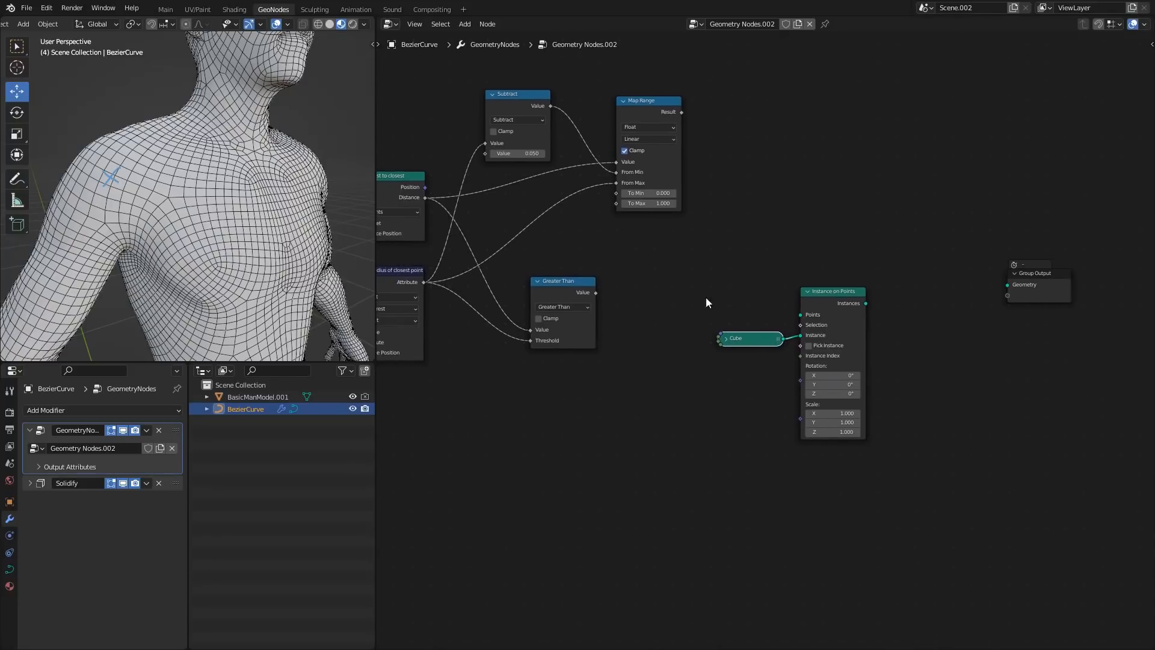
- Move the Cube and Instance on Points nodes together to free space below the Greater Than node
{"action": "left_click_drag", "start_coordinate": [704, 290], "coordinate": [897, 480]}
{"action": "key", "text": "g"}
{"action": "left_click", "coordinate": [846, 593]}
- Add an Object Info node that references BasicManModel.001, with its transform space set to Relative
{"action": "middle_click_drag", "start_coordinate": [636, 433], "coordinate": [514, 375]}
{"action": "key", "text": "shift+a"}
{"action": "type", "text": "obje"}
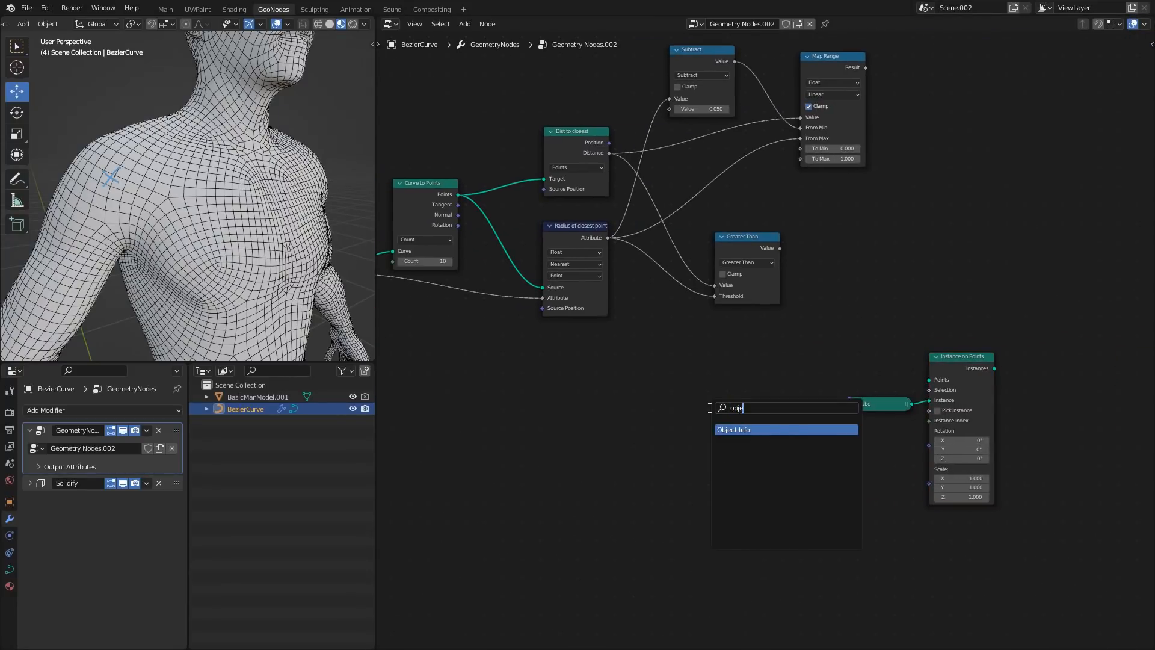
{"action": "key", "text": "Return"}
{"action": "left_click", "coordinate": [667, 370]}
{"action": "left_click", "coordinate": [688, 438]}
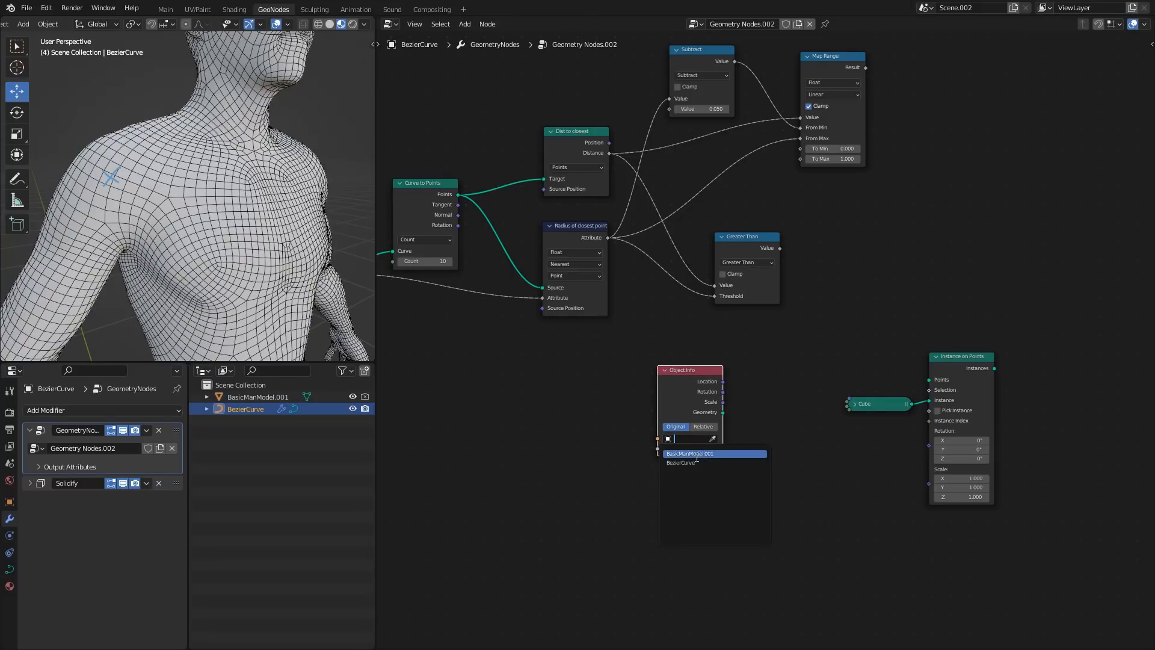
{"action": "left_click", "coordinate": [695, 454]}
{"action": "left_click", "coordinate": [707, 428]}
{"action": "middle_click_drag", "start_coordinate": [706, 423], "coordinate": [596, 438]}
- Feed the Object Info geometry into the Points input and connect the resulting instances to the Group Output
{"action": "left_click_drag", "start_coordinate": [583, 395], "coordinate": [818, 394]}
{"action": "middle_click_drag", "start_coordinate": [891, 362], "coordinate": [778, 377]}
{"action": "left_click_drag", "start_coordinate": [774, 374], "coordinate": [971, 246]}
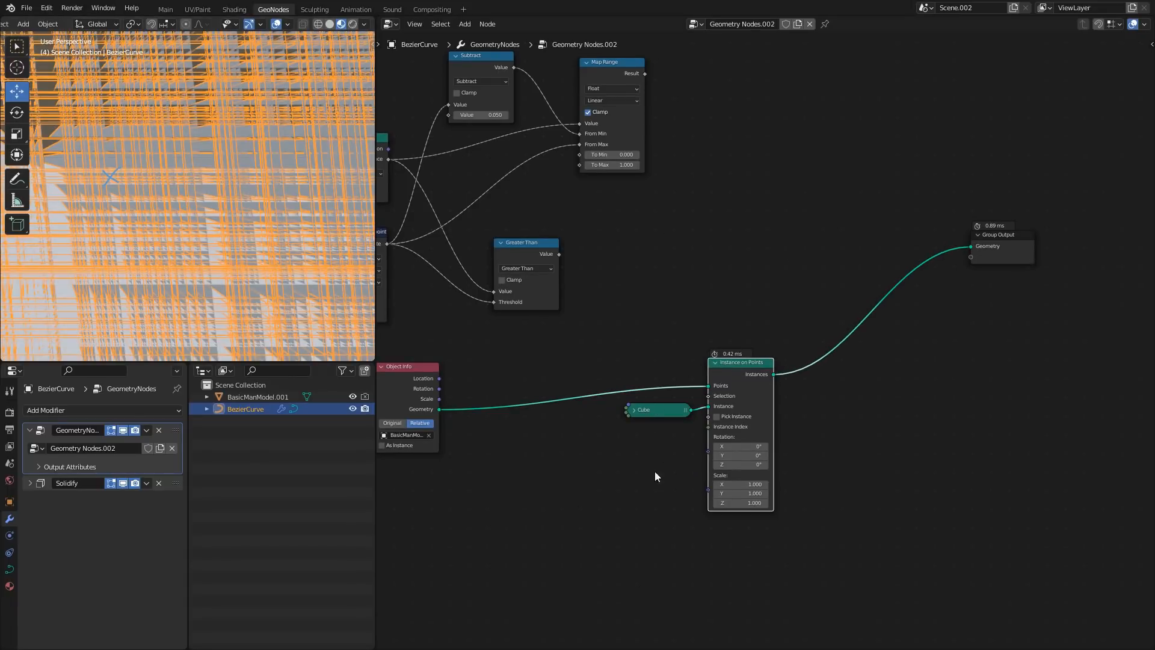
- Examine the cubes instanced on the man model, both up close and from a distance
{"action": "middle_click_drag", "start_coordinate": [509, 414], "coordinate": [537, 392]}
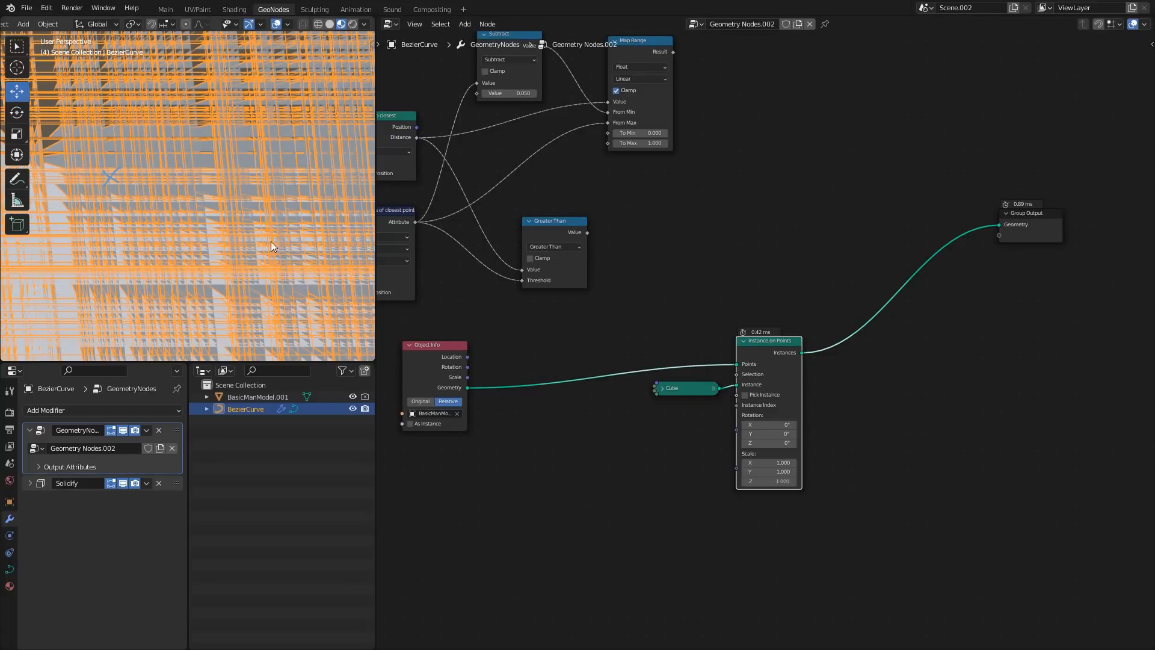
{"action": "middle_click_drag", "start_coordinate": [626, 327], "coordinate": [670, 290]}
{"action": "middle_click_drag", "start_coordinate": [709, 378], "coordinate": [674, 369]}
{"action": "scroll", "coordinate": [673, 368], "scroll_direction": "up", "scroll_amount": 3}
{"action": "middle_click_drag", "start_coordinate": [435, 336], "coordinate": [533, 342]}
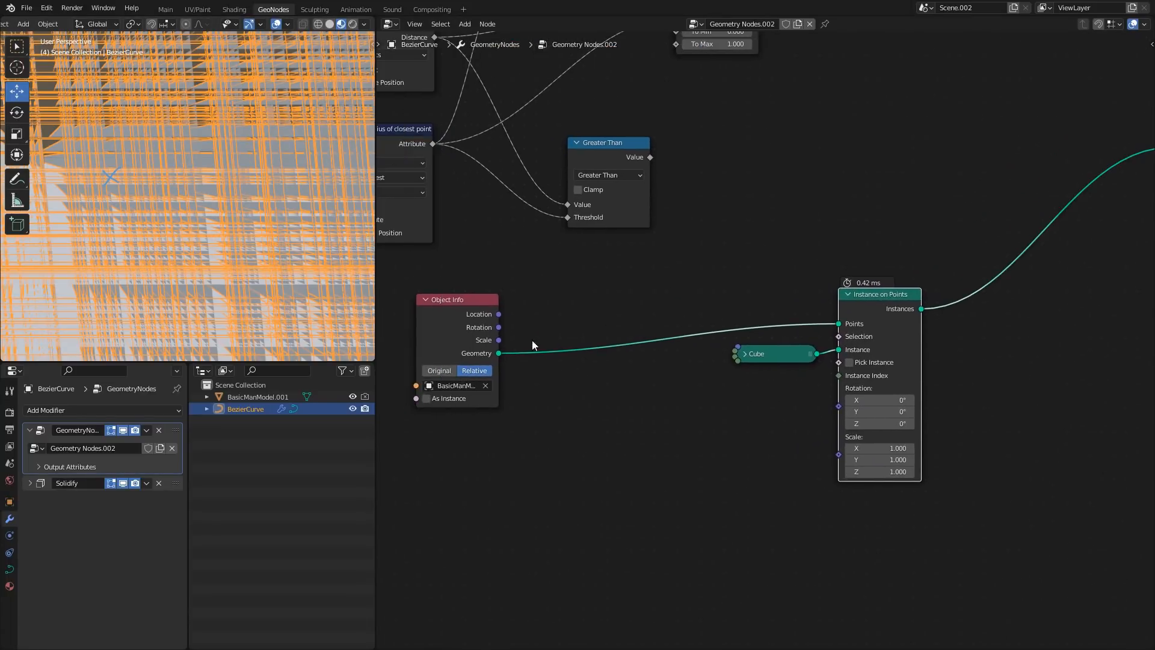
{"action": "scroll", "coordinate": [178, 225], "scroll_direction": "down", "scroll_amount": 5}
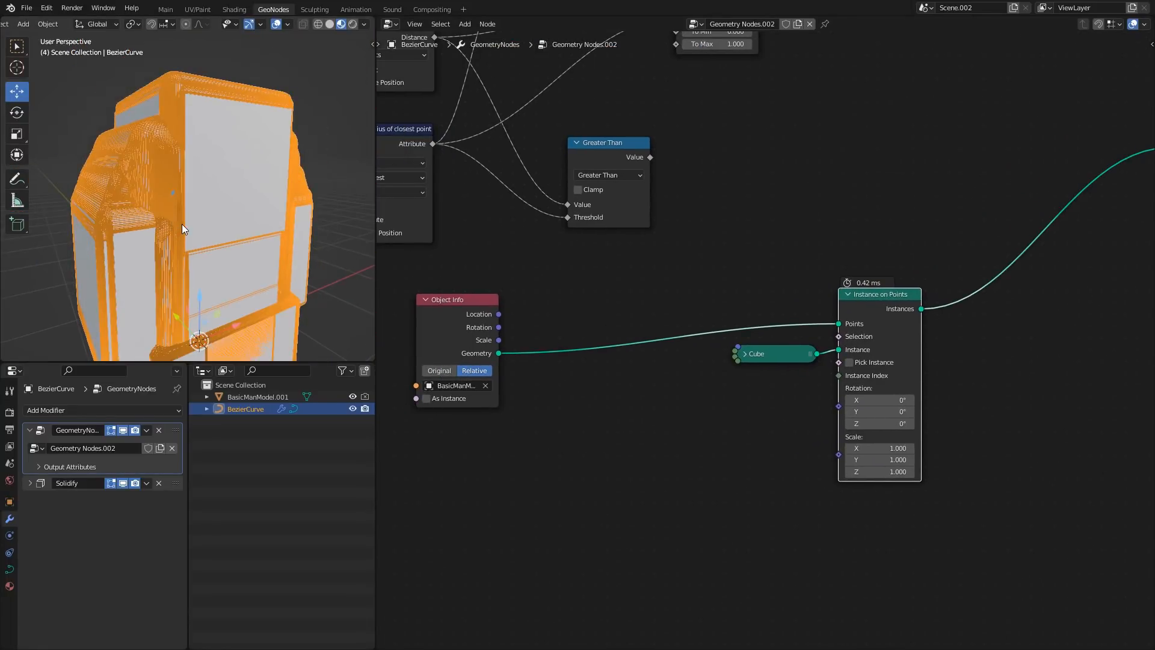
{"action": "scroll", "coordinate": [183, 224], "scroll_direction": "up", "scroll_amount": 5}
{"action": "scroll", "coordinate": [185, 226], "scroll_direction": "up", "scroll_amount": 5}
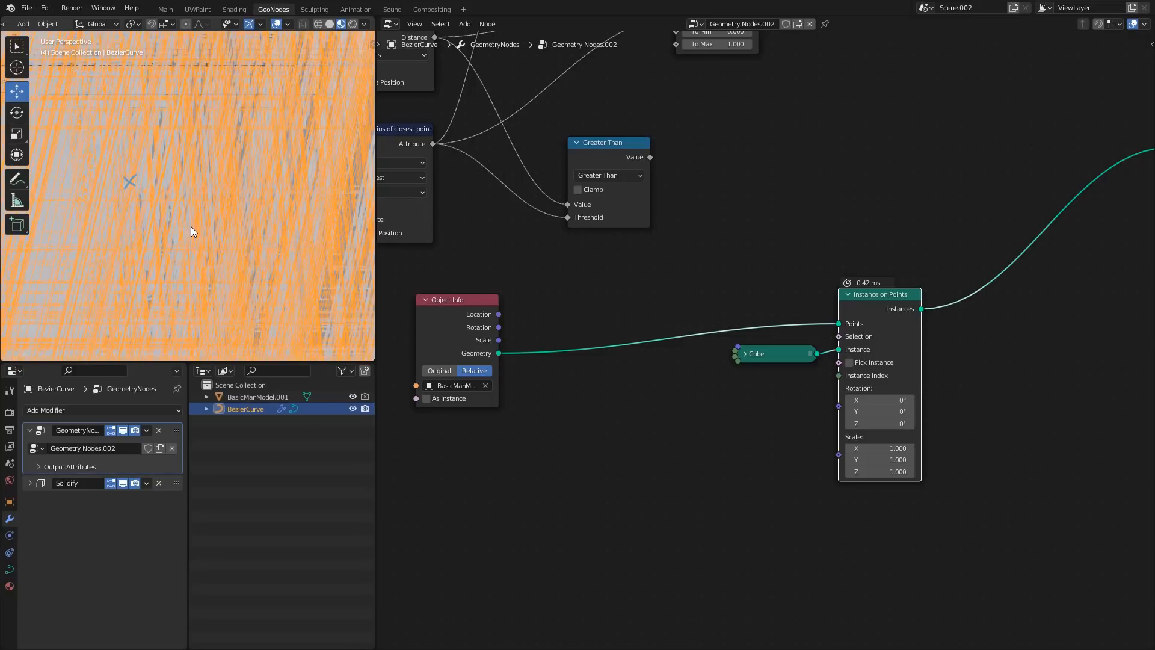
{"action": "scroll", "coordinate": [193, 226], "scroll_direction": "up", "scroll_amount": 2}
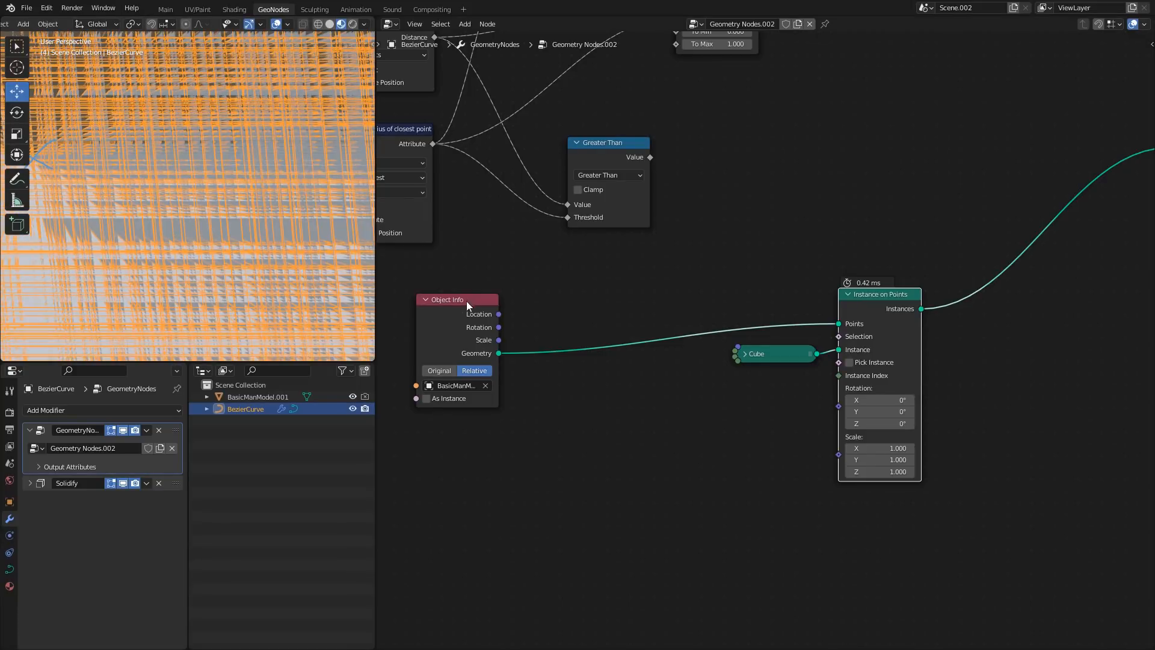
- Move Object Info closer to the Cube node and add a Face Area node below it
{"action": "left_click_drag", "start_coordinate": [467, 300], "coordinate": [614, 298]}
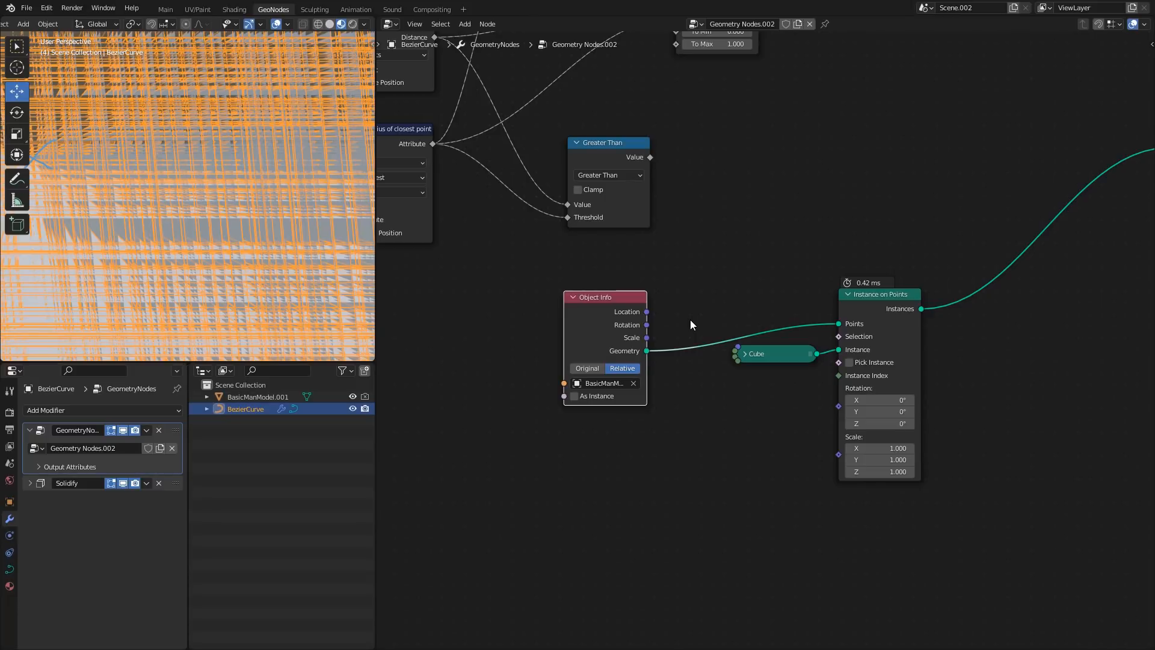
{"action": "middle_click_drag", "start_coordinate": [560, 466], "coordinate": [630, 437]}
{"action": "key", "text": "shift+a"}
{"action": "type", "text": "face"}
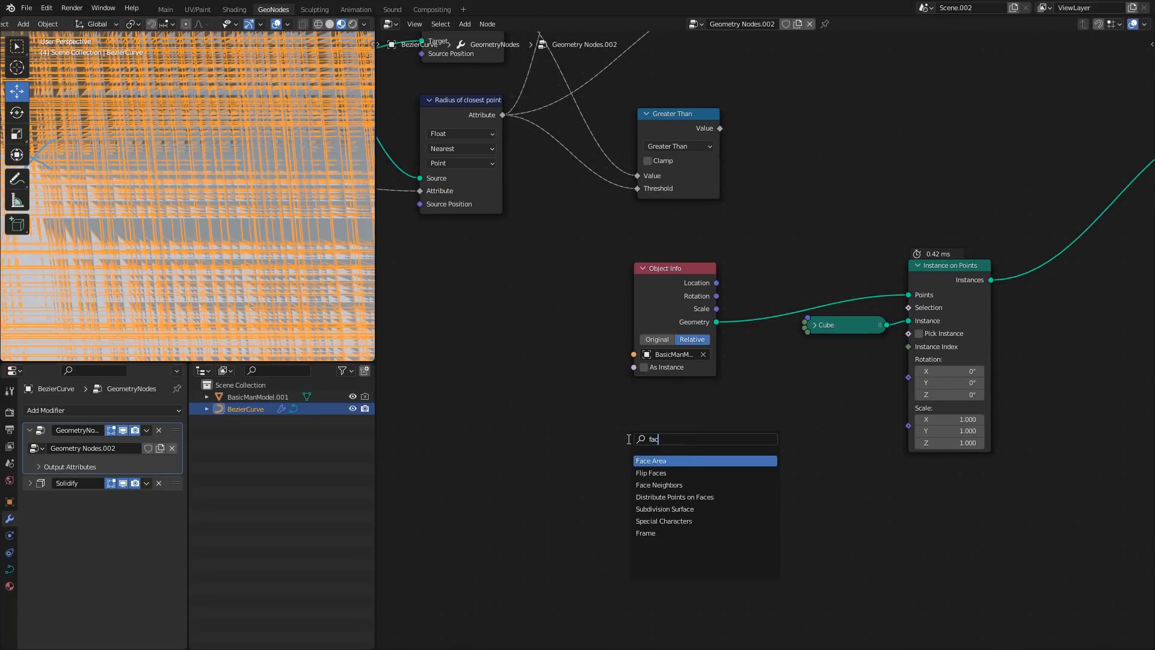
{"action": "left_click", "coordinate": [655, 458]}
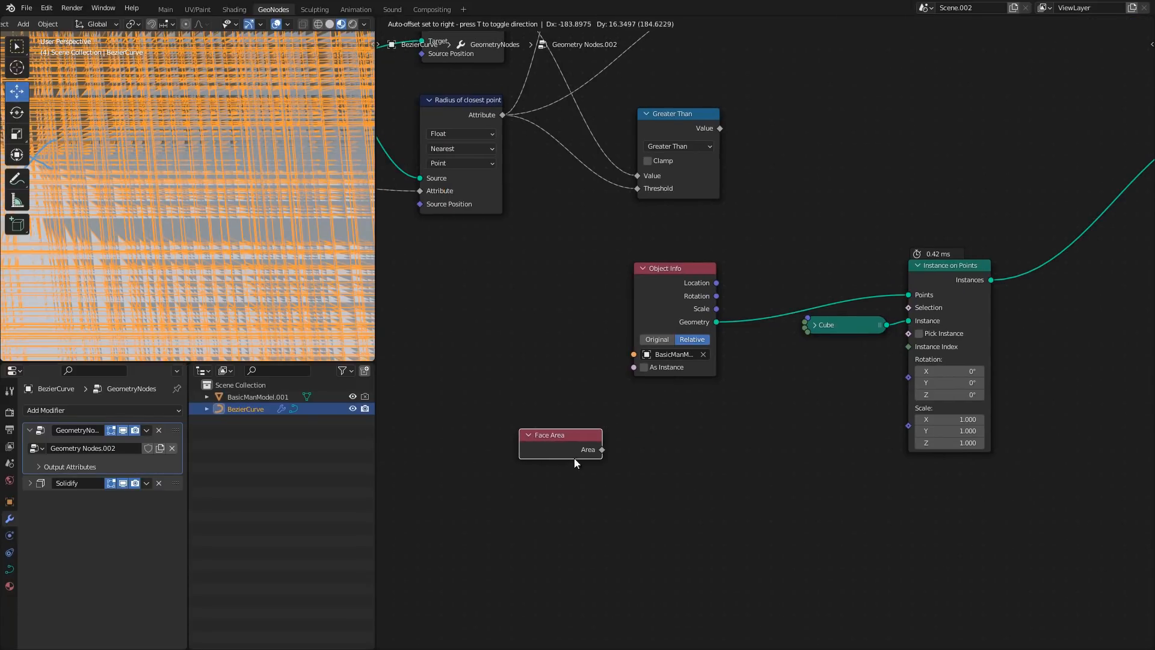
{"action": "left_click", "coordinate": [574, 457]}
- Cut the link between Instance on Points and the Group Output
{"action": "scroll", "coordinate": [590, 432], "scroll_direction": "down", "scroll_amount": 2}
{"action": "middle_click_drag", "start_coordinate": [818, 323], "coordinate": [567, 396]}
{"action": "right_click_drag", "start_coordinate": [751, 361], "coordinate": [713, 284], "text": "ctrl"}
{"action": "middle_click_drag", "start_coordinate": [509, 366], "coordinate": [800, 319]}
- Connect the Face Area output to the Scale input of Instance on Points and tidy the node placement
{"action": "left_click_drag", "start_coordinate": [746, 315], "coordinate": [771, 305]}
{"action": "left_click_drag", "start_coordinate": [670, 443], "coordinate": [849, 423]}
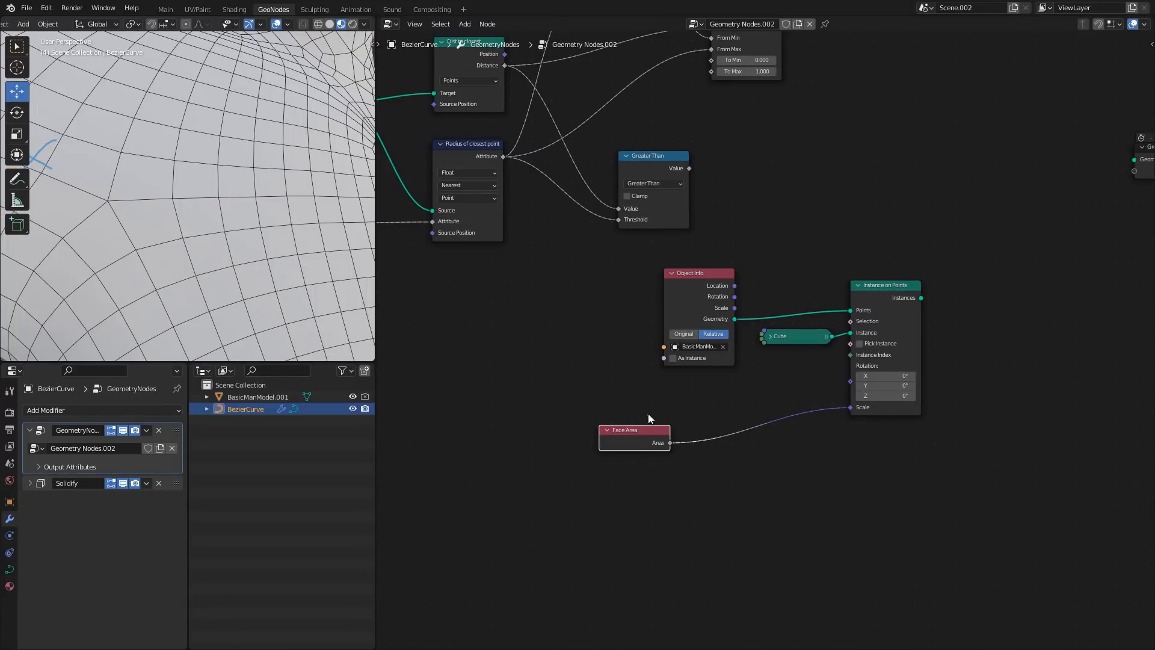
{"action": "left_click_drag", "start_coordinate": [640, 430], "coordinate": [614, 418]}
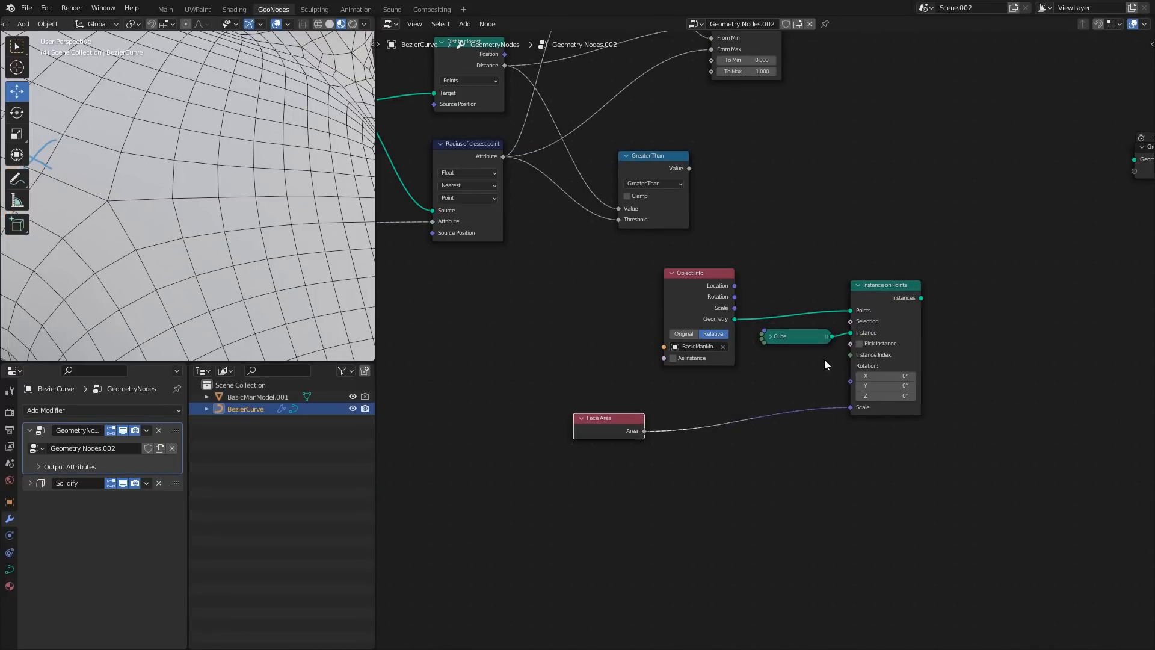
- Reconnect the instances to the Group Output, then move Face Area away from Instance on Points to make room between them
{"action": "middle_click_drag", "start_coordinate": [921, 301], "coordinate": [694, 416]}
{"action": "left_click_drag", "start_coordinate": [693, 415], "coordinate": [896, 282]}
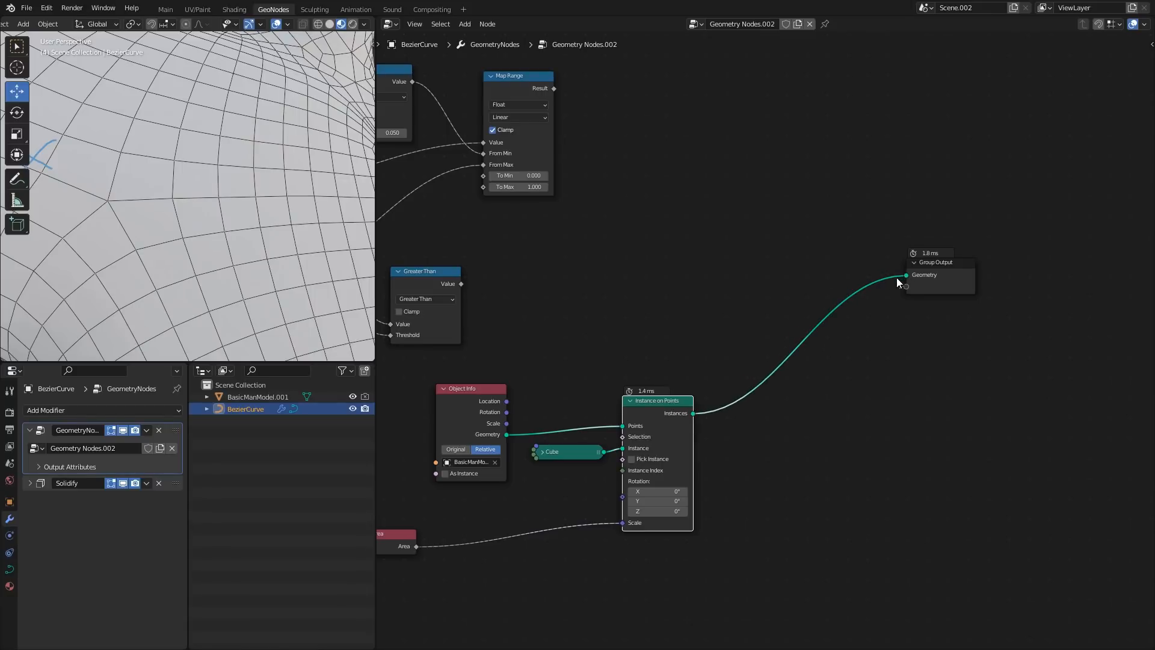
{"action": "scroll", "coordinate": [174, 262], "scroll_direction": "down", "scroll_amount": 5}
{"action": "scroll", "coordinate": [179, 257], "scroll_direction": "up", "scroll_amount": 4}
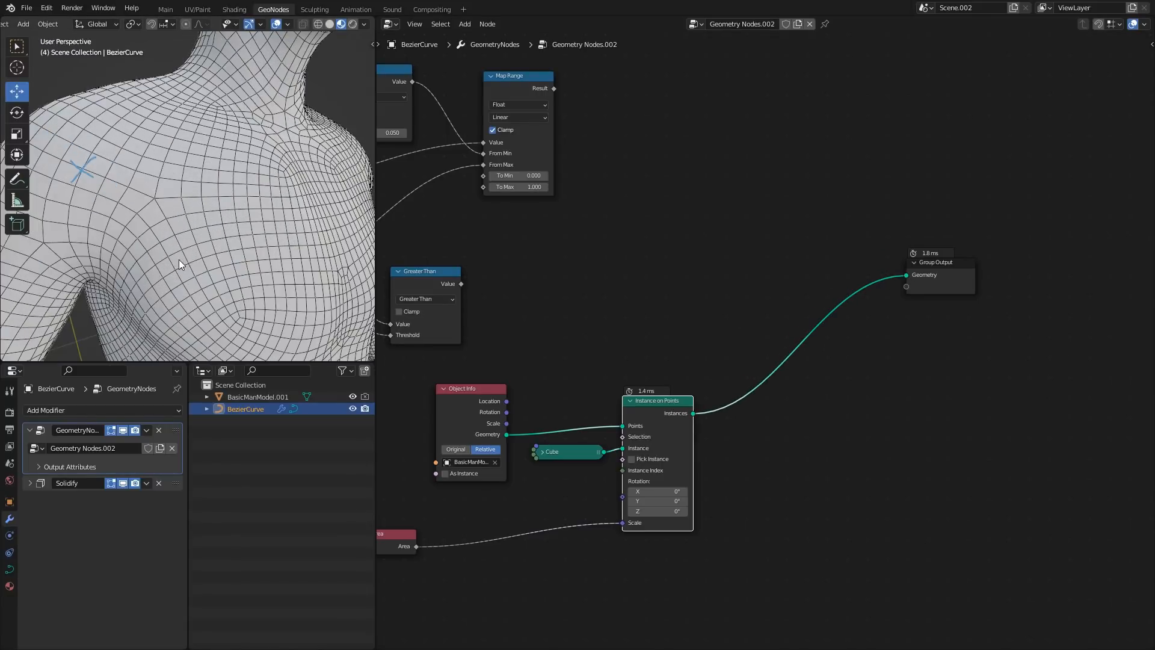
{"action": "middle_click_drag", "start_coordinate": [204, 256], "coordinate": [206, 255]}
{"action": "middle_click_drag", "start_coordinate": [522, 438], "coordinate": [768, 370]}
{"action": "left_click_drag", "start_coordinate": [707, 337], "coordinate": [697, 331]}
{"action": "left_click_drag", "start_coordinate": [654, 469], "coordinate": [582, 499]}
- Insert a Math node set to Multiply by 62.5 between Face Area and the instance Scale
{"action": "key", "text": "shift+a"}
{"action": "mouse_move", "coordinate": [704, 516]}
{"action": "type", "text": "s"}
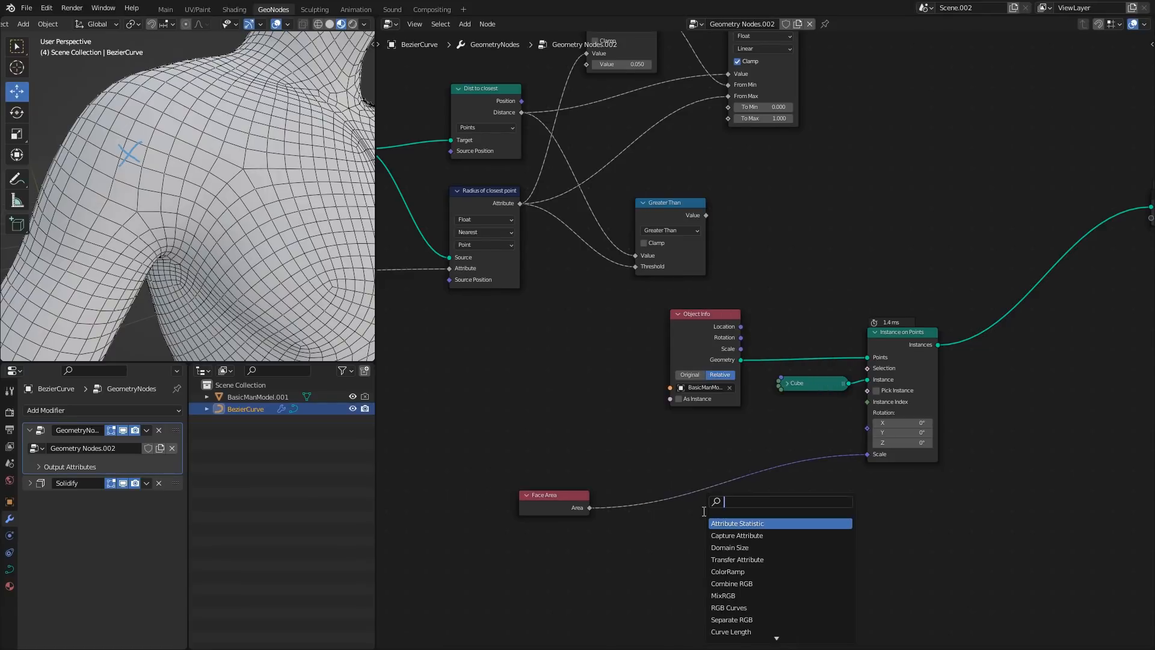
{"action": "type", "text": "add"}
{"action": "key", "text": "Return"}
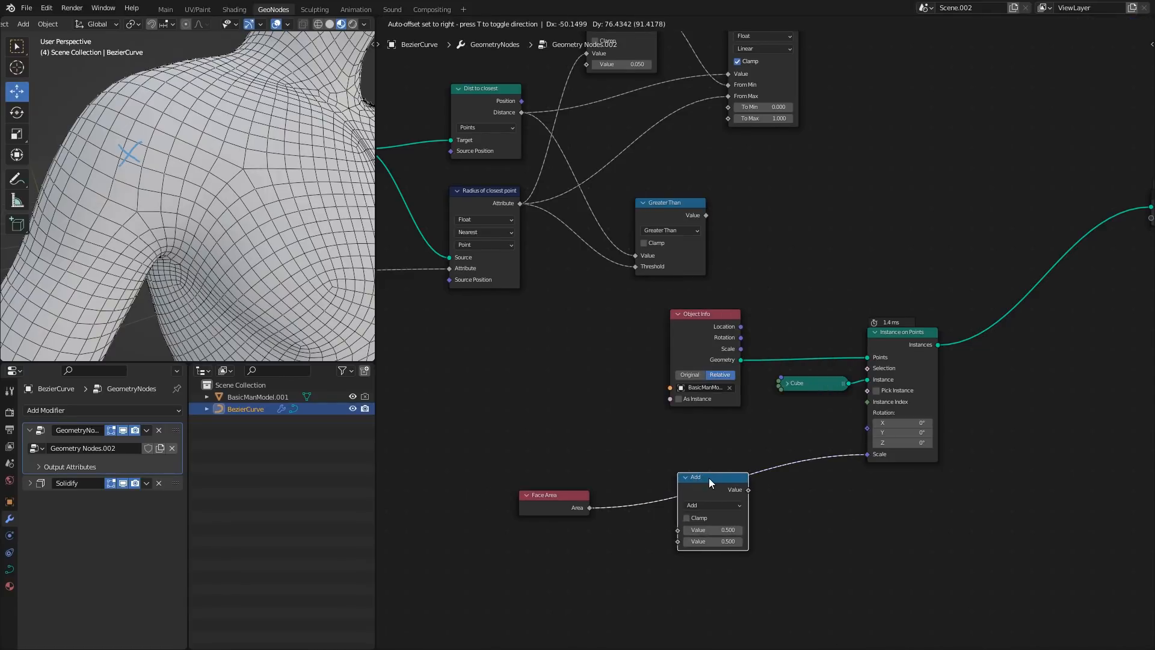
{"action": "left_click", "coordinate": [709, 478]}
{"action": "left_click", "coordinate": [727, 506]}
{"action": "left_click", "coordinate": [714, 397]}
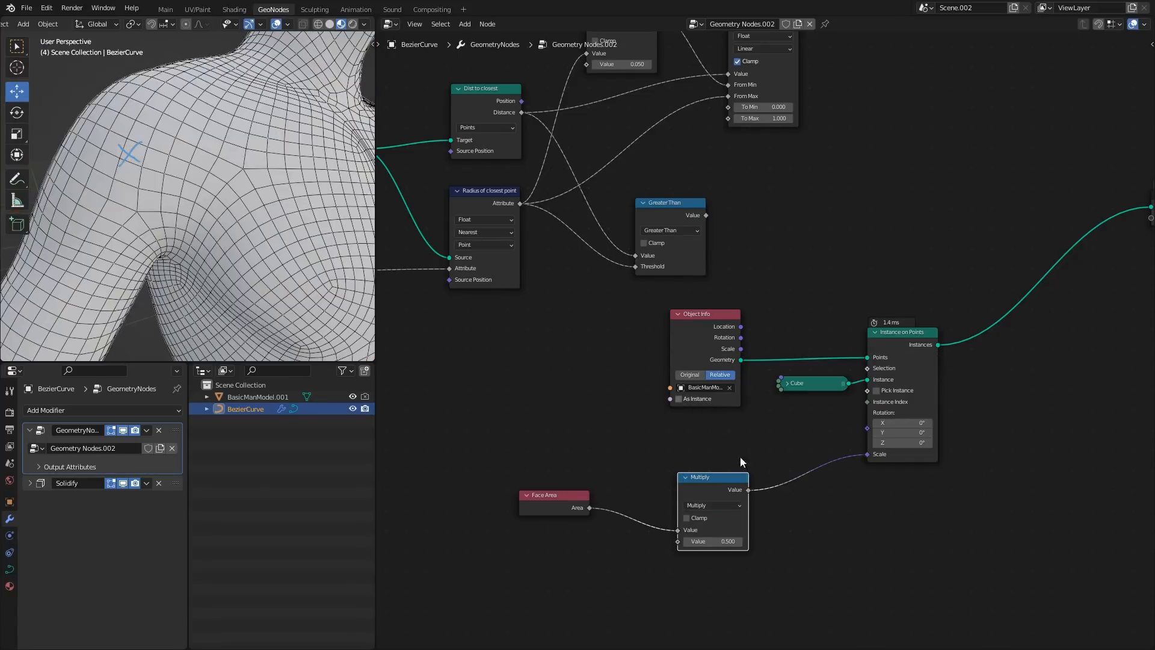
{"action": "left_click_drag", "start_coordinate": [727, 541], "coordinate": [854, 541]}
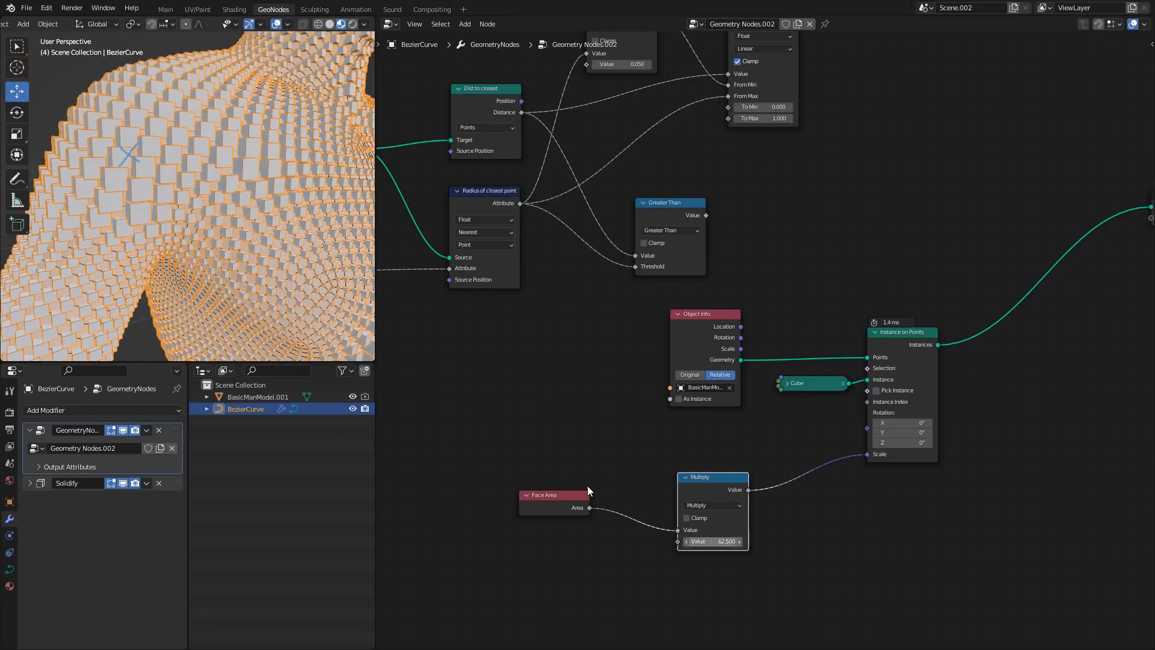
- Inspect the scaled cubes around the model's head and hide the viewport overlays
{"action": "scroll", "coordinate": [248, 306], "scroll_direction": "down", "scroll_amount": 3}
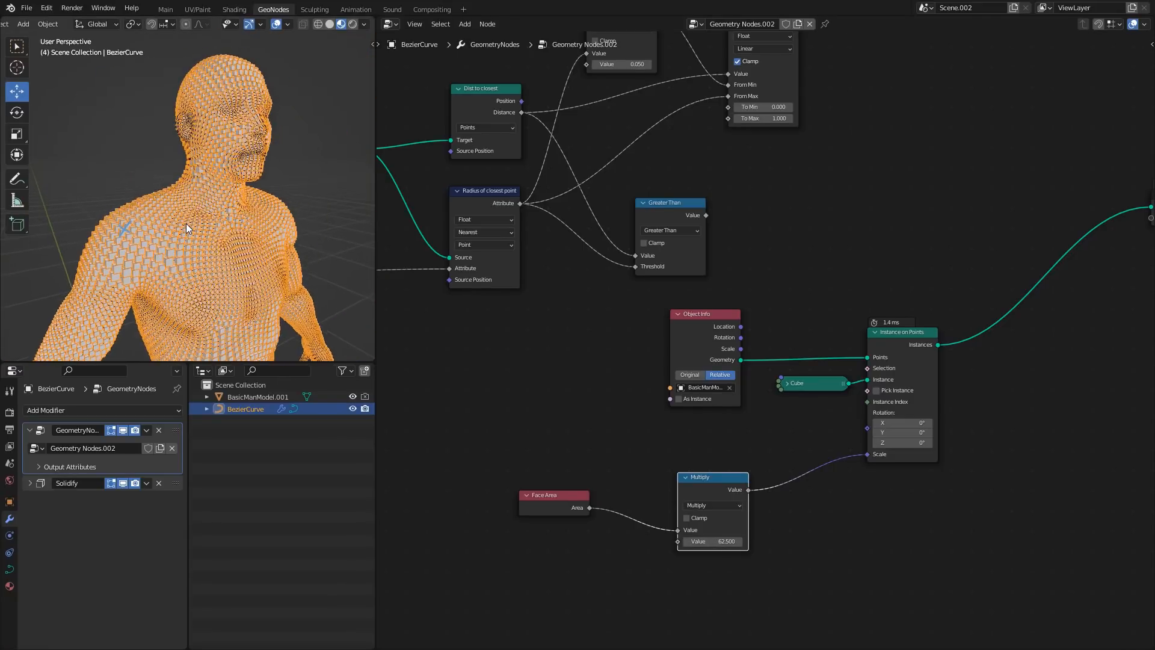
{"action": "scroll", "coordinate": [186, 223], "scroll_direction": "up", "scroll_amount": 5}
{"action": "middle_click_drag", "start_coordinate": [199, 178], "coordinate": [207, 200]}
{"action": "key", "text": "shift+alt+z"}
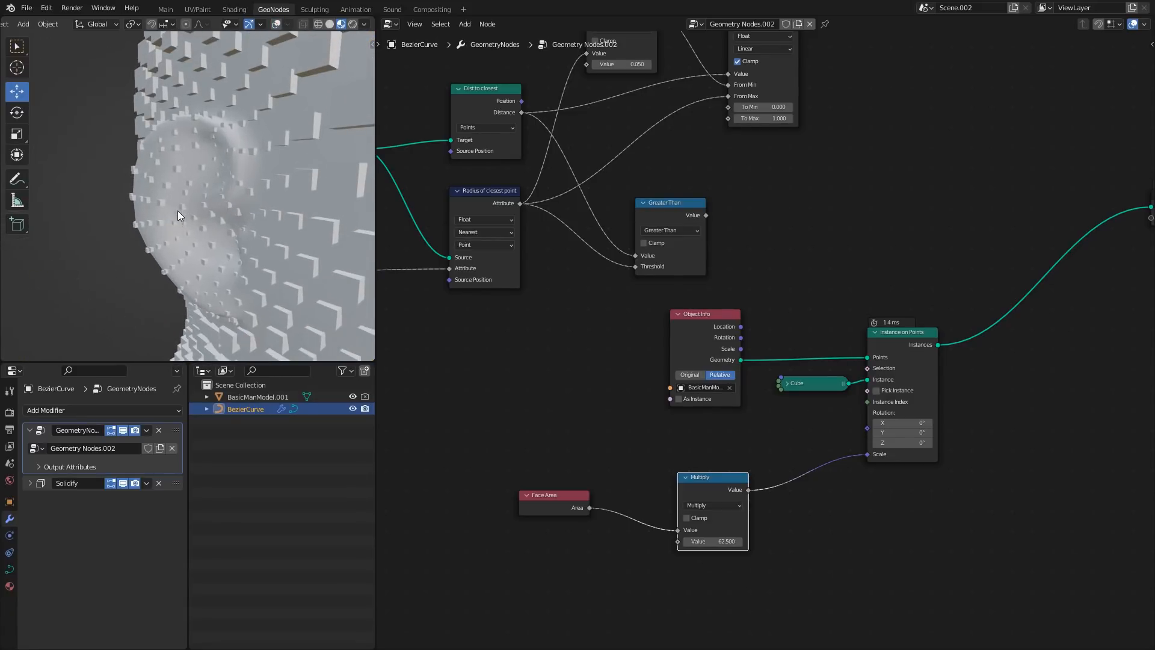
- Insert a Map Range node into the link between Multiply and the instance Scale
{"action": "scroll", "coordinate": [613, 398], "scroll_direction": "up", "scroll_amount": 2}
{"action": "key", "text": "shift+a"}
{"action": "type", "text": "map"}
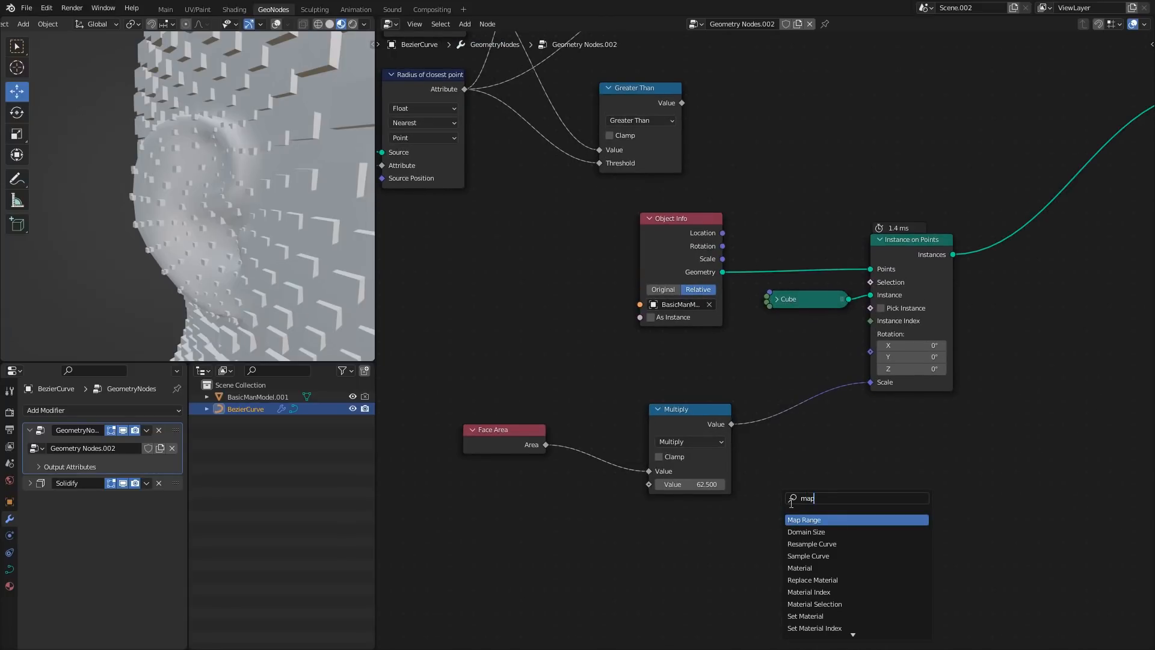
{"action": "key", "text": "Return"}
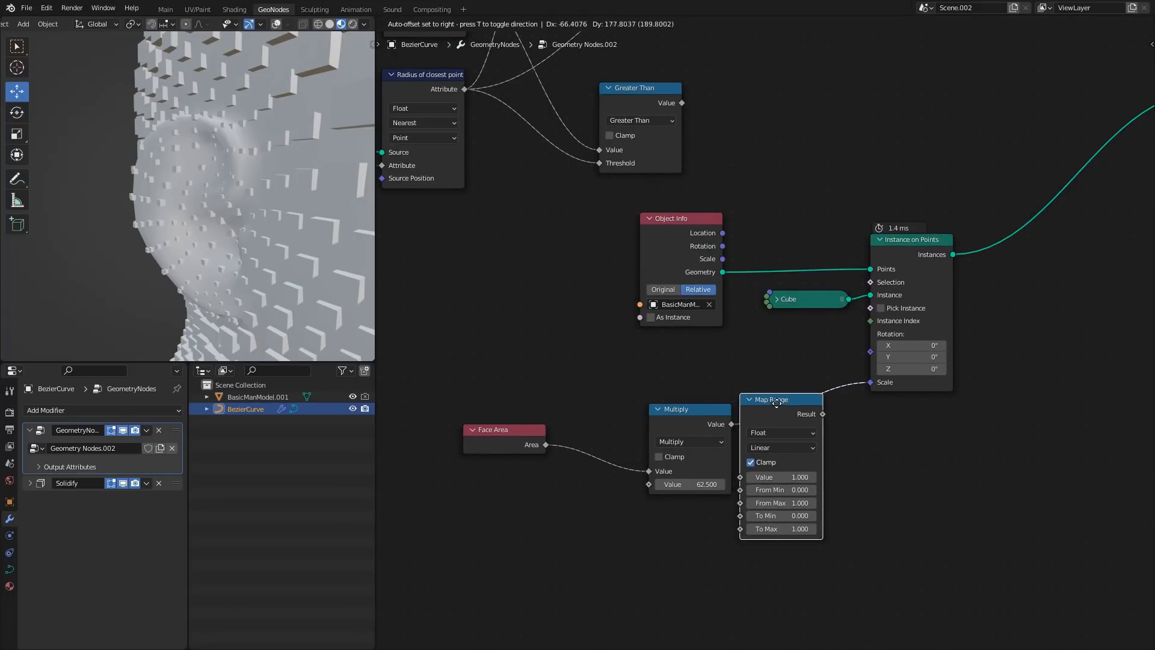
{"action": "left_click", "coordinate": [797, 403]}
- Remove the Multiply node and connect Face Area directly to the Map Range Value input
{"action": "left_click_drag", "start_coordinate": [693, 416], "coordinate": [634, 495], "text": "alt"}
{"action": "key", "text": "x"}
{"action": "left_click_drag", "start_coordinate": [542, 446], "coordinate": [663, 452]}
- Set To Max of the Map Range node to 65.9 and check the cubes on the model
{"action": "middle_click_drag", "start_coordinate": [814, 523], "coordinate": [701, 503]}
{"action": "left_click_drag", "start_coordinate": [701, 503], "coordinate": [765, 503]}
{"action": "scroll", "coordinate": [280, 291], "scroll_direction": "down", "scroll_amount": 5}
{"action": "scroll", "coordinate": [254, 196], "scroll_direction": "up", "scroll_amount": 6}
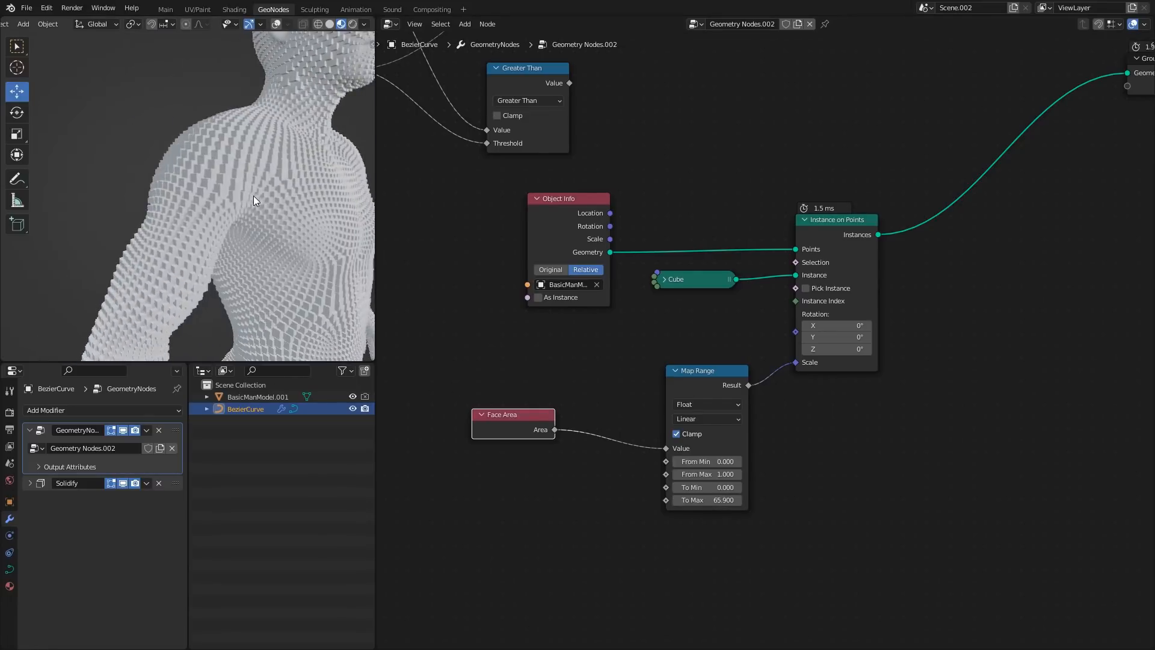
- Set To Min of the Map Range node to 0.003, checking the small cubes around the model's ear
{"action": "scroll", "coordinate": [251, 219], "scroll_direction": "down", "scroll_amount": 5}
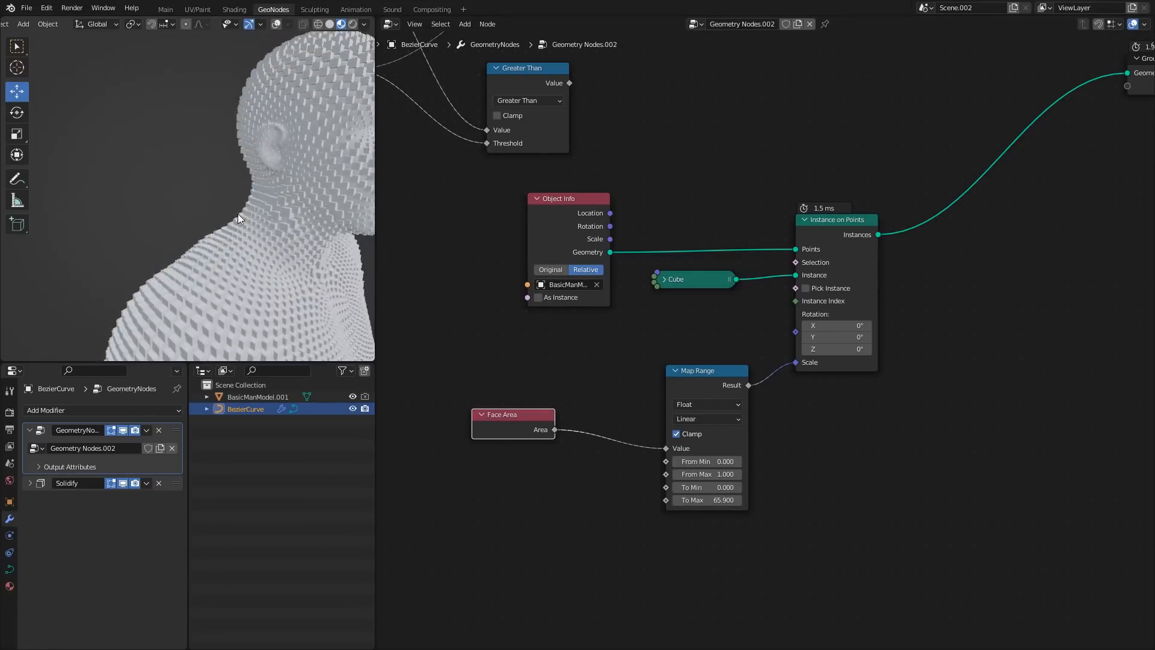
{"action": "scroll", "coordinate": [236, 214], "scroll_direction": "up", "scroll_amount": 6}
{"action": "scroll", "coordinate": [244, 190], "scroll_direction": "up", "scroll_amount": 2}
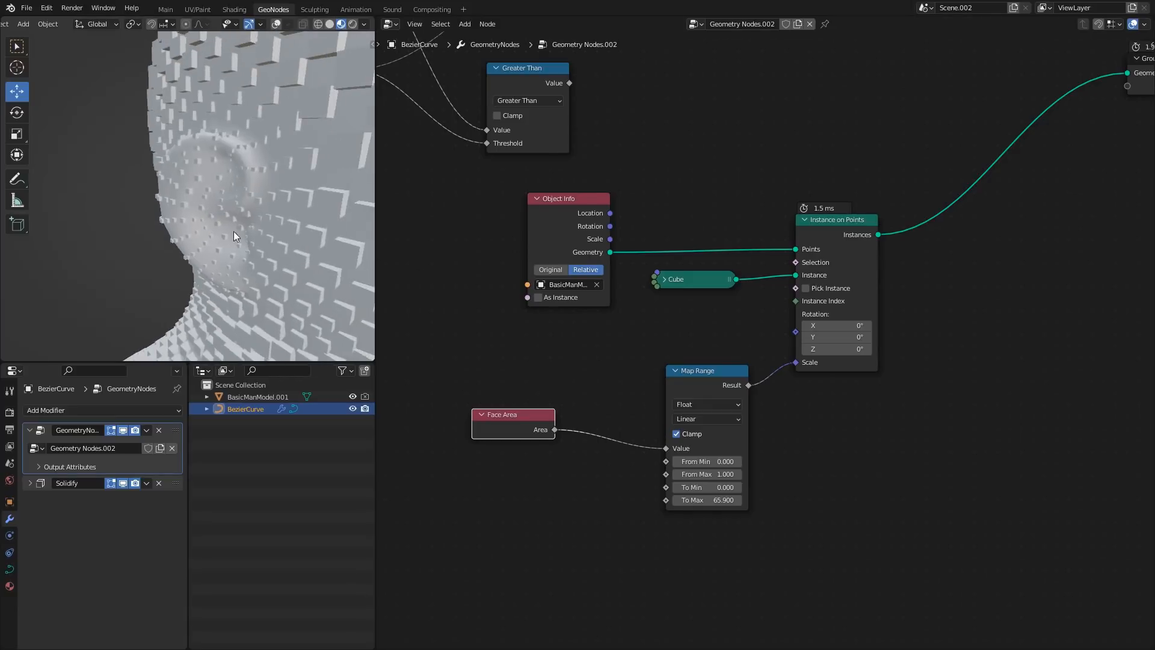
{"action": "left_click", "coordinate": [721, 486]}
{"action": "type", "text": "0.00"}
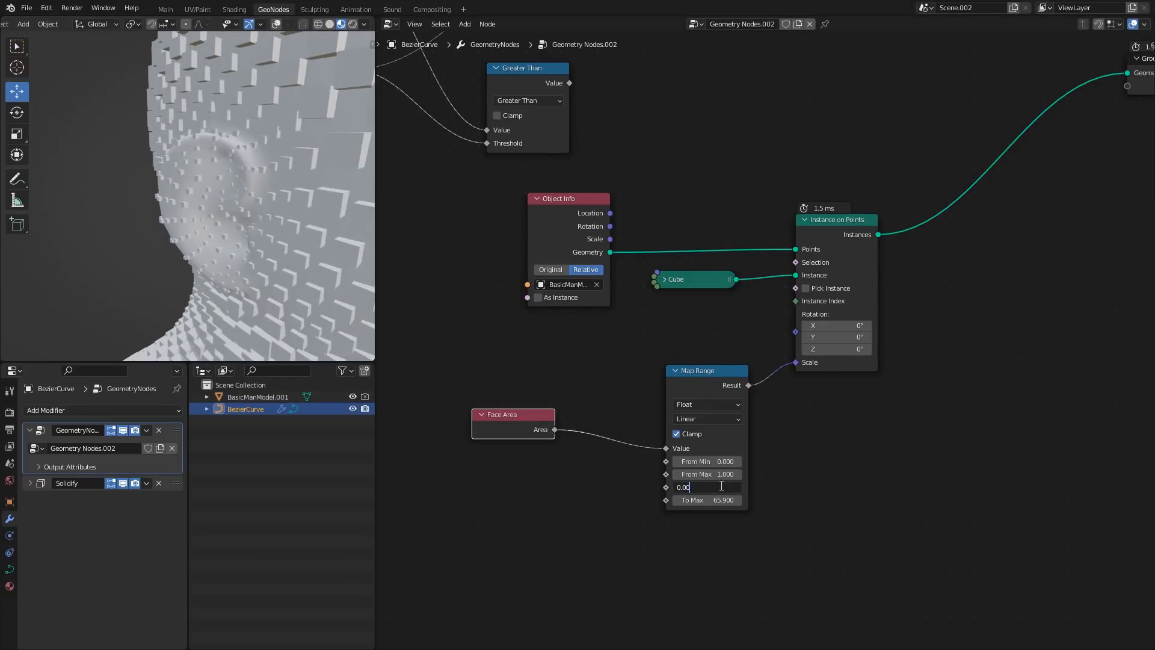
{"action": "type", "text": "1"}
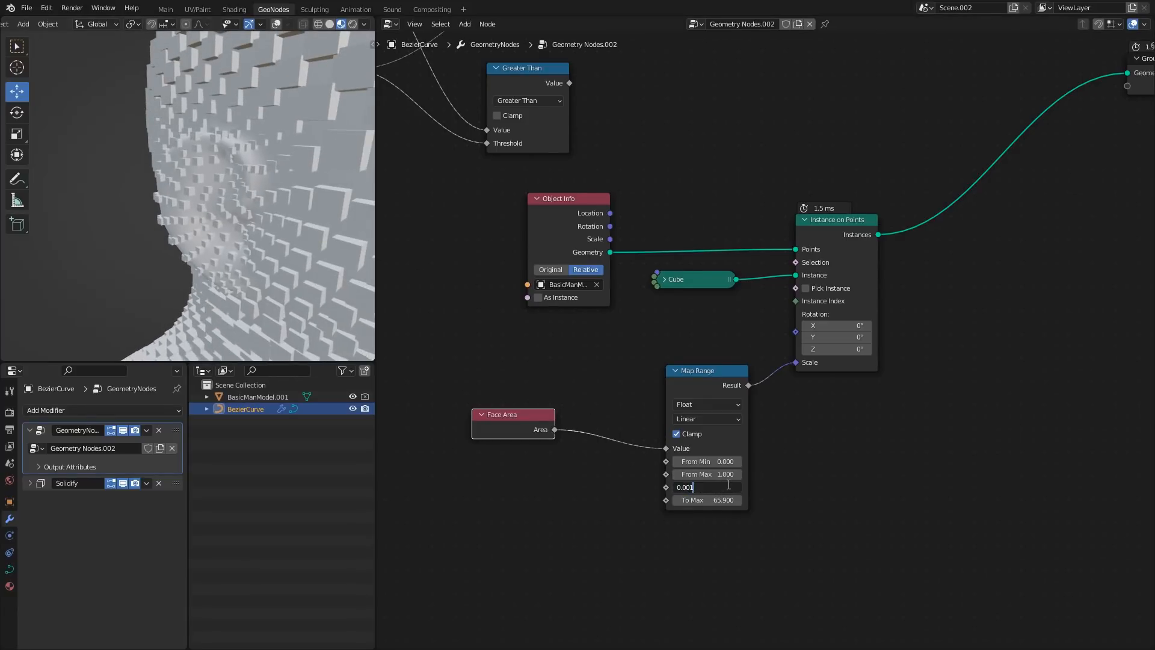
{"action": "key", "text": "Return"}
{"action": "left_click", "coordinate": [726, 486]}
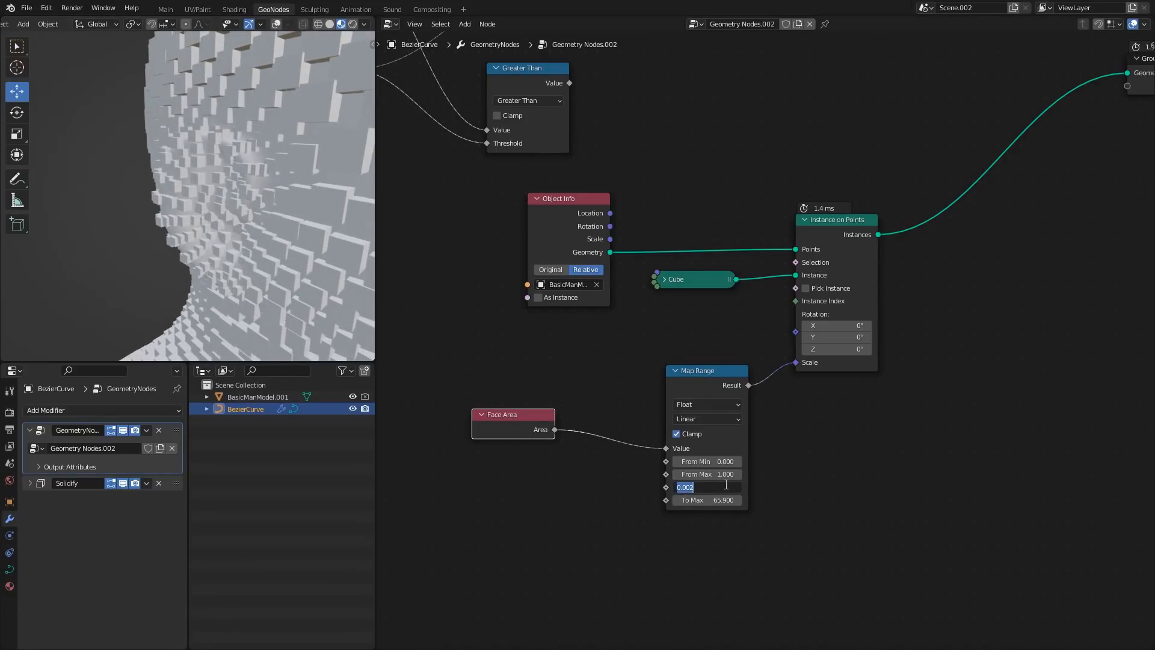
{"action": "key", "text": "Return"}
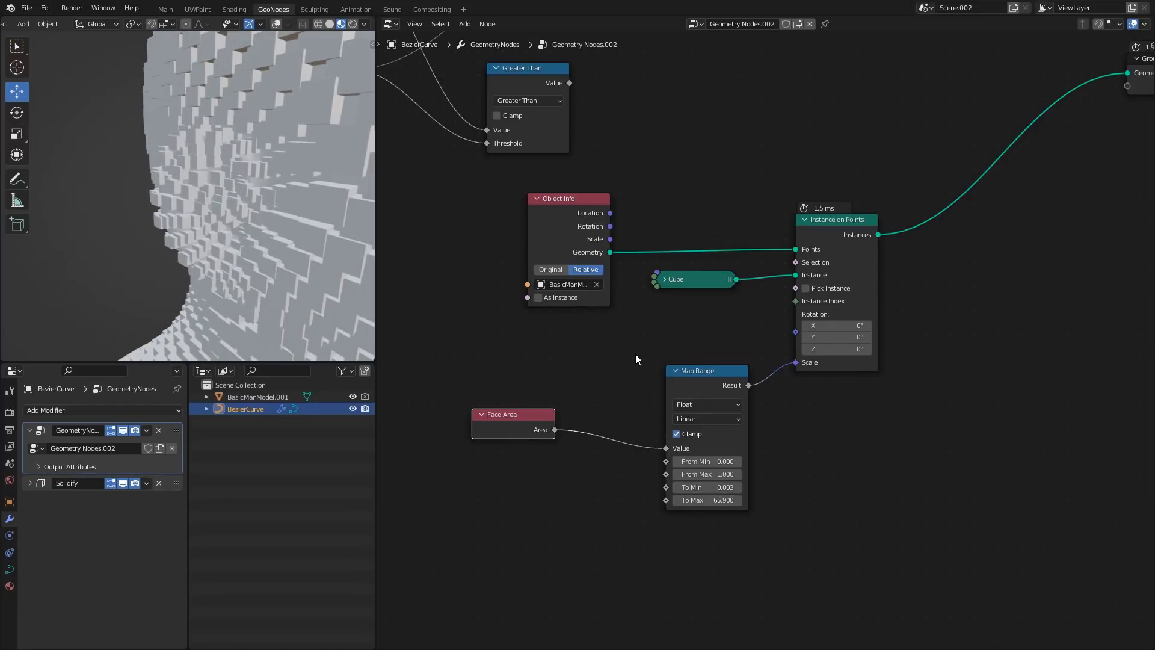
- Move the Face Area and Map Range nodes down to free space below the Object Info node
{"action": "middle_click_drag", "start_coordinate": [597, 367], "coordinate": [616, 384]}
{"action": "left_click_drag", "start_coordinate": [550, 437], "coordinate": [586, 465]}
{"action": "left_click_drag", "start_coordinate": [587, 338], "coordinate": [743, 457]}
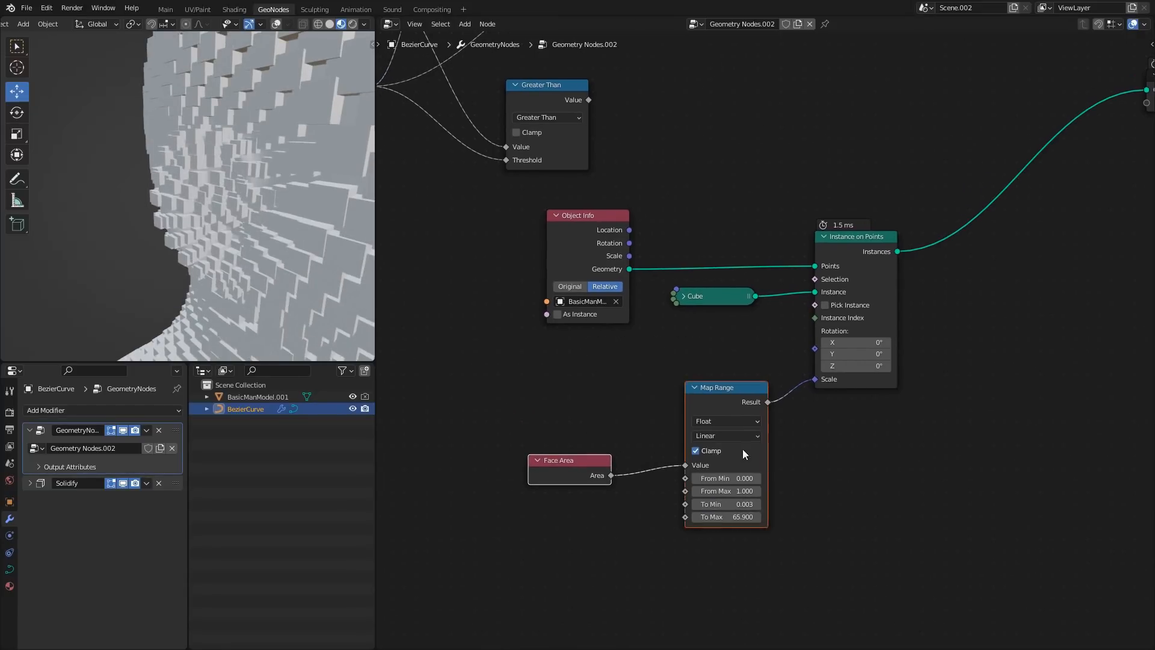
{"action": "key", "text": "g"}
{"action": "left_click", "coordinate": [680, 420]}
{"action": "left_click", "coordinate": [624, 403]}
{"action": "middle_click_drag", "start_coordinate": [556, 379], "coordinate": [601, 374]}
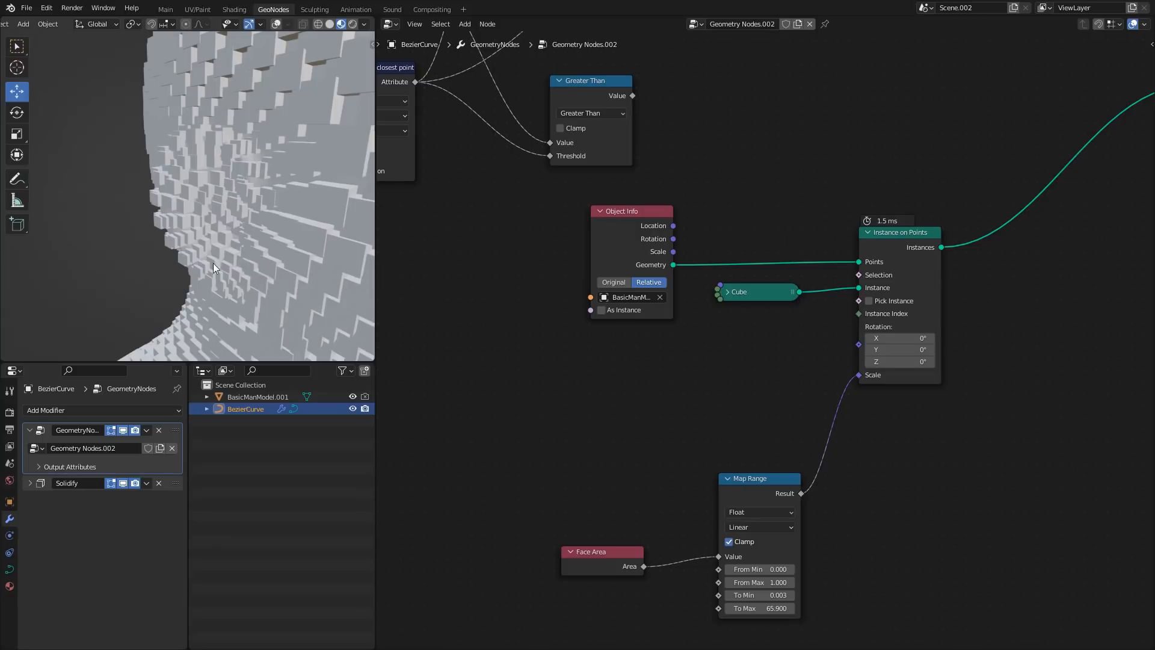
- Add an Align Euler to Vector node and connect its Rotation output to the Rotation input of Instance on Points
{"action": "key", "text": "shift+a"}
{"action": "type", "text": "alig"}
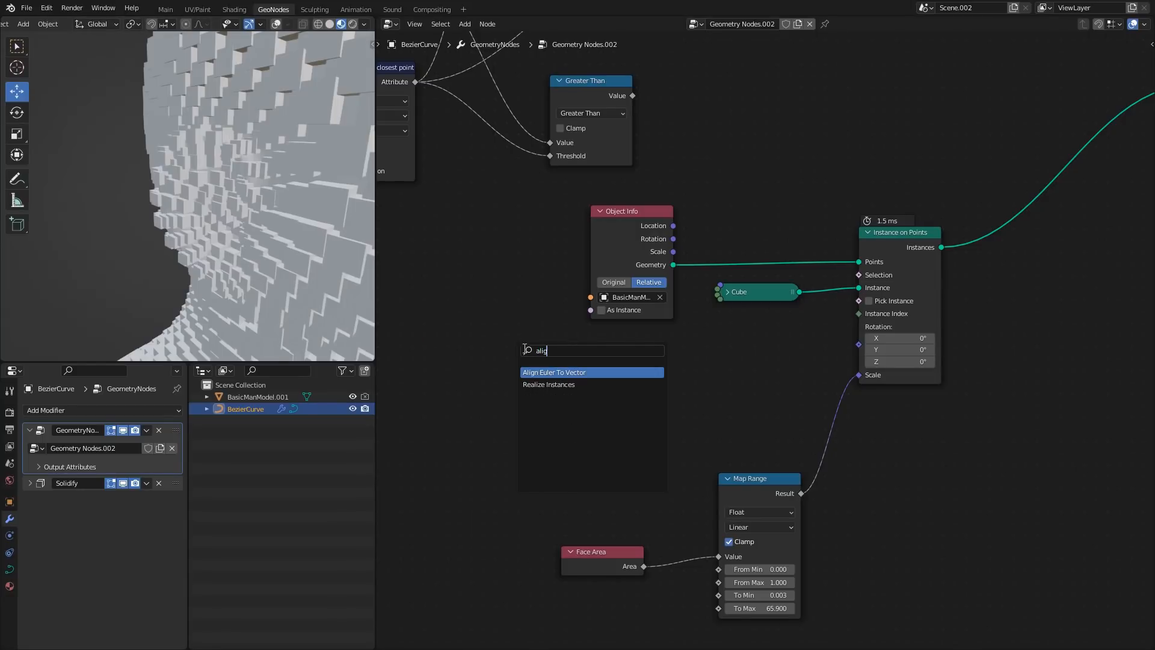
{"action": "key", "text": "Return"}
{"action": "left_click", "coordinate": [678, 365]}
{"action": "left_click_drag", "start_coordinate": [709, 371], "coordinate": [859, 345]}
- Add a Normal node and connect it to the Vector input of Align Euler to Vector
{"action": "key", "text": "shift+a"}
{"action": "type", "text": "norma"}
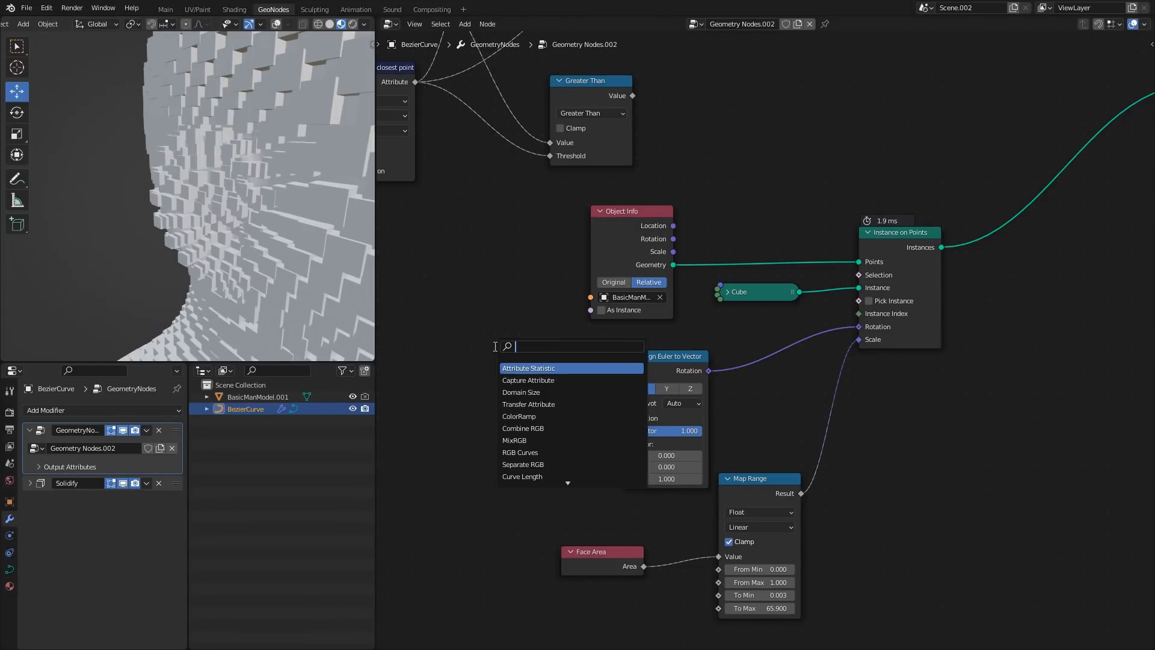
{"action": "left_click", "coordinate": [516, 371]}
{"action": "left_click", "coordinate": [518, 385]}
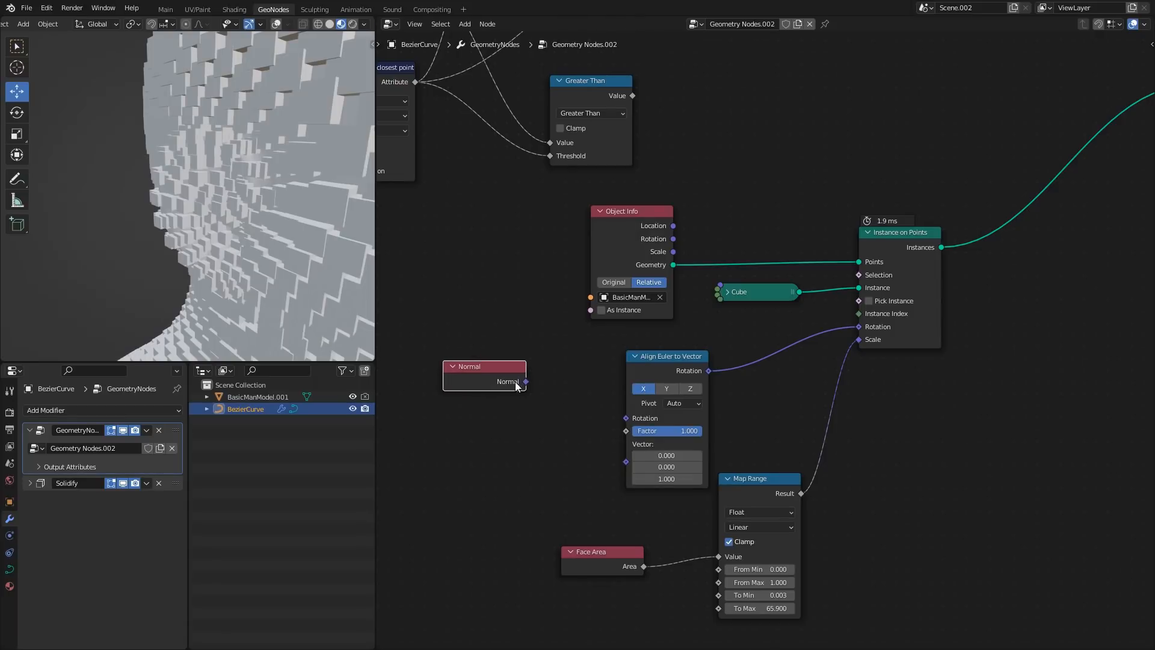
{"action": "left_click_drag", "start_coordinate": [526, 382], "coordinate": [626, 444]}
- Set the Align Euler to Vector axis to Z and show the viewport overlays over the cubes
{"action": "left_click", "coordinate": [690, 389]}
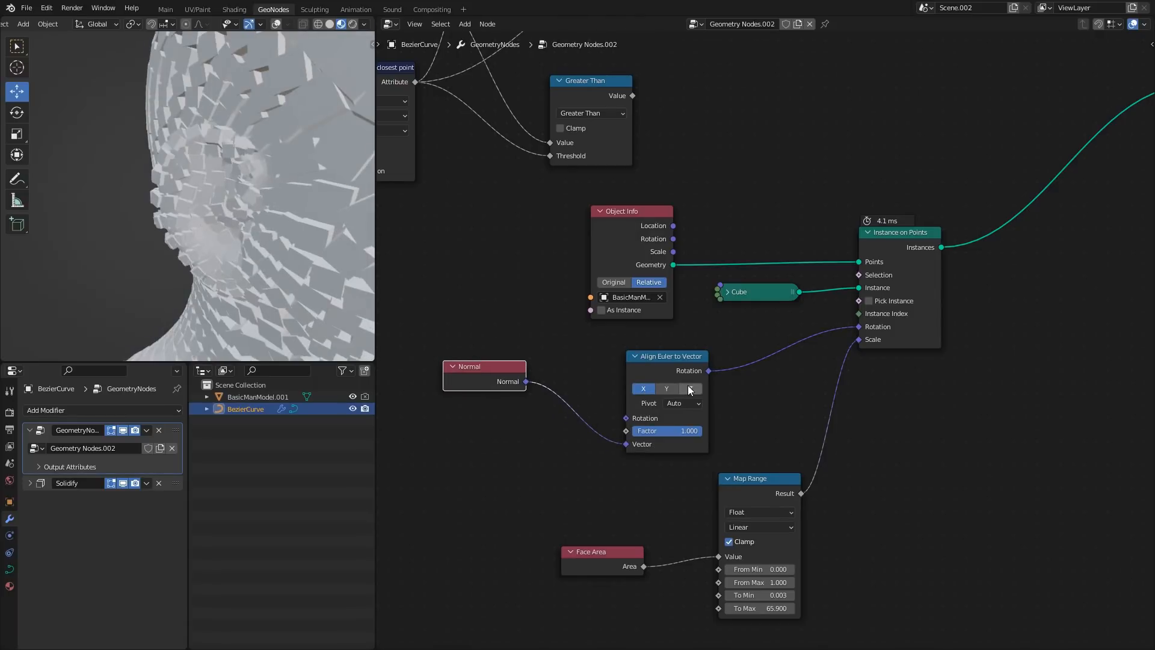
{"action": "scroll", "coordinate": [222, 176], "scroll_direction": "up", "scroll_amount": 5}
{"action": "mouse_move", "coordinate": [222, 176]}
{"action": "middle_mouse_down"}
{"action": "mouse_move", "coordinate": [231, 140]}
{"action": "mouse_move", "coordinate": [190, 176]}
{"action": "middle_mouse_up"}
{"action": "key", "text": "shift+alt+z"}
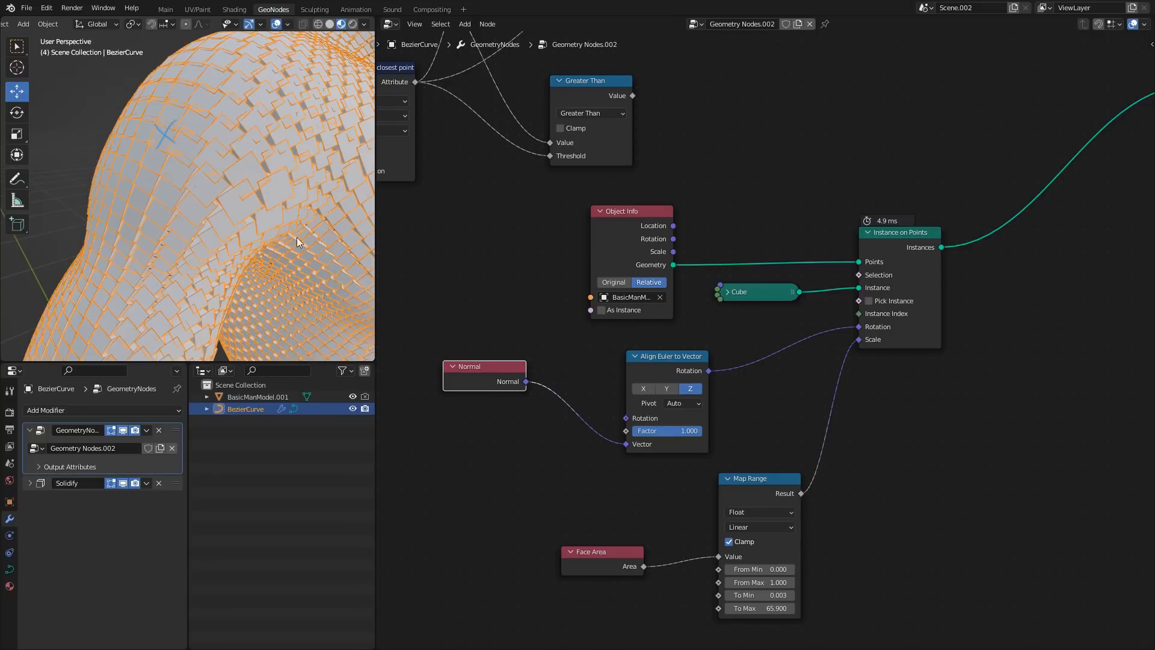
- Try cutting the link from Align Euler to Vector to the instance Rotation to compare the cube orientation
{"action": "left_click", "coordinate": [671, 360]}
{"action": "right_click_drag", "start_coordinate": [761, 372], "coordinate": [732, 335], "text": "ctrl"}
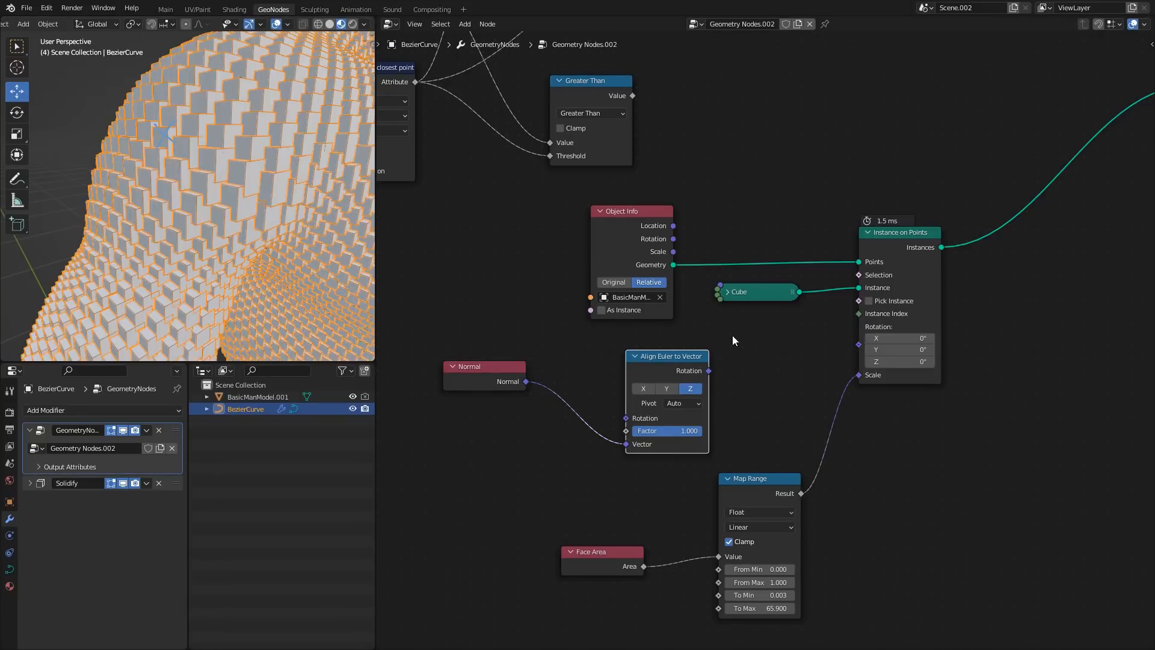
{"action": "key", "text": "ctrl+z"}
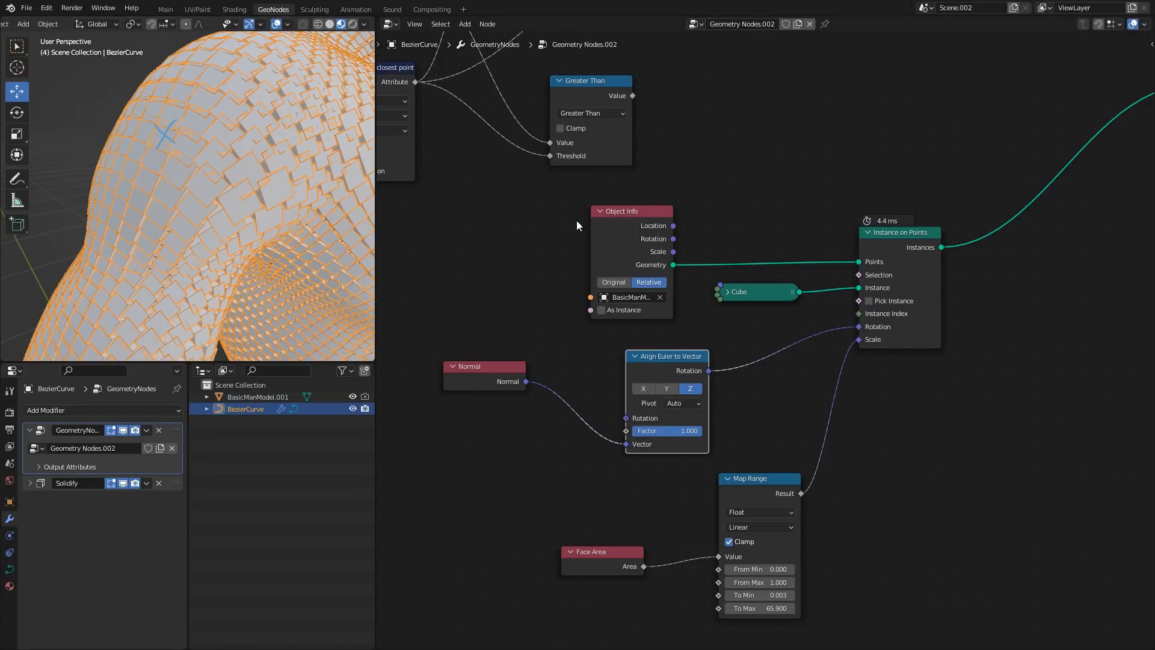
- Save the file and insert a duplicate of the Align Euler to Vector node before the instance Rotation input
{"action": "key", "text": "ctrl+s"}
{"action": "middle_click_drag", "start_coordinate": [187, 143], "coordinate": [257, 140]}
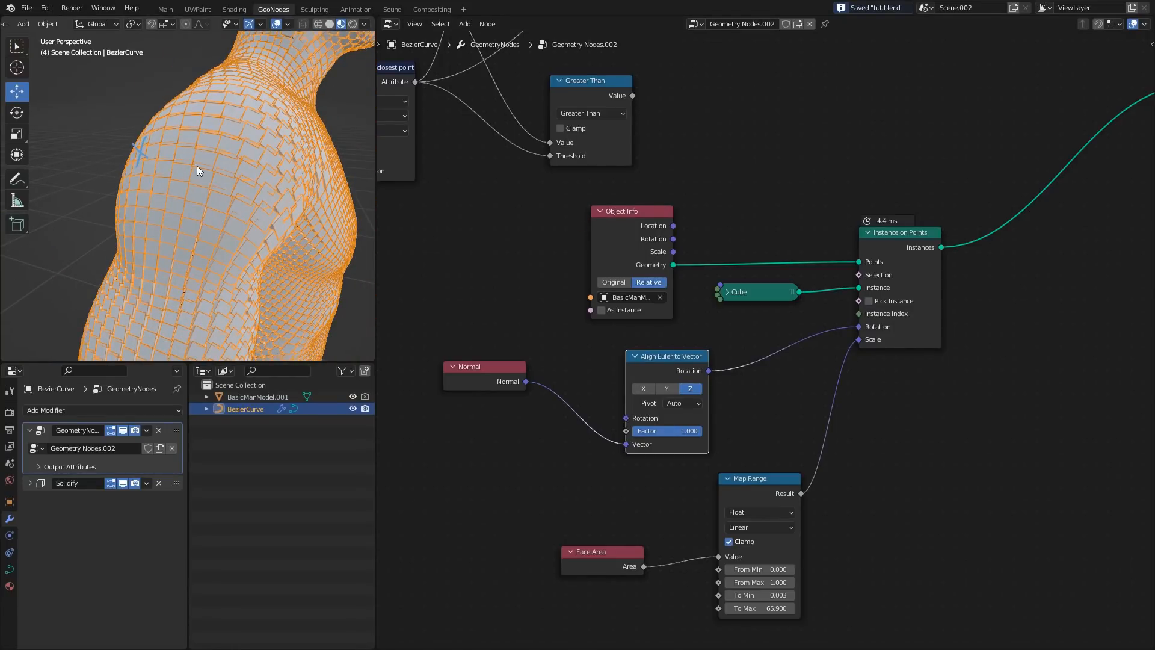
{"action": "key", "text": "shift+d"}
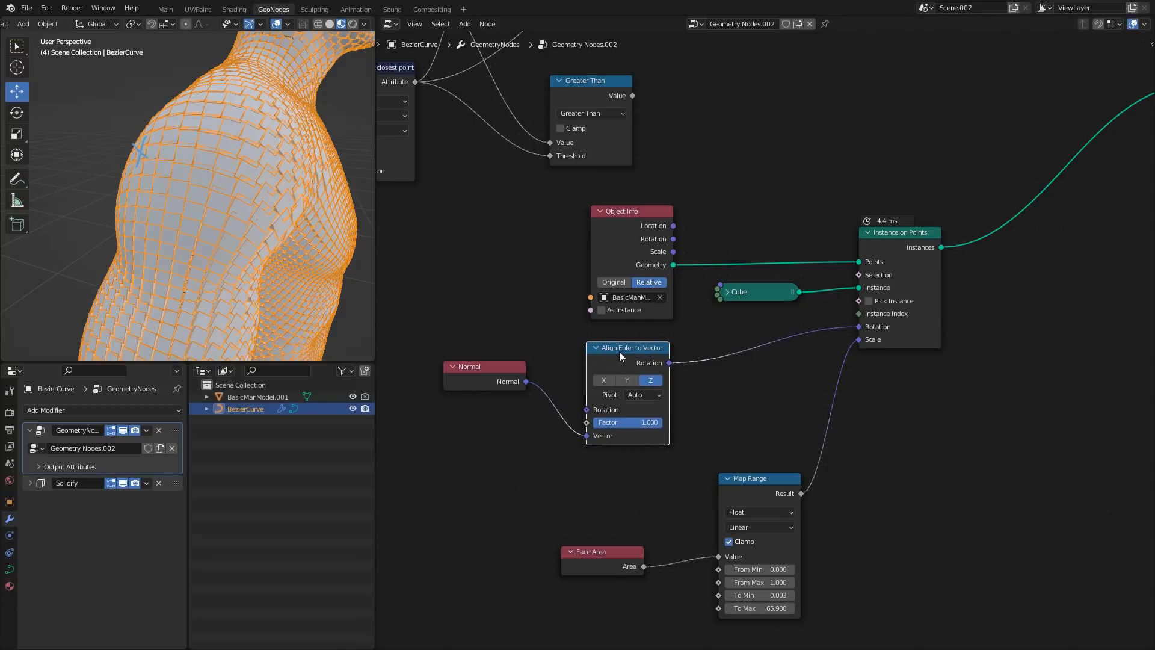
{"action": "left_click", "coordinate": [729, 352]}
- Move the Face Area and Map Range nodes further down and space out the two Align Euler to Vector nodes
{"action": "left_click_drag", "start_coordinate": [574, 631], "coordinate": [760, 512]}
{"action": "key", "text": "g"}
{"action": "left_click", "coordinate": [795, 573]}
{"action": "key", "text": "g"}
{"action": "left_click", "coordinate": [626, 493]}
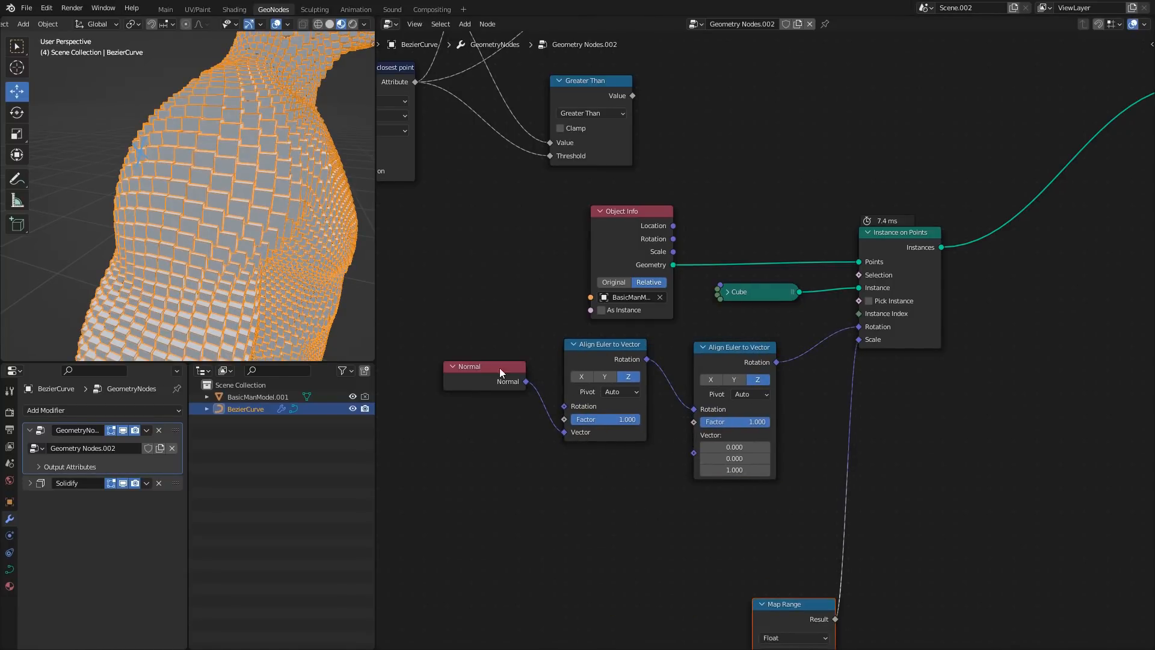
- Annotate an empty area above the nodes with a curved line carrying two upright normal arrows and two tangent arrows
{"action": "middle_click_drag", "start_coordinate": [710, 210], "coordinate": [640, 540]}
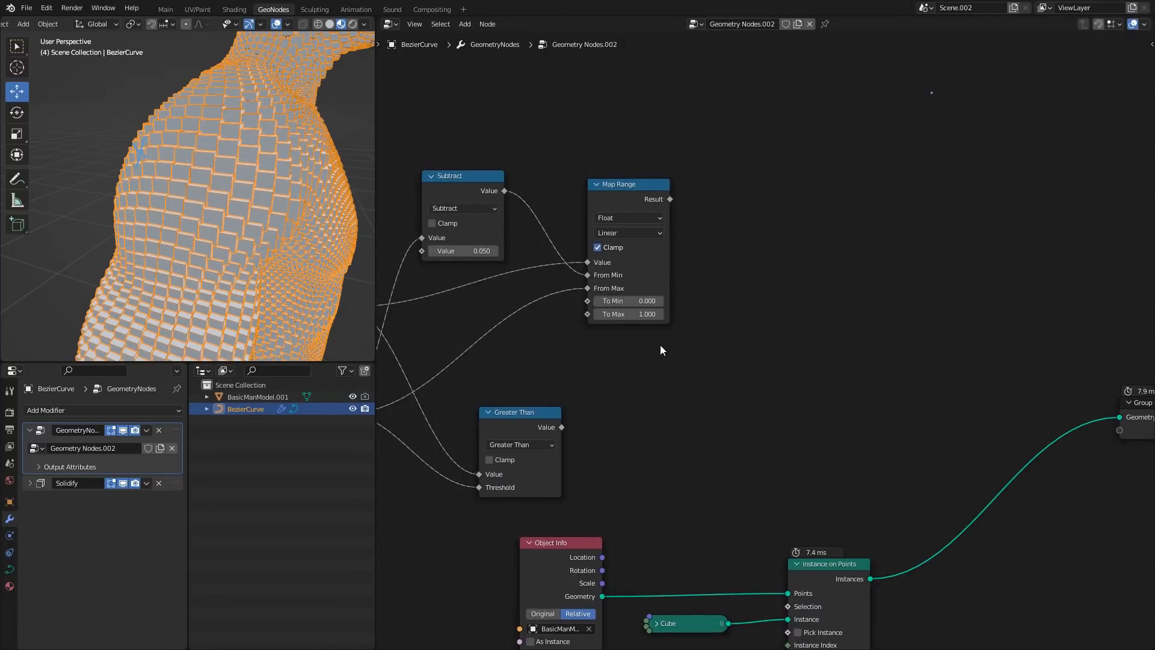
{"action": "scroll", "coordinate": [660, 345], "scroll_direction": "down", "scroll_amount": 2}
{"action": "middle_click_drag", "start_coordinate": [673, 322], "coordinate": [575, 497]}
{"action": "mouse_move", "coordinate": [645, 272]}
{"action": "left_mouse_down"}
{"action": "mouse_move", "coordinate": [710, 232]}
{"action": "mouse_move", "coordinate": [880, 283]}
{"action": "left_mouse_up"}
{"action": "mouse_move", "coordinate": [687, 245]}
{"action": "left_mouse_down"}
{"action": "mouse_move", "coordinate": [691, 212]}
{"action": "mouse_move", "coordinate": [663, 221]}
{"action": "mouse_move", "coordinate": [785, 222]}
{"action": "left_mouse_up"}
{"action": "left_click_drag", "start_coordinate": [751, 218], "coordinate": [785, 222]}
{"action": "mouse_move", "coordinate": [785, 222]}
{"action": "left_mouse_down"}
{"action": "mouse_move", "coordinate": [768, 230]}
{"action": "mouse_move", "coordinate": [834, 215]}
{"action": "mouse_move", "coordinate": [861, 264]}
{"action": "left_mouse_up"}
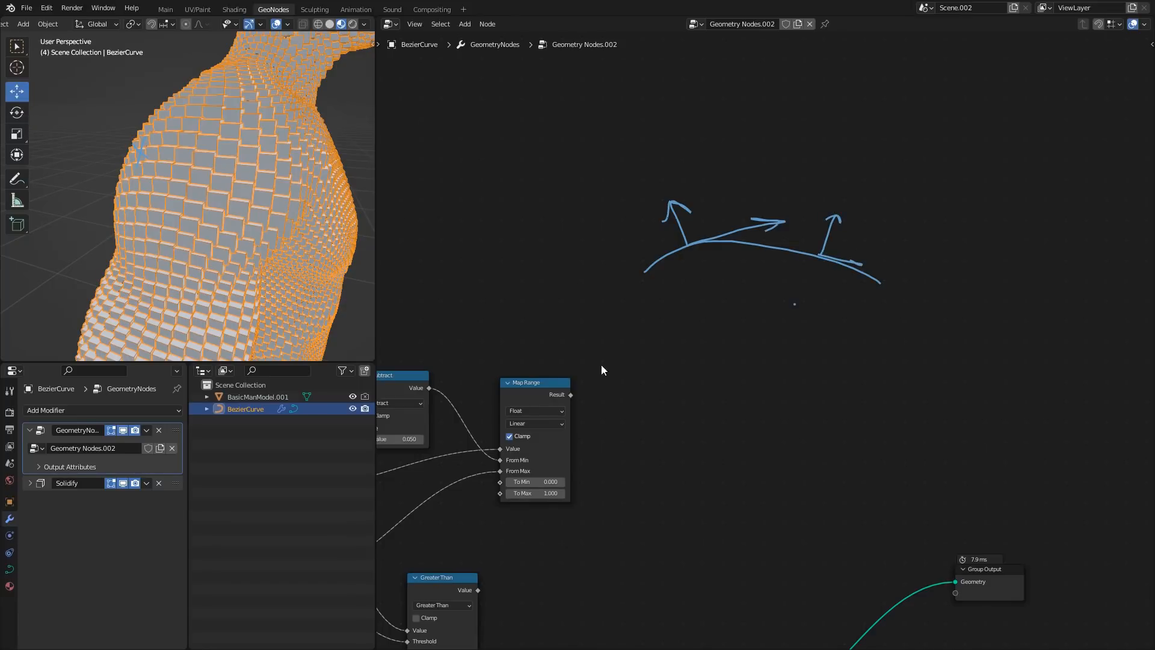
- Move the Radius, Group Input and Capture Attribute nodes away from Curve to Points to make room between them
{"action": "middle_click_drag", "start_coordinate": [428, 514], "coordinate": [752, 313]}
{"action": "middle_click_drag", "start_coordinate": [458, 458], "coordinate": [857, 288]}
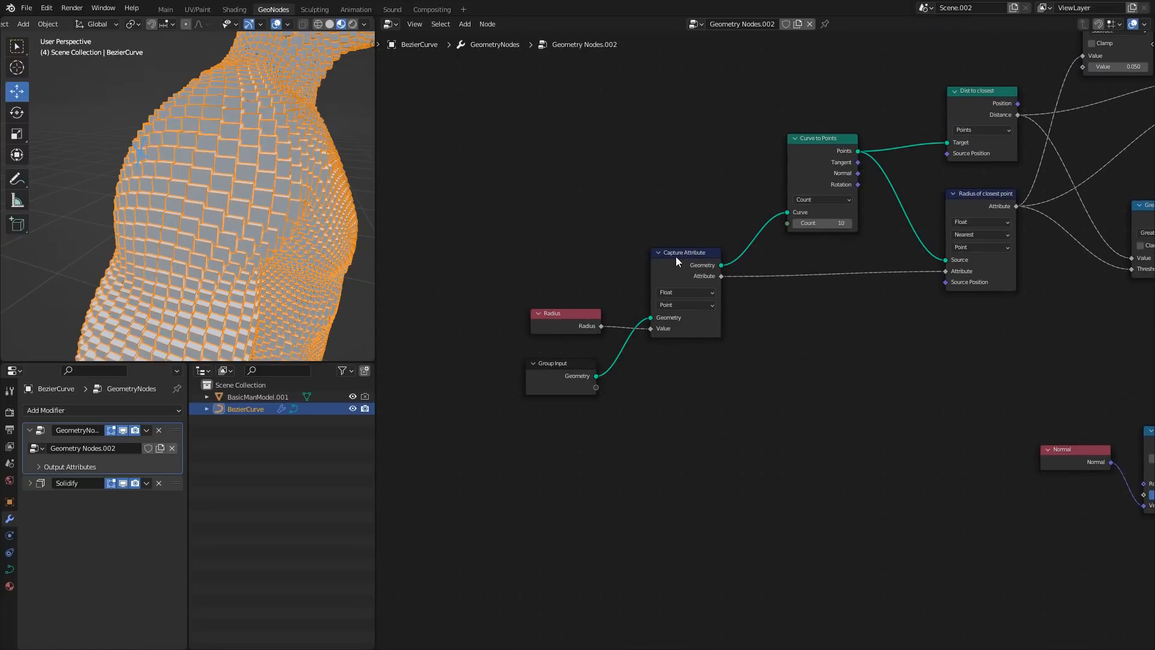
{"action": "left_click", "coordinate": [676, 256]}
{"action": "middle_click_drag", "start_coordinate": [779, 229], "coordinate": [653, 353]}
{"action": "scroll", "coordinate": [653, 350], "scroll_direction": "up", "scroll_amount": 1}
{"action": "left_click_drag", "start_coordinate": [685, 250], "coordinate": [689, 257]}
{"action": "middle_click_drag", "start_coordinate": [679, 270], "coordinate": [973, 185]}
{"action": "left_click_drag", "start_coordinate": [667, 270], "coordinate": [813, 520]}
{"action": "key", "text": "g"}
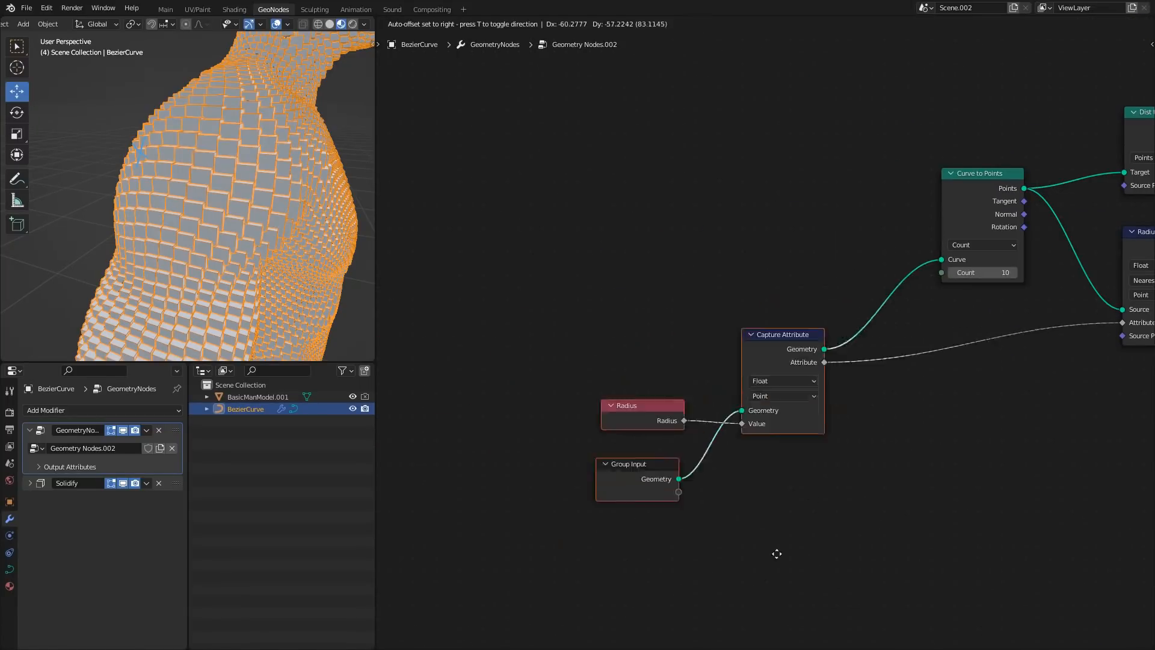
{"action": "left_click", "coordinate": [684, 629]}
- Duplicate the Capture Attribute node and insert the copy into the link before Curve to Points
{"action": "left_click", "coordinate": [691, 422]}
{"action": "key", "text": "shift+d"}
{"action": "left_click", "coordinate": [830, 309]}
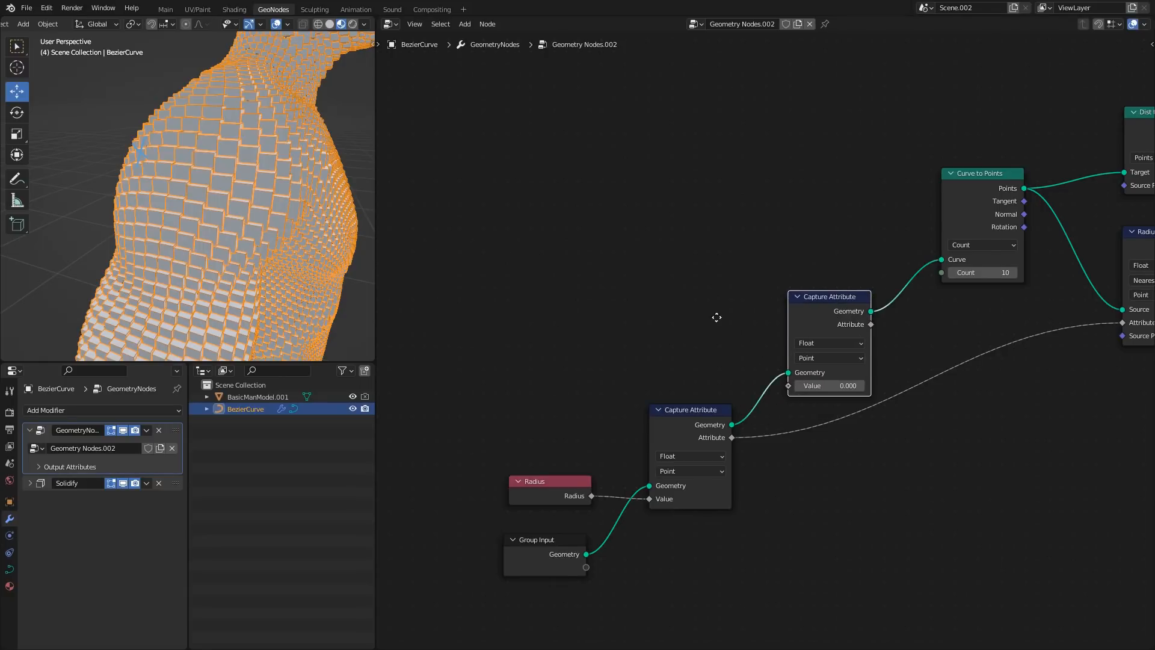
{"action": "middle_click_drag", "start_coordinate": [717, 317], "coordinate": [686, 298]}
- Add a Curve Tangent node beside the second Capture Attribute node
{"action": "left_click", "coordinate": [682, 339]}
{"action": "key", "text": "shift+a"}
{"action": "type", "text": "stan"}
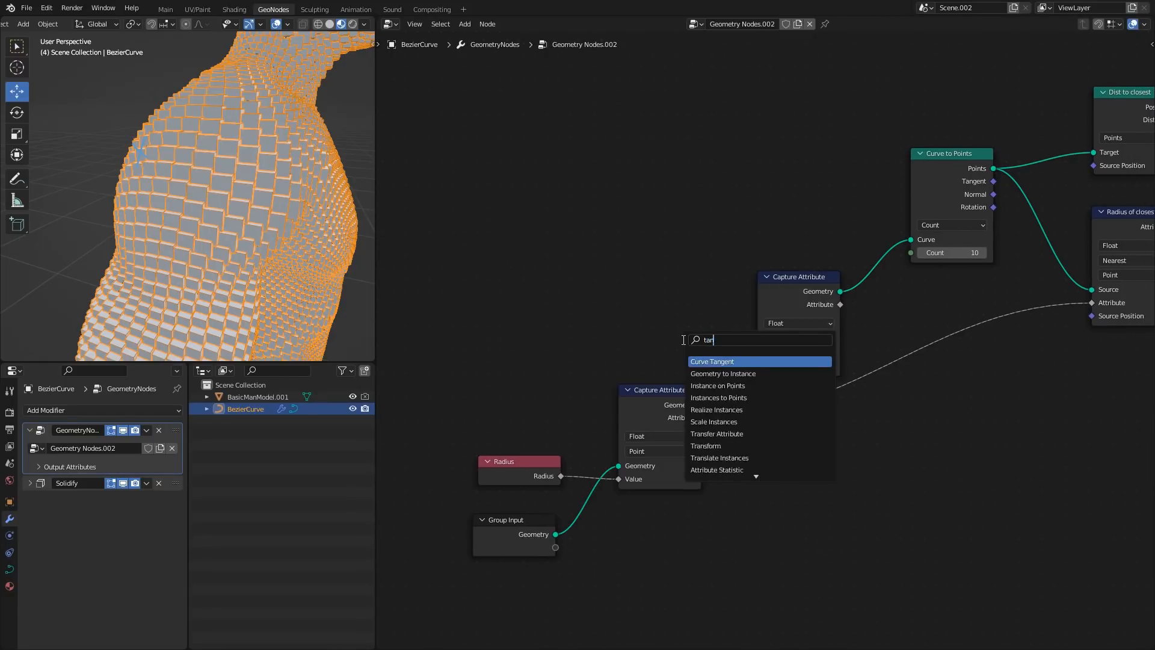
{"action": "key", "text": "Return"}
{"action": "left_click", "coordinate": [655, 330]}
- Set the second Capture Attribute node to Vector and connect the curve Tangent to its Value input
{"action": "scroll", "coordinate": [811, 330], "scroll_direction": "up", "scroll_amount": 1}
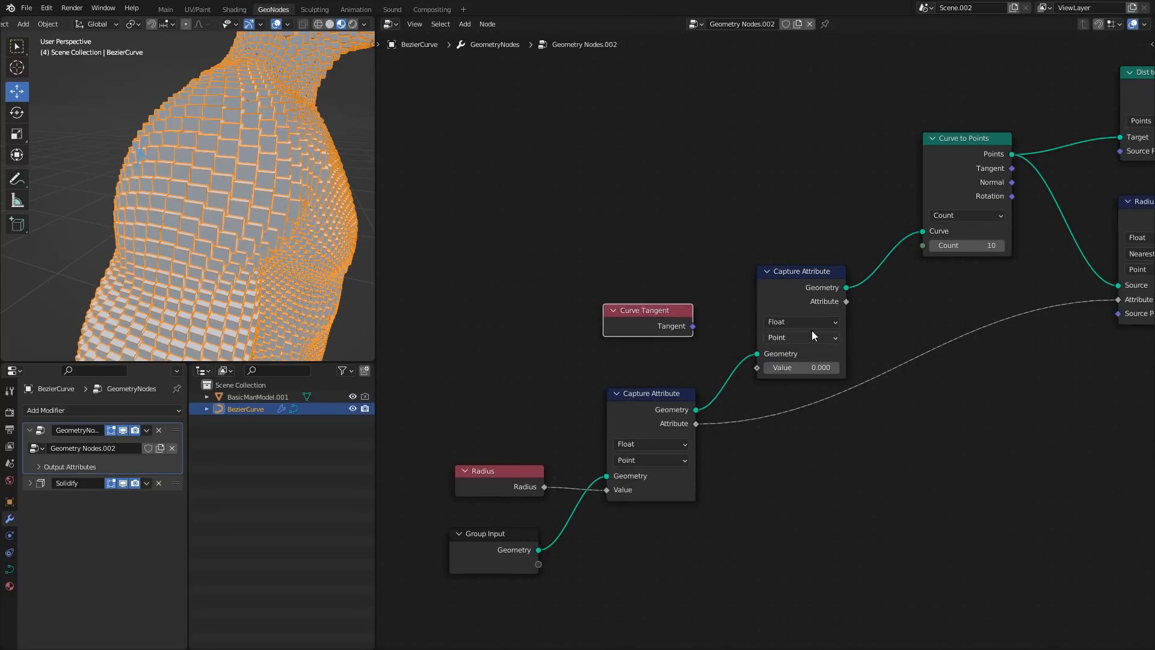
{"action": "left_click", "coordinate": [803, 314]}
{"action": "left_click", "coordinate": [802, 322]}
{"action": "left_click", "coordinate": [786, 366]}
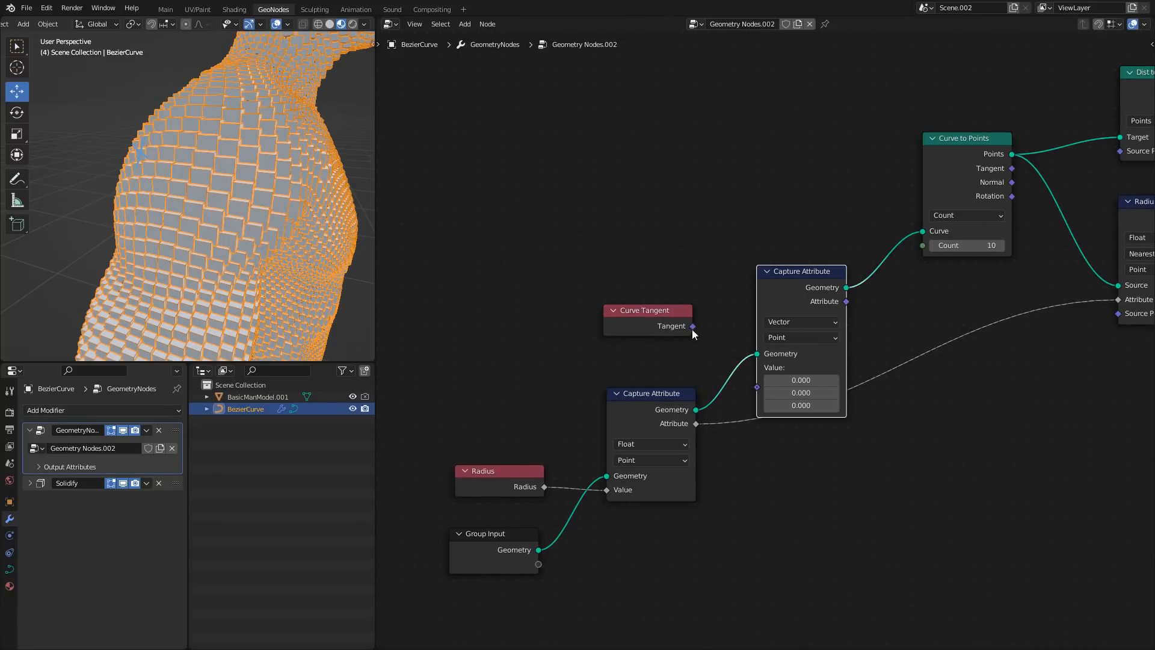
{"action": "left_click_drag", "start_coordinate": [693, 326], "coordinate": [757, 387]}
- Add a Transfer Attribute node beside the Normal node
{"action": "scroll", "coordinate": [929, 413], "scroll_direction": "down", "scroll_amount": 3}
{"action": "middle_click_drag", "start_coordinate": [929, 414], "coordinate": [500, 301]}
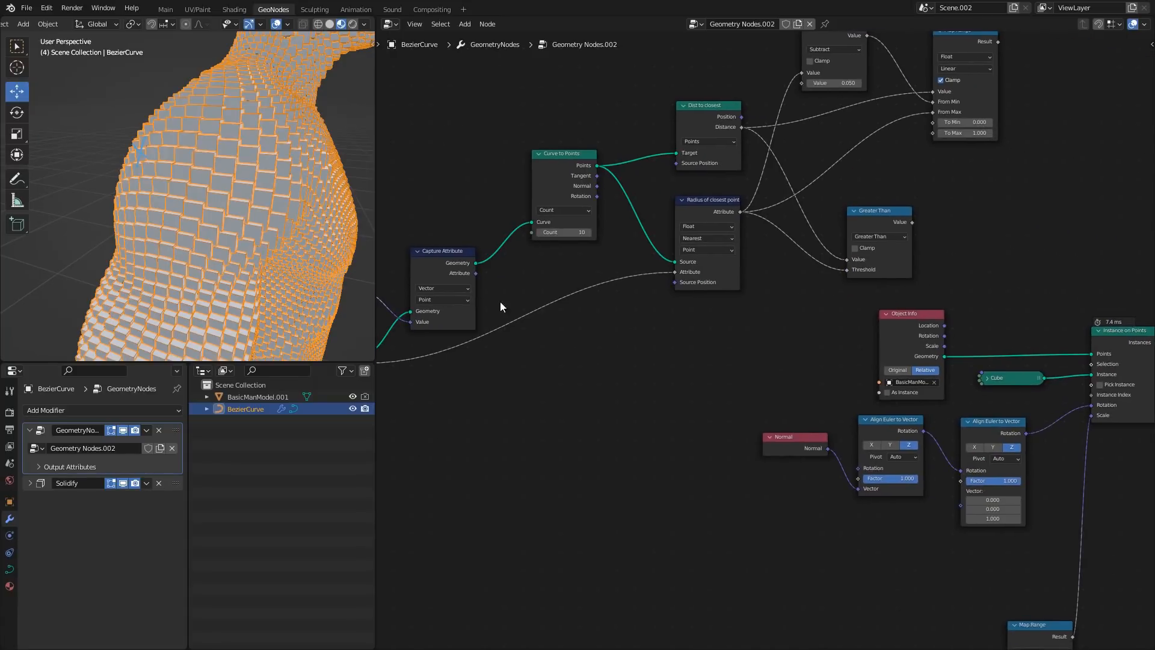
{"action": "left_click", "coordinate": [709, 203]}
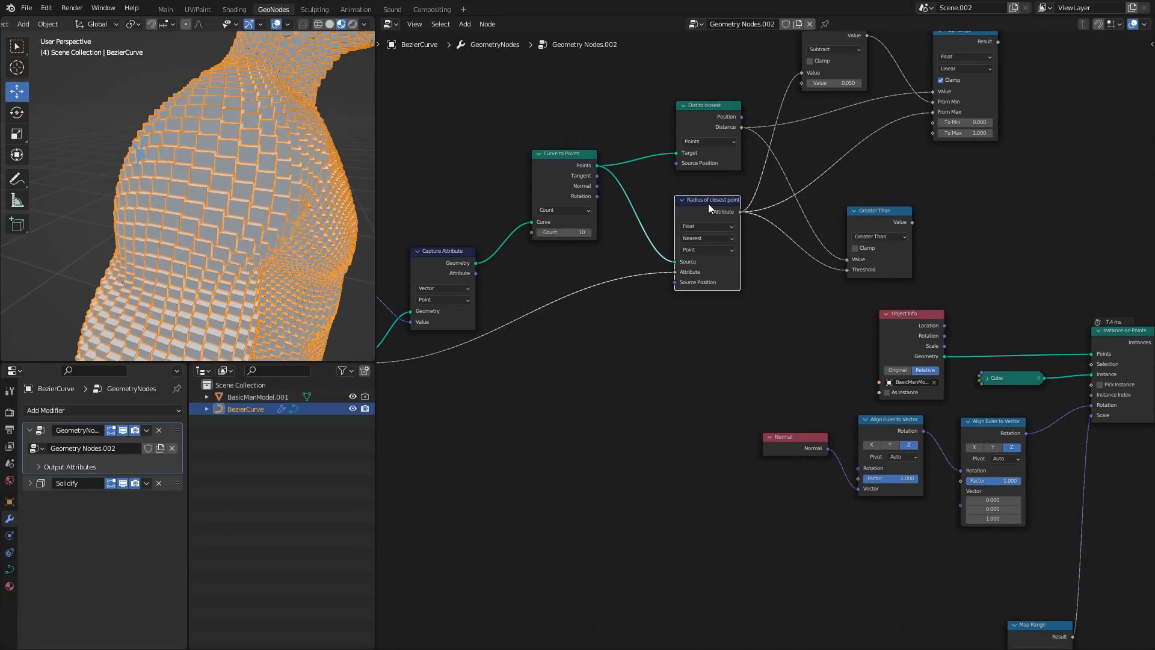
{"action": "left_click", "coordinate": [632, 423]}
{"action": "key", "text": "shift+a"}
{"action": "type", "text": "stra"}
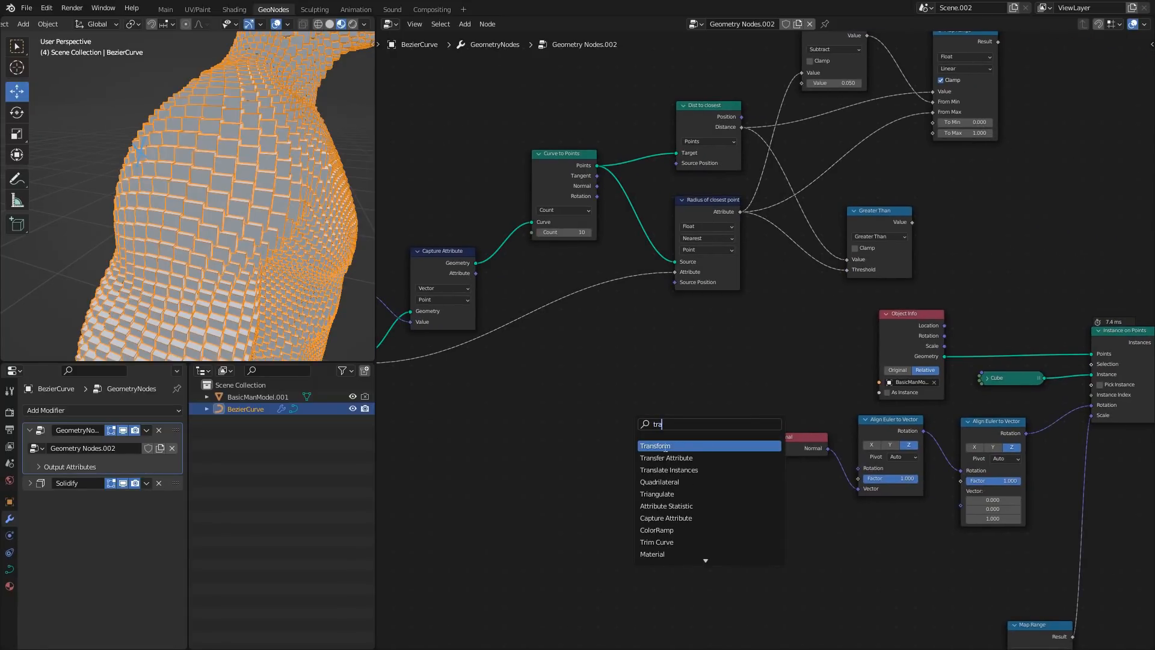
{"action": "left_click", "coordinate": [666, 458]}
{"action": "left_click", "coordinate": [662, 446]}
- Set Transfer Attribute's data type to Vector and connect the captured tangent to its Attribute input
{"action": "left_click_drag", "start_coordinate": [475, 273], "coordinate": [653, 507]}
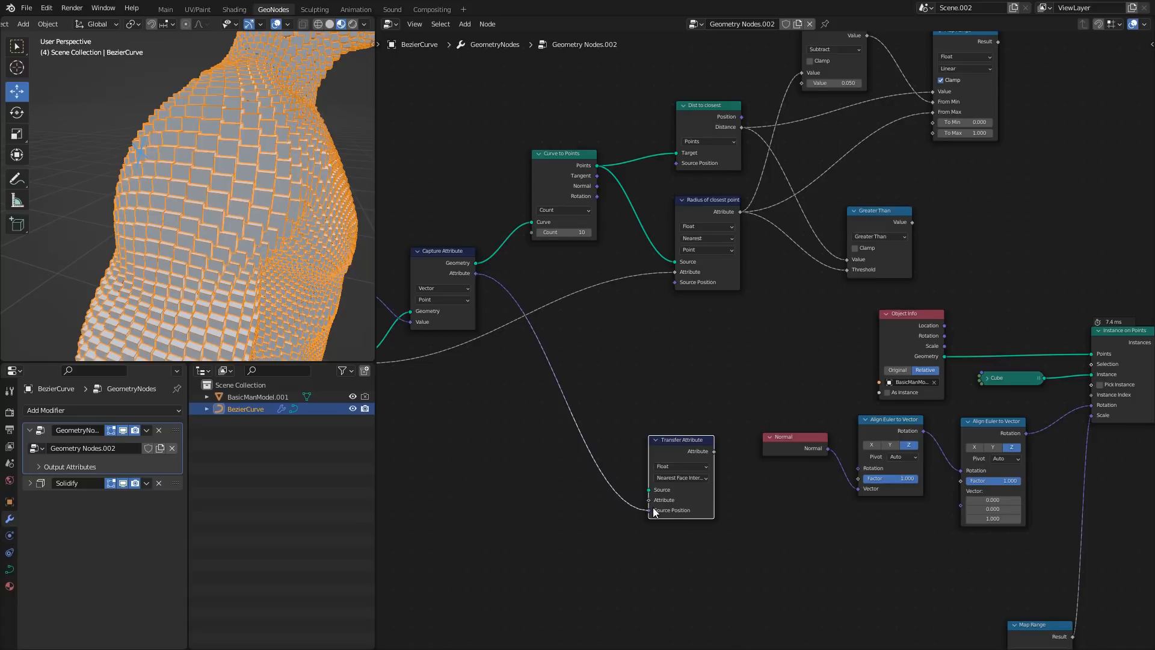
{"action": "middle_click_drag", "start_coordinate": [708, 520], "coordinate": [702, 452]}
{"action": "scroll", "coordinate": [702, 452], "scroll_direction": "up", "scroll_amount": 2}
{"action": "left_click", "coordinate": [660, 402]}
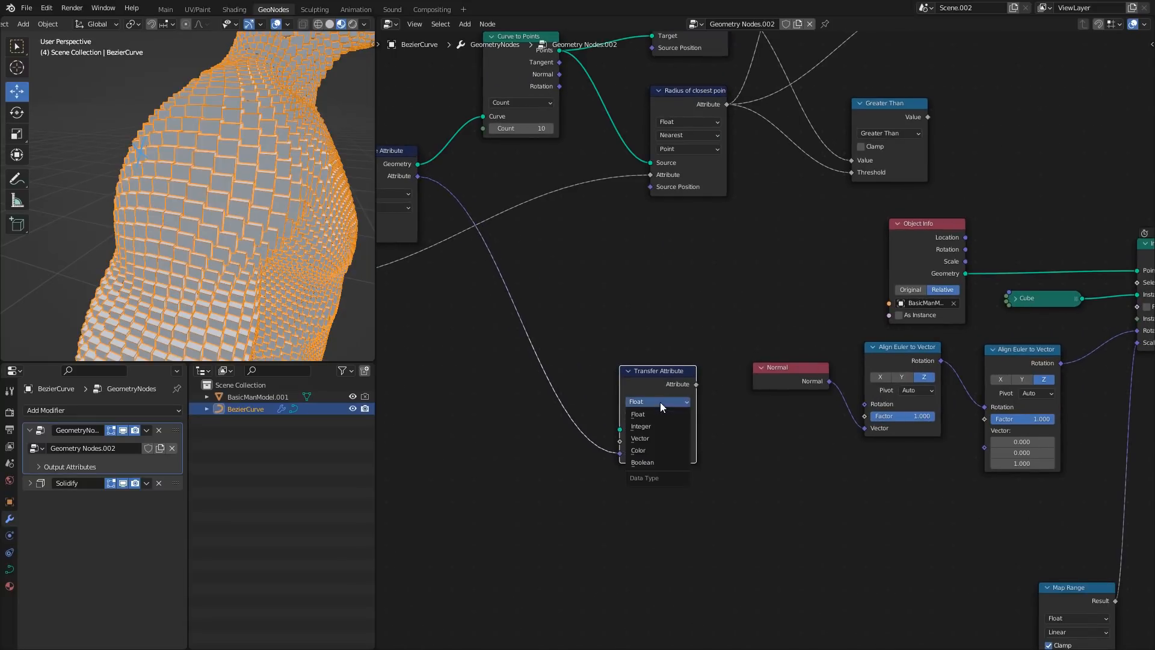
{"action": "left_click", "coordinate": [653, 439]}
{"action": "middle_click_drag", "start_coordinate": [626, 422], "coordinate": [681, 402]}
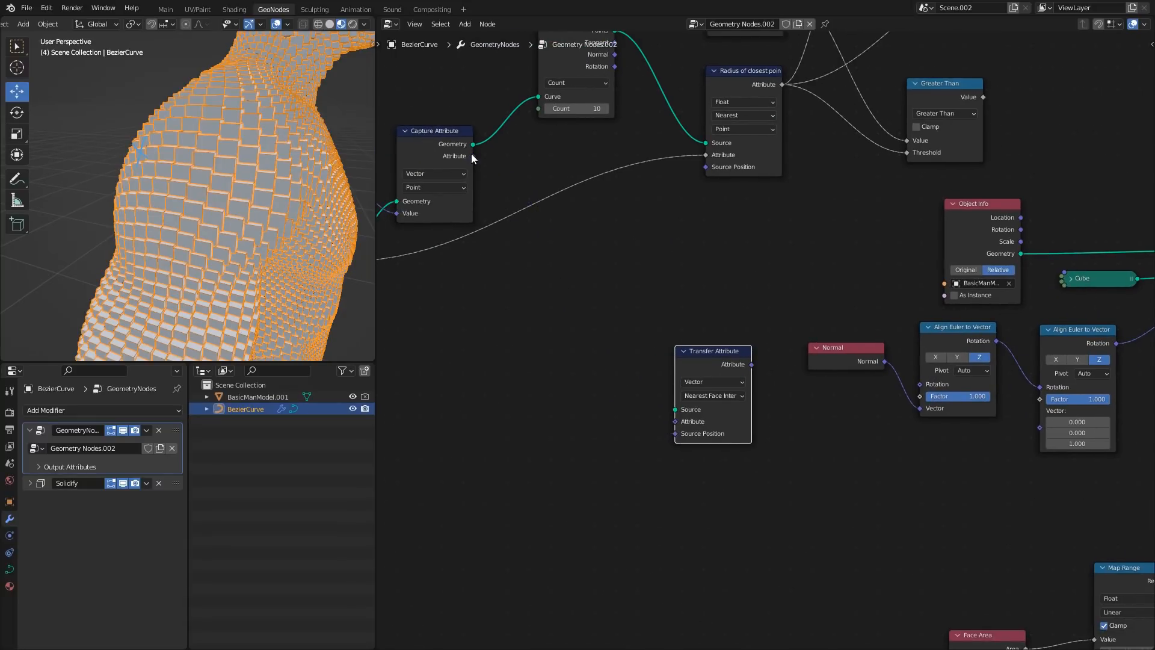
{"action": "left_click_drag", "start_coordinate": [473, 156], "coordinate": [674, 422]}
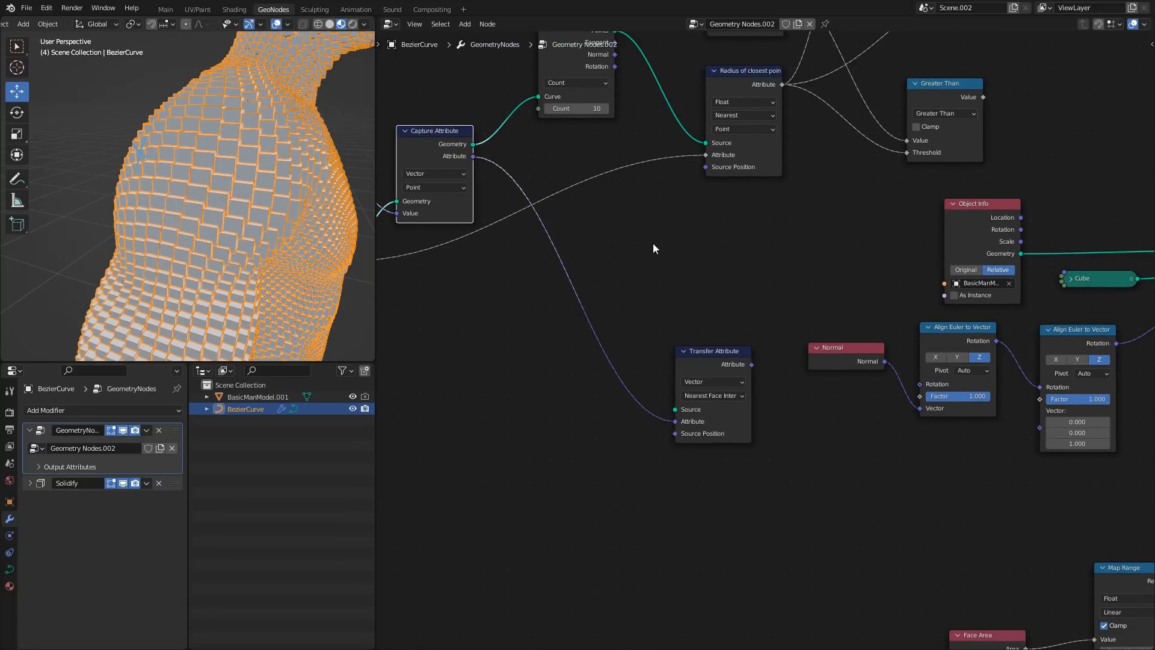
- Move the curve input nodes apart from the rest and connect Curve to Points' Points output to the Transfer Attribute Source
{"action": "scroll", "coordinate": [653, 248], "scroll_direction": "down", "scroll_amount": 3}
{"action": "middle_click_drag", "start_coordinate": [464, 259], "coordinate": [611, 201]}
{"action": "left_click_drag", "start_coordinate": [511, 107], "coordinate": [854, 406]}
{"action": "key", "text": "g"}
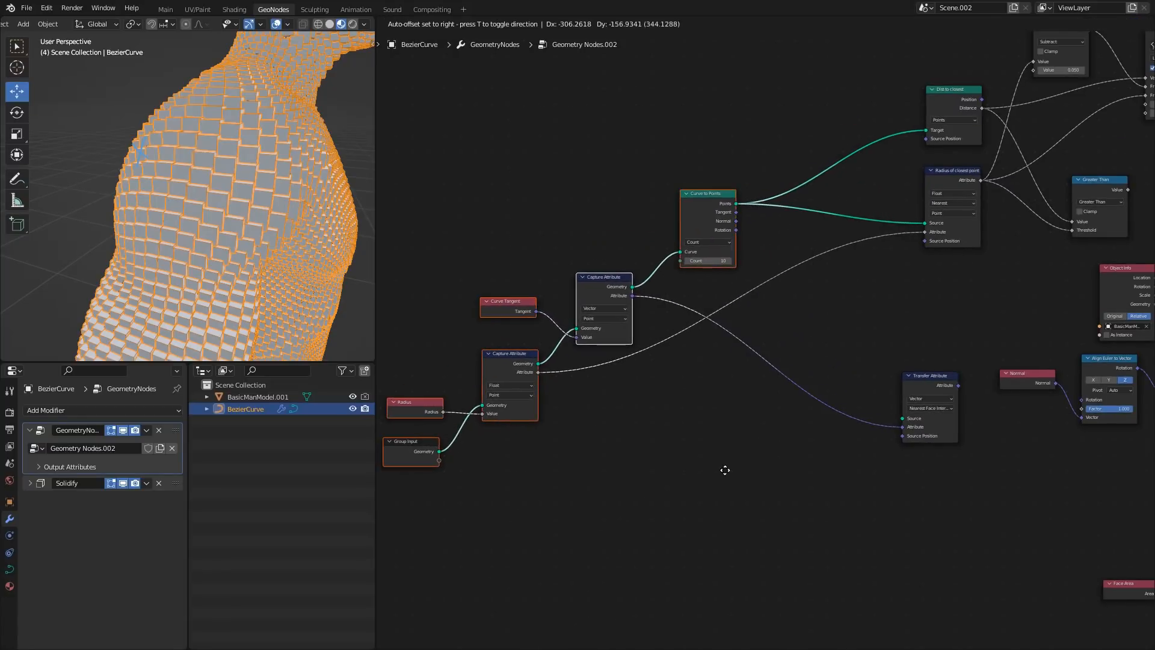
{"action": "left_click", "coordinate": [725, 470]}
{"action": "left_click", "coordinate": [810, 301]}
{"action": "left_click_drag", "start_coordinate": [737, 204], "coordinate": [906, 418]}
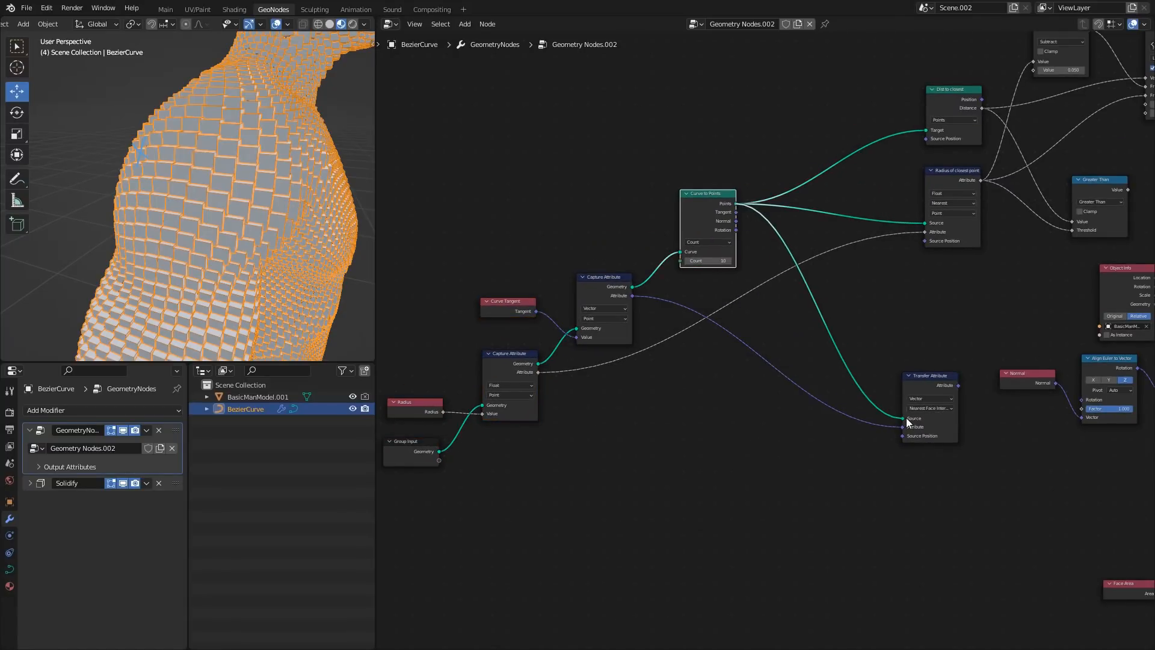
- Set Transfer Attribute's mapping to Nearest and connect its Attribute output to the second Align Euler to Vector node's Vector input
{"action": "middle_click_drag", "start_coordinate": [802, 375], "coordinate": [491, 321]}
{"action": "scroll", "coordinate": [689, 362], "scroll_direction": "up", "scroll_amount": 2}
{"action": "scroll", "coordinate": [669, 334], "scroll_direction": "up", "scroll_amount": 2}
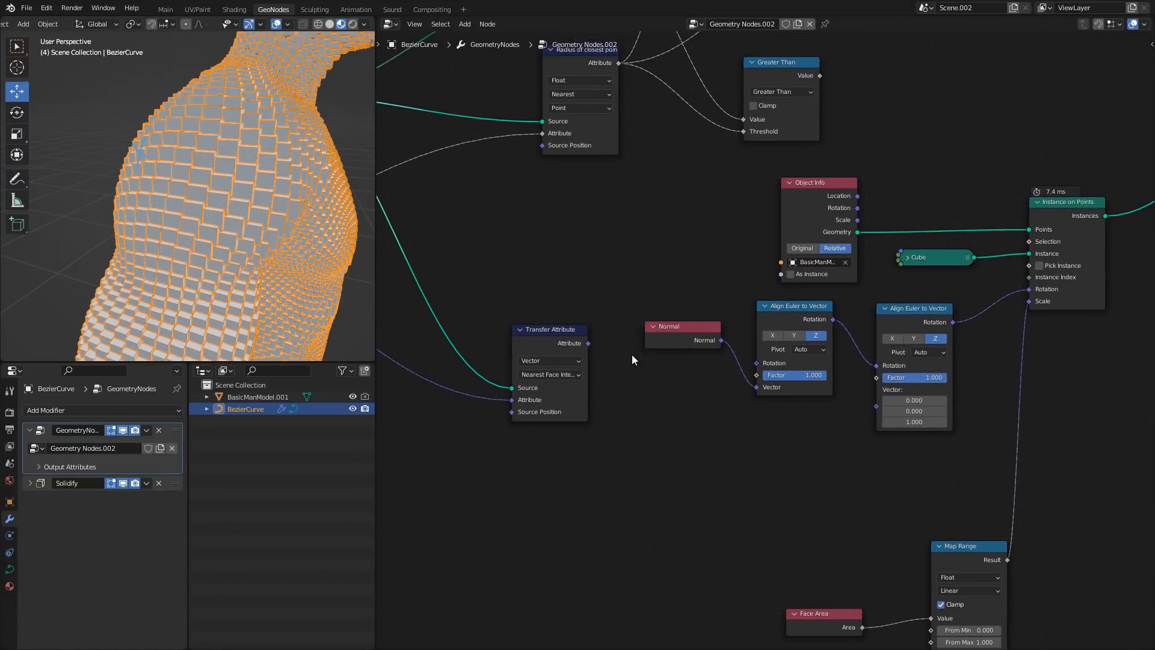
{"action": "left_click", "coordinate": [523, 379]}
{"action": "left_click", "coordinate": [528, 402]}
{"action": "left_click", "coordinate": [529, 392]}
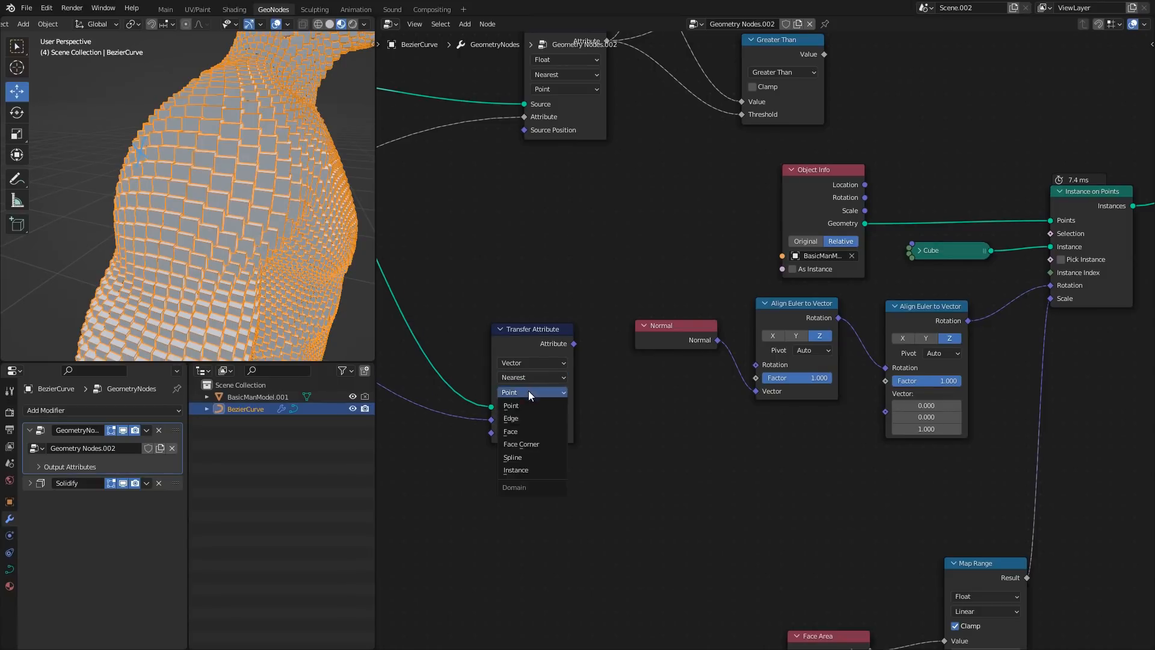
{"action": "left_click_drag", "start_coordinate": [552, 342], "coordinate": [883, 414]}
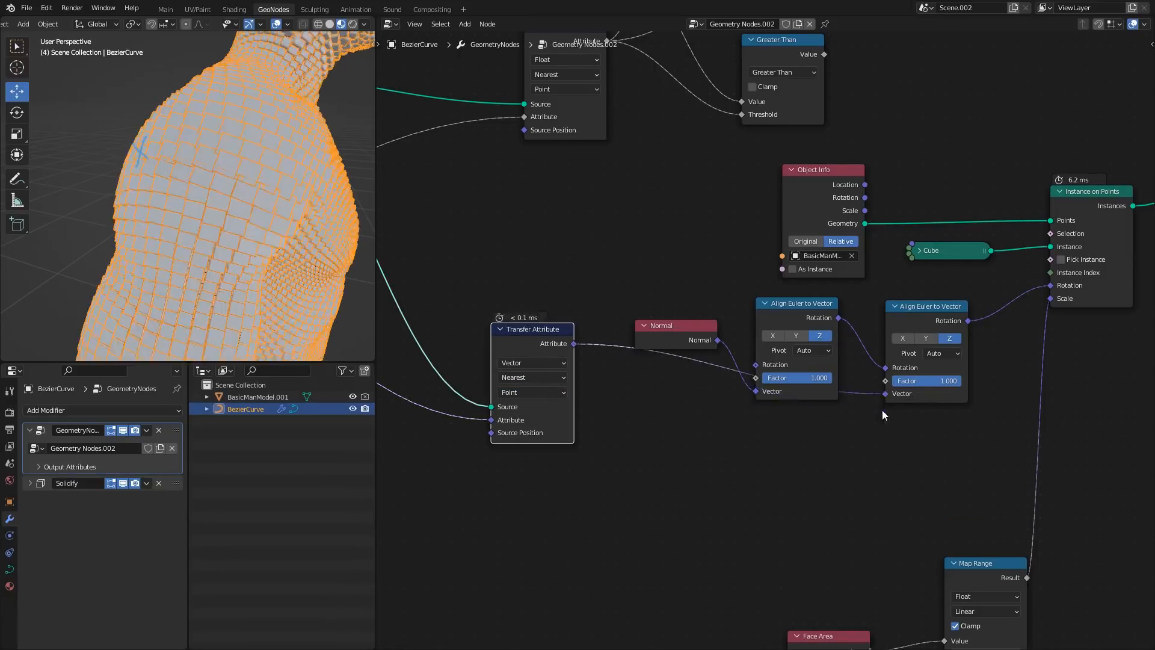
- Set the second Align Euler to Vector node's axis to X and its Pivot to Z
{"action": "left_click", "coordinate": [901, 338]}
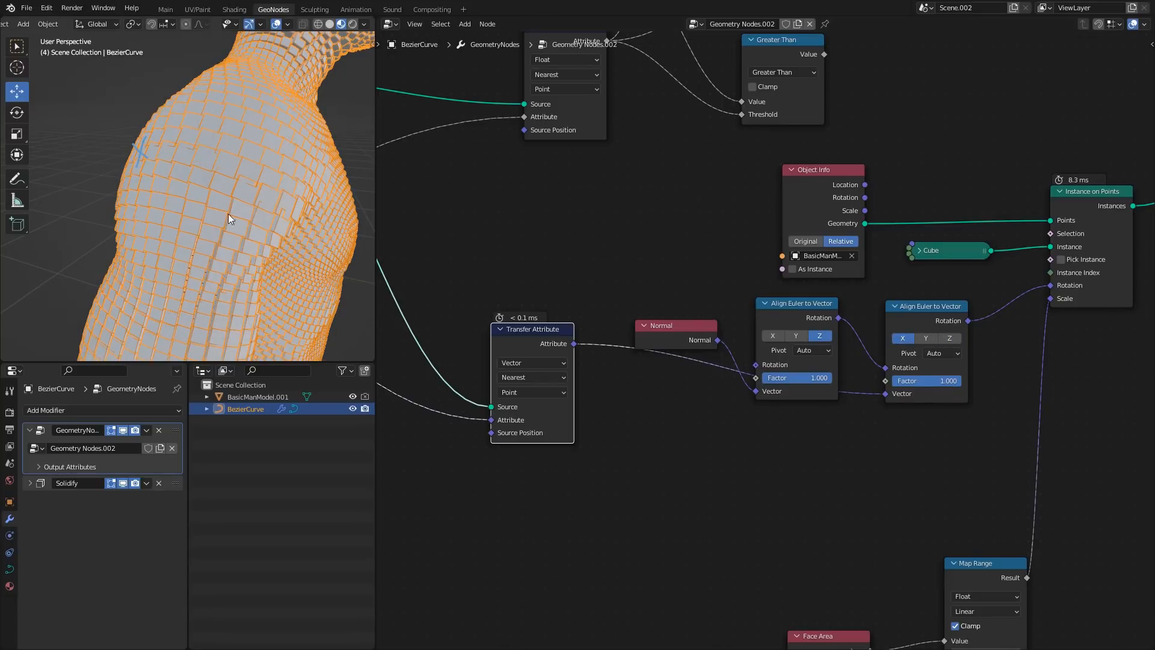
{"action": "middle_click_drag", "start_coordinate": [229, 215], "coordinate": [200, 225]}
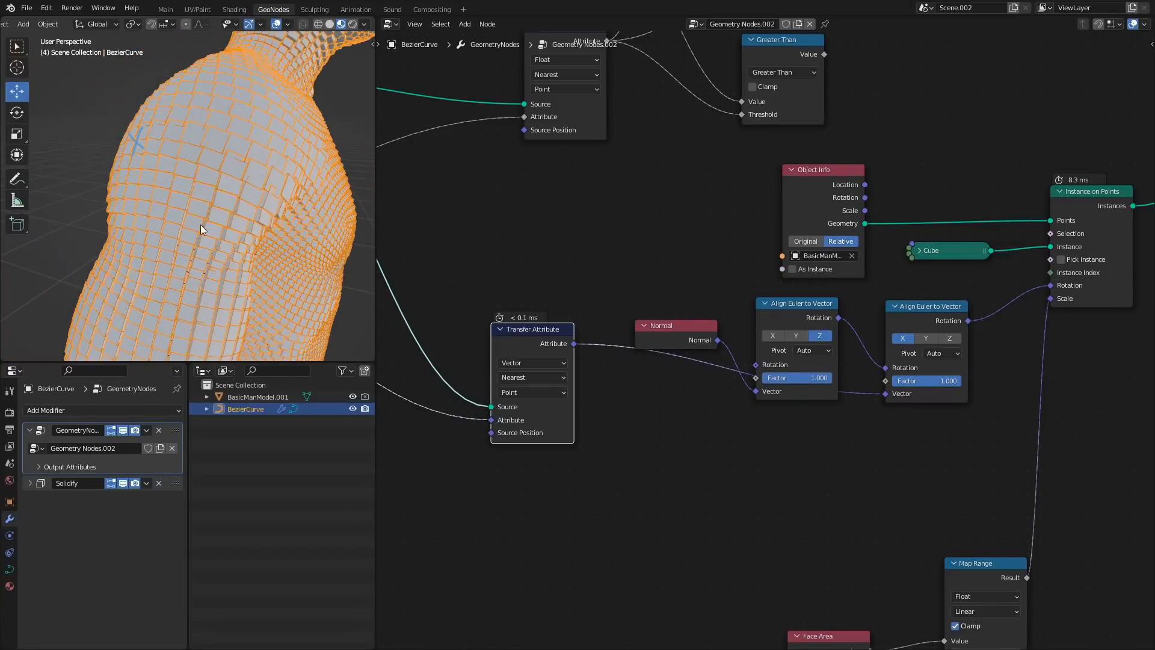
{"action": "middle_click_drag", "start_coordinate": [811, 366], "coordinate": [692, 385]}
{"action": "scroll", "coordinate": [708, 341], "scroll_direction": "up", "scroll_amount": 3}
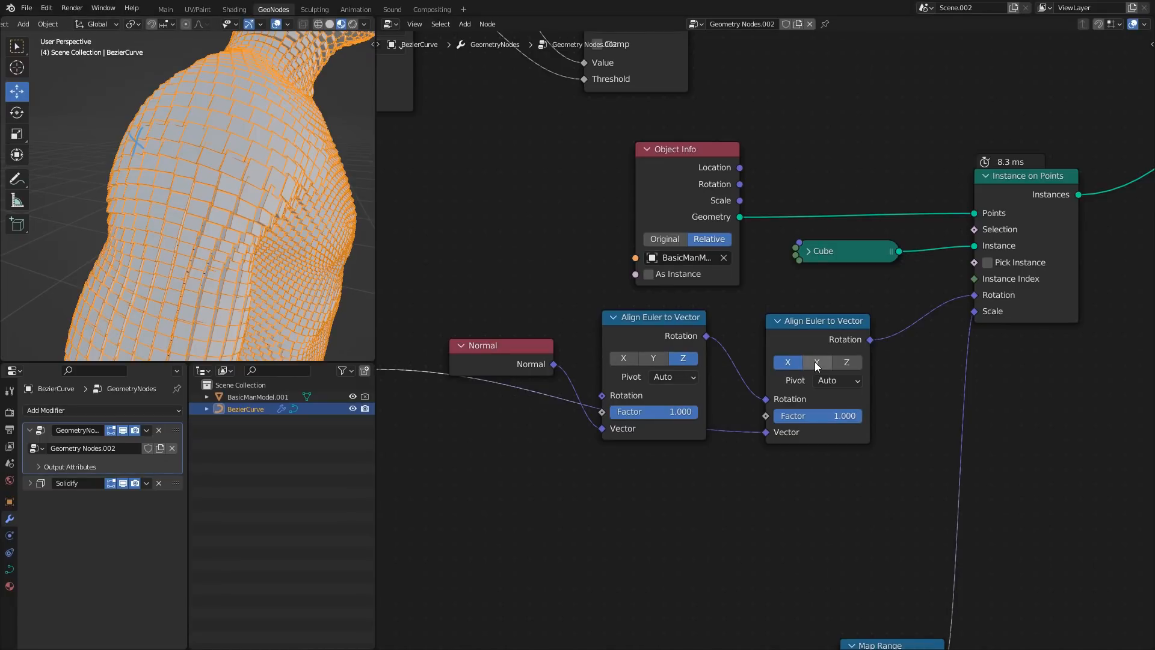
{"action": "left_click", "coordinate": [842, 381]}
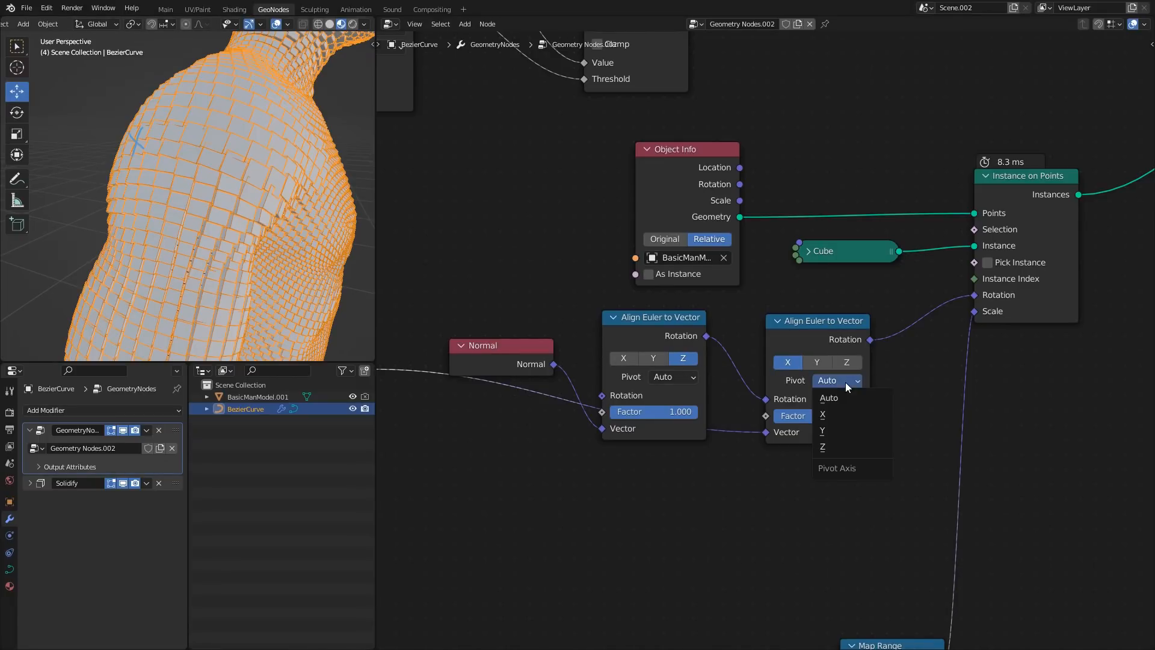
{"action": "left_click", "coordinate": [827, 446]}
{"action": "middle_click_drag", "start_coordinate": [195, 212], "coordinate": [201, 208]}
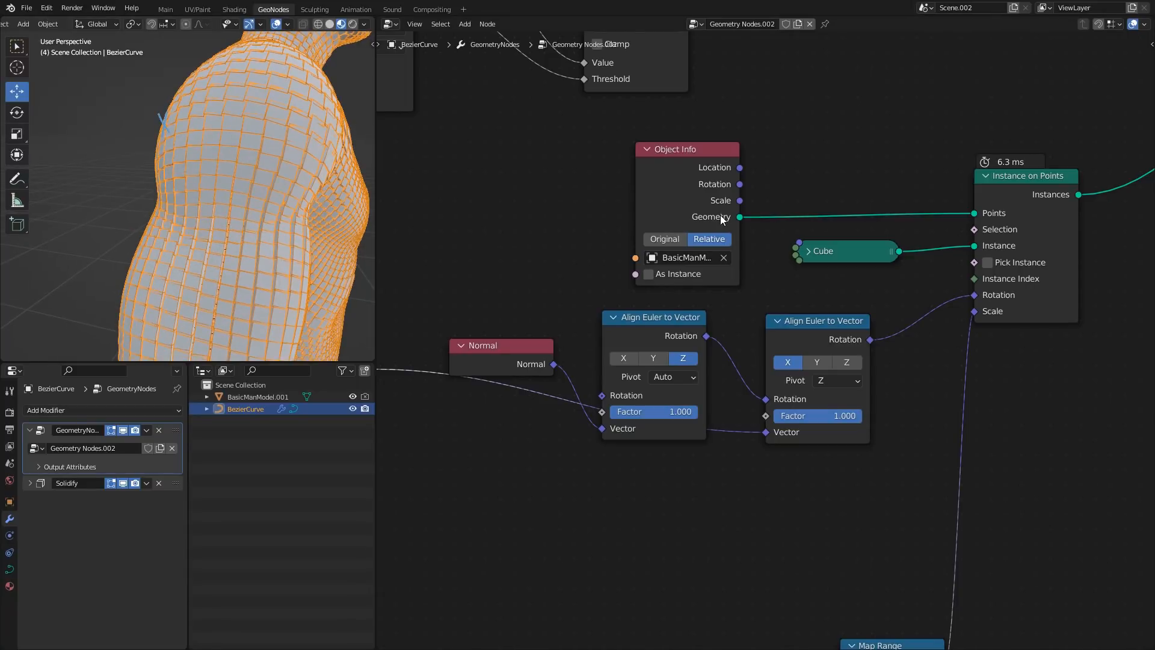
- Annotate a surface curve with a normal arrow in the empty node space and circle the first Align Euler to Vector node
{"action": "scroll", "coordinate": [722, 215], "scroll_direction": "down", "scroll_amount": 4}
{"action": "middle_click_drag", "start_coordinate": [842, 120], "coordinate": [612, 310]}
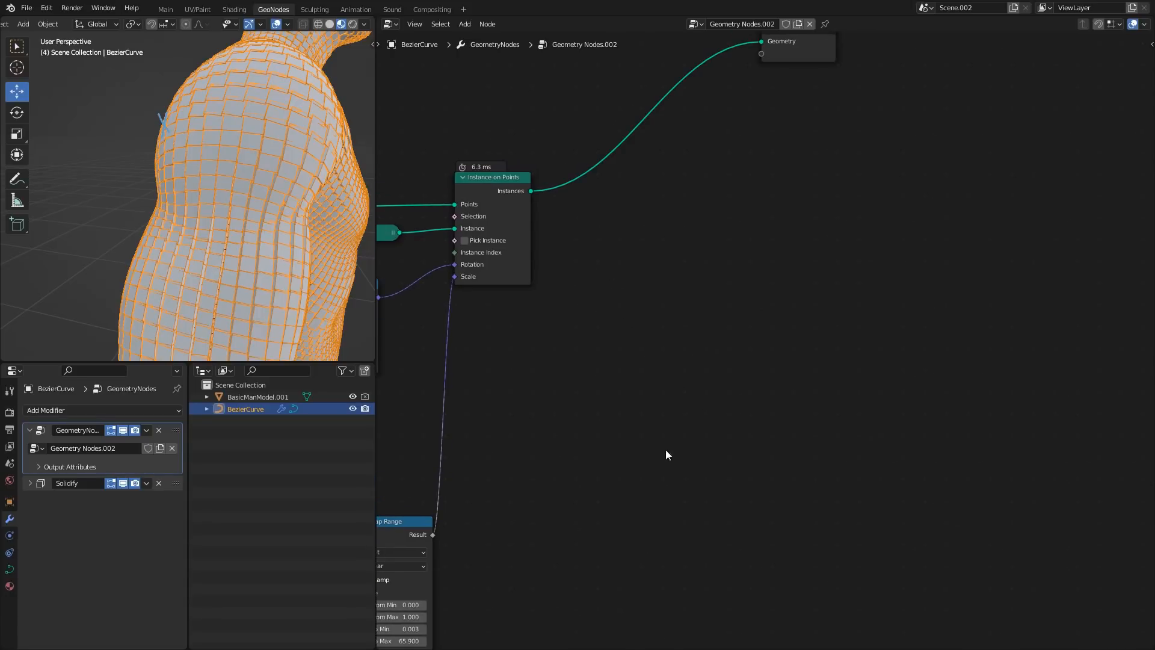
{"action": "mouse_move", "coordinate": [649, 508]}
{"action": "left_mouse_down"}
{"action": "mouse_move", "coordinate": [831, 349]}
{"action": "mouse_move", "coordinate": [861, 353]}
{"action": "left_mouse_up"}
{"action": "left_click_drag", "start_coordinate": [704, 408], "coordinate": [675, 377]}
{"action": "middle_click_drag", "start_coordinate": [553, 346], "coordinate": [971, 330]}
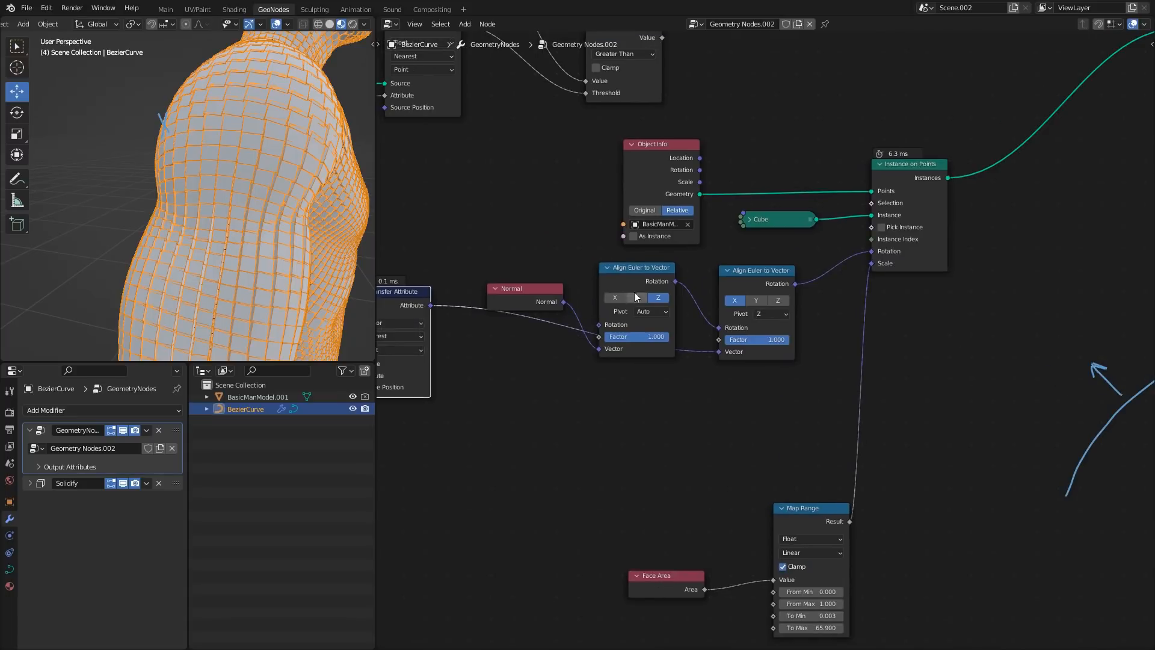
{"action": "mouse_move", "coordinate": [662, 247]}
{"action": "left_mouse_down"}
{"action": "mouse_move", "coordinate": [675, 356]}
{"action": "mouse_move", "coordinate": [680, 247]}
{"action": "left_mouse_up"}
- Annotate a tilted box above the surface curve with a Z label and two perpendicular axis arrows
{"action": "mouse_move", "coordinate": [891, 301]}
{"action": "middle_mouse_down"}
{"action": "mouse_move", "coordinate": [691, 348]}
{"action": "mouse_move", "coordinate": [534, 326]}
{"action": "middle_mouse_up"}
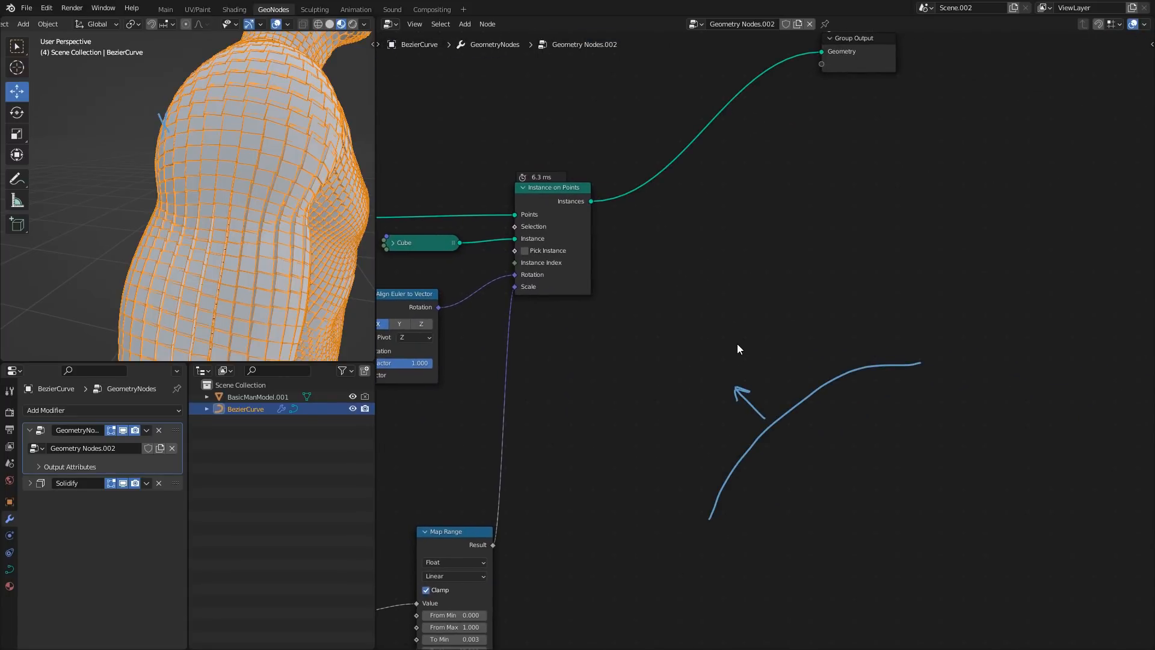
{"action": "mouse_move", "coordinate": [739, 342]}
{"action": "left_mouse_down"}
{"action": "mouse_move", "coordinate": [785, 312]}
{"action": "mouse_move", "coordinate": [816, 333]}
{"action": "mouse_move", "coordinate": [787, 374]}
{"action": "mouse_move", "coordinate": [740, 355]}
{"action": "mouse_move", "coordinate": [737, 294]}
{"action": "mouse_move", "coordinate": [746, 302]}
{"action": "mouse_move", "coordinate": [708, 275]}
{"action": "mouse_move", "coordinate": [707, 292]}
{"action": "left_mouse_up"}
{"action": "mouse_move", "coordinate": [527, 293]}
{"action": "middle_mouse_down"}
{"action": "mouse_move", "coordinate": [703, 295]}
{"action": "mouse_move", "coordinate": [728, 311]}
{"action": "mouse_move", "coordinate": [404, 347]}
{"action": "middle_mouse_up"}
{"action": "mouse_move", "coordinate": [719, 400]}
{"action": "left_mouse_down"}
{"action": "mouse_move", "coordinate": [841, 382]}
{"action": "mouse_move", "coordinate": [885, 392]}
{"action": "left_mouse_up"}
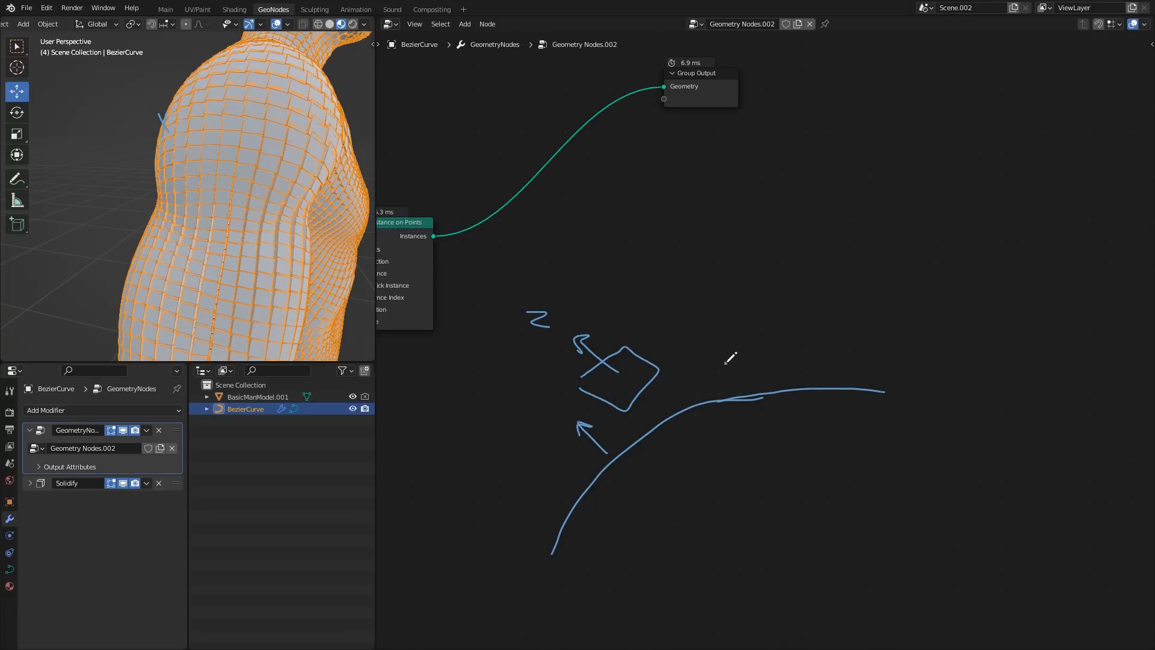
{"action": "mouse_move", "coordinate": [724, 362]}
{"action": "left_mouse_down"}
{"action": "mouse_move", "coordinate": [727, 315]}
{"action": "mouse_move", "coordinate": [761, 311]}
{"action": "left_mouse_up"}
{"action": "right_click_drag", "start_coordinate": [756, 306], "coordinate": [750, 325]}
{"action": "middle_click_drag", "start_coordinate": [741, 326], "coordinate": [802, 291]}
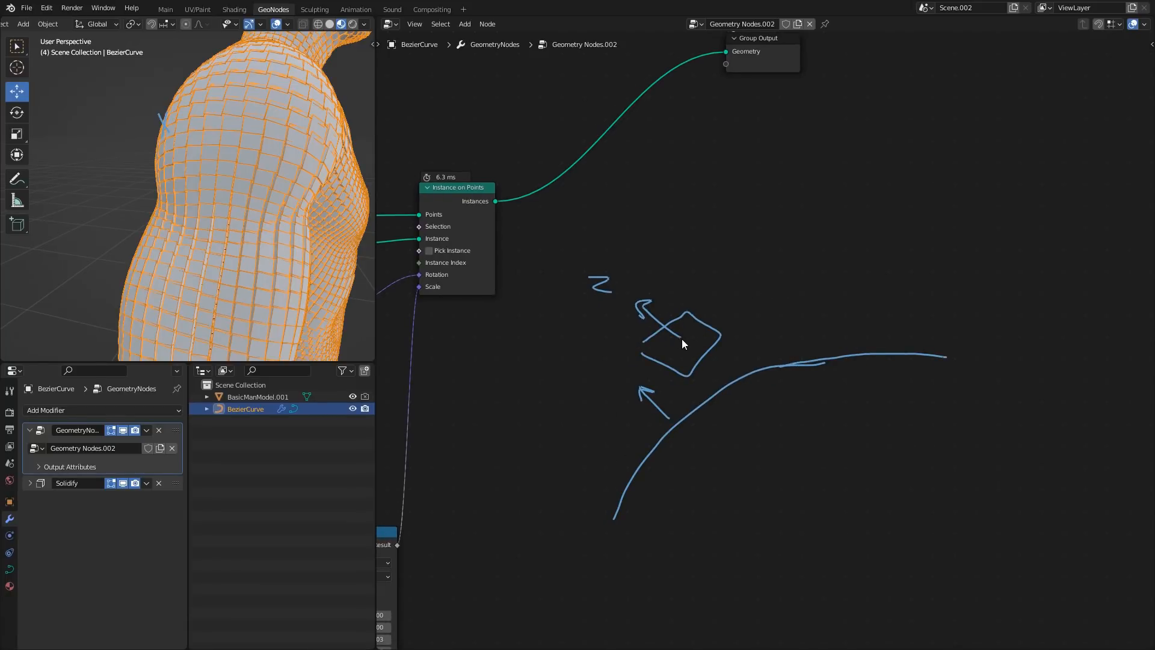
{"action": "left_click_drag", "start_coordinate": [680, 338], "coordinate": [721, 295]}
- Annotate a second curve below the surface curve and draw tile marks along the surface
{"action": "mouse_move", "coordinate": [709, 527]}
{"action": "left_mouse_down"}
{"action": "mouse_move", "coordinate": [799, 439]}
{"action": "mouse_move", "coordinate": [926, 427]}
{"action": "left_mouse_up"}
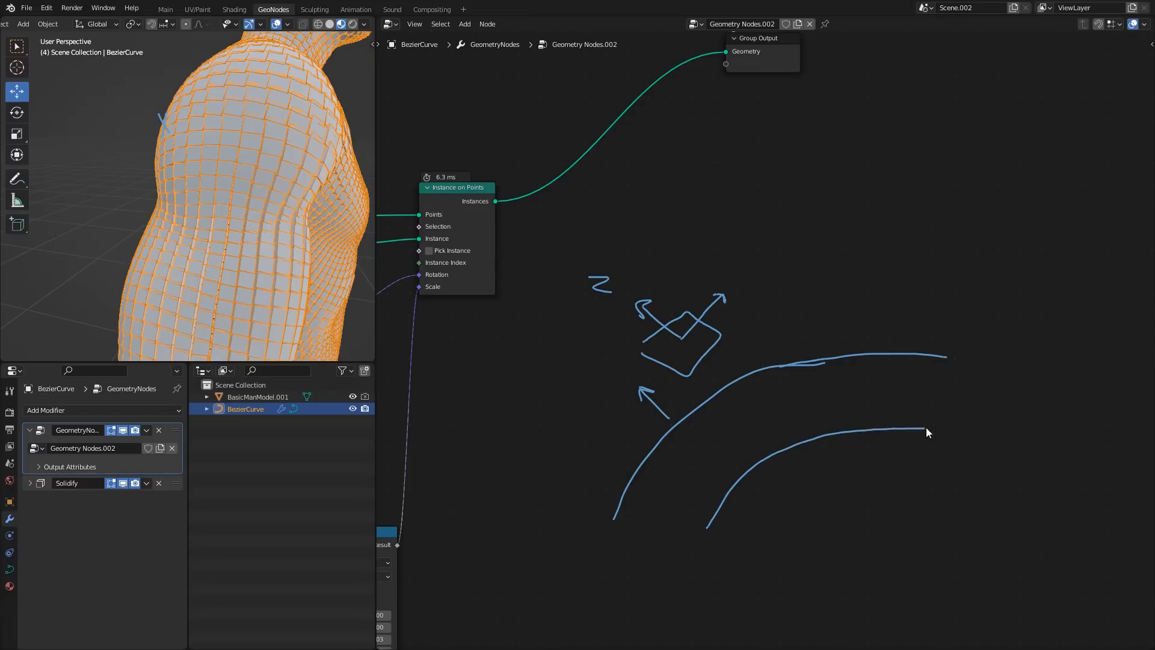
{"action": "mouse_move", "coordinate": [623, 503]}
{"action": "left_mouse_down"}
{"action": "mouse_move", "coordinate": [650, 505]}
{"action": "mouse_move", "coordinate": [649, 447]}
{"action": "left_mouse_up"}
{"action": "left_click_drag", "start_coordinate": [671, 475], "coordinate": [697, 402]}
{"action": "mouse_move", "coordinate": [705, 429]}
{"action": "left_mouse_down"}
{"action": "mouse_move", "coordinate": [727, 388]}
{"action": "mouse_move", "coordinate": [805, 357]}
{"action": "left_mouse_up"}
{"action": "mouse_move", "coordinate": [811, 385]}
{"action": "left_mouse_down"}
{"action": "mouse_move", "coordinate": [867, 350]}
{"action": "mouse_move", "coordinate": [915, 348]}
{"action": "left_mouse_up"}
{"action": "left_click_drag", "start_coordinate": [904, 373], "coordinate": [925, 364]}
- Label the surface normal arrow N and draw a tangent arrow on the lower annotated curve
{"action": "middle_click_drag", "start_coordinate": [696, 414], "coordinate": [743, 352]}
{"action": "left_click_drag", "start_coordinate": [691, 366], "coordinate": [697, 355]}
{"action": "middle_click_drag", "start_coordinate": [694, 343], "coordinate": [633, 357]}
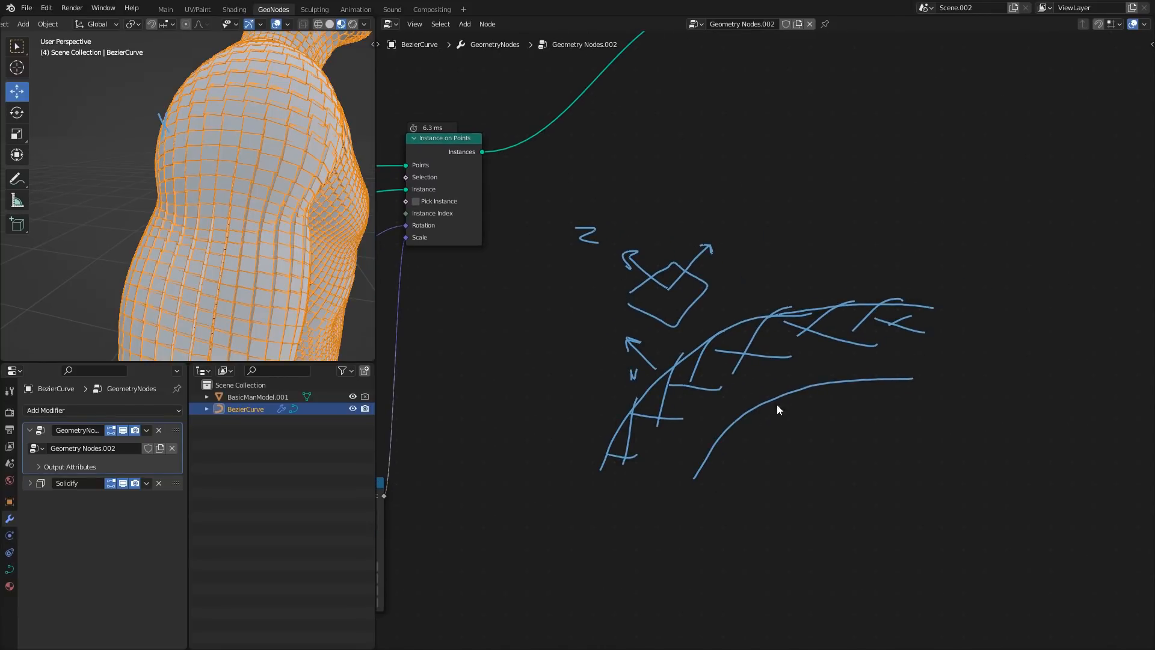
{"action": "left_click_drag", "start_coordinate": [735, 418], "coordinate": [786, 377]}
{"action": "middle_click_drag", "start_coordinate": [637, 270], "coordinate": [636, 296]}
{"action": "scroll", "coordinate": [637, 303], "scroll_direction": "up", "scroll_amount": 2}
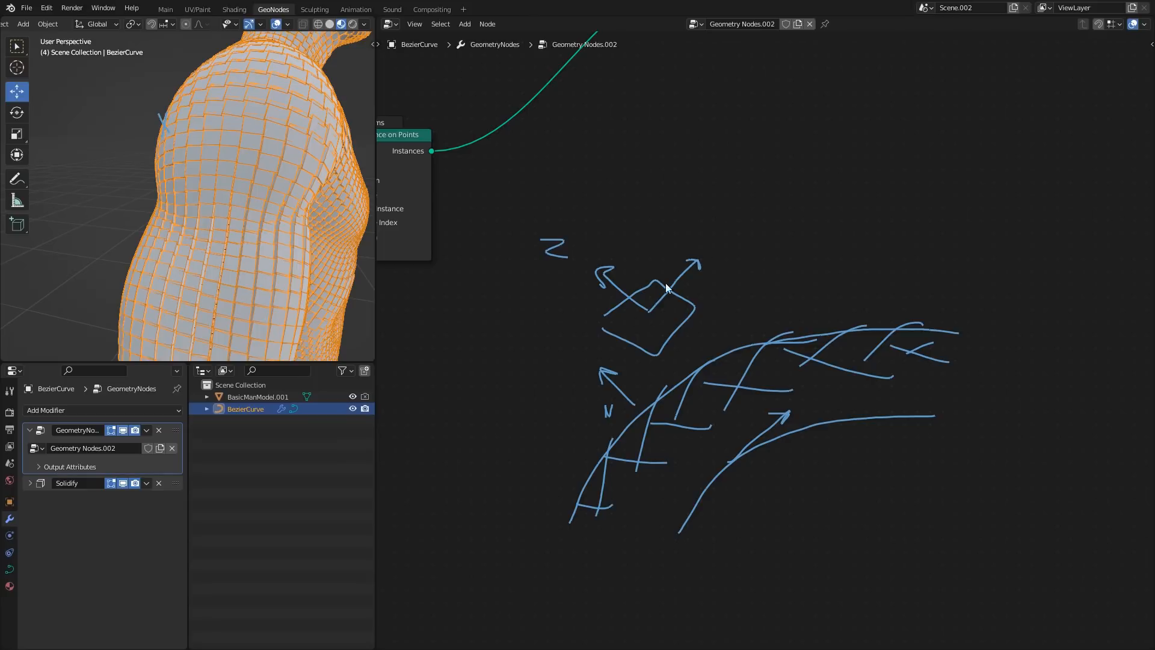
{"action": "mouse_move", "coordinate": [744, 334]}
{"action": "middle_mouse_down"}
{"action": "mouse_move", "coordinate": [659, 327]}
{"action": "mouse_move", "coordinate": [690, 297]}
{"action": "middle_mouse_up"}
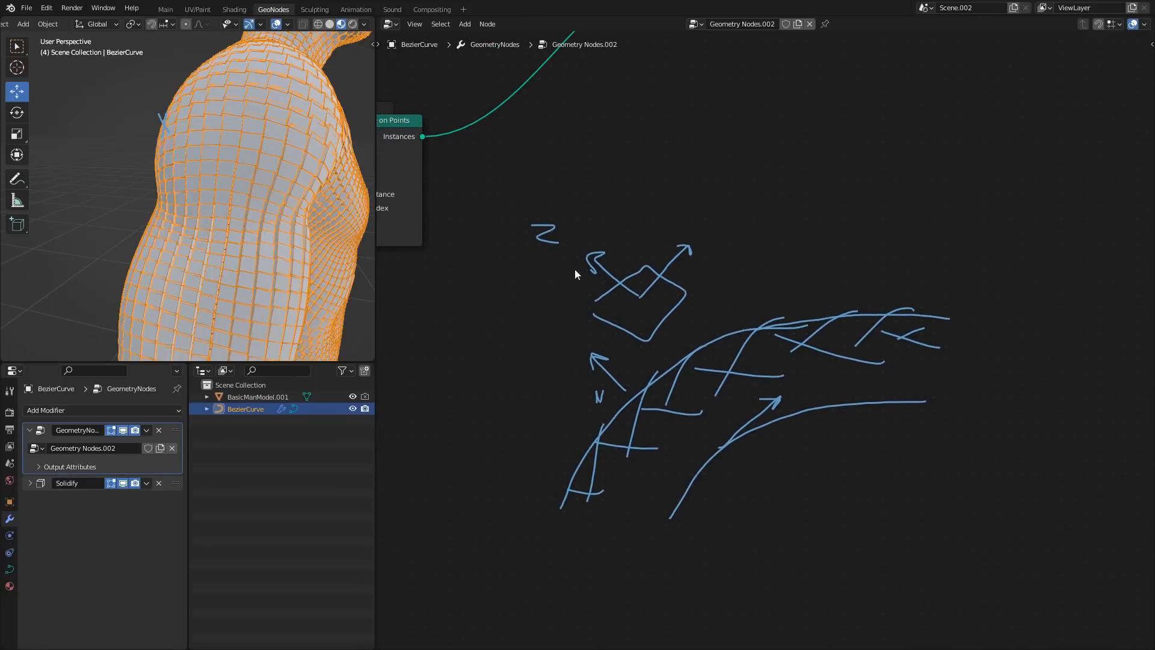
- Switch the second Align Euler to Vector node's Pivot to Auto for comparison, then back to Z
{"action": "middle_click_drag", "start_coordinate": [575, 269], "coordinate": [968, 250]}
{"action": "middle_click_drag", "start_coordinate": [574, 319], "coordinate": [785, 351]}
{"action": "scroll", "coordinate": [785, 350], "scroll_direction": "up", "scroll_amount": 3}
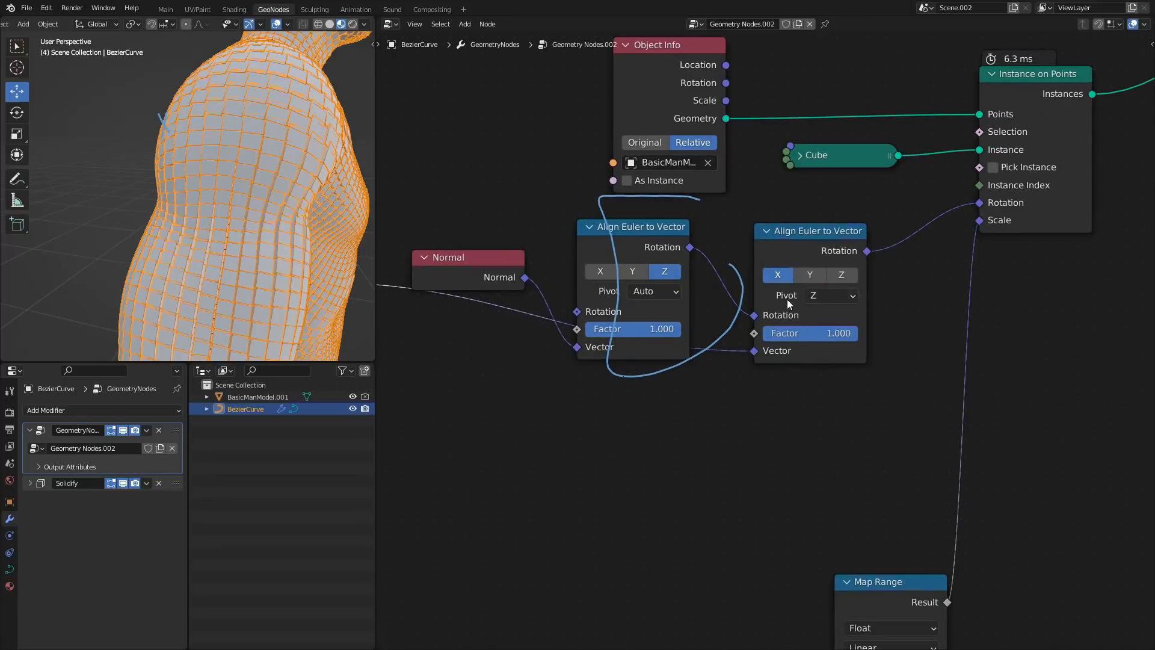
{"action": "left_click", "coordinate": [823, 297]}
{"action": "left_click", "coordinate": [837, 308]}
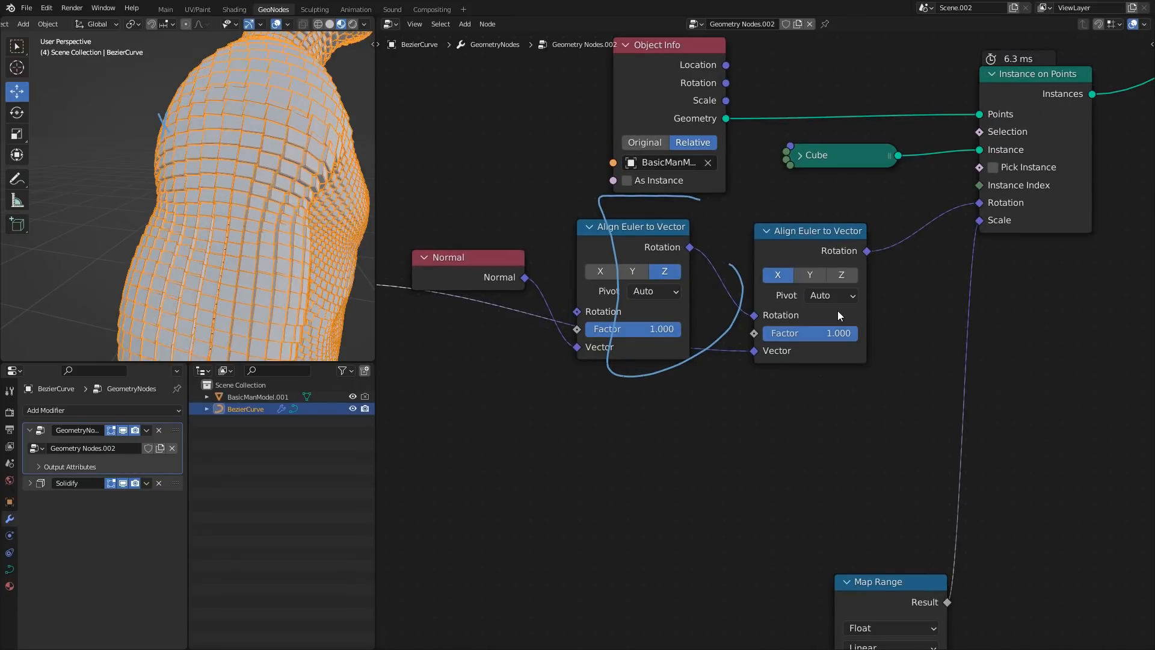
{"action": "left_click_drag", "start_coordinate": [630, 222], "coordinate": [642, 234]}
{"action": "left_click", "coordinate": [826, 295]}
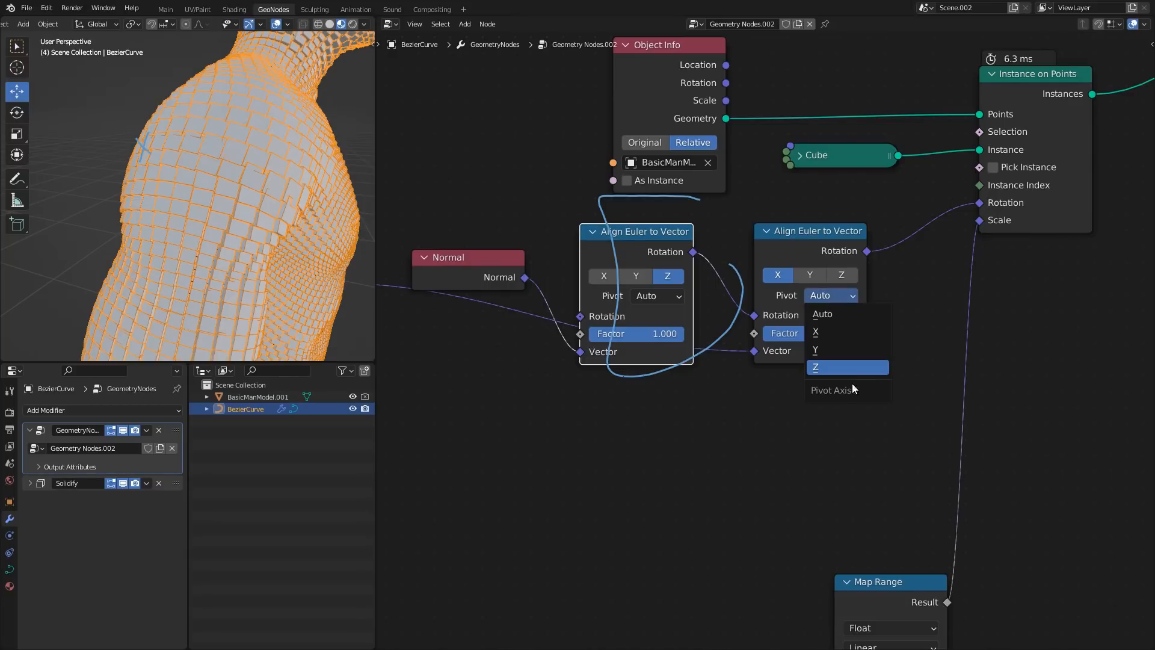
{"action": "left_click", "coordinate": [843, 367]}
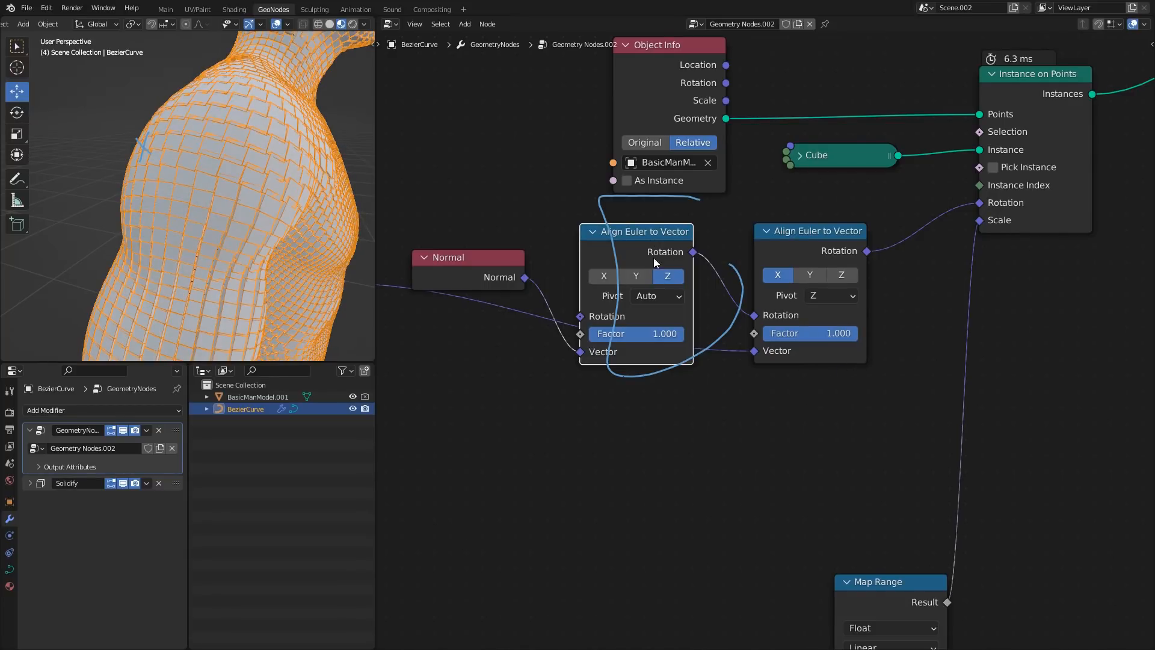
{"action": "left_click_drag", "start_coordinate": [647, 236], "coordinate": [650, 239]}
- Annotate an upright square beside the tilted box, with two perpendicular axis arrows from its centre
{"action": "middle_click_drag", "start_coordinate": [1059, 295], "coordinate": [668, 269]}
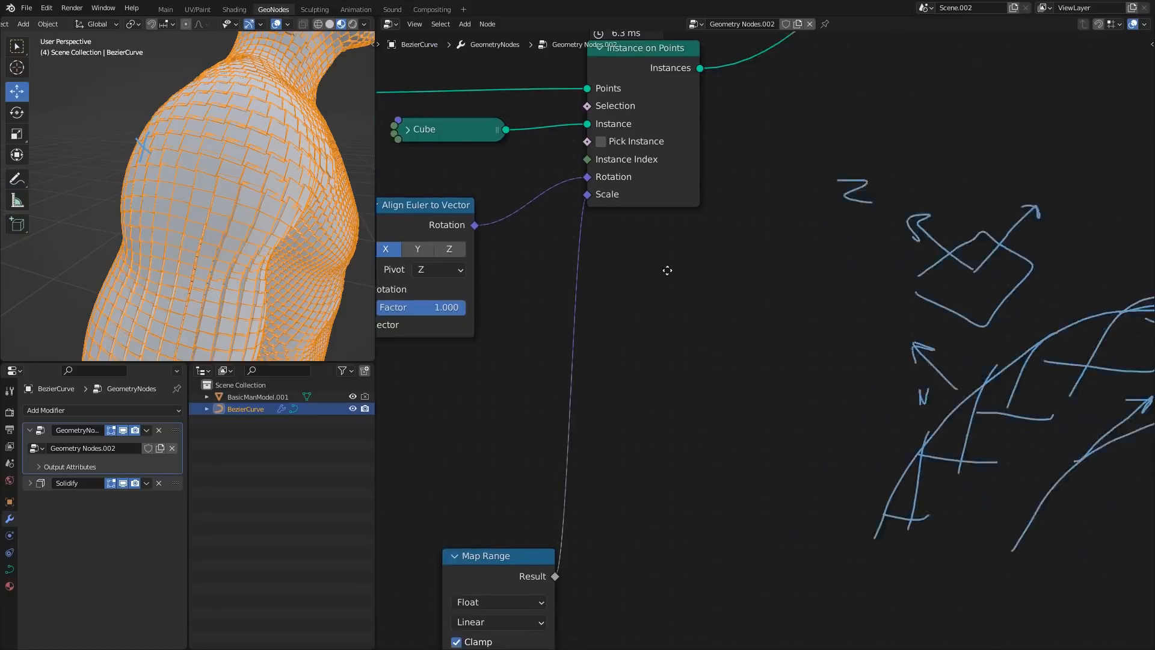
{"action": "middle_click_drag", "start_coordinate": [958, 282], "coordinate": [637, 272]}
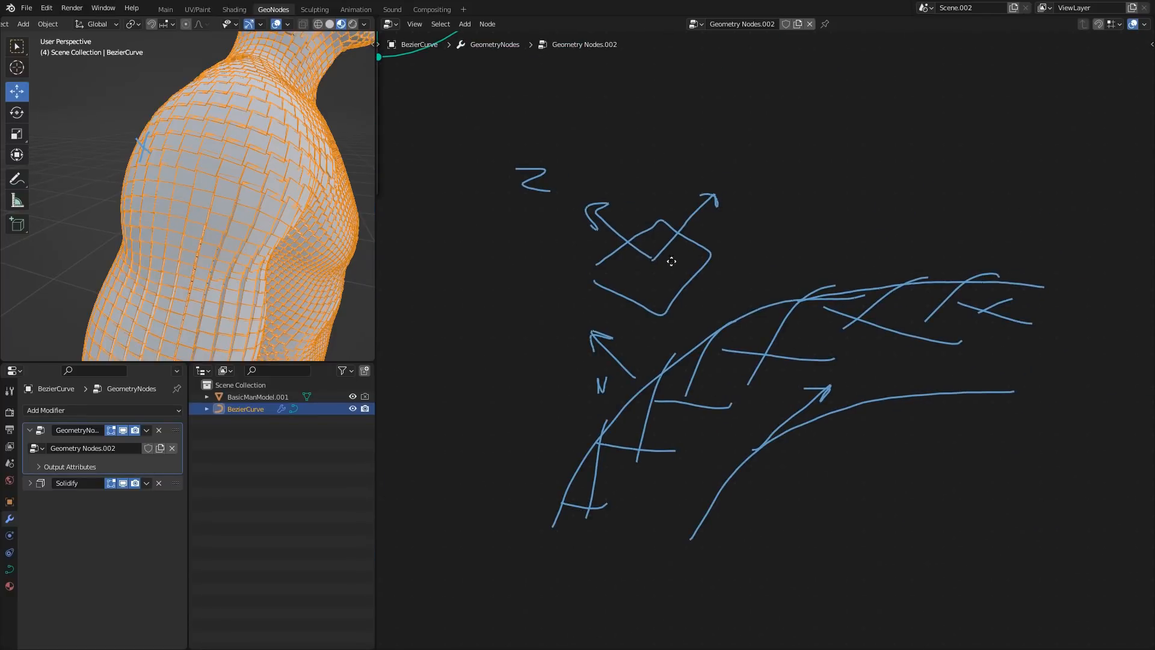
{"action": "middle_click_drag", "start_coordinate": [717, 248], "coordinate": [662, 305]}
{"action": "mouse_move", "coordinate": [699, 258]}
{"action": "left_mouse_down"}
{"action": "mouse_move", "coordinate": [767, 243]}
{"action": "mouse_move", "coordinate": [770, 304]}
{"action": "mouse_move", "coordinate": [701, 321]}
{"action": "mouse_move", "coordinate": [699, 260]}
{"action": "left_mouse_up"}
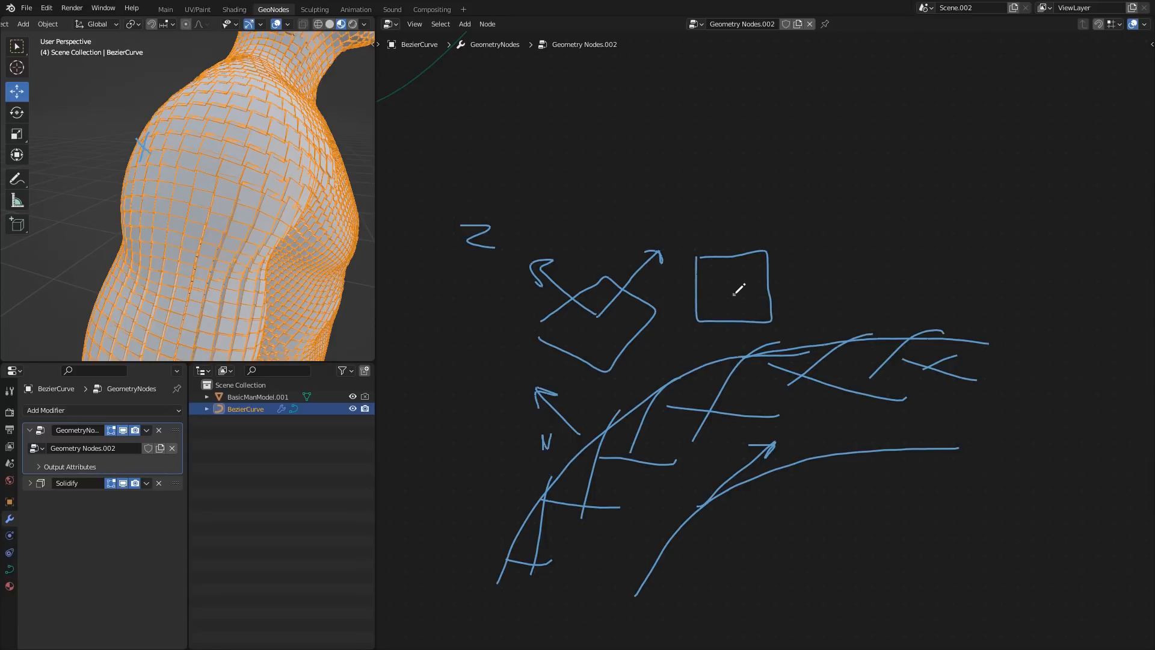
{"action": "mouse_move", "coordinate": [734, 294]}
{"action": "left_mouse_down"}
{"action": "mouse_move", "coordinate": [819, 282]}
{"action": "mouse_move", "coordinate": [807, 289]}
{"action": "left_mouse_up"}
{"action": "mouse_move", "coordinate": [735, 295]}
{"action": "left_mouse_down"}
{"action": "mouse_move", "coordinate": [748, 226]}
{"action": "mouse_move", "coordinate": [757, 242]}
{"action": "mouse_move", "coordinate": [738, 243]}
{"action": "left_mouse_up"}
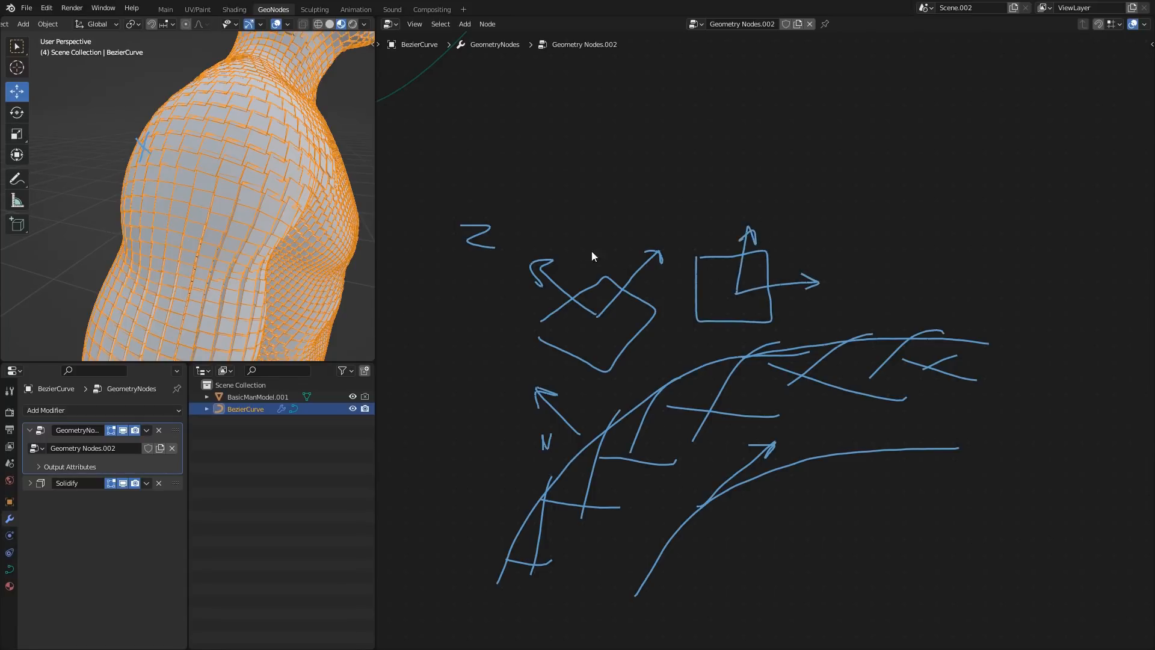
- Move the Face Area and Map Range nodes up, just beneath the Align Euler to Vector nodes
{"action": "middle_click_drag", "start_coordinate": [583, 252], "coordinate": [713, 271]}
{"action": "scroll", "coordinate": [714, 271], "scroll_direction": "down", "scroll_amount": 3}
{"action": "scroll", "coordinate": [714, 271], "scroll_direction": "down", "scroll_amount": 1}
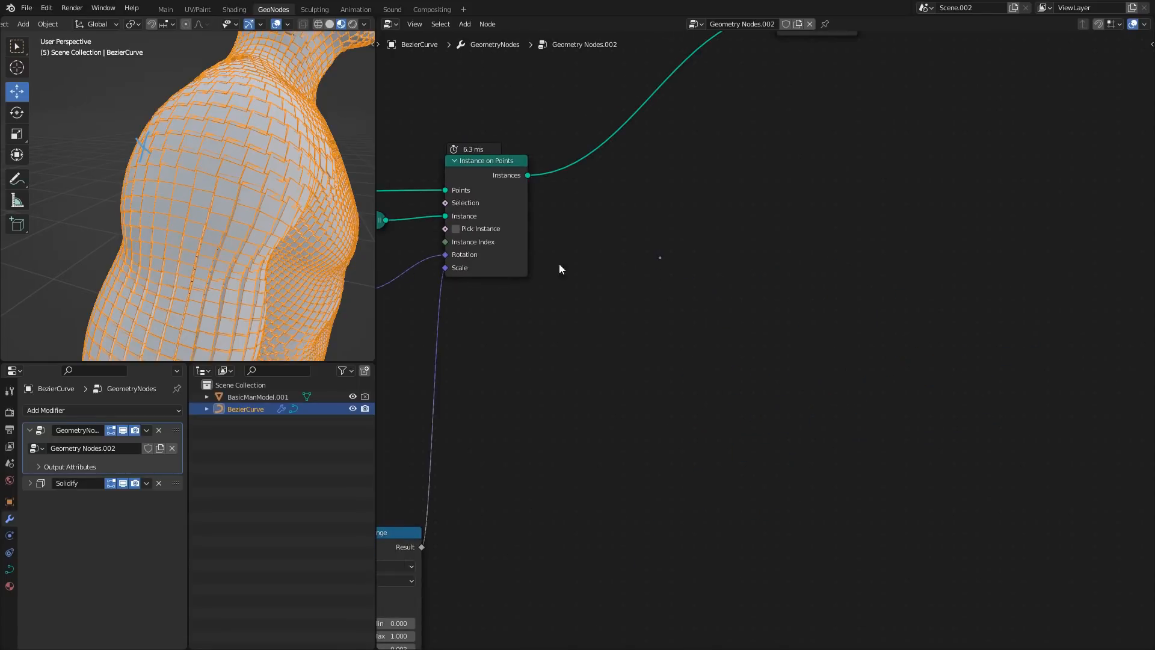
{"action": "scroll", "coordinate": [558, 263], "scroll_direction": "down", "scroll_amount": 2}
{"action": "middle_click_drag", "start_coordinate": [558, 262], "coordinate": [859, 262]}
{"action": "left_click_drag", "start_coordinate": [826, 532], "coordinate": [677, 587]}
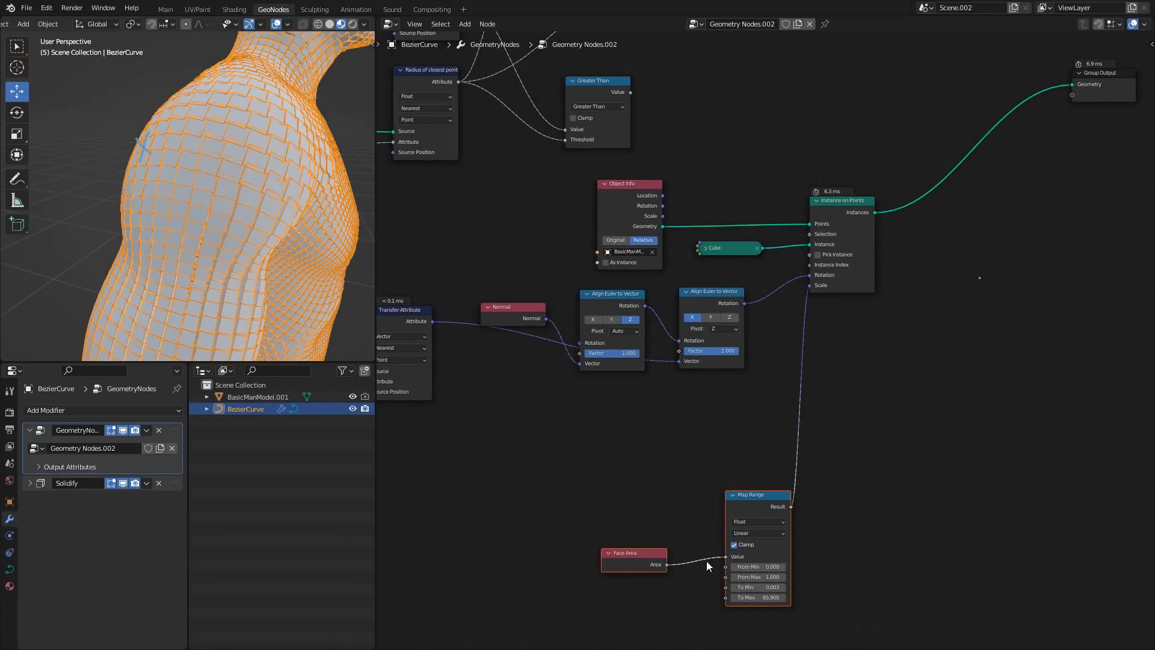
{"action": "key", "text": "g"}
{"action": "left_click", "coordinate": [775, 425]}
{"action": "middle_click_drag", "start_coordinate": [667, 312], "coordinate": [838, 332]}
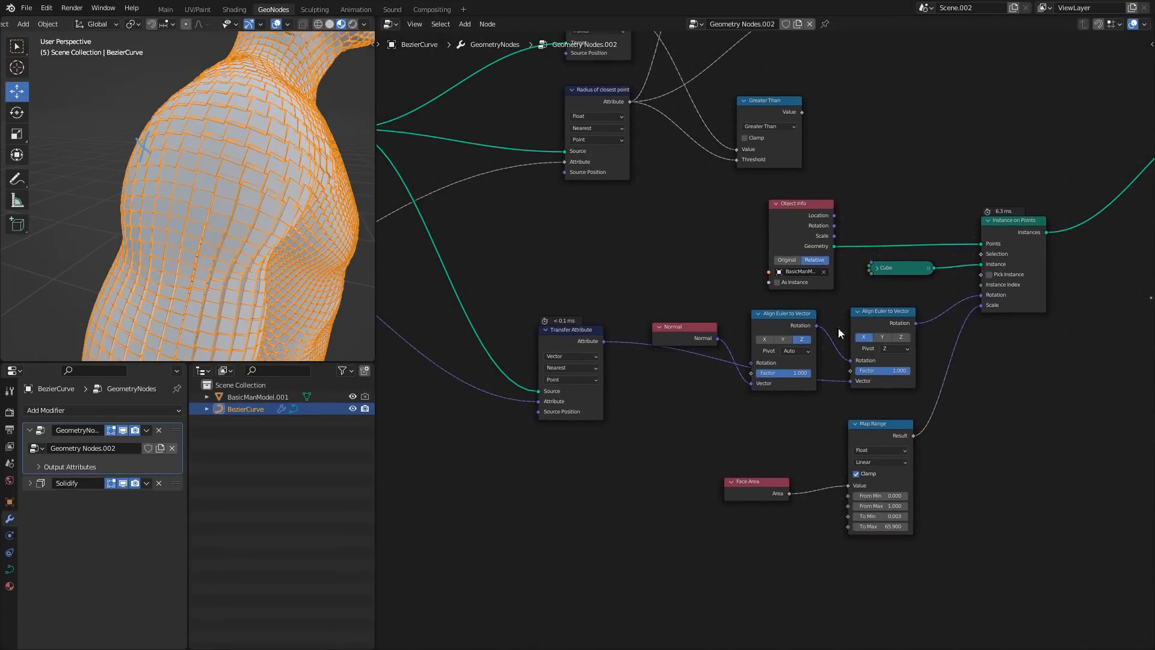
- Connect the Greater Than node's Value output to the Selection input of Instance on Points
{"action": "middle_click_drag", "start_coordinate": [268, 198], "coordinate": [313, 207]}
{"action": "middle_click_drag", "start_coordinate": [545, 240], "coordinate": [644, 366]}
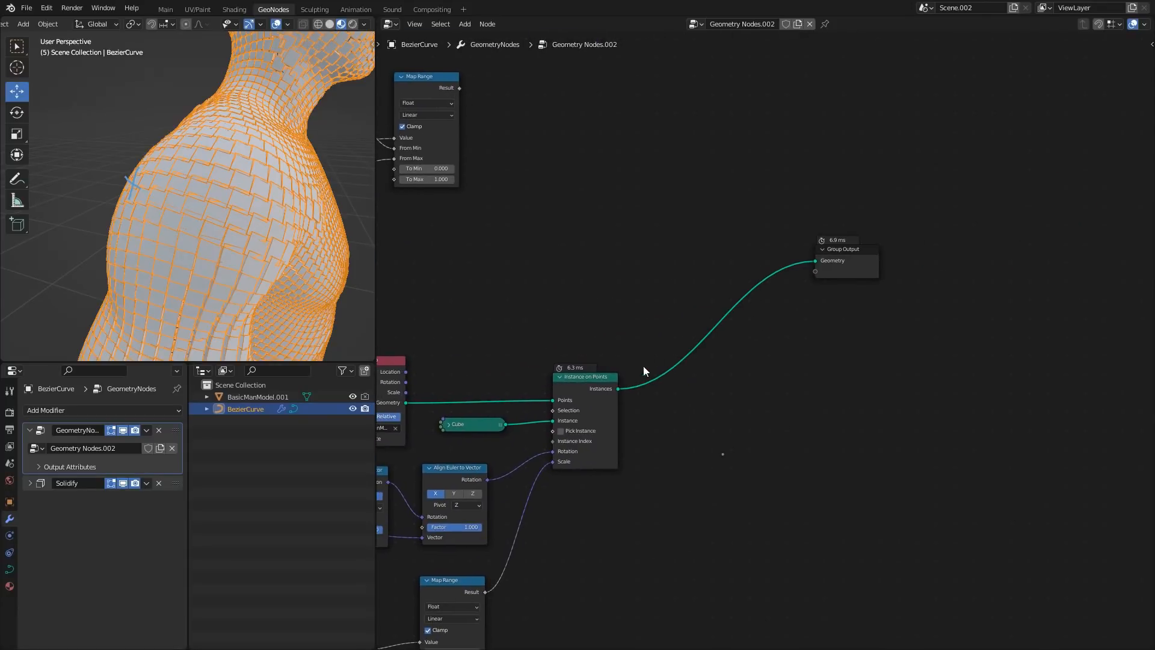
{"action": "scroll", "coordinate": [275, 235], "scroll_direction": "down", "scroll_amount": 8}
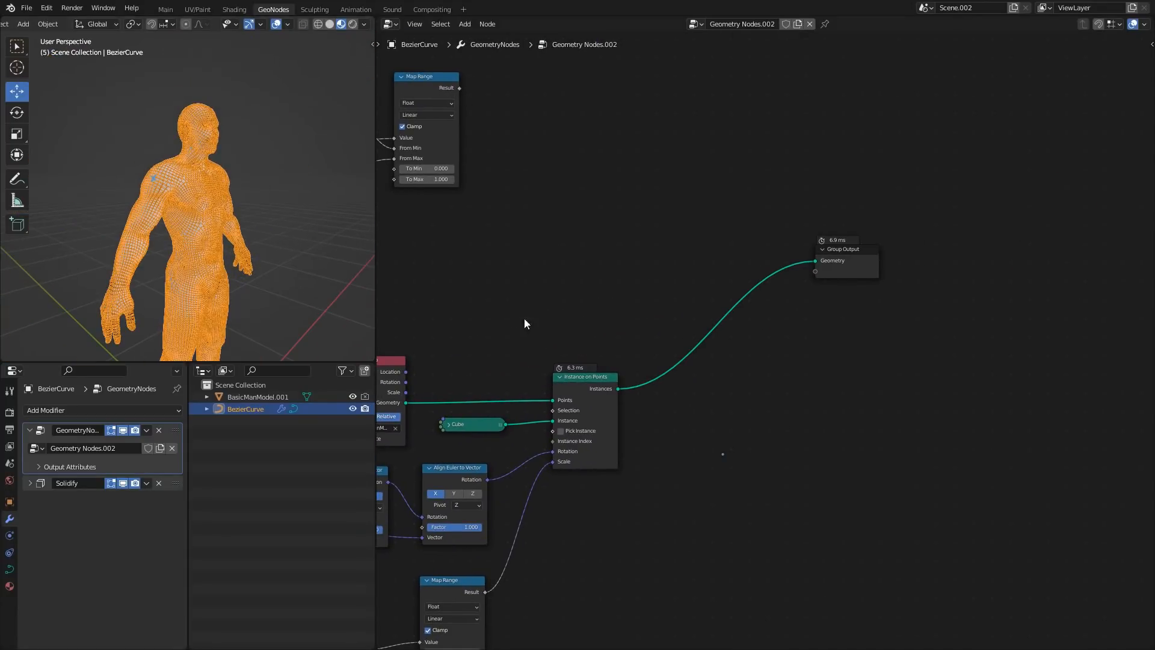
{"action": "middle_click_drag", "start_coordinate": [525, 318], "coordinate": [828, 296]}
{"action": "middle_click_drag", "start_coordinate": [181, 234], "coordinate": [259, 237]}
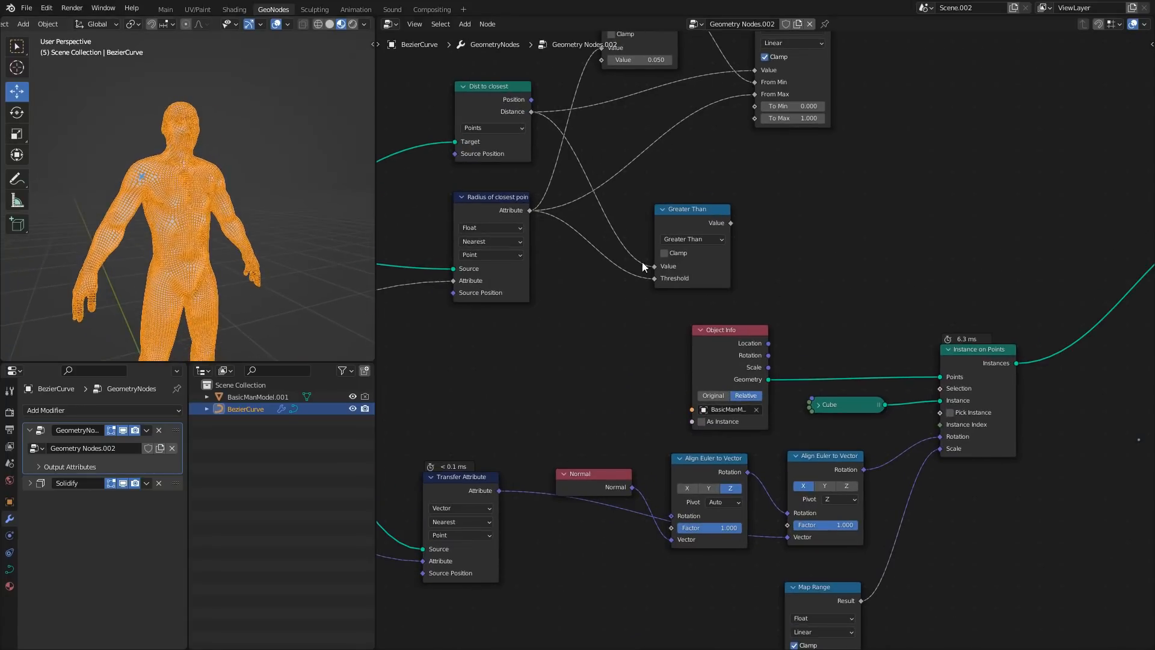
{"action": "scroll", "coordinate": [645, 258], "scroll_direction": "up", "scroll_amount": 2}
{"action": "left_click_drag", "start_coordinate": [682, 206], "coordinate": [866, 237]}
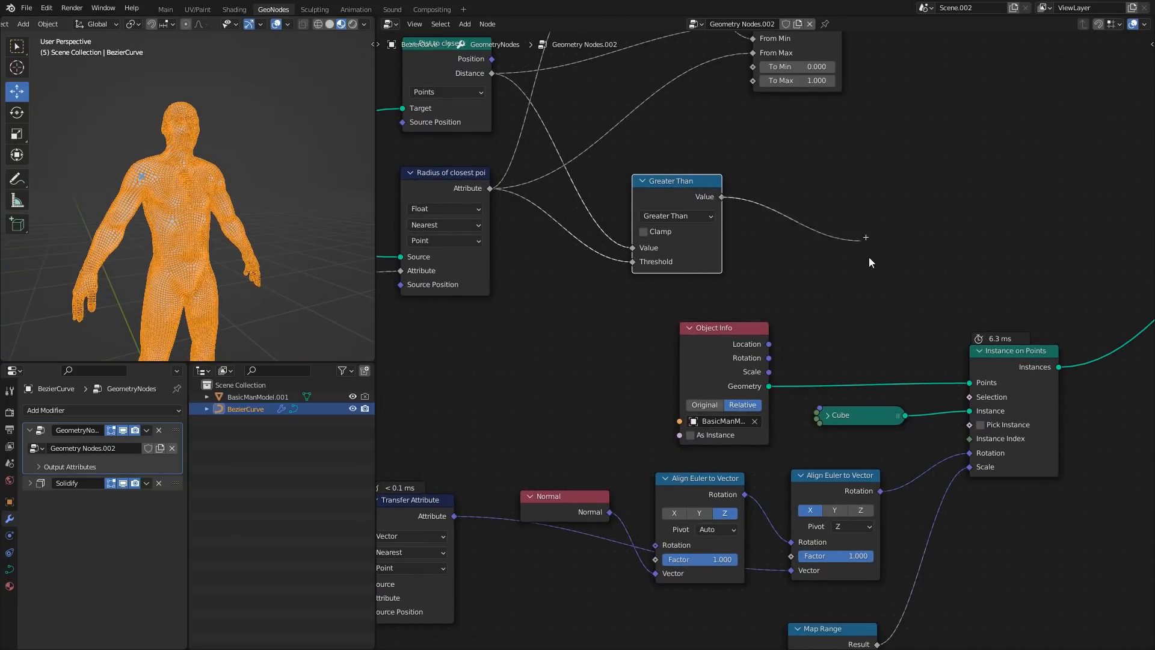
{"action": "left_click_drag", "start_coordinate": [968, 398], "coordinate": [969, 396]}
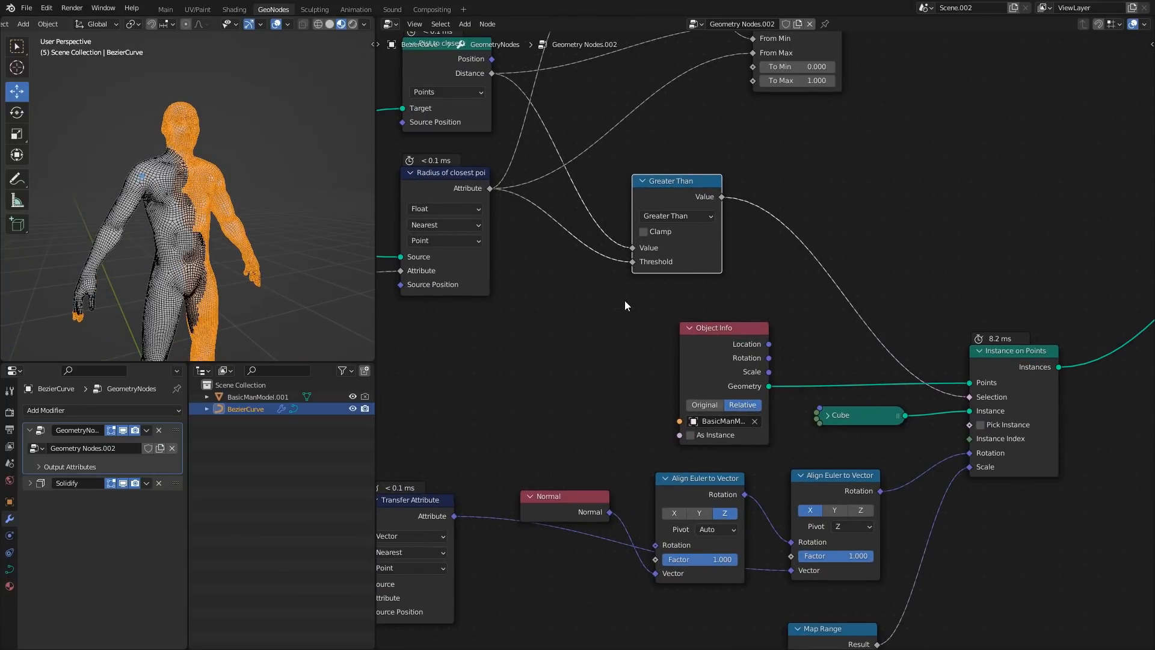
- Change the Greater Than math node's operation to Less Than
{"action": "scroll", "coordinate": [644, 271], "scroll_direction": "up", "scroll_amount": 1}
{"action": "left_click", "coordinate": [670, 210]}
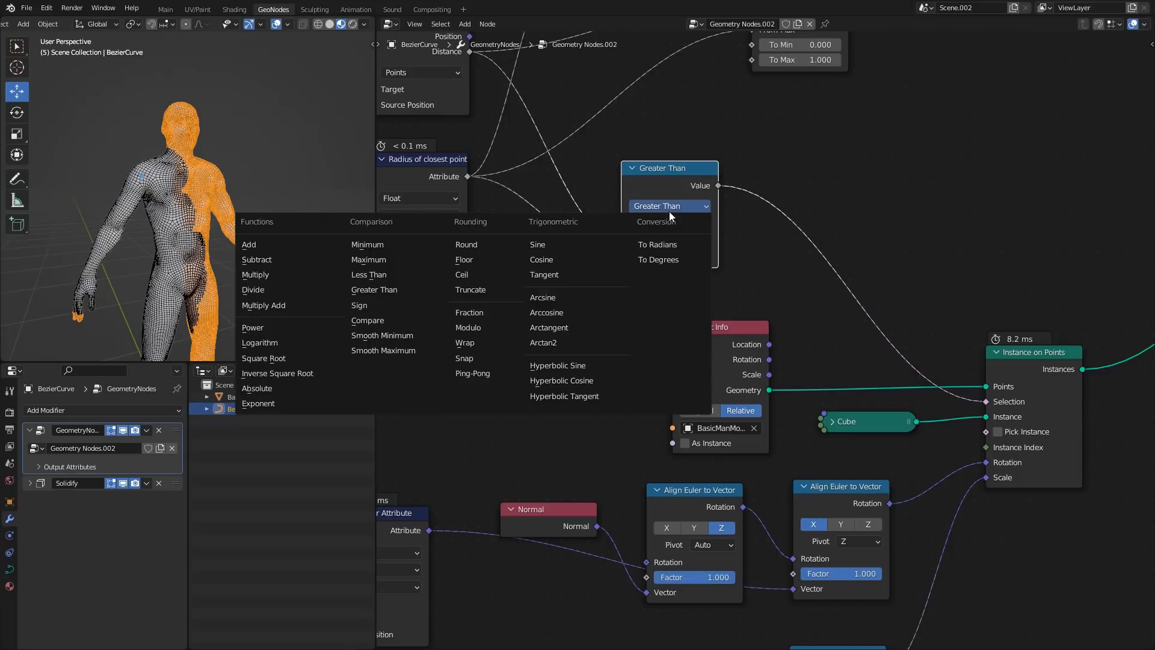
{"action": "left_click", "coordinate": [390, 276]}
- In Edit Mode, delete the Bezier curve's control points over the man's hip and leg
{"action": "mouse_move", "coordinate": [181, 234]}
{"action": "middle_mouse_down"}
{"action": "mouse_move", "coordinate": [252, 211]}
{"action": "mouse_move", "coordinate": [155, 239]}
{"action": "mouse_move", "coordinate": [176, 305]}
{"action": "middle_mouse_up"}
{"action": "key", "text": "Tab"}
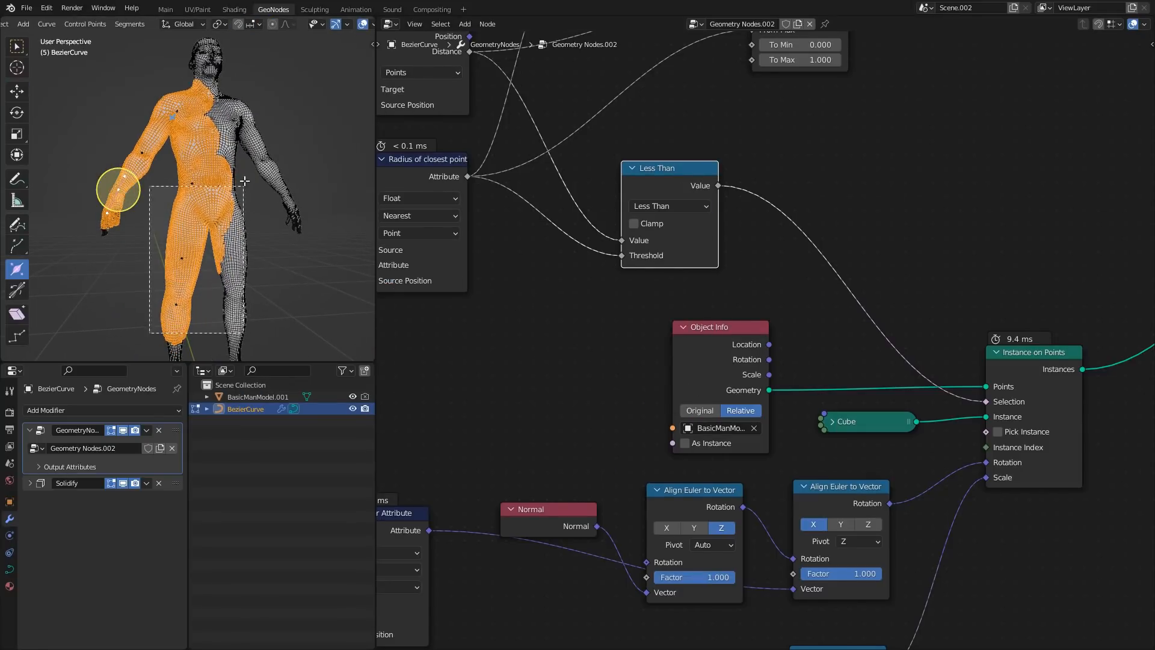
{"action": "key", "text": "x"}
{"action": "left_click", "coordinate": [222, 174]}
- Enlarge the radius of the curve's selected shoulder point with Shrink/Fatten by a factor of about 1.63
{"action": "scroll", "coordinate": [190, 109], "scroll_direction": "up", "scroll_amount": 5}
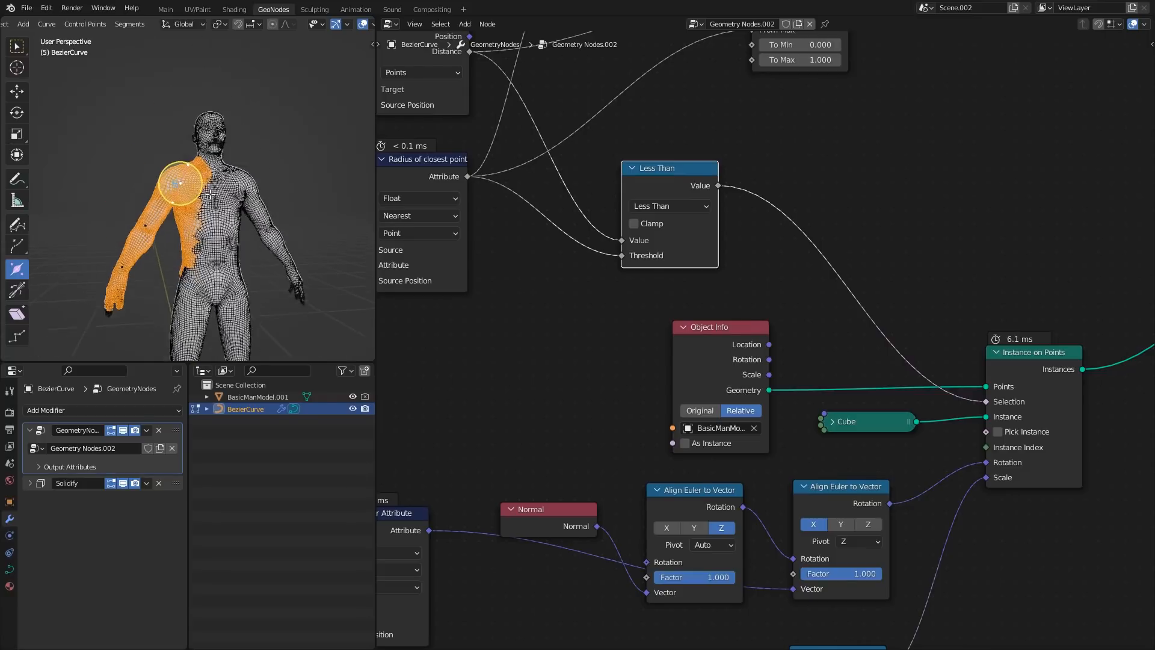
{"action": "key", "text": "alt+s"}
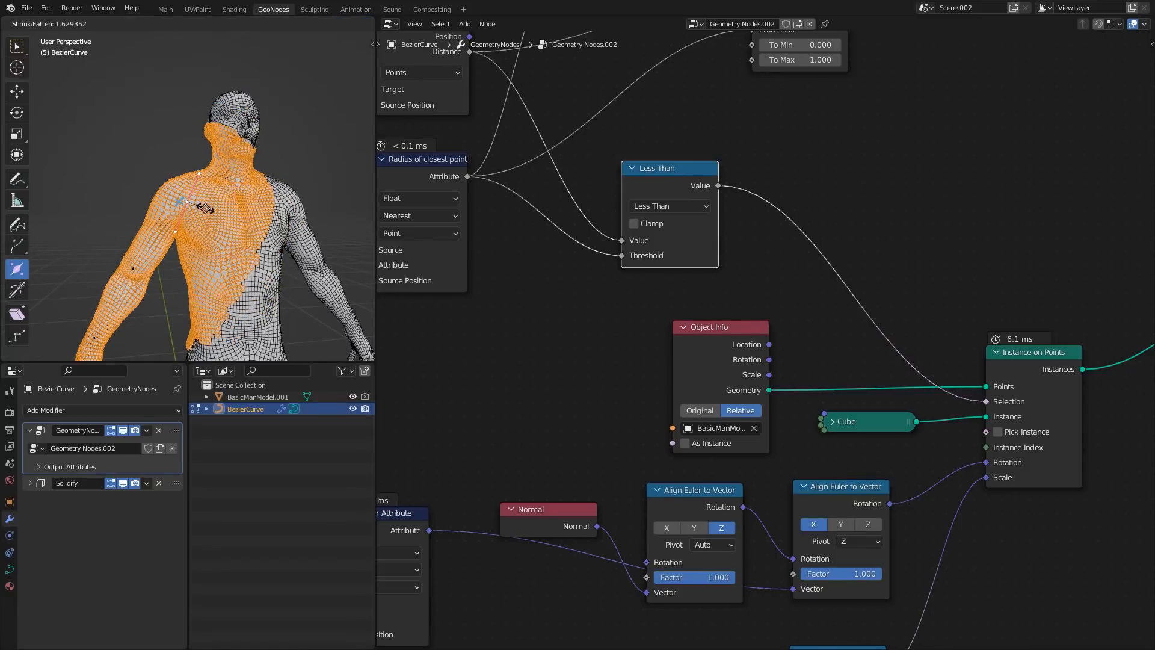
{"action": "left_click", "coordinate": [204, 208]}
{"action": "scroll", "coordinate": [246, 225], "scroll_direction": "up", "scroll_amount": 3}
{"action": "middle_click_drag", "start_coordinate": [257, 213], "coordinate": [250, 186]}
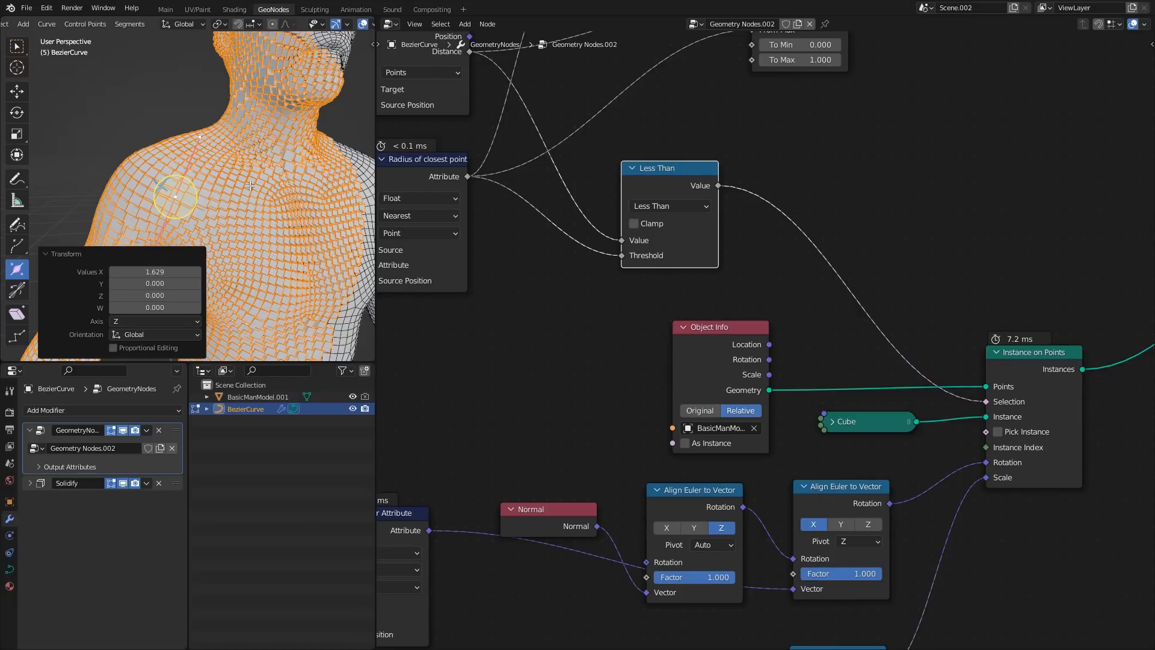
{"action": "middle_click_drag", "start_coordinate": [250, 185], "coordinate": [238, 180]}
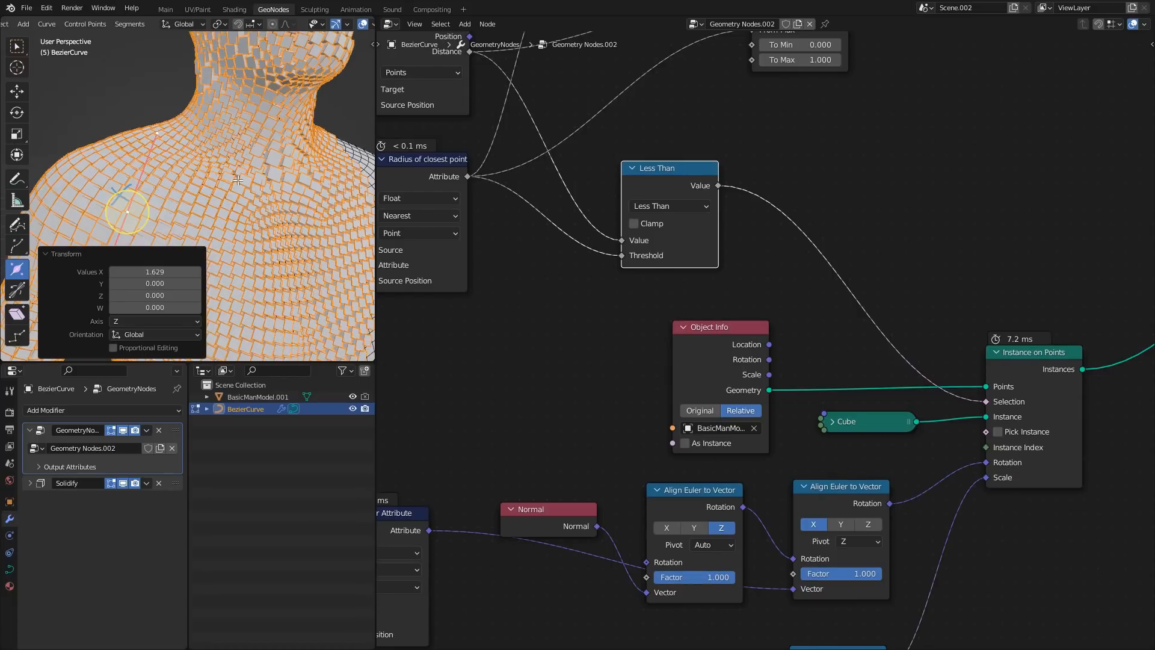
- Move the Group Output node farther away from Instance on Points to make room between them
{"action": "middle_click_drag", "start_coordinate": [786, 307], "coordinate": [338, 341]}
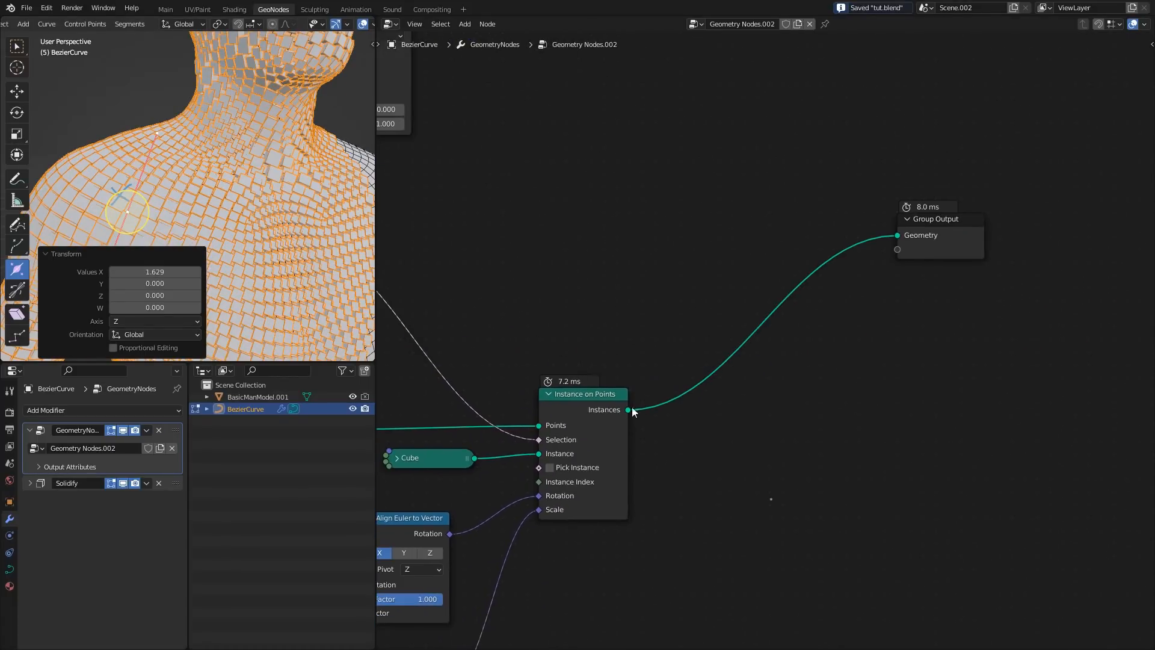
{"action": "scroll", "coordinate": [842, 253], "scroll_direction": "down", "scroll_amount": 1}
{"action": "key", "text": "g"}
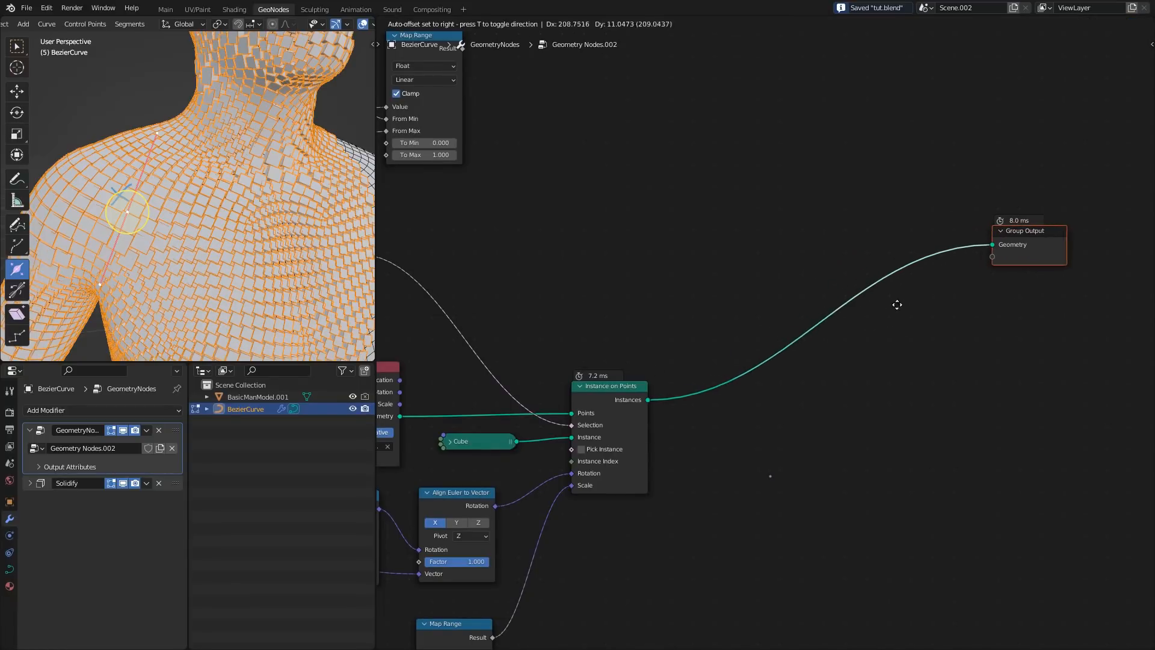
{"action": "left_click", "coordinate": [897, 305]}
{"action": "middle_click_drag", "start_coordinate": [743, 286], "coordinate": [731, 303]}
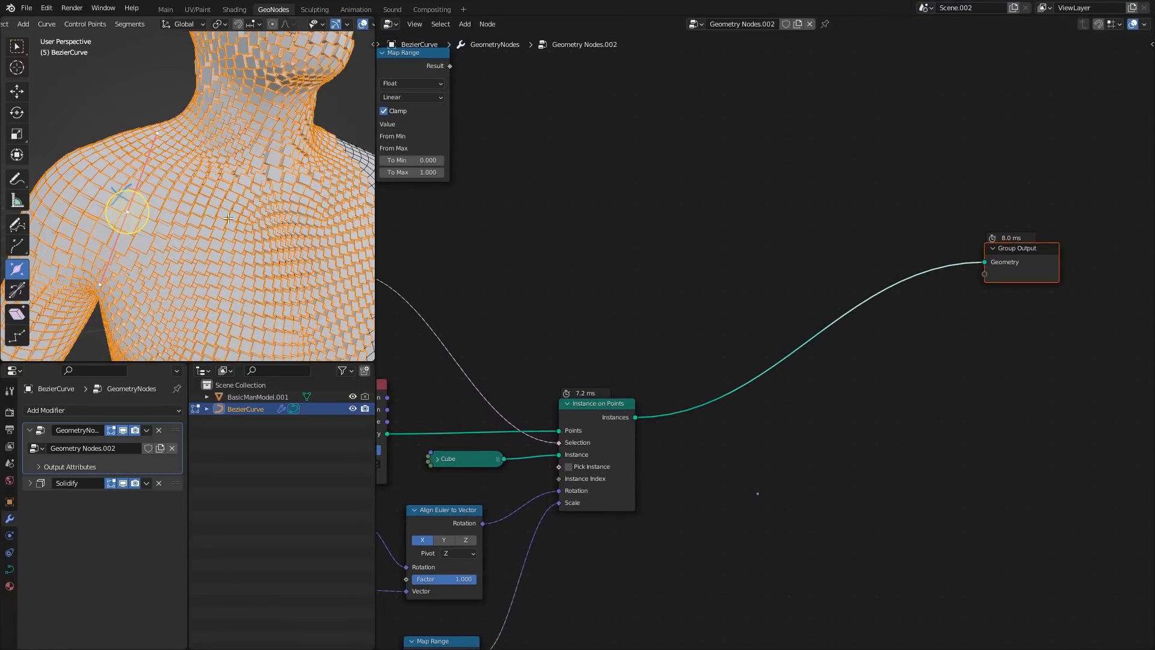
- Insert a Translate Instances node on the link between Instance on Points and Group Output
{"action": "scroll", "coordinate": [568, 381], "scroll_direction": "down", "scroll_amount": 1}
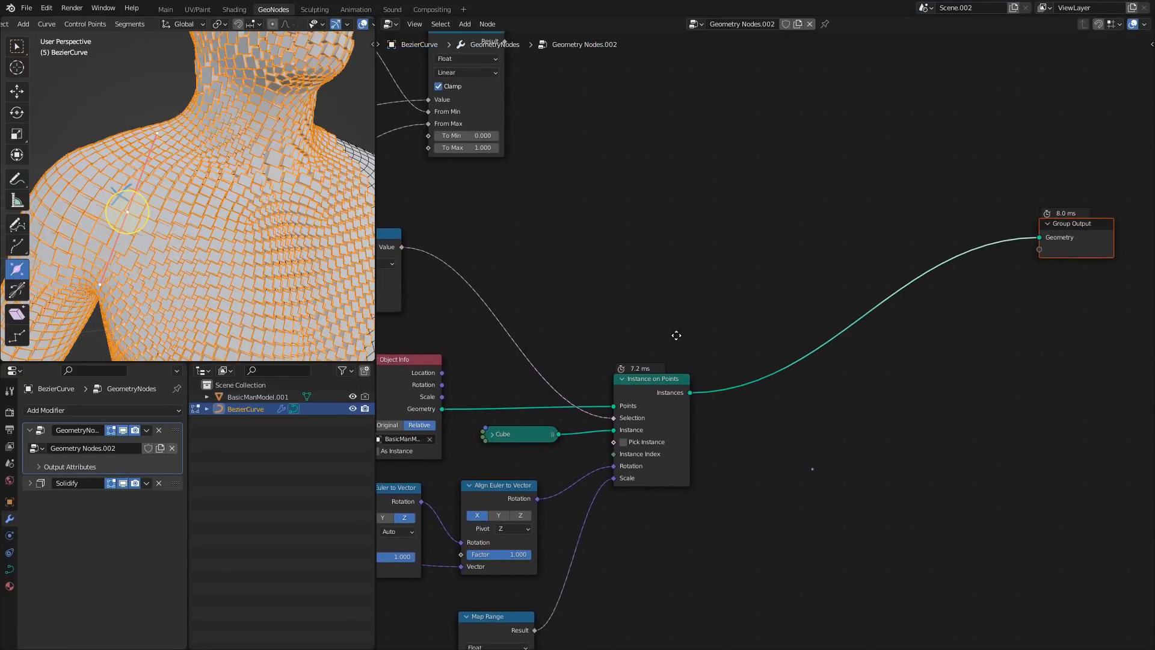
{"action": "scroll", "coordinate": [802, 396], "scroll_direction": "up", "scroll_amount": 1}
{"action": "key", "text": "shift+a"}
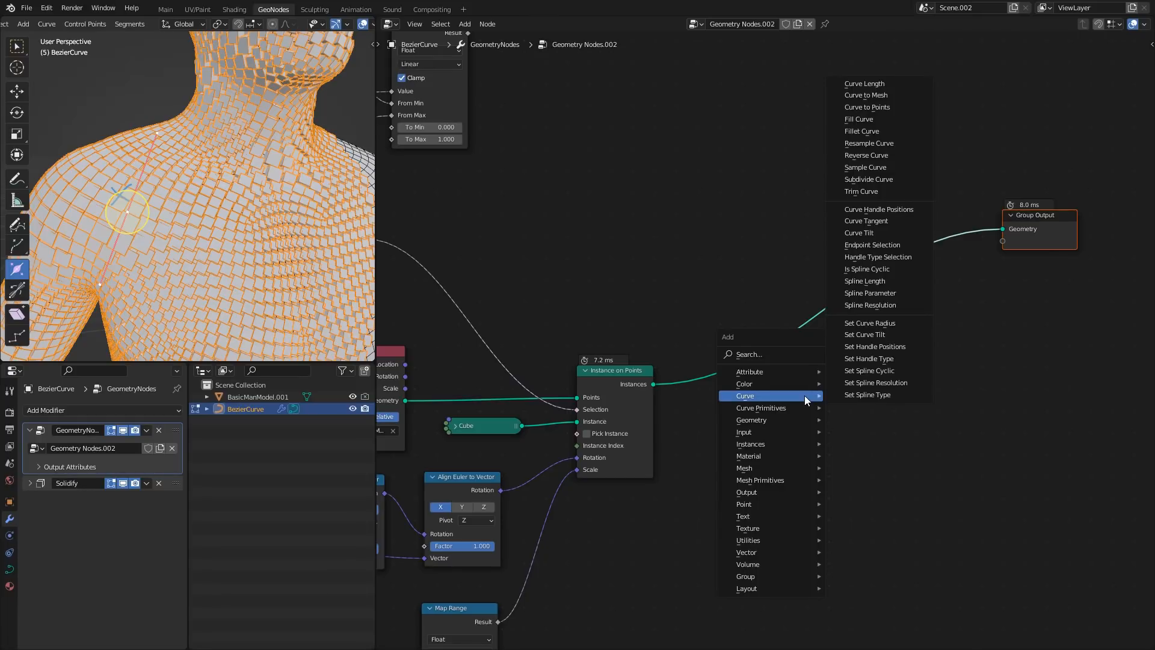
{"action": "type", "text": "tran"}
{"action": "key", "text": "Down"}
{"action": "key", "text": "Down"}
{"action": "key", "text": "Return"}
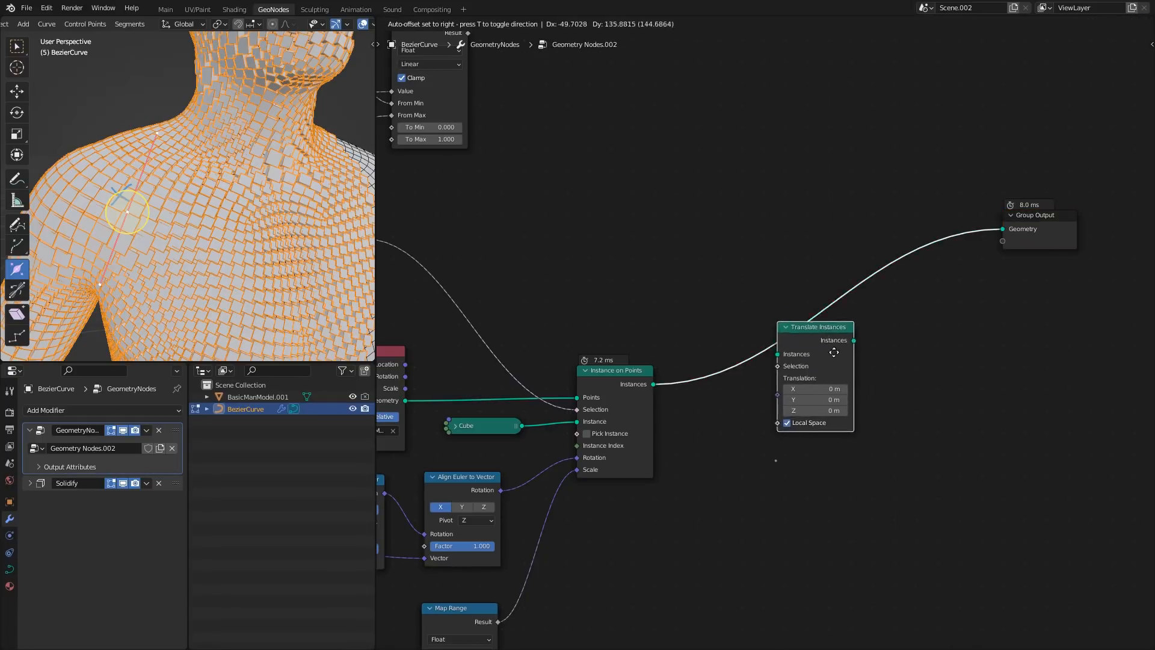
{"action": "left_click", "coordinate": [734, 325]}
- Add a Math node set to Add beside the upper Map Range node and connect Map Range's Result to its first Value
{"action": "middle_click_drag", "start_coordinate": [681, 298], "coordinate": [829, 448]}
{"action": "middle_click_drag", "start_coordinate": [681, 272], "coordinate": [581, 278]}
{"action": "left_click", "coordinate": [673, 327]}
{"action": "key", "text": "shift+a"}
{"action": "type", "text": "smat"}
{"action": "key", "text": "Return"}
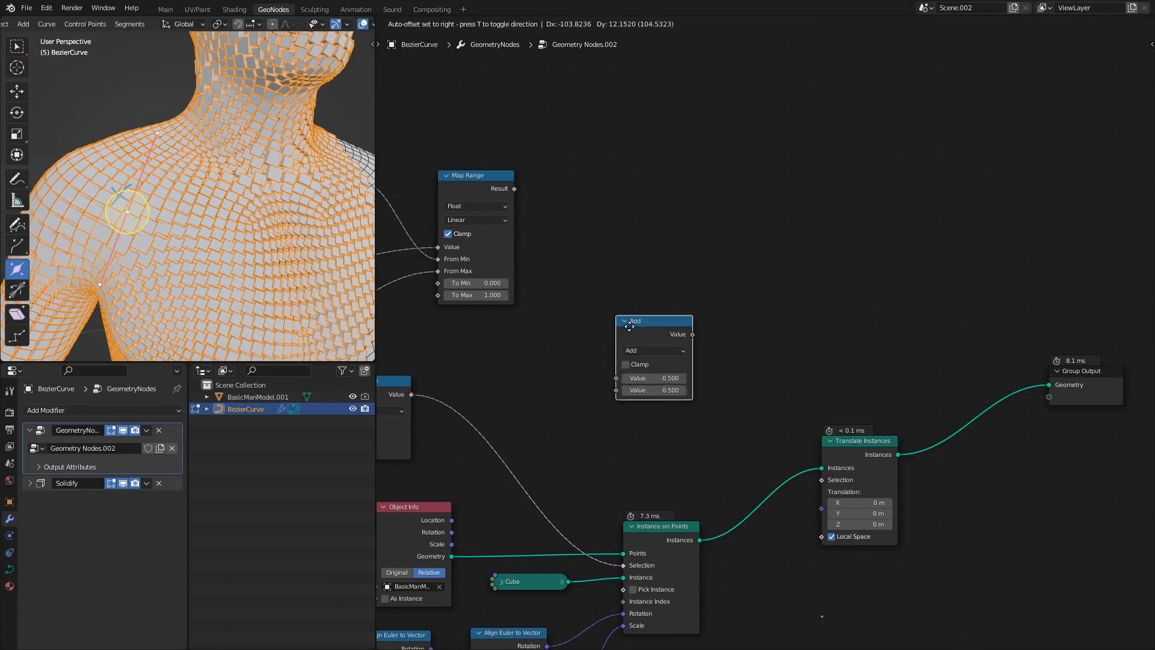
{"action": "left_click", "coordinate": [589, 318]}
{"action": "left_click_drag", "start_coordinate": [510, 192], "coordinate": [579, 375]}
- Place a new Normal node just beneath the Add node
{"action": "key", "text": "shift+a"}
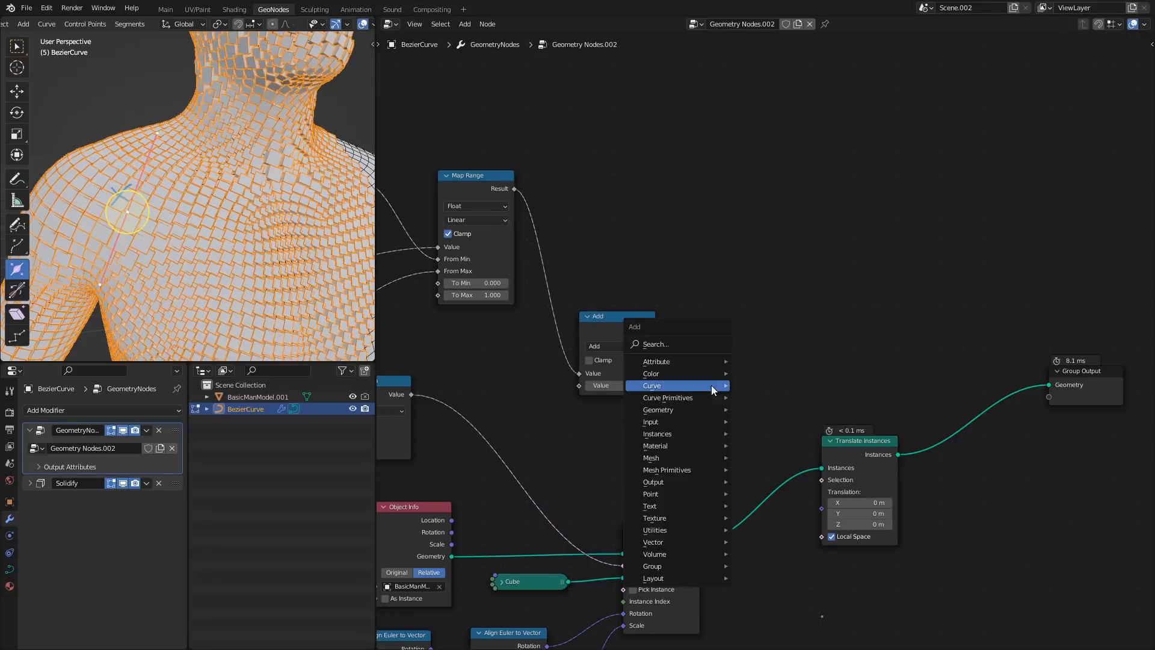
{"action": "type", "text": "snor"}
{"action": "key", "text": "Return"}
{"action": "left_click", "coordinate": [592, 460]}
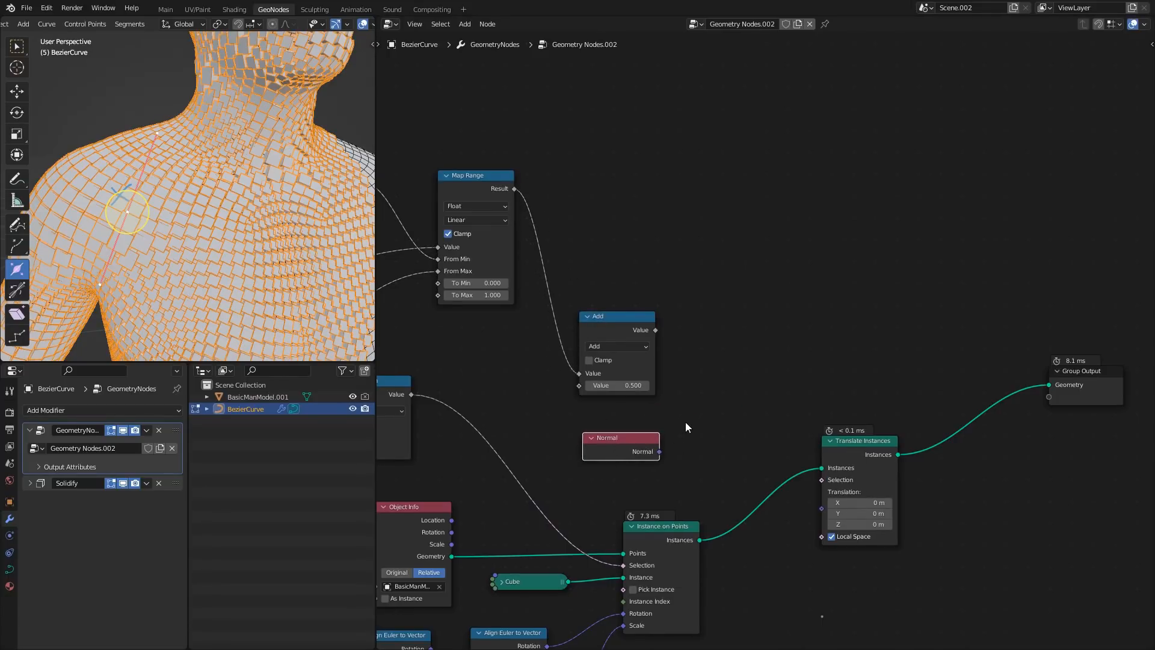
- Add an unlinked Vector Math node set to Scale, with the new Normal node's output feeding its Vector input
{"action": "key", "text": "shift+a"}
{"action": "type", "text": "svec"}
{"action": "key", "text": "Down"}
{"action": "key", "text": "Return"}
{"action": "left_click", "coordinate": [776, 390]}
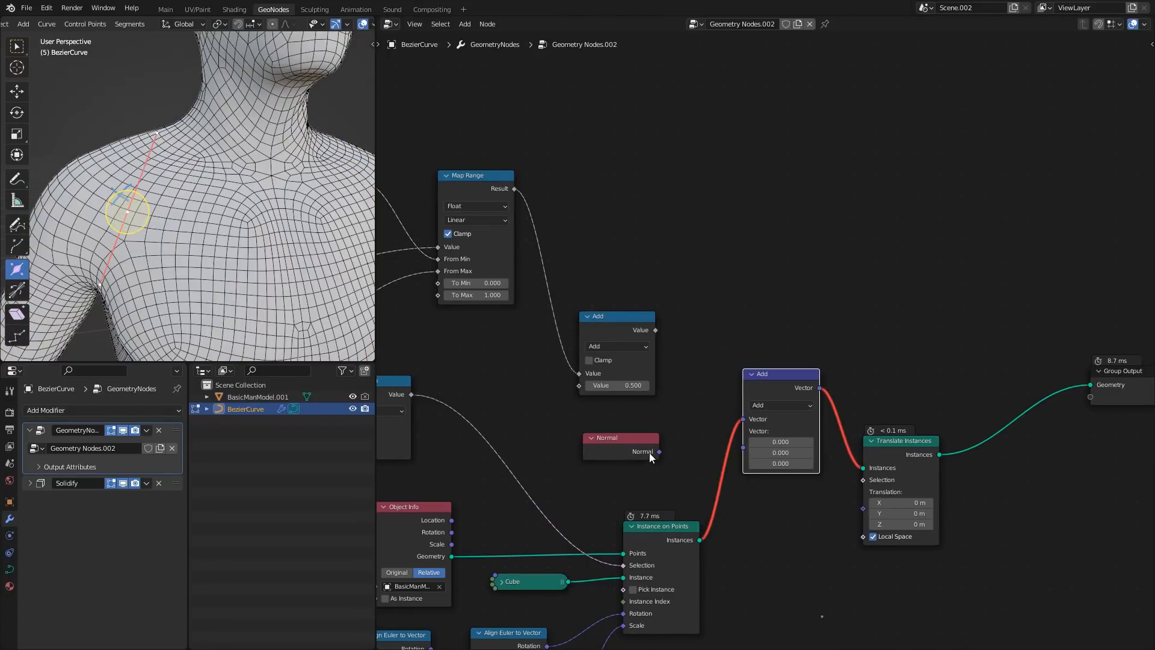
{"action": "left_click_drag", "start_coordinate": [775, 382], "coordinate": [768, 317], "text": "alt"}
{"action": "left_click_drag", "start_coordinate": [660, 452], "coordinate": [737, 371]}
{"action": "left_click", "coordinate": [771, 339]}
{"action": "left_click", "coordinate": [773, 519]}
- Connect the Scale node's Vector to Translate Instances' Translation, and the Add node's Value to the Scale input
{"action": "left_click_drag", "start_coordinate": [812, 335], "coordinate": [783, 383]}
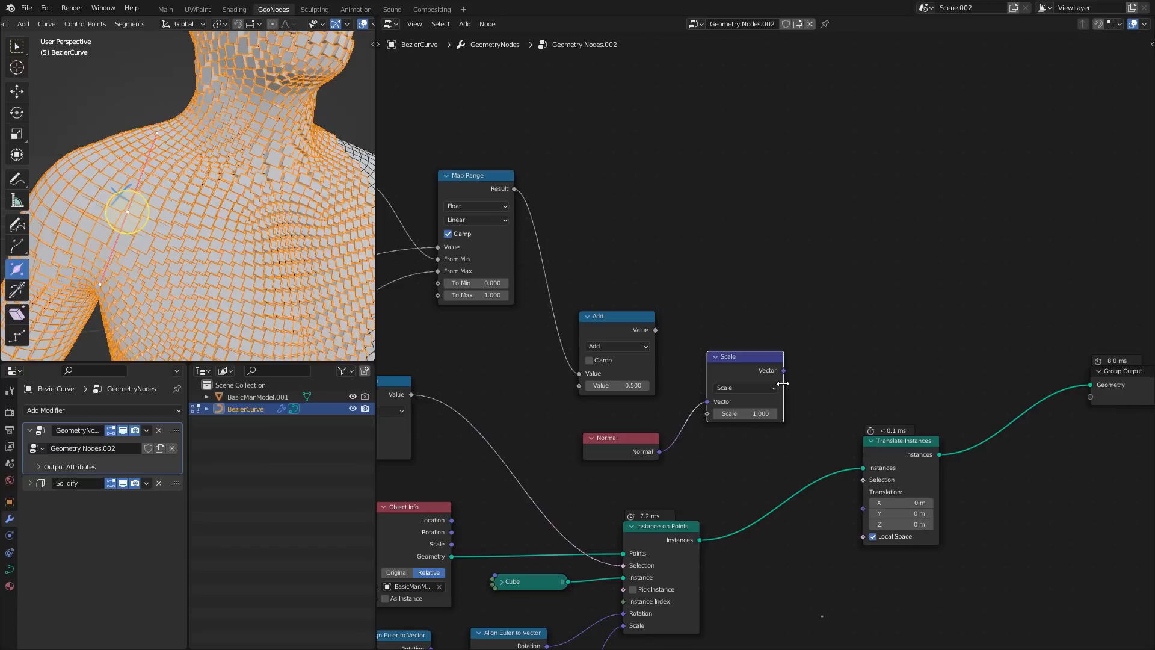
{"action": "left_click_drag", "start_coordinate": [864, 512], "coordinate": [864, 510]}
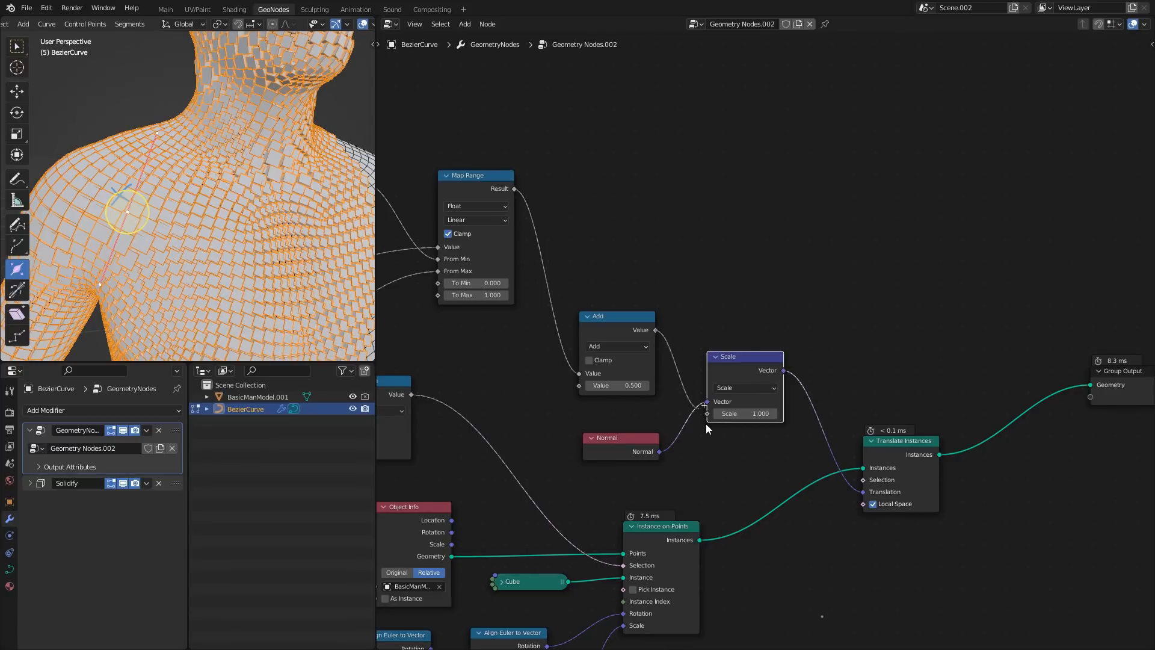
{"action": "left_click_drag", "start_coordinate": [706, 424], "coordinate": [707, 414]}
- Shrink the selected shoulder point's curve radius with Shrink/Fatten by a factor of about 0.48
{"action": "middle_click_drag", "start_coordinate": [593, 344], "coordinate": [727, 374]}
{"action": "scroll", "coordinate": [147, 199], "scroll_direction": "down", "scroll_amount": 5}
{"action": "key", "text": "alt+s"}
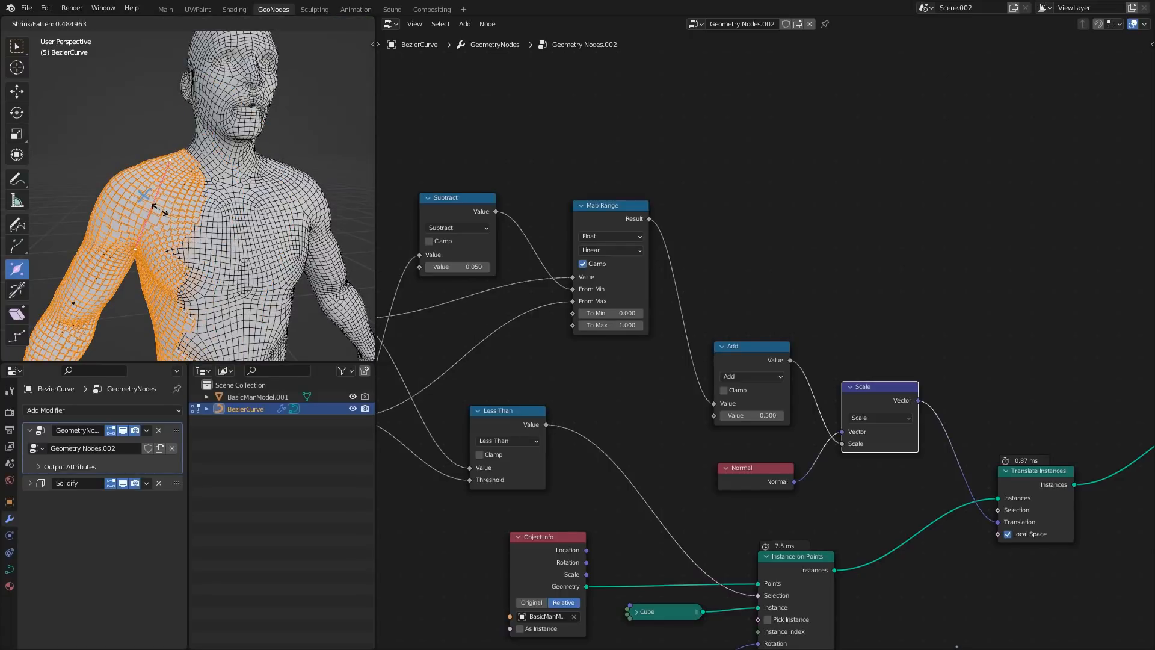
{"action": "left_click", "coordinate": [159, 210]}
- Set the Add node's second value to 1.9
{"action": "scroll", "coordinate": [730, 422], "scroll_direction": "up", "scroll_amount": 1}
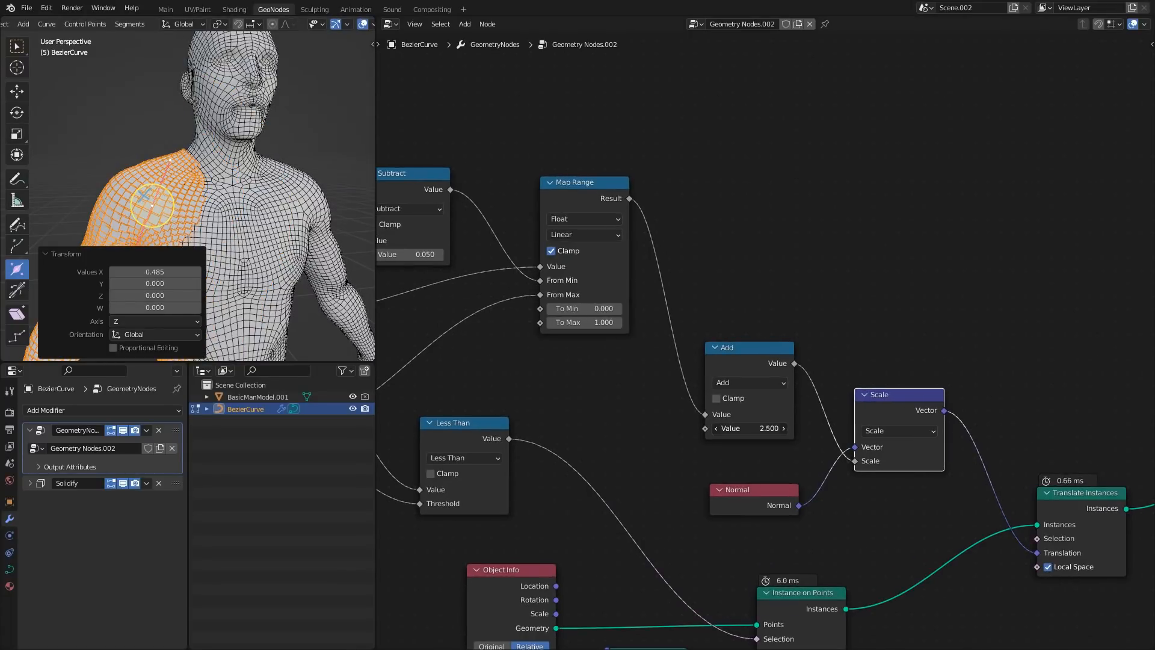
{"action": "middle_click_drag", "start_coordinate": [775, 479], "coordinate": [775, 298]}
{"action": "scroll", "coordinate": [644, 316], "scroll_direction": "down", "scroll_amount": 4}
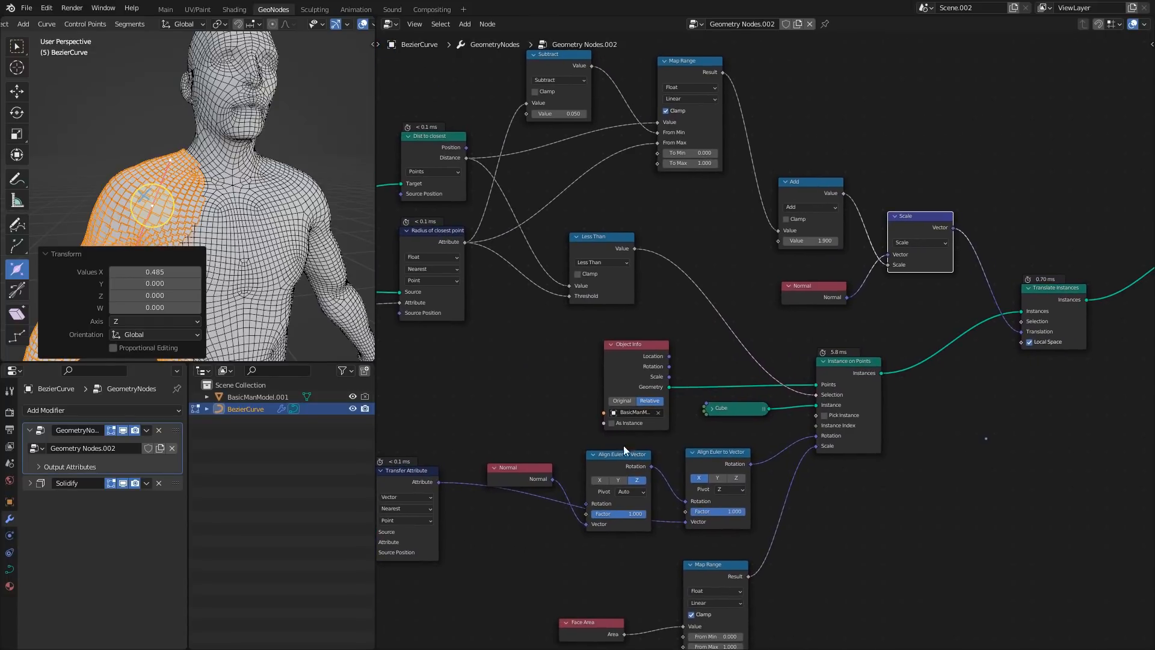
{"action": "left_click_drag", "start_coordinate": [623, 455], "coordinate": [624, 446]}
- Delete the Normal node beneath the Add node and the vector Scale node feeding Translate Instances
{"action": "middle_click_drag", "start_coordinate": [903, 311], "coordinate": [717, 420]}
{"action": "scroll", "coordinate": [577, 408], "scroll_direction": "up", "scroll_amount": 3}
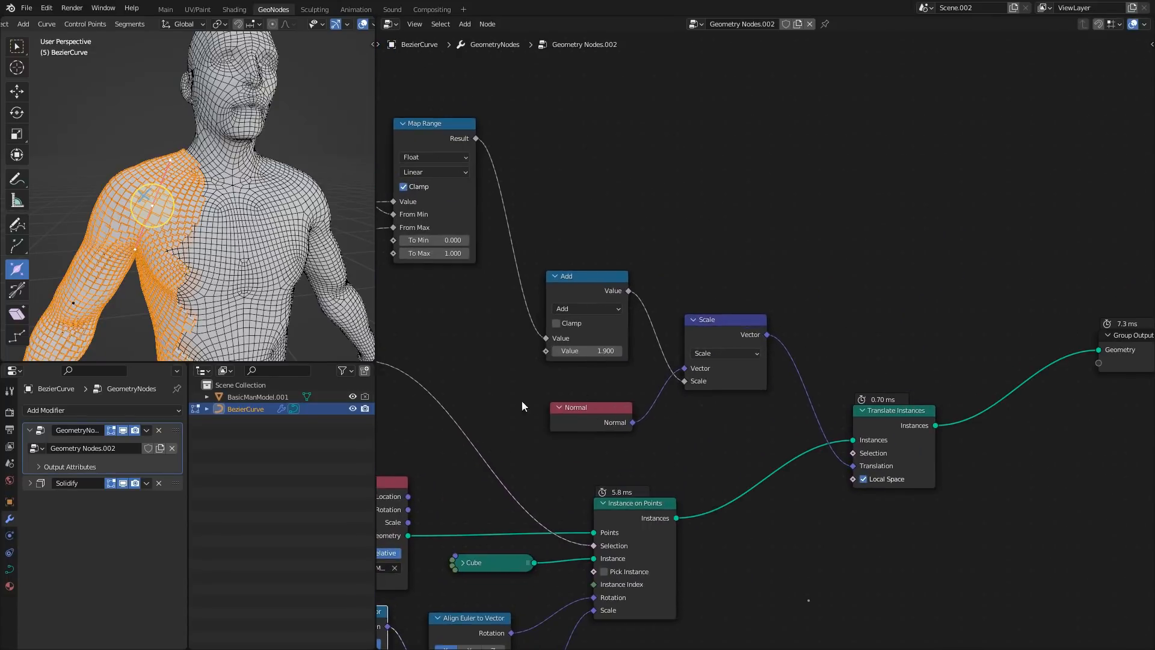
{"action": "left_click", "coordinate": [570, 418]}
{"action": "key", "text": "x"}
{"action": "left_click_drag", "start_coordinate": [737, 332], "coordinate": [741, 329]}
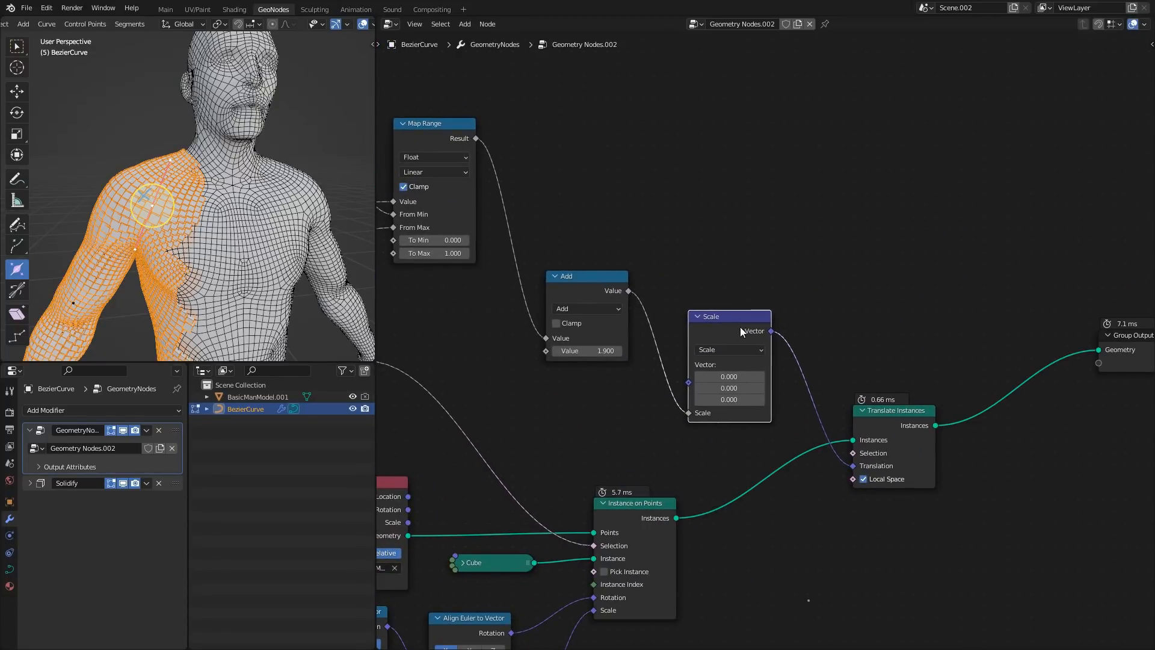
{"action": "scroll", "coordinate": [182, 232], "scroll_direction": "up", "scroll_amount": 3}
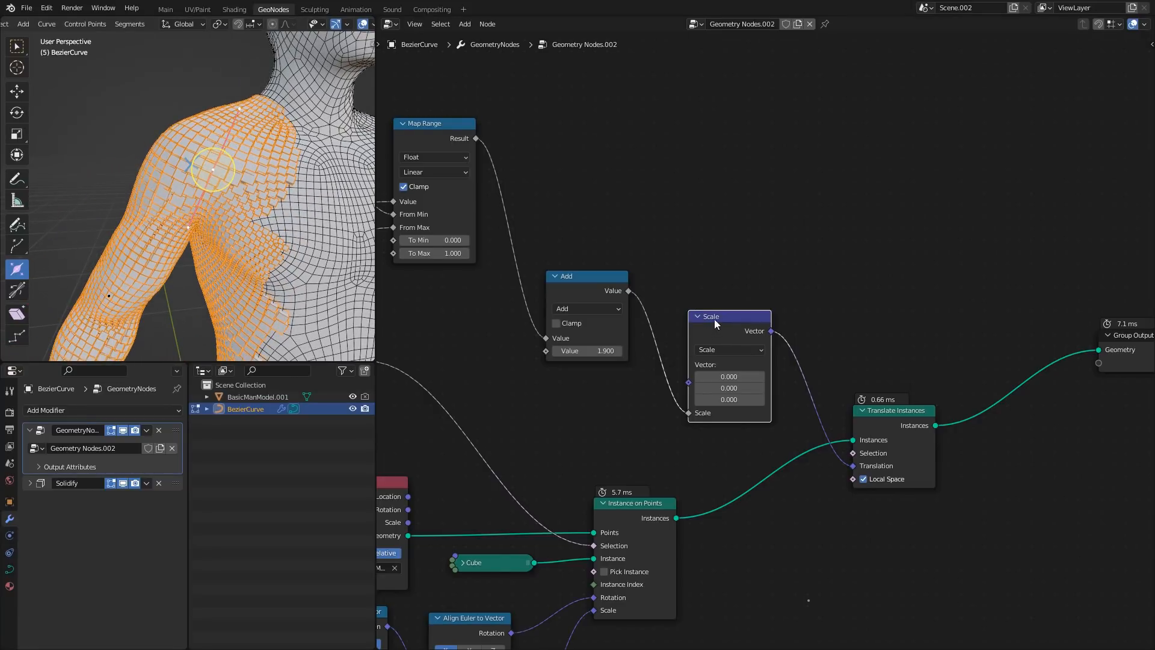
{"action": "left_click_drag", "start_coordinate": [720, 316], "coordinate": [726, 305], "text": "alt"}
{"action": "key", "text": "x"}
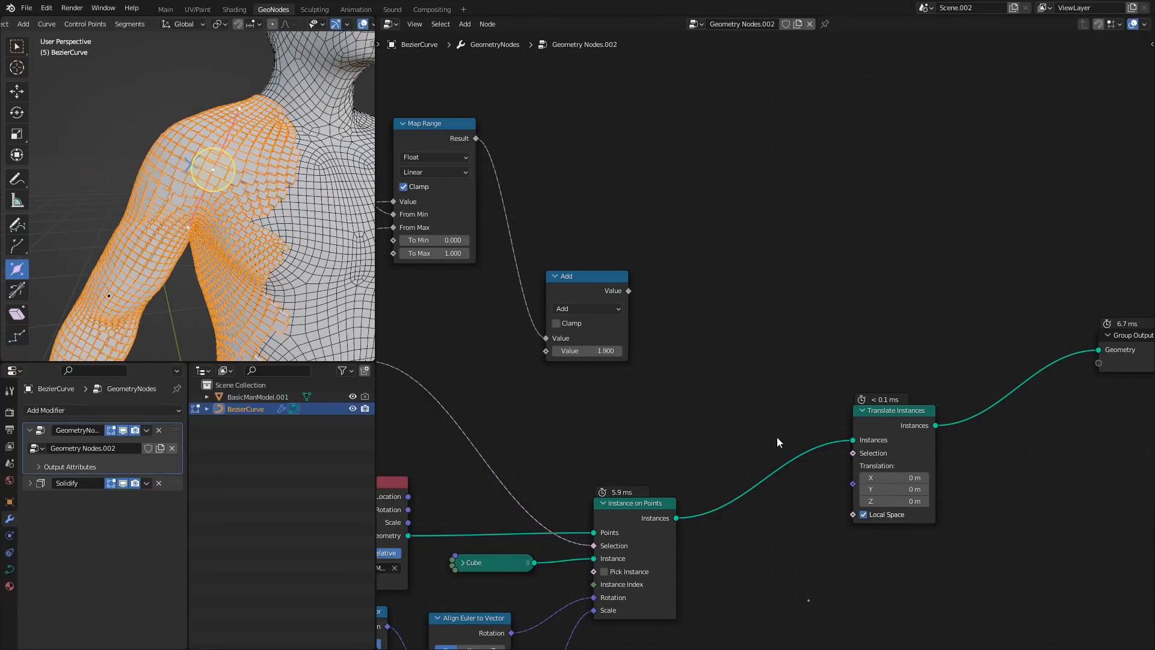
- Try a Z translation of 4.1 m on Translate Instances and reset it to 0 m
{"action": "middle_click_drag", "start_coordinate": [777, 443], "coordinate": [750, 358]}
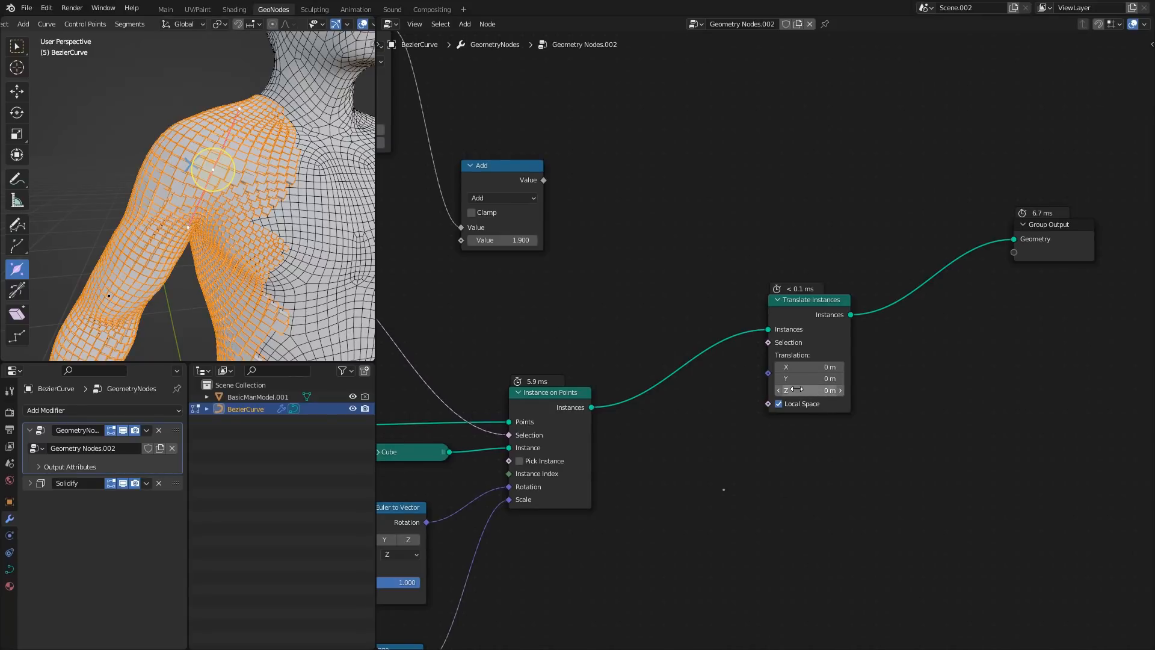
{"action": "left_click_drag", "start_coordinate": [797, 389], "coordinate": [885, 389]}
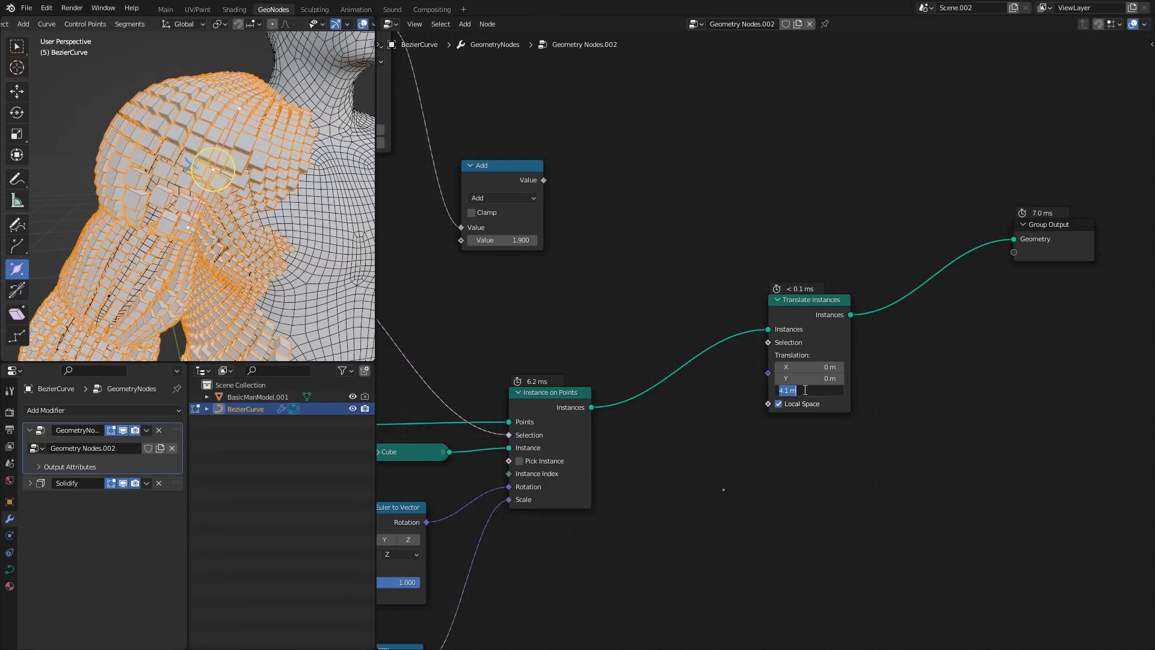
{"action": "type", "text": "0"}
{"action": "key", "text": "Return"}
- Add a Combine XYZ node, feeding the Add node's Value into Z and its Vector into Translate Instances' Translation
{"action": "middle_click_drag", "start_coordinate": [617, 279], "coordinate": [706, 324]}
{"action": "key", "text": "shift+a"}
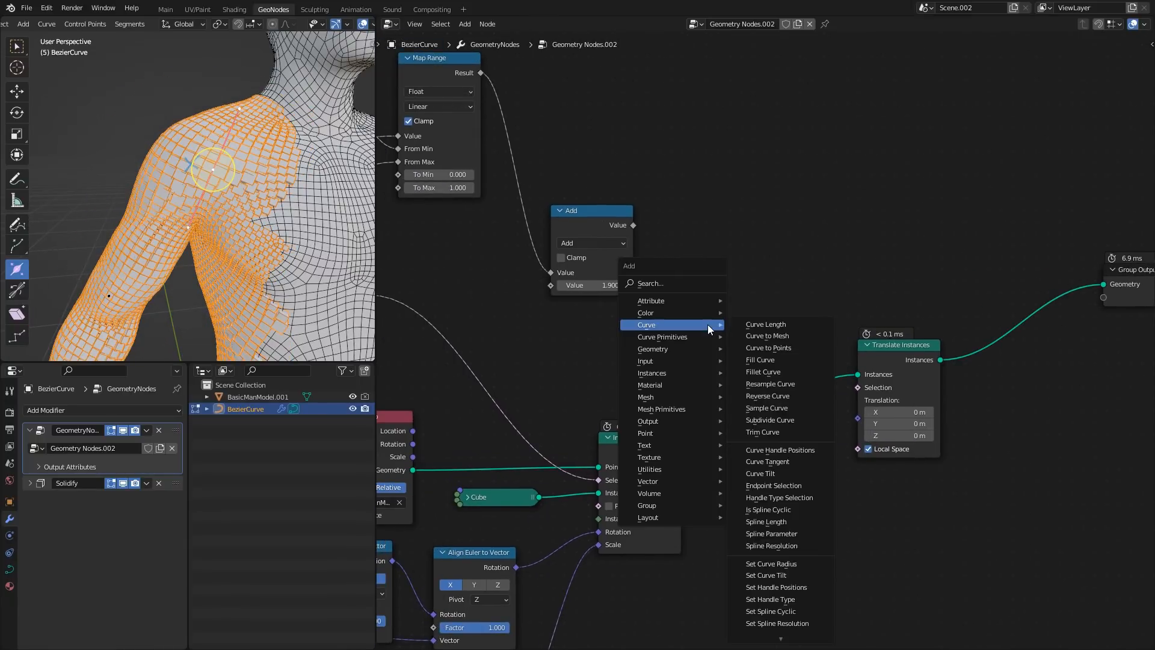
{"action": "type", "text": "s"}
{"action": "type", "text": "combi"}
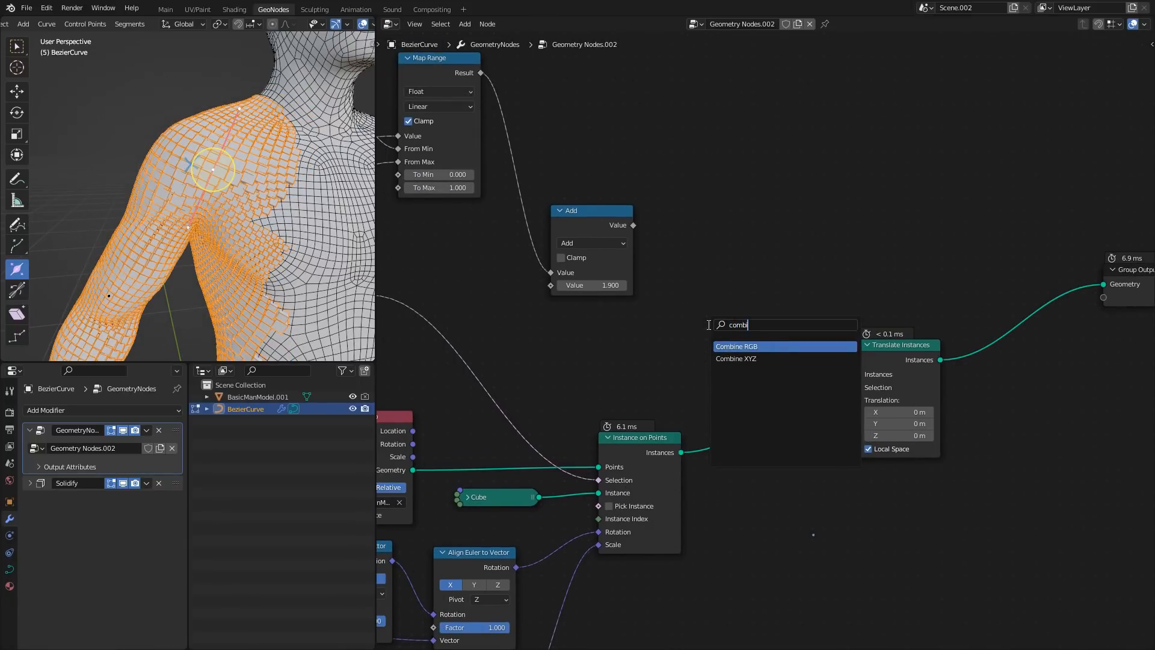
{"action": "left_click", "coordinate": [746, 358]}
{"action": "left_click", "coordinate": [737, 292]}
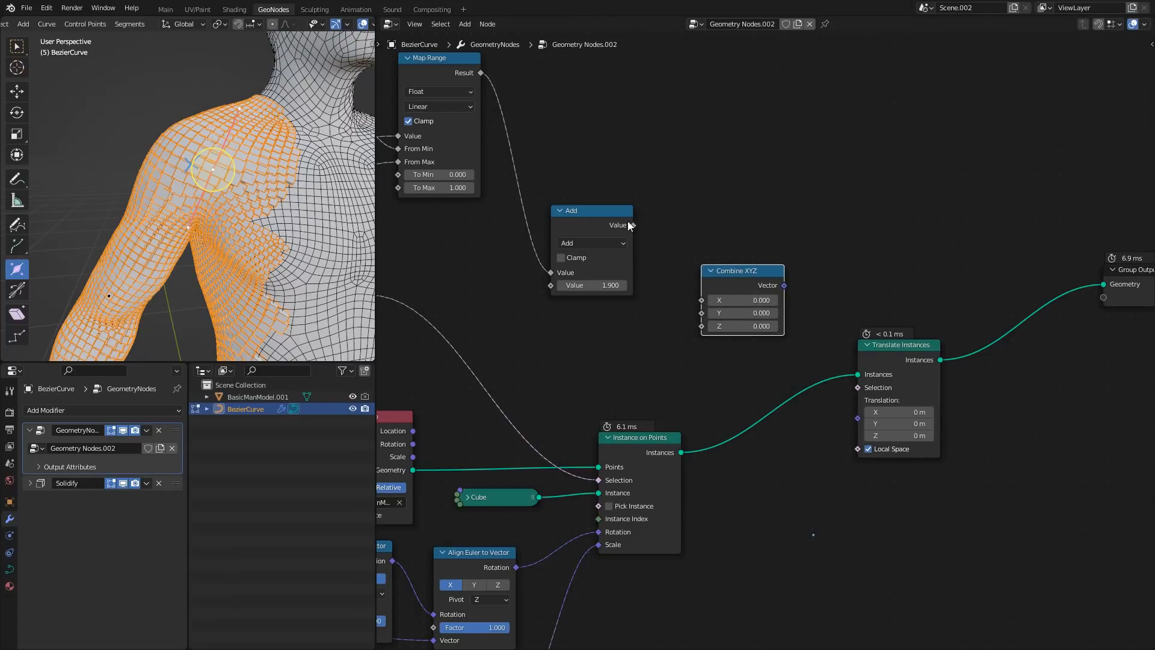
{"action": "left_click_drag", "start_coordinate": [632, 225], "coordinate": [701, 326]}
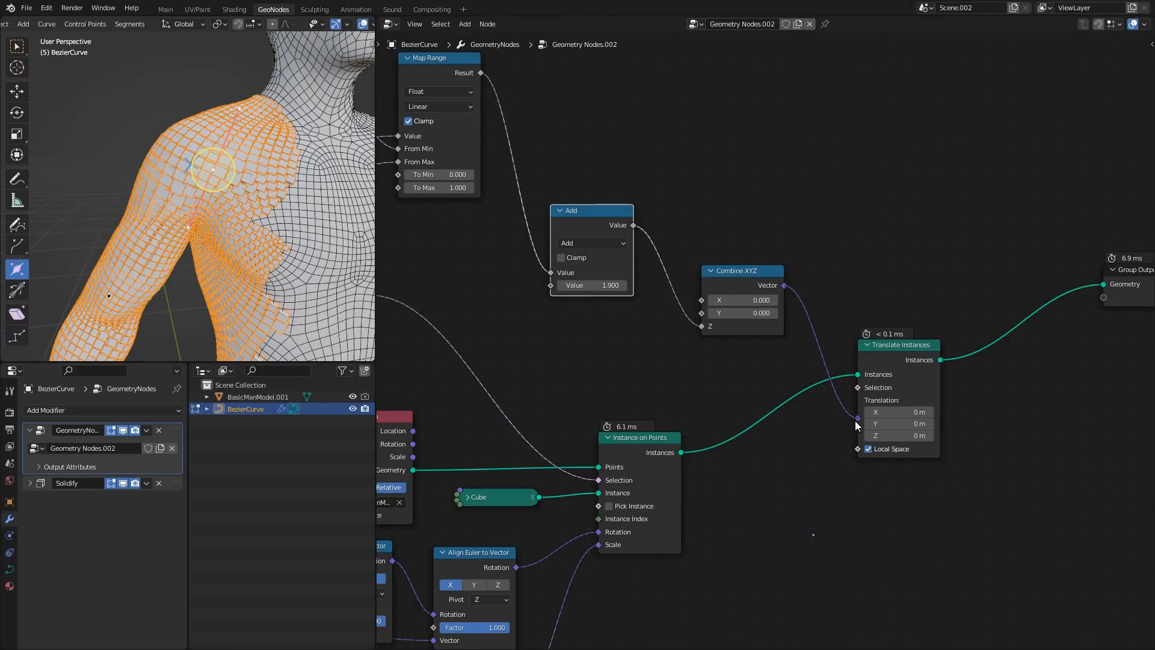
{"action": "left_click_drag", "start_coordinate": [858, 424], "coordinate": [858, 419]}
- Set the Add node's second value to -0.7
{"action": "middle_click_drag", "start_coordinate": [615, 282], "coordinate": [657, 337]}
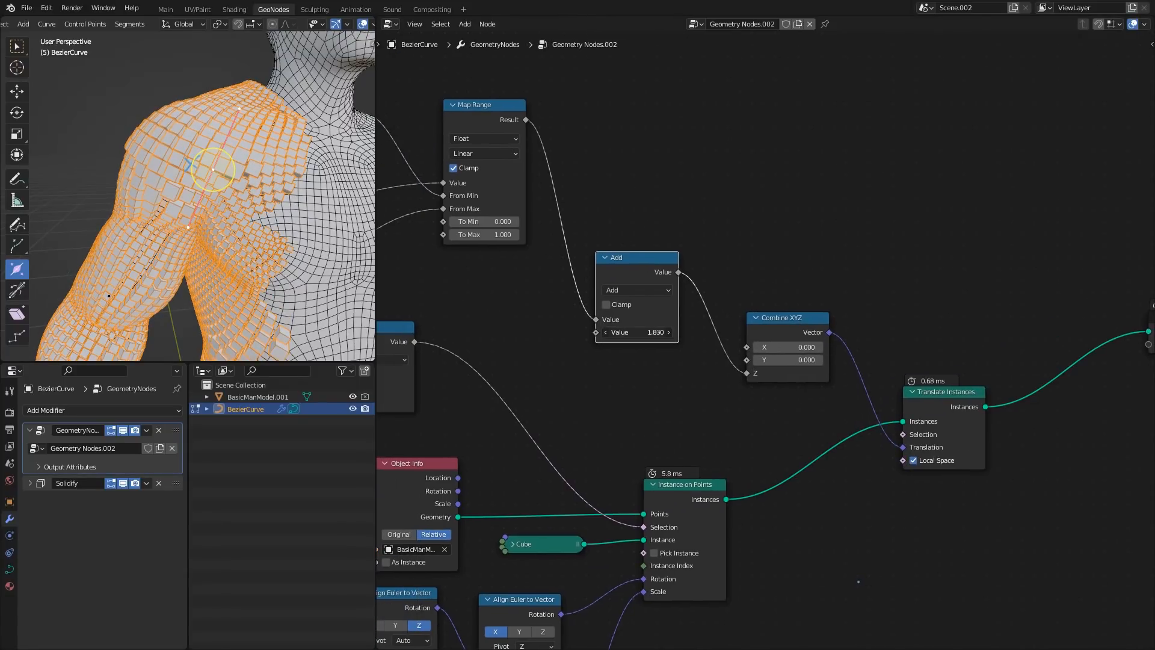
{"action": "left_click_drag", "start_coordinate": [638, 332], "coordinate": [604, 332]}
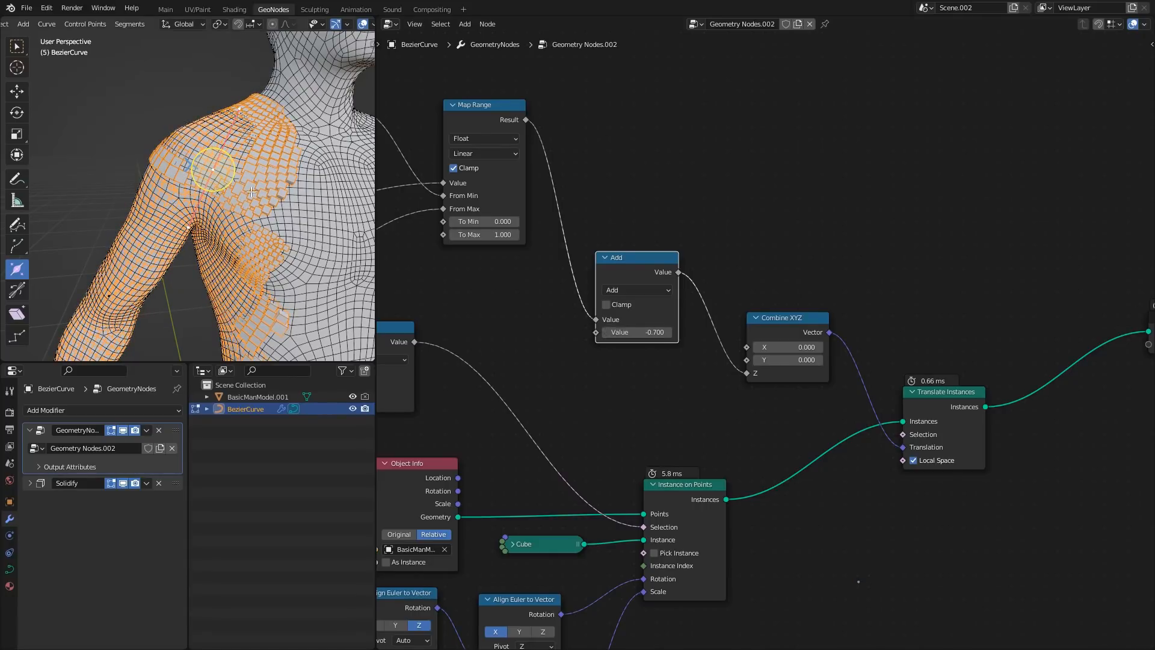
- Hide the viewport overlays and enlarge the selected curve point's radius by a factor of about 1.22
{"action": "left_click_drag", "start_coordinate": [230, 174], "coordinate": [232, 175]}
{"action": "key", "text": "shift+alt+z"}
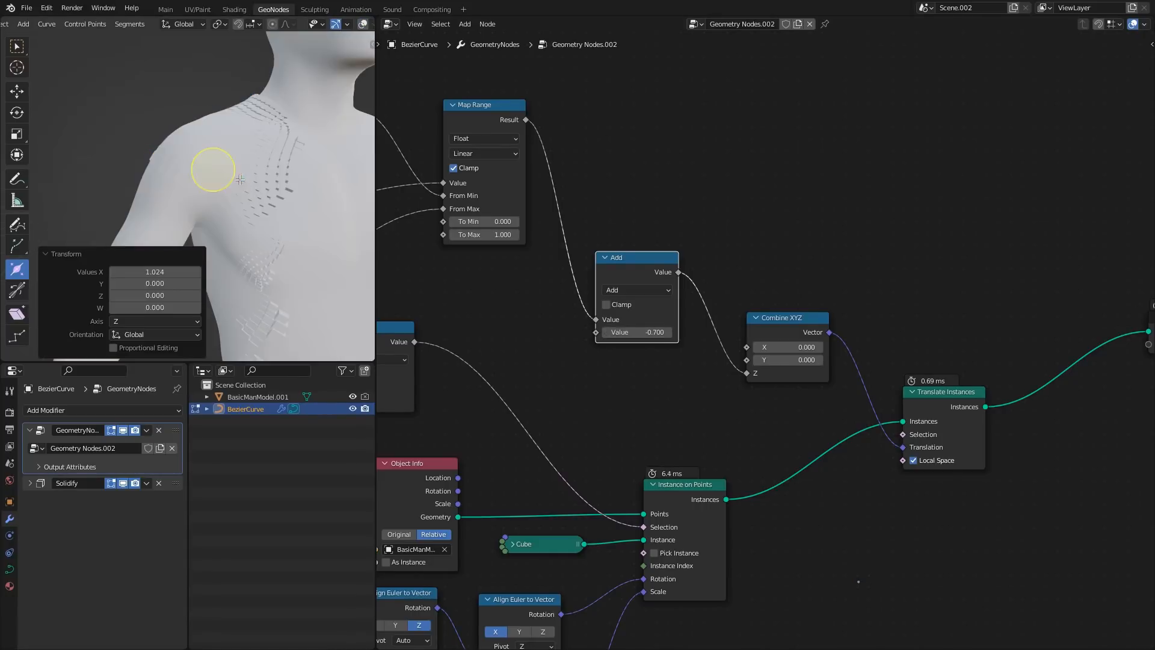
{"action": "key", "text": "alt+s"}
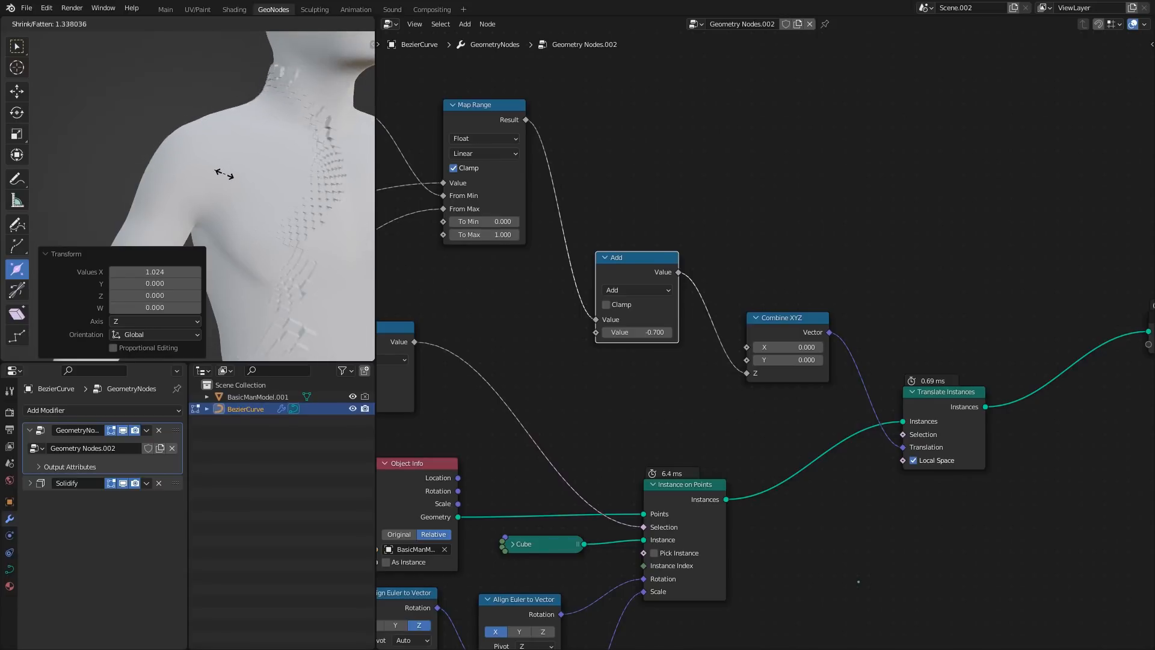
{"action": "left_click", "coordinate": [223, 174]}
{"action": "scroll", "coordinate": [555, 217], "scroll_direction": "up", "scroll_amount": 2}
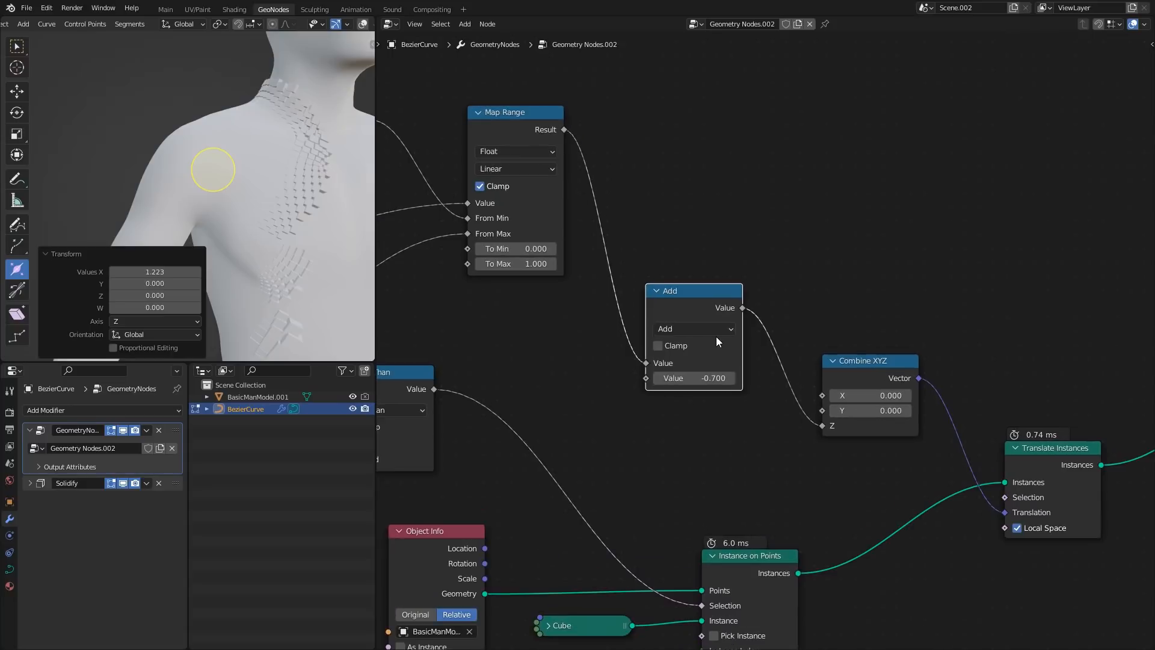
- Change the Add node's operation to Multiply and shrink the selected curve point's radius by a factor of about 0.88
{"action": "left_click", "coordinate": [713, 329]}
{"action": "left_click", "coordinate": [680, 330]}
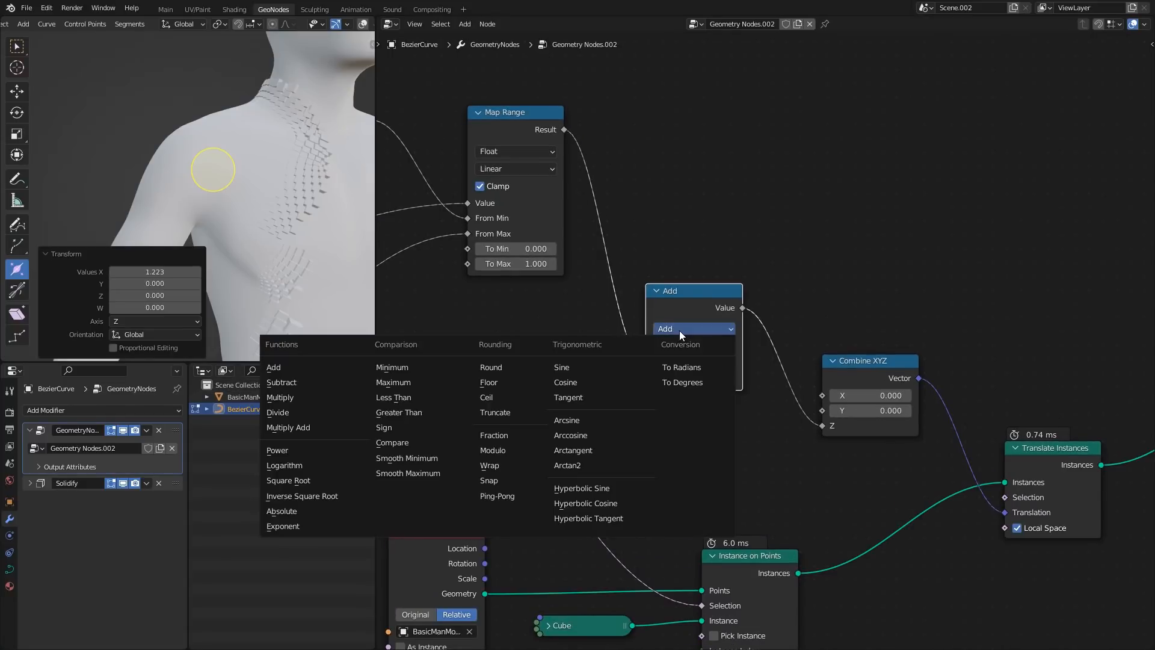
{"action": "left_click", "coordinate": [280, 395]}
{"action": "key", "text": "alt+s"}
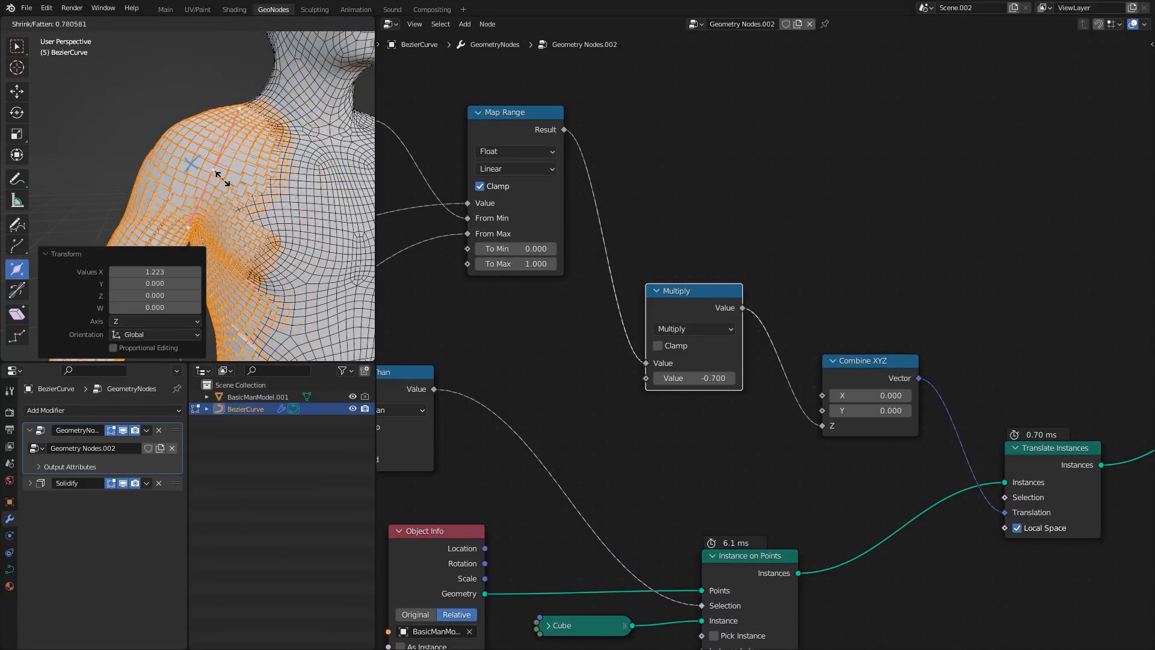
{"action": "left_click_drag", "start_coordinate": [223, 179], "coordinate": [226, 182]}
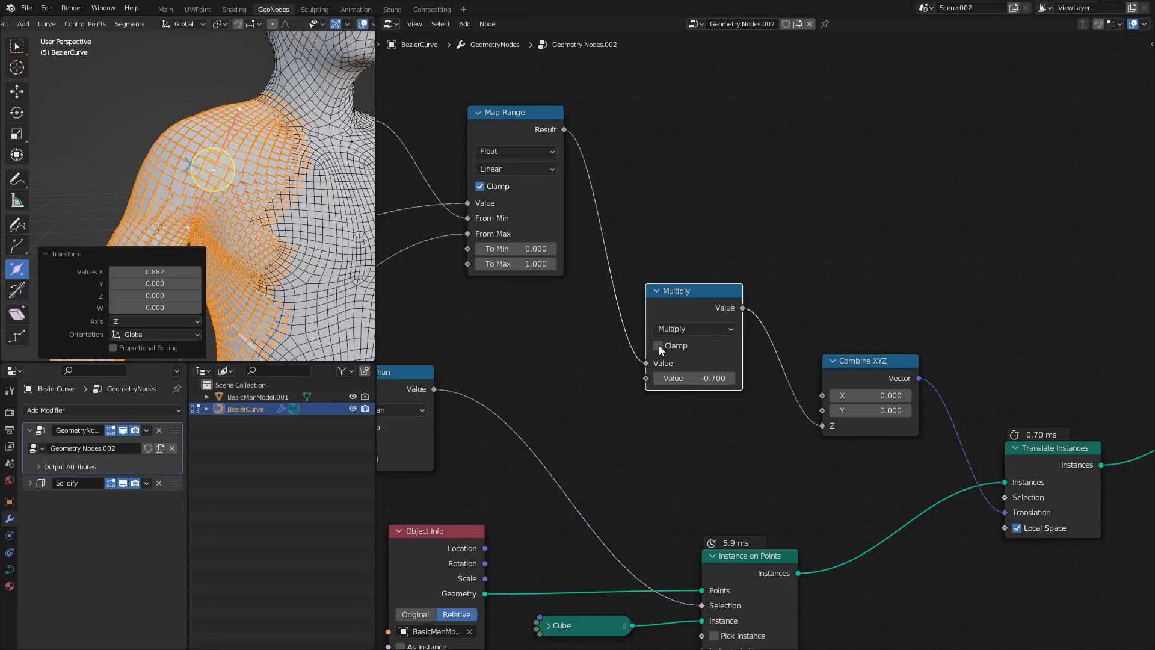
- Set the Multiply node's second value to 6.2 and hide the viewport overlays
{"action": "left_click_drag", "start_coordinate": [695, 378], "coordinate": [737, 378]}
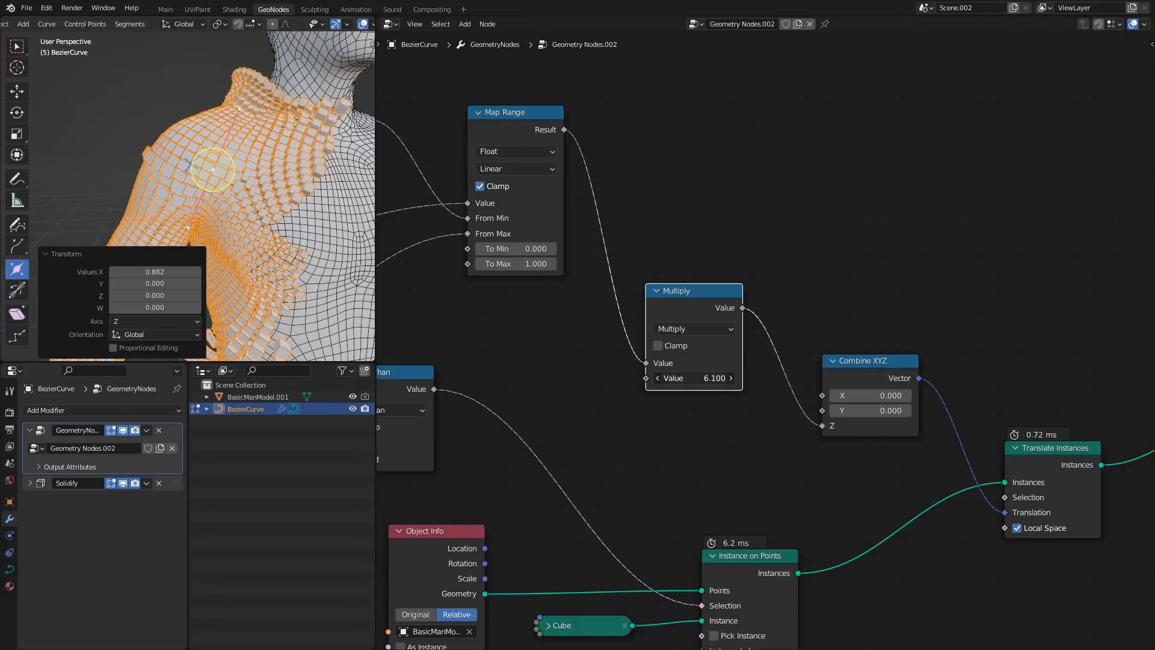
{"action": "key", "text": "shift+alt+z"}
- Adjust the selected curve point's radius repeatedly, finishing with a scale factor of about 1.08
{"action": "left_click_drag", "start_coordinate": [224, 177], "coordinate": [229, 180]}
{"action": "scroll", "coordinate": [246, 199], "scroll_direction": "down", "scroll_amount": 3}
{"action": "middle_click_drag", "start_coordinate": [247, 199], "coordinate": [236, 143], "text": "shift"}
{"action": "mouse_move", "coordinate": [202, 131]}
{"action": "left_mouse_down"}
{"action": "mouse_move", "coordinate": [221, 133]}
{"action": "mouse_move", "coordinate": [199, 128]}
{"action": "left_mouse_up"}
{"action": "scroll", "coordinate": [241, 172], "scroll_direction": "up", "scroll_amount": 3}
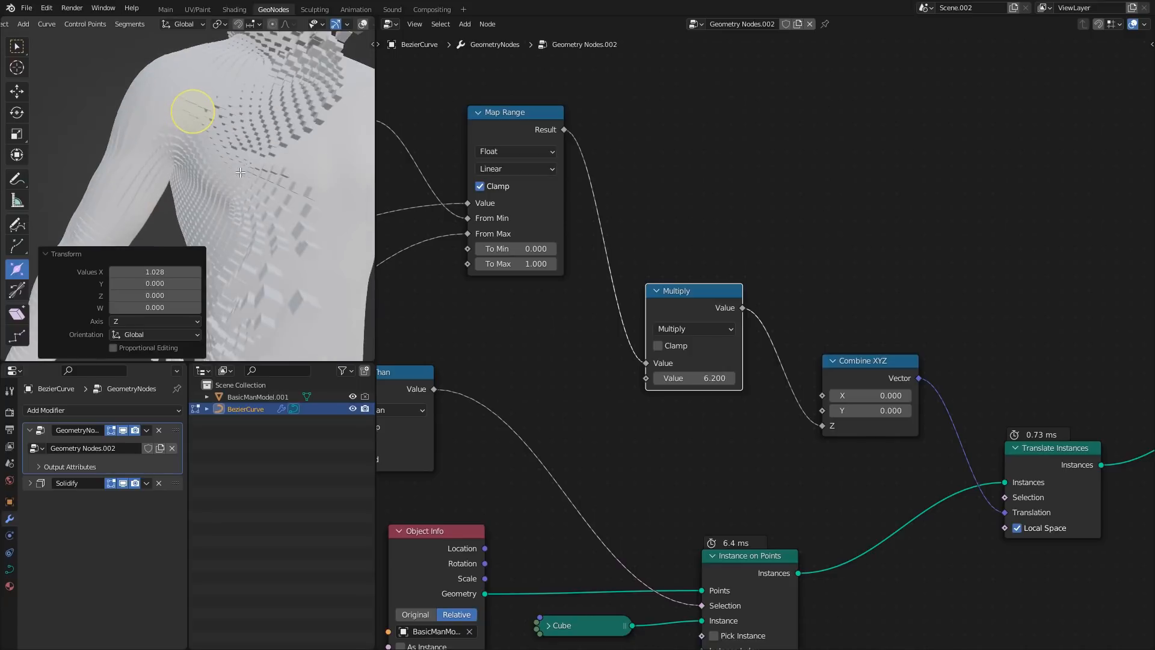
{"action": "middle_click_drag", "start_coordinate": [238, 154], "coordinate": [252, 165]}
{"action": "left_click_drag", "start_coordinate": [297, 171], "coordinate": [295, 164]}
{"action": "middle_click_drag", "start_coordinate": [295, 164], "coordinate": [247, 181]}
{"action": "left_click_drag", "start_coordinate": [263, 182], "coordinate": [256, 183]}
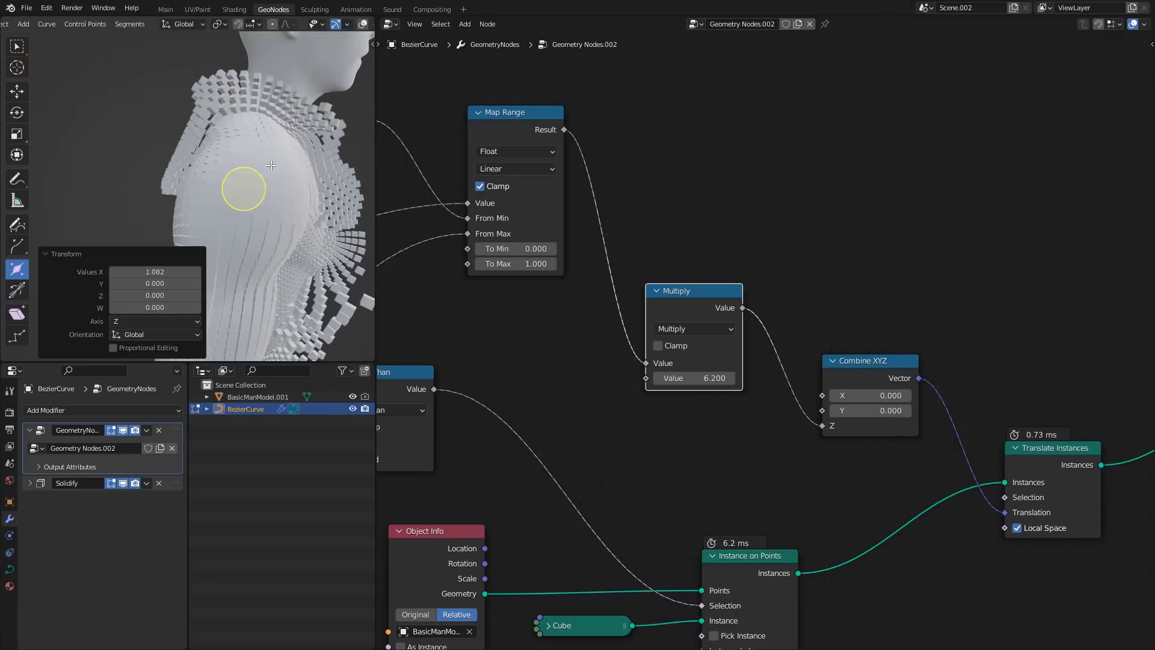
{"action": "middle_click_drag", "start_coordinate": [256, 183], "coordinate": [277, 184]}
- Shift the Translate Instances node and insert a Rotate Instances node between it and the Group Output
{"action": "middle_click_drag", "start_coordinate": [651, 264], "coordinate": [446, 220]}
{"action": "scroll", "coordinate": [445, 220], "scroll_direction": "down", "scroll_amount": 3}
{"action": "left_click_drag", "start_coordinate": [736, 327], "coordinate": [781, 412]}
{"action": "key", "text": "g"}
{"action": "left_click", "coordinate": [709, 341]}
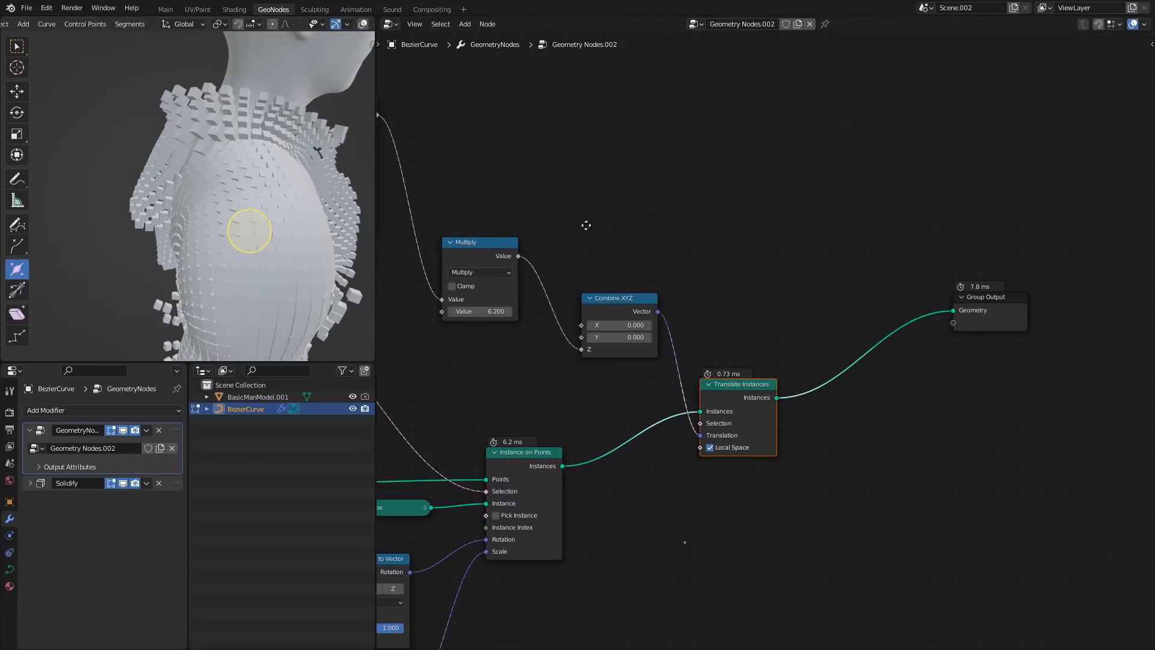
{"action": "middle_click_drag", "start_coordinate": [586, 225], "coordinate": [522, 244]}
{"action": "key", "text": "shift+a"}
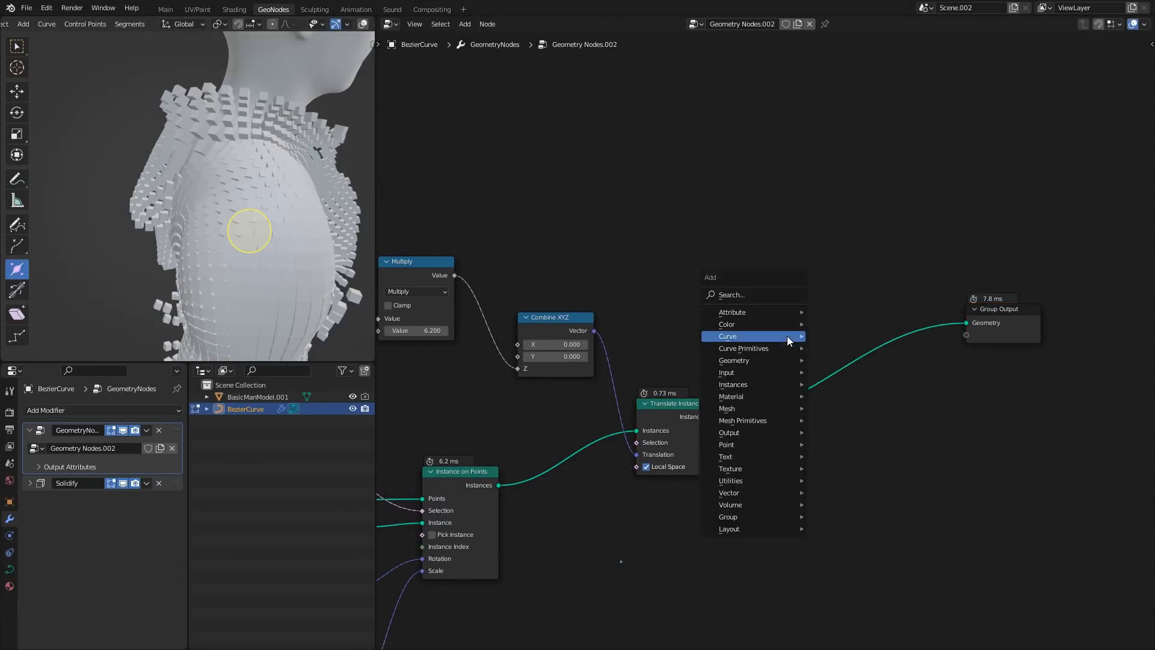
{"action": "type", "text": "trotat"}
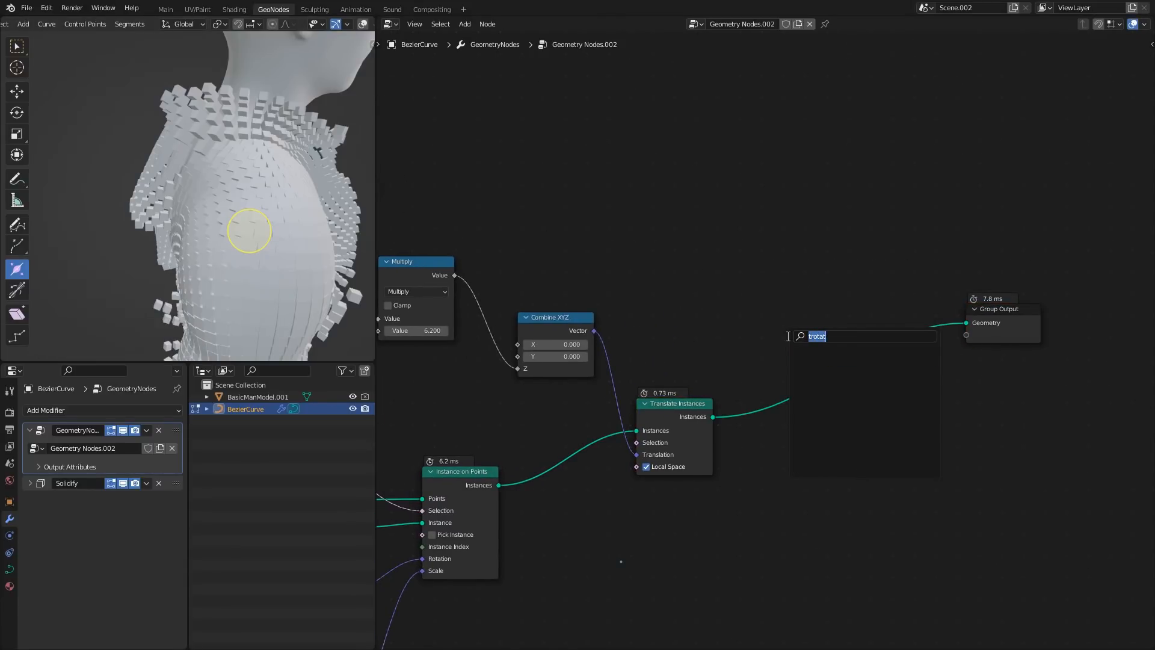
{"action": "type", "text": "rotate ins"}
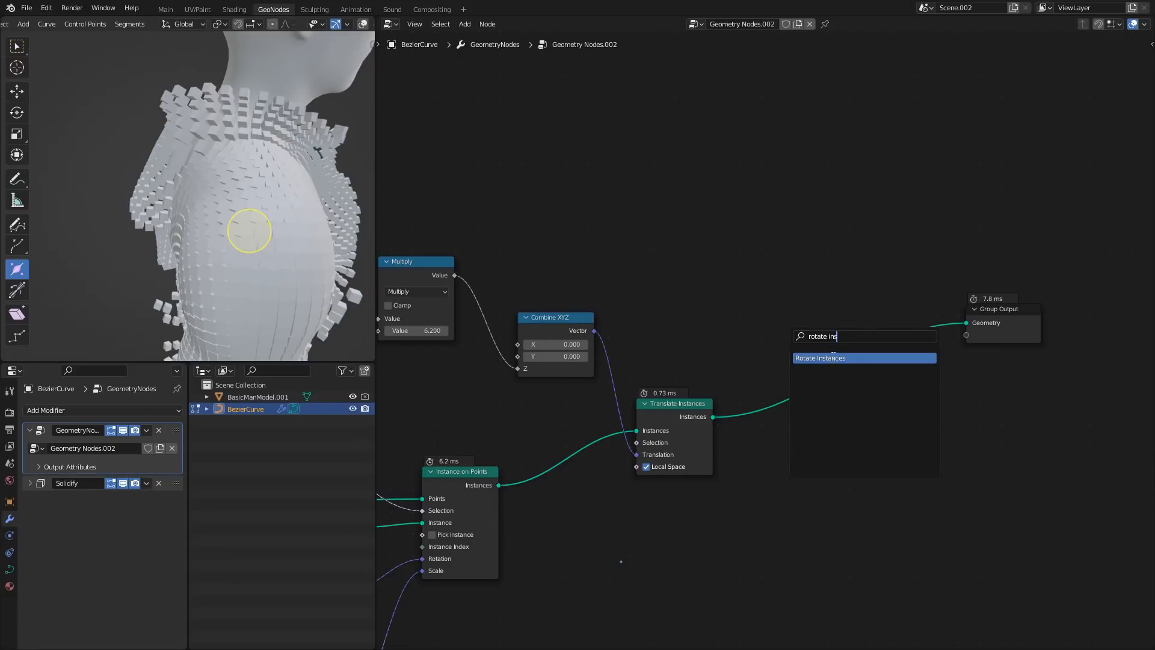
{"action": "key", "text": "Return"}
{"action": "left_click", "coordinate": [797, 329]}
{"action": "left_click_drag", "start_coordinate": [841, 325], "coordinate": [845, 293]}
- Try a Y rotation of -19.6° on the Rotate Instances node
{"action": "middle_click_drag", "start_coordinate": [640, 258], "coordinate": [876, 365]}
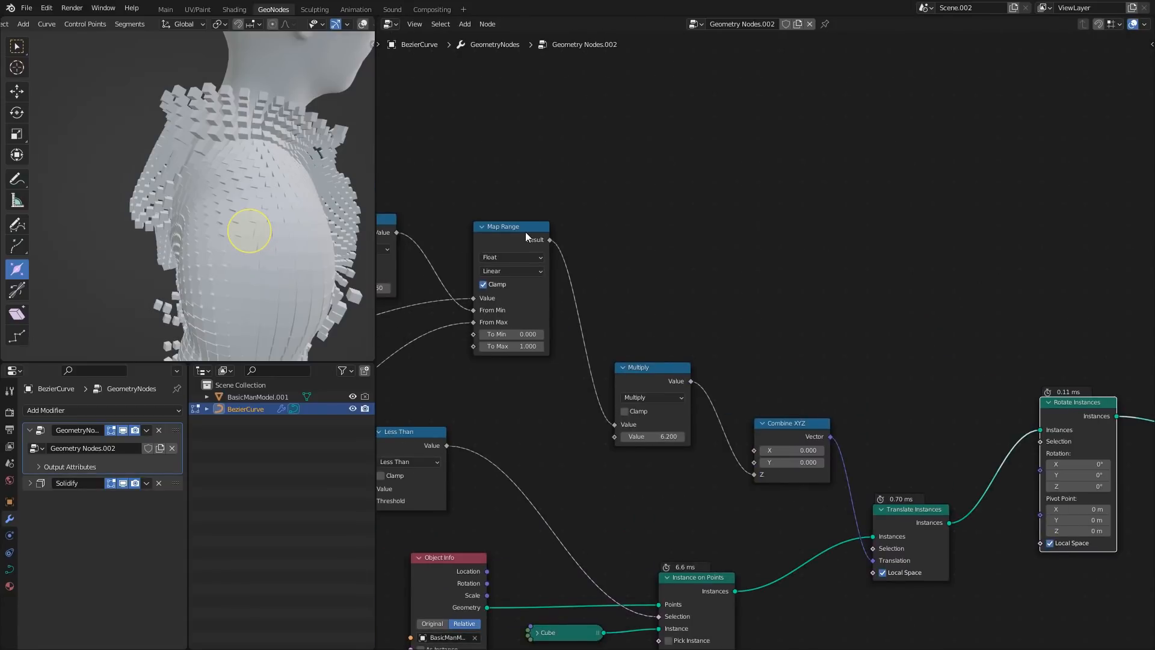
{"action": "left_click", "coordinate": [525, 232]}
{"action": "middle_click_drag", "start_coordinate": [728, 287], "coordinate": [619, 263]}
{"action": "middle_click_drag", "start_coordinate": [759, 278], "coordinate": [590, 233]}
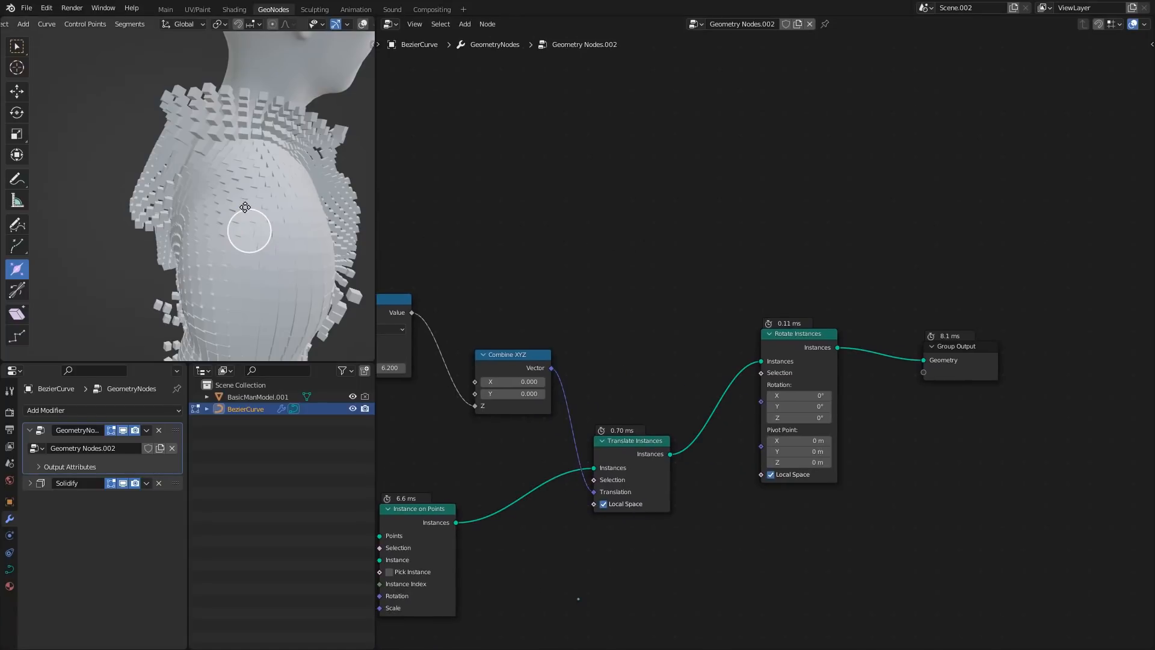
{"action": "middle_click_drag", "start_coordinate": [244, 207], "coordinate": [124, 299]}
{"action": "scroll", "coordinate": [235, 222], "scroll_direction": "up", "scroll_amount": 3}
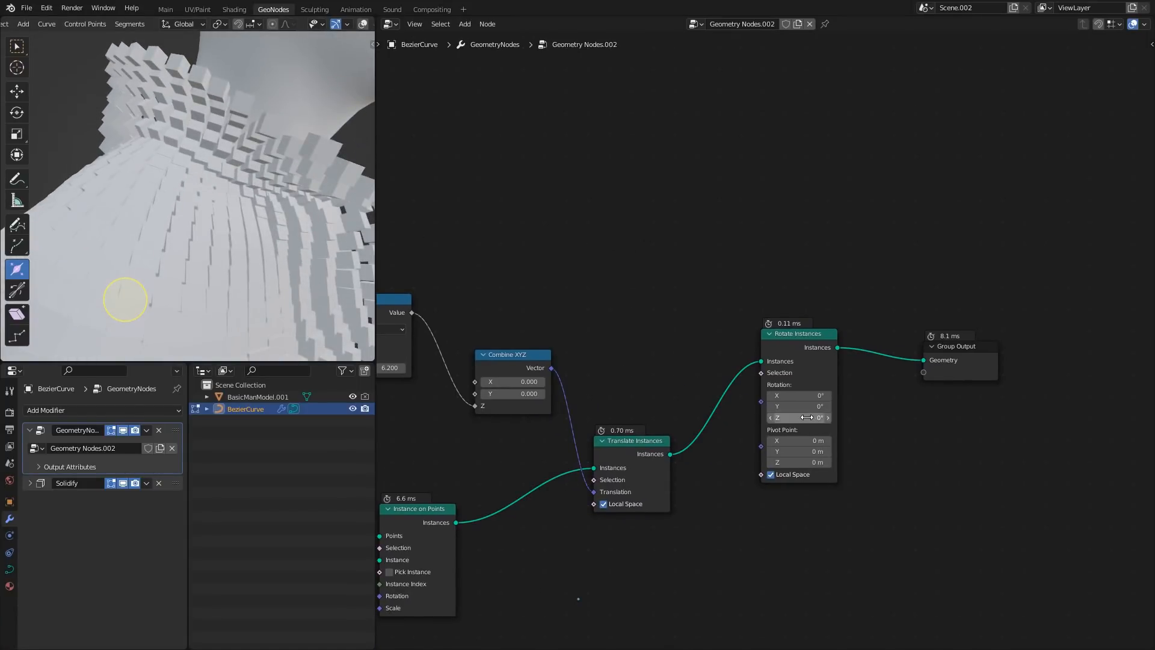
{"action": "mouse_move", "coordinate": [800, 417]}
{"action": "left_mouse_down"}
{"action": "mouse_move", "coordinate": [825, 417]}
{"action": "mouse_move", "coordinate": [804, 423]}
{"action": "mouse_move", "coordinate": [770, 406]}
{"action": "mouse_move", "coordinate": [810, 406]}
{"action": "mouse_move", "coordinate": [787, 407]}
{"action": "left_mouse_up"}
{"action": "key", "text": "Return"}
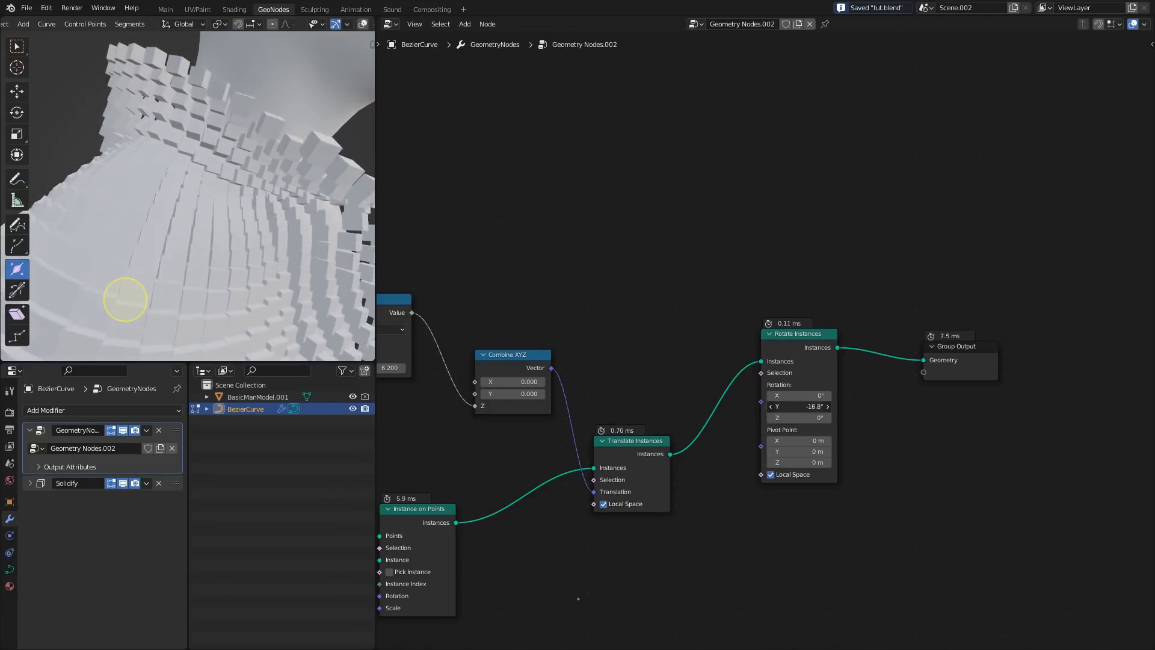
- Duplicate the Combine XYZ node beside Rotate Instances and feed Map Range's Result into the copy's Y input
{"action": "middle_click_drag", "start_coordinate": [511, 352], "coordinate": [626, 371]}
{"action": "key", "text": "shift+d"}
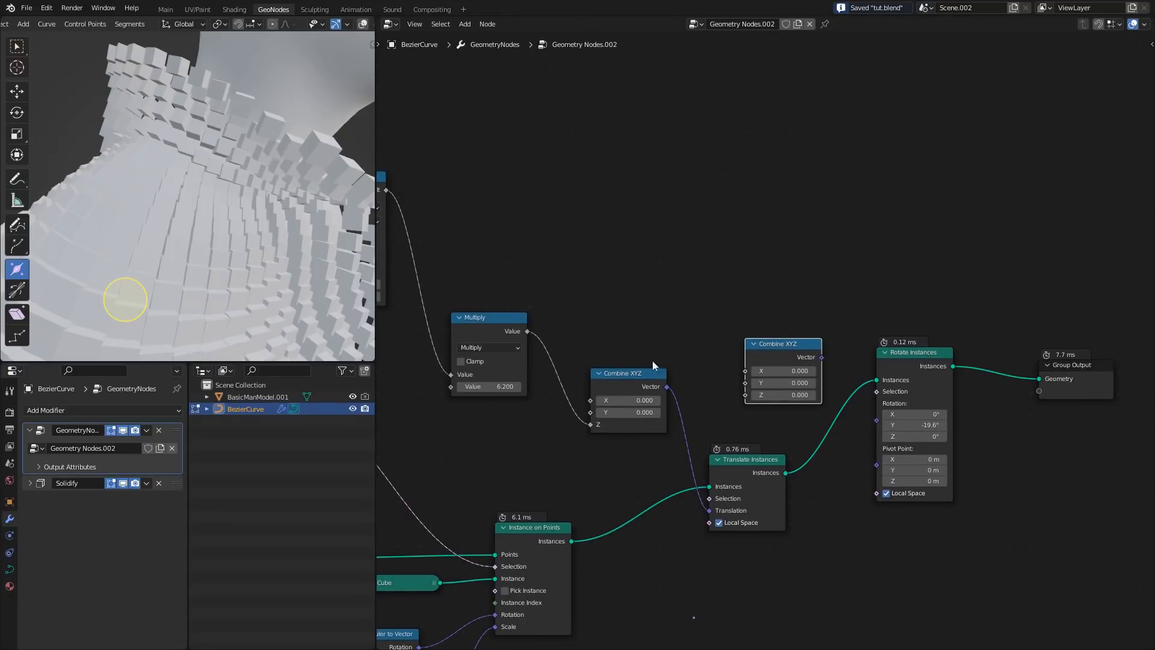
{"action": "middle_click_drag", "start_coordinate": [412, 233], "coordinate": [511, 276]}
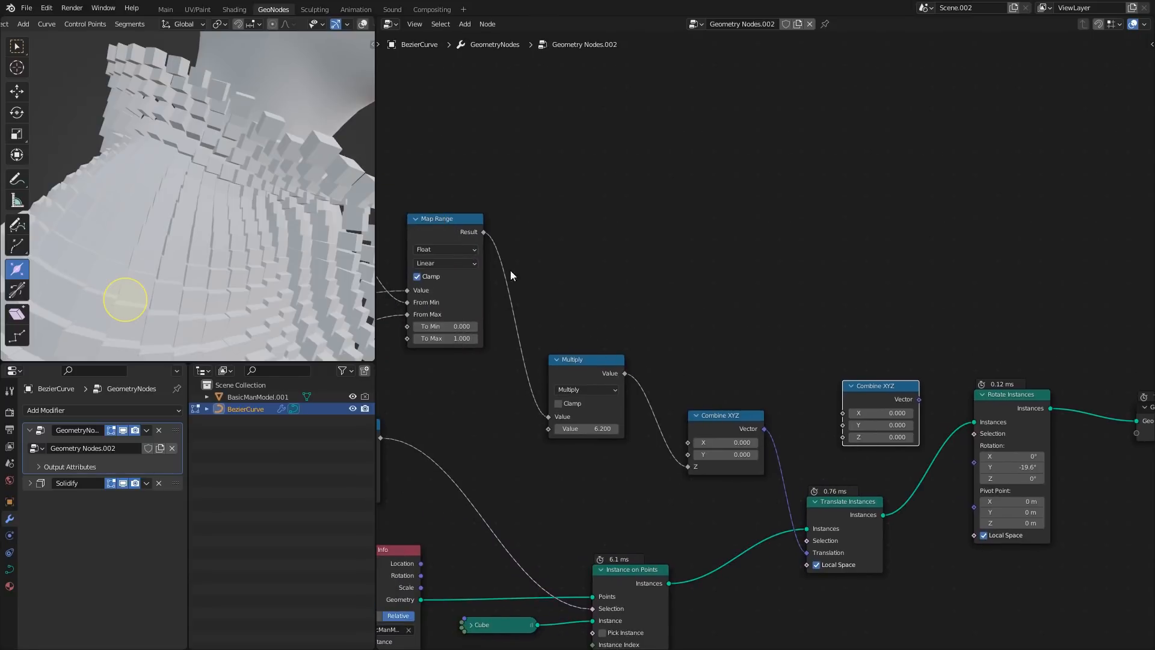
{"action": "left_click_drag", "start_coordinate": [483, 232], "coordinate": [842, 425]}
- Insert a copy of the Multiply node before the new Combine XYZ's Y input and connect that node's Vector to Rotate Instances' Rotation
{"action": "left_click", "coordinate": [587, 376]}
{"action": "key", "text": "shift+d"}
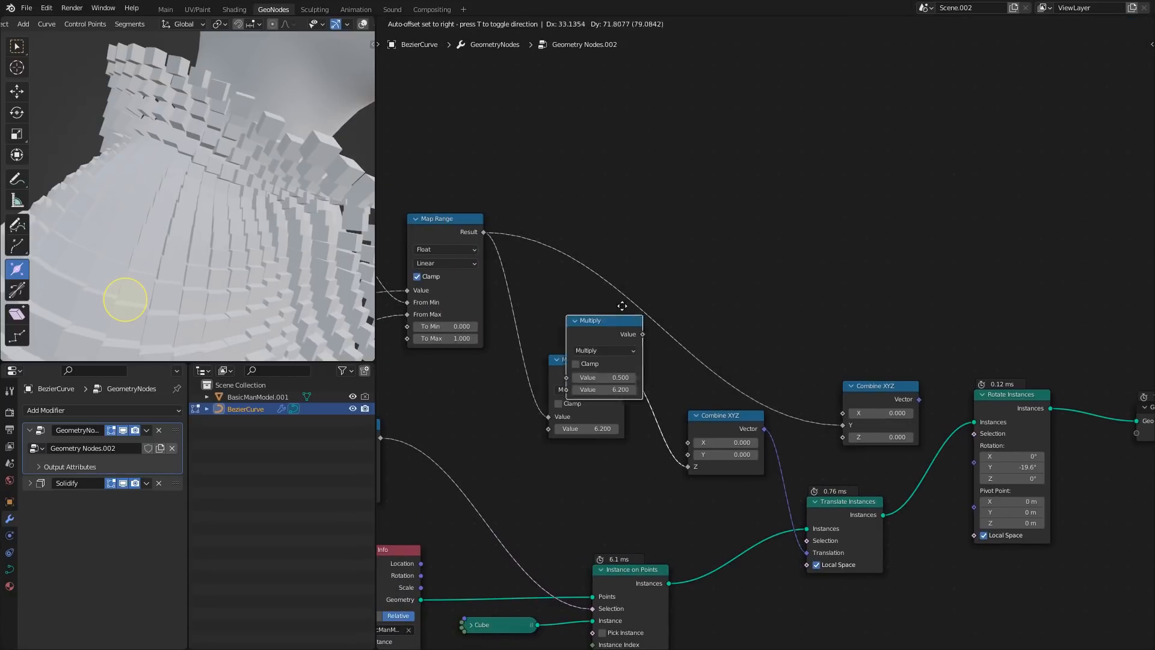
{"action": "left_click", "coordinate": [643, 285]}
{"action": "left_click_drag", "start_coordinate": [642, 285], "coordinate": [660, 272]}
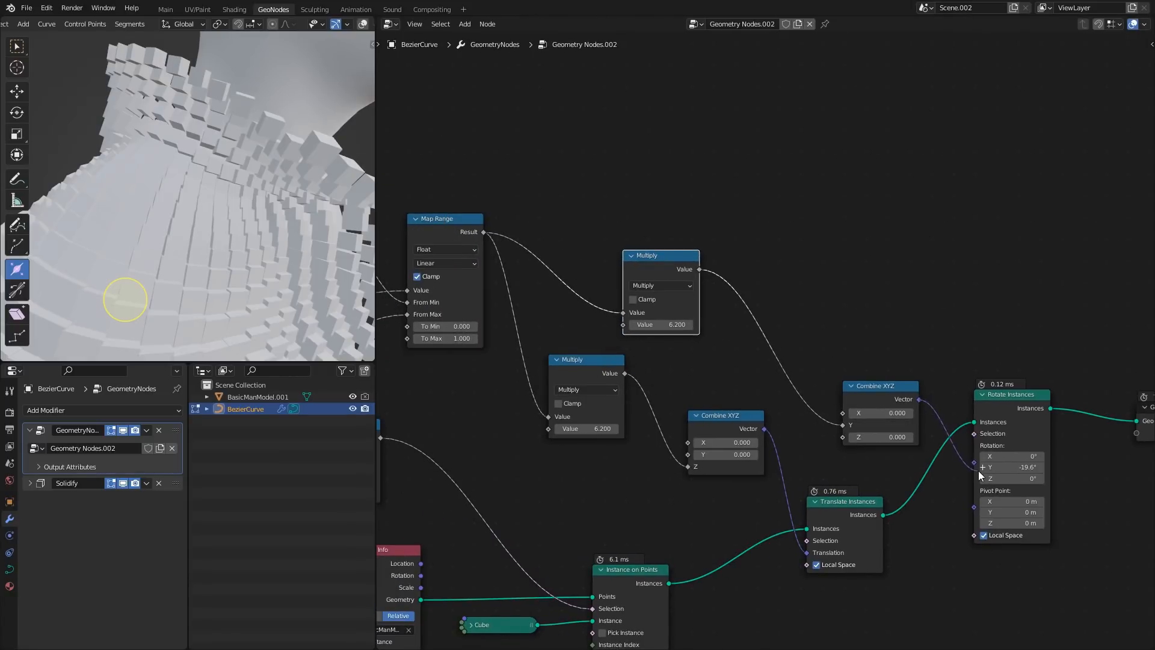
{"action": "left_click_drag", "start_coordinate": [976, 471], "coordinate": [975, 467]}
- Try 0 and -2.1 as the second value of the Multiply node driving the rotation
{"action": "left_click_drag", "start_coordinate": [675, 325], "coordinate": [638, 323]}
{"action": "type", "text": "0"}
{"action": "key", "text": "Return"}
{"action": "scroll", "coordinate": [166, 231], "scroll_direction": "down", "scroll_amount": 2}
- Move the selected curve point by about -0.008, 0.016, 0.005 m and set the rotation Multiply node's second value to -1
{"action": "key", "text": "g"}
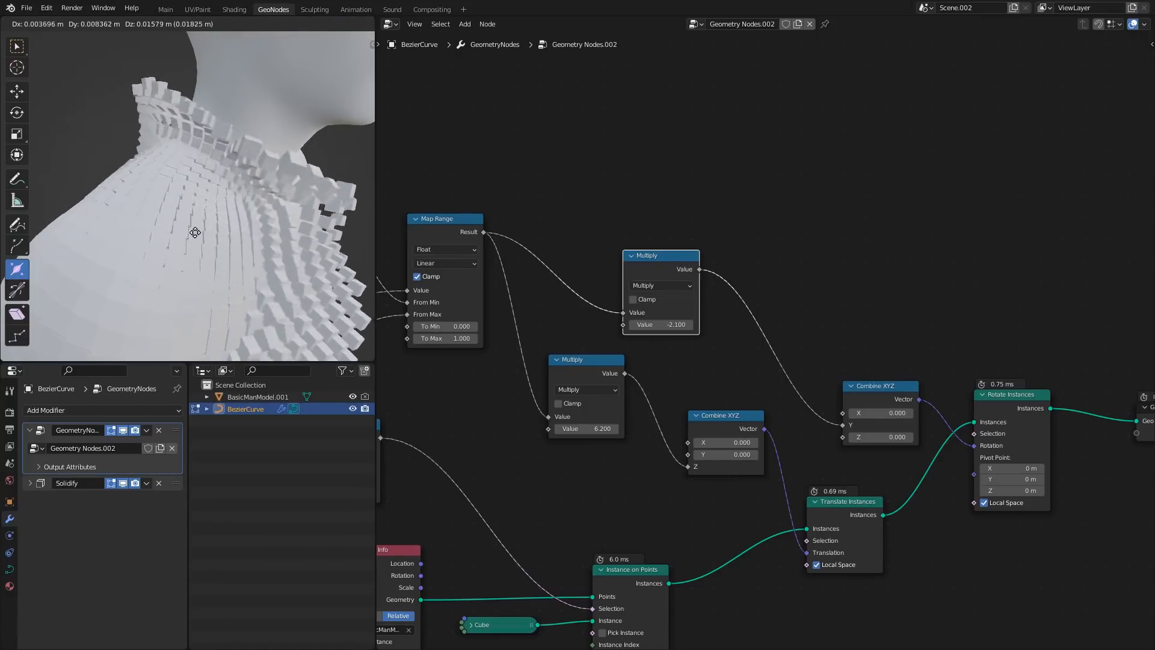
{"action": "left_click", "coordinate": [121, 259]}
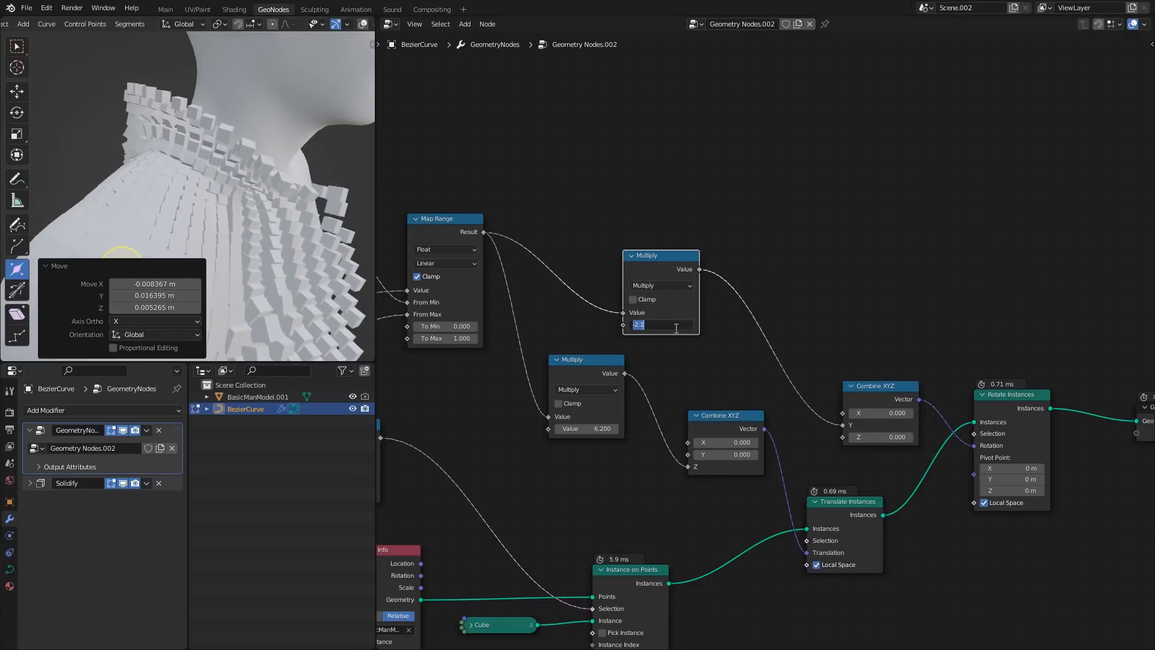
{"action": "type", "text": "-1"}
{"action": "key", "text": "Return"}
{"action": "scroll", "coordinate": [120, 188], "scroll_direction": "down", "scroll_amount": 1}
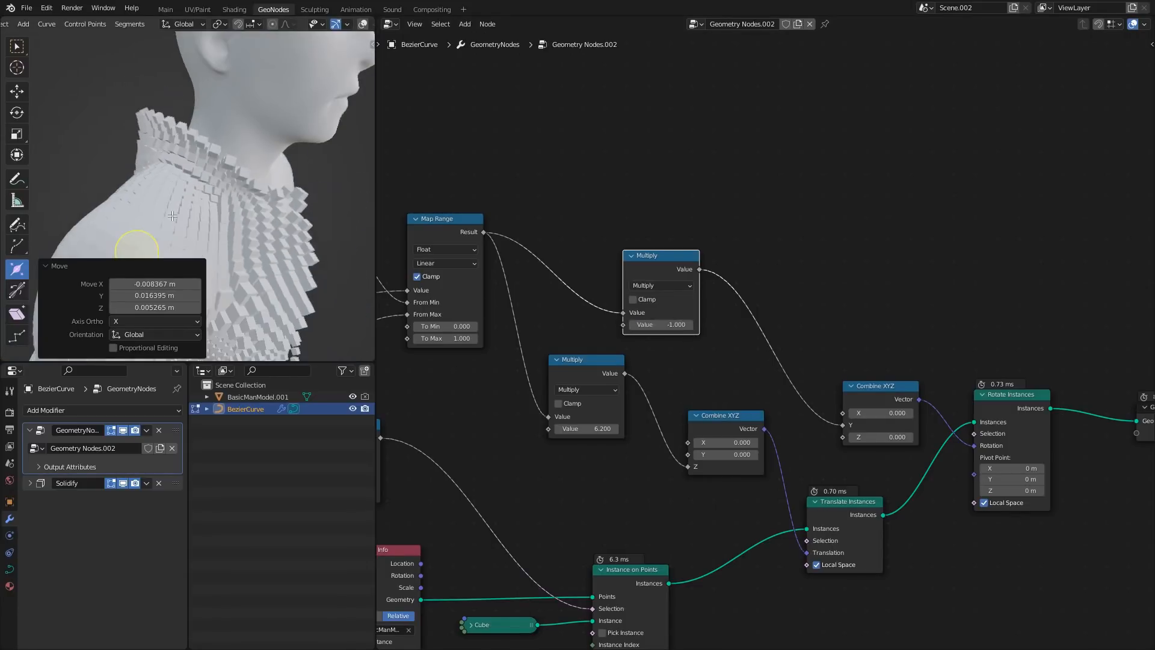
- Move the selected curve point by about -0.013 m in X, 0.016 m in Y and -0.002 m in Z
{"action": "key", "text": "g"}
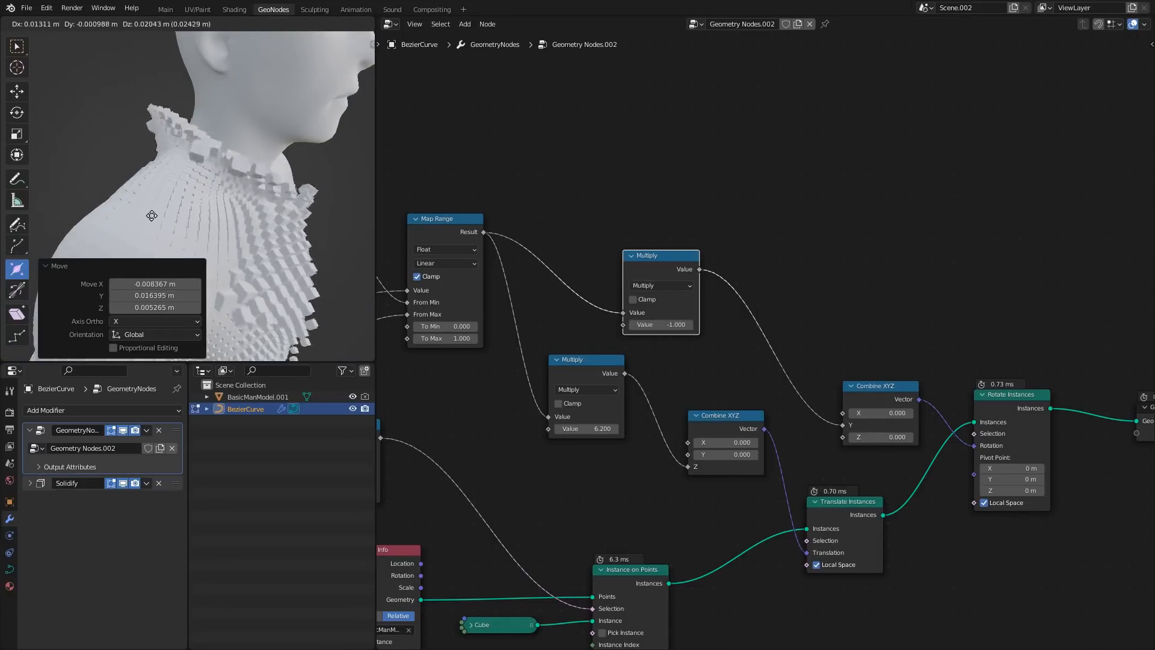
{"action": "left_click", "coordinate": [156, 181]}
{"action": "middle_click_drag", "start_coordinate": [157, 181], "coordinate": [253, 154]}
- Set the translation Multiply node's second value to 3.47 and shift the Multiply and Combine XYZ nodes to make room after Map Range
{"action": "scroll", "coordinate": [647, 413], "scroll_direction": "up", "scroll_amount": 2}
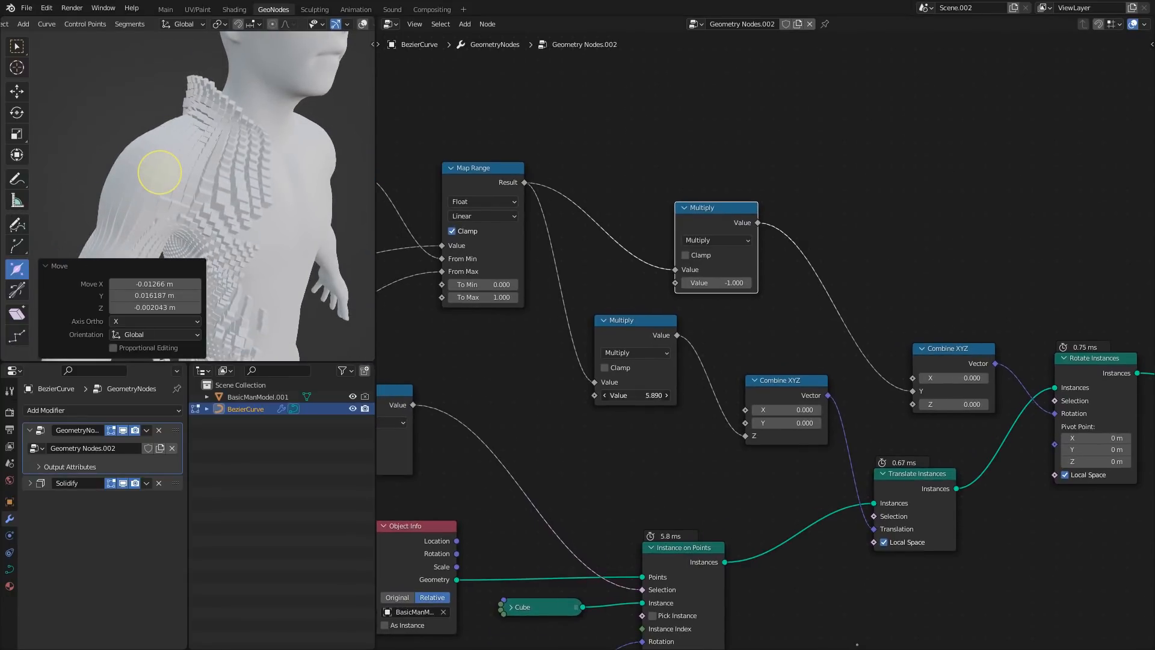
{"action": "left_click_drag", "start_coordinate": [656, 395], "coordinate": [608, 395]}
{"action": "middle_click_drag", "start_coordinate": [629, 374], "coordinate": [818, 456]}
{"action": "left_click_drag", "start_coordinate": [800, 249], "coordinate": [1010, 544]}
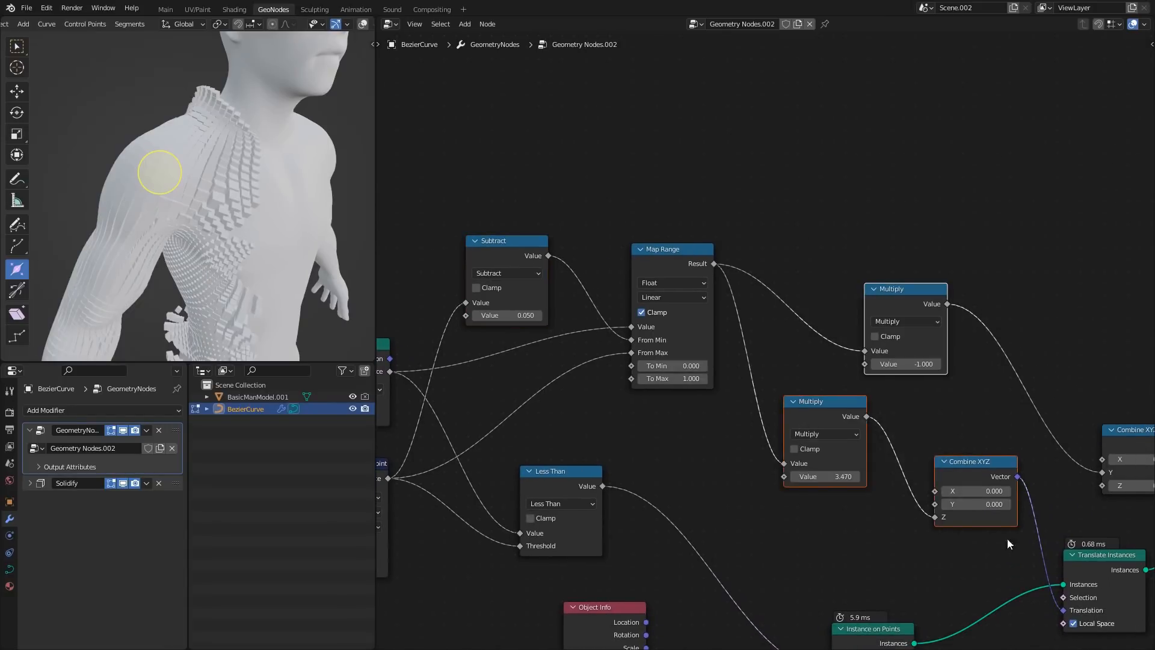
{"action": "left_click_drag", "start_coordinate": [975, 462], "coordinate": [1013, 464]}
{"action": "left_click", "coordinate": [827, 254]}
- Insert a copy of the translation Multiply node between Map Range's Result and the first inputs of both Multiply nodes
{"action": "left_click", "coordinate": [885, 414]}
{"action": "key", "text": "shift+d"}
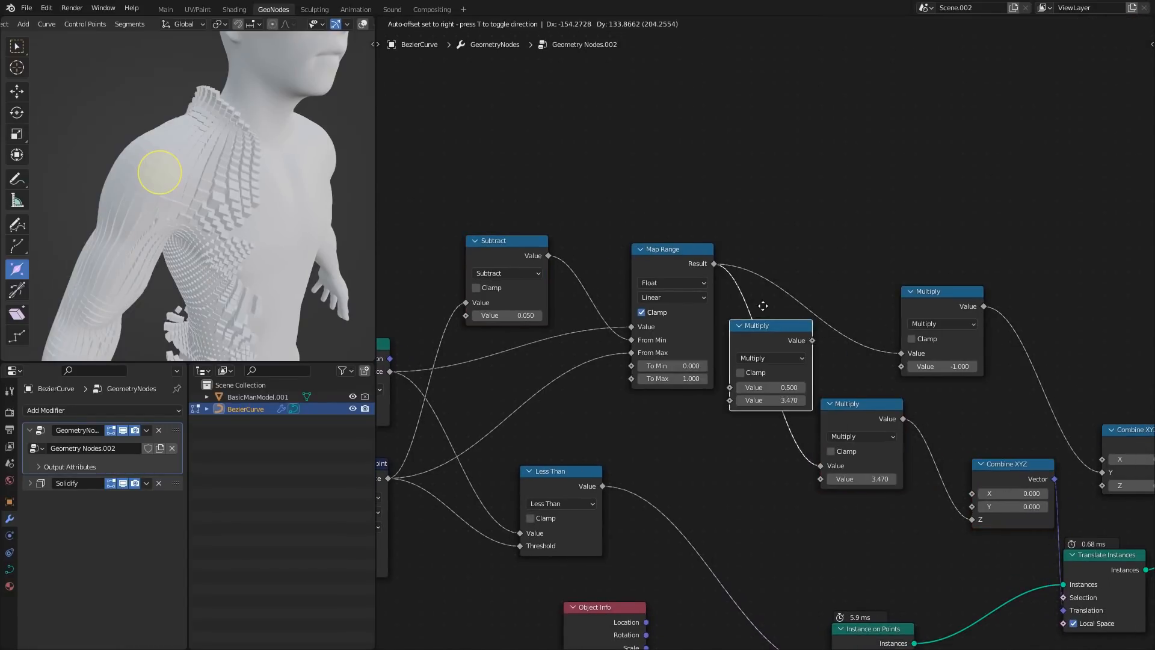
{"action": "left_click", "coordinate": [825, 333]}
{"action": "left_click_drag", "start_coordinate": [889, 347], "coordinate": [901, 366]}
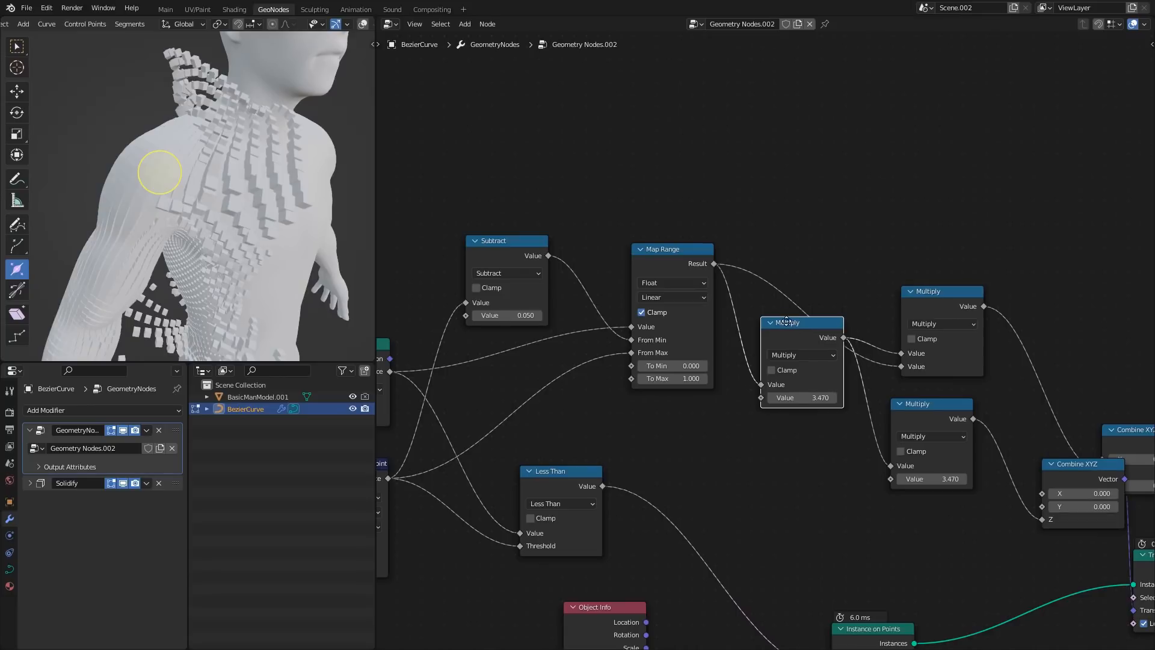
{"action": "key", "text": "ctrl+z"}
{"action": "key", "text": "ctrl+z"}
- Change the inserted node to Power with exponent 4 and move the selected curve point by about -0.015, 0, -0.022 m
{"action": "left_click", "coordinate": [810, 332]}
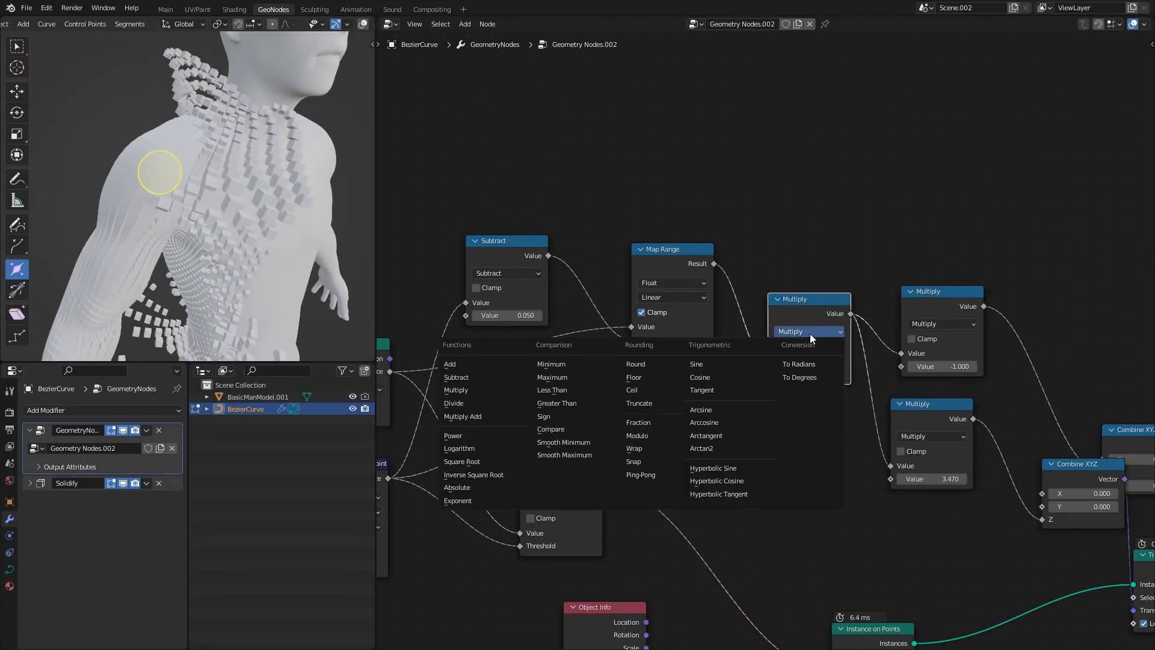
{"action": "left_click", "coordinate": [472, 434]}
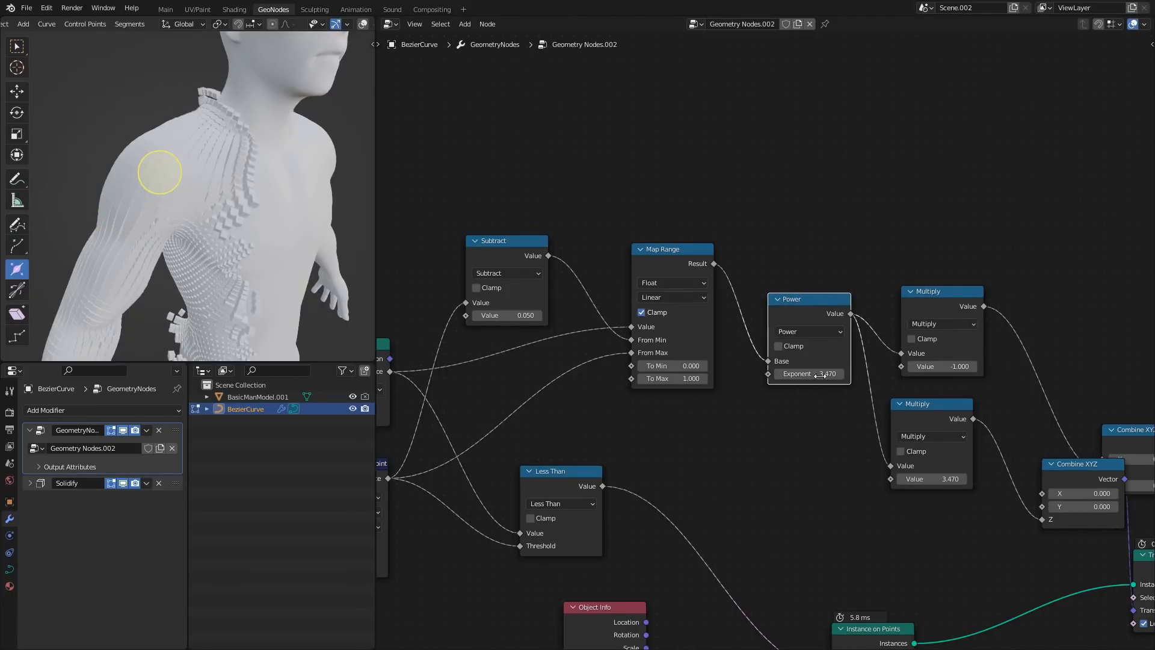
{"action": "key", "text": "g"}
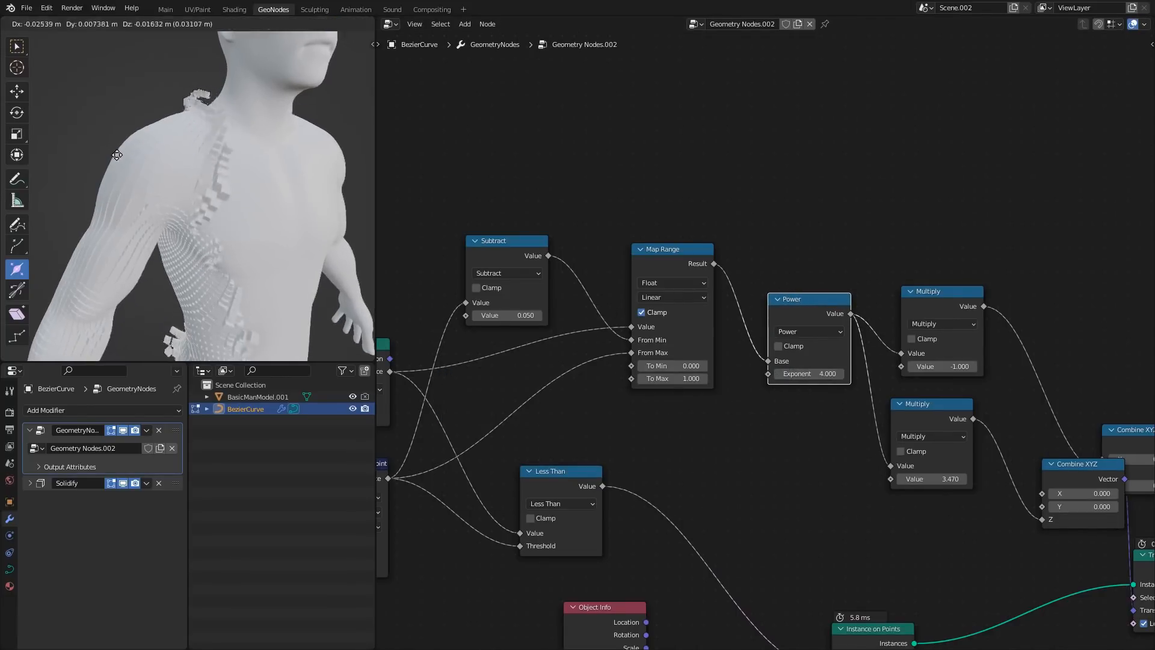
{"action": "left_click", "coordinate": [154, 181]}
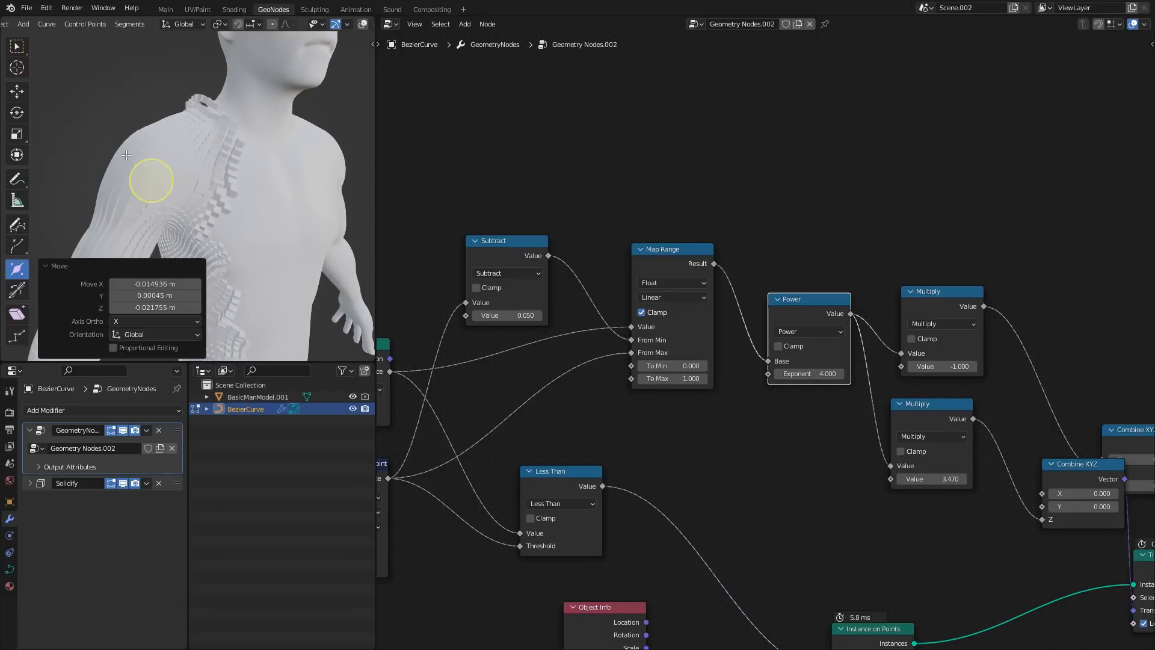
- Shrink the radius of the curve point near the elbow by a factor of about 0.59 and save the file
{"action": "scroll", "coordinate": [154, 180], "scroll_direction": "up", "scroll_amount": 2}
{"action": "key", "text": "alt+s"}
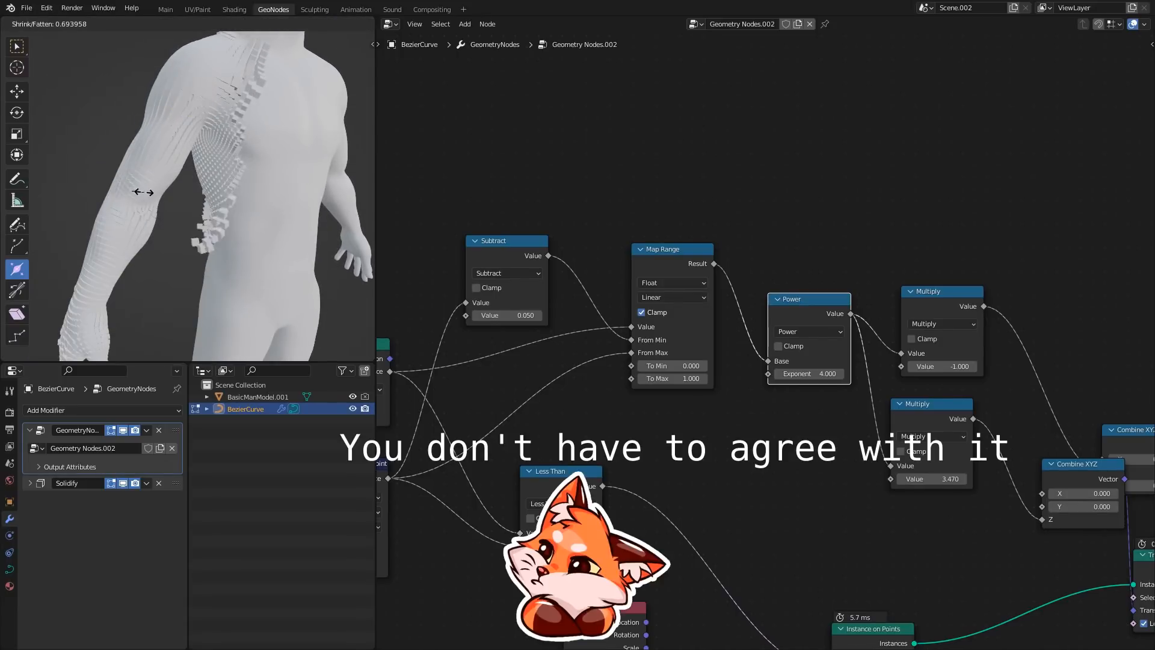
{"action": "left_click", "coordinate": [137, 188]}
{"action": "scroll", "coordinate": [214, 131], "scroll_direction": "down", "scroll_amount": 1}
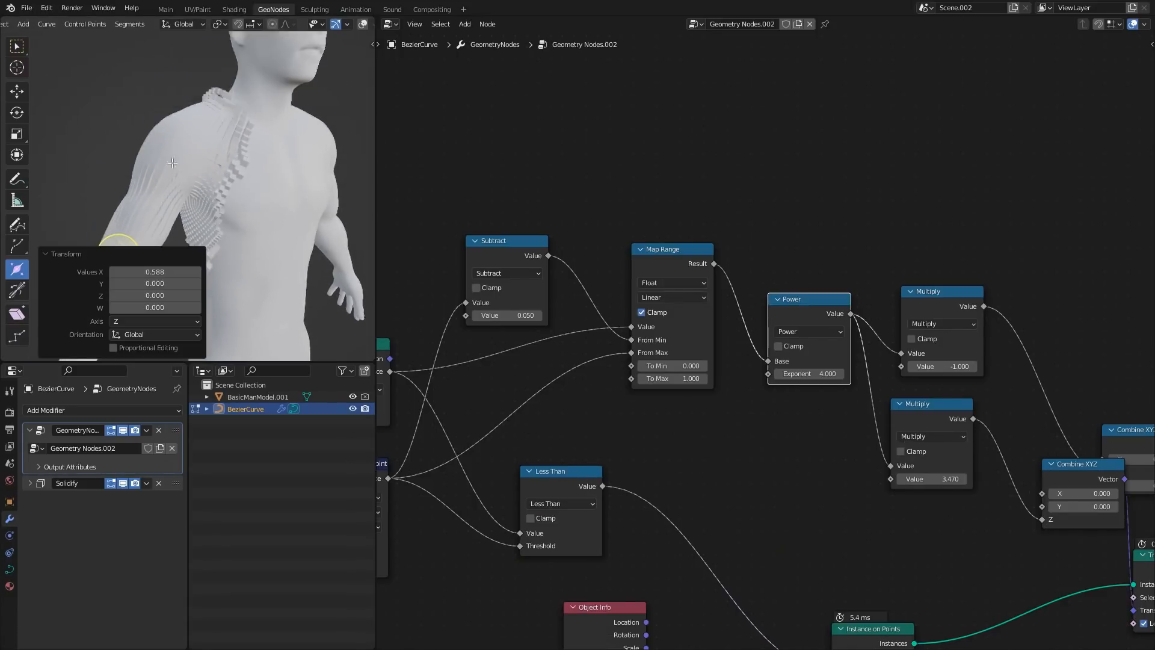
{"action": "key", "text": "ctrl+s"}
- Move the translation Multiply and Combine XYZ nodes clear of the rotation nodes and shift Group Output away from Rotate Instances
{"action": "scroll", "coordinate": [703, 288], "scroll_direction": "down", "scroll_amount": 2}
{"action": "scroll", "coordinate": [703, 288], "scroll_direction": "right", "scroll_amount": 10, "text": "ctrl"}
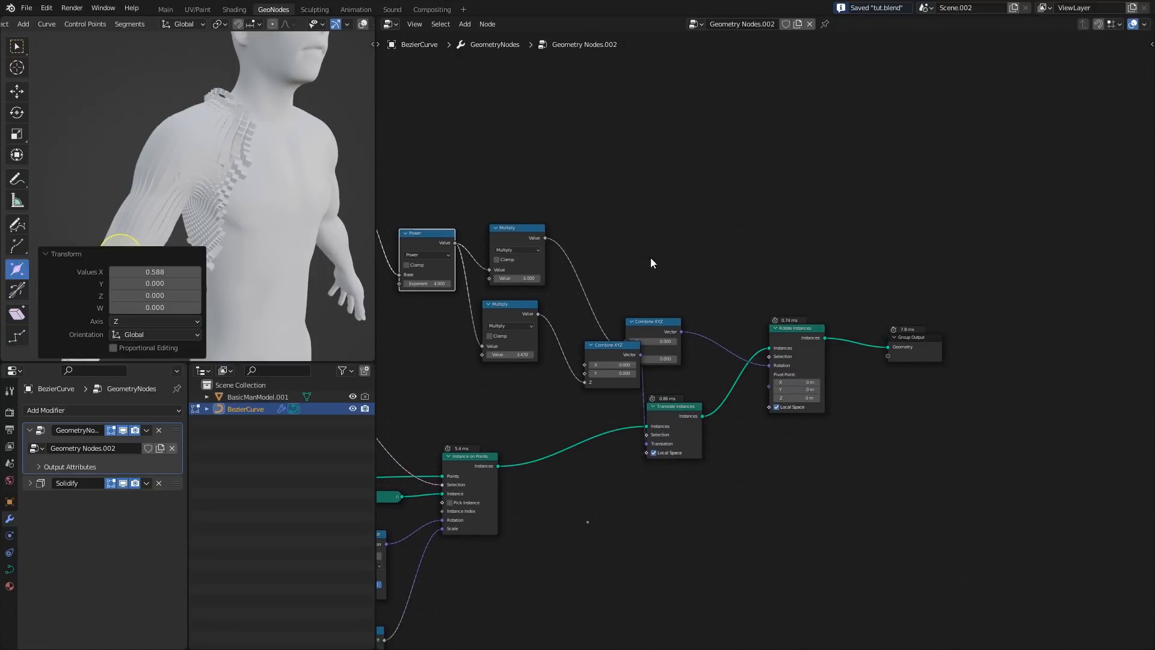
{"action": "left_click_drag", "start_coordinate": [472, 294], "coordinate": [608, 361]}
{"action": "key", "text": "g"}
{"action": "left_click", "coordinate": [576, 360]}
{"action": "left_click", "coordinate": [915, 338]}
{"action": "key", "text": "g"}
{"action": "left_click", "coordinate": [1031, 301]}
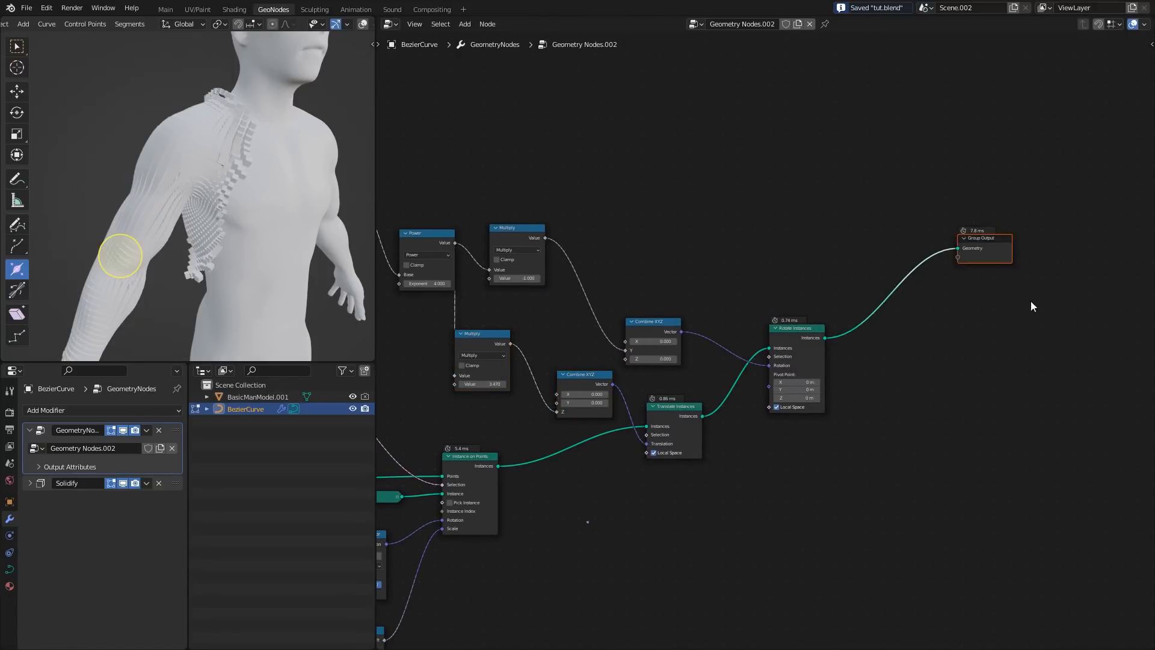
- Insert a Scale Instances node between Rotate Instances and Group Output
{"action": "key", "text": "shift+a"}
{"action": "type", "text": "sca"}
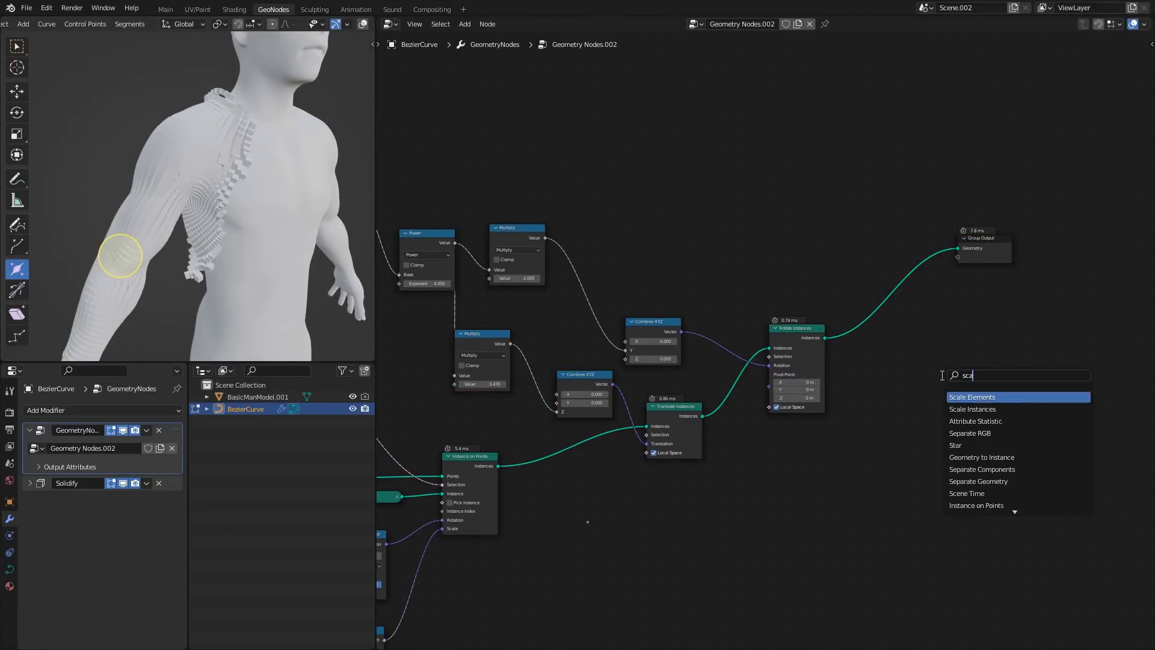
{"action": "type", "text": "le ins"}
{"action": "key", "text": "Return"}
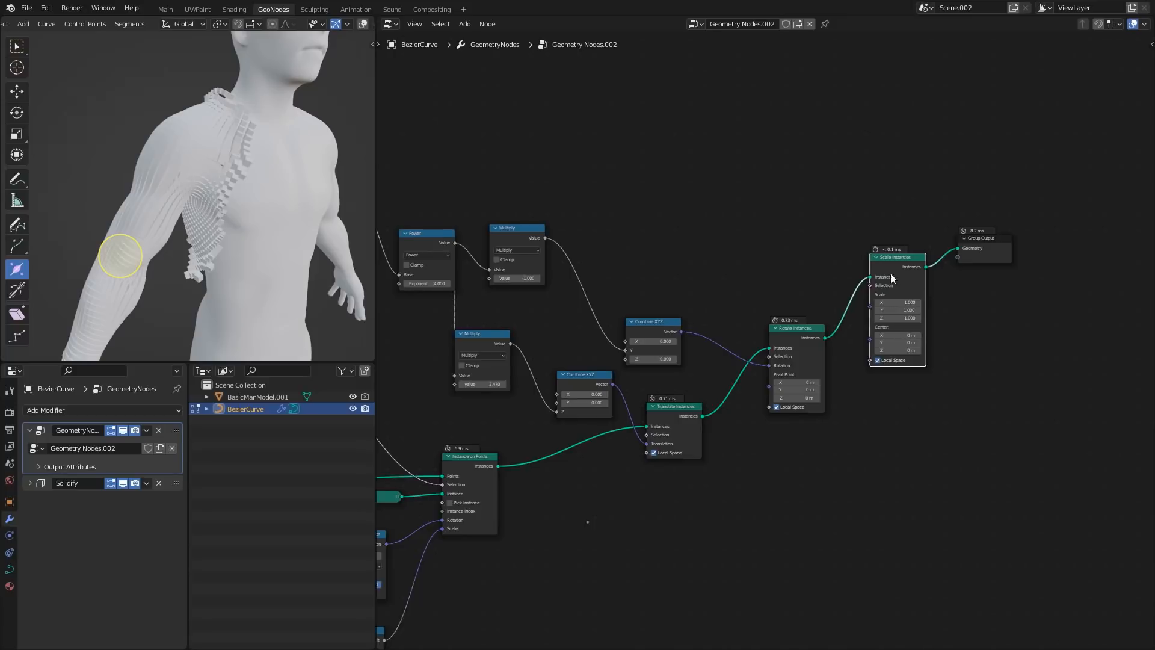
{"action": "left_click", "coordinate": [891, 273]}
{"action": "scroll", "coordinate": [824, 277], "scroll_direction": "up", "scroll_amount": 2}
{"action": "middle_click_drag", "start_coordinate": [760, 279], "coordinate": [578, 404]}
{"action": "left_click", "coordinate": [554, 426]}
{"action": "key", "text": "shift+d"}
{"action": "left_click", "coordinate": [742, 327]}
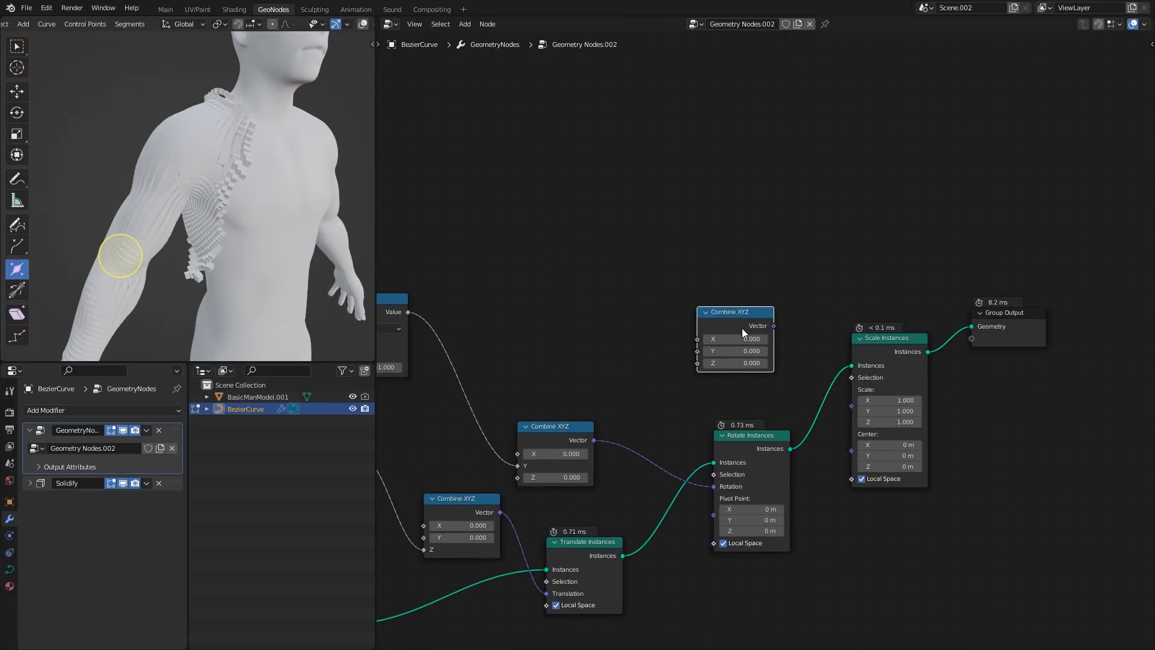
{"action": "scroll", "coordinate": [775, 324], "scroll_direction": "up", "scroll_amount": 1}
{"action": "left_click_drag", "start_coordinate": [775, 323], "coordinate": [865, 416]}
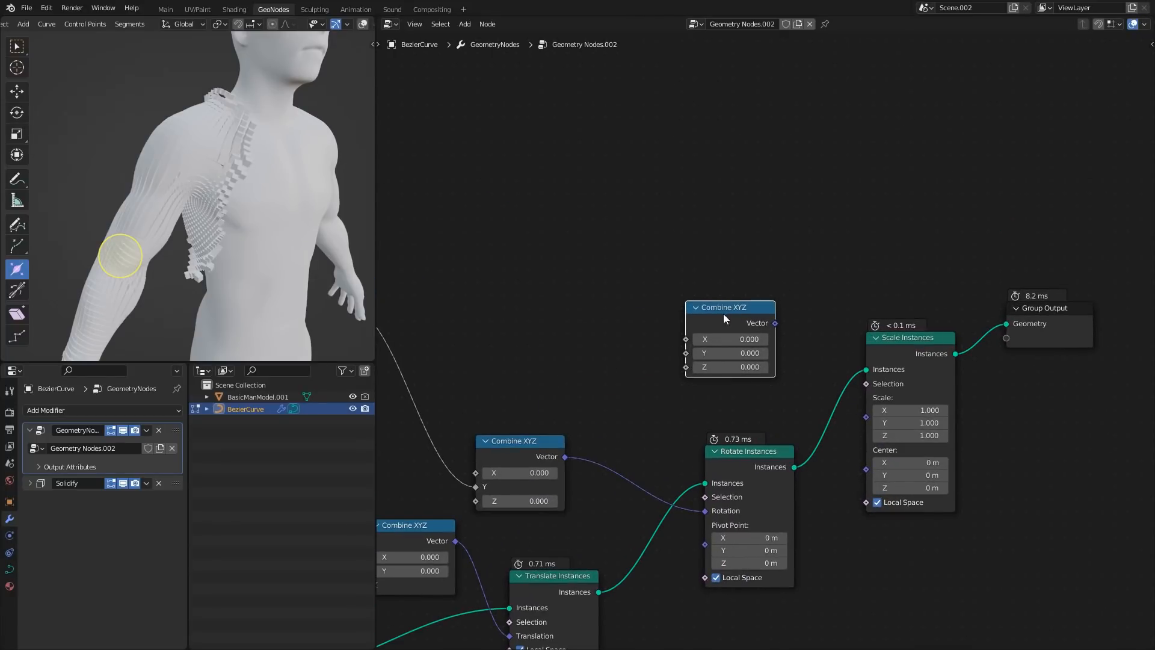
{"action": "key", "text": "x"}
- Shift the Power node slightly away from the Multiply nodes and place an unlinked copy of the rotation Multiply node above the rotation Combine XYZ
{"action": "scroll", "coordinate": [676, 266], "scroll_direction": "up", "scroll_amount": 5, "text": "ctrl"}
{"action": "middle_click_drag", "start_coordinate": [544, 284], "coordinate": [764, 323]}
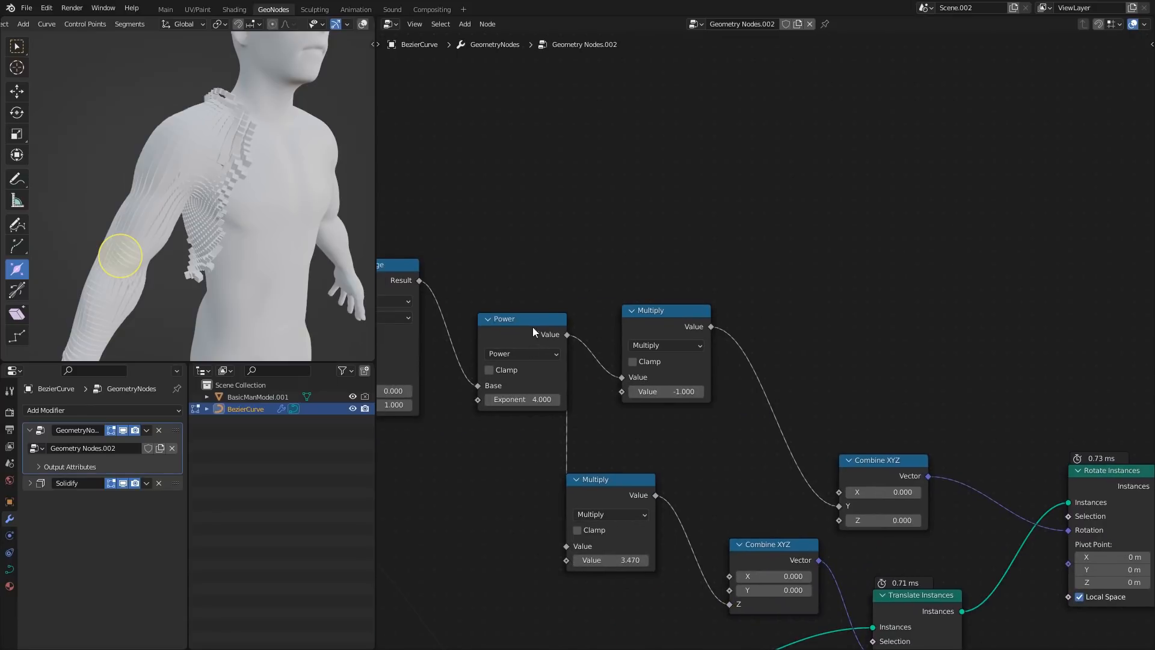
{"action": "left_click_drag", "start_coordinate": [532, 327], "coordinate": [503, 306]}
{"action": "left_click", "coordinate": [664, 342]}
{"action": "key", "text": "shift+d"}
{"action": "left_click", "coordinate": [915, 296]}
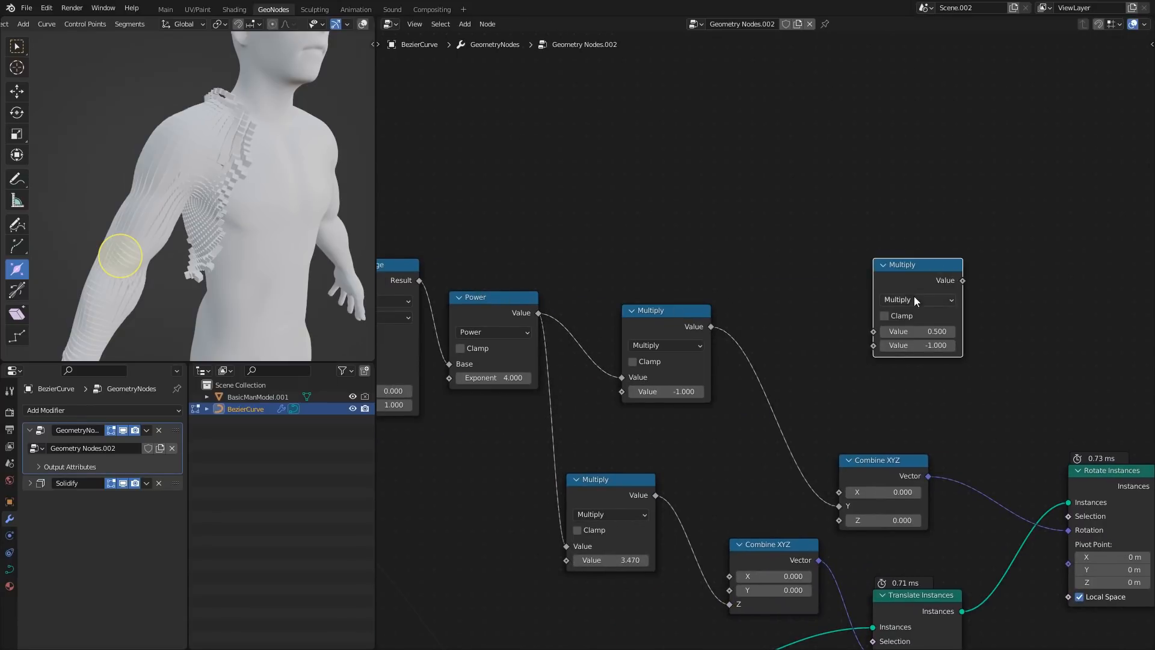
- Change the copied node to Subtract, computing 1 minus Power's output, and link it to the Scale input of Scale Instances
{"action": "left_click", "coordinate": [914, 299]}
{"action": "left_click", "coordinate": [550, 349]}
{"action": "left_click_drag", "start_coordinate": [539, 313], "coordinate": [874, 345]}
{"action": "left_click", "coordinate": [919, 331]}
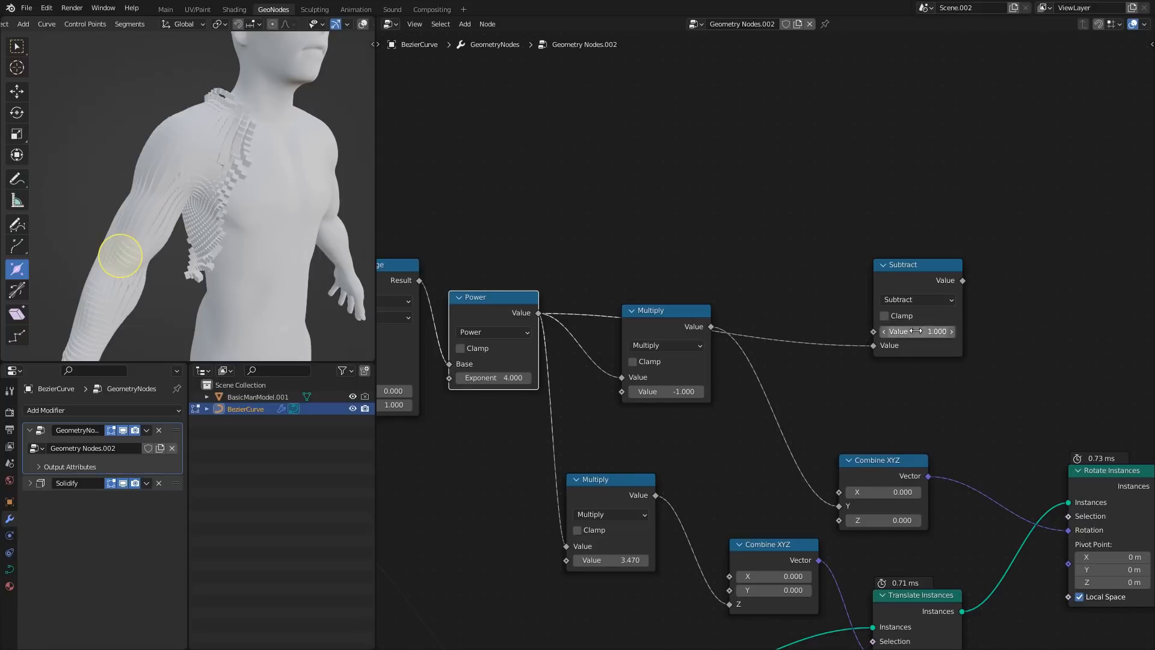
{"action": "middle_click_drag", "start_coordinate": [916, 331], "coordinate": [601, 318]}
{"action": "left_click_drag", "start_coordinate": [680, 280], "coordinate": [915, 404]}
- Move the selected curve point on the arm by about -0.043, 0.005, -0.052 m
{"action": "middle_click_drag", "start_coordinate": [220, 164], "coordinate": [129, 189]}
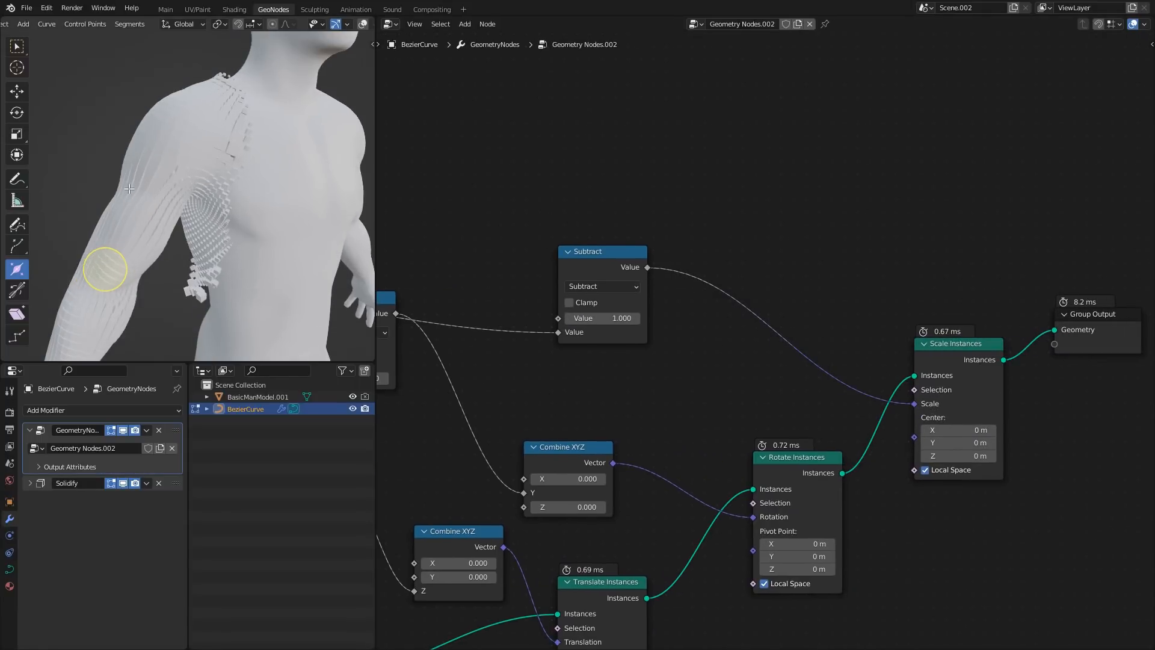
{"action": "key", "text": "g"}
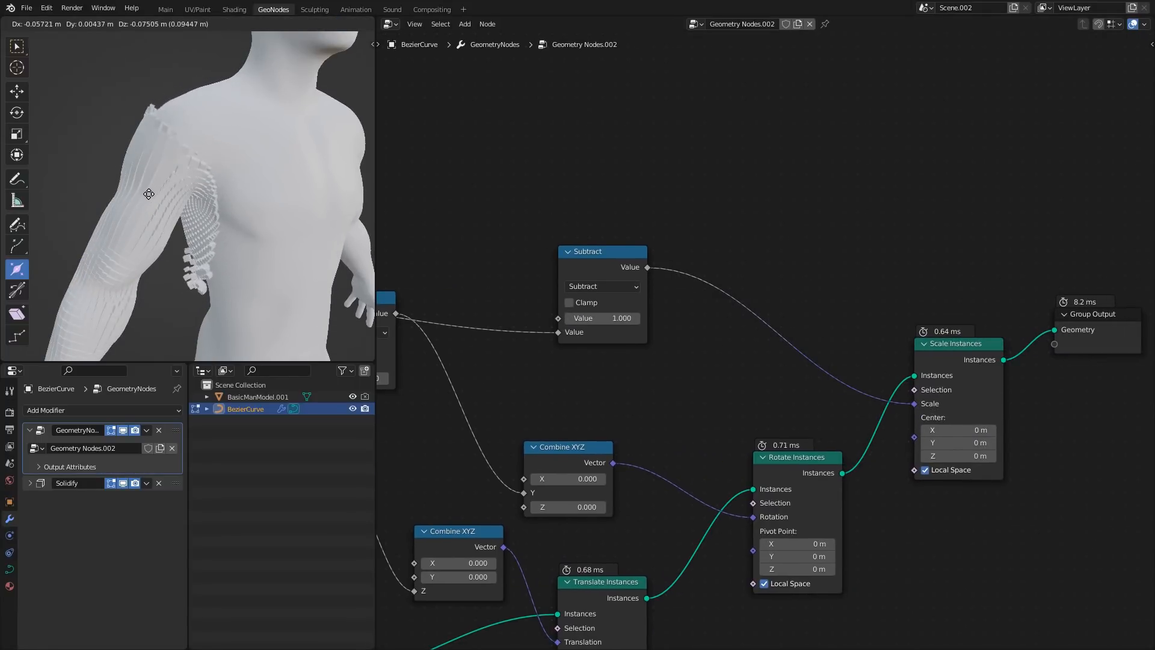
{"action": "left_click", "coordinate": [154, 182]}
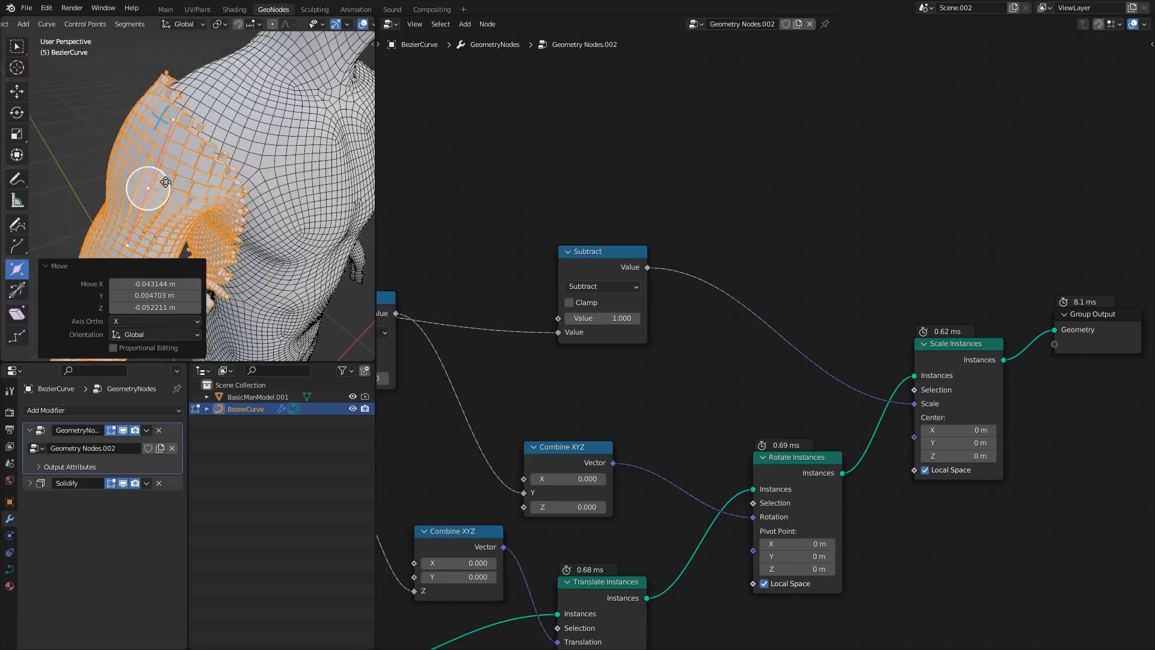
- Move Group Output away from Scale Instances and insert a Set Material node between them using the New Surface material
{"action": "middle_click_drag", "start_coordinate": [1025, 339], "coordinate": [620, 334]}
{"action": "left_click_drag", "start_coordinate": [661, 286], "coordinate": [604, 407]}
{"action": "key", "text": "g"}
{"action": "left_click", "coordinate": [811, 400]}
{"action": "left_click", "coordinate": [810, 399]}
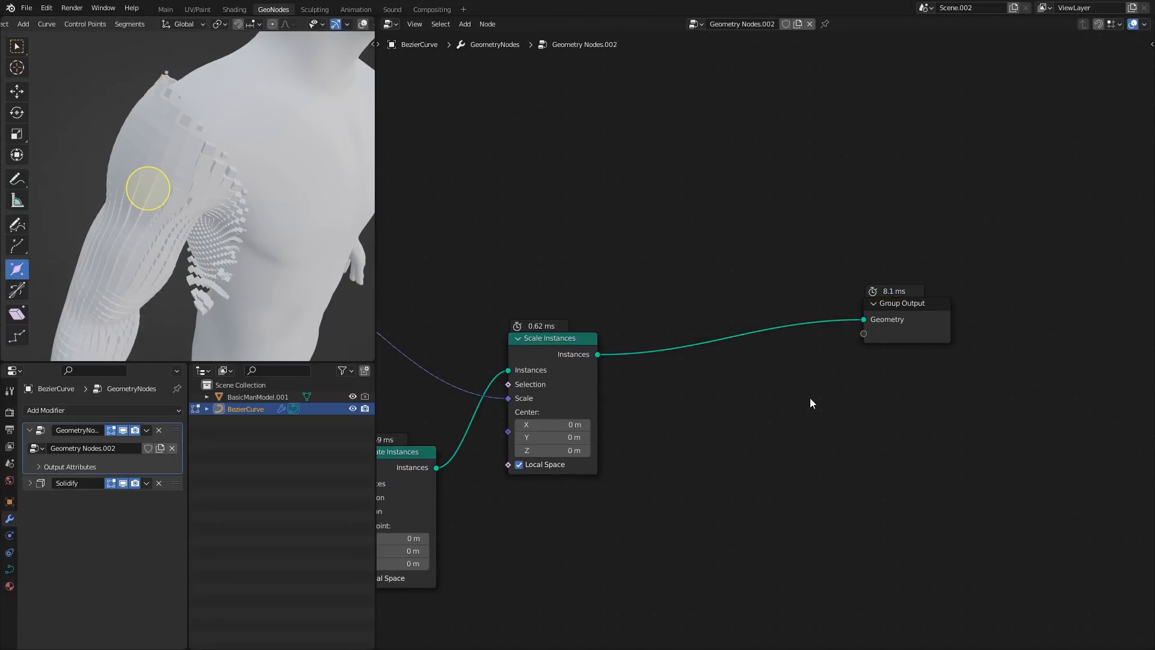
{"action": "key", "text": "shift+a"}
{"action": "left_click", "coordinate": [812, 398]}
{"action": "type", "text": "set"}
{"action": "left_click", "coordinate": [842, 445]}
{"action": "left_click", "coordinate": [753, 338]}
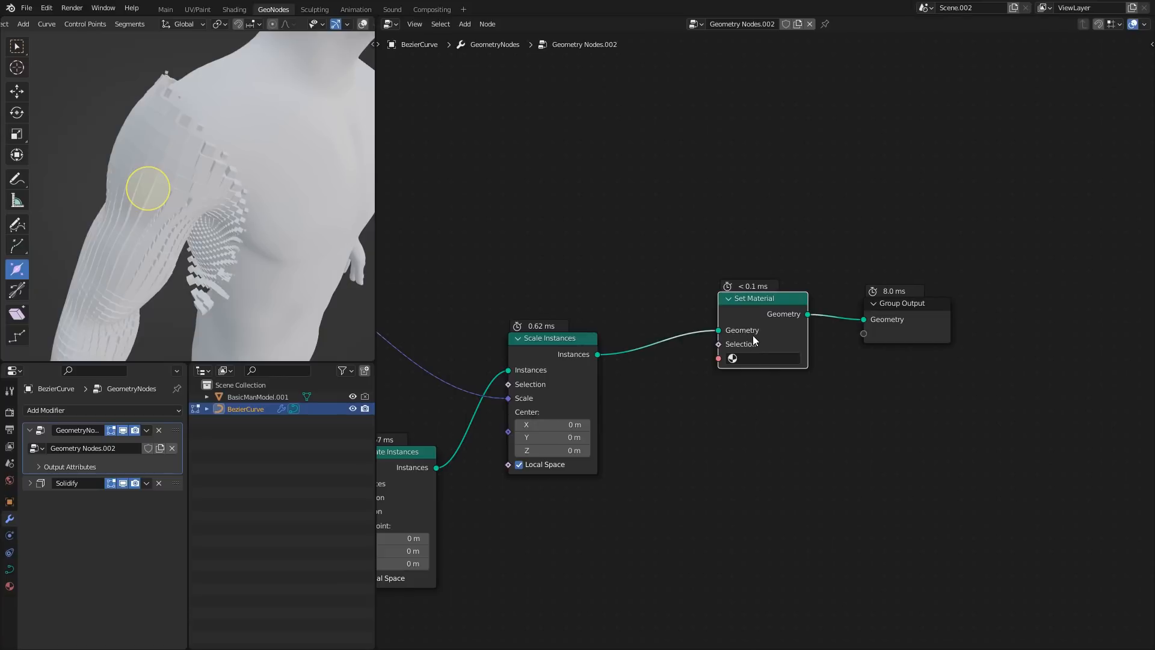
{"action": "left_click", "coordinate": [760, 363]}
{"action": "left_click", "coordinate": [766, 390]}
- Move the selected curve point by about 0.013, -0.006, 0.008 m and save the file
{"action": "key", "text": "g"}
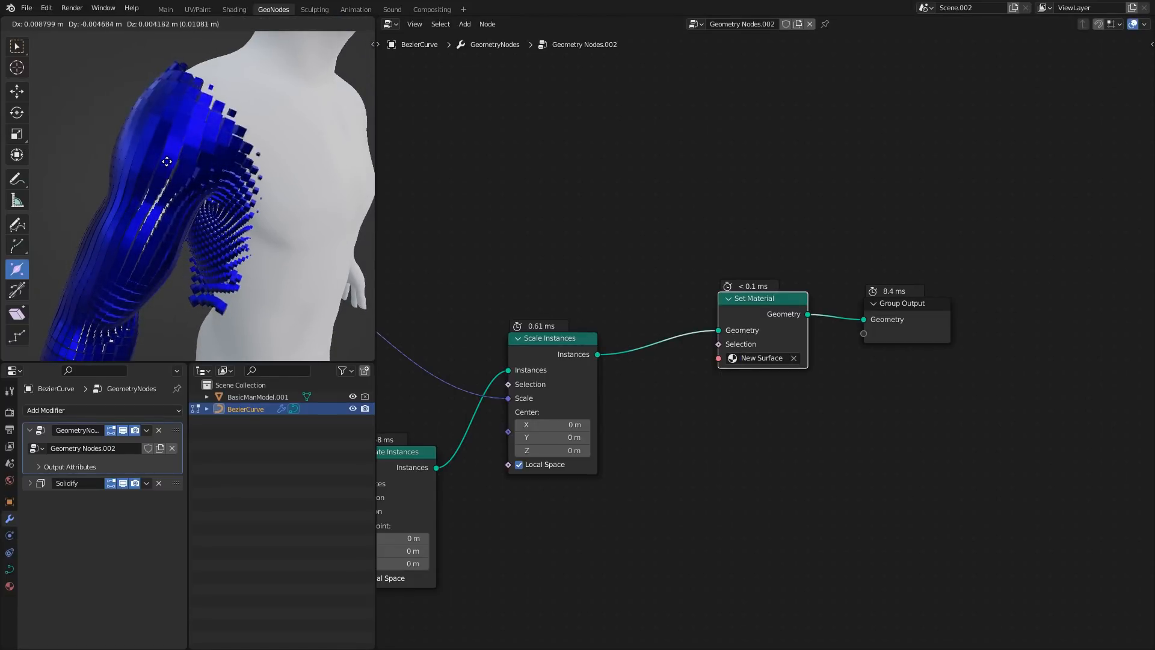
{"action": "left_click", "coordinate": [158, 175]}
{"action": "scroll", "coordinate": [301, 158], "scroll_direction": "down", "scroll_amount": 1}
{"action": "middle_click_drag", "start_coordinate": [594, 251], "coordinate": [843, 229]}
{"action": "scroll", "coordinate": [841, 231], "scroll_direction": "down", "scroll_amount": 5}
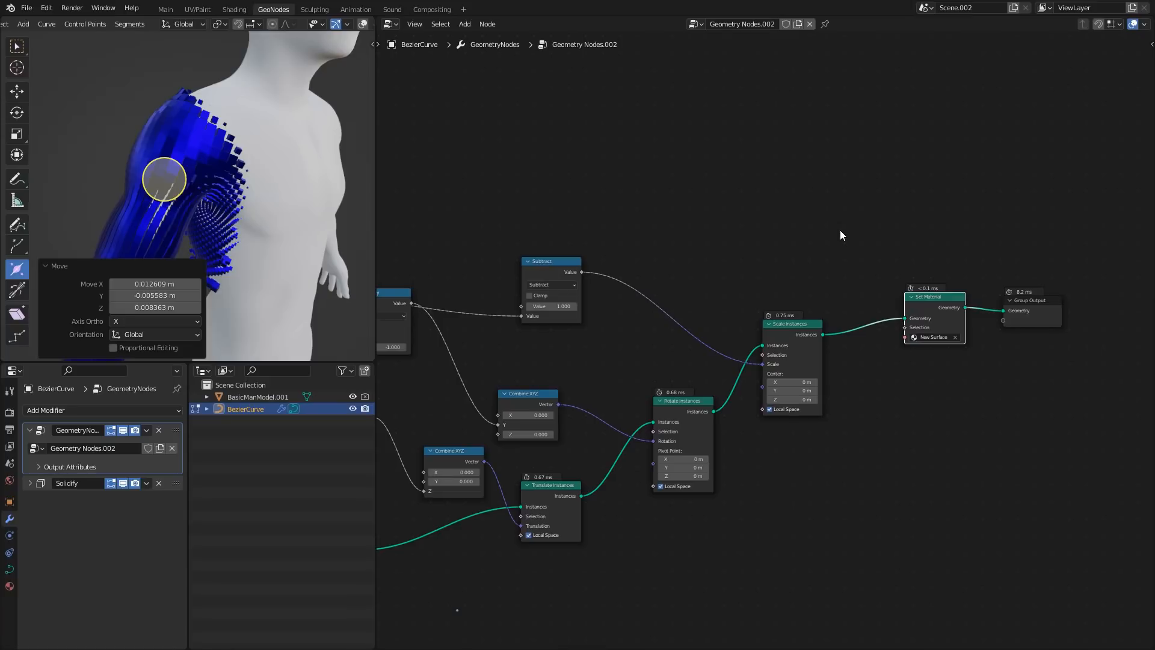
{"action": "mouse_move", "coordinate": [164, 106]}
{"action": "middle_mouse_down"}
{"action": "mouse_move", "coordinate": [143, 82]}
{"action": "mouse_move", "coordinate": [168, 115]}
{"action": "middle_mouse_up"}
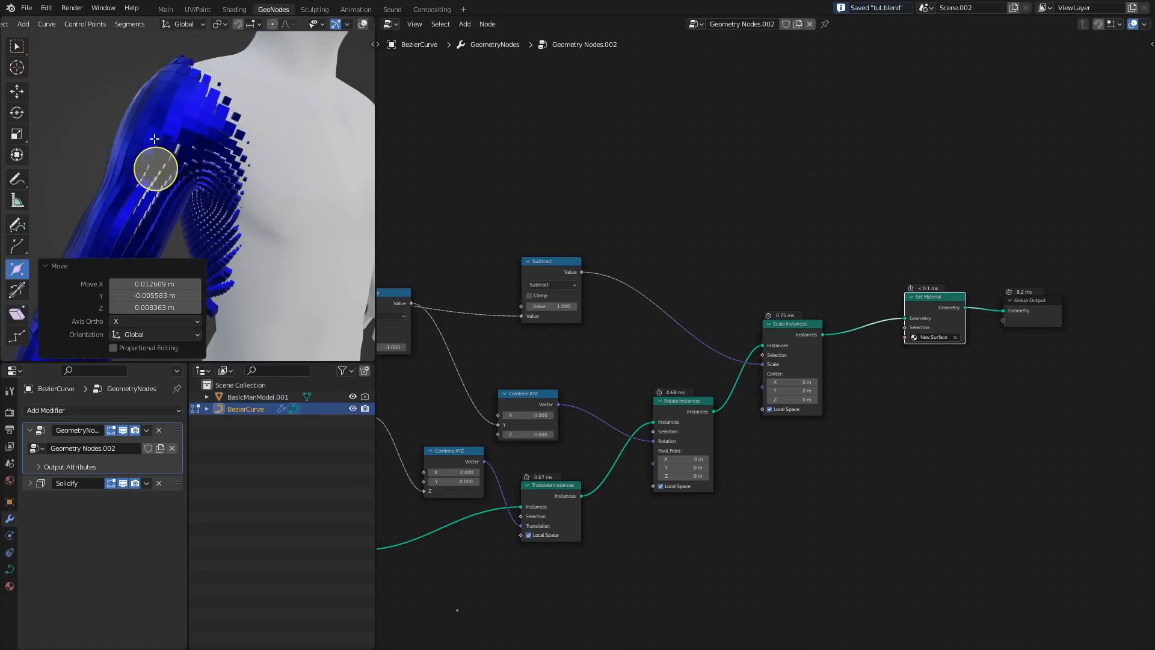
- Shift the Power node and all nodes from there through Group Output away from Map Range, making room between them
{"action": "scroll", "coordinate": [629, 267], "scroll_direction": "down", "scroll_amount": 3}
{"action": "scroll", "coordinate": [782, 265], "scroll_direction": "up", "scroll_amount": 2}
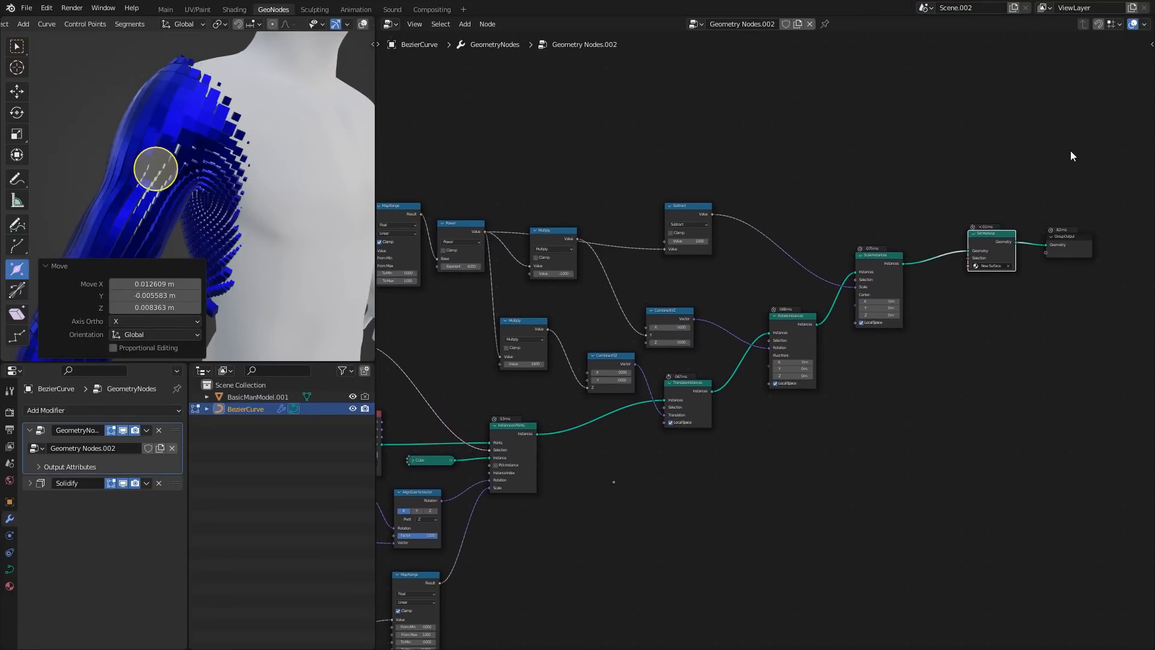
{"action": "left_click_drag", "start_coordinate": [1071, 147], "coordinate": [604, 489]}
{"action": "left_click_drag", "start_coordinate": [459, 181], "coordinate": [620, 360], "text": "shift"}
{"action": "key", "text": "g"}
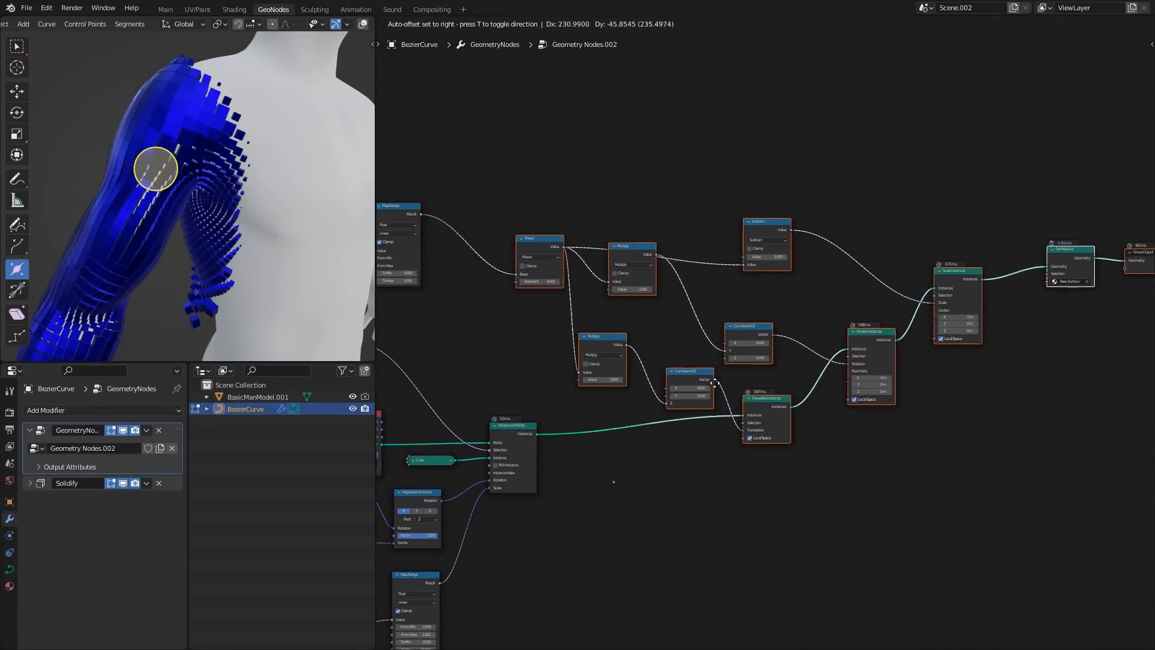
{"action": "left_click", "coordinate": [711, 383]}
{"action": "left_click", "coordinate": [544, 335]}
{"action": "scroll", "coordinate": [550, 319], "scroll_direction": "up", "scroll_amount": 2}
{"action": "middle_click_drag", "start_coordinate": [554, 312], "coordinate": [756, 334]}
{"action": "left_click_drag", "start_coordinate": [737, 260], "coordinate": [698, 269]}
- Switch to the Desmos graphing calculator and change the plotted function y = x to y = sin x
{"action": "scroll", "coordinate": [714, 288], "scroll_direction": "up", "scroll_amount": 3}
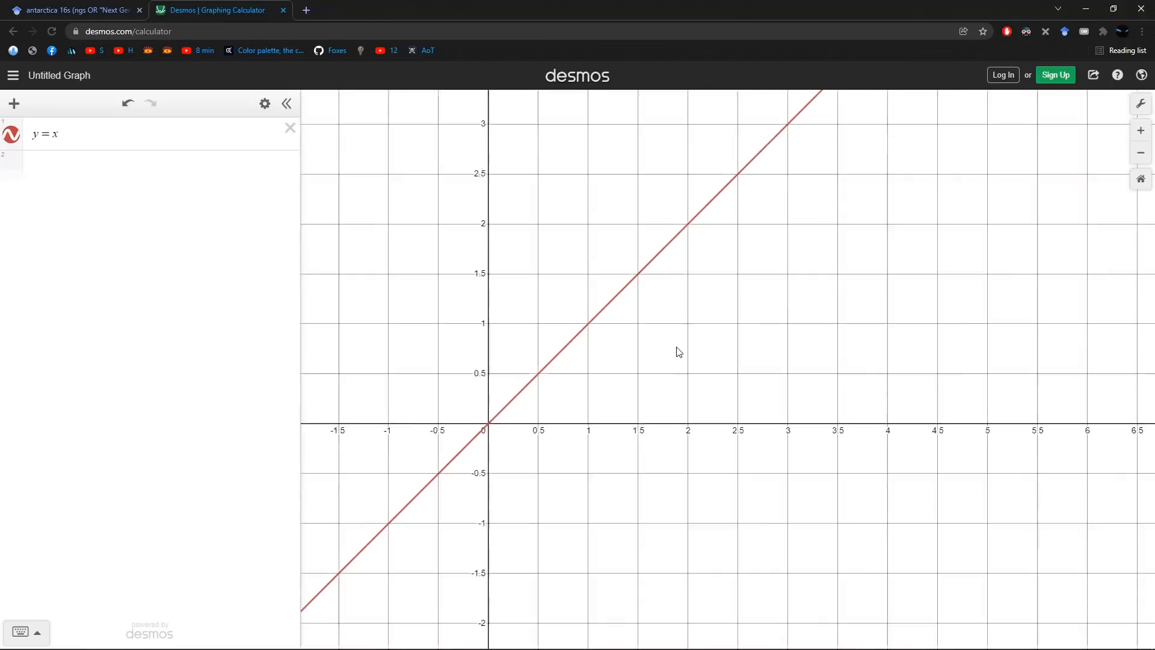
{"action": "scroll", "coordinate": [678, 351], "scroll_direction": "up", "scroll_amount": 3}
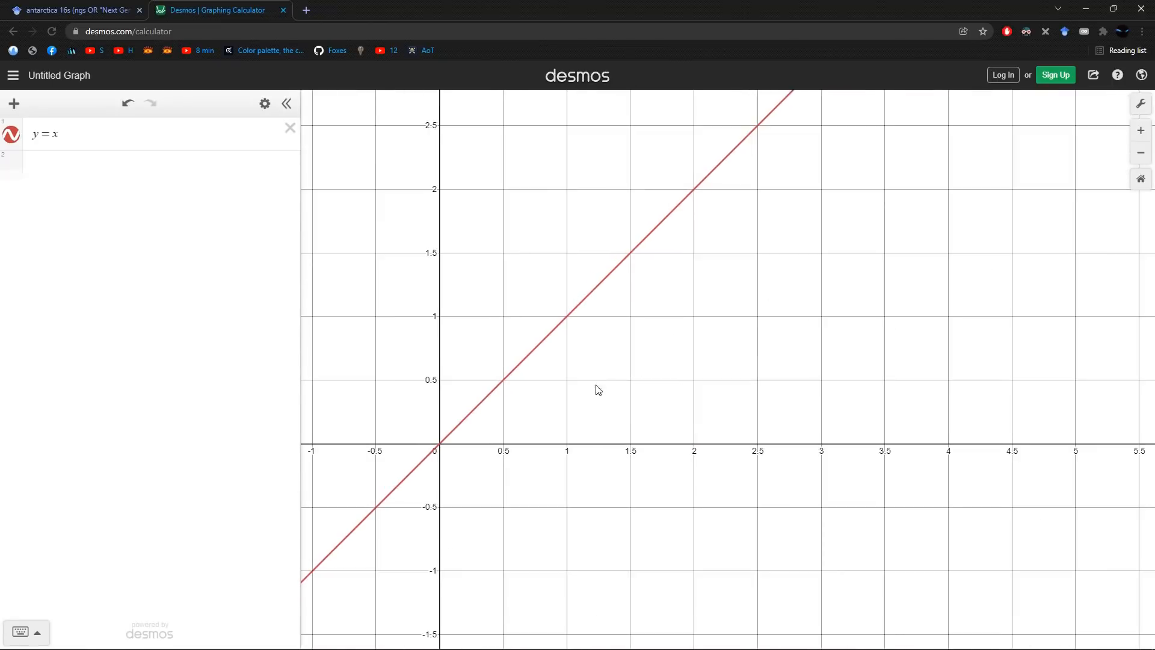
{"action": "left_click_drag", "start_coordinate": [596, 389], "coordinate": [722, 407]}
{"action": "scroll", "coordinate": [702, 342], "scroll_direction": "up", "scroll_amount": 2}
{"action": "left_click", "coordinate": [92, 138]}
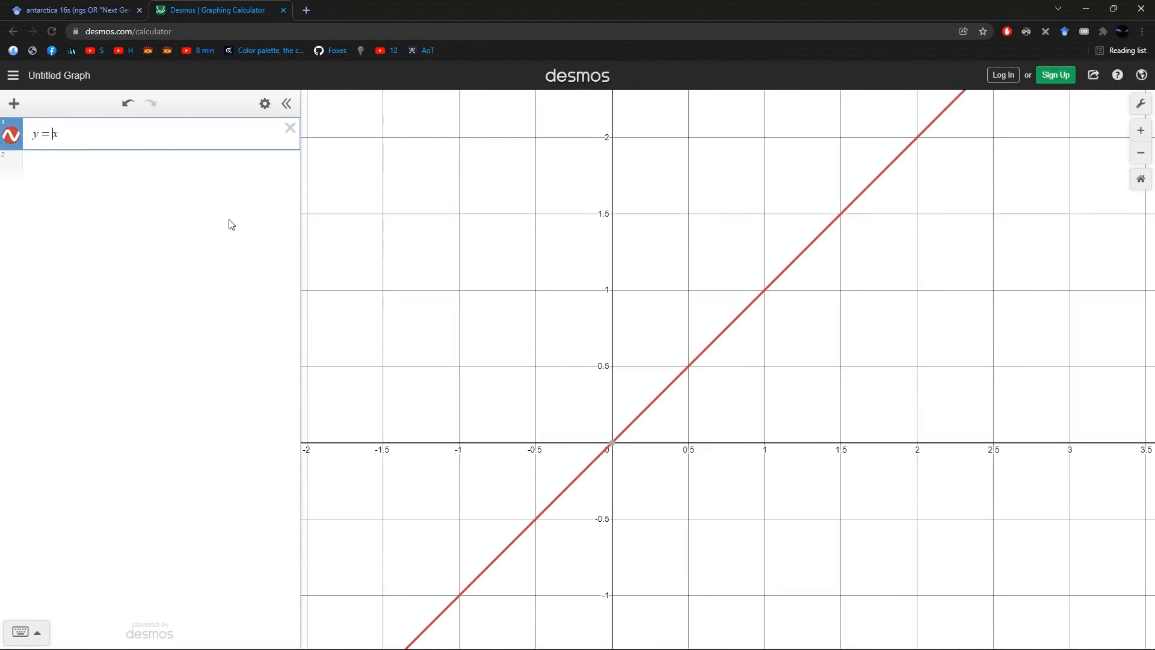
{"action": "key", "text": "Left"}
{"action": "type", "text": "sin"}
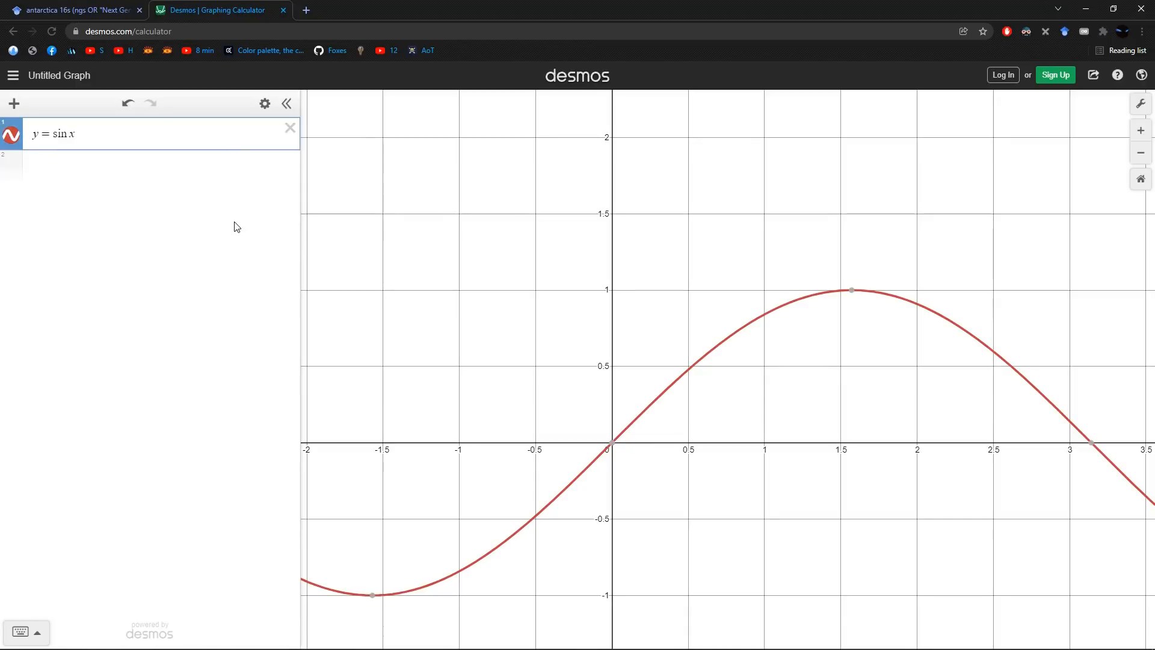
- Change the function to y = sin(x/a), add a slider for a, and set a to 0.2
{"action": "type", "text": "(x"}
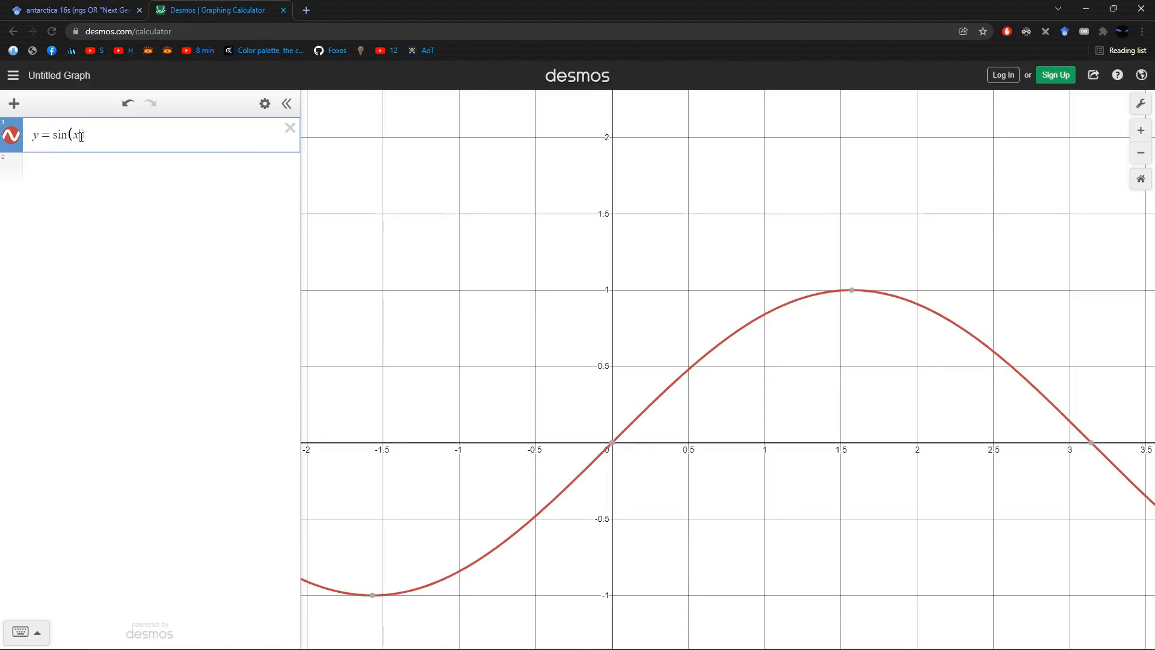
{"action": "type", "text": "/(a"}
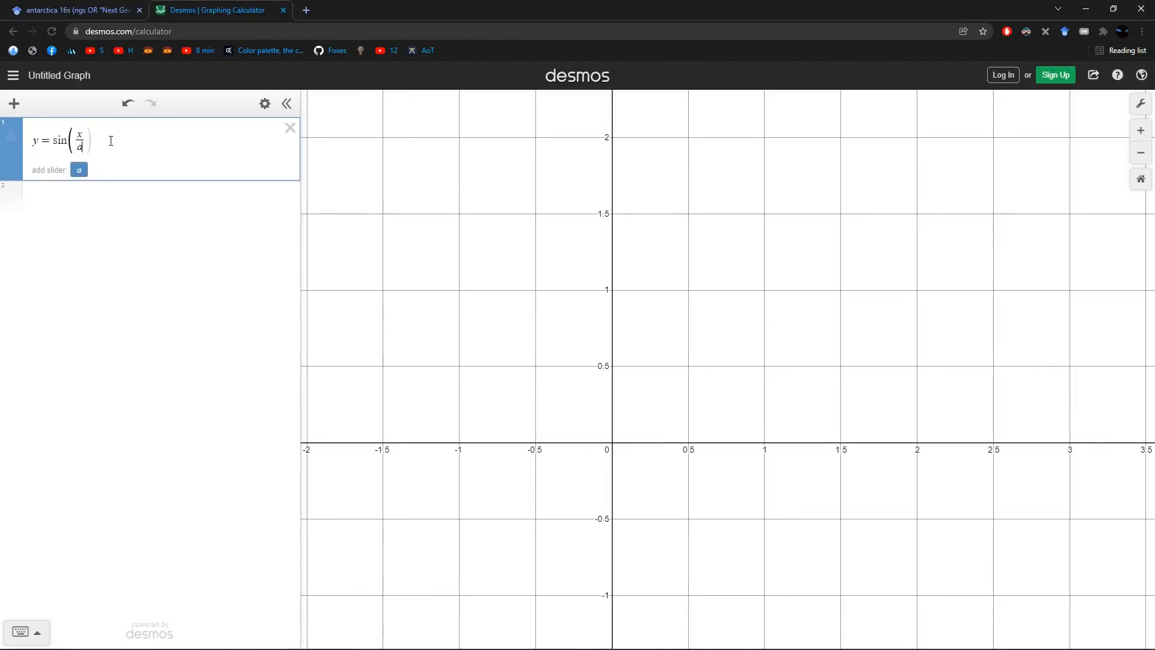
{"action": "type", "text": ")"}
{"action": "key", "text": "BackSpace"}
{"action": "left_click", "coordinate": [111, 141]}
{"action": "left_click", "coordinate": [79, 170]}
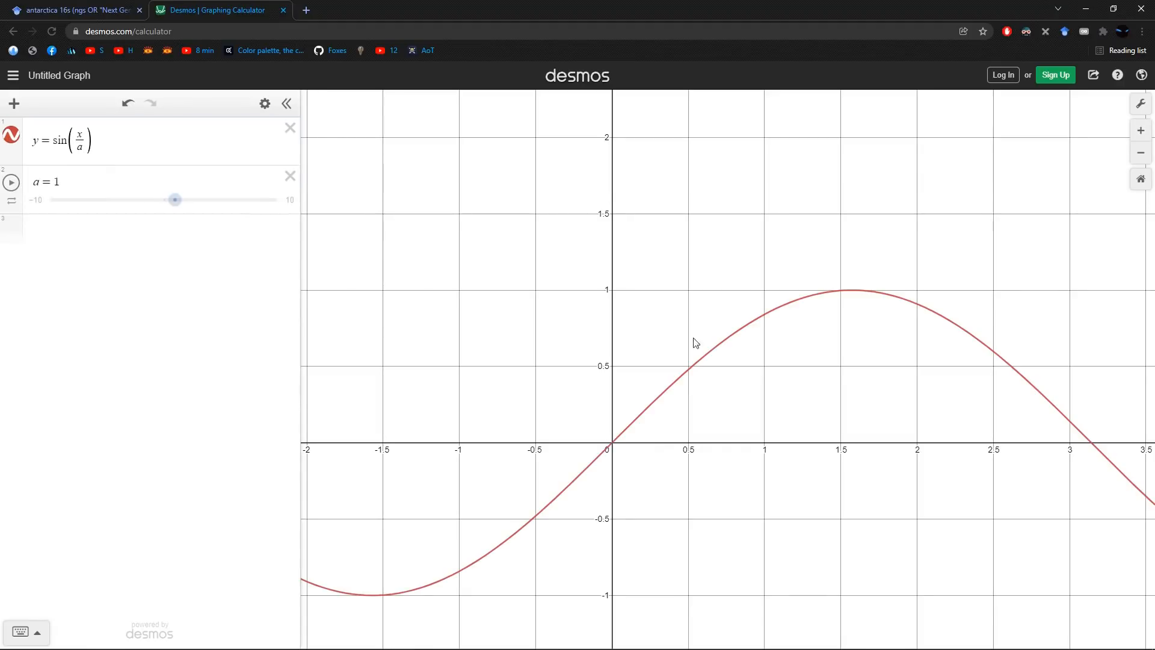
{"action": "left_click_drag", "start_coordinate": [176, 206], "coordinate": [169, 208]}
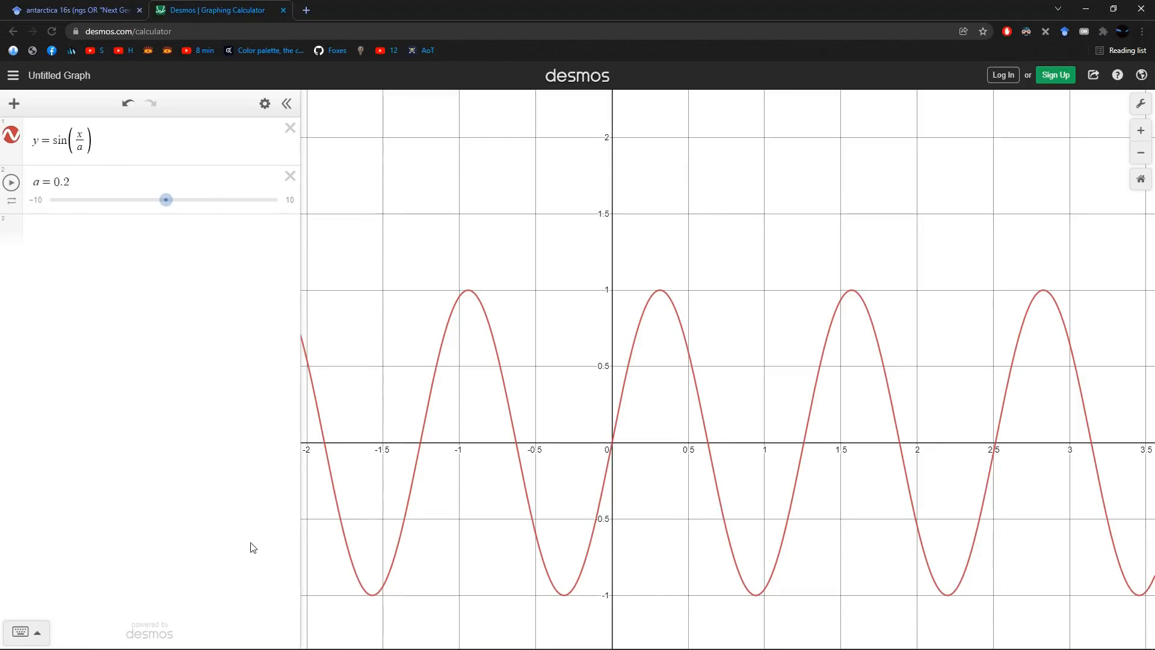
- Switch back to Blender and place an Add math node in the space below Power
{"action": "key", "text": "super"}
{"action": "left_click", "coordinate": [136, 638]}
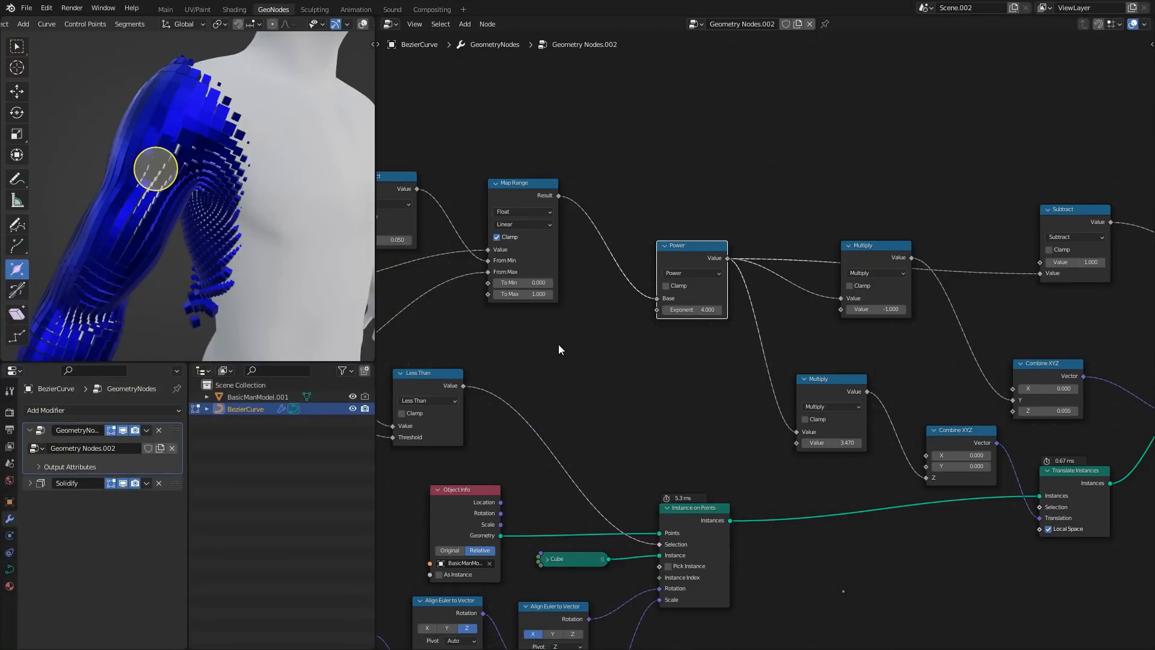
{"action": "scroll", "coordinate": [657, 356], "scroll_direction": "up", "scroll_amount": 2}
{"action": "key", "text": "shift+a"}
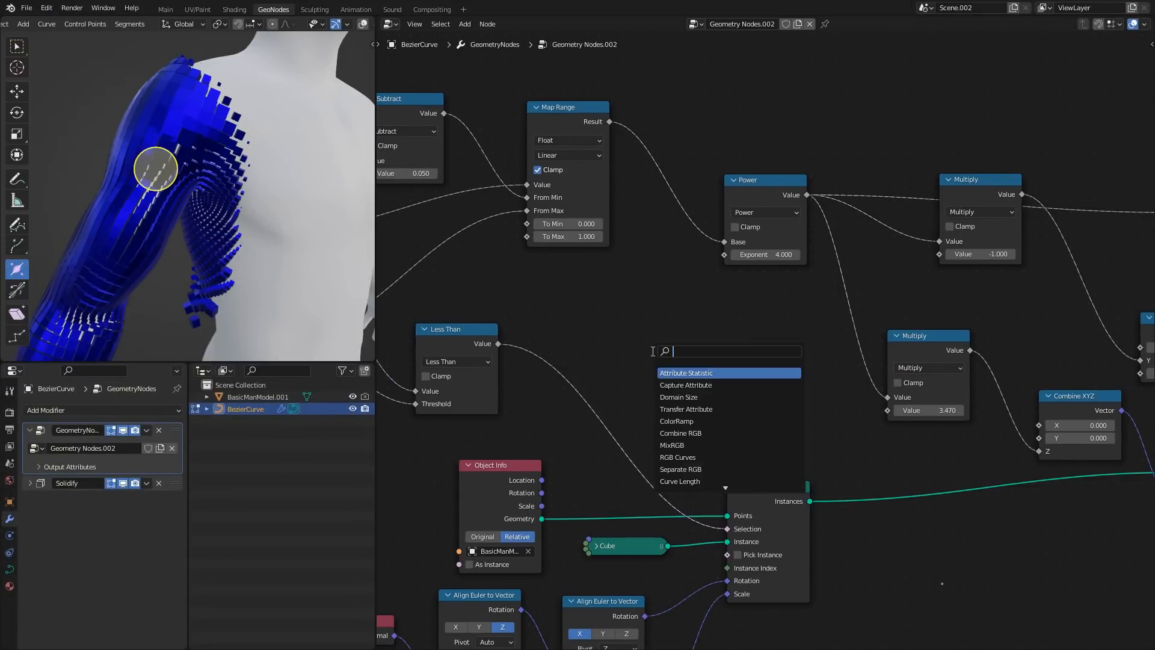
{"action": "type", "text": "add"}
{"action": "key", "text": "Return"}
{"action": "left_click", "coordinate": [688, 317]}
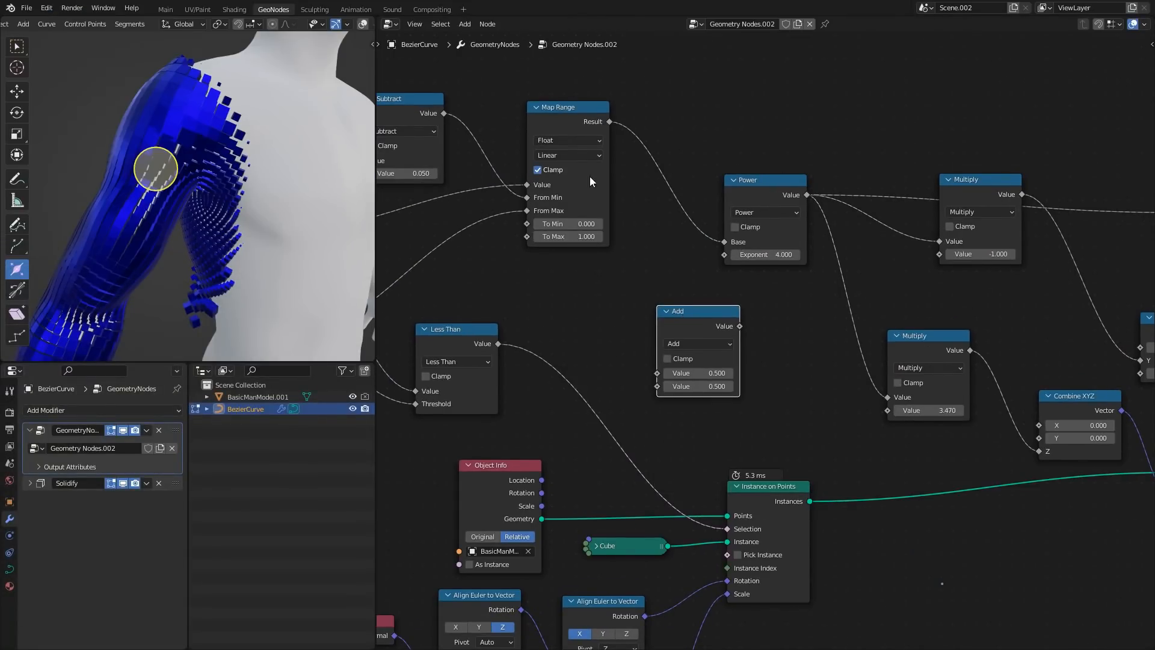
- Reposition Map Range, feed its Result into the Add node's first input, and change that node to Multiply
{"action": "middle_click_drag", "start_coordinate": [590, 177], "coordinate": [560, 228]}
{"action": "left_click_drag", "start_coordinate": [547, 171], "coordinate": [499, 224]}
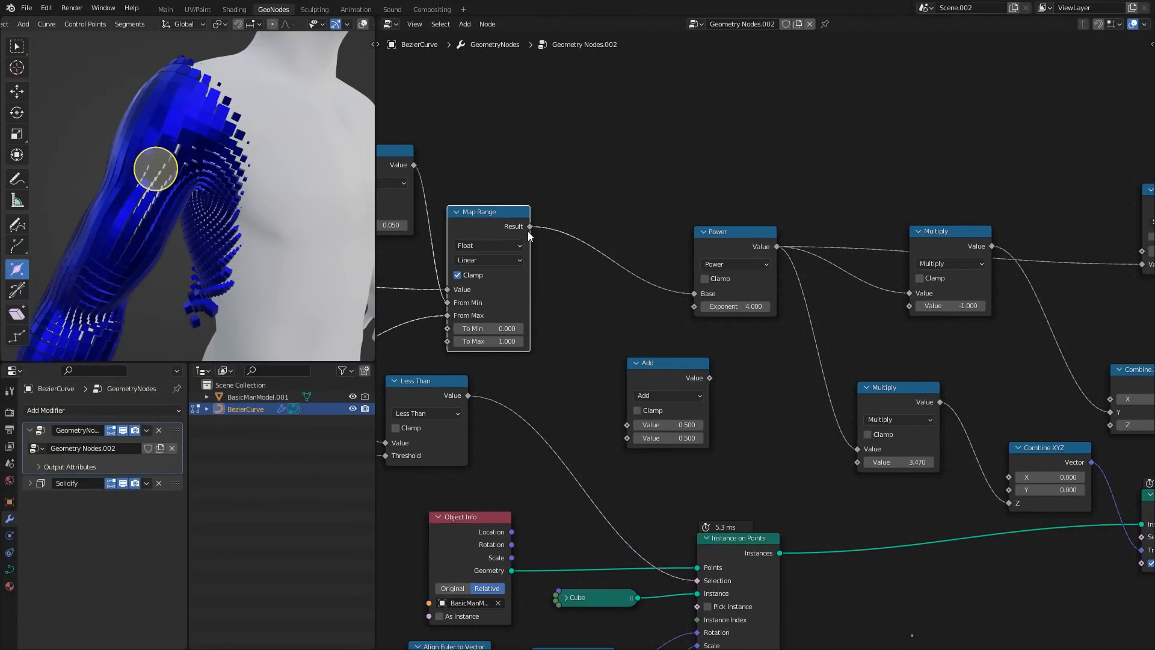
{"action": "left_click", "coordinate": [658, 394]}
{"action": "left_click", "coordinate": [668, 453]}
{"action": "left_click_drag", "start_coordinate": [661, 382], "coordinate": [612, 345]}
- Duplicate the new Multiply node beside it, feed the copy from the original's output, and change it to Sine
{"action": "key", "text": "shift+d"}
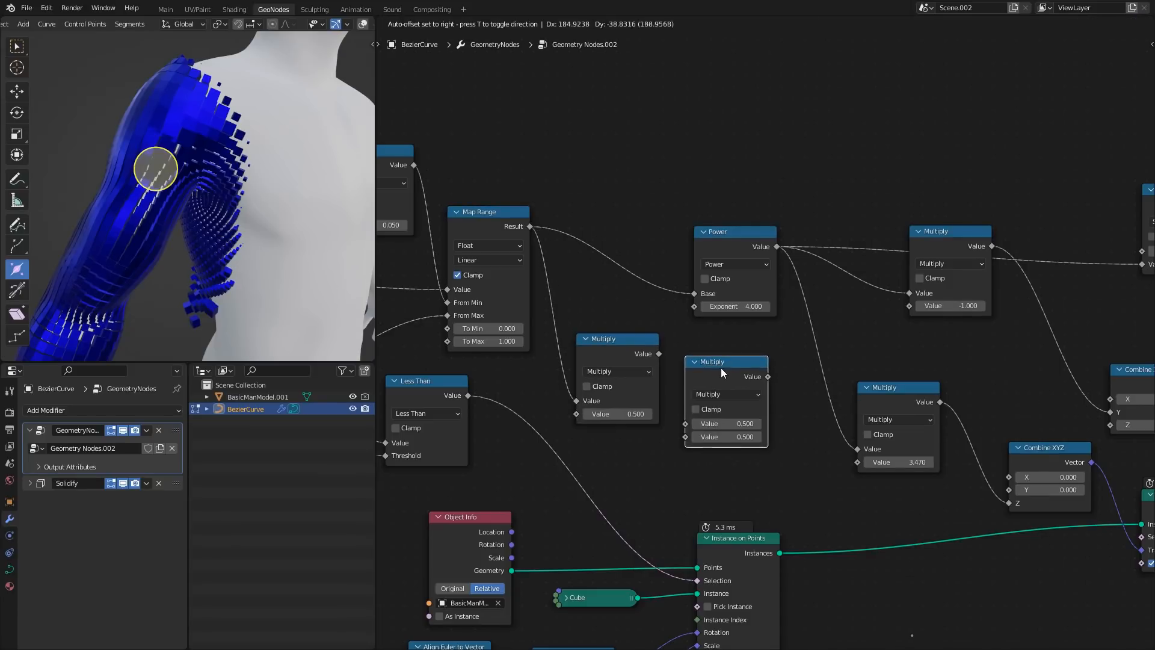
{"action": "left_click", "coordinate": [721, 372]}
{"action": "left_click", "coordinate": [709, 400]}
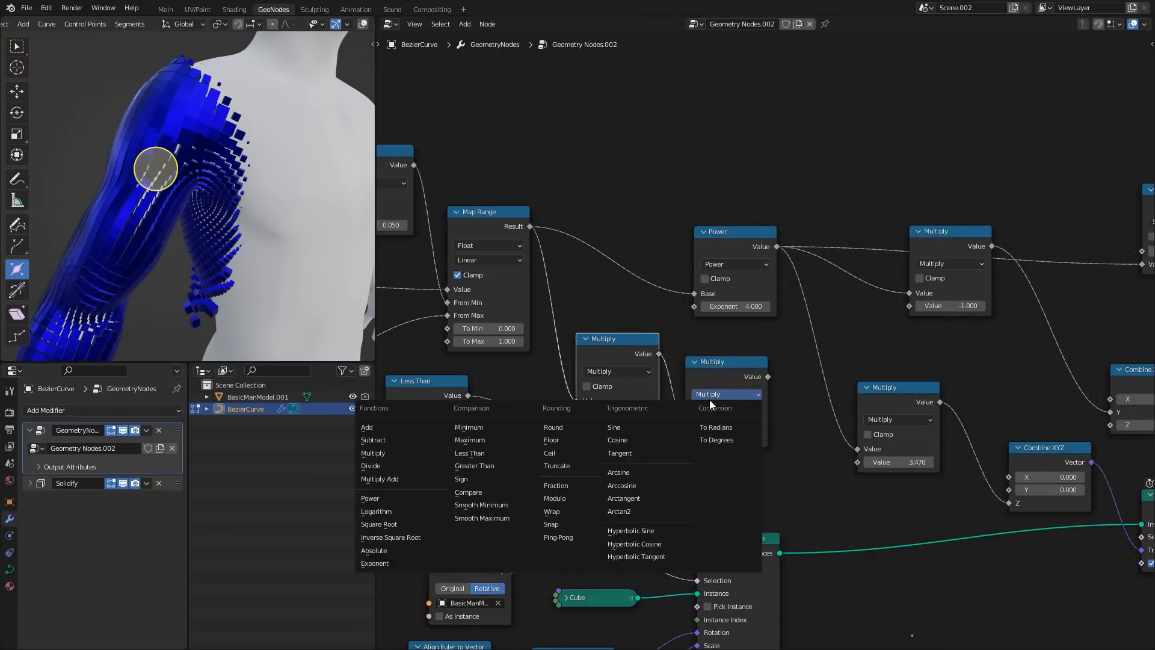
{"action": "left_click", "coordinate": [655, 424]}
- Connect Sine's output to the first input of the translation Multiply node, replacing the link from Power
{"action": "middle_click_drag", "start_coordinate": [745, 411], "coordinate": [645, 382]}
{"action": "left_click_drag", "start_coordinate": [620, 358], "coordinate": [706, 431]}
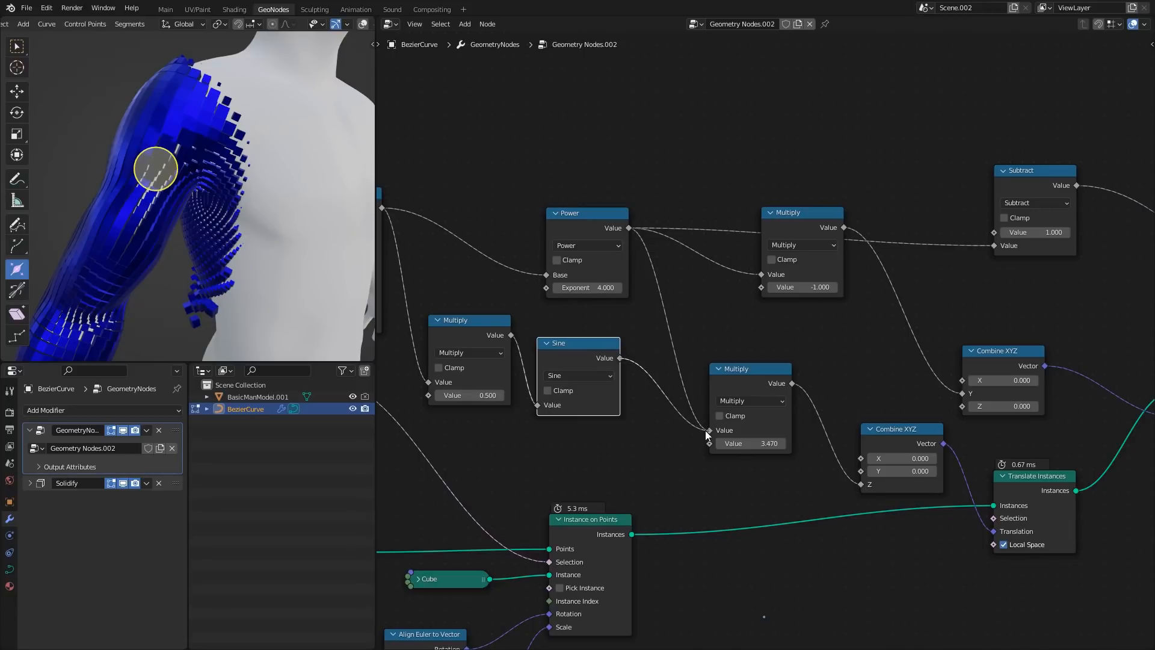
{"action": "left_click_drag", "start_coordinate": [669, 387], "coordinate": [616, 364]}
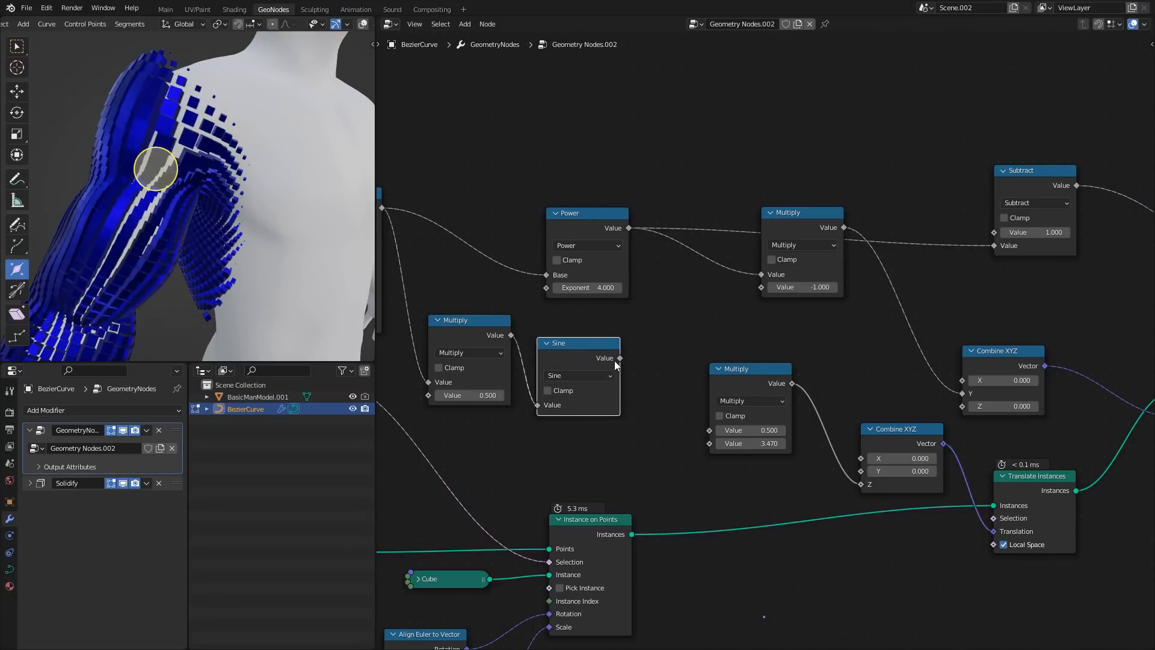
{"action": "left_click_drag", "start_coordinate": [695, 427], "coordinate": [705, 430]}
- Change the Multiply node feeding Sine to Divide and set its divisor to about 0.11
{"action": "left_click", "coordinate": [665, 364]}
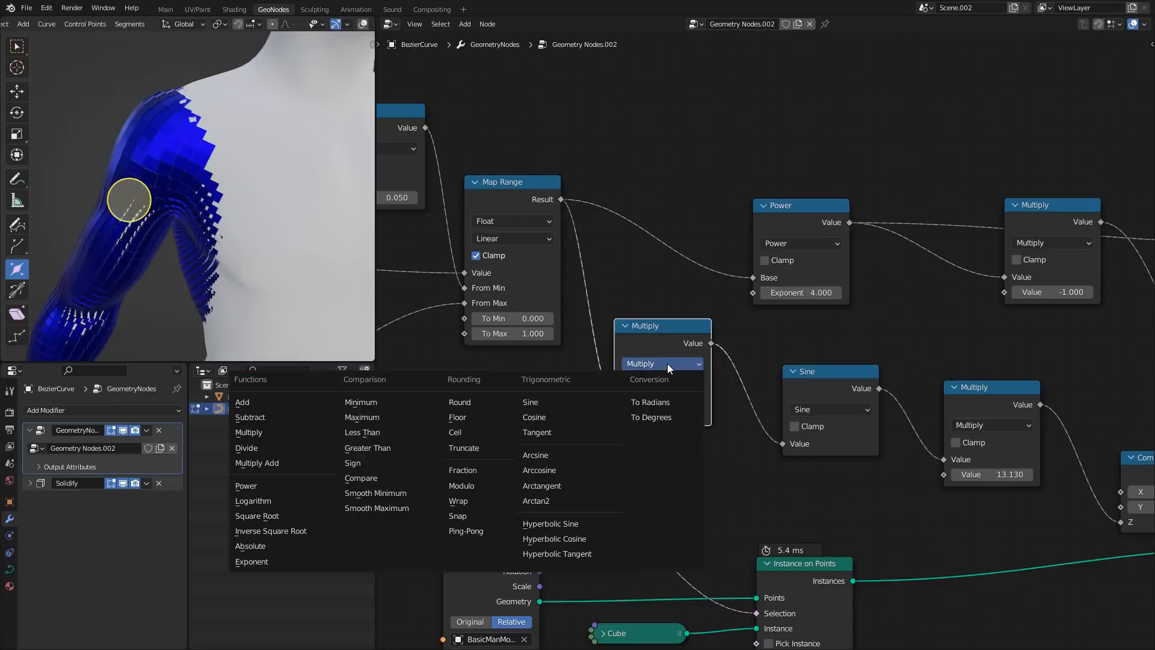
{"action": "left_click", "coordinate": [270, 447]}
{"action": "left_click", "coordinate": [666, 414]}
{"action": "type", "text": "0."}
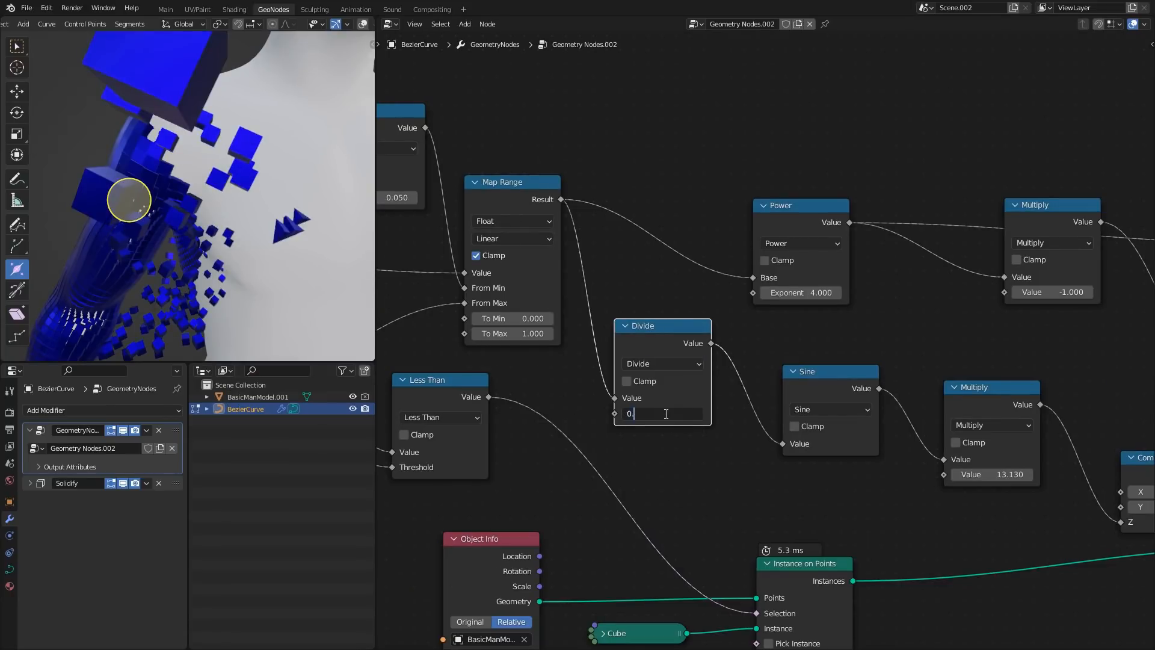
{"action": "type", "text": "2"}
{"action": "key", "text": "Return"}
{"action": "left_click_drag", "start_coordinate": [666, 413], "coordinate": [638, 413]}
- Set the value of the Multiply node after Sine to 1.3 and the Divide node's divisor to 0.2
{"action": "left_click", "coordinate": [1011, 475]}
{"action": "type", "text": "01.2"}
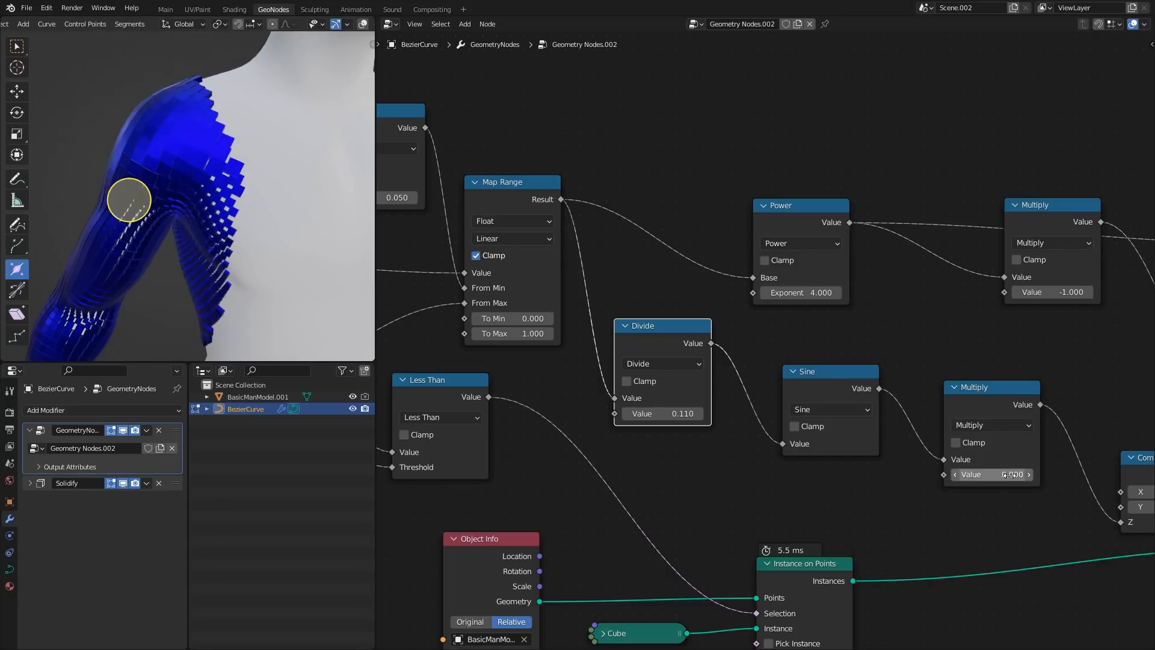
{"action": "key", "text": "Return"}
{"action": "left_click", "coordinate": [1028, 474]}
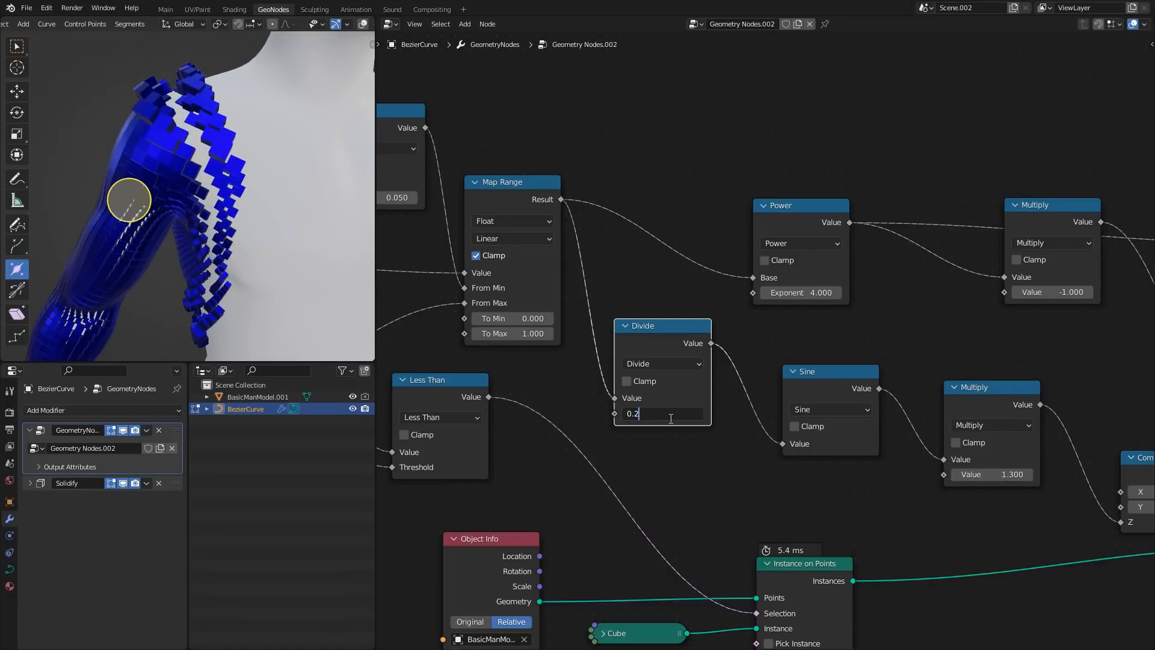
{"action": "key", "text": "Return"}
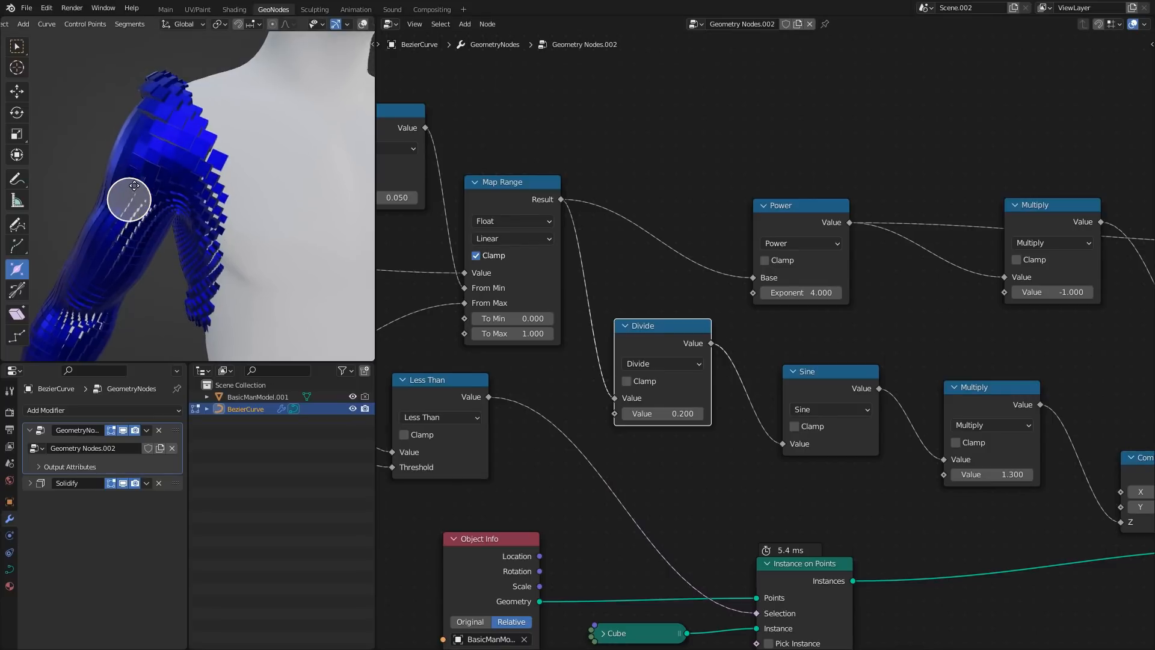
- Move the selected Bezier curve point up the shoulder by about 0.024 m in X and 0.036 m in Z, and adjust its radius
{"action": "left_click_drag", "start_coordinate": [134, 199], "coordinate": [133, 199]}
{"action": "key", "text": "g"}
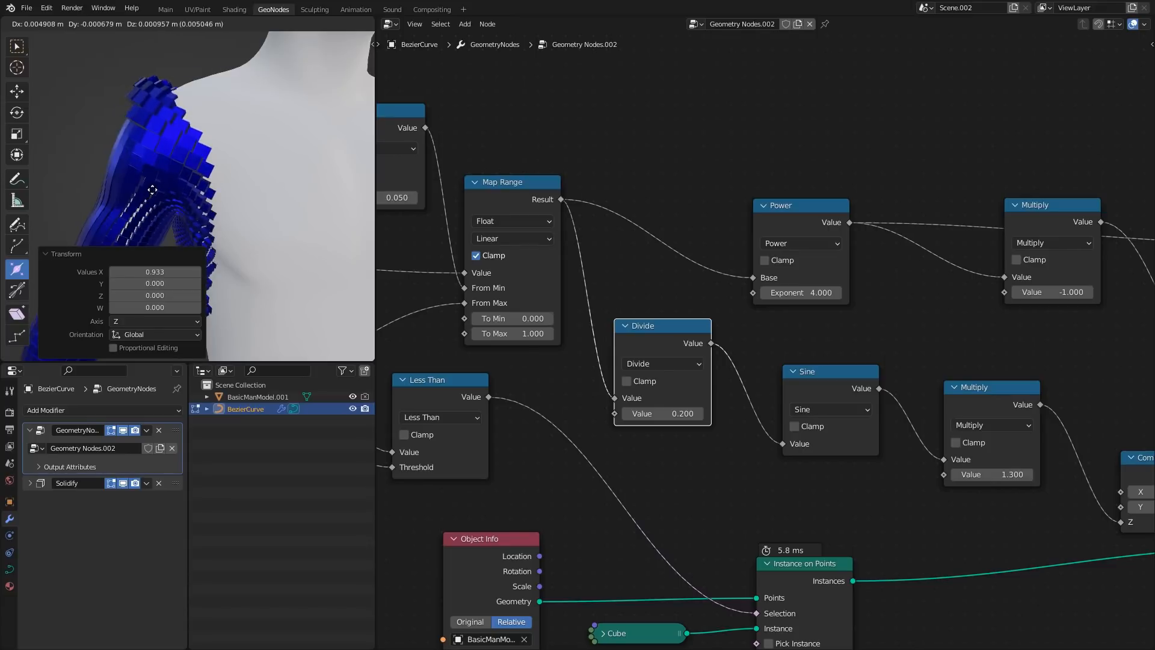
{"action": "left_click", "coordinate": [161, 167]}
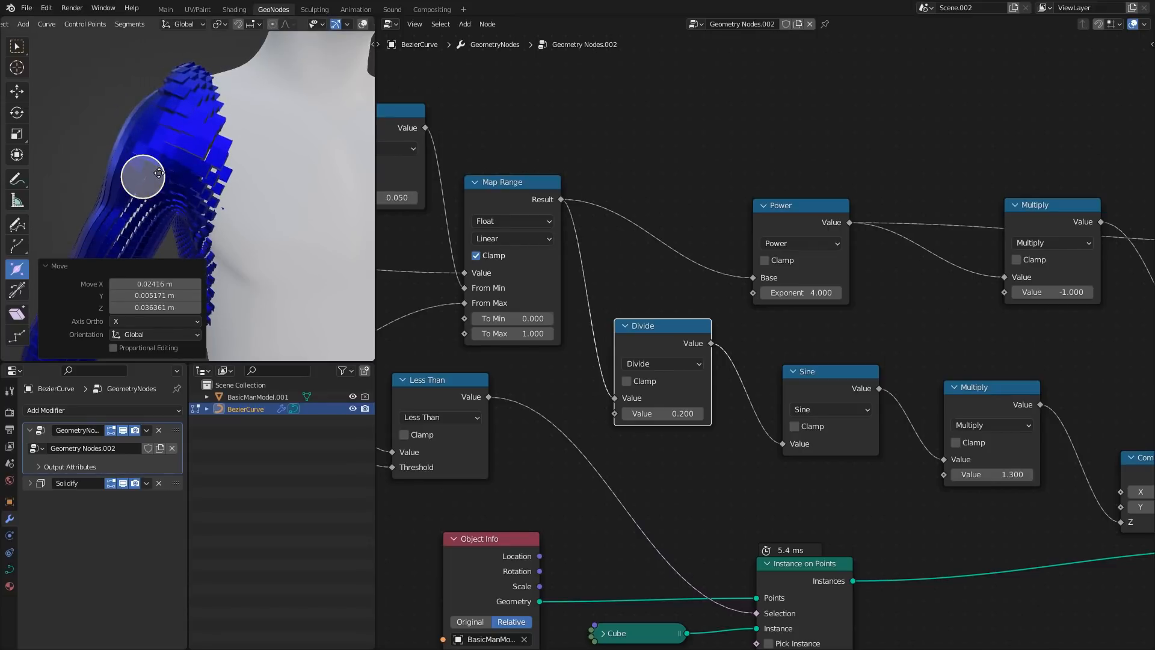
{"action": "left_click_drag", "start_coordinate": [157, 172], "coordinate": [169, 170]}
- Fine-tune the curve point's radius while checking the cubes from several angles, ending with a scale factor of about 1.055
{"action": "middle_click_drag", "start_coordinate": [170, 171], "coordinate": [97, 181]}
{"action": "left_click_drag", "start_coordinate": [58, 160], "coordinate": [57, 160]}
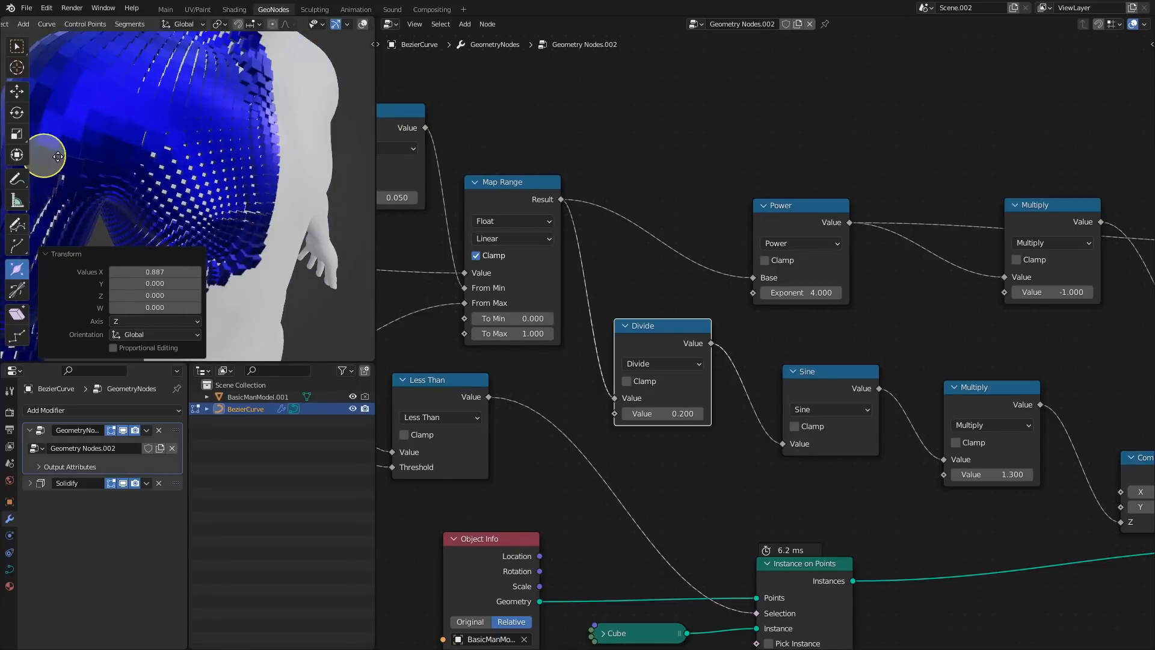
{"action": "middle_click_drag", "start_coordinate": [66, 160], "coordinate": [158, 154]}
{"action": "left_click_drag", "start_coordinate": [139, 157], "coordinate": [134, 157]}
{"action": "middle_click_drag", "start_coordinate": [139, 158], "coordinate": [169, 167]}
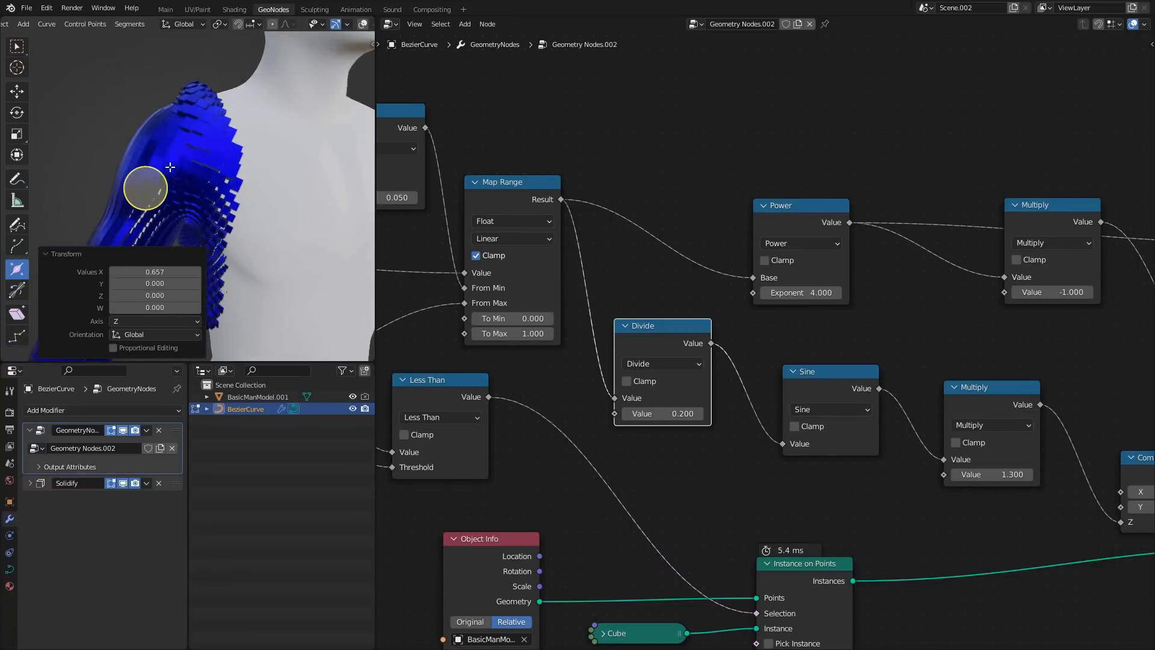
{"action": "left_click_drag", "start_coordinate": [155, 184], "coordinate": [161, 180]}
- Move the Power node and the -1 Multiply node together upward to free space above the sine chain
{"action": "middle_click_drag", "start_coordinate": [794, 268], "coordinate": [565, 261]}
{"action": "scroll", "coordinate": [568, 259], "scroll_direction": "down", "scroll_amount": 2}
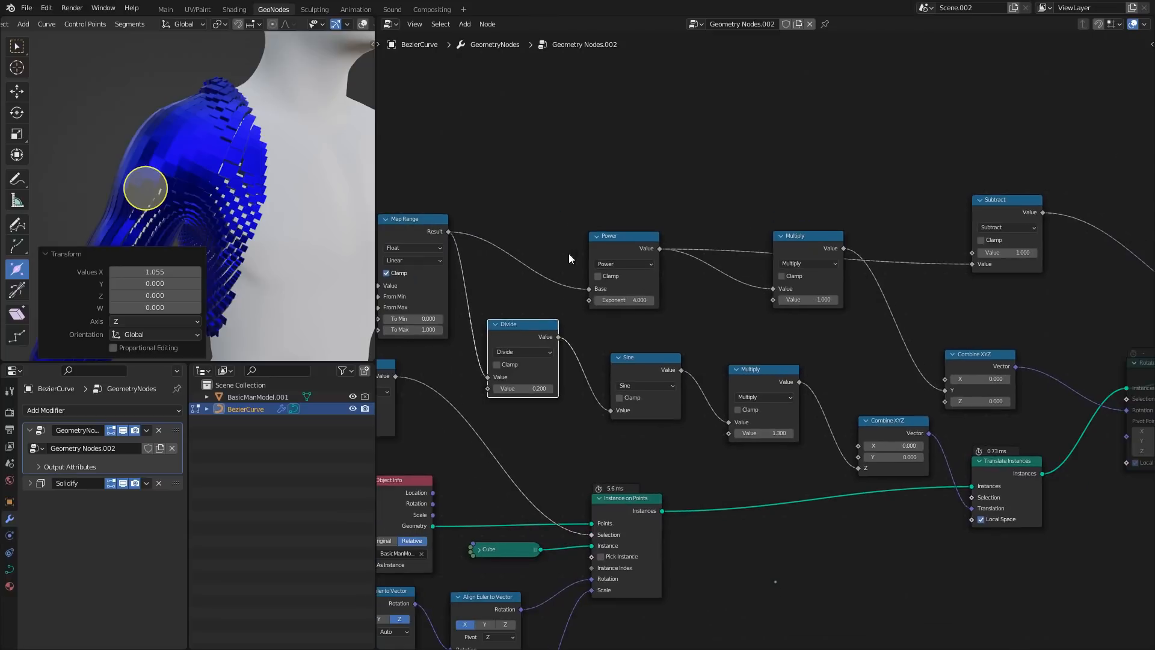
{"action": "left_click_drag", "start_coordinate": [579, 186], "coordinate": [845, 312]}
{"action": "key", "text": "g"}
{"action": "left_click", "coordinate": [842, 161]}
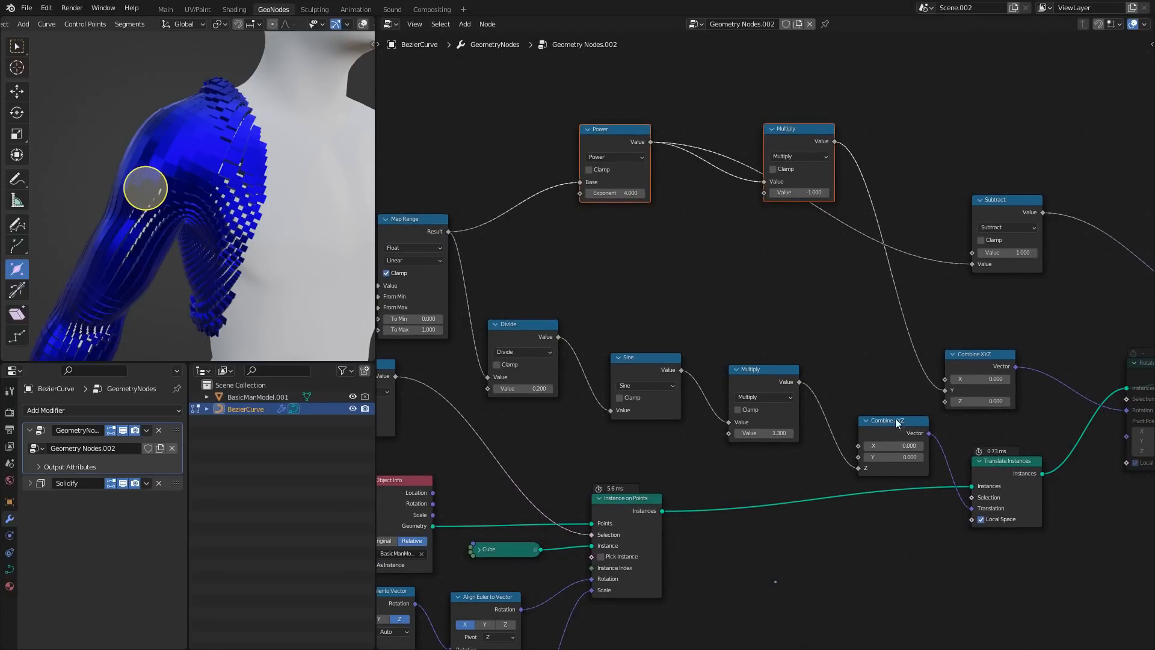
- Try varying the X value of the translation Combine XYZ node, and reset it to 0
{"action": "scroll", "coordinate": [908, 452], "scroll_direction": "up", "scroll_amount": 1}
{"action": "mouse_move", "coordinate": [912, 464]}
{"action": "left_mouse_down"}
{"action": "mouse_move", "coordinate": [939, 464]}
{"action": "mouse_move", "coordinate": [915, 464]}
{"action": "left_mouse_up"}
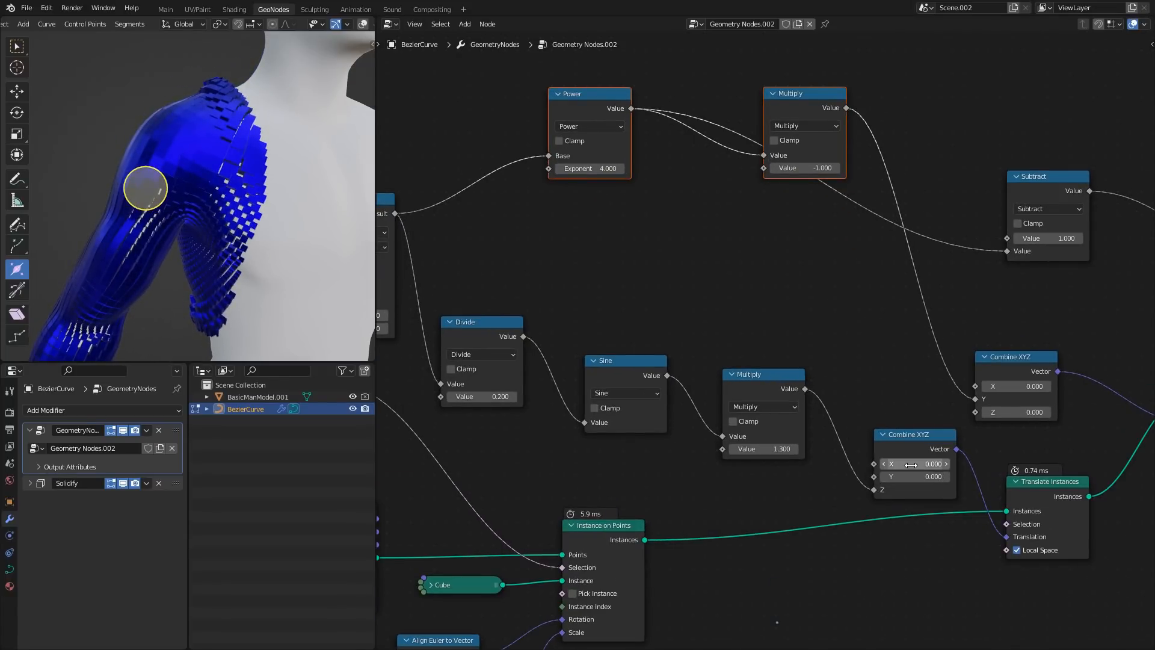
{"action": "type", "text": "0"}
{"action": "key", "text": "Return"}
- Raise the Power and -1 Multiply nodes further, and move the Subtract node up as well
{"action": "middle_click_drag", "start_coordinate": [853, 255], "coordinate": [897, 330]}
{"action": "key", "text": "g"}
{"action": "left_click", "coordinate": [892, 208]}
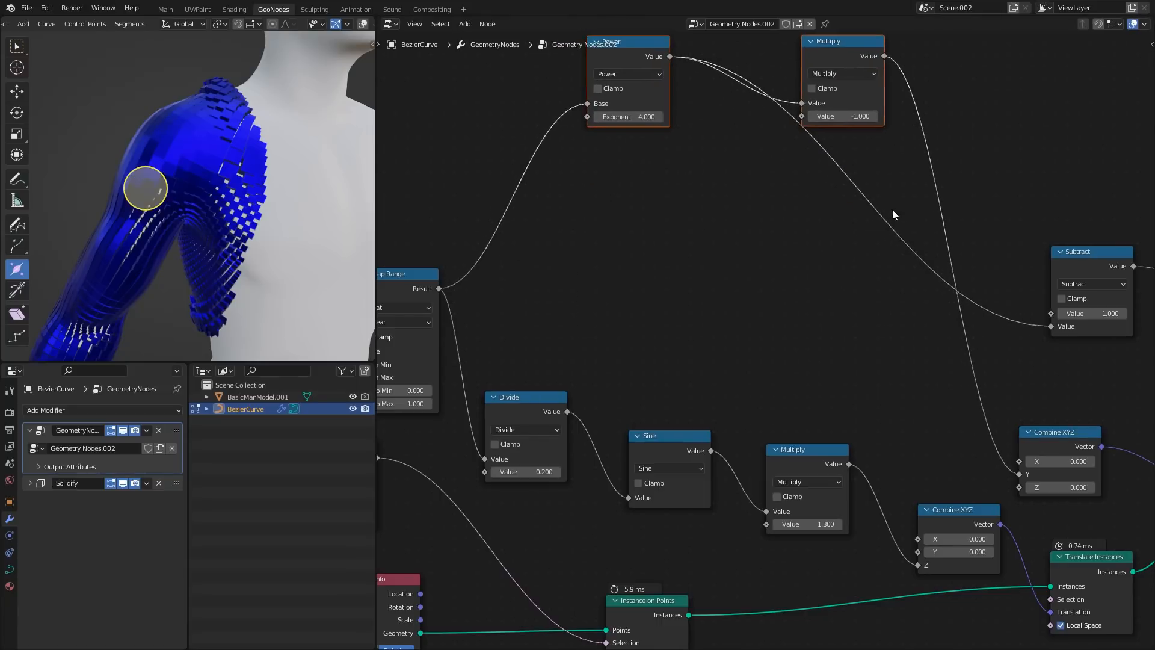
{"action": "left_click_drag", "start_coordinate": [1090, 253], "coordinate": [1093, 188]}
- Add a Float Curve node in the free space between the Power node and the sine chain
{"action": "left_click", "coordinate": [705, 294]}
{"action": "key", "text": "shift+a"}
{"action": "left_click", "coordinate": [706, 294]}
{"action": "type", "text": "floa"}
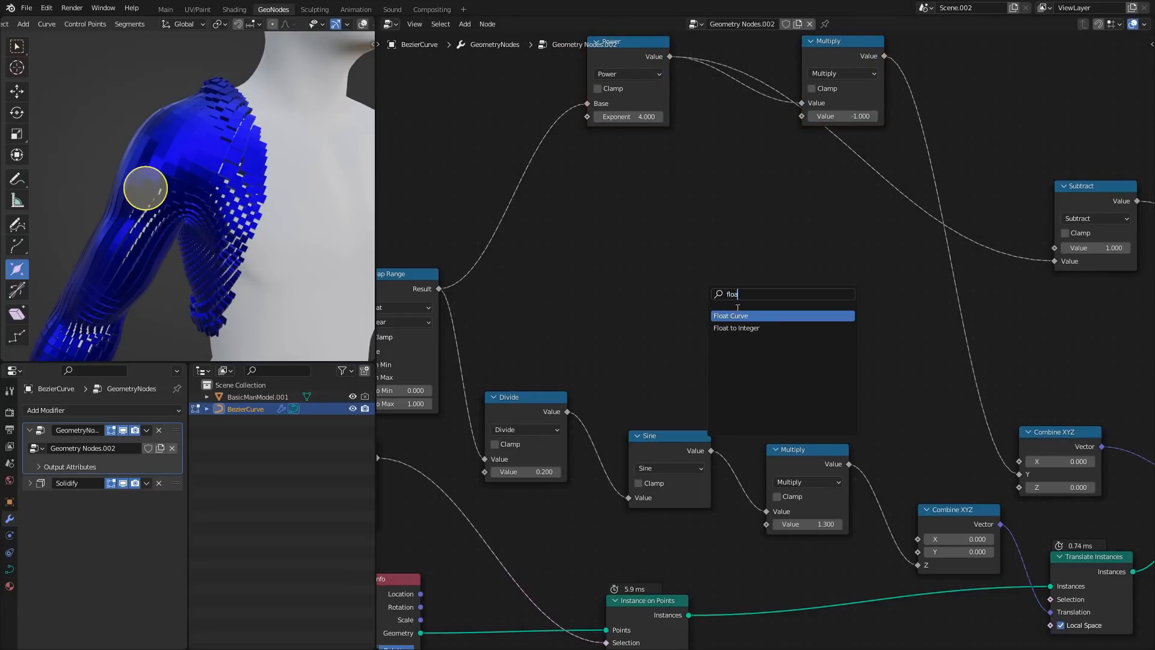
{"action": "key", "text": "Return"}
{"action": "left_click", "coordinate": [664, 220]}
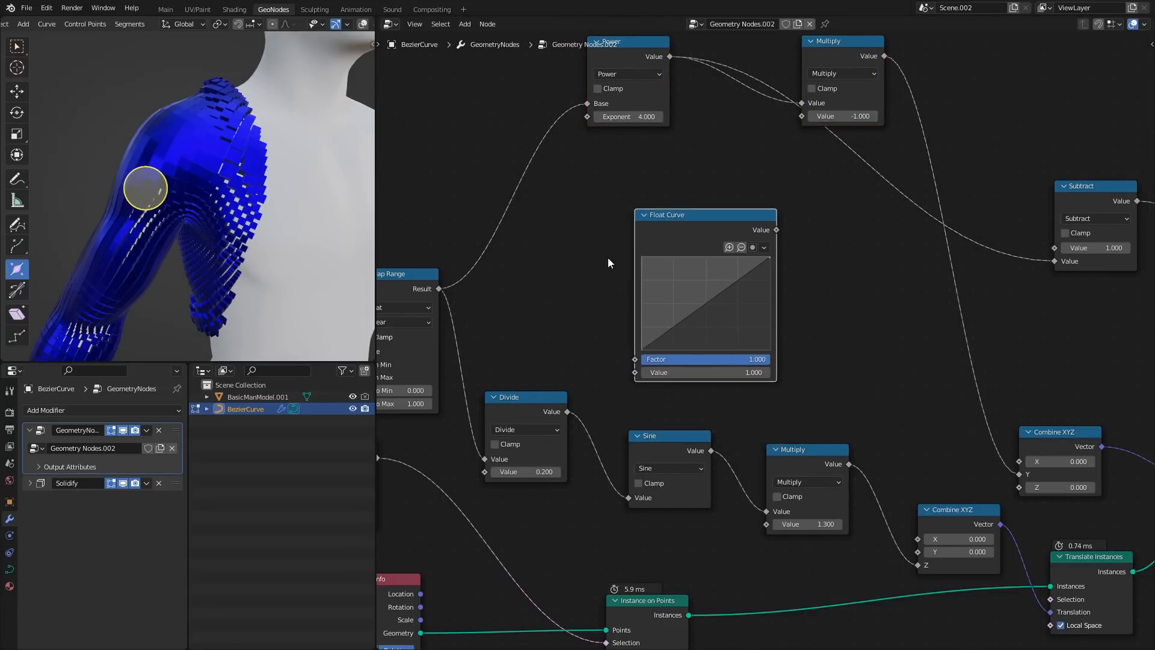
- Connect Map Range's Result to the Float Curve's Value input and shift the Float Curve node closer to Map Range
{"action": "middle_click_drag", "start_coordinate": [444, 303], "coordinate": [577, 322]}
{"action": "left_click_drag", "start_coordinate": [572, 308], "coordinate": [606, 315]}
{"action": "left_click_drag", "start_coordinate": [761, 385], "coordinate": [766, 391]}
{"action": "left_click_drag", "start_coordinate": [823, 236], "coordinate": [751, 235]}
- Duplicate the translation Multiply node, feed it from the Float Curve, and connect its output to X of the translation Combine XYZ
{"action": "middle_click_drag", "start_coordinate": [840, 339], "coordinate": [683, 310]}
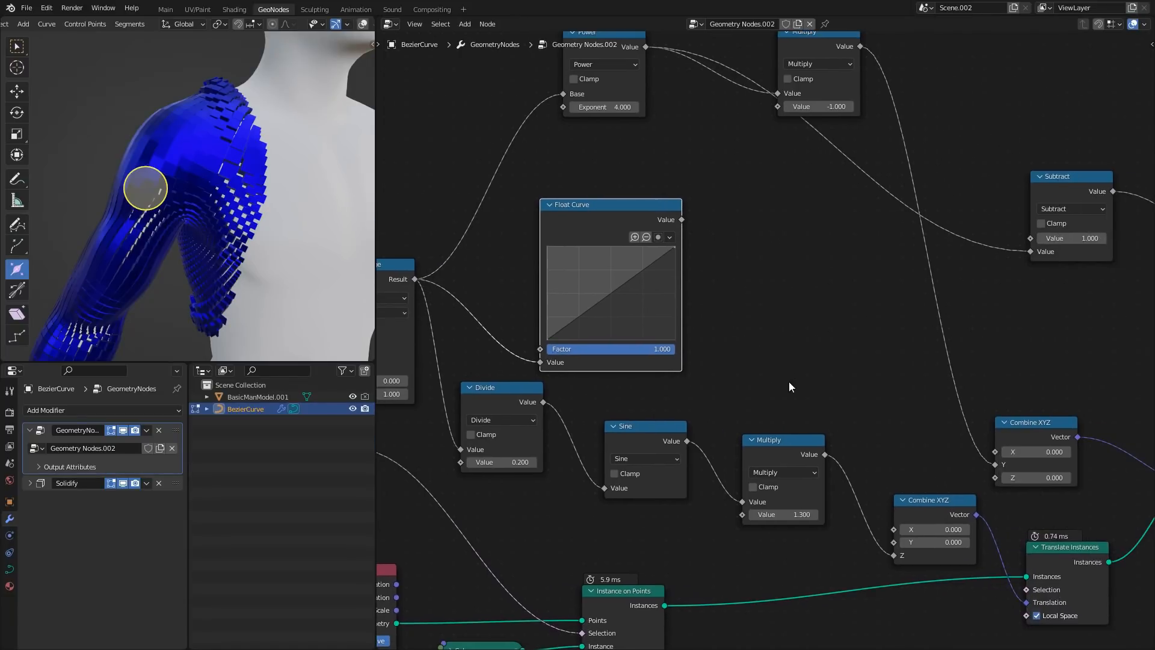
{"action": "key", "text": "shift+d"}
{"action": "left_click", "coordinate": [776, 299]}
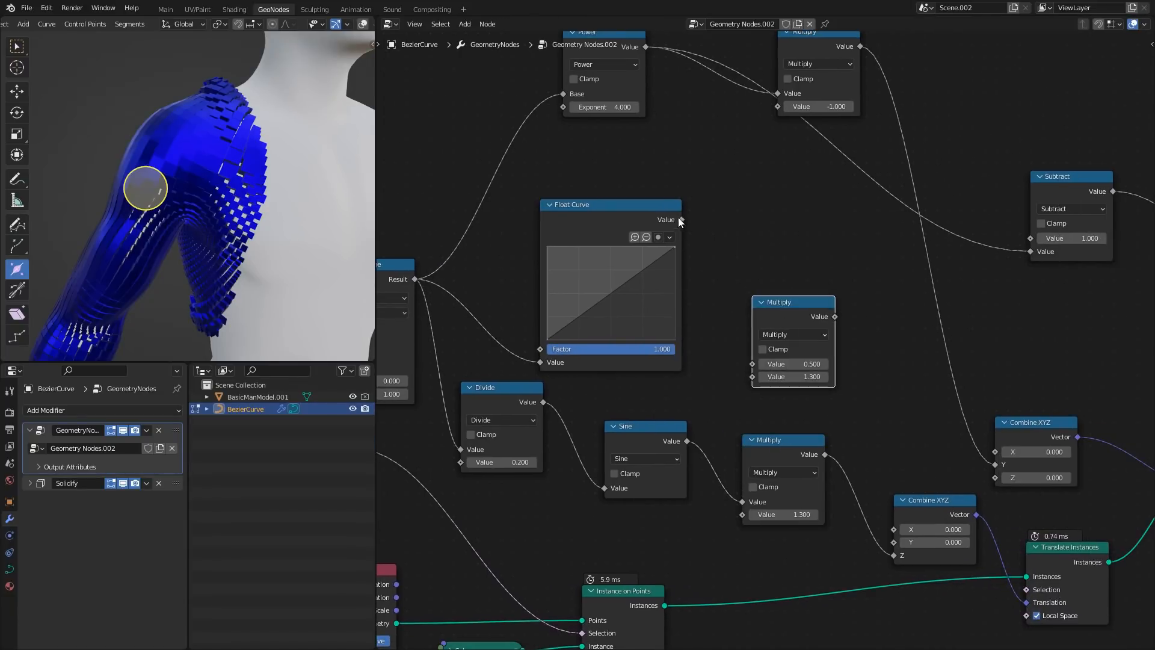
{"action": "left_click_drag", "start_coordinate": [681, 220], "coordinate": [753, 365]}
{"action": "left_click_drag", "start_coordinate": [836, 316], "coordinate": [894, 530]}
- Shape the Float Curve to rise gradually to a sharp vector-handle peak at about 0.80, 1.00 and drop to zero at its end
{"action": "middle_click_drag", "start_coordinate": [636, 374], "coordinate": [706, 402]}
{"action": "left_click_drag", "start_coordinate": [734, 282], "coordinate": [717, 331]}
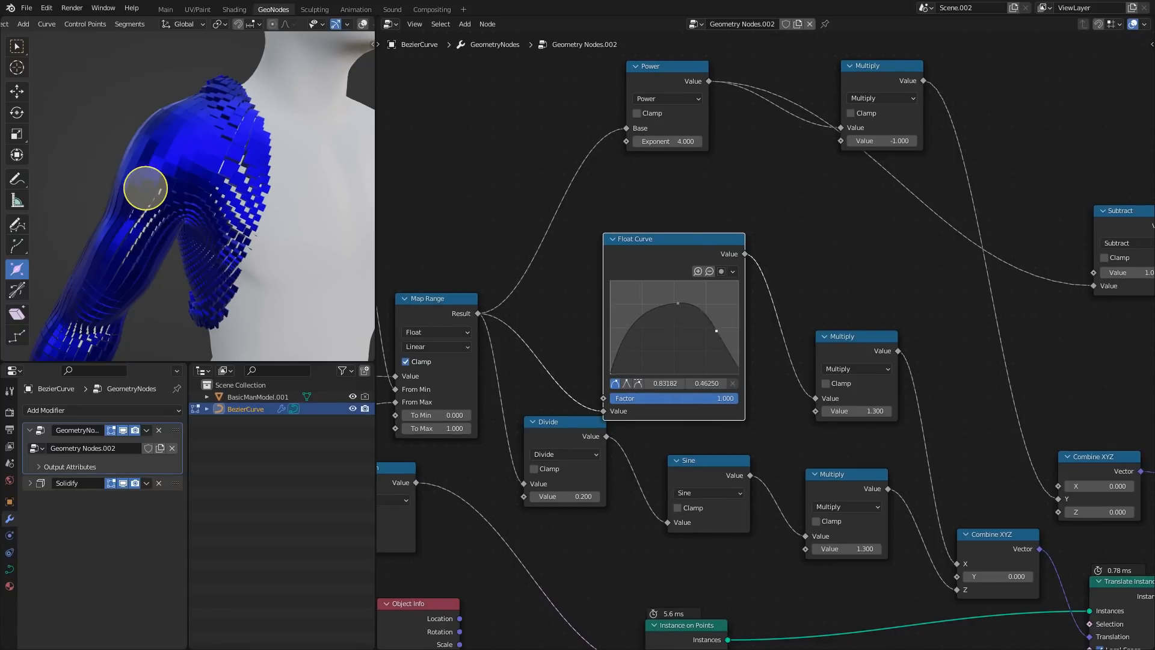
{"action": "left_click_drag", "start_coordinate": [738, 370], "coordinate": [738, 374]}
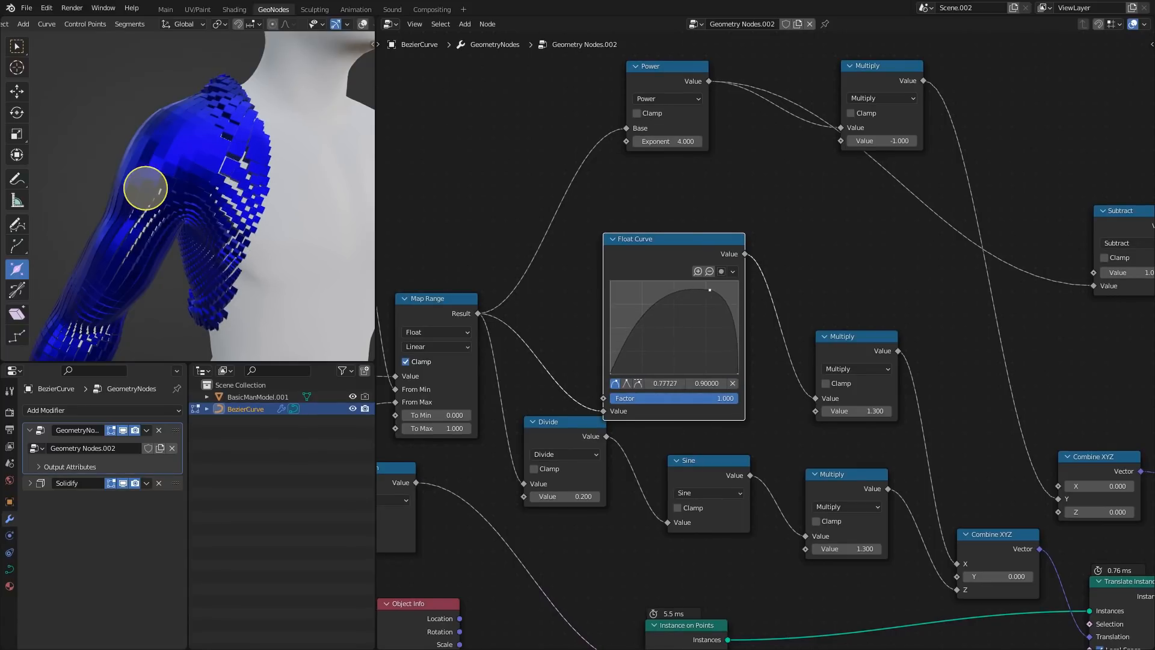
{"action": "left_click_drag", "start_coordinate": [674, 312], "coordinate": [668, 344]}
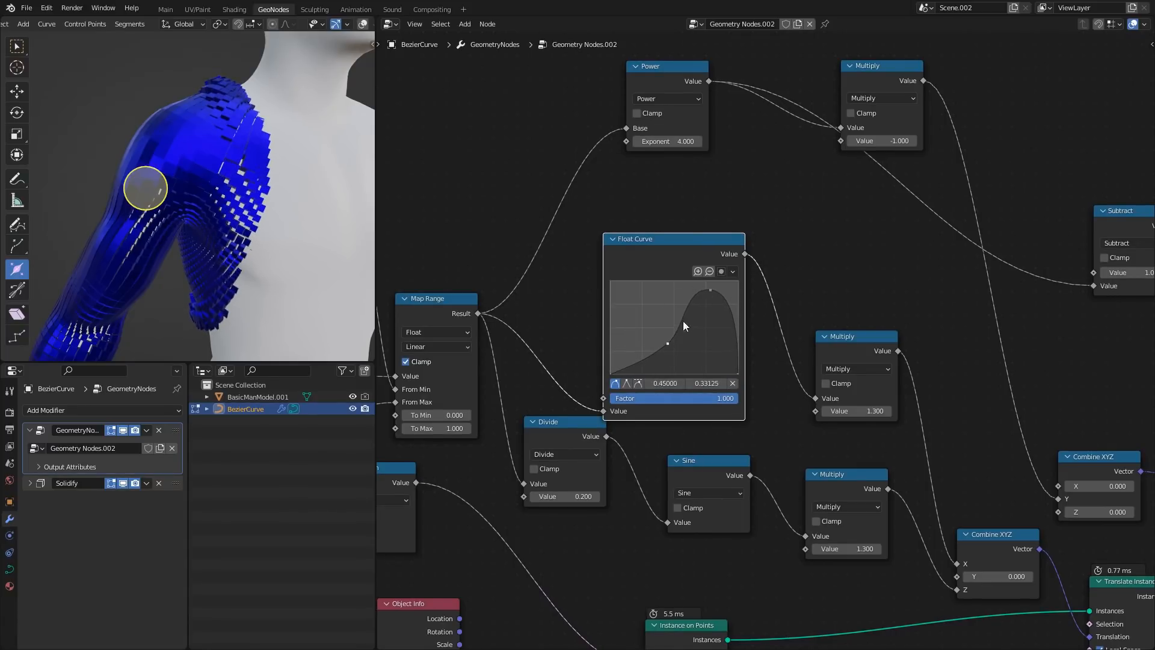
{"action": "left_click", "coordinate": [711, 291]}
{"action": "left_click", "coordinate": [626, 383]}
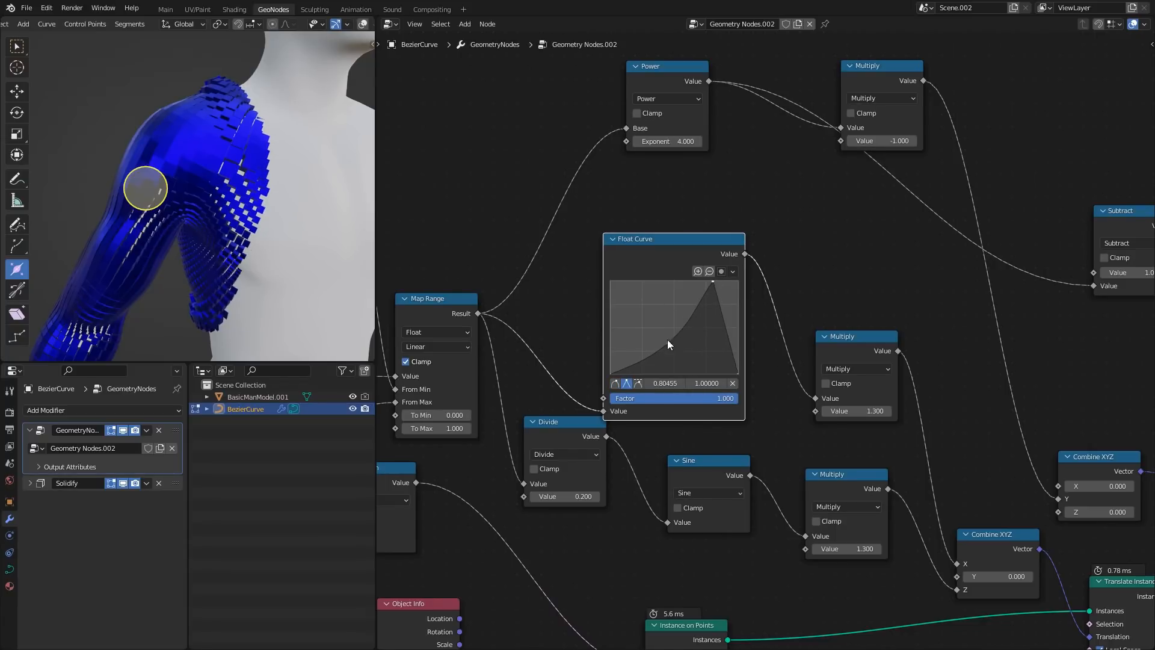
- Move the curve point around the upper arm to test the X offset, and set the Float Curve's Multiply value to 0
{"action": "mouse_move", "coordinate": [204, 157]}
{"action": "middle_mouse_down"}
{"action": "mouse_move", "coordinate": [218, 164]}
{"action": "mouse_move", "coordinate": [208, 171]}
{"action": "middle_mouse_up"}
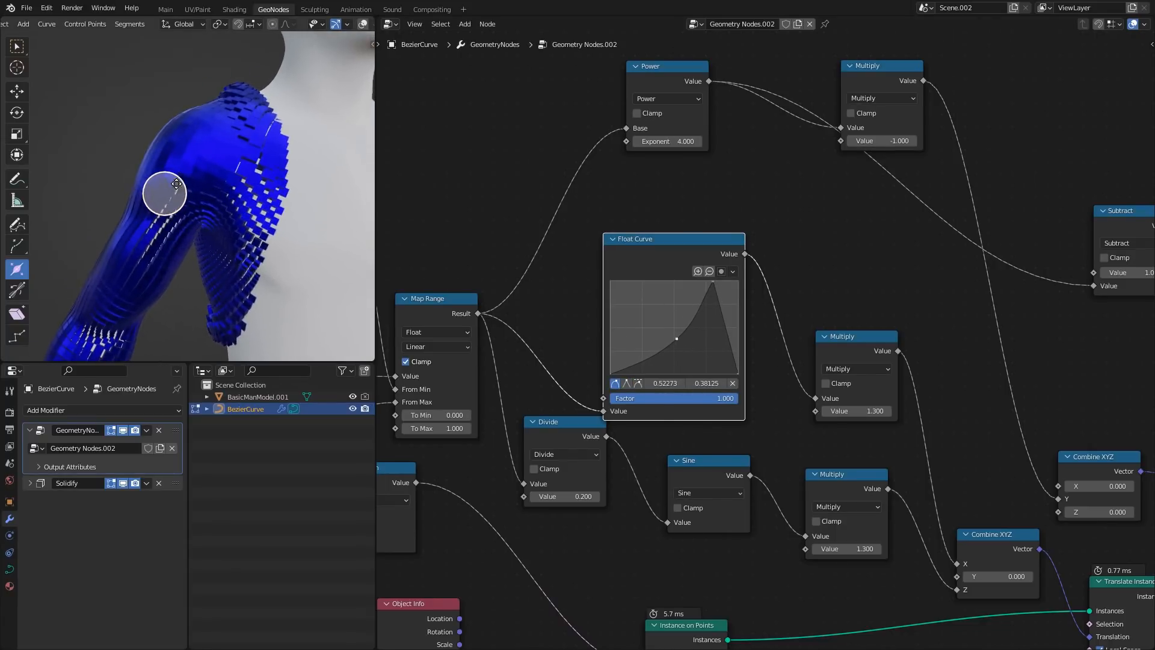
{"action": "key", "text": "g"}
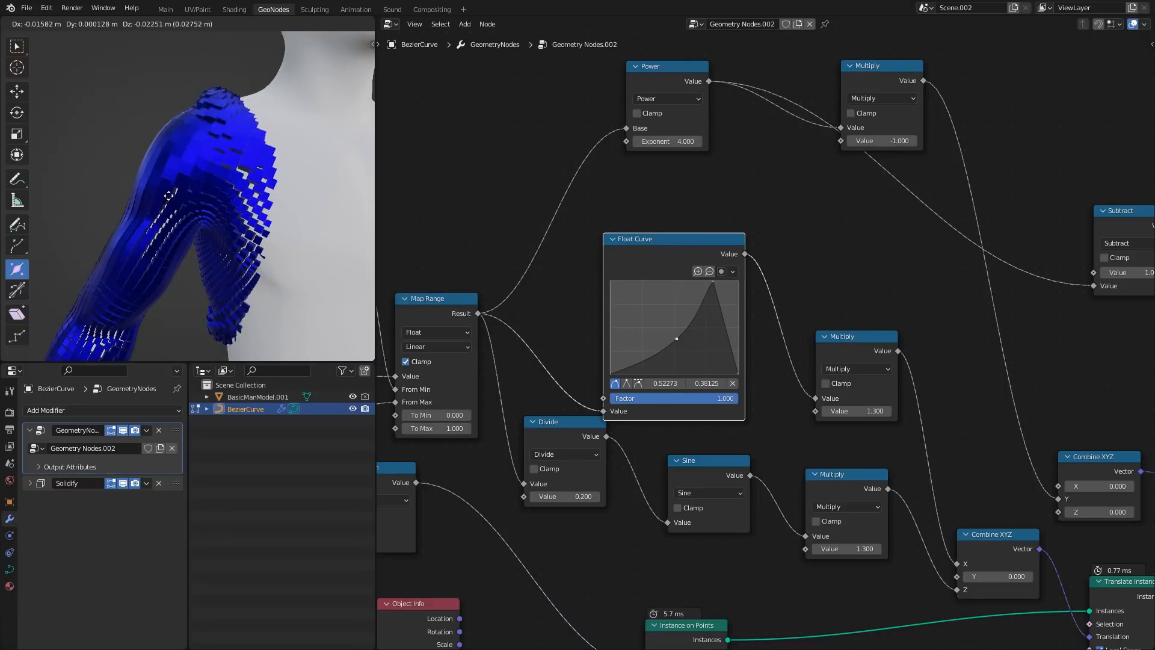
{"action": "left_click", "coordinate": [154, 210]}
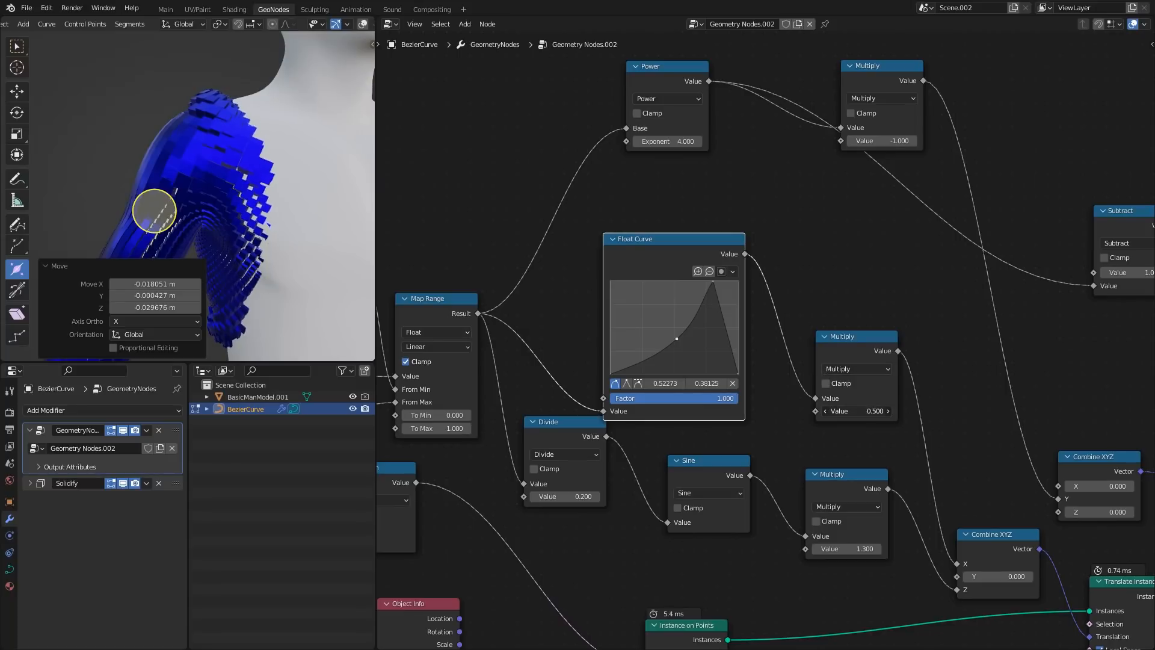
{"action": "key", "text": "g"}
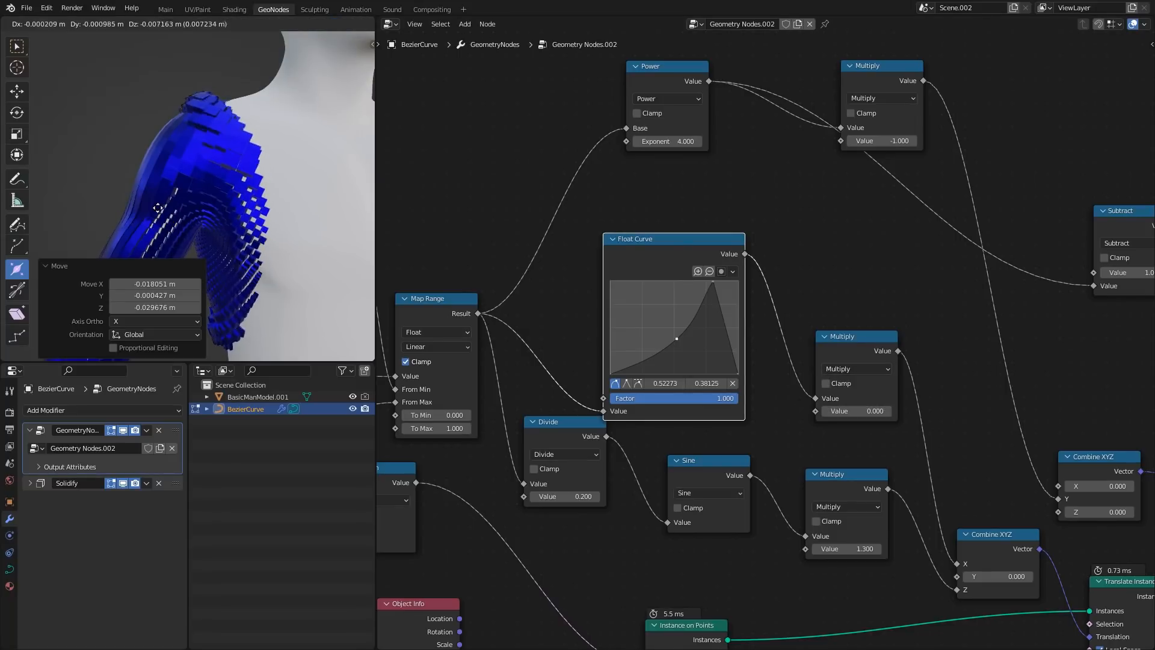
{"action": "left_click", "coordinate": [161, 208]}
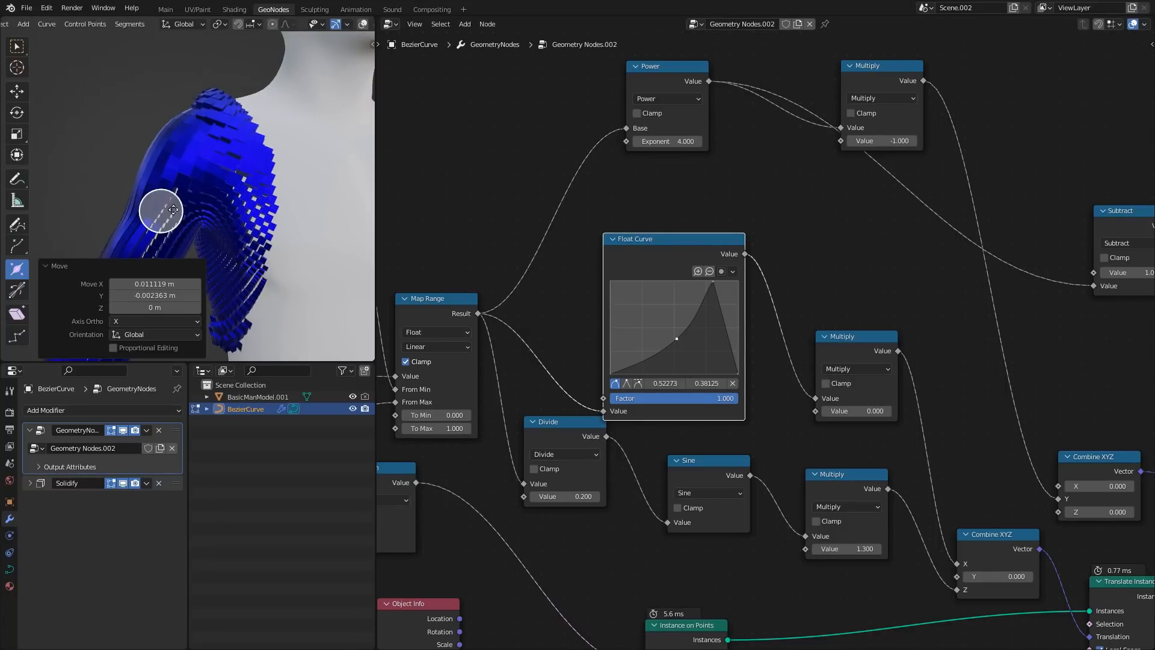
- Set the Multiply value after Sine to 0.79 and move the curve point about 0.02 m in negative X
{"action": "middle_click_drag", "start_coordinate": [852, 547], "coordinate": [766, 412]}
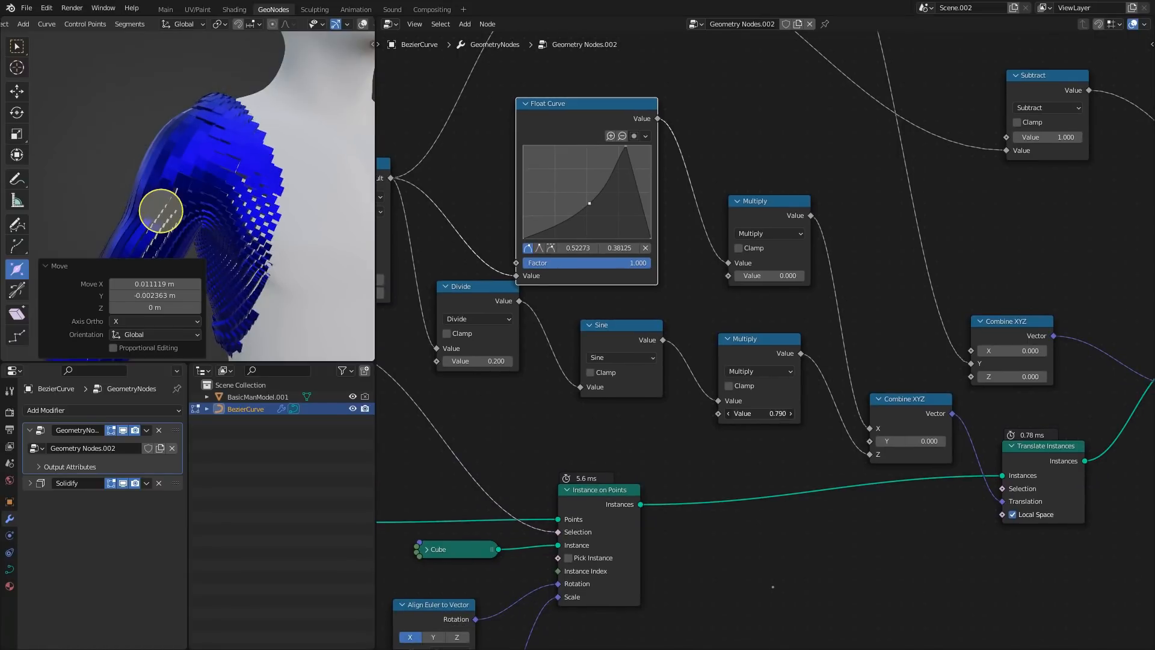
{"action": "key", "text": "g"}
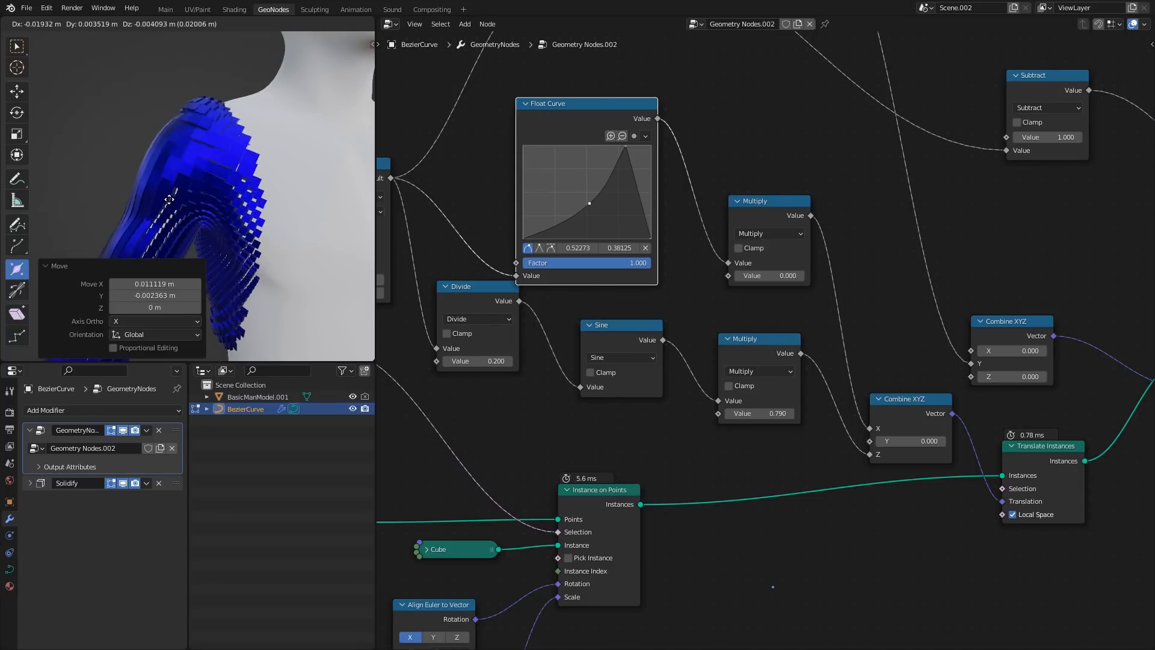
{"action": "left_click", "coordinate": [150, 206]}
- Unmute the Rotate Instances and Scale Instances nodes
{"action": "scroll", "coordinate": [858, 319], "scroll_direction": "down", "scroll_amount": 3}
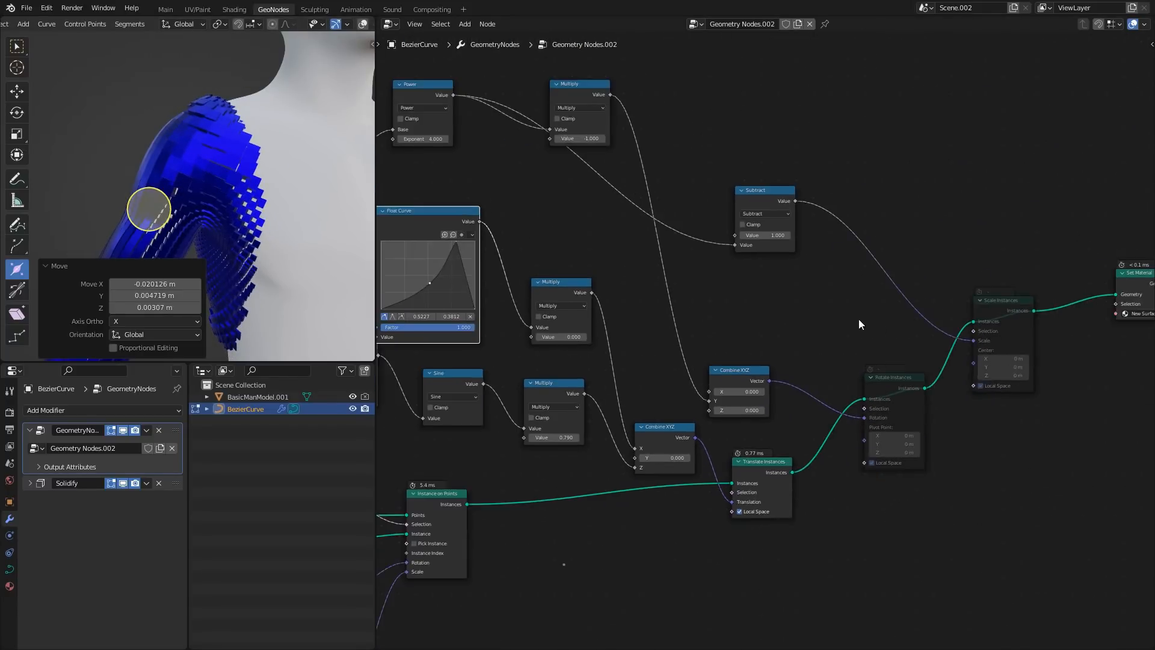
{"action": "middle_click_drag", "start_coordinate": [858, 319], "coordinate": [754, 362]}
{"action": "scroll", "coordinate": [754, 366], "scroll_direction": "up", "scroll_amount": 1}
{"action": "left_click", "coordinate": [735, 372]}
{"action": "key", "text": "m"}
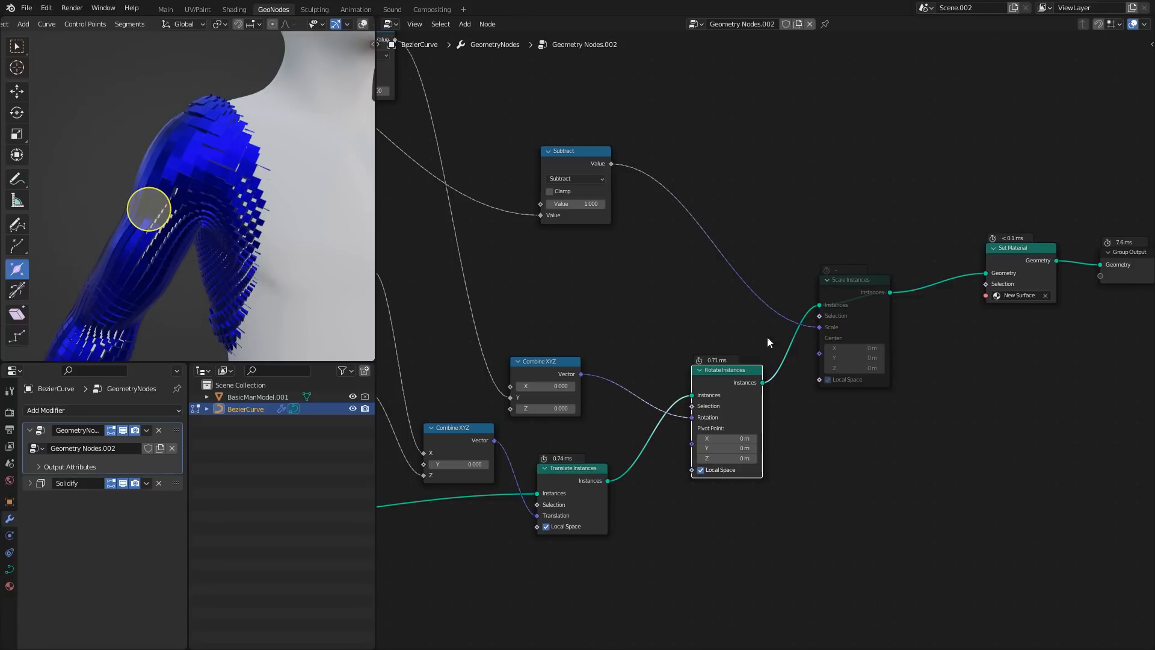
{"action": "left_click", "coordinate": [849, 286]}
- Move the curve point up toward the shoulder and save the file
{"action": "middle_click_drag", "start_coordinate": [506, 294], "coordinate": [706, 276]}
{"action": "middle_click_drag", "start_coordinate": [397, 241], "coordinate": [710, 271]}
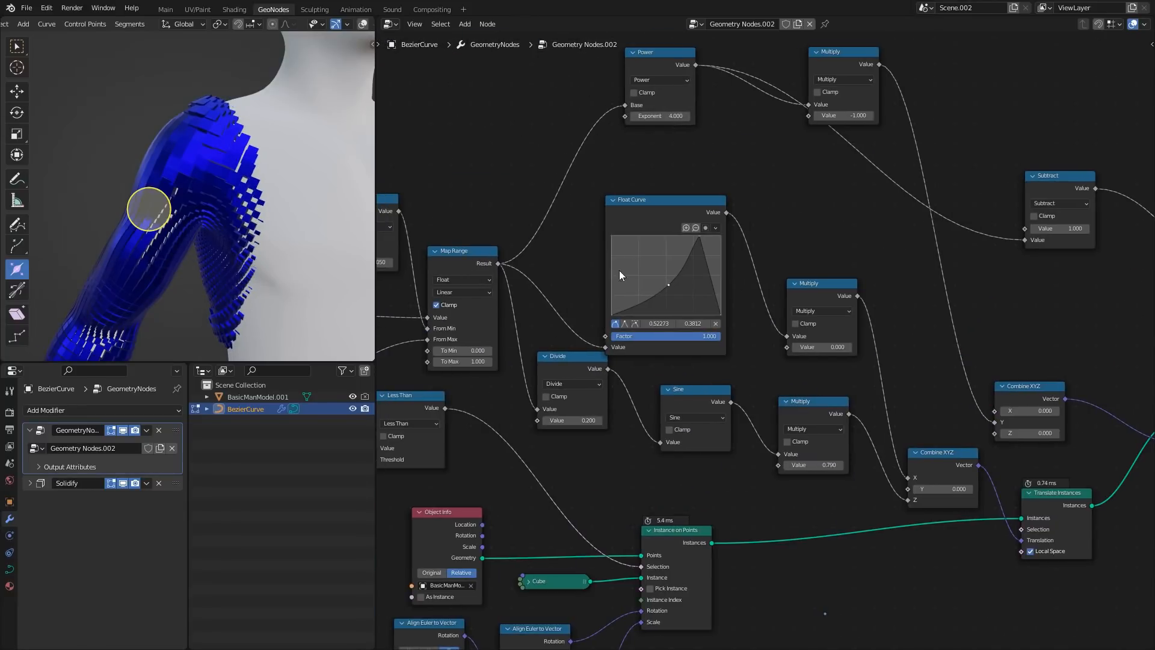
{"action": "mouse_move", "coordinate": [156, 199]}
{"action": "left_mouse_down"}
{"action": "mouse_move", "coordinate": [205, 198]}
{"action": "mouse_move", "coordinate": [172, 189]}
{"action": "left_mouse_up"}
{"action": "key", "text": "g"}
{"action": "left_click", "coordinate": [180, 185]}
{"action": "key", "text": "ctrl+s"}
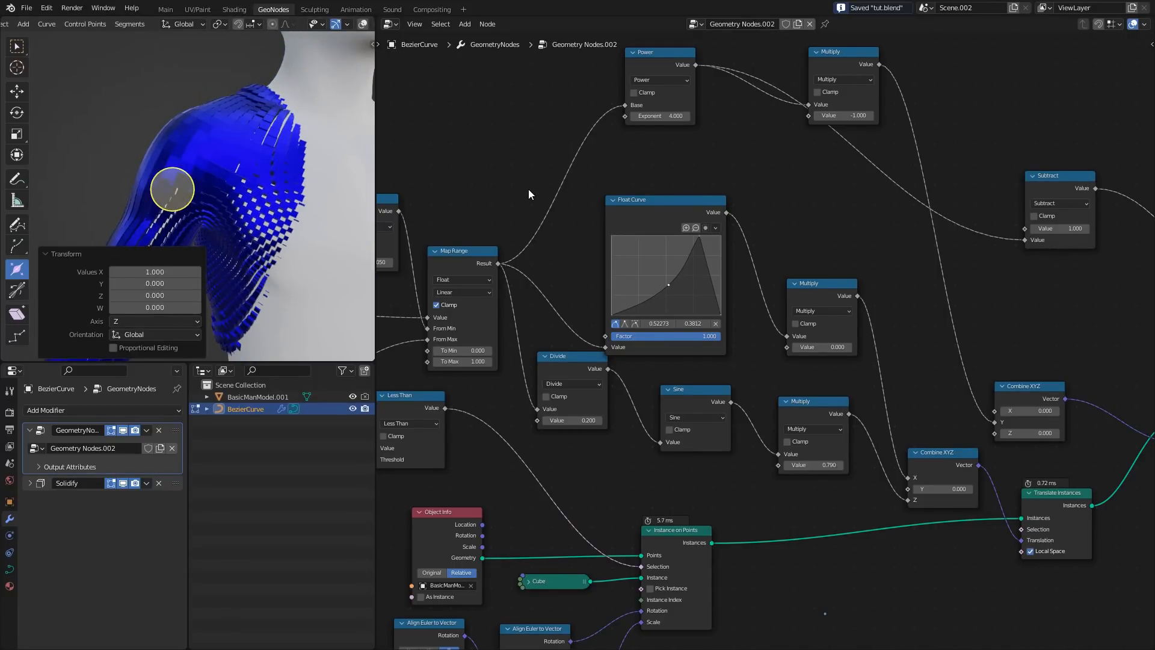
- Review the node tree from Map Range through to Group Output, and examine the cubes around the shoulder up close
{"action": "middle_click_drag", "start_coordinate": [529, 189], "coordinate": [581, 248]}
{"action": "scroll", "coordinate": [577, 260], "scroll_direction": "up", "scroll_amount": 3}
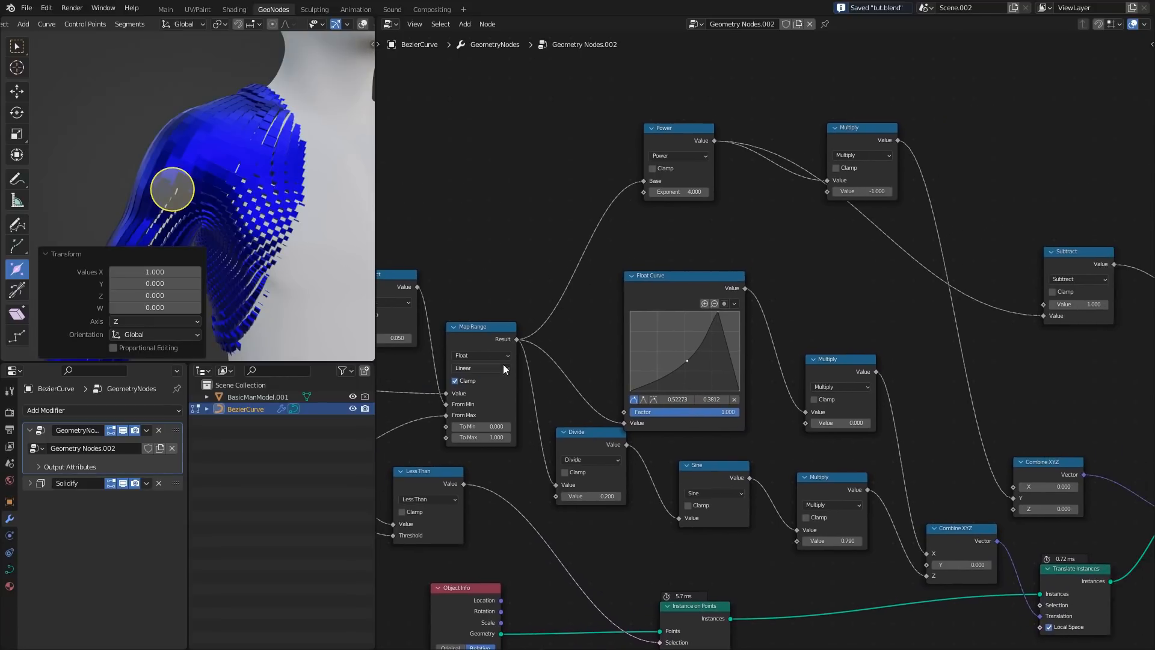
{"action": "middle_click_drag", "start_coordinate": [505, 361], "coordinate": [756, 360]}
{"action": "left_click_drag", "start_coordinate": [755, 360], "coordinate": [746, 294]}
{"action": "middle_click_drag", "start_coordinate": [1121, 245], "coordinate": [836, 197]}
{"action": "scroll", "coordinate": [837, 276], "scroll_direction": "down", "scroll_amount": 2}
{"action": "middle_click_drag", "start_coordinate": [840, 359], "coordinate": [546, 334]}
{"action": "scroll", "coordinate": [655, 448], "scroll_direction": "down", "scroll_amount": 2}
{"action": "middle_click_drag", "start_coordinate": [172, 163], "coordinate": [223, 172]}
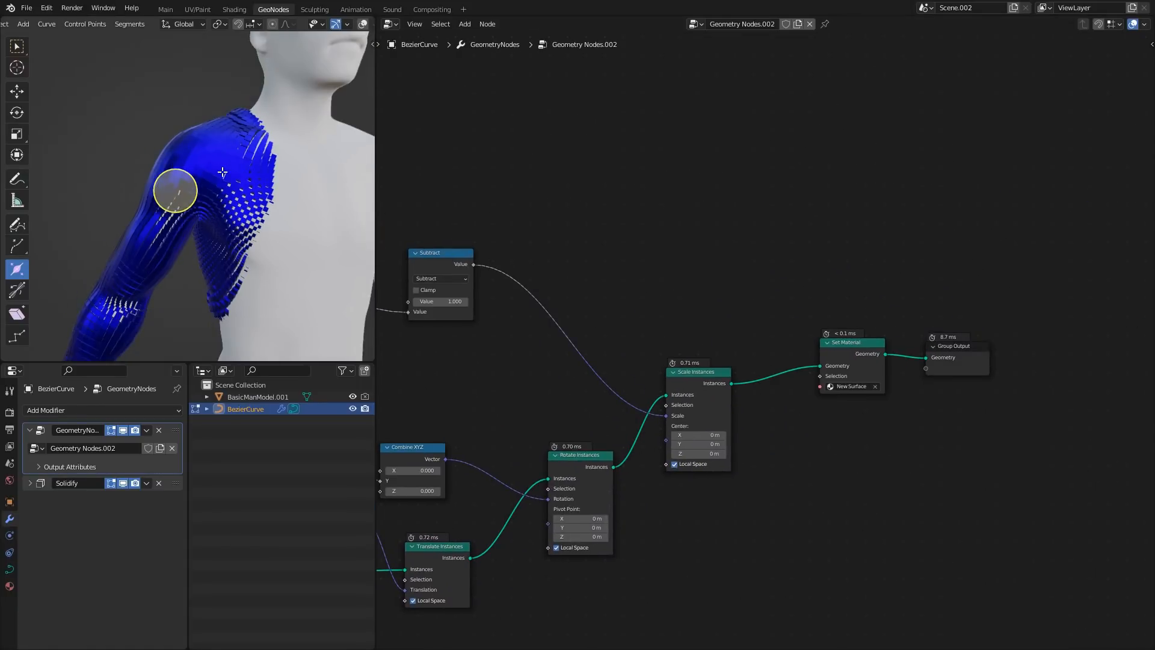
{"action": "scroll", "coordinate": [209, 211], "scroll_direction": "up", "scroll_amount": 5}
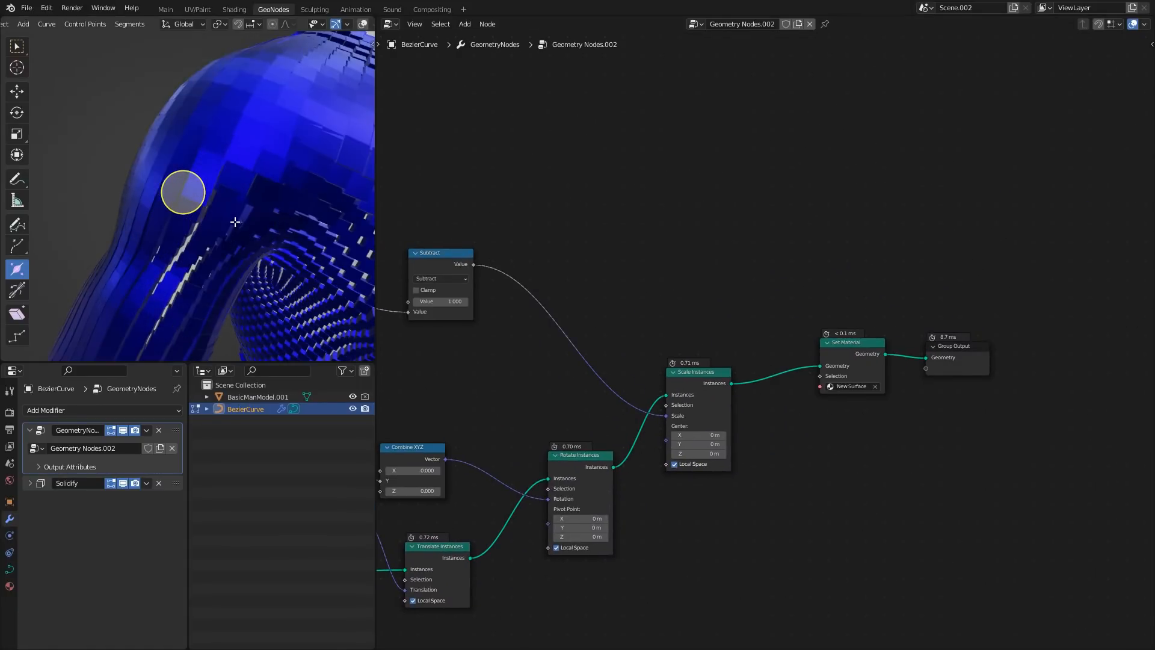
- Save the file and reposition the Object Info node below the Less Than node
{"action": "scroll", "coordinate": [234, 222], "scroll_direction": "down", "scroll_amount": 6}
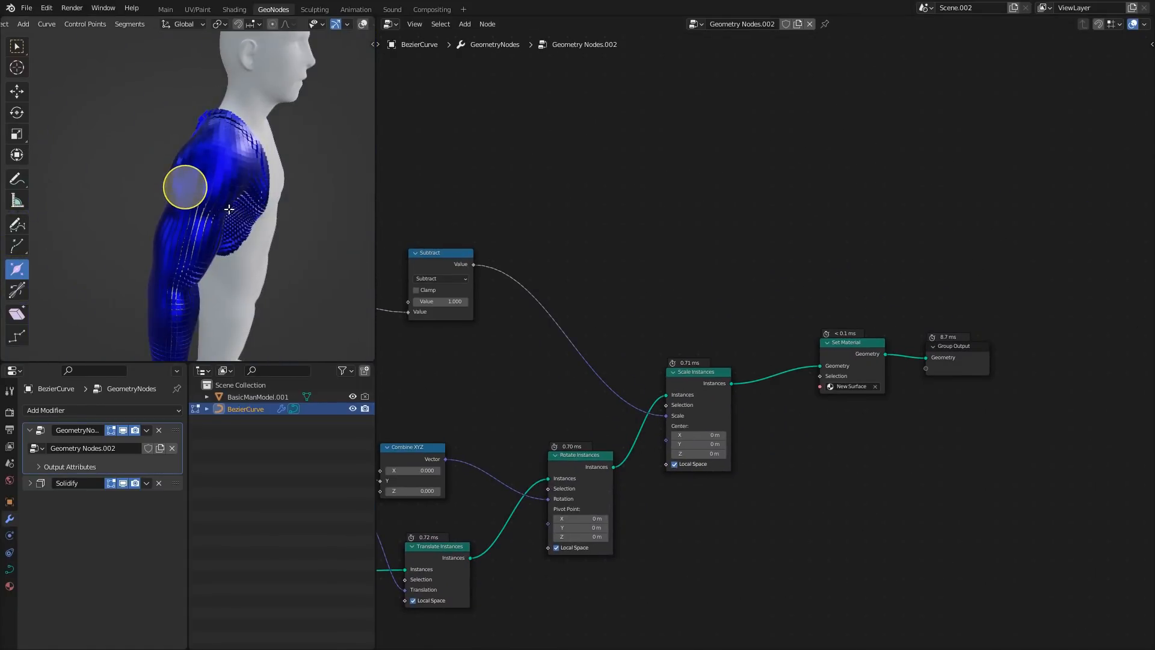
{"action": "scroll", "coordinate": [230, 209], "scroll_direction": "up", "scroll_amount": 3}
{"action": "middle_click_drag", "start_coordinate": [529, 376], "coordinate": [592, 327]}
{"action": "scroll", "coordinate": [668, 351], "scroll_direction": "up", "scroll_amount": 4}
{"action": "key", "text": "ctrl+s"}
{"action": "middle_click_drag", "start_coordinate": [750, 302], "coordinate": [678, 362]}
{"action": "left_click_drag", "start_coordinate": [610, 283], "coordinate": [588, 255]}
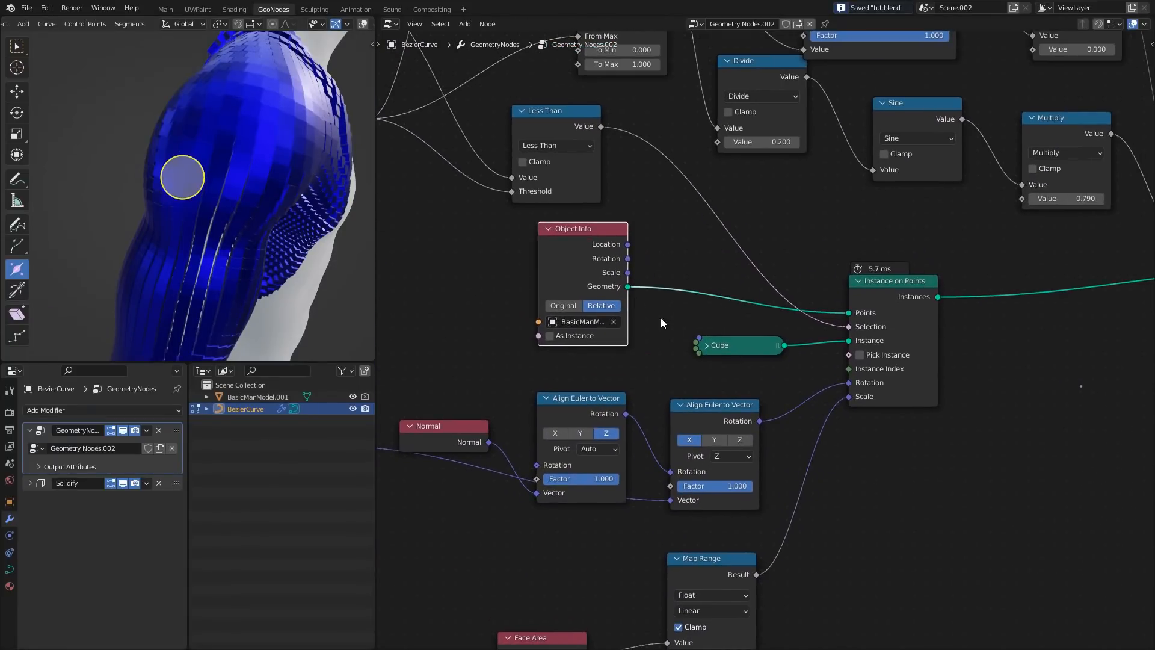
- Replace the Cube node with an Ico Sphere connected to the Instance input of Instance on Points
{"action": "scroll", "coordinate": [735, 348], "scroll_direction": "up", "scroll_amount": 1}
{"action": "left_click", "coordinate": [736, 348]}
{"action": "key", "text": "x"}
{"action": "key", "text": "shift+a"}
{"action": "type", "text": "i"}
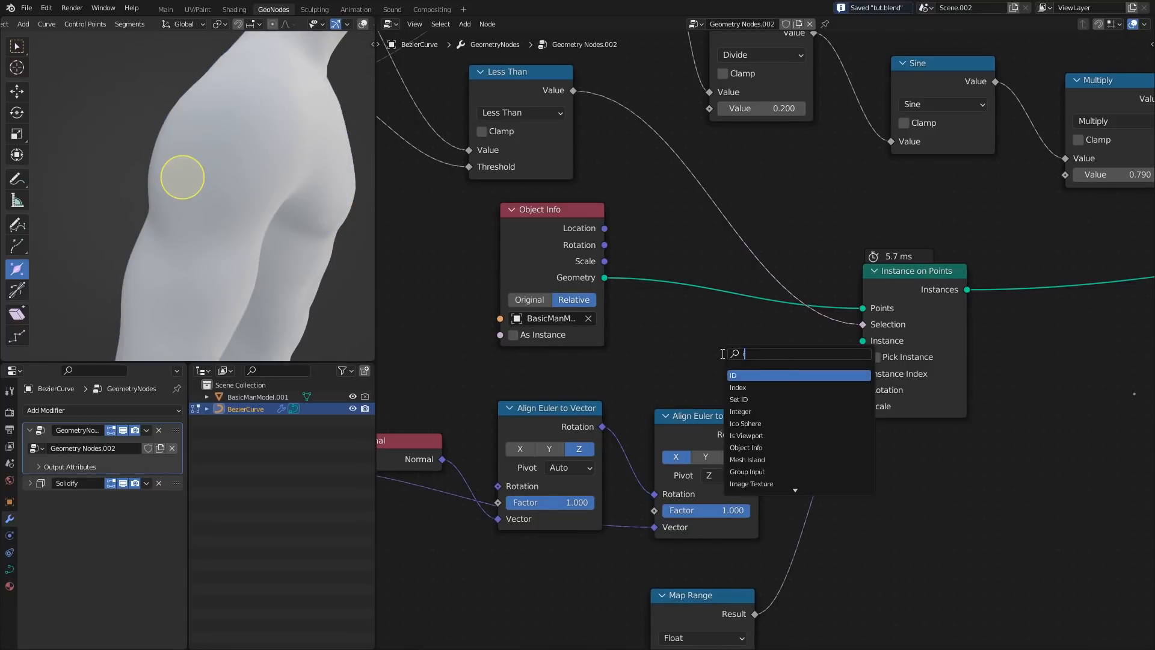
{"action": "type", "text": "co"}
{"action": "left_click", "coordinate": [746, 375]}
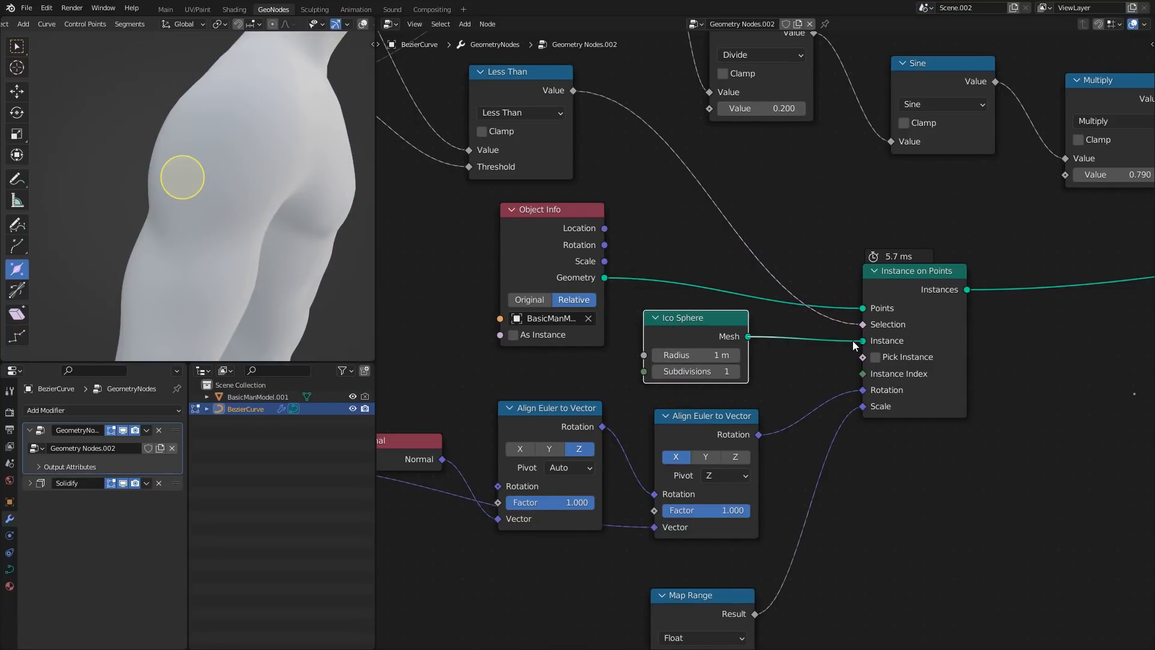
{"action": "left_click_drag", "start_coordinate": [856, 345], "coordinate": [859, 343]}
- Switch the curve's node group to Geometry Nodes.001 and examine its effect along the arm
{"action": "mouse_move", "coordinate": [223, 159]}
{"action": "middle_mouse_down"}
{"action": "mouse_move", "coordinate": [190, 134]}
{"action": "mouse_move", "coordinate": [184, 181]}
{"action": "mouse_move", "coordinate": [207, 167]}
{"action": "middle_mouse_up"}
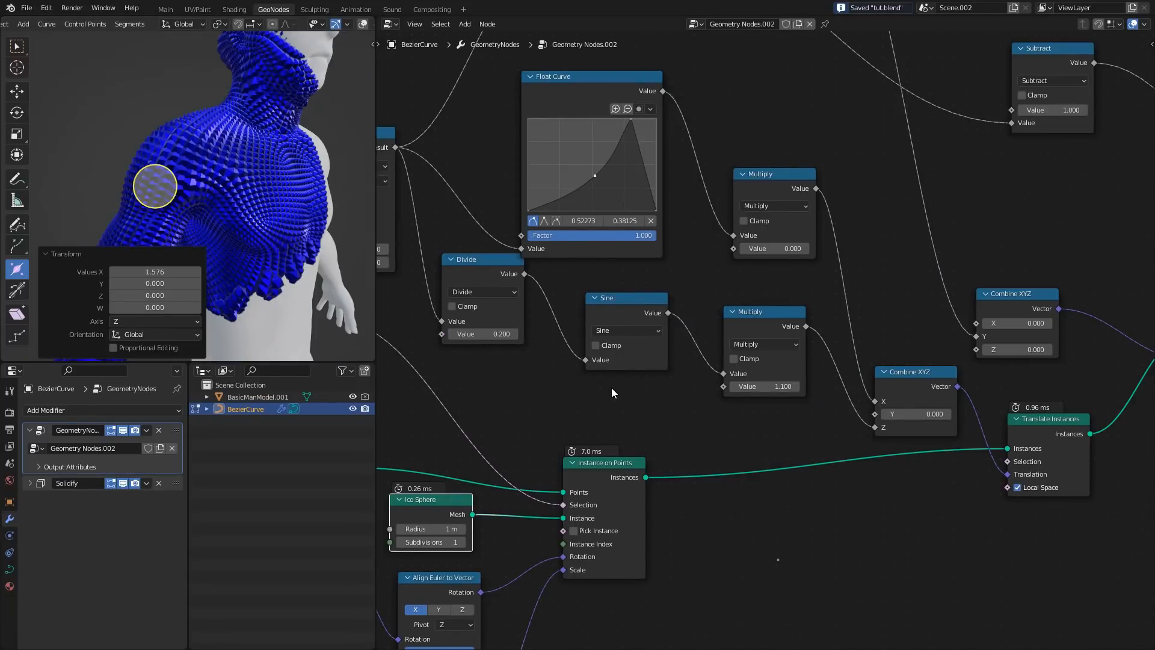
{"action": "scroll", "coordinate": [592, 398], "scroll_direction": "down", "scroll_amount": 2}
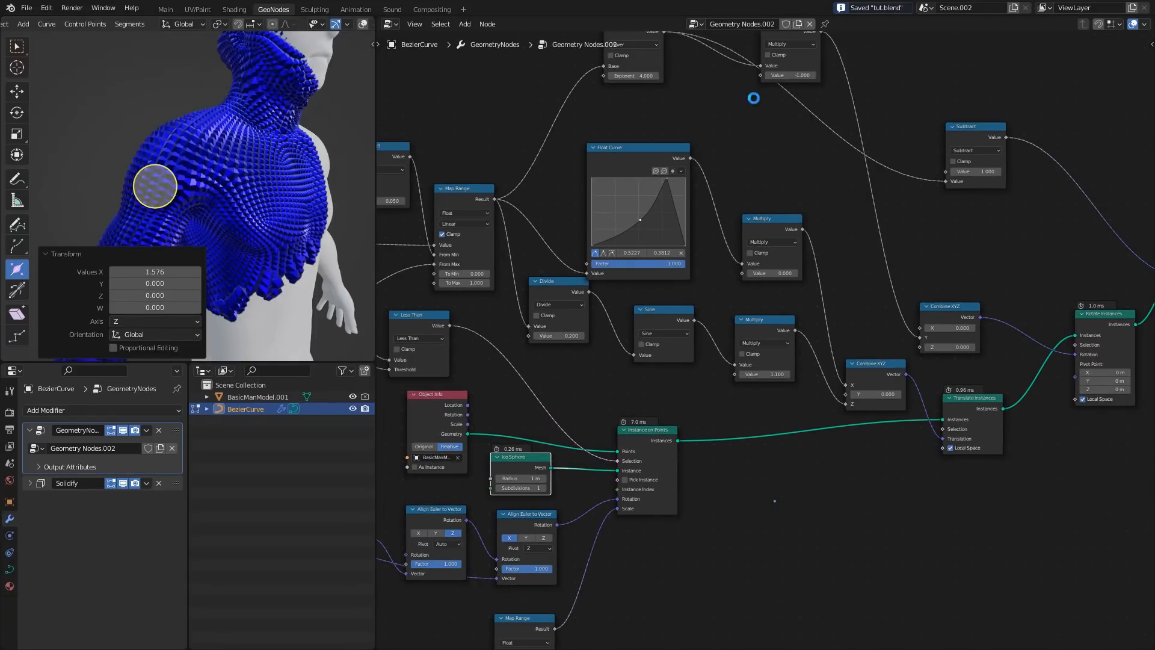
{"action": "left_click", "coordinate": [699, 24]}
{"action": "left_click", "coordinate": [717, 54]}
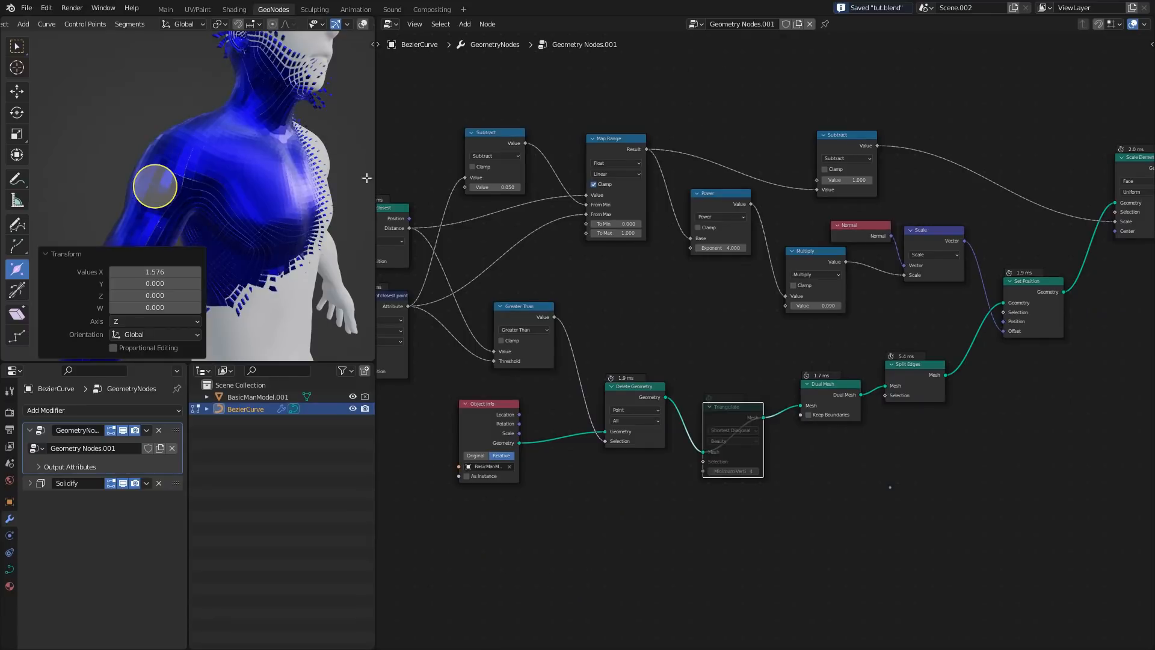
{"action": "middle_click_drag", "start_coordinate": [273, 157], "coordinate": [340, 227]}
{"action": "scroll", "coordinate": [229, 148], "scroll_direction": "up", "scroll_amount": 3}
{"action": "middle_click_drag", "start_coordinate": [199, 219], "coordinate": [241, 201]}
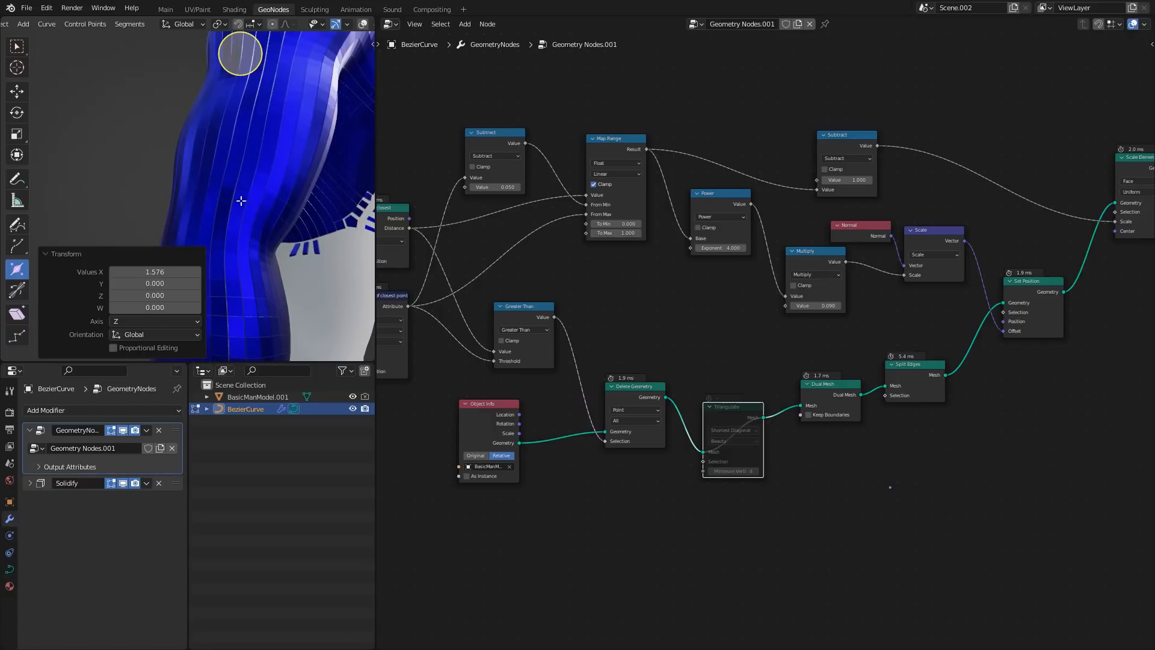
- Switch the node group back to Geometry Nodes.002 and inspect the ico sphere instances around the shoulder
{"action": "left_click", "coordinate": [694, 24]}
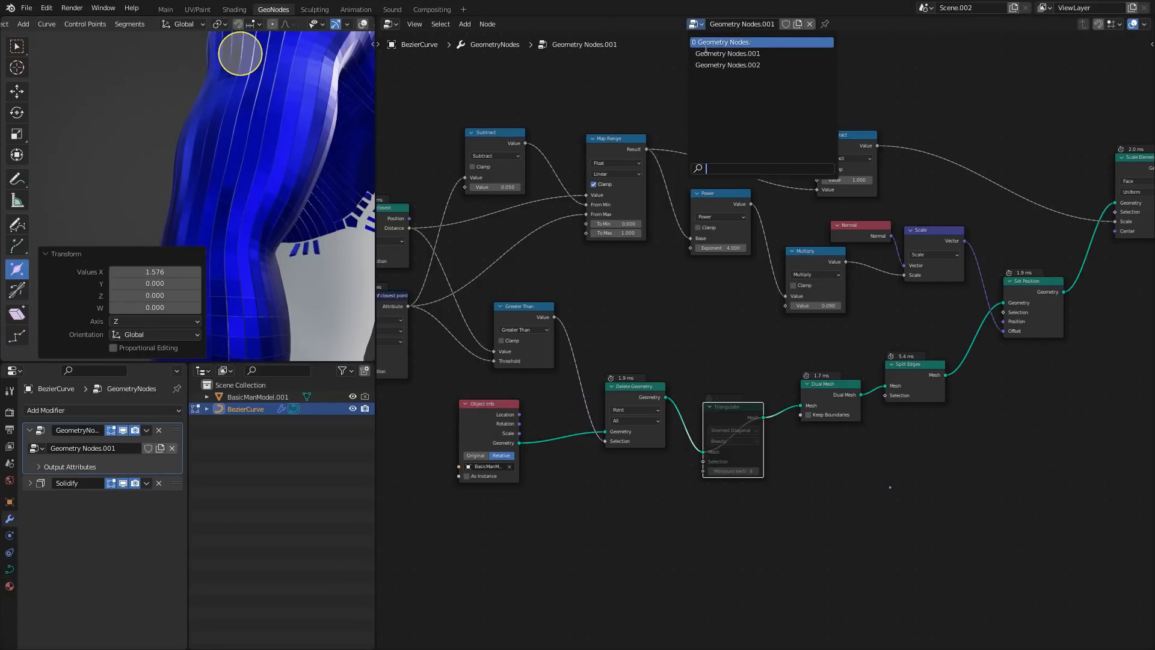
{"action": "left_click", "coordinate": [722, 66]}
{"action": "middle_click_drag", "start_coordinate": [285, 120], "coordinate": [240, 124]}
{"action": "scroll", "coordinate": [243, 152], "scroll_direction": "up", "scroll_amount": 3}
{"action": "scroll", "coordinate": [245, 165], "scroll_direction": "down", "scroll_amount": 6}
{"action": "scroll", "coordinate": [265, 180], "scroll_direction": "up", "scroll_amount": 3}
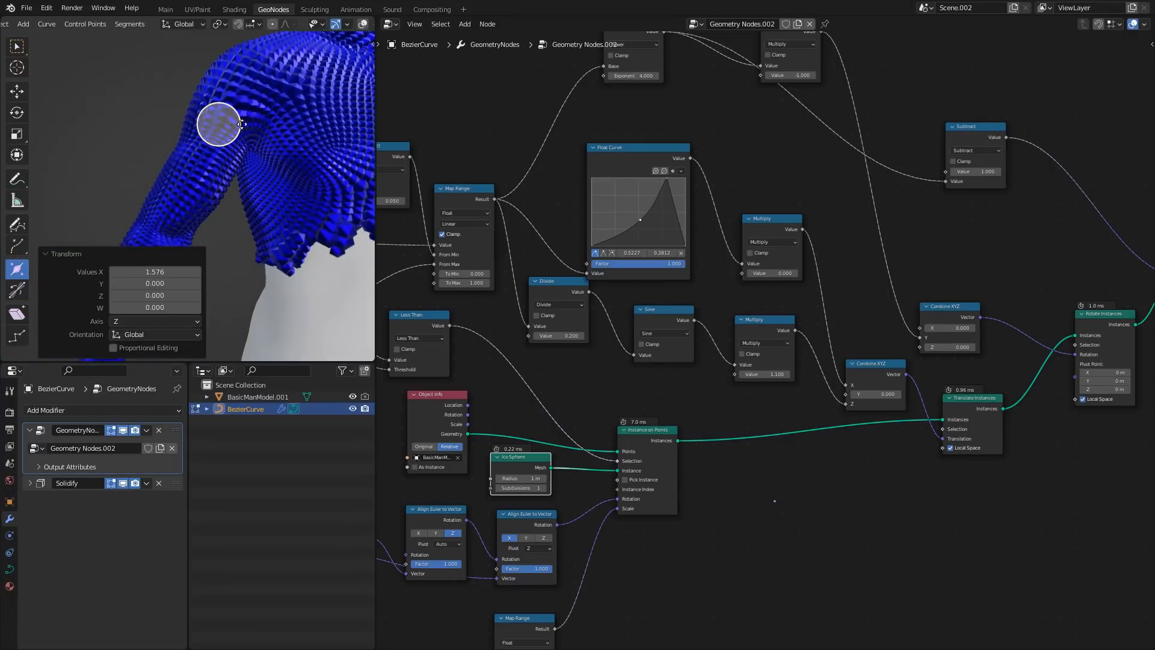
- Assign Geometry Nodes.001 as the curve's node group and bring its output nodes into view
{"action": "left_click", "coordinate": [697, 24]}
{"action": "left_click", "coordinate": [738, 54]}
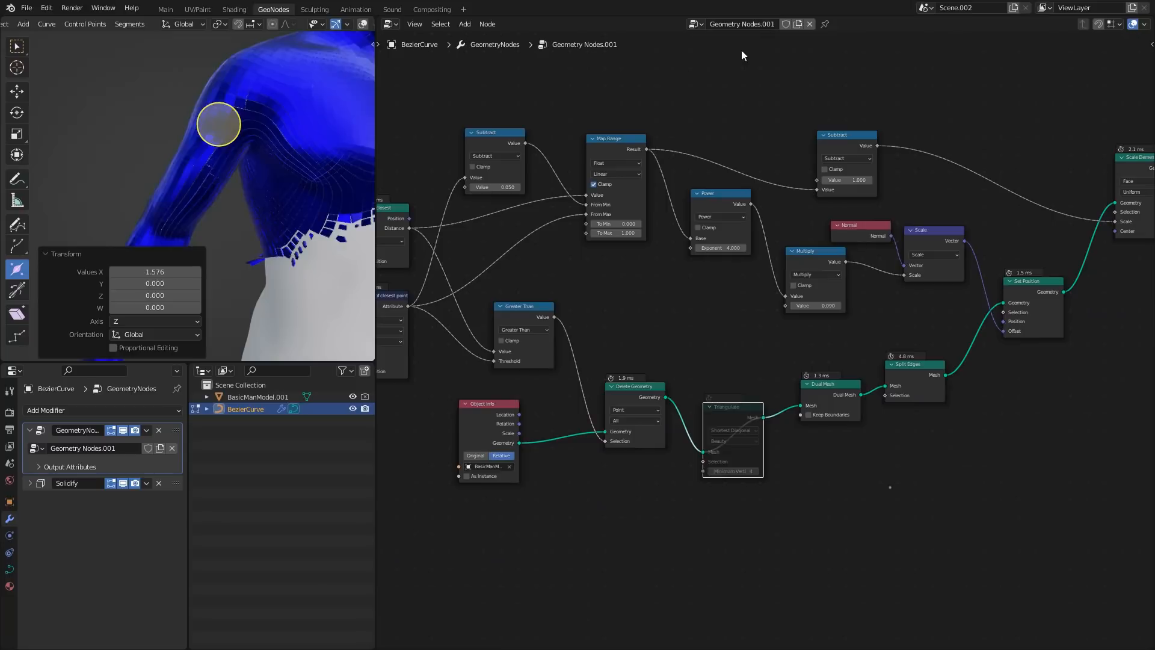
{"action": "middle_click_drag", "start_coordinate": [286, 128], "coordinate": [246, 131]}
{"action": "middle_click_drag", "start_coordinate": [1021, 185], "coordinate": [641, 270]}
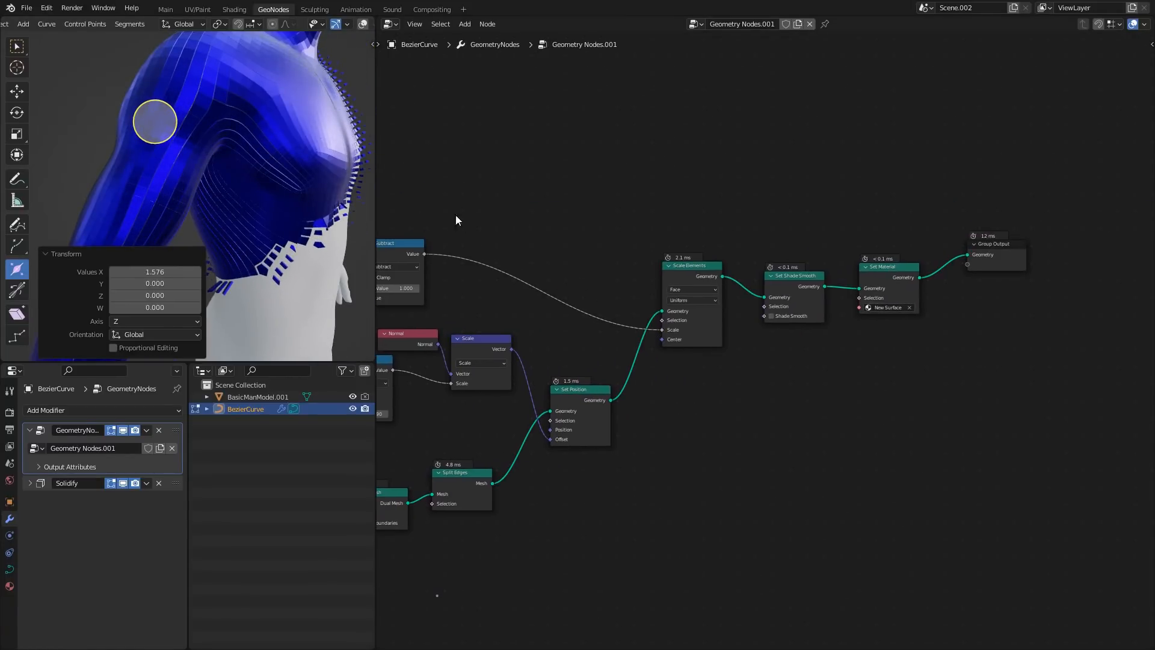
- Adjust the curve point radius with the Radius tool to shrink the covered area around the shoulder
{"action": "middle_click_drag", "start_coordinate": [292, 172], "coordinate": [250, 174]}
{"action": "left_click_drag", "start_coordinate": [193, 177], "coordinate": [186, 178]}
{"action": "middle_click_drag", "start_coordinate": [187, 176], "coordinate": [227, 181]}
{"action": "scroll", "coordinate": [228, 181], "scroll_direction": "up", "scroll_amount": 2}
{"action": "left_click_drag", "start_coordinate": [133, 210], "coordinate": [130, 211]}
- Examine the scale falloff on the shoulder and arm from several angles and distances
{"action": "scroll", "coordinate": [240, 174], "scroll_direction": "down", "scroll_amount": 3}
{"action": "middle_click_drag", "start_coordinate": [291, 164], "coordinate": [259, 83]}
{"action": "scroll", "coordinate": [239, 104], "scroll_direction": "down", "scroll_amount": 1}
{"action": "middle_click_drag", "start_coordinate": [180, 135], "coordinate": [246, 156]}
{"action": "scroll", "coordinate": [246, 159], "scroll_direction": "down", "scroll_amount": 1}
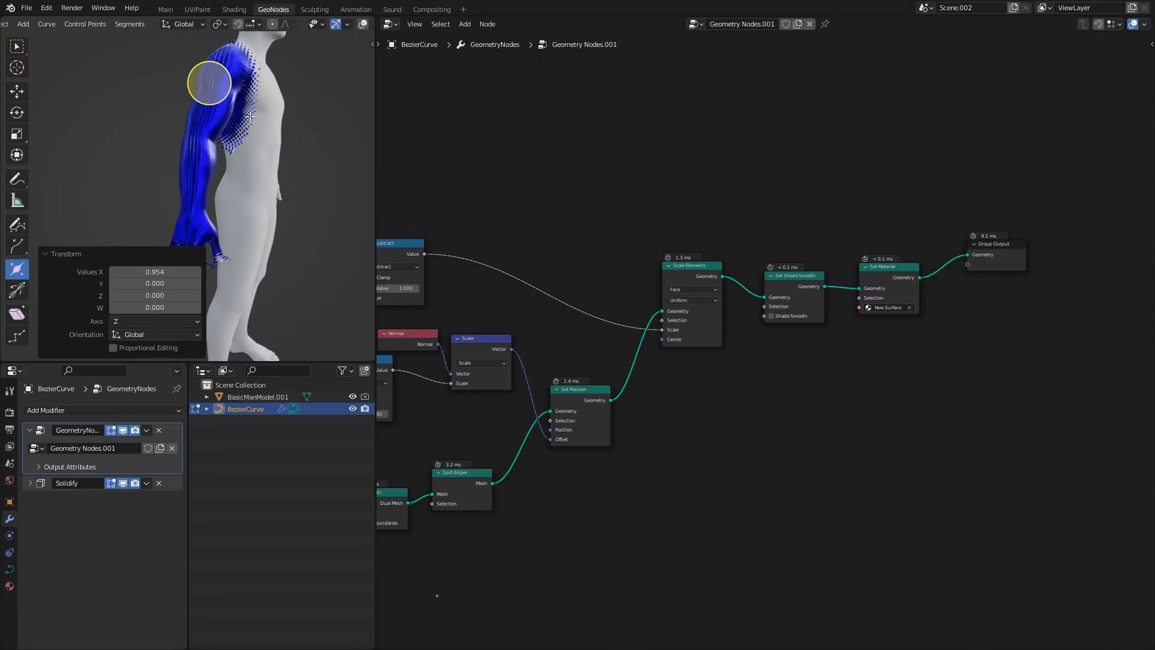
{"action": "middle_click_drag", "start_coordinate": [281, 127], "coordinate": [231, 147]}
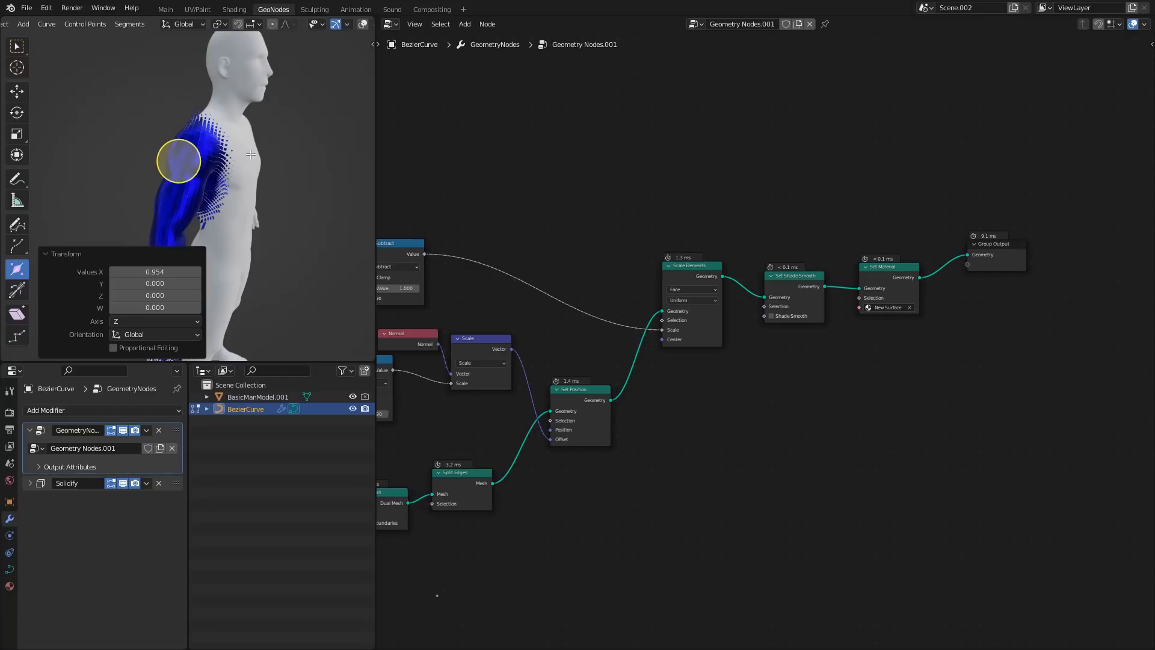
{"action": "scroll", "coordinate": [180, 129], "scroll_direction": "up", "scroll_amount": 3}
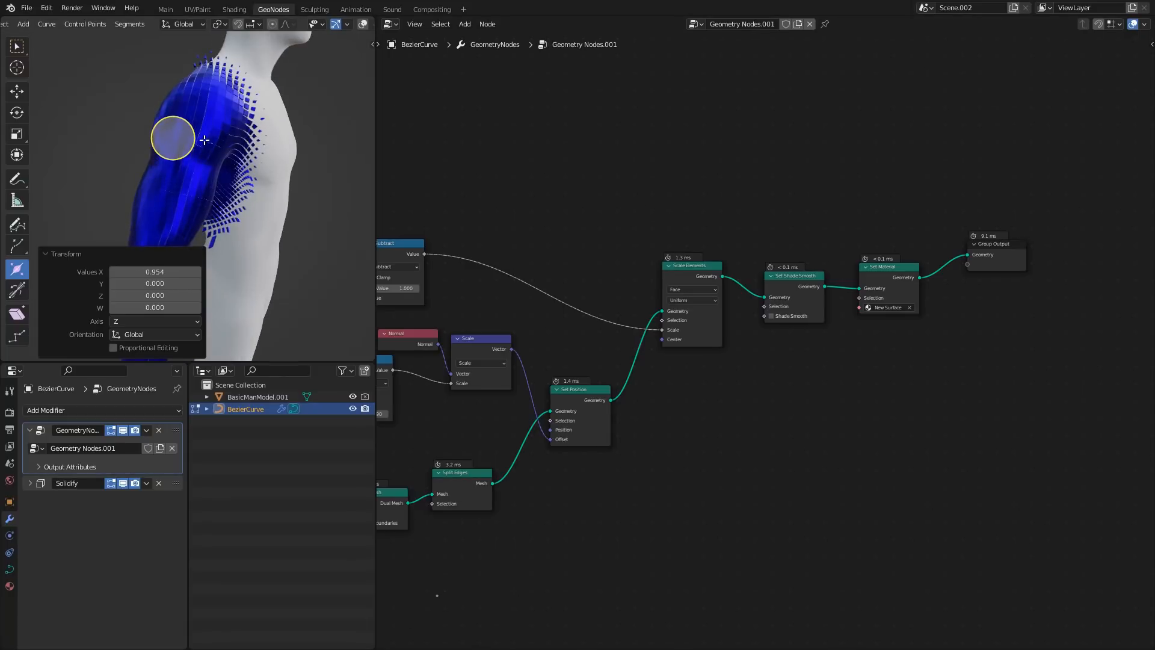
{"action": "middle_click_drag", "start_coordinate": [220, 92], "coordinate": [174, 97]}
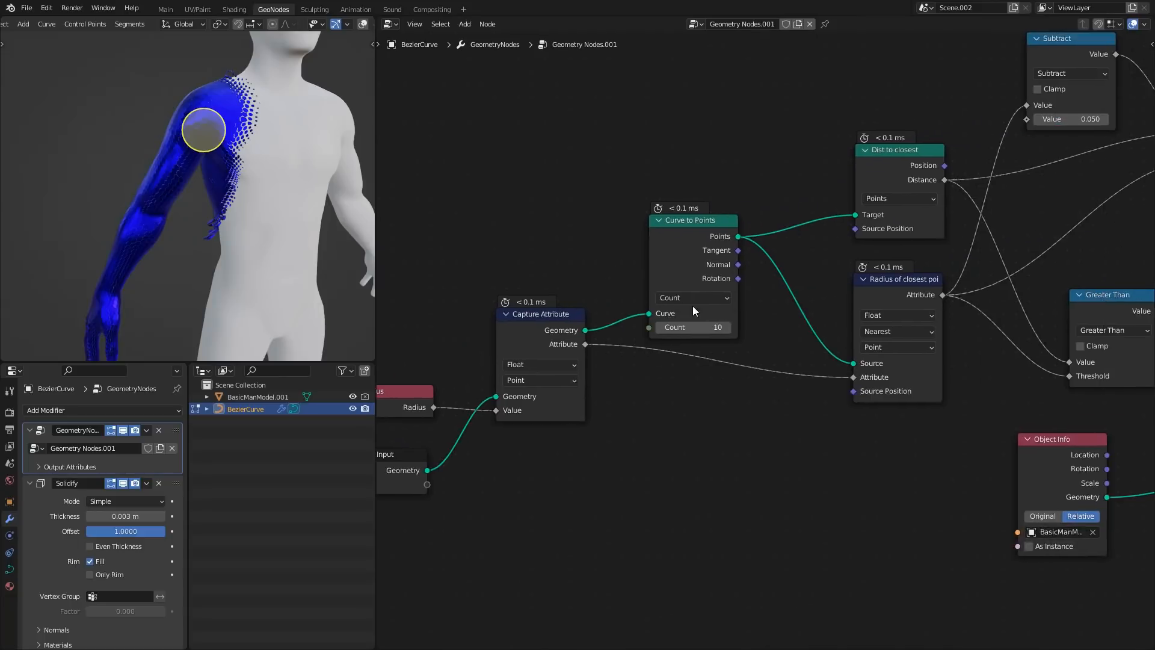
- Set the Curve to Points node to Length mode with a length of 0.01 m
{"action": "scroll", "coordinate": [698, 306], "scroll_direction": "up", "scroll_amount": 2}
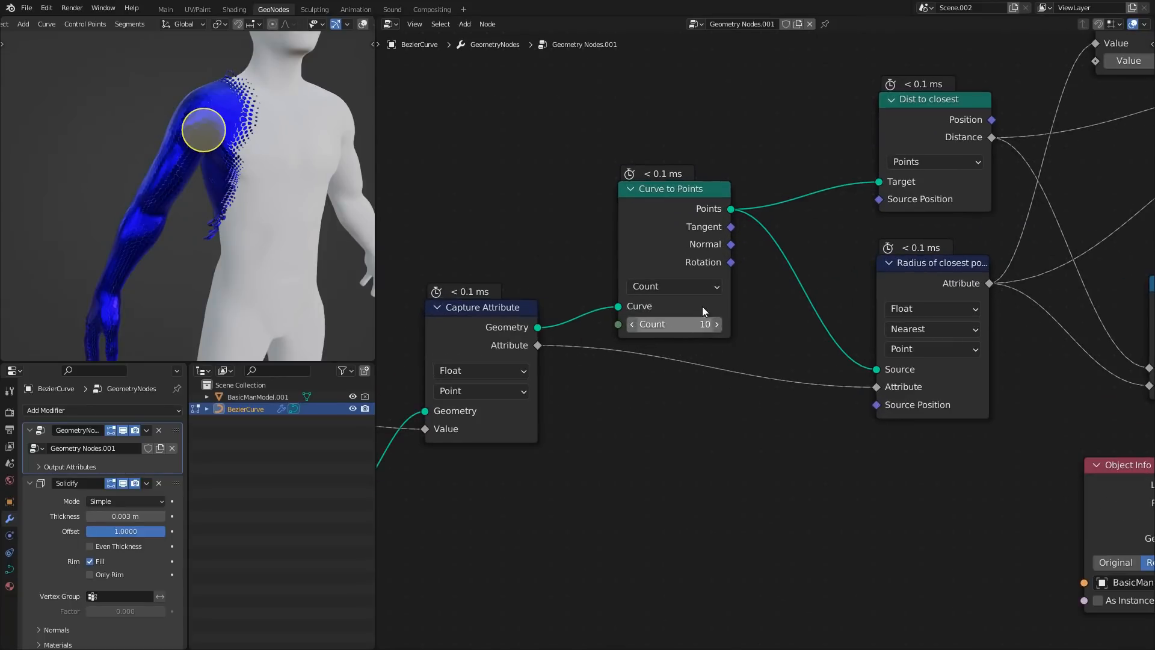
{"action": "scroll", "coordinate": [685, 286], "scroll_direction": "up", "scroll_amount": 1}
{"action": "left_click", "coordinate": [684, 308]}
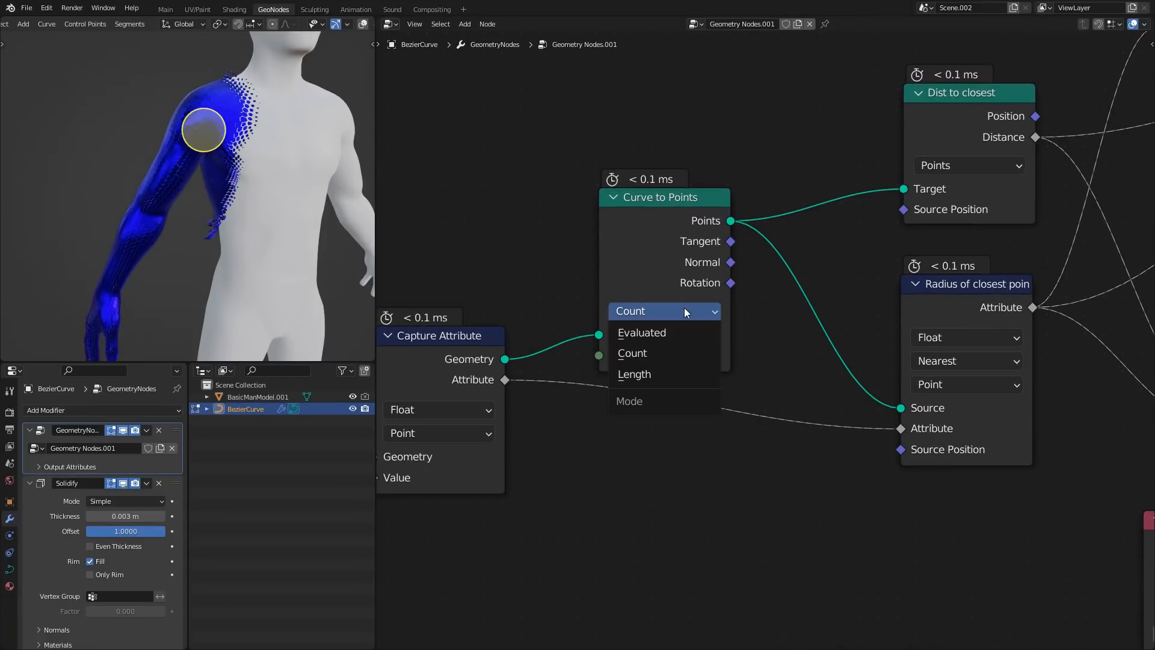
{"action": "left_click", "coordinate": [664, 374]}
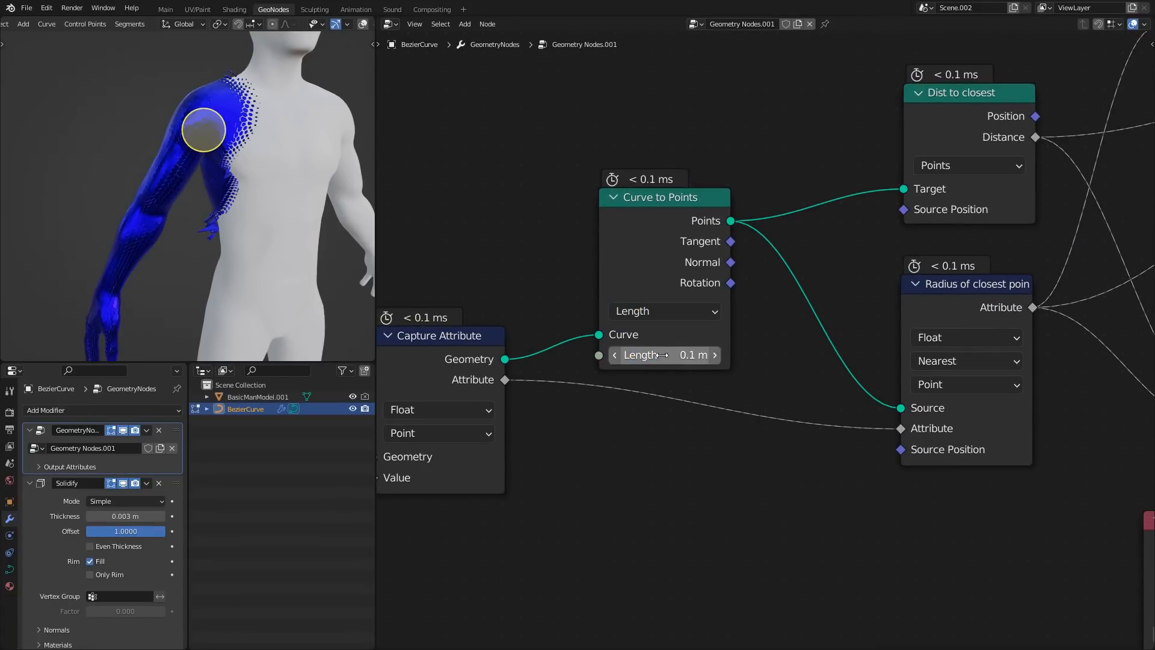
{"action": "left_click", "coordinate": [684, 356]}
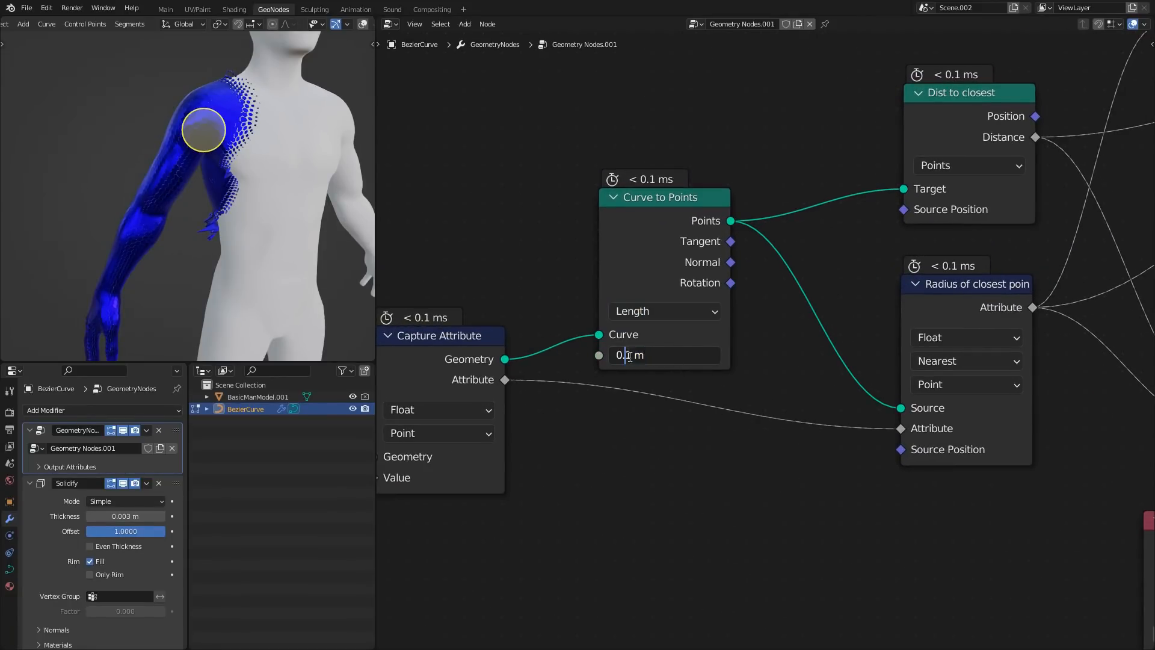
{"action": "type", "text": "01"}
{"action": "key", "text": "Return"}
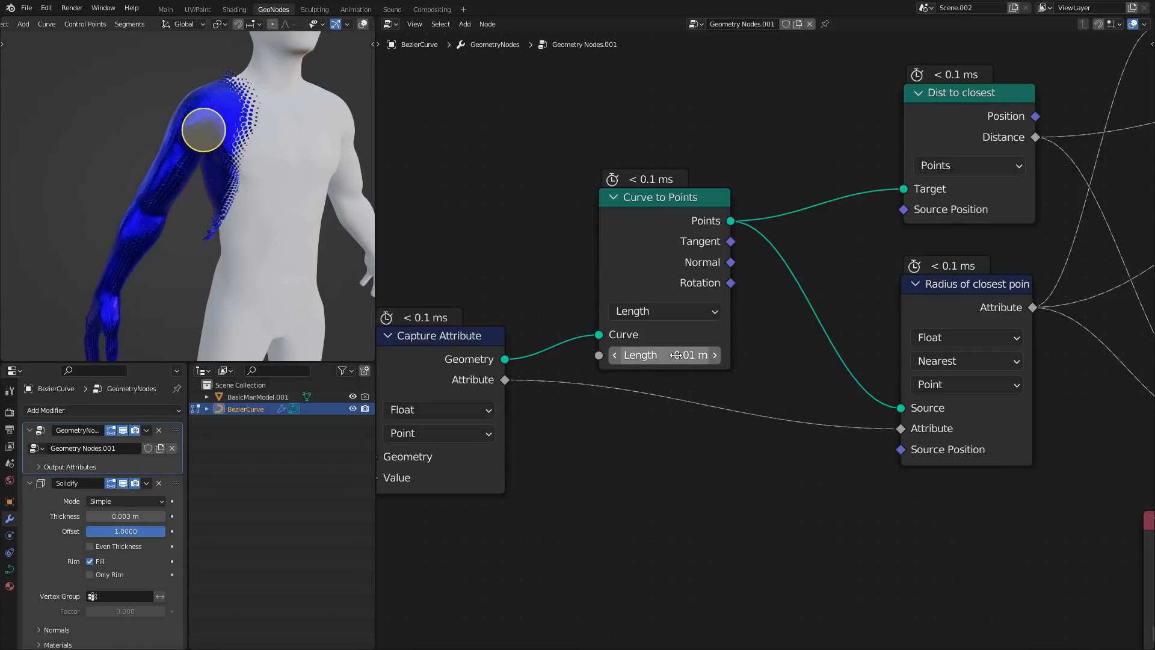
{"action": "middle_click_drag", "start_coordinate": [628, 399], "coordinate": [722, 408]}
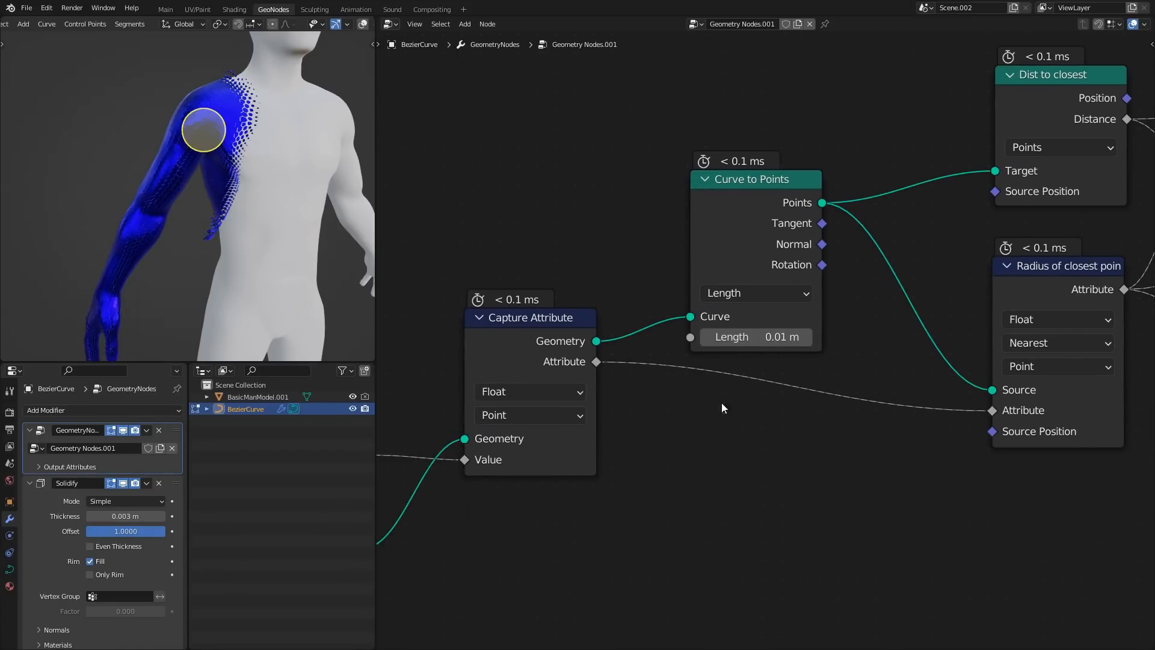
- Move the Group Input node aside and insert a Trim Curve node between it and Capture Attribute
{"action": "scroll", "coordinate": [773, 337], "scroll_direction": "down", "scroll_amount": 6}
{"action": "middle_click_drag", "start_coordinate": [599, 368], "coordinate": [815, 286]}
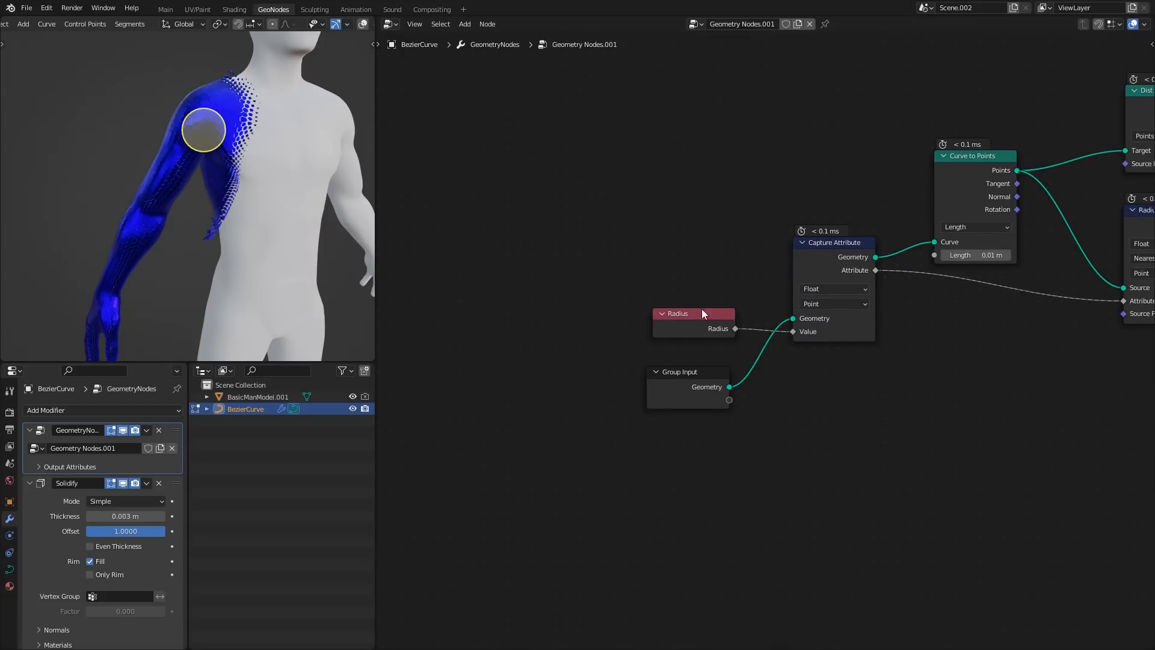
{"action": "left_click_drag", "start_coordinate": [614, 271], "coordinate": [848, 464]}
{"action": "middle_click_drag", "start_coordinate": [768, 252], "coordinate": [605, 330]}
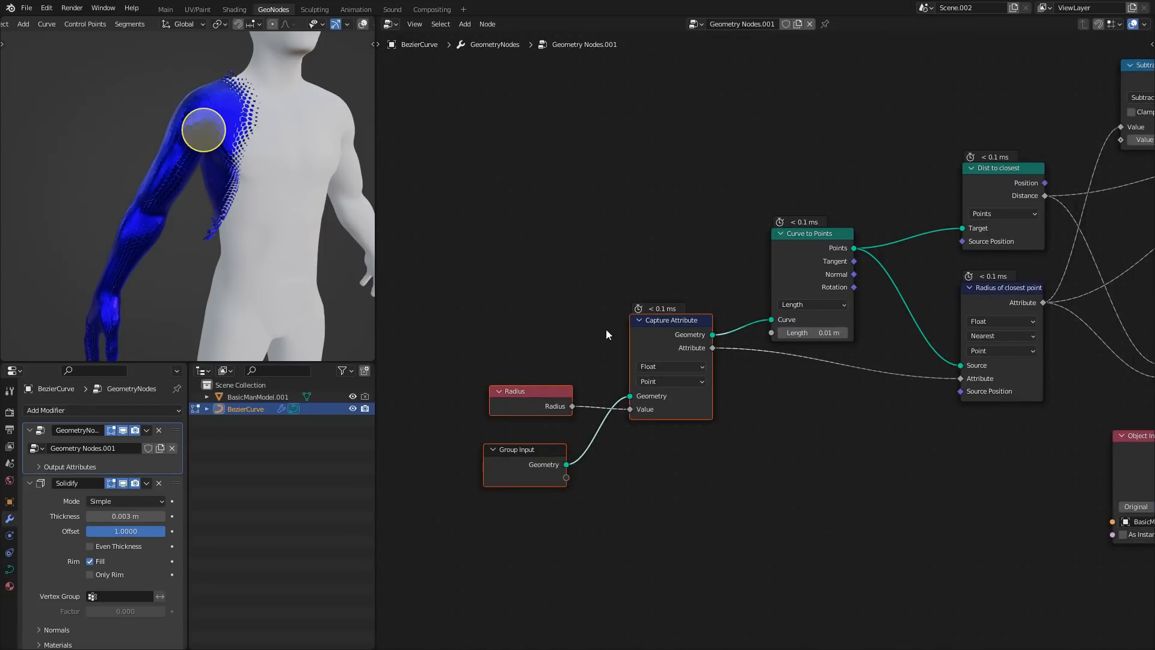
{"action": "left_click", "coordinate": [509, 392]}
{"action": "left_click_drag", "start_coordinate": [513, 452], "coordinate": [423, 467]}
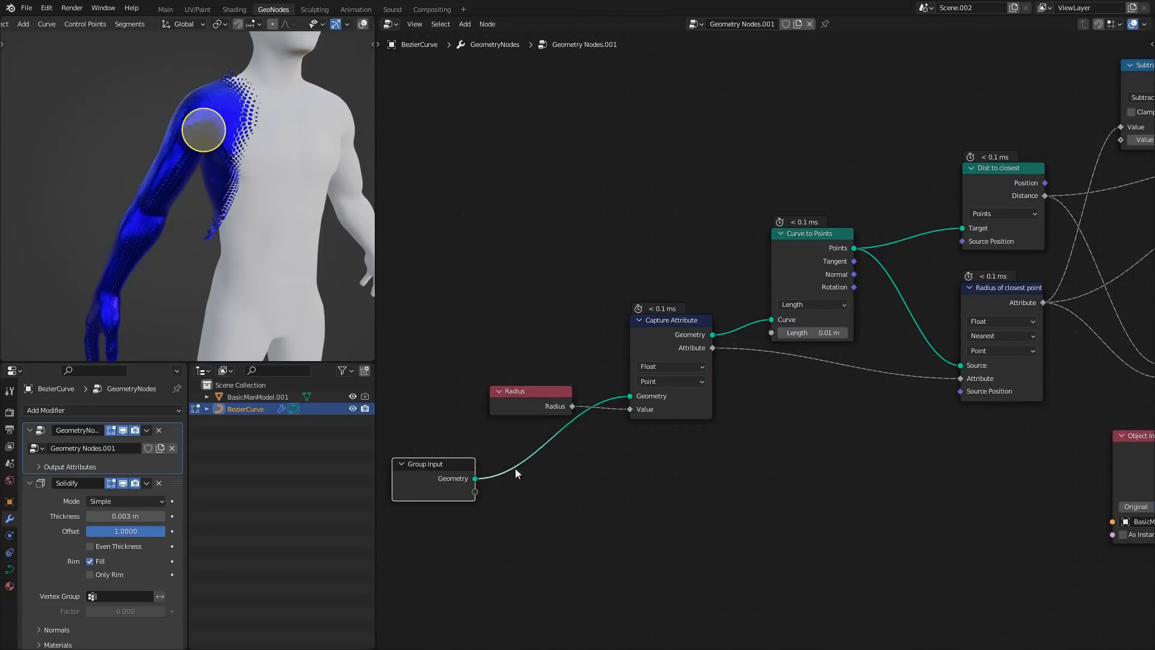
{"action": "key", "text": "shift+a"}
{"action": "type", "text": "trim"}
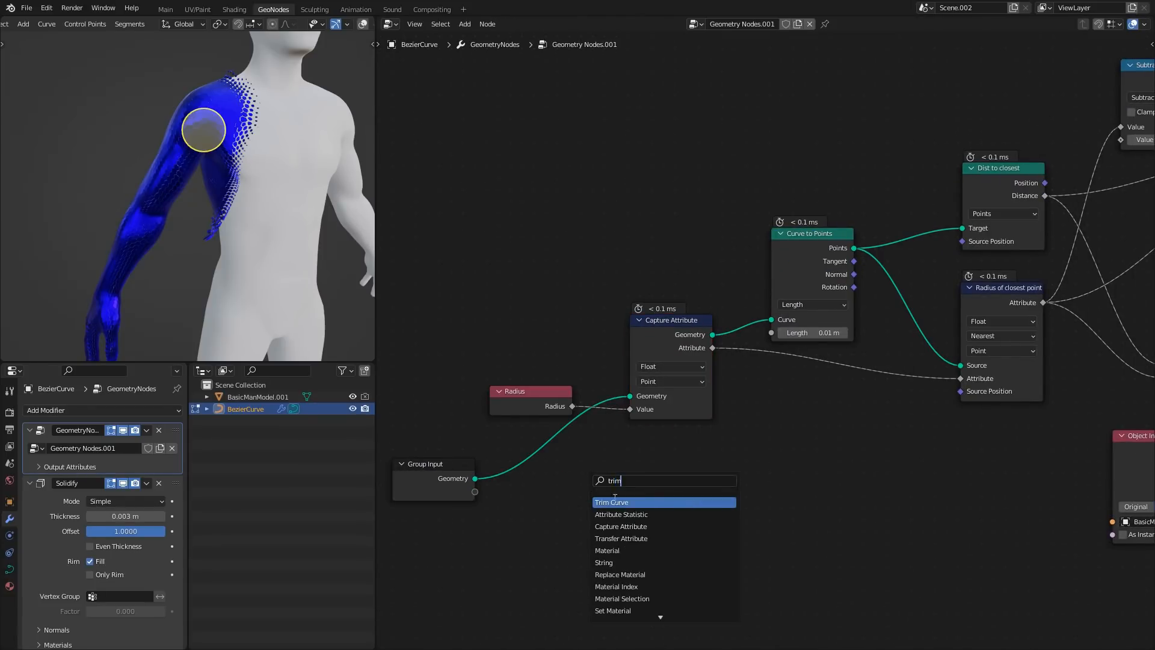
{"action": "left_click", "coordinate": [615, 501]}
{"action": "left_click", "coordinate": [547, 458]}
{"action": "mouse_move", "coordinate": [566, 518]}
{"action": "left_mouse_down"}
{"action": "mouse_move", "coordinate": [502, 518]}
{"action": "mouse_move", "coordinate": [572, 518]}
{"action": "left_mouse_up"}
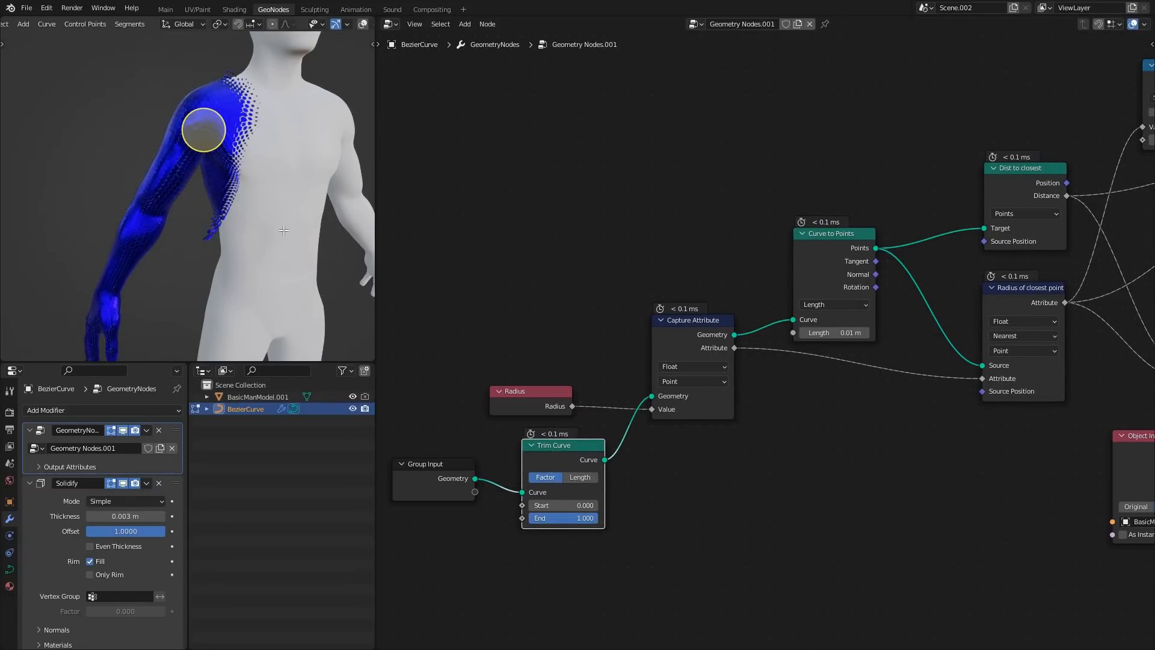
{"action": "middle_click_drag", "start_coordinate": [284, 230], "coordinate": [275, 231]}
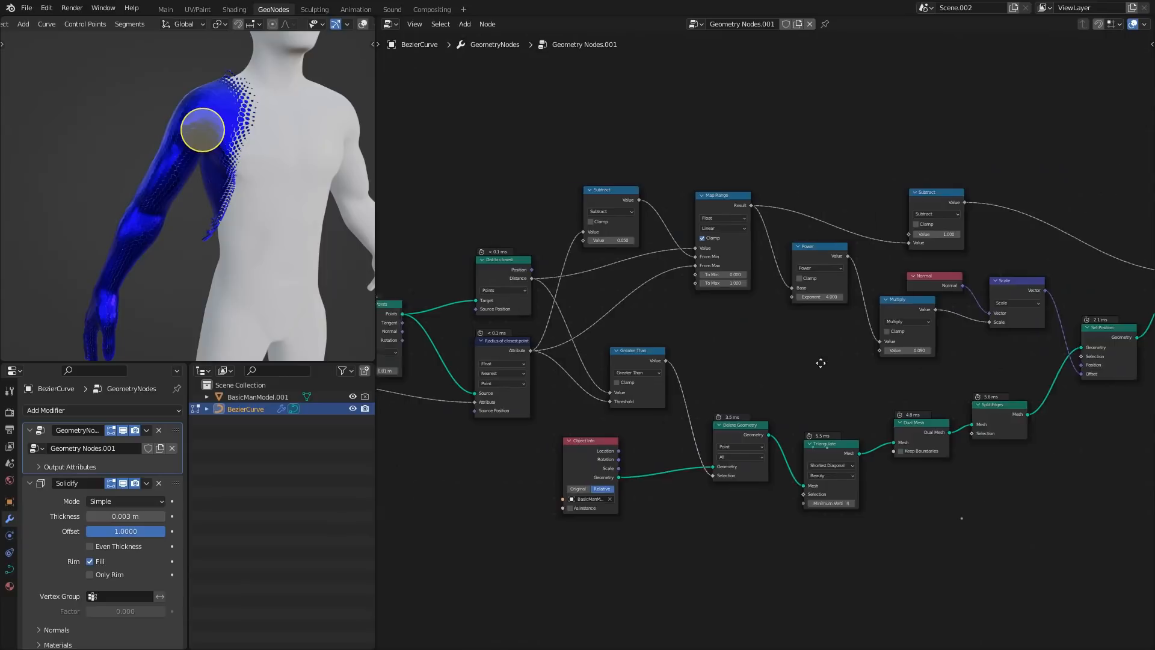
- Duplicate the Group Input node and place the copy beside the Multiply node that follows Power
{"action": "middle_click_drag", "start_coordinate": [821, 361], "coordinate": [959, 348]}
{"action": "middle_click_drag", "start_coordinate": [625, 348], "coordinate": [861, 327]}
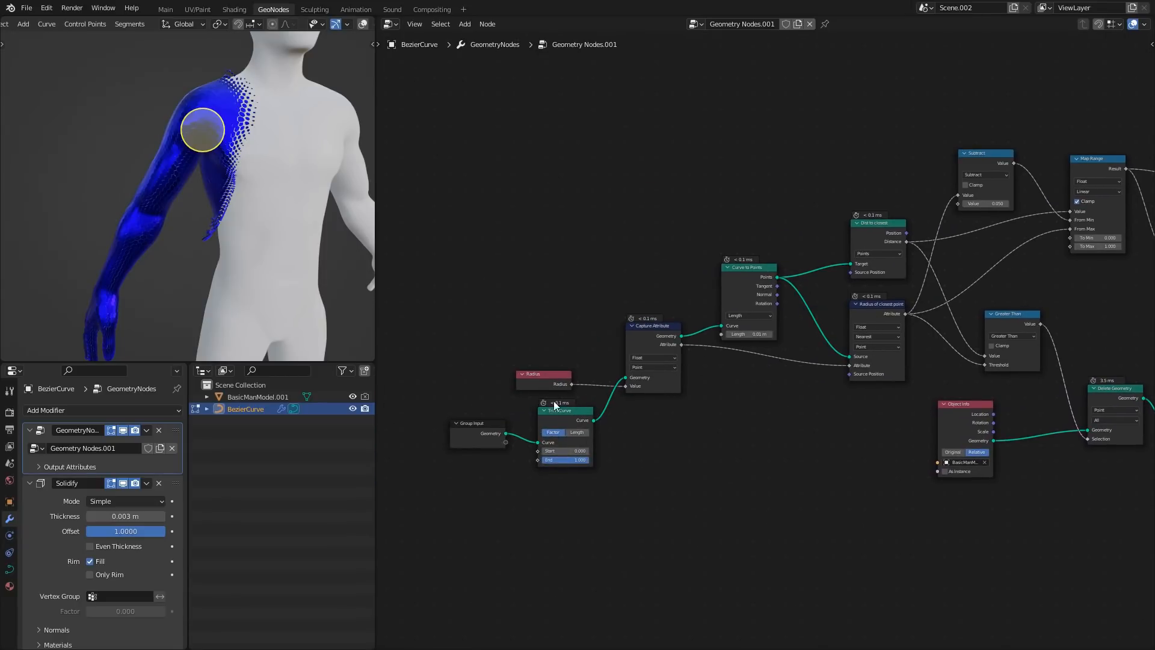
{"action": "left_click_drag", "start_coordinate": [485, 425], "coordinate": [816, 438]}
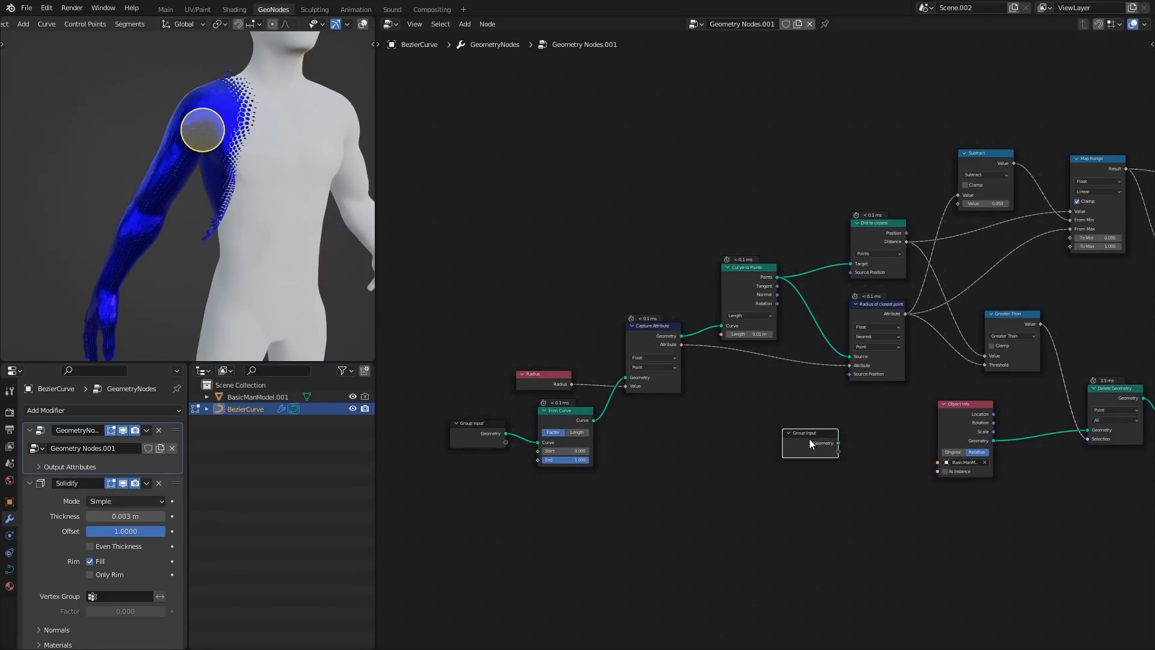
{"action": "middle_click_drag", "start_coordinate": [816, 438], "coordinate": [576, 389]}
{"action": "key", "text": "g"}
{"action": "left_click", "coordinate": [737, 450]}
{"action": "middle_click_drag", "start_coordinate": [790, 452], "coordinate": [605, 464]}
{"action": "key", "text": "g"}
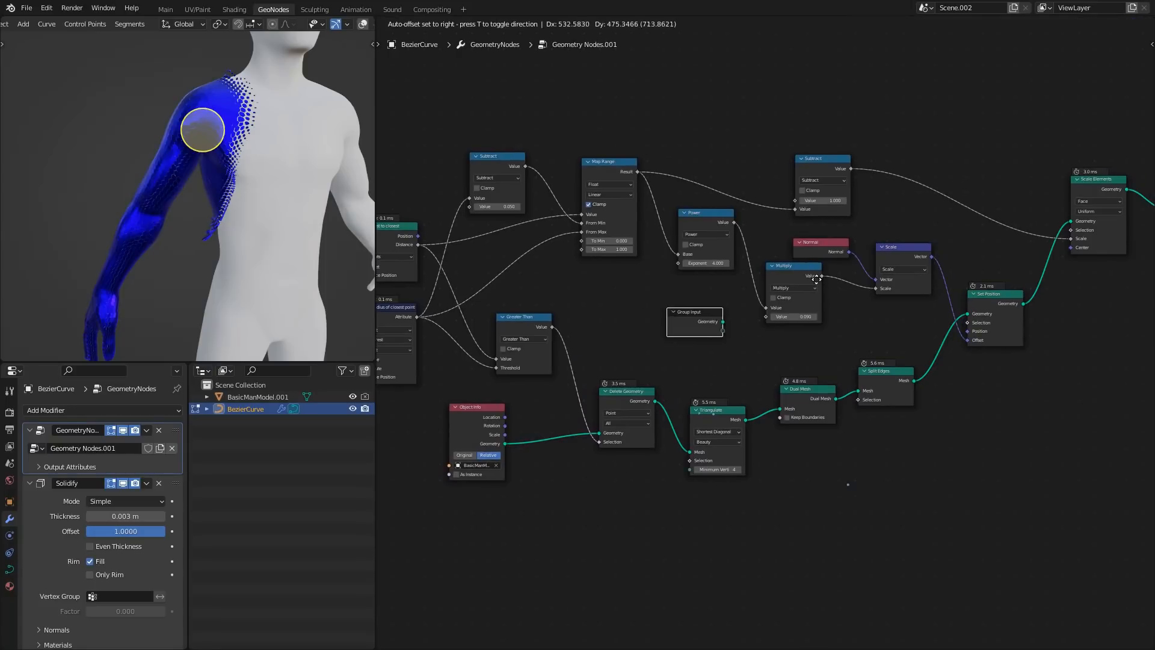
{"action": "left_click", "coordinate": [785, 298]}
- Expose the Multiply node's second value through the duplicated Group Input and set it to 0.130 in the modifier
{"action": "scroll", "coordinate": [780, 307], "scroll_direction": "up", "scroll_amount": 3}
{"action": "left_click_drag", "start_coordinate": [767, 302], "coordinate": [701, 332]}
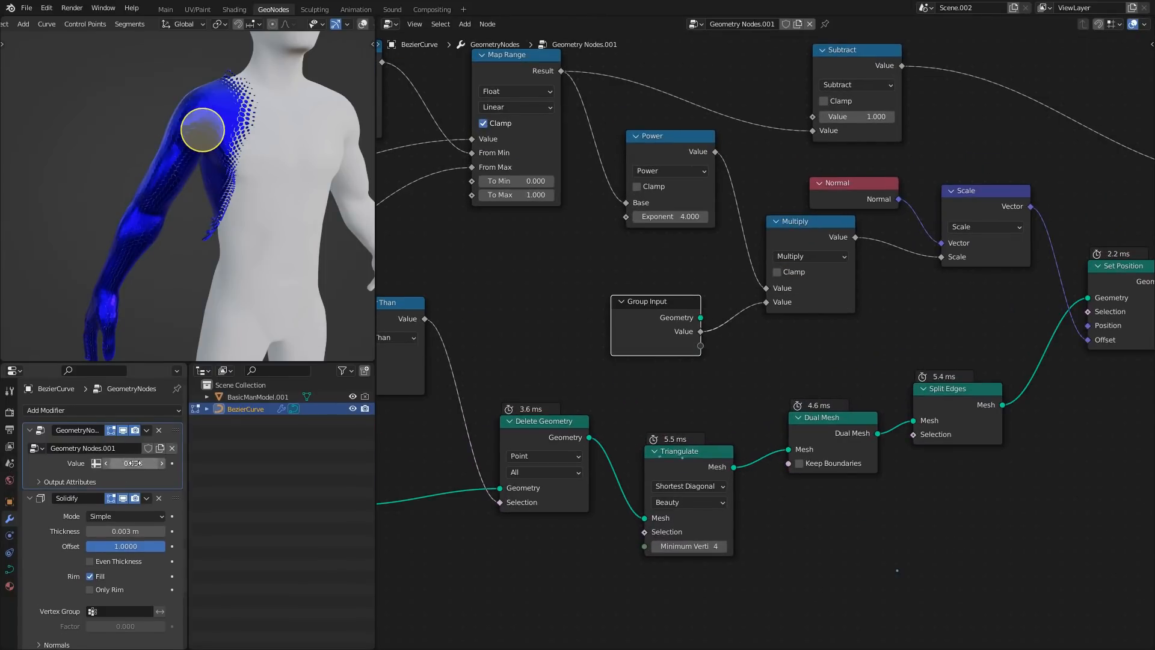
{"action": "mouse_move", "coordinate": [133, 463]}
{"action": "left_mouse_down"}
{"action": "mouse_move", "coordinate": [168, 463]}
{"action": "mouse_move", "coordinate": [127, 468]}
{"action": "left_mouse_up"}
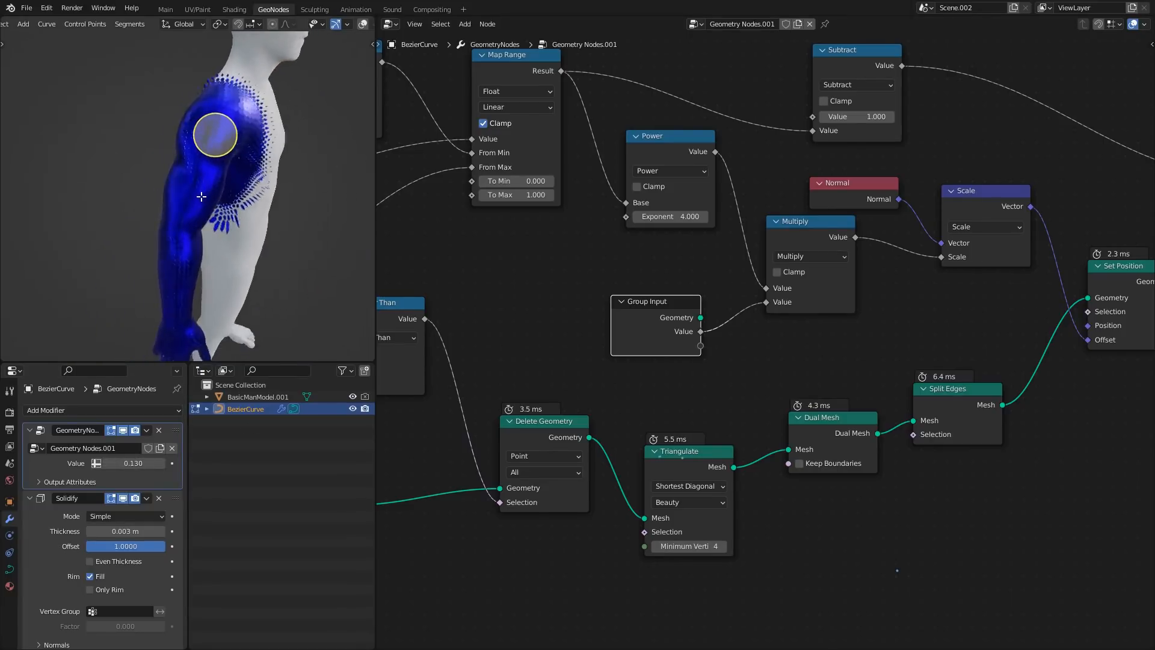
- Examine the rendered hexagonal scales around the shoulder up close
{"action": "middle_click_drag", "start_coordinate": [634, 278], "coordinate": [522, 326]}
{"action": "scroll", "coordinate": [522, 326], "scroll_direction": "down", "scroll_amount": 3}
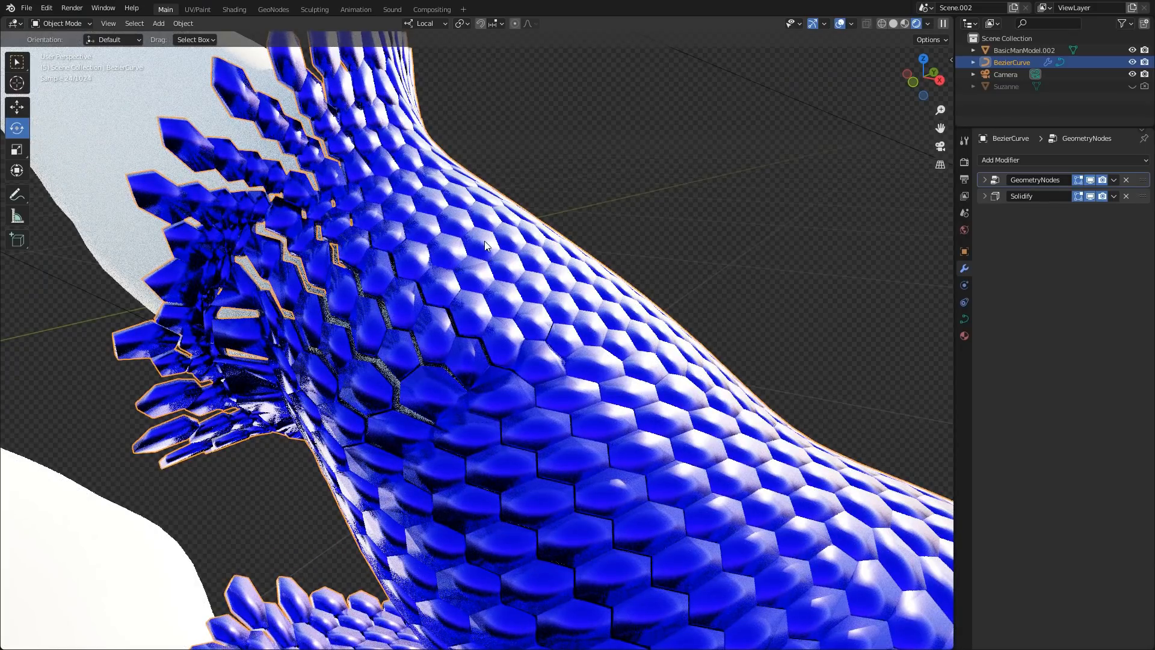
{"action": "middle_click_drag", "start_coordinate": [470, 236], "coordinate": [420, 238]}
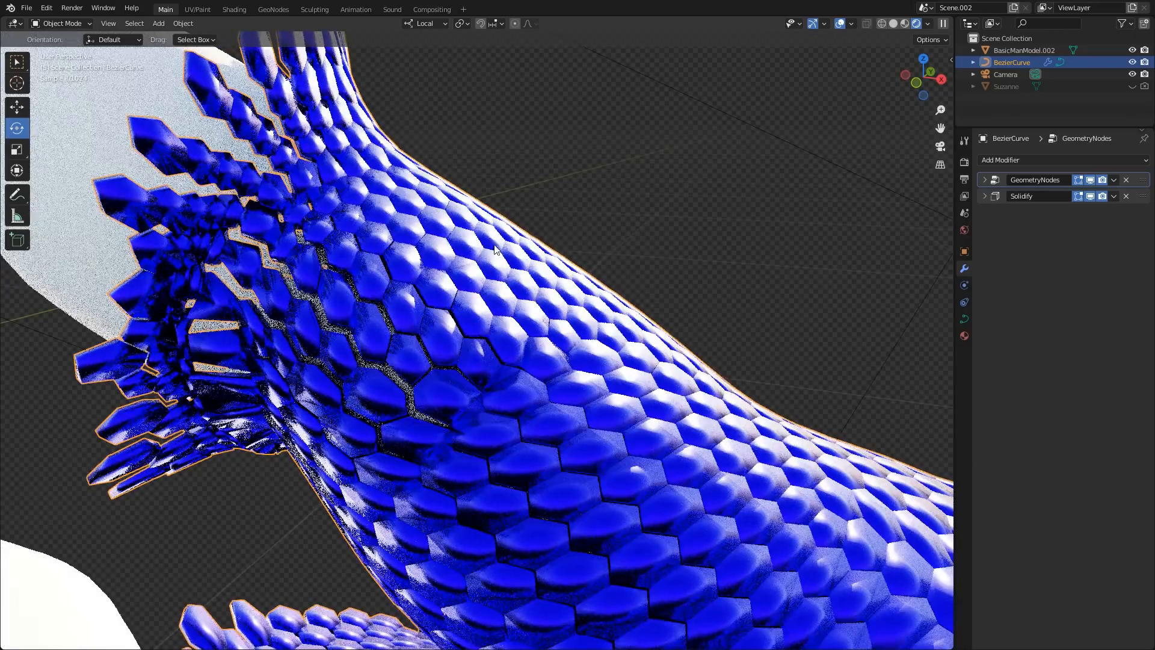
- Add a Bevel modifier after Solidify on the Bezier curve and set its amount to 0.01 m
{"action": "scroll", "coordinate": [418, 241], "scroll_direction": "up", "scroll_amount": 2}
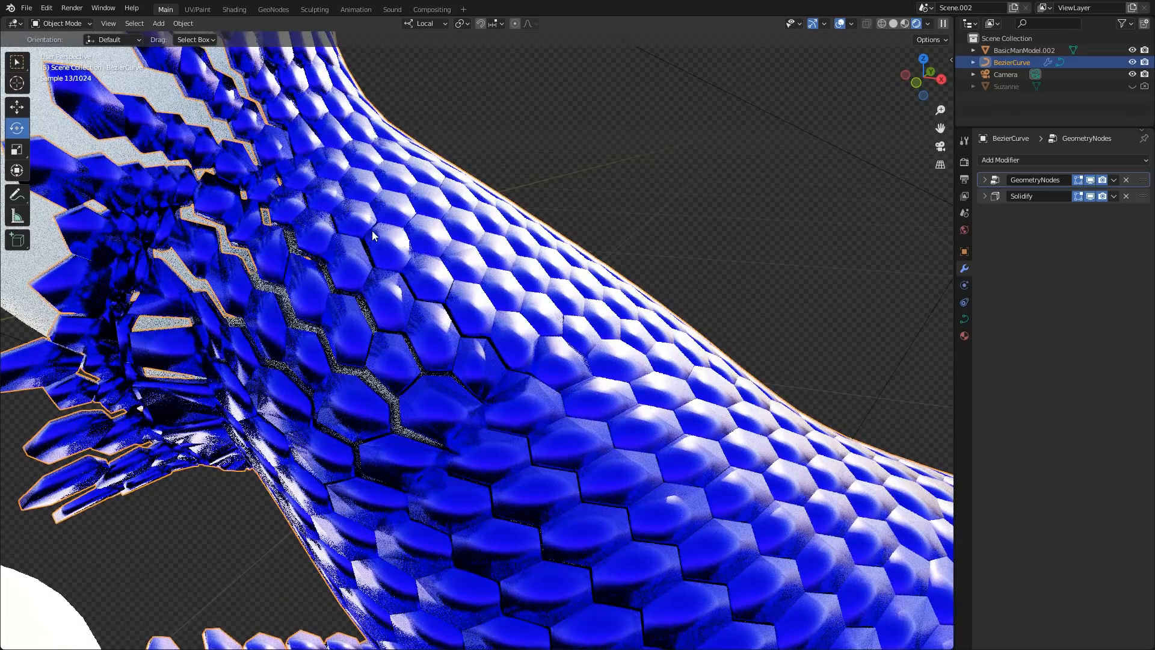
{"action": "mouse_move", "coordinate": [368, 225]}
{"action": "middle_mouse_down", "text": "shift"}
{"action": "mouse_move", "coordinate": [425, 265]}
{"action": "mouse_move", "coordinate": [372, 228]}
{"action": "middle_mouse_up", "text": "shift"}
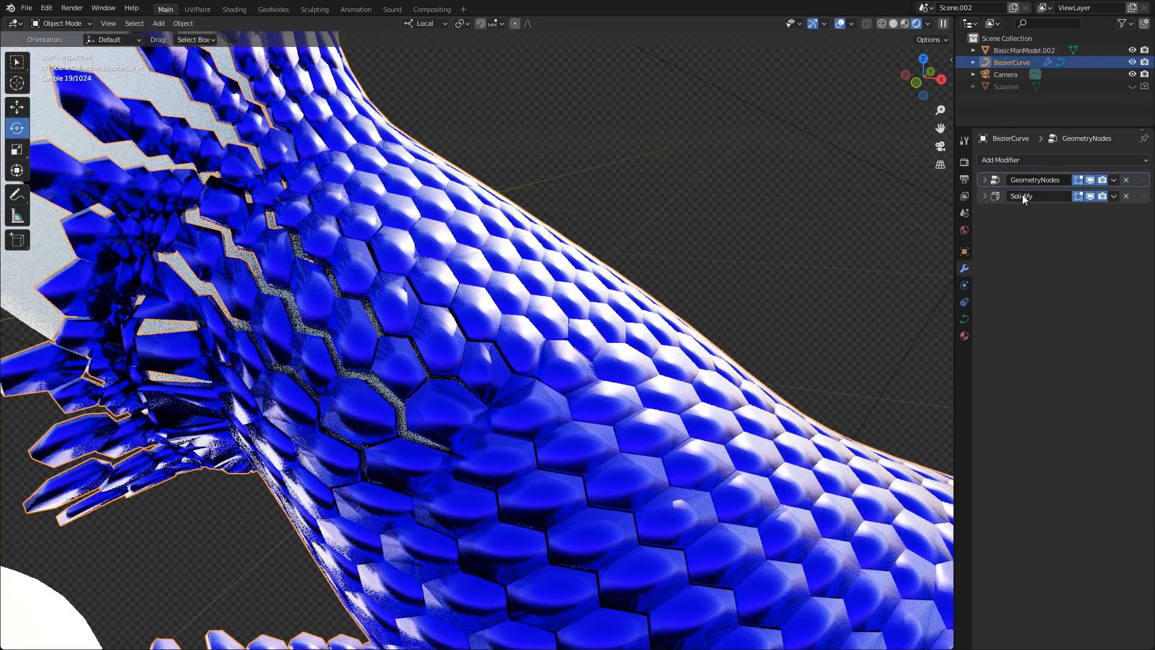
{"action": "left_click", "coordinate": [1001, 159]}
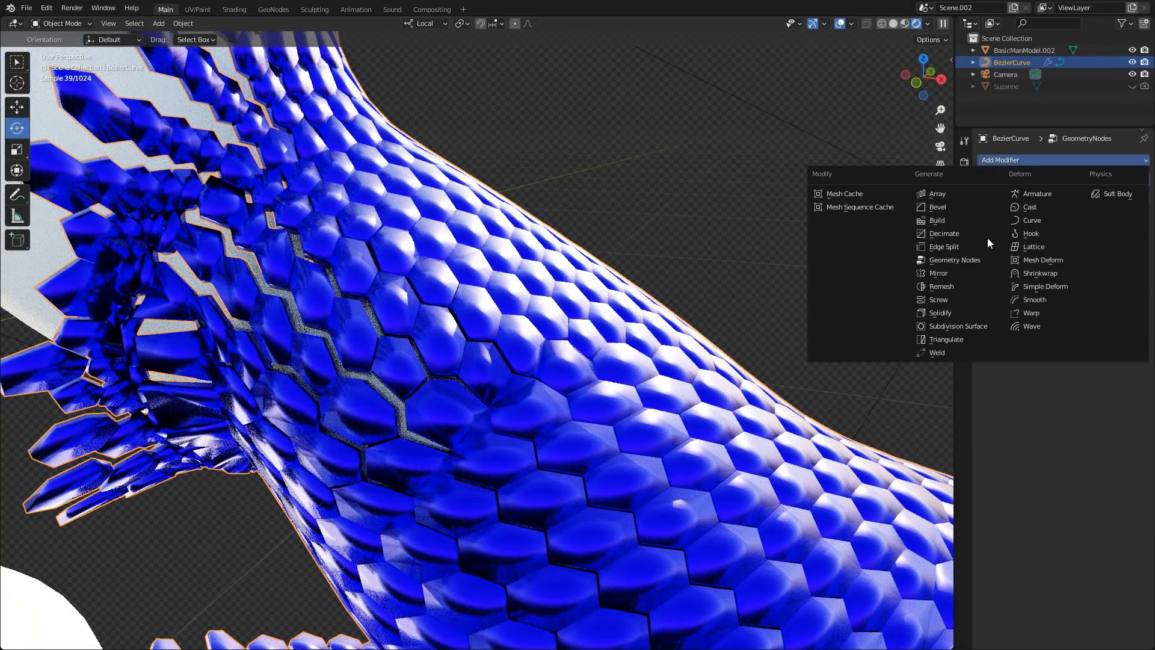
{"action": "left_click", "coordinate": [951, 210]}
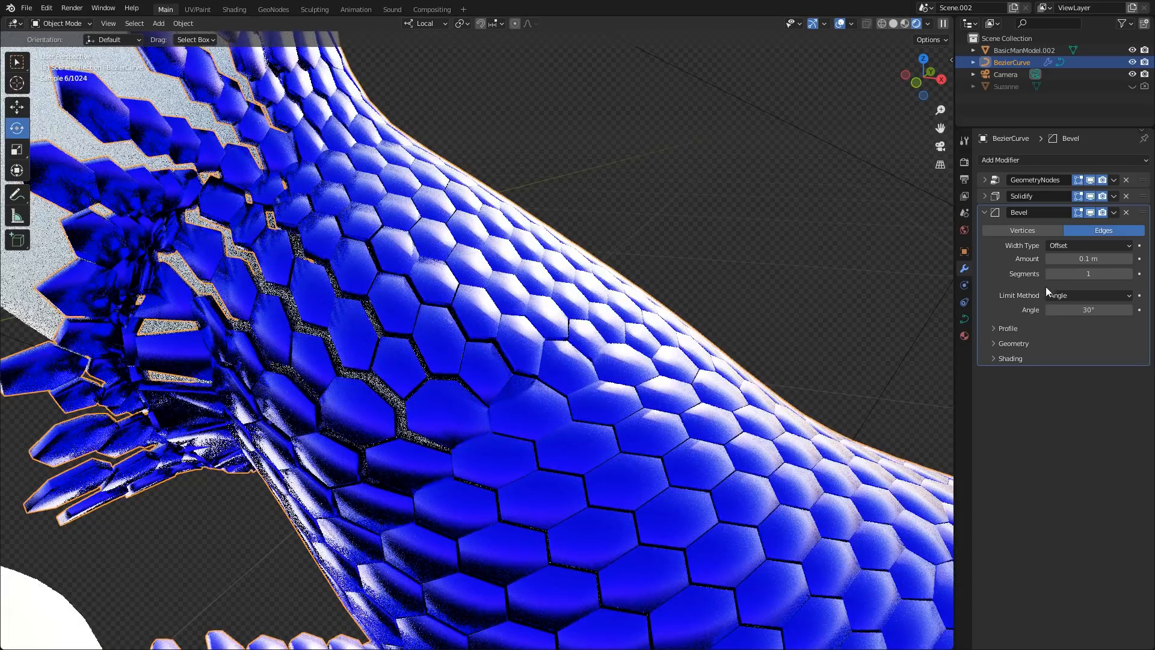
{"action": "left_click", "coordinate": [1009, 330]}
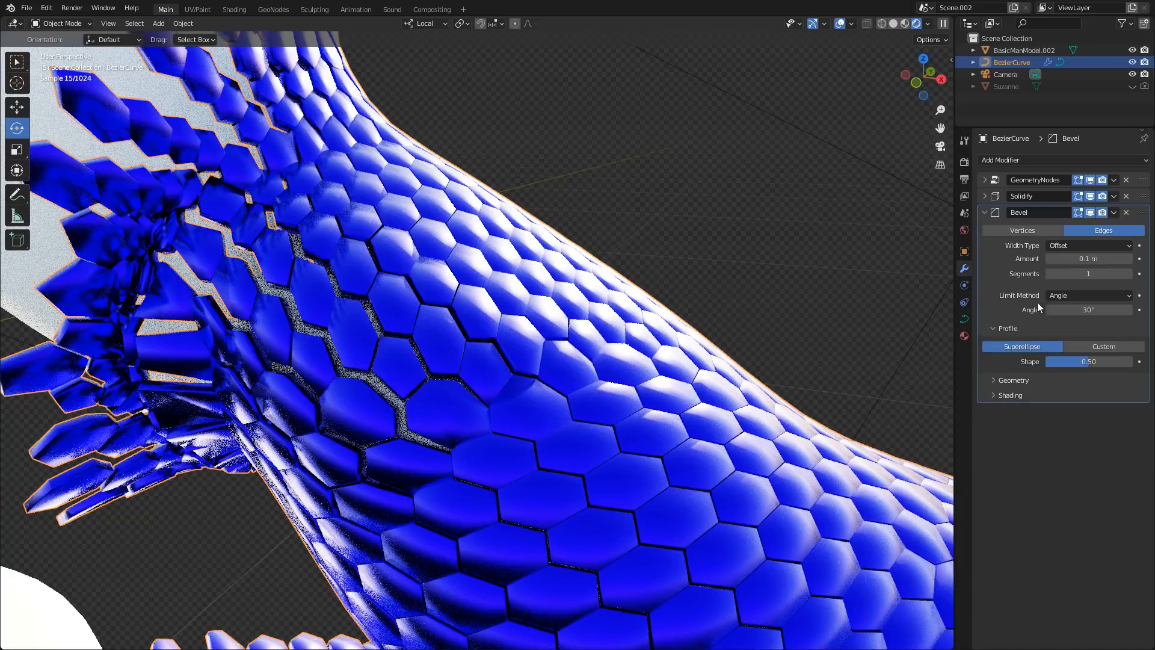
{"action": "left_click", "coordinate": [1083, 259]}
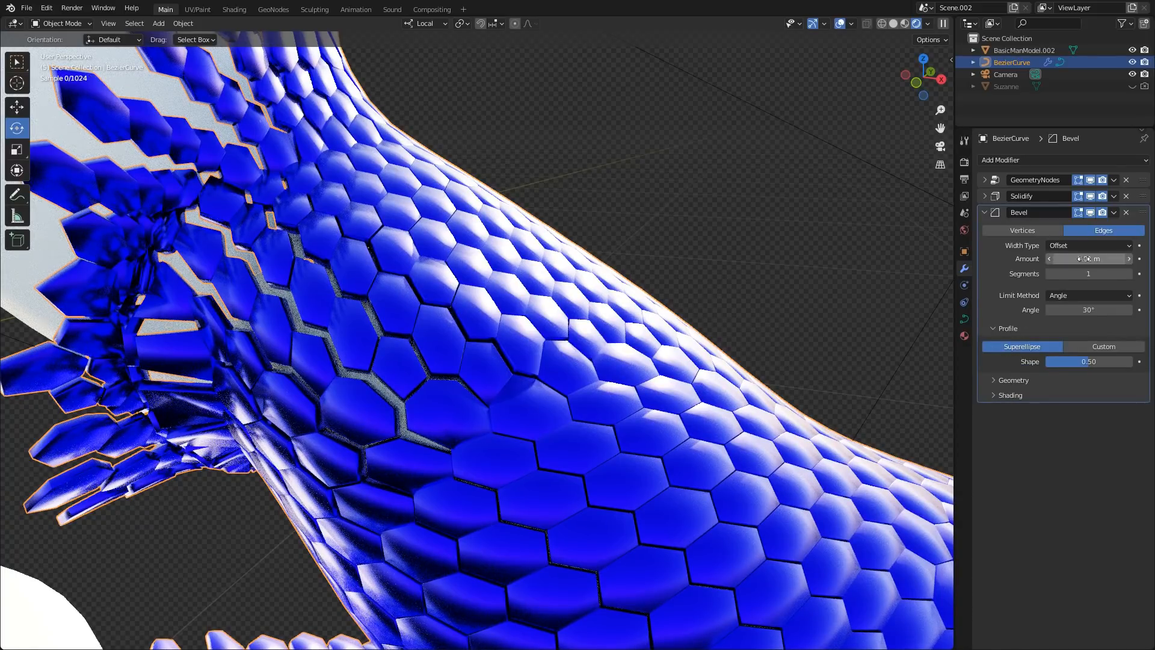
- Set the Bevel modifier's limit method to None and turn off Clamp Overlap in its geometry options
{"action": "left_click", "coordinate": [1070, 296]}
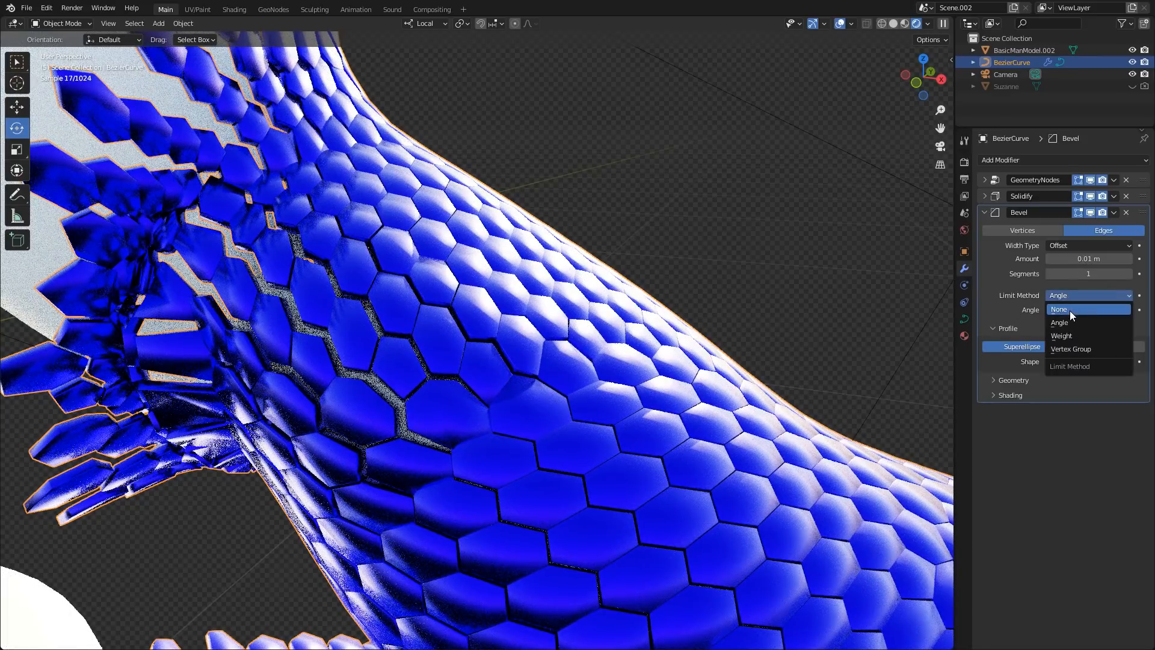
{"action": "left_click", "coordinate": [1070, 311]}
{"action": "left_click", "coordinate": [1005, 365]}
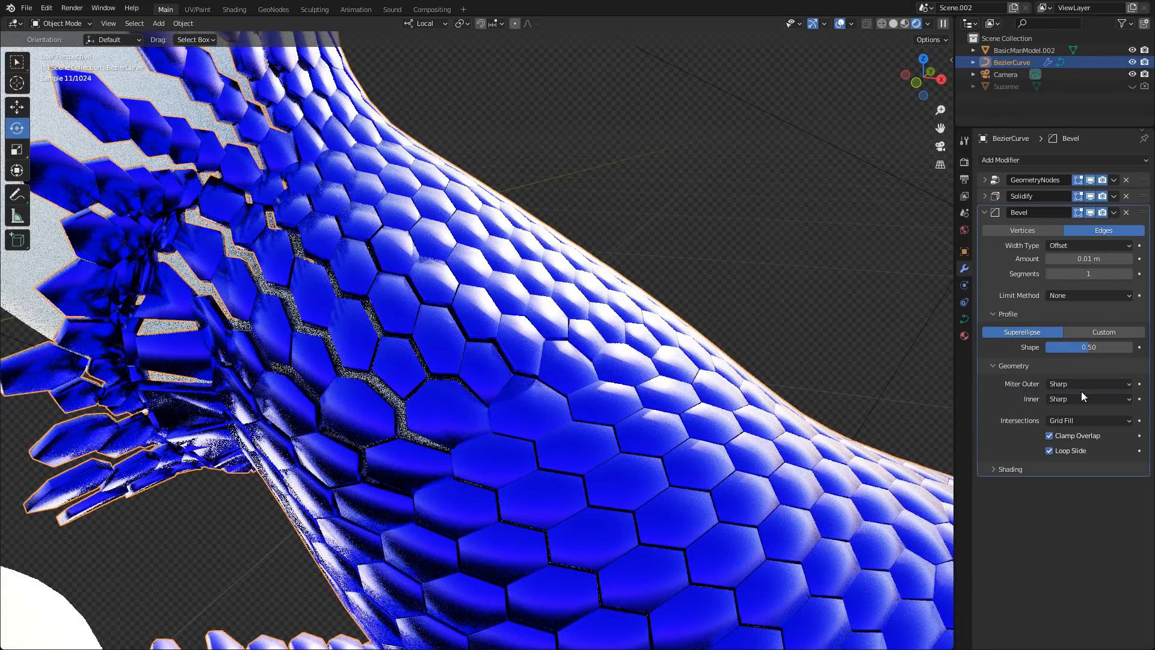
{"action": "left_click", "coordinate": [1050, 436]}
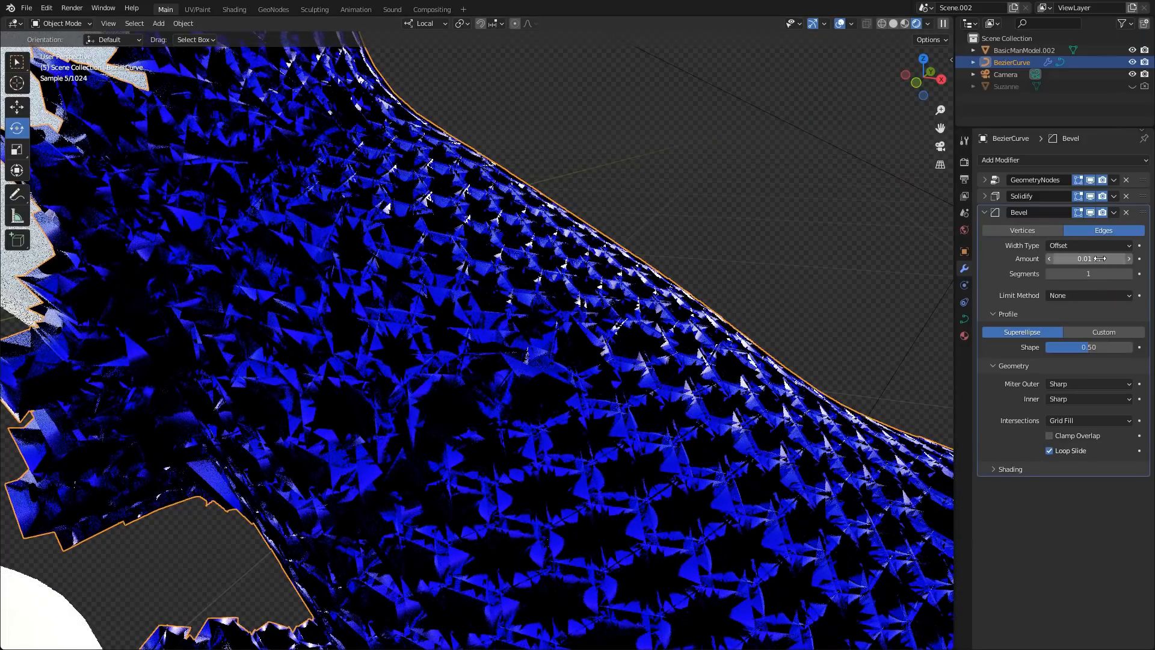
- Try a bevel amount of 0.001 m, settle on 0.0005 m, and set the bevel to 2 segments
{"action": "left_click", "coordinate": [1071, 259]}
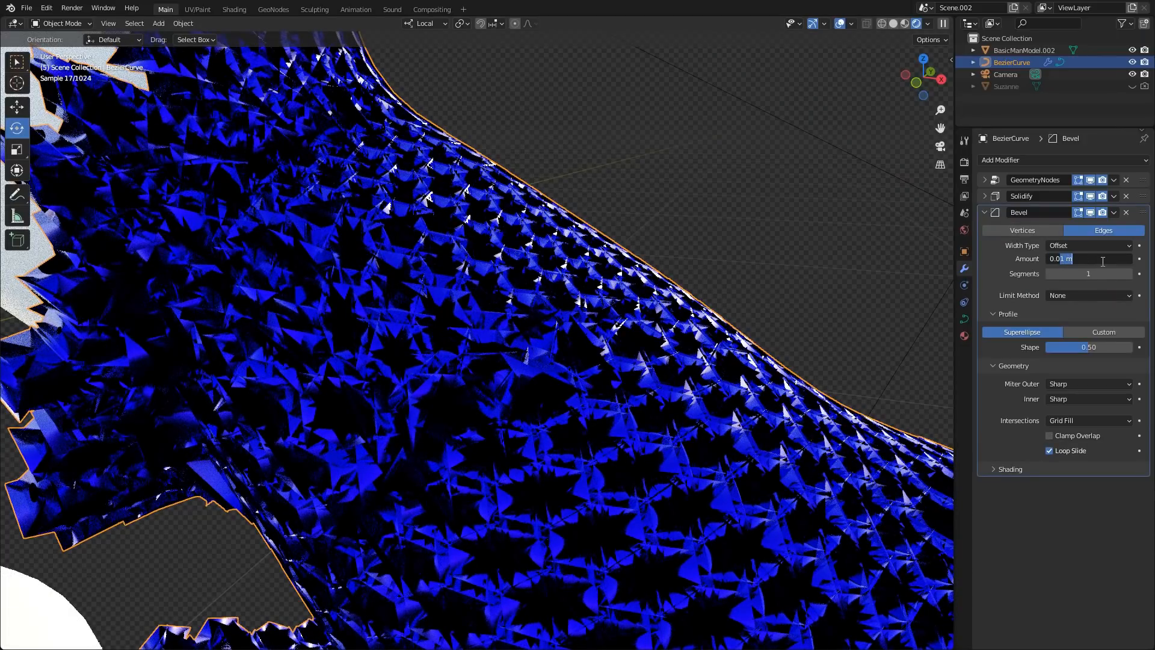
{"action": "key", "text": "Return"}
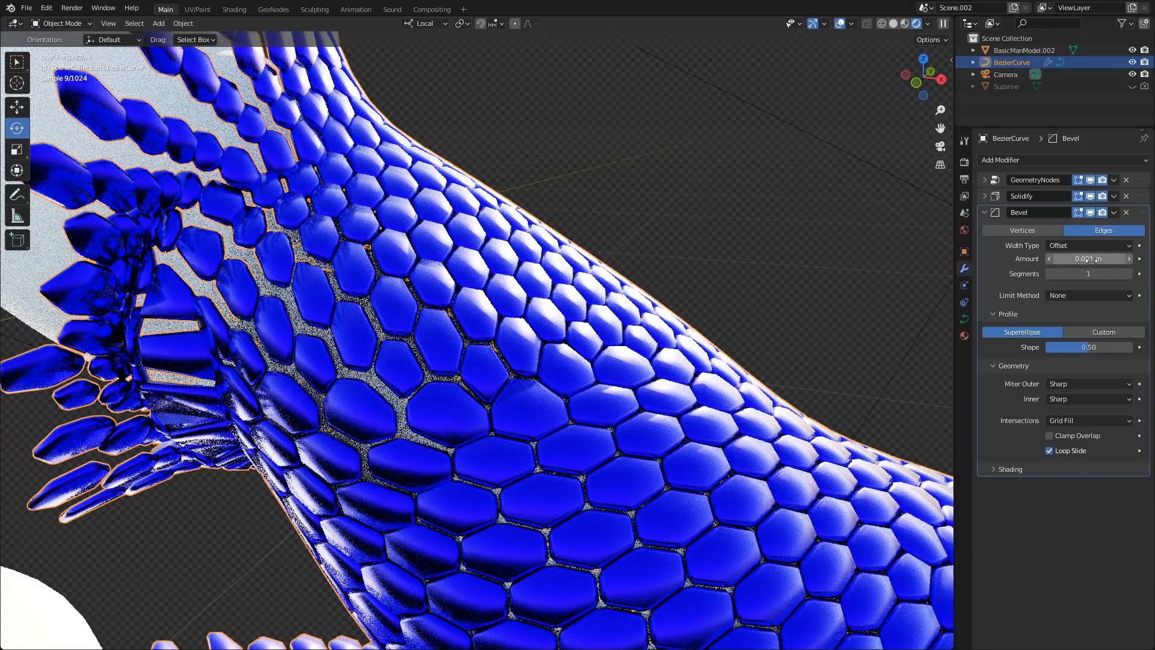
{"action": "left_click", "coordinate": [1103, 262]}
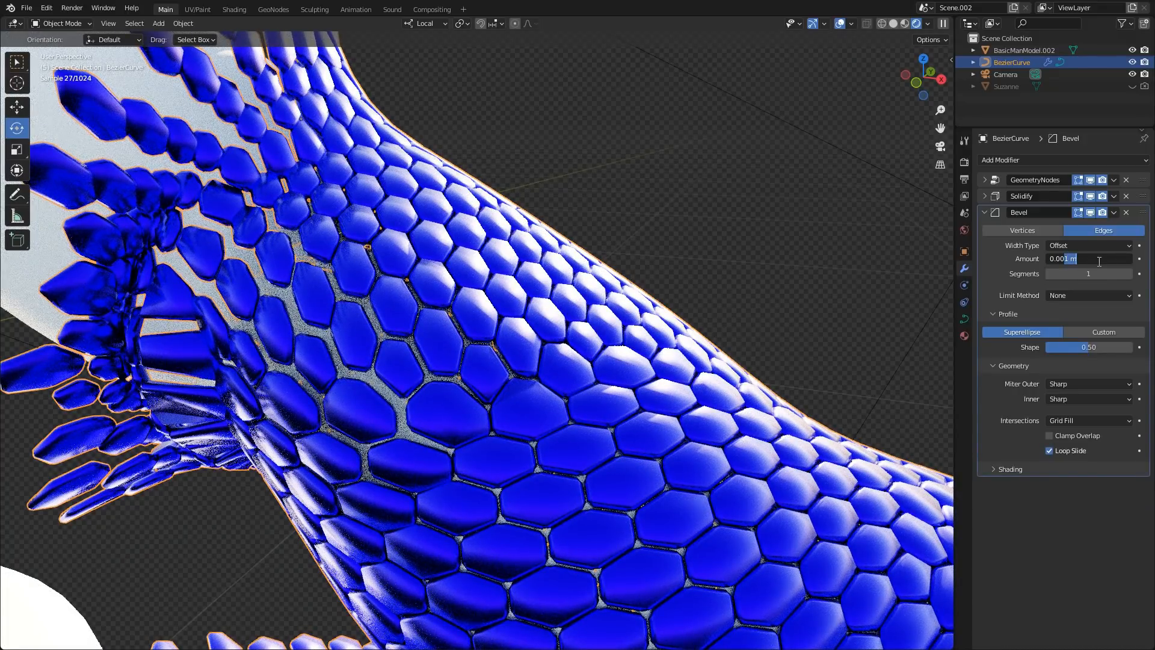
{"action": "key", "text": "Return"}
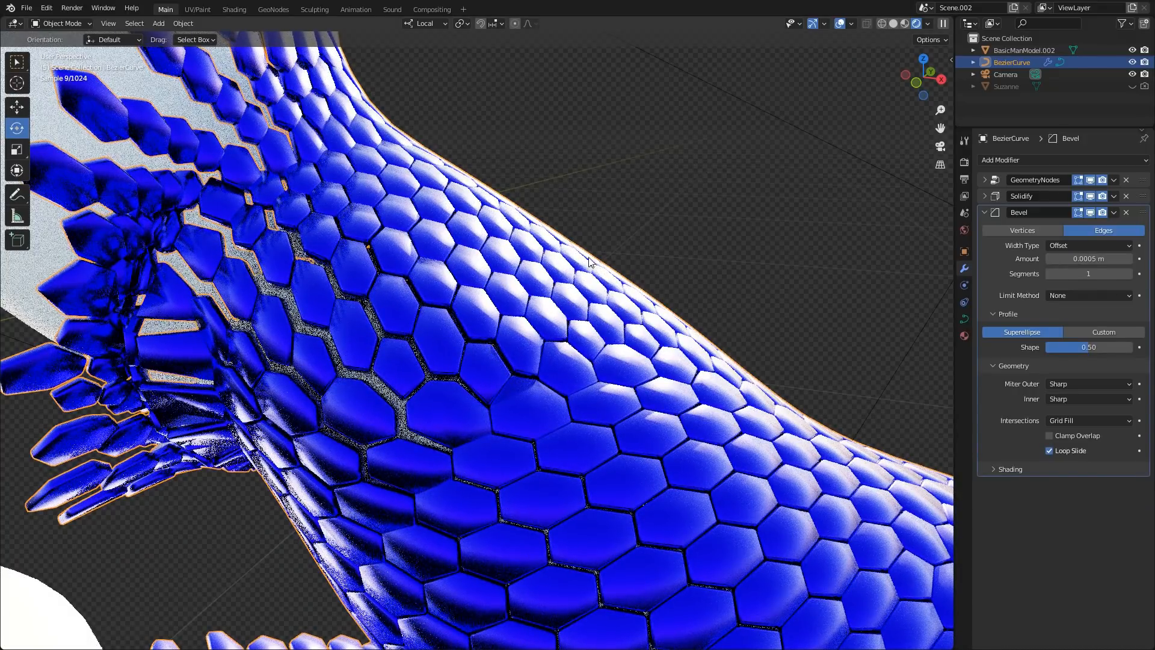
{"action": "left_click", "coordinate": [1128, 273]}
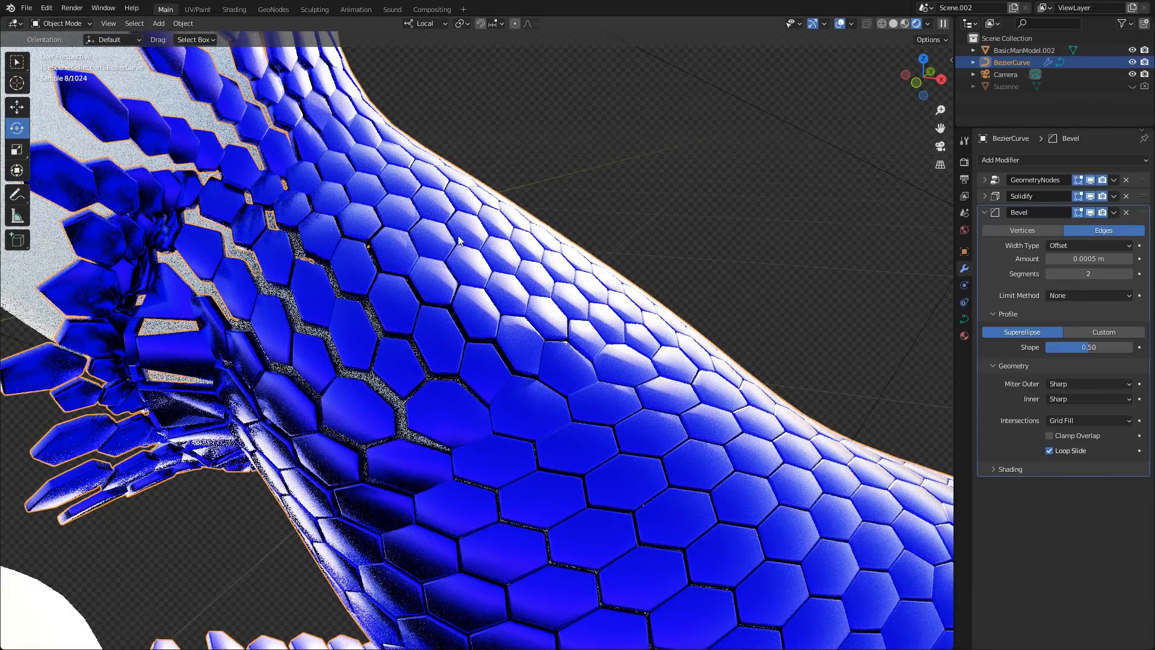
{"action": "middle_click_drag", "start_coordinate": [457, 233], "coordinate": [704, 264], "text": "shift"}
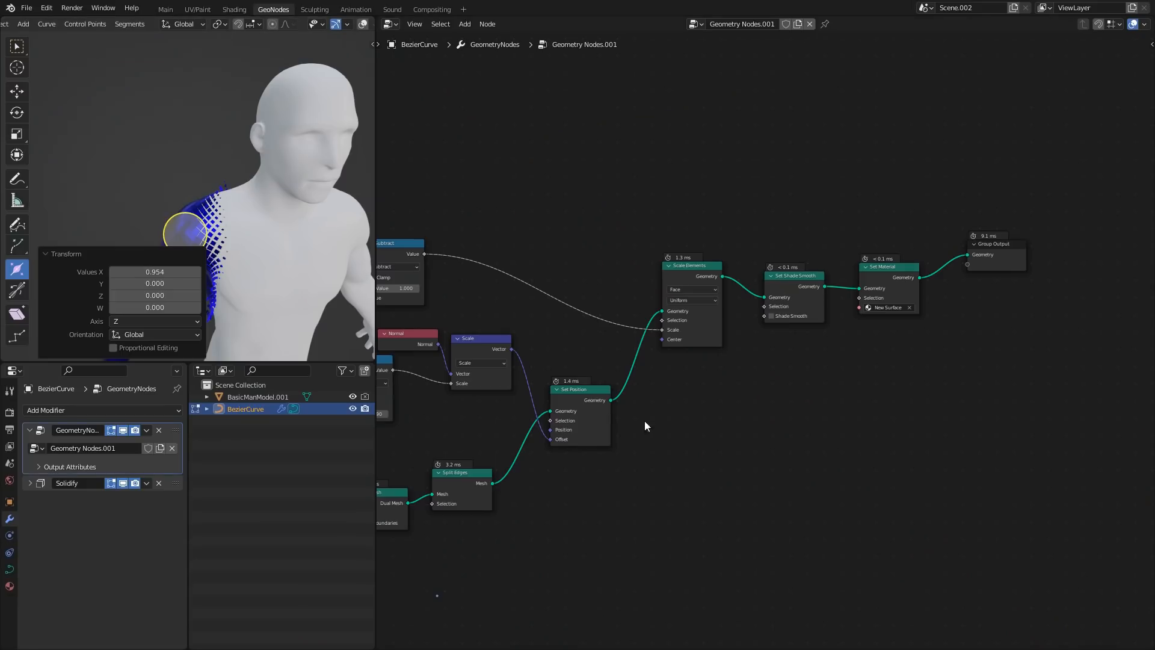
- Add a Transfer Attribute node in the empty area below the Scale Elements and Set Shade Smooth nodes
{"action": "middle_click_drag", "start_coordinate": [646, 426], "coordinate": [697, 347]}
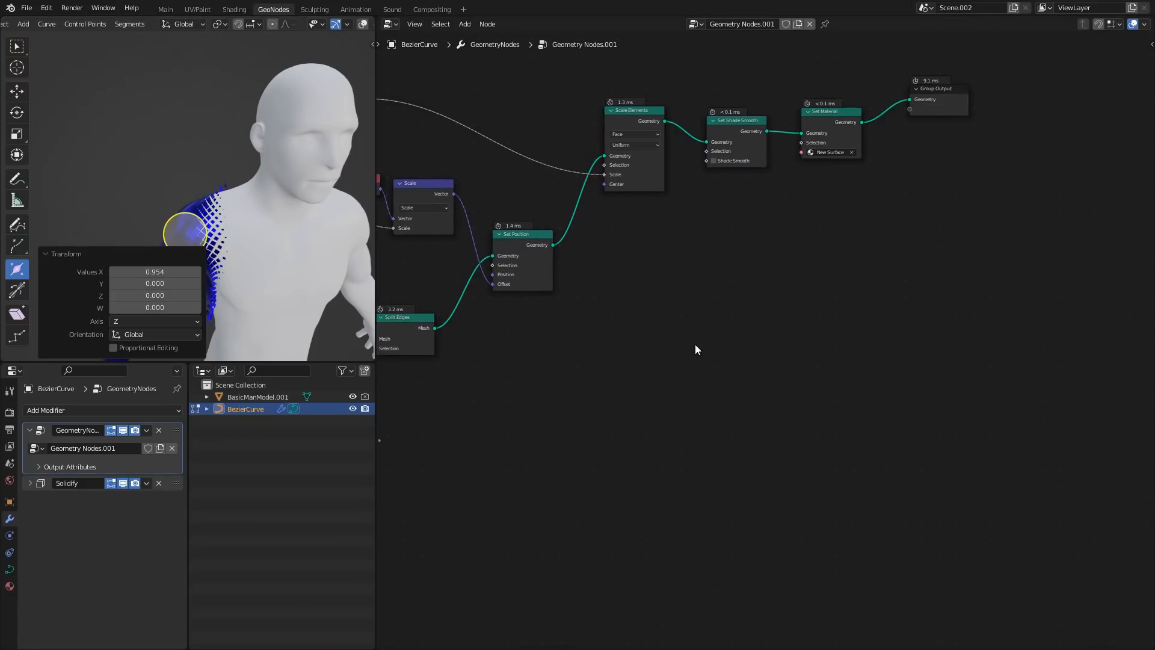
{"action": "key", "text": "shift+a"}
{"action": "type", "text": "tra"}
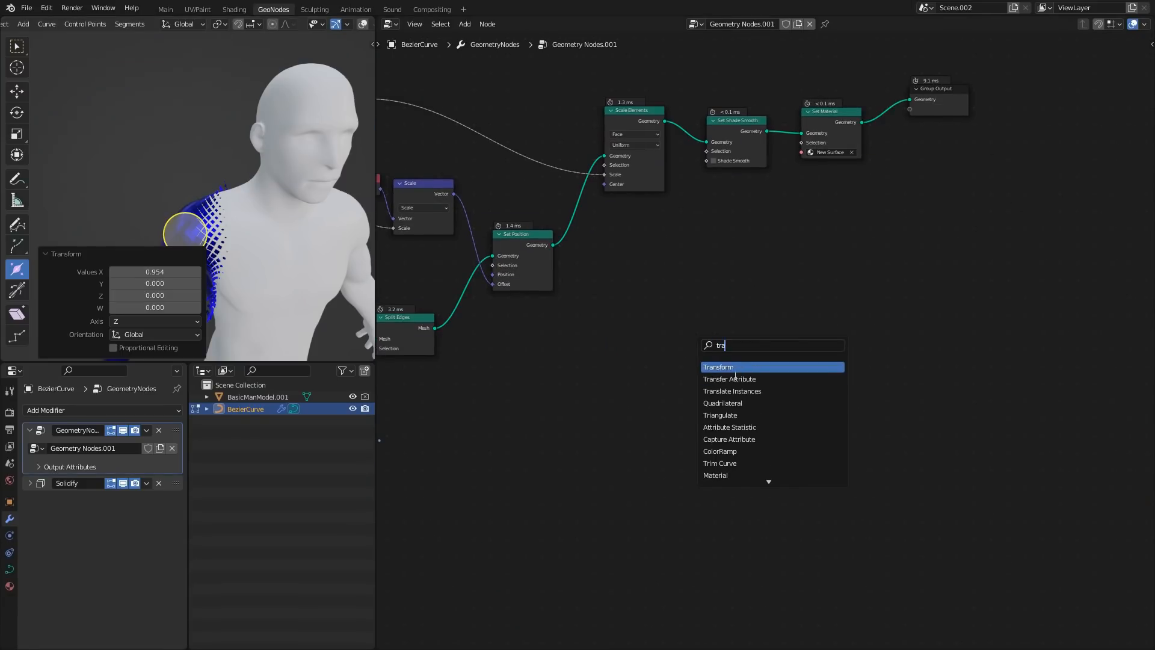
{"action": "left_click", "coordinate": [736, 378]}
{"action": "scroll", "coordinate": [730, 382], "scroll_direction": "up", "scroll_amount": 3}
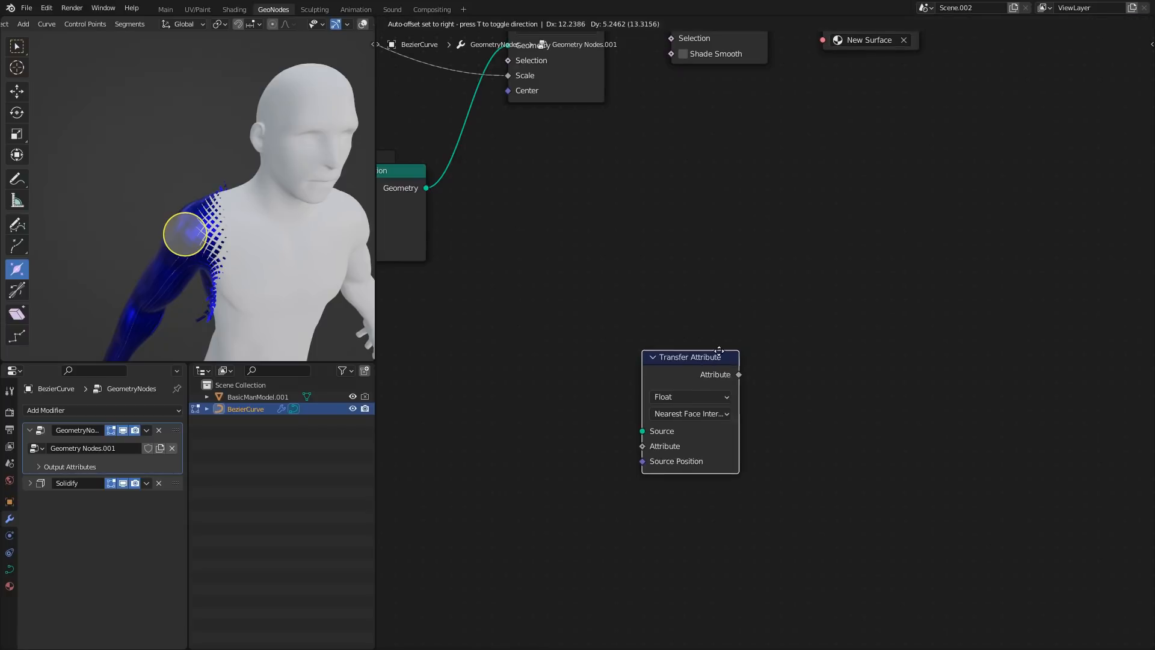
{"action": "left_click", "coordinate": [659, 347]}
{"action": "middle_click_drag", "start_coordinate": [769, 387], "coordinate": [692, 334]}
{"action": "scroll", "coordinate": [680, 335], "scroll_direction": "down", "scroll_amount": 2}
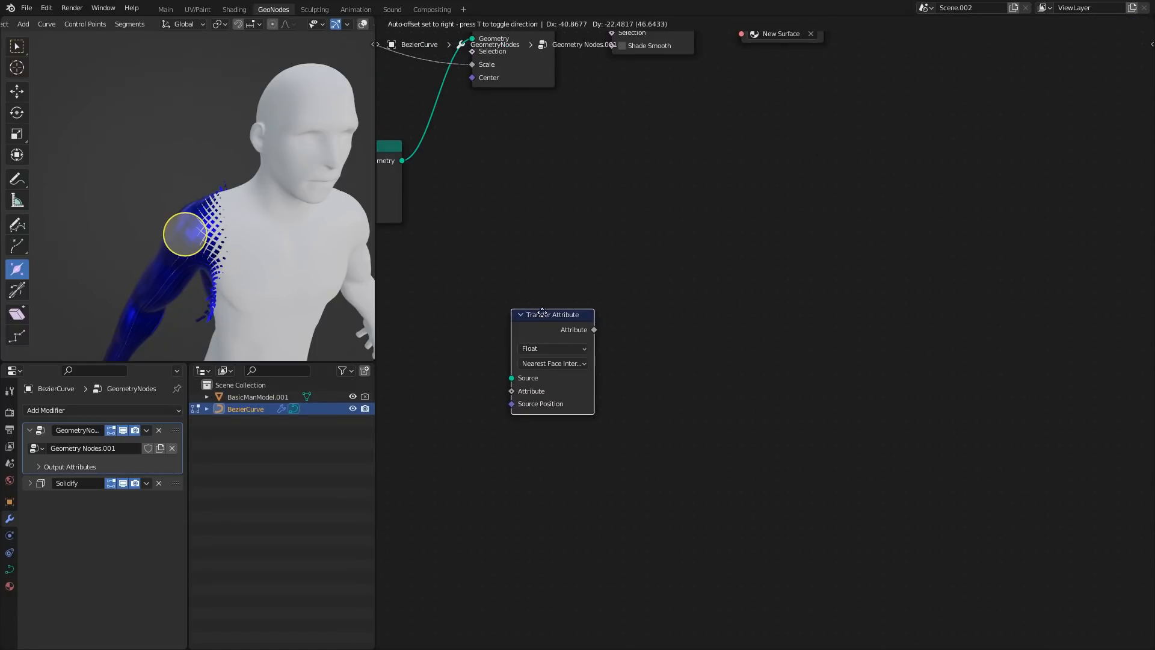
{"action": "left_click", "coordinate": [523, 326]}
- Add a Sample Curve node just below and beside the Transfer Attribute node
{"action": "left_click", "coordinate": [667, 320]}
{"action": "key", "text": "shift+a"}
{"action": "left_click", "coordinate": [667, 320]}
{"action": "type", "text": "samp"}
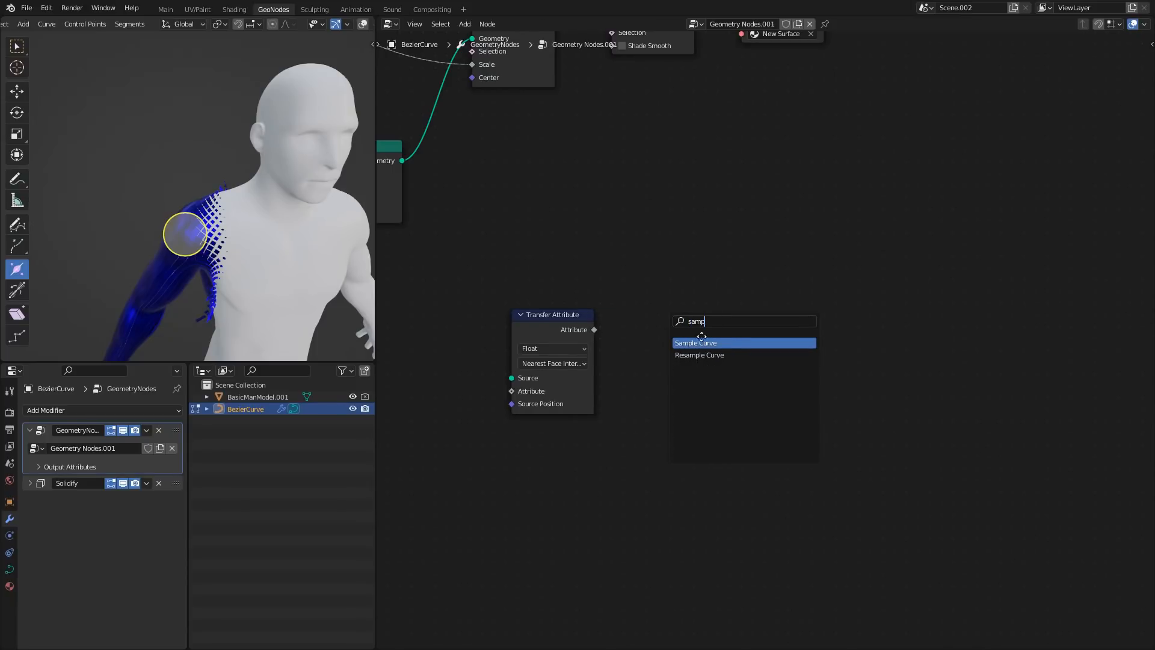
{"action": "key", "text": "Return"}
{"action": "scroll", "coordinate": [674, 359], "scroll_direction": "up", "scroll_amount": 2}
{"action": "left_click", "coordinate": [594, 367]}
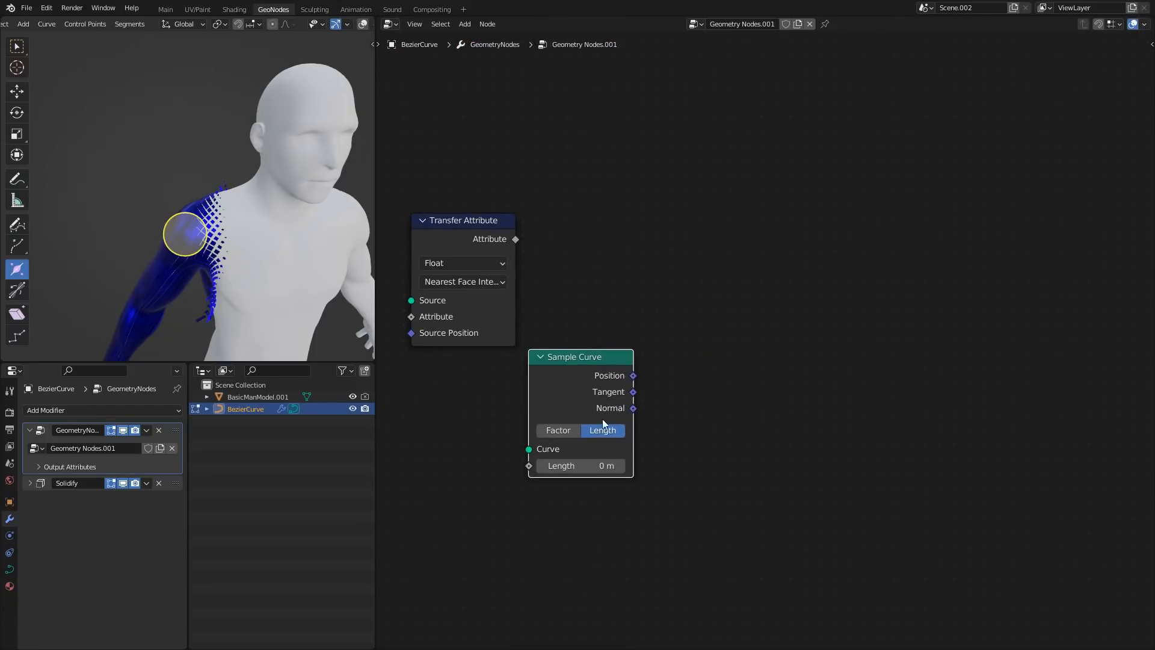
{"action": "middle_click_drag", "start_coordinate": [624, 416], "coordinate": [639, 347]}
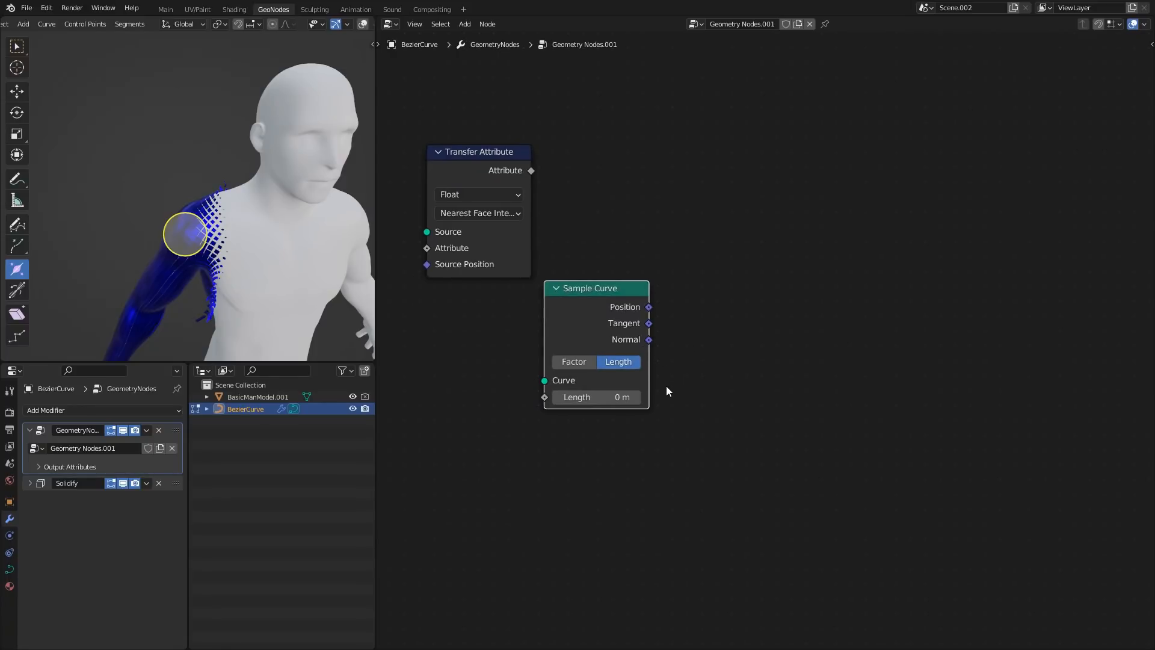
- Handwrite the annotations "RAD" and "TIL" beside the Sample Curve node and draw an outline around it and the Transfer Attribute node
{"action": "mouse_move", "coordinate": [666, 386]}
{"action": "left_mouse_down"}
{"action": "mouse_move", "coordinate": [671, 371]}
{"action": "mouse_move", "coordinate": [708, 384]}
{"action": "left_mouse_up"}
{"action": "mouse_move", "coordinate": [692, 378]}
{"action": "left_mouse_down"}
{"action": "mouse_move", "coordinate": [707, 373]}
{"action": "mouse_move", "coordinate": [732, 430]}
{"action": "left_mouse_up"}
{"action": "middle_click_drag", "start_coordinate": [613, 232], "coordinate": [732, 289]}
{"action": "left_click_drag", "start_coordinate": [519, 177], "coordinate": [716, 186]}
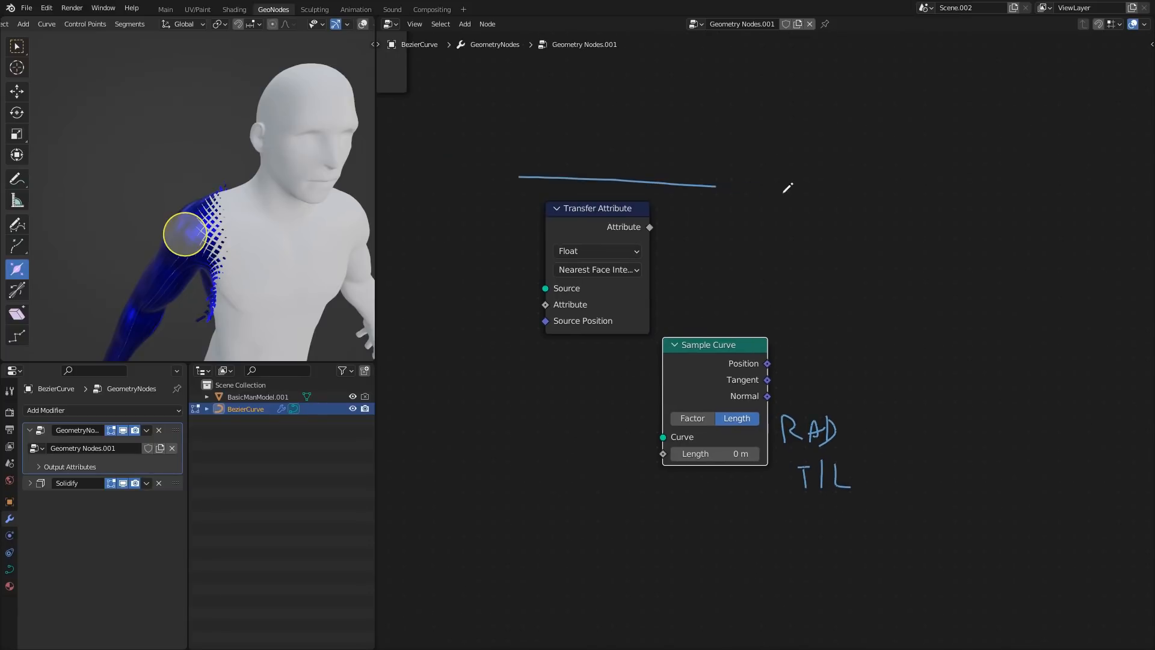
{"action": "mouse_move", "coordinate": [788, 188]}
{"action": "left_mouse_down"}
{"action": "mouse_move", "coordinate": [549, 514]}
{"action": "mouse_move", "coordinate": [505, 186]}
{"action": "left_mouse_up"}
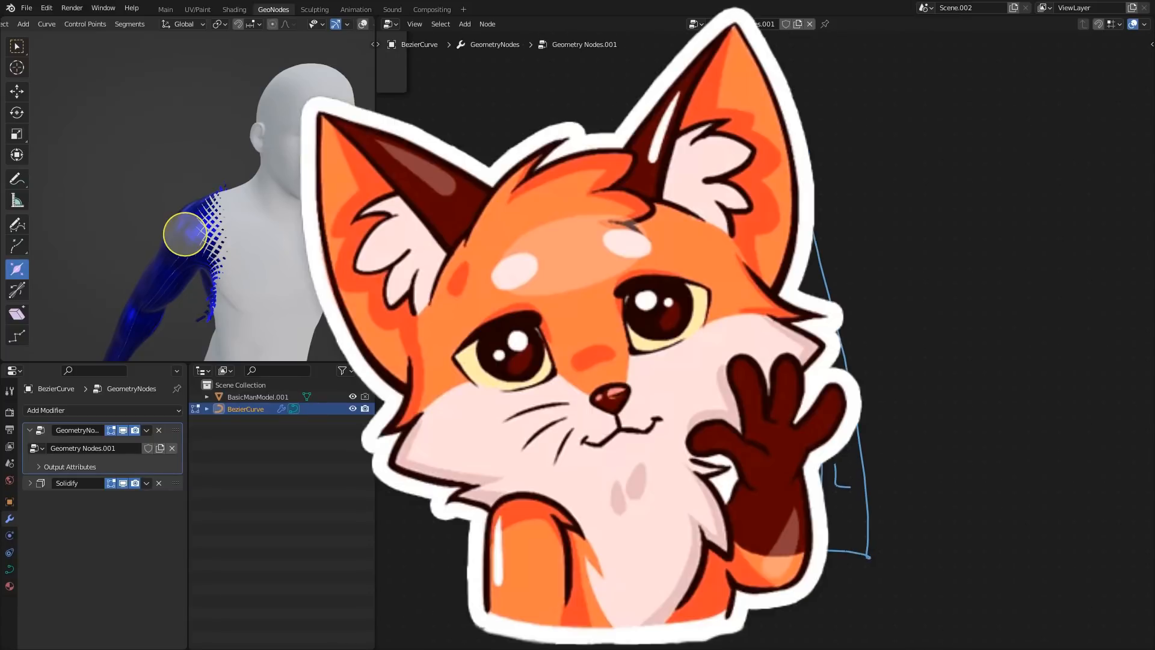